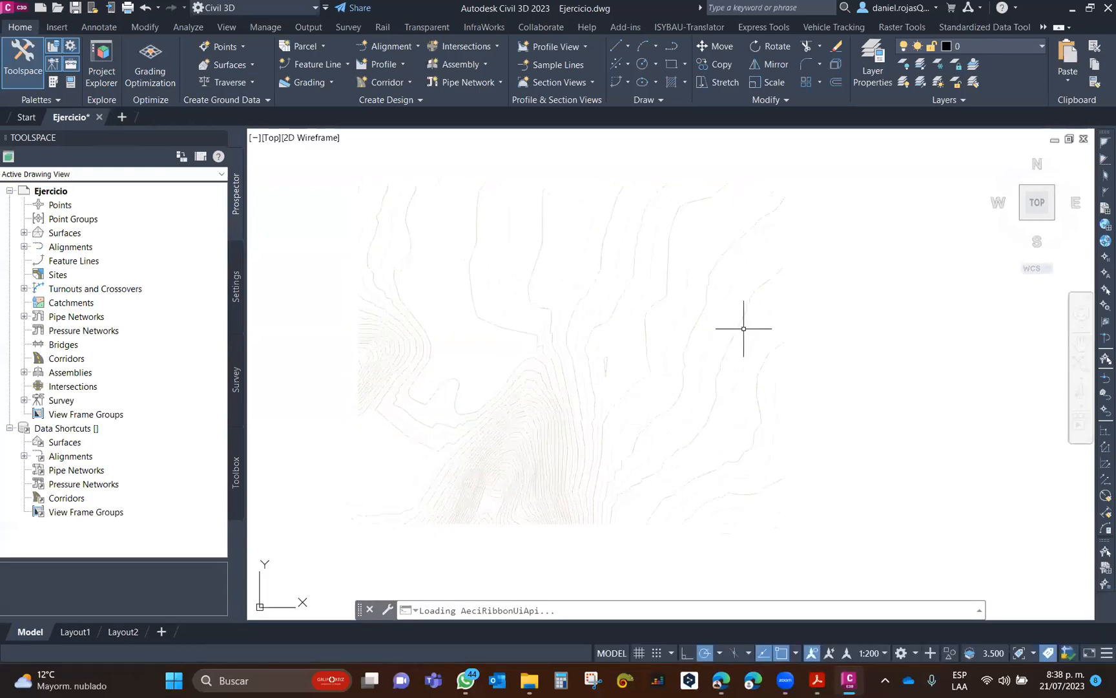
Examine the terrain surface's relief in 3D with the Object Viewer.
left_click(835, 257)
left_click(776, 302)
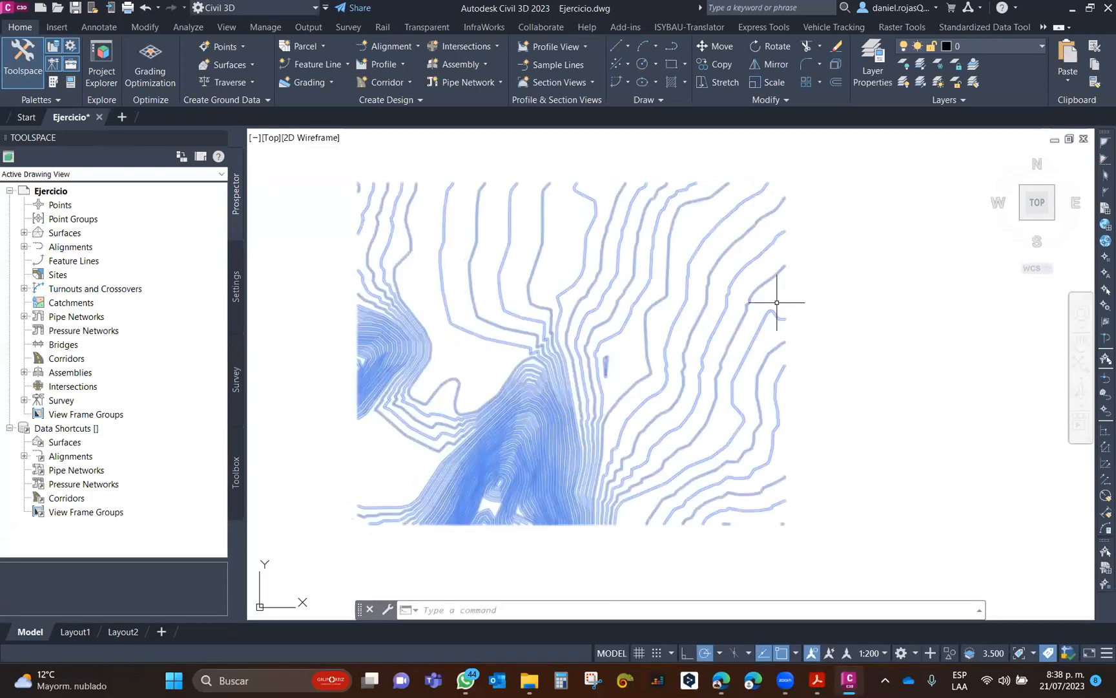
key("Escape")
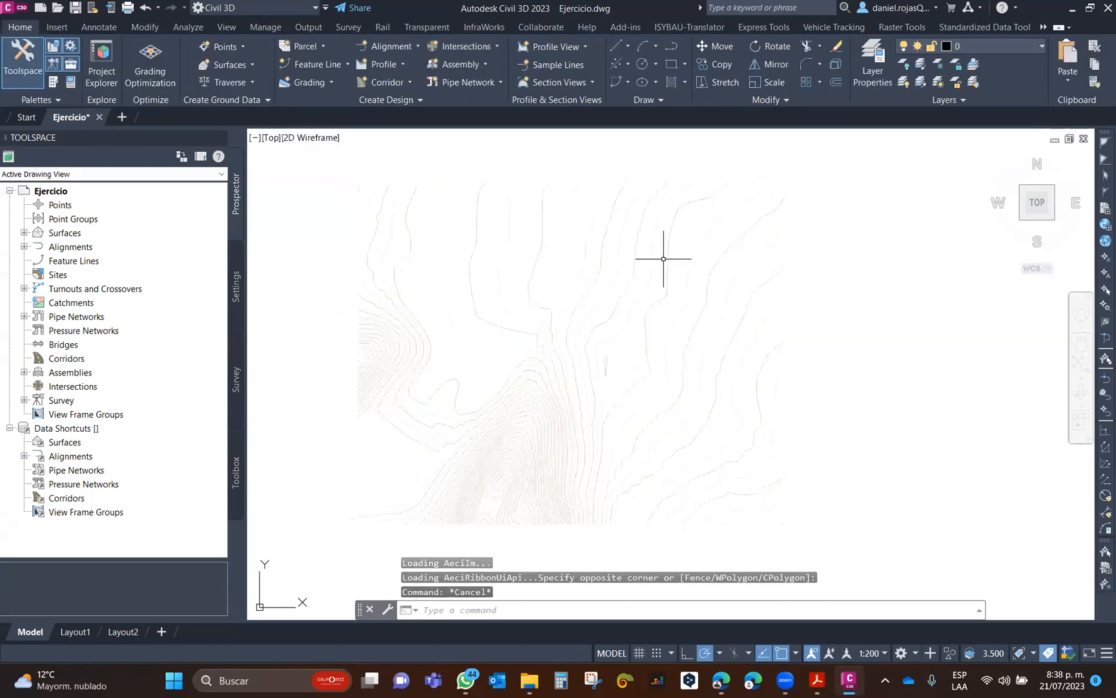
left_click(678, 264)
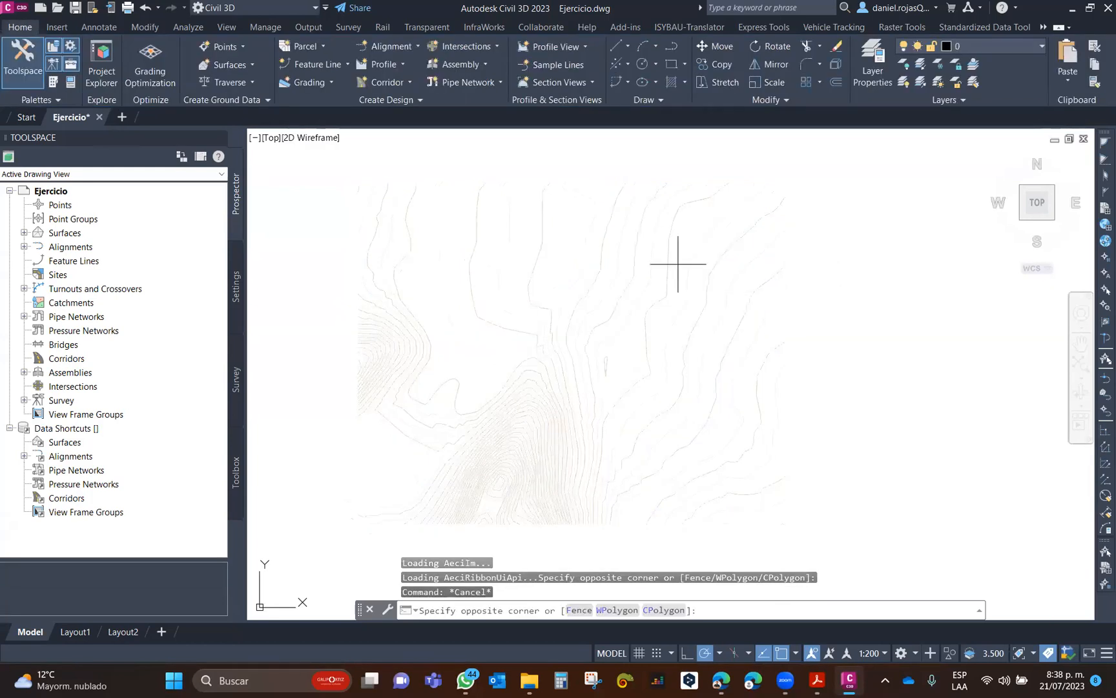
left_click(667, 265)
right_click(604, 274)
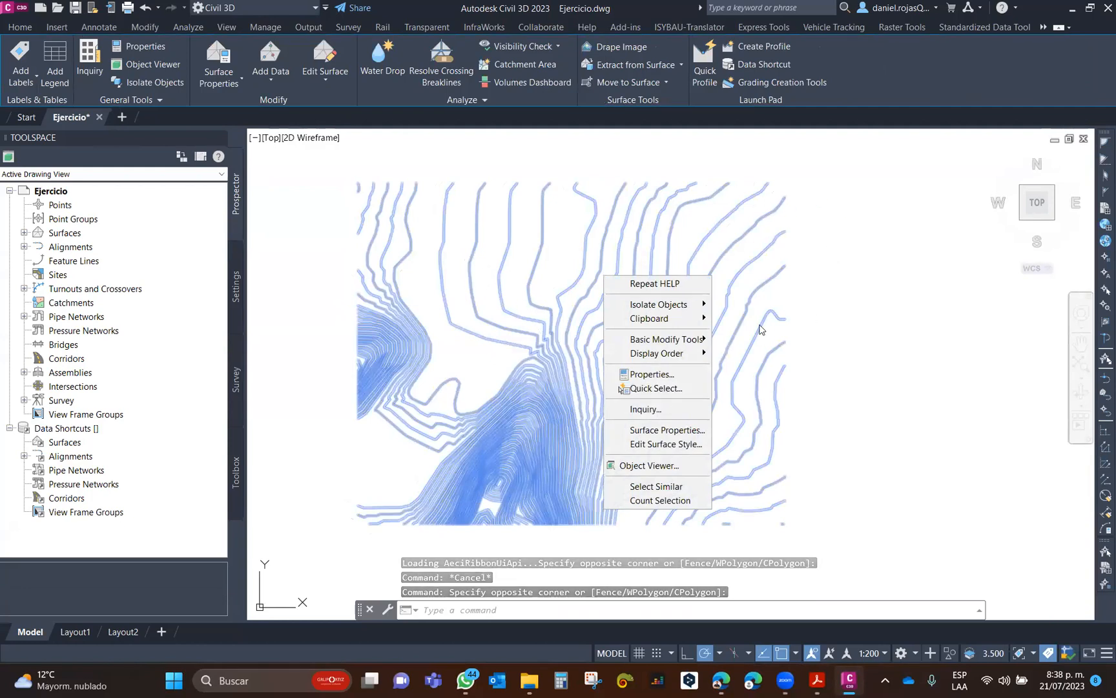
left_click(657, 467)
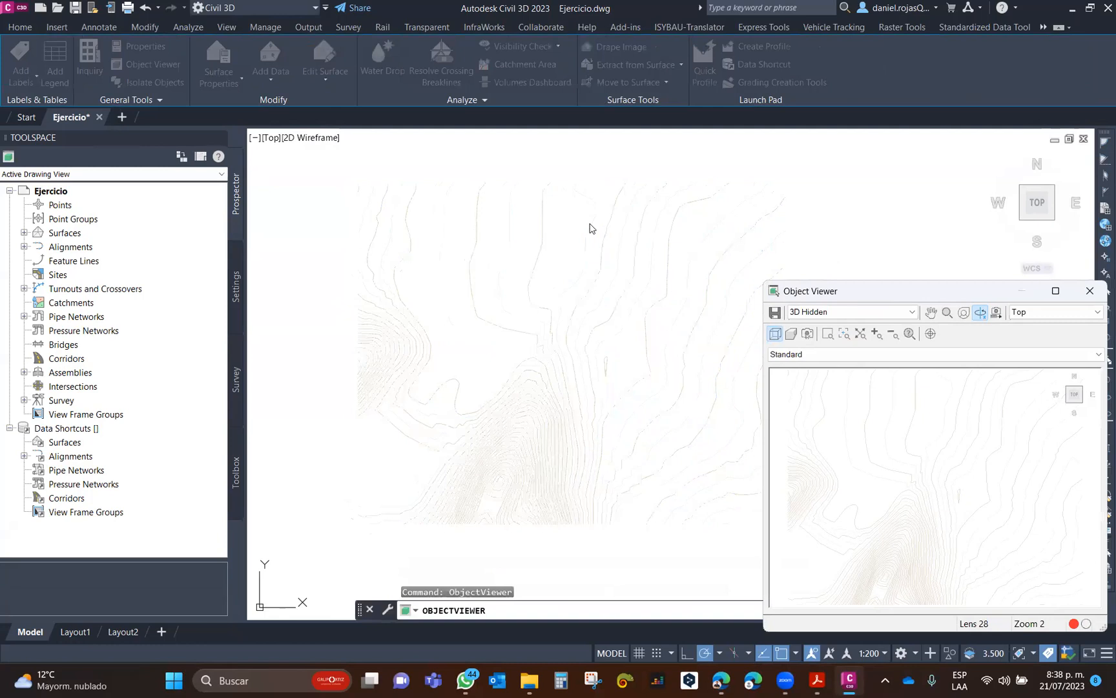
left_click(590, 228)
left_click(591, 254)
mouse_move(662, 324)
left_mouse_down()
mouse_move(668, 432)
mouse_move(726, 410)
left_mouse_up()
left_click(859, 203)
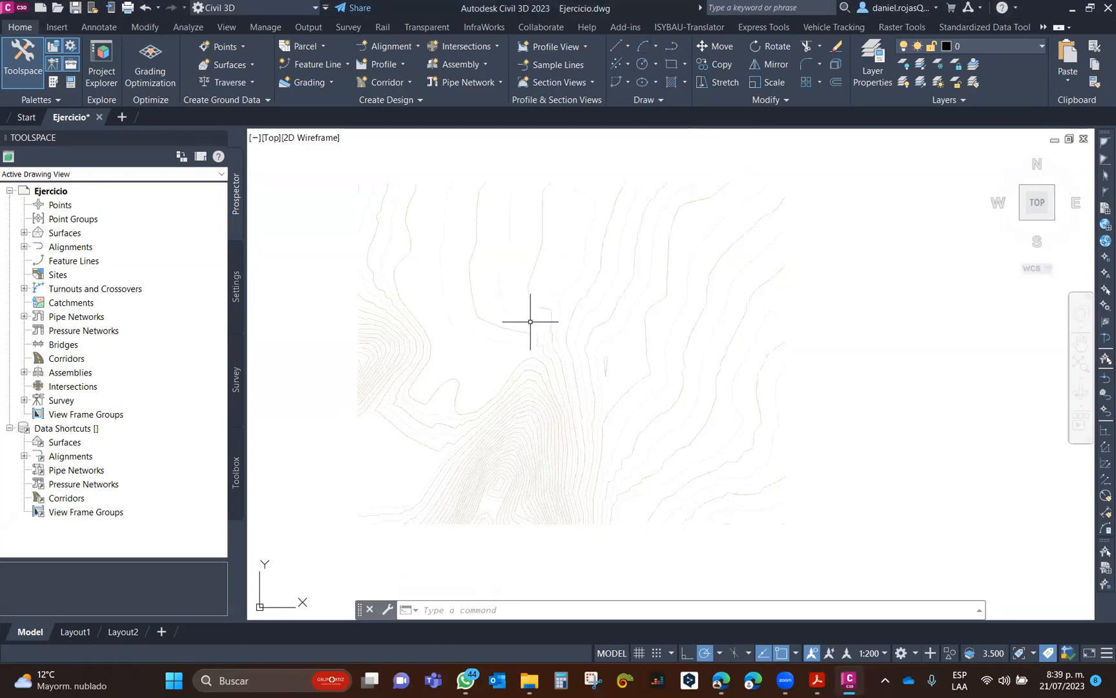
type("pl")
key("Return")
left_click(431, 437)
scroll(549, 363, "up", 6)
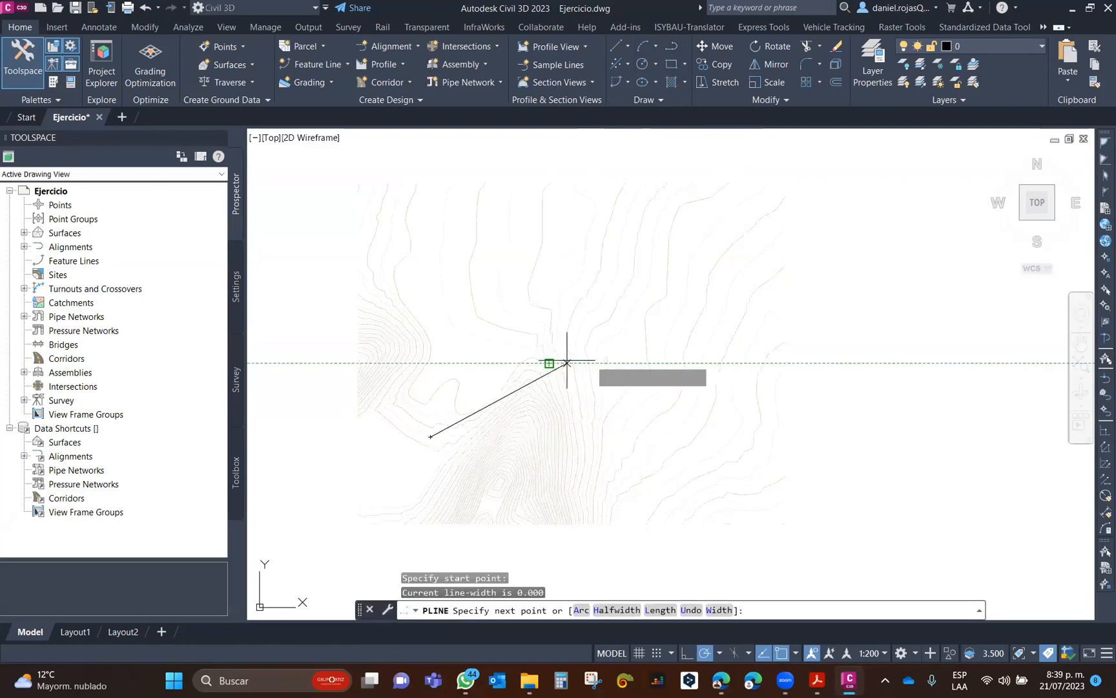
mouse_move(578, 371)
middle_mouse_down()
mouse_move(663, 227)
mouse_move(653, 229)
middle_mouse_up()
scroll(653, 230, "down", 2)
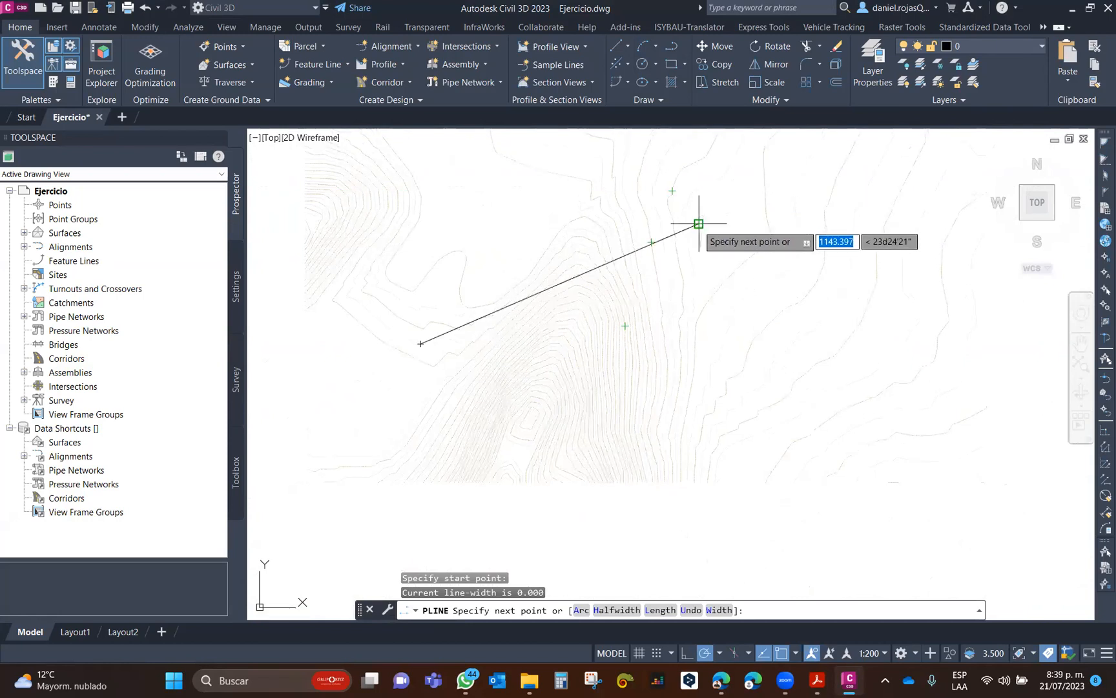
key("Escape")
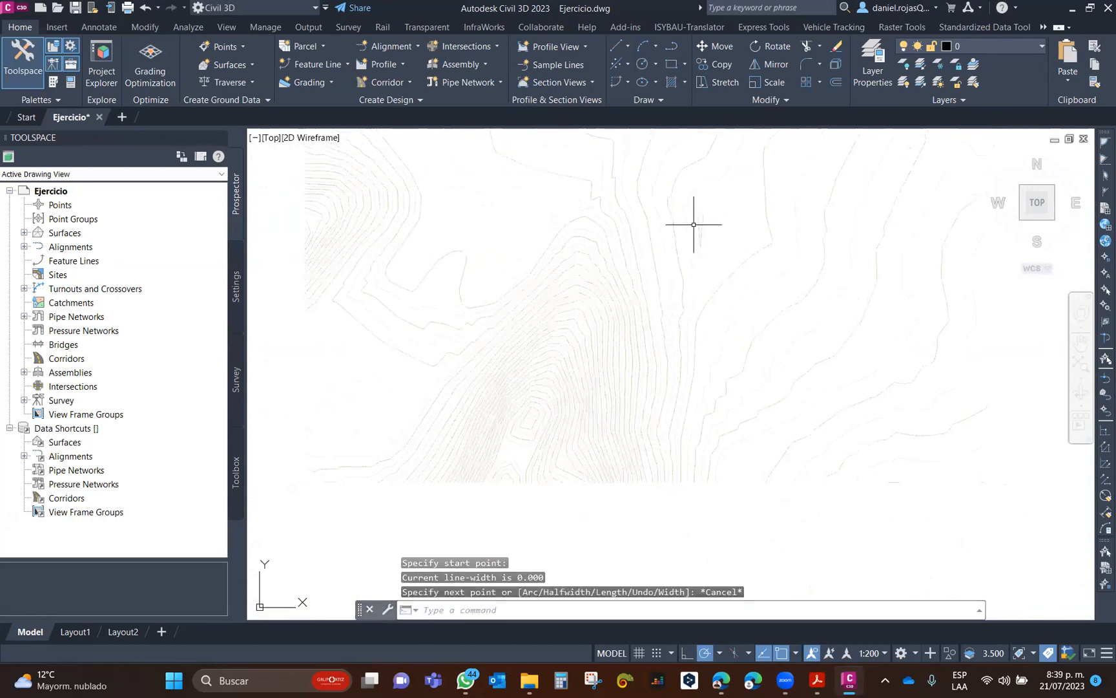
Draw a reference circle with a radius of 1000 centred on the steep hill in the southern part of the surface.
left_click(642, 64)
left_click(568, 334)
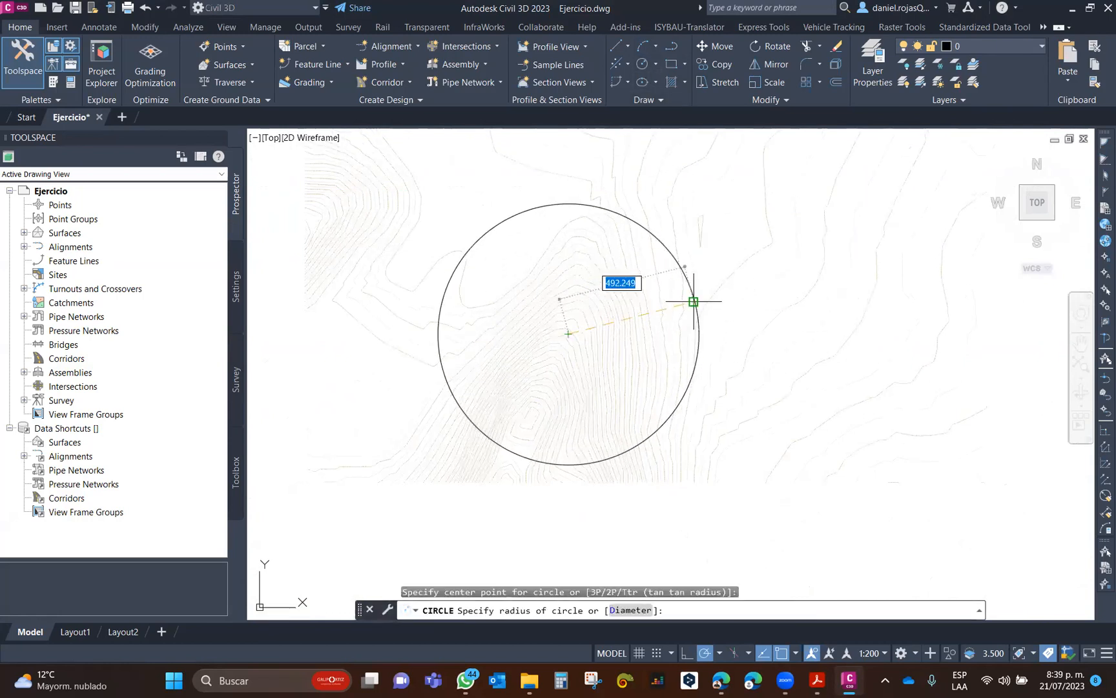
type("100")
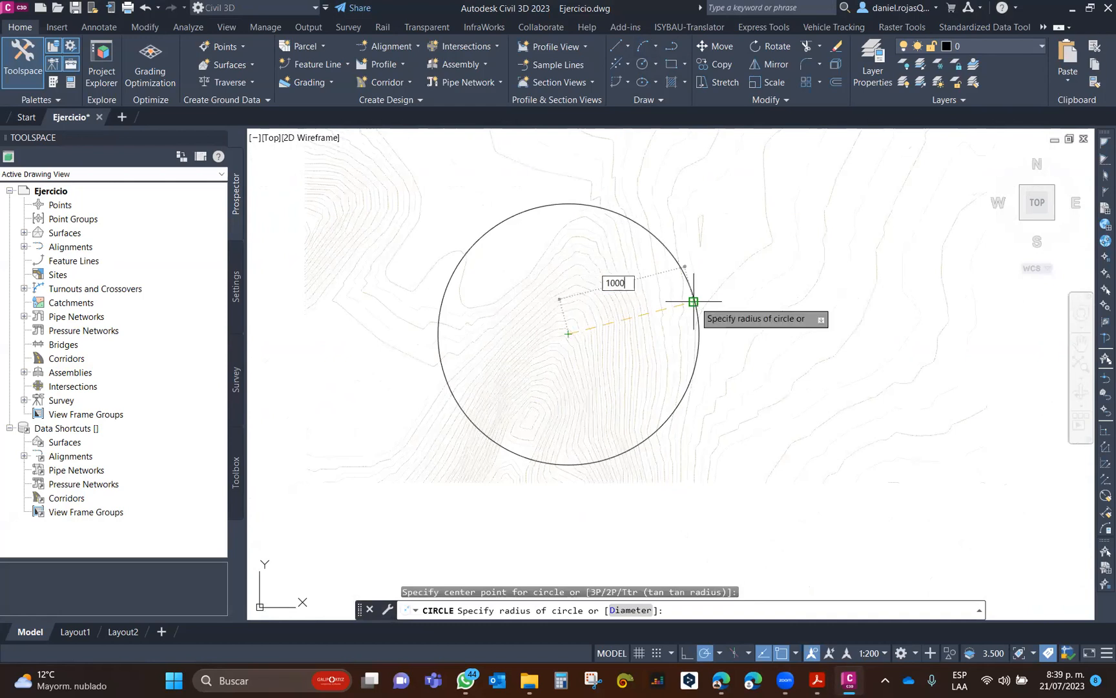
type("0")
key("Return")
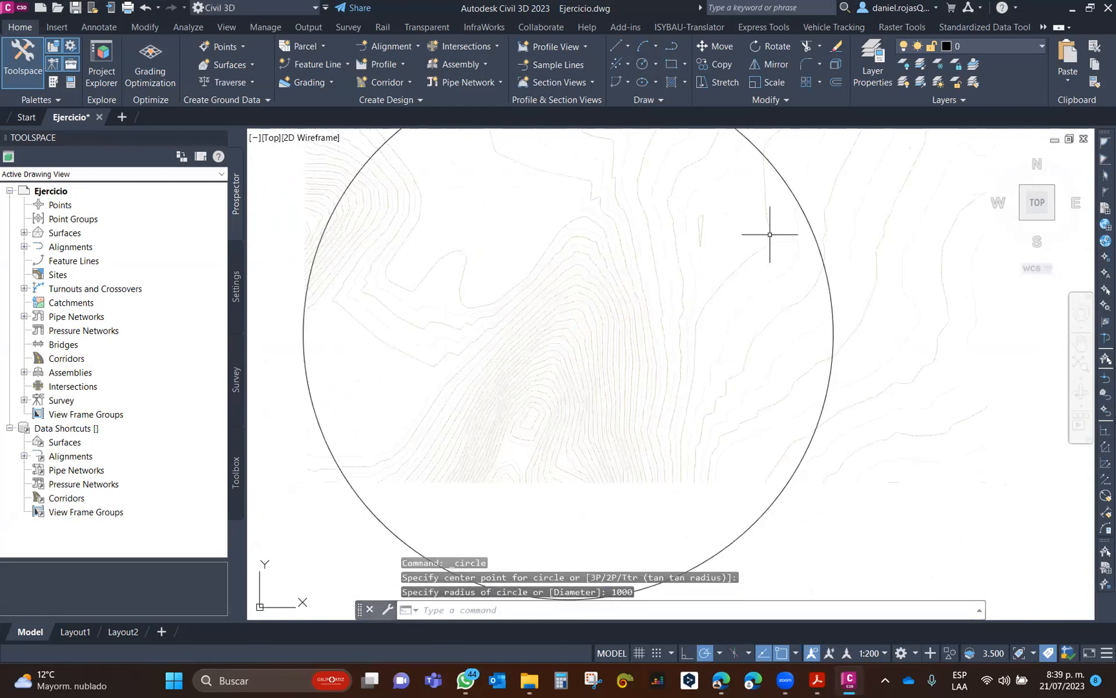
Move the reference circle southwest so that it surrounds the steep hill's southern end.
left_click(787, 174)
left_click(776, 177)
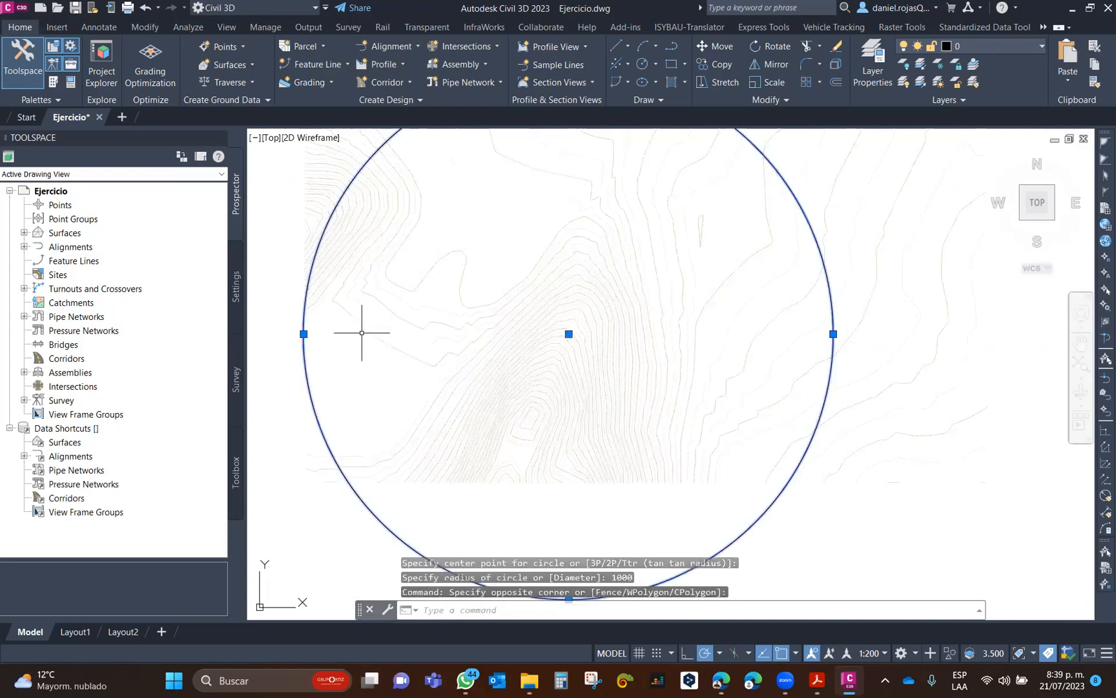
scroll(606, 372, "down", 2)
scroll(606, 381, "up", 2)
middle_click_drag(564, 345, 577, 365)
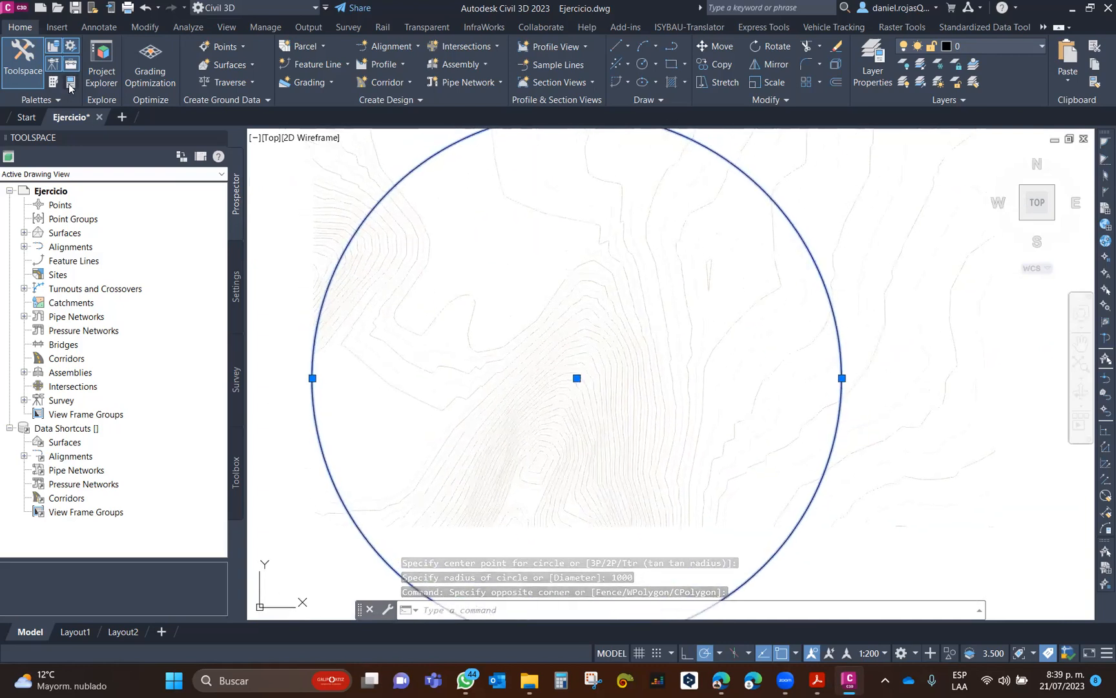
middle_click_drag(648, 374, 668, 346)
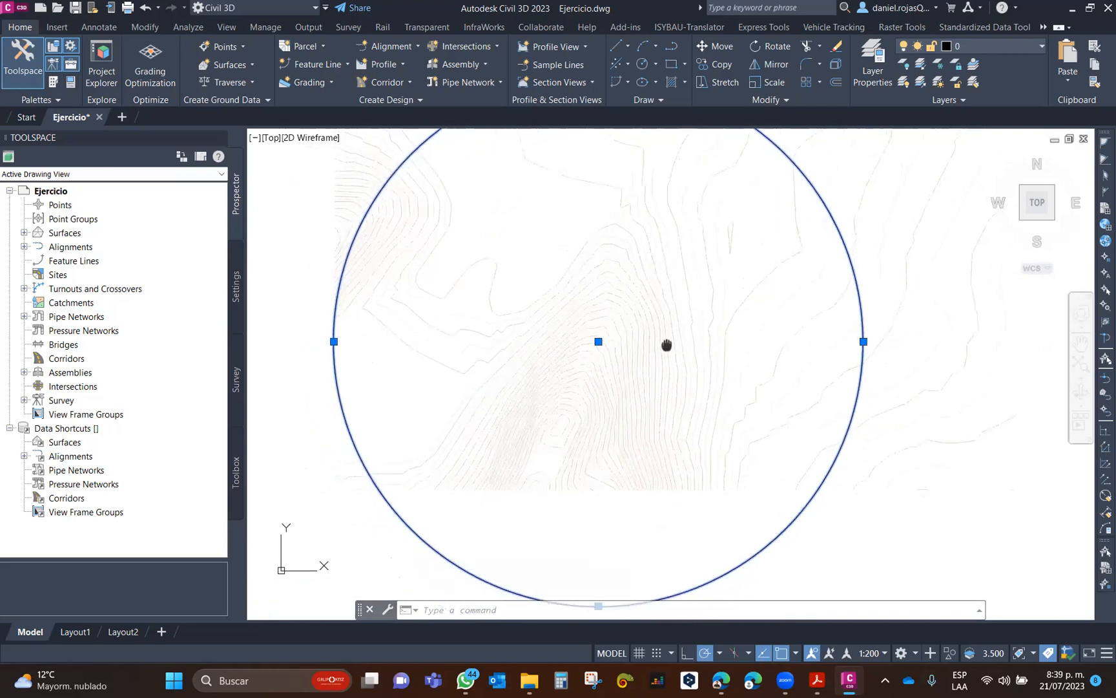
left_click(716, 46)
left_click(688, 373)
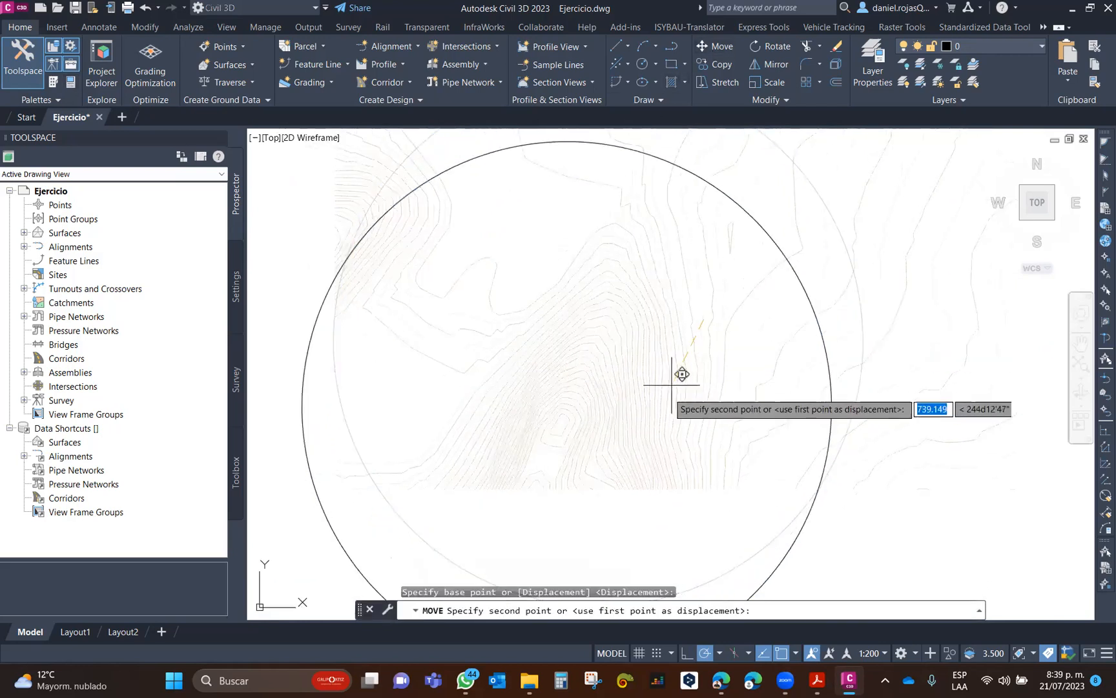
middle_click_drag(614, 454, 641, 403)
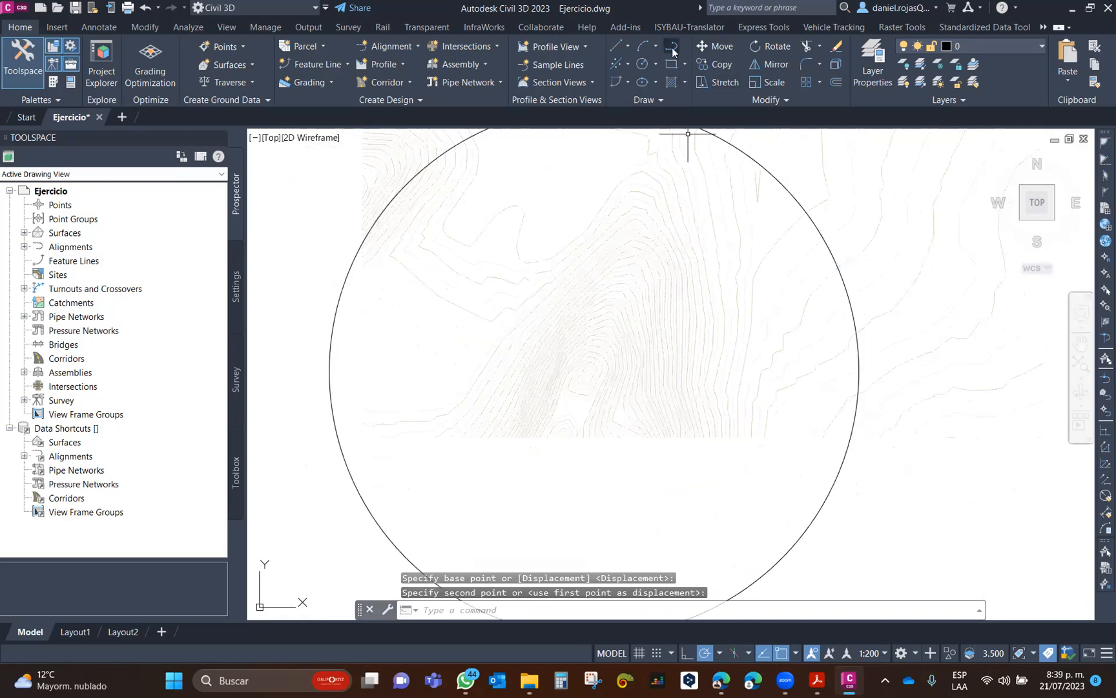
Start a polyline at the hill's southwest foot and turn off polar tracking, object snap tracking and object snap.
left_click(671, 47)
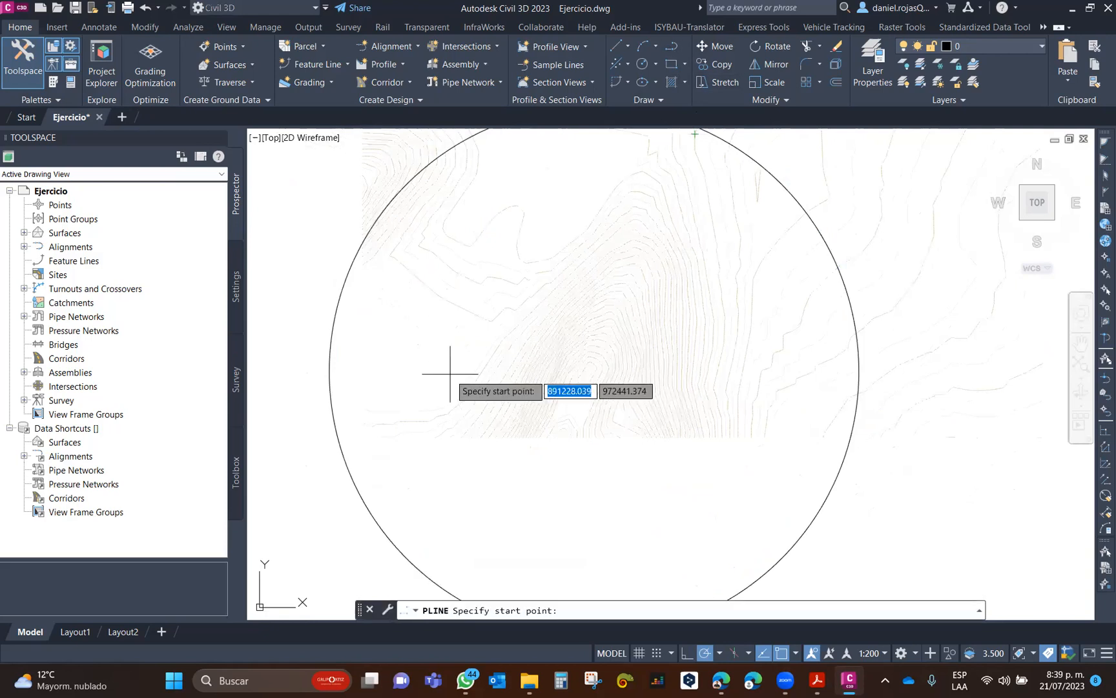
left_click(505, 423)
left_click(705, 653)
left_click(764, 653)
left_click(781, 653)
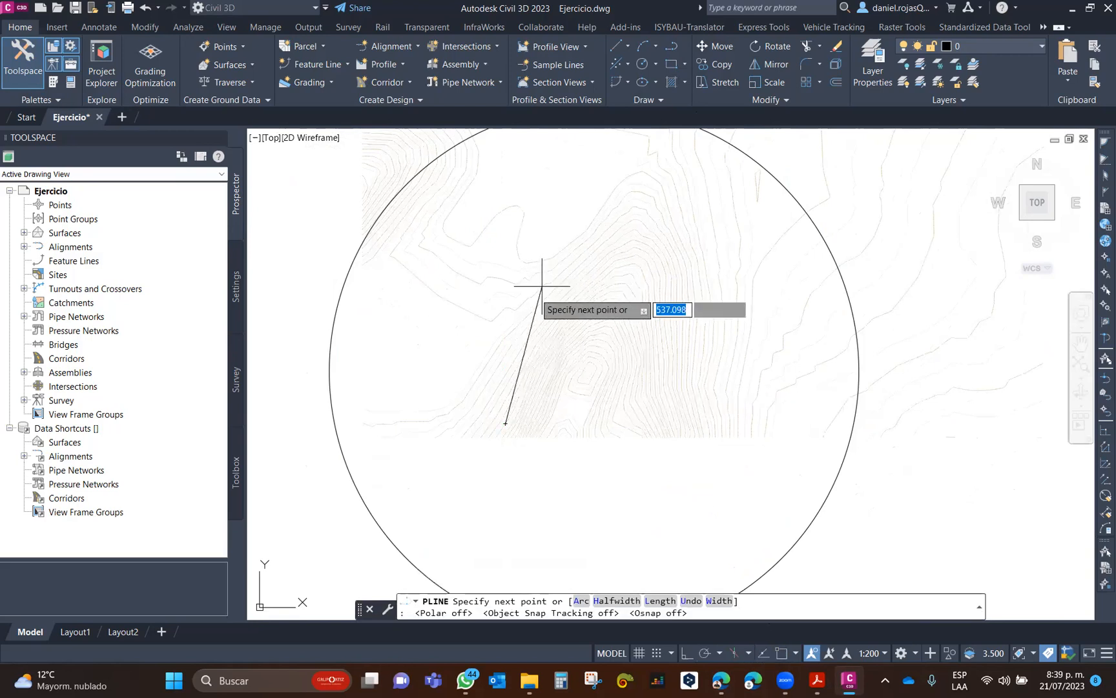
Continue the polyline with six more vertices around the hill's northern end and down its southeast flank, about 1495 m long in total.
scroll(537, 353, "up", 2)
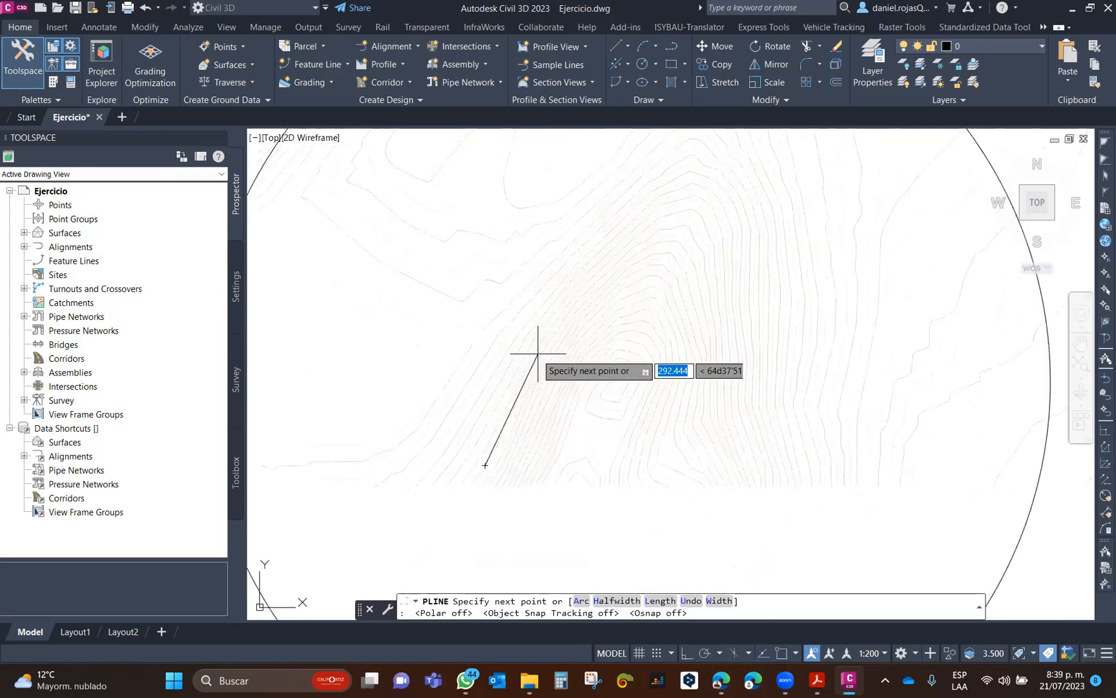
left_click(533, 351)
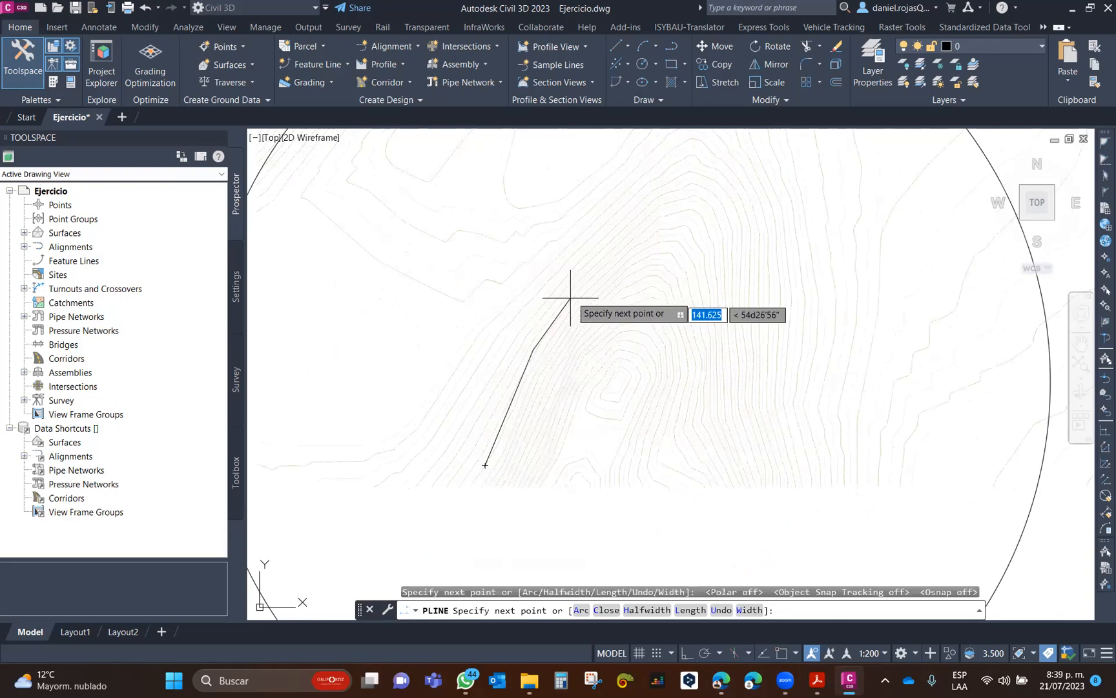
left_click(591, 265)
middle_click_drag(604, 259, 553, 327)
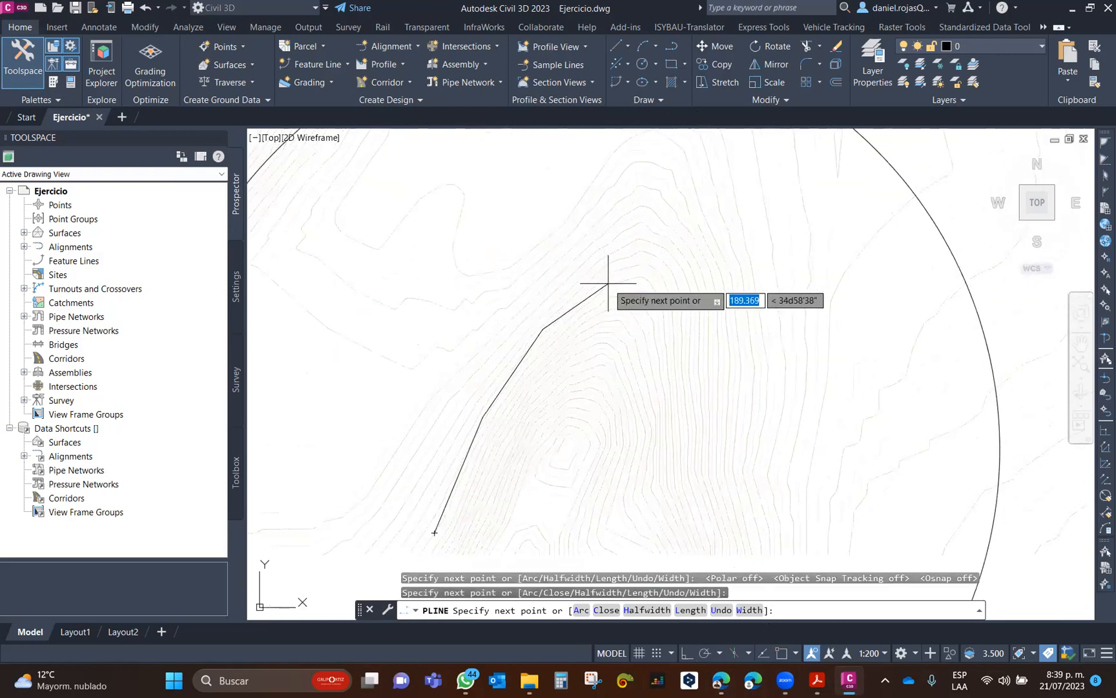
left_click(626, 278)
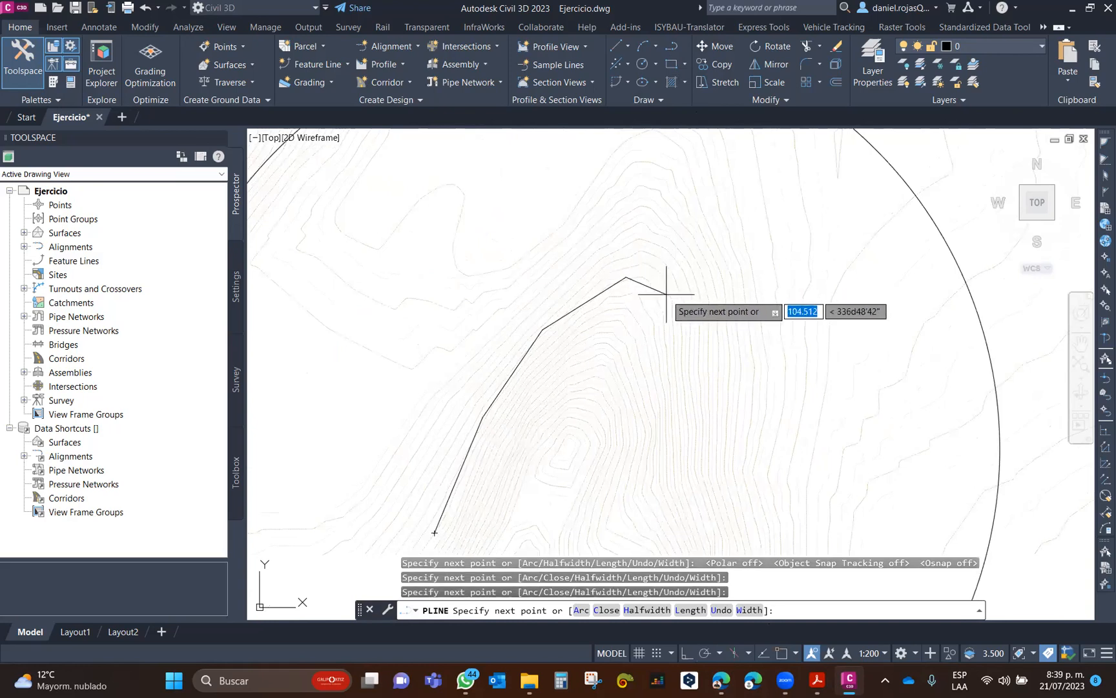
left_click(685, 342)
middle_click_drag(671, 375, 670, 288)
left_click(681, 380)
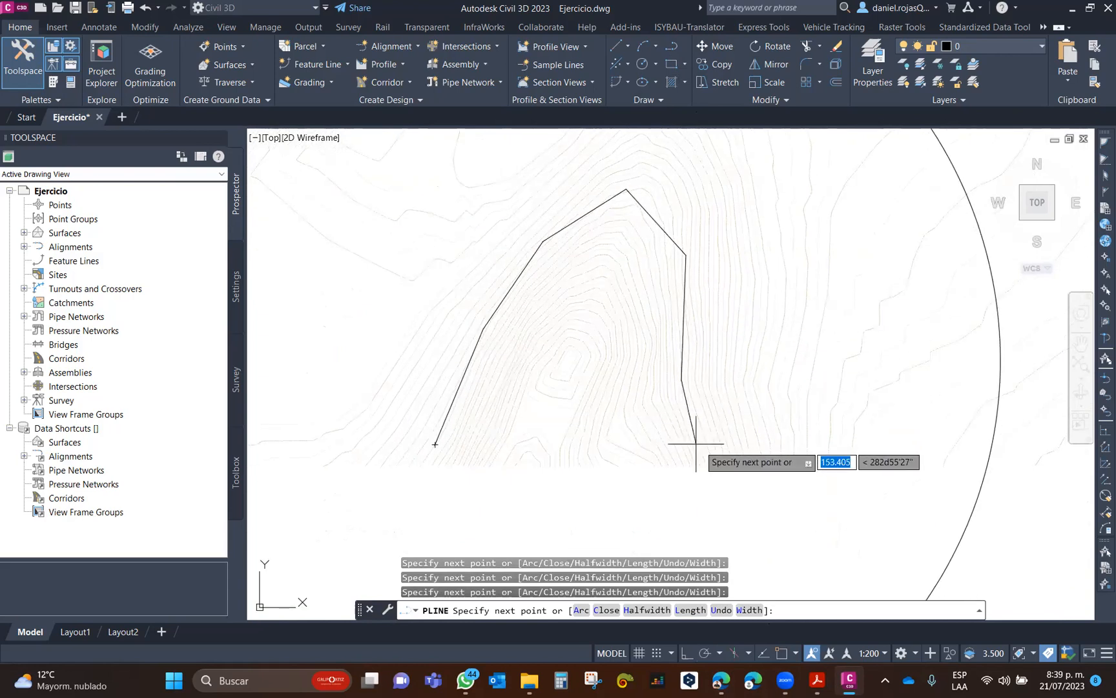
left_click(727, 455)
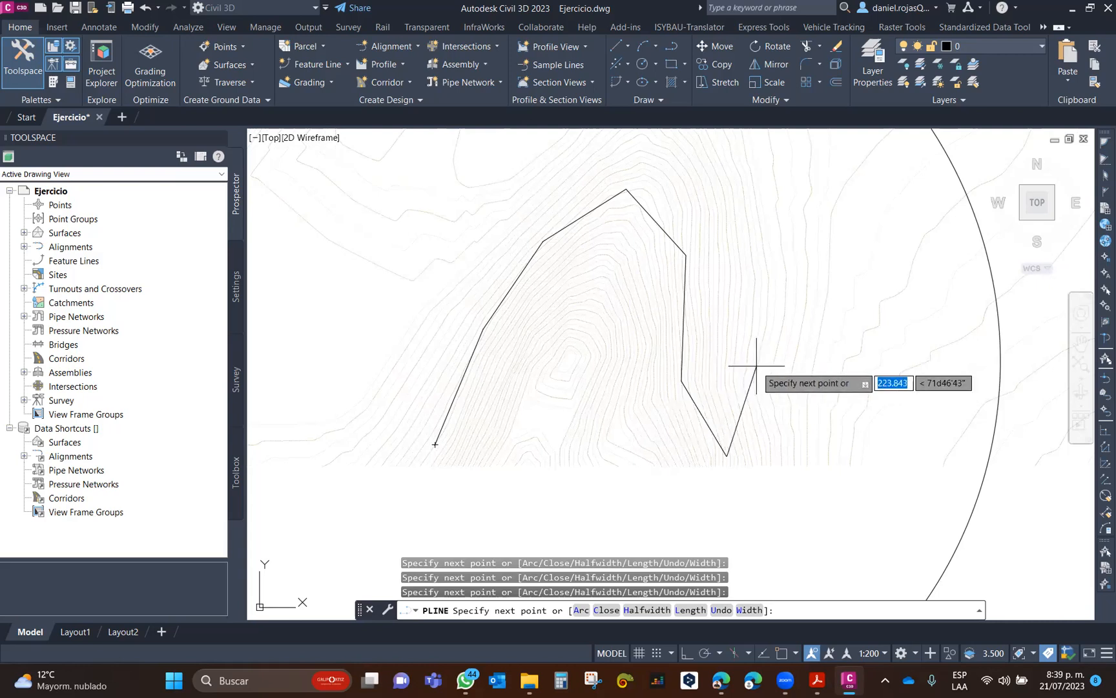
key("Escape")
Delete the reference circle around the hill.
scroll(683, 345, "down", 4)
left_click(872, 516)
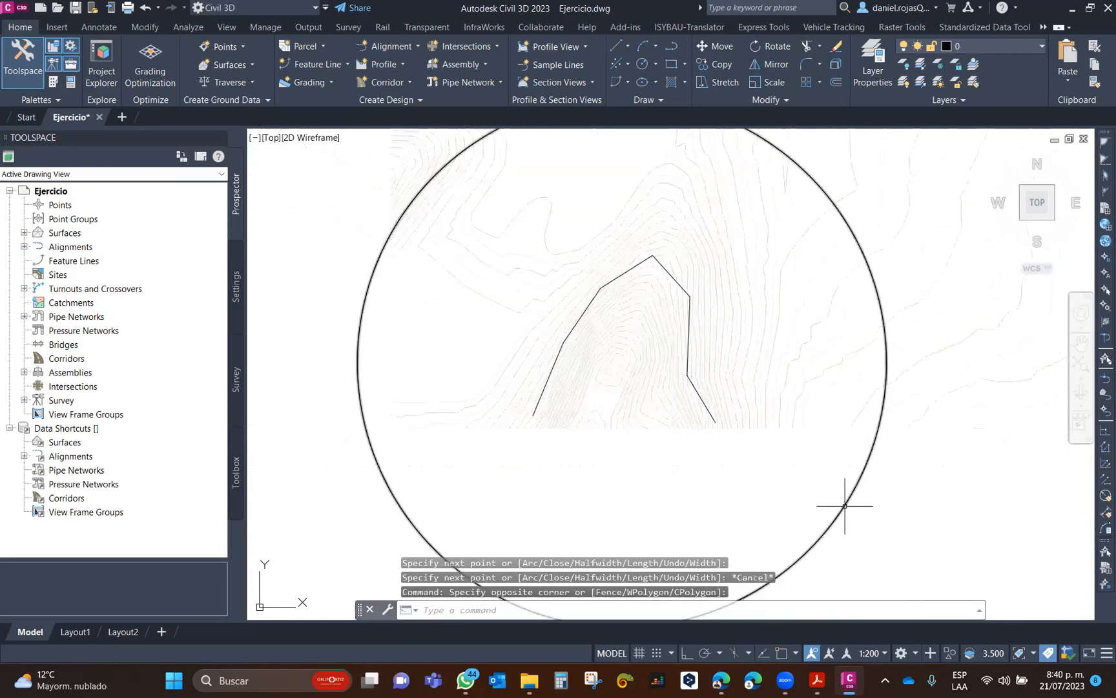
left_click(845, 506)
key("Delete")
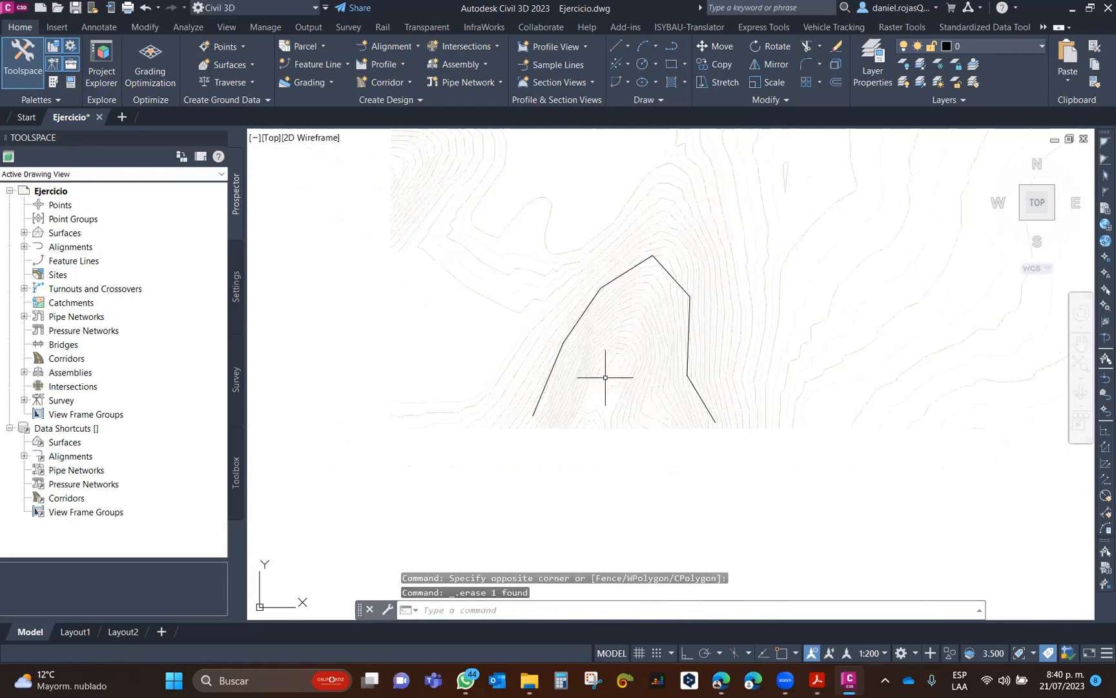
Check the length of the polyline around the hill in its properties, then clear the selection.
left_click(562, 354)
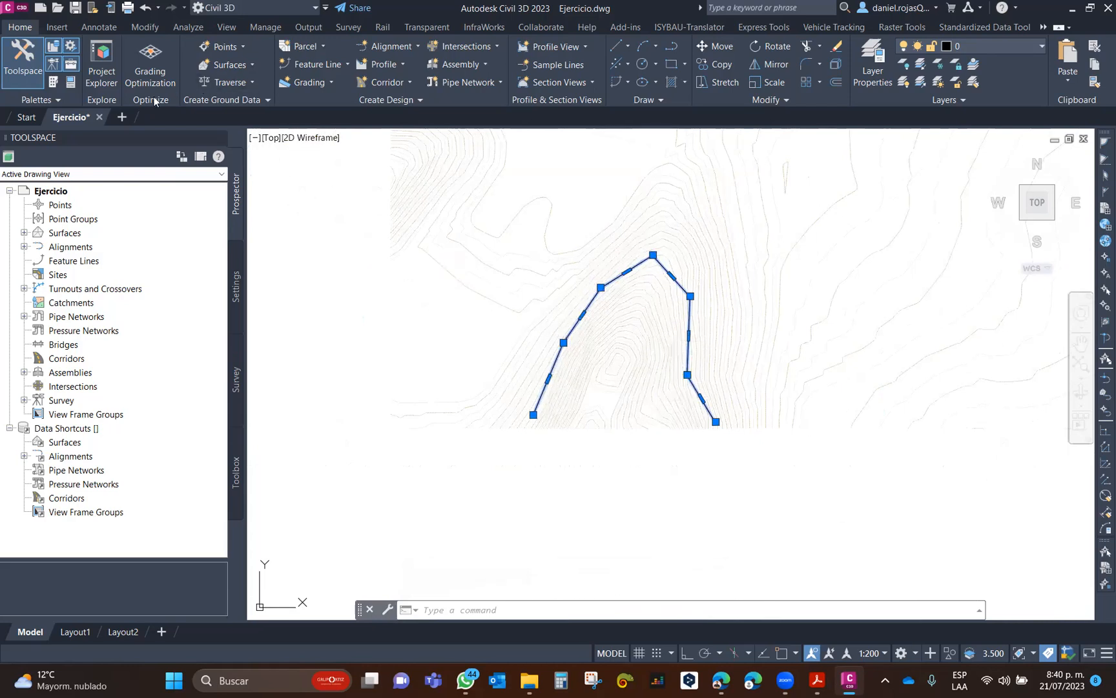
left_click(76, 82)
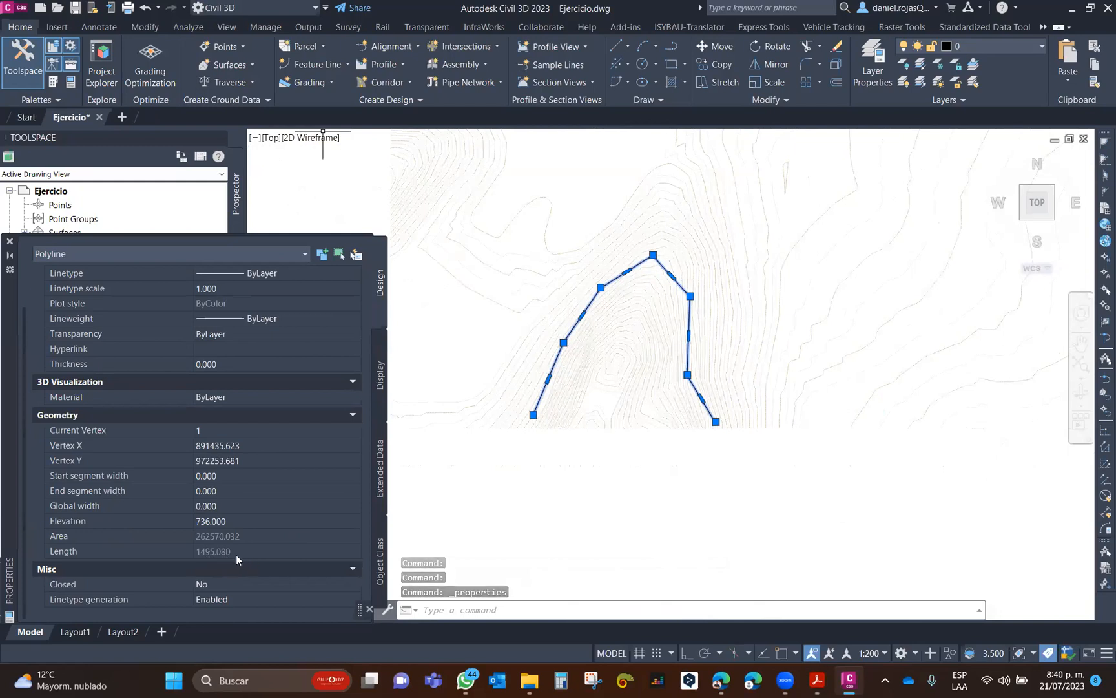
left_click(10, 241)
key("Escape")
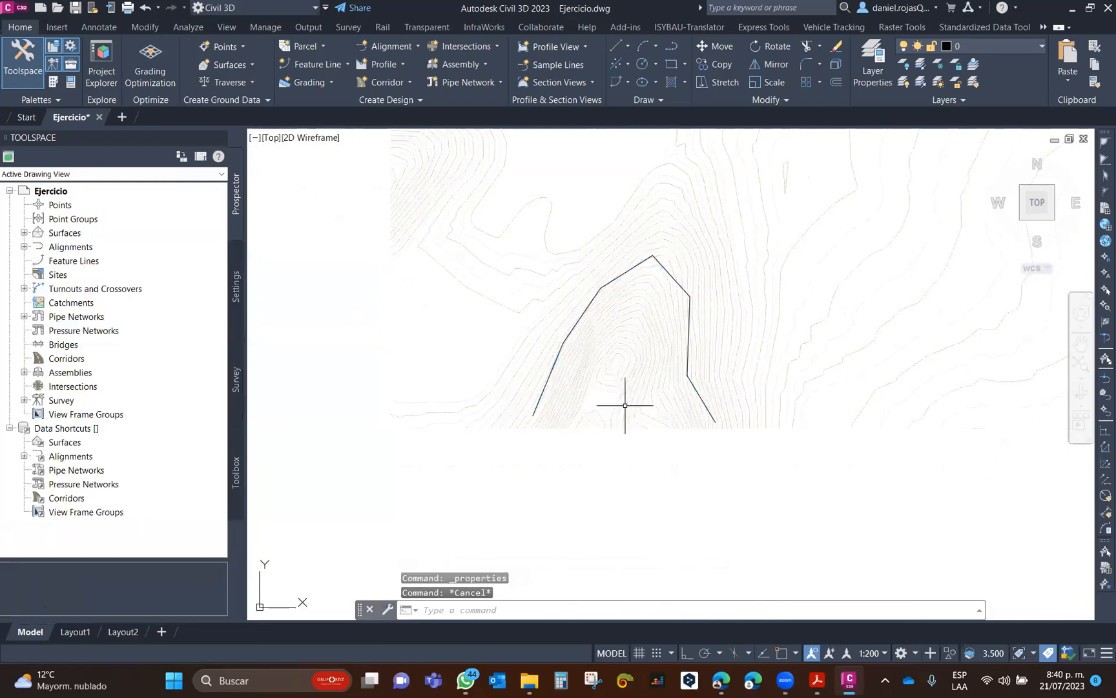
Start an alignment from objects using the polyline around the hill and accept its direction.
left_click(408, 48)
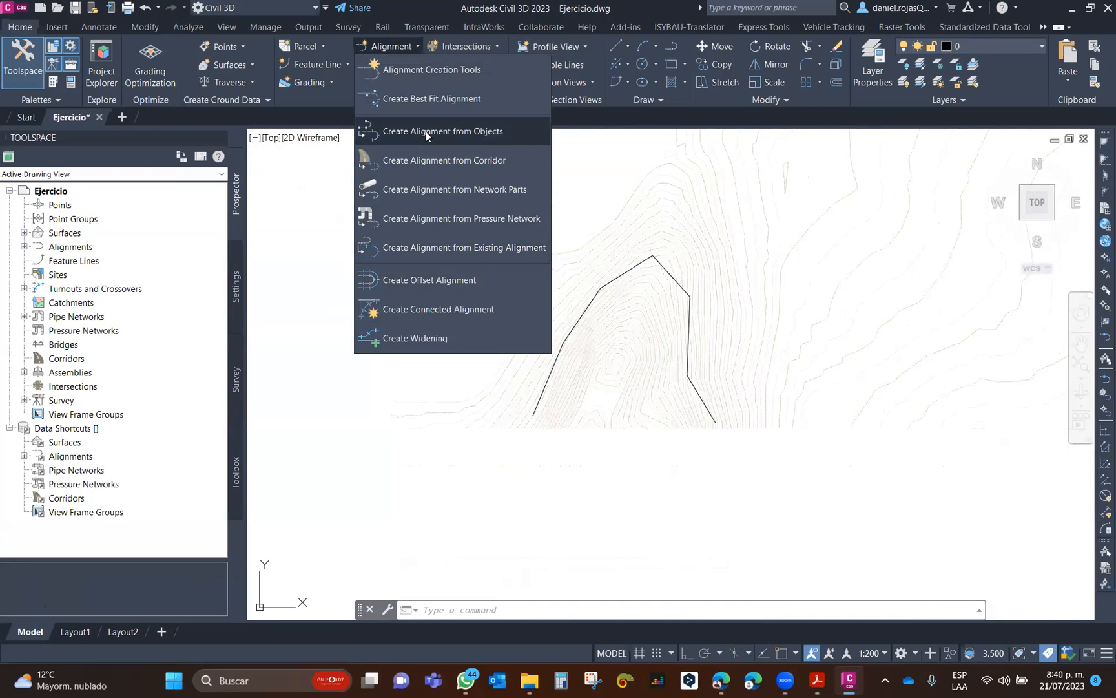
left_click(470, 132)
scroll(536, 420, "up", 5)
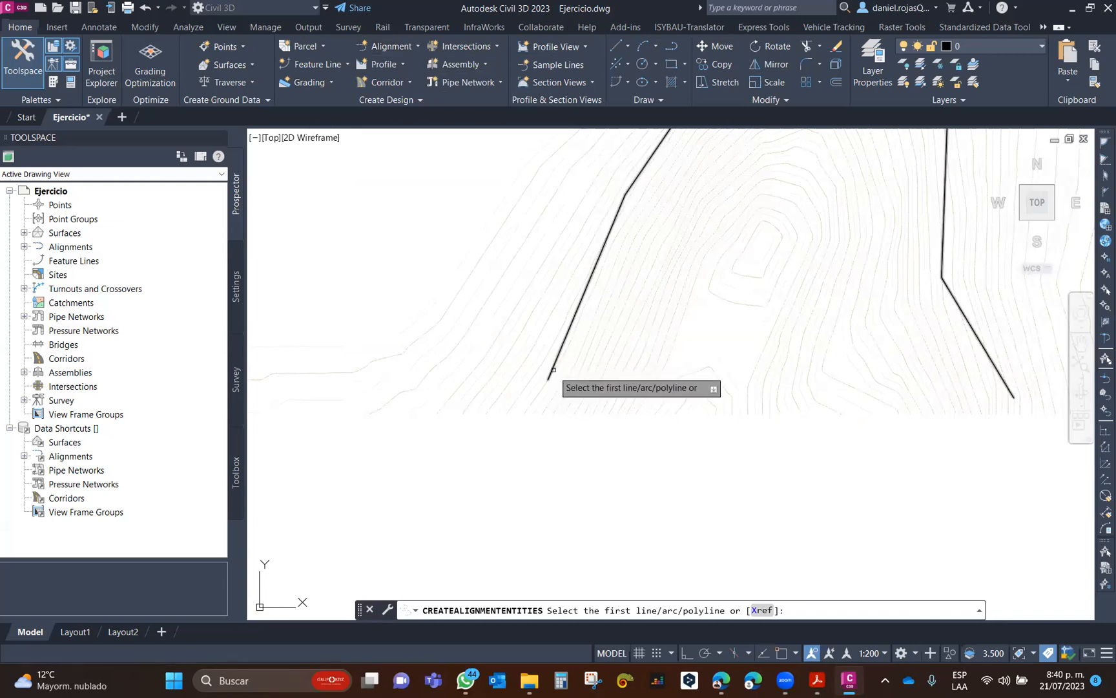
left_click(552, 372)
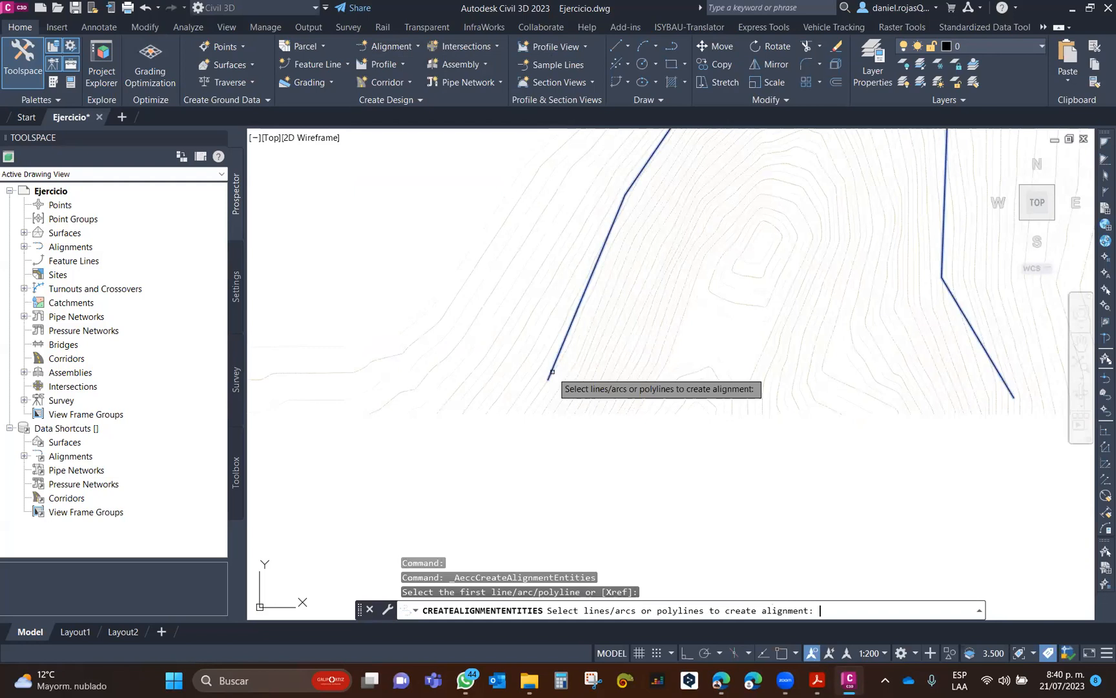
key("Return")
scroll(580, 370, "down", 2)
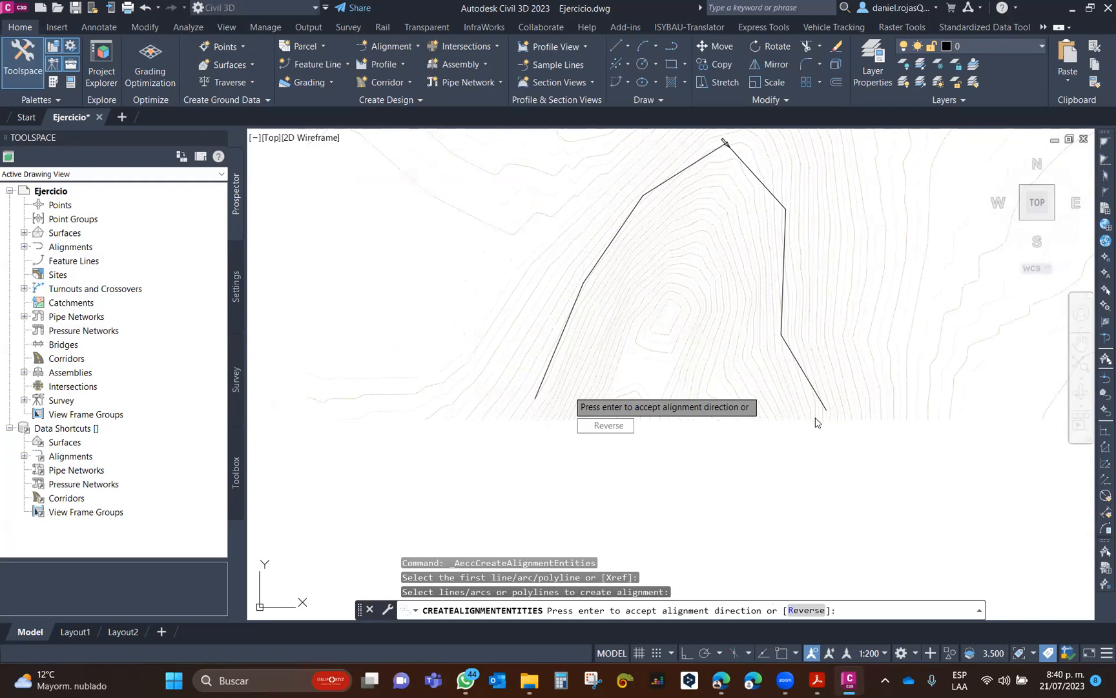
key("Return")
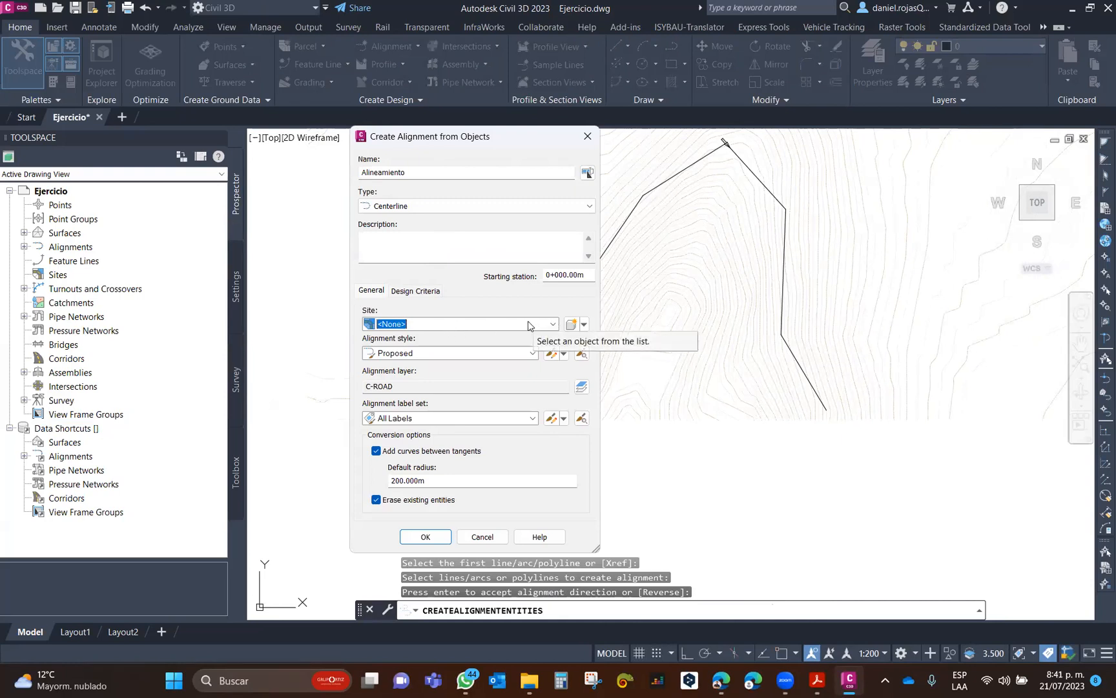
Create the alignment Alineamiento with the Proposed style, All Labels set and 200 m curves between tangents, without criteria-based design.
left_click(466, 353)
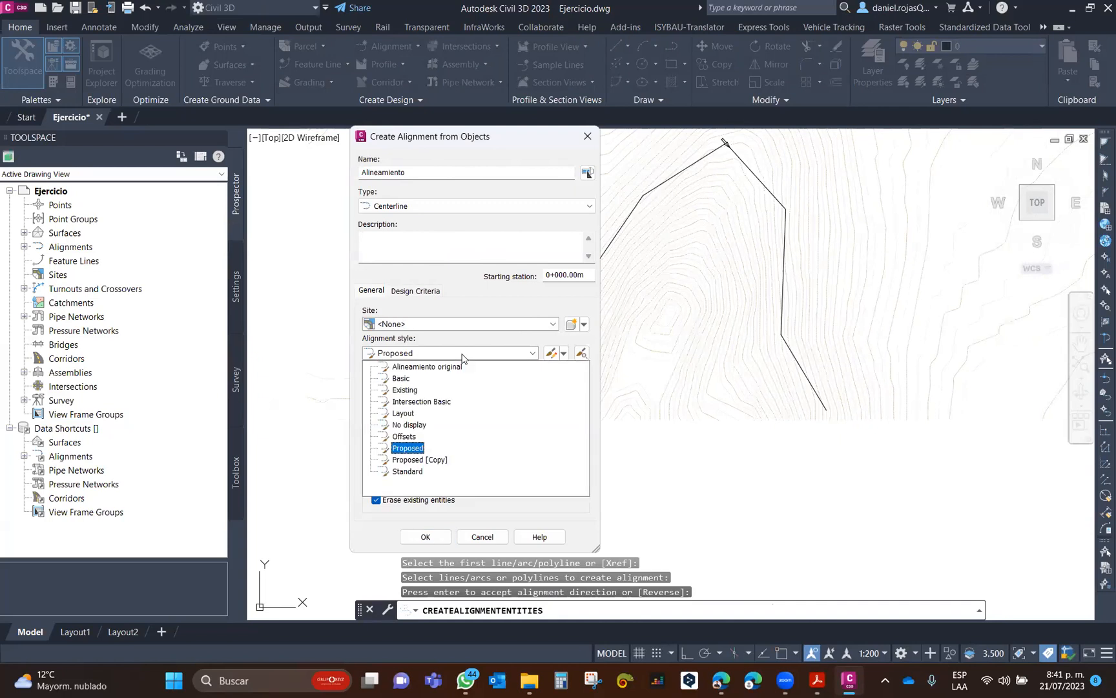
left_click(463, 353)
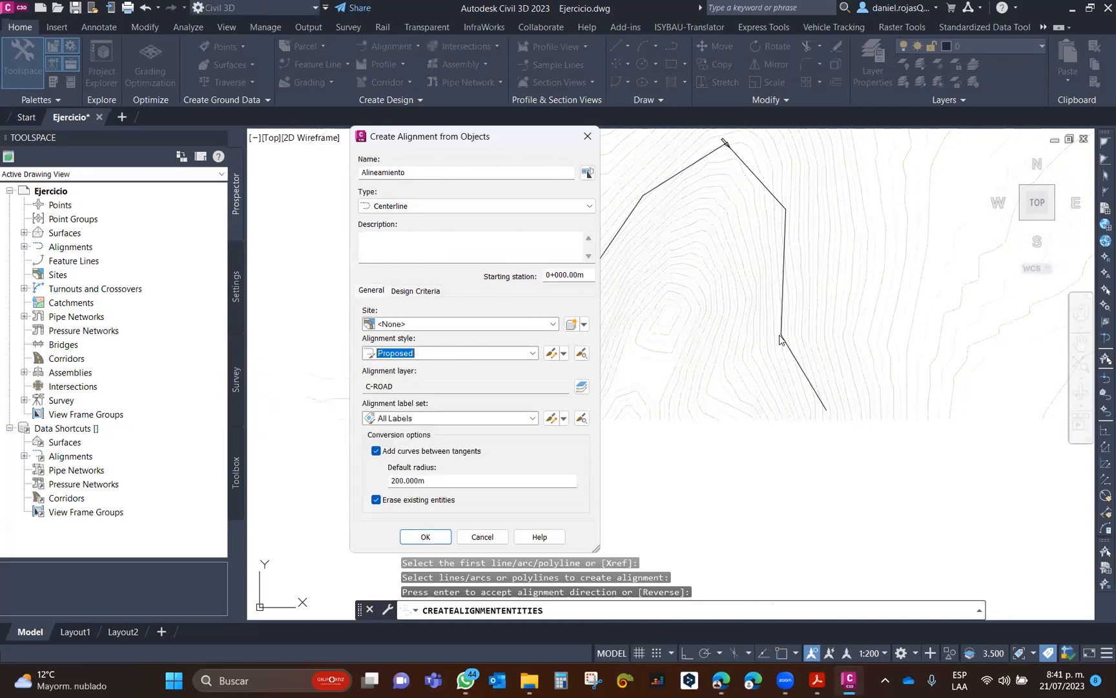
left_click(405, 420)
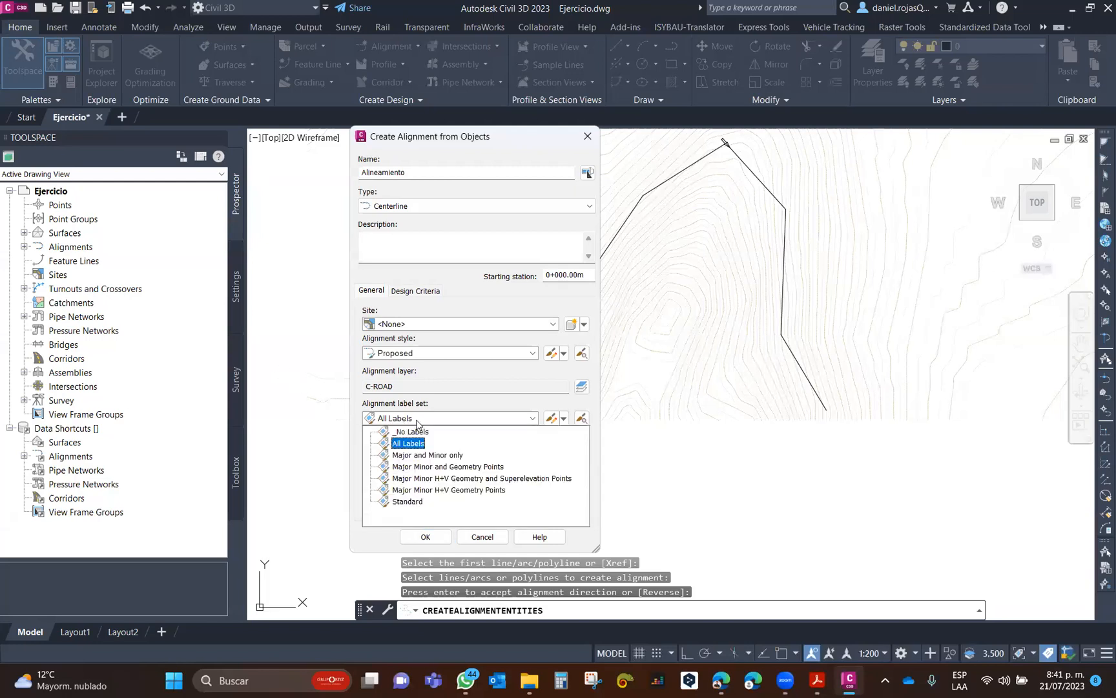
left_click(416, 422)
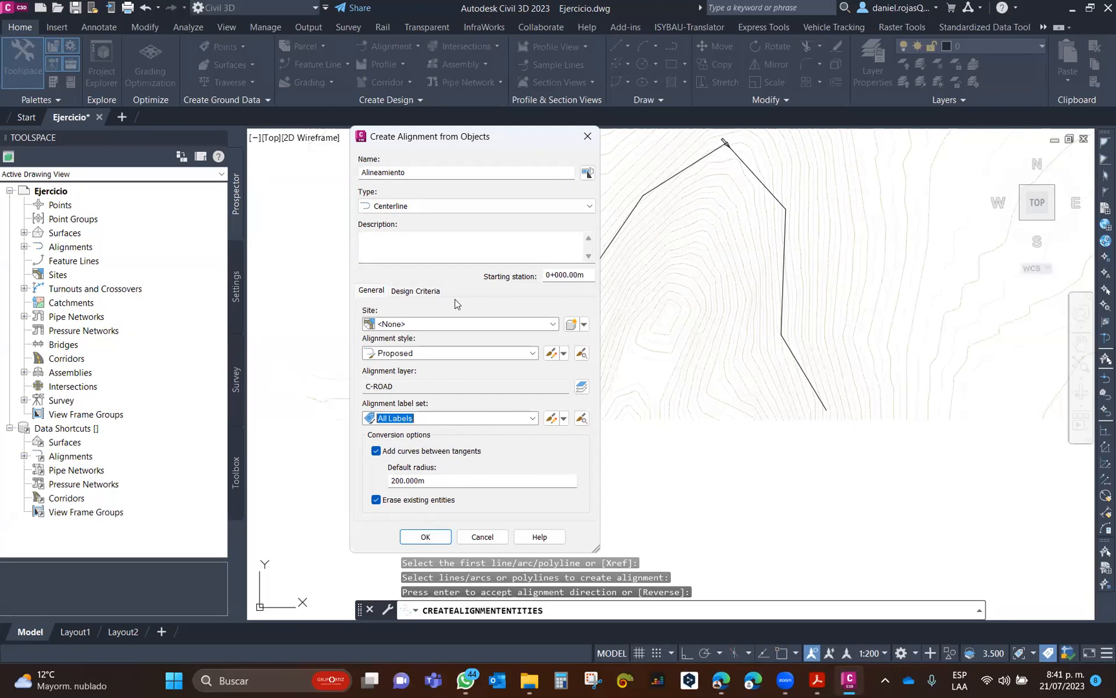
left_click(434, 291)
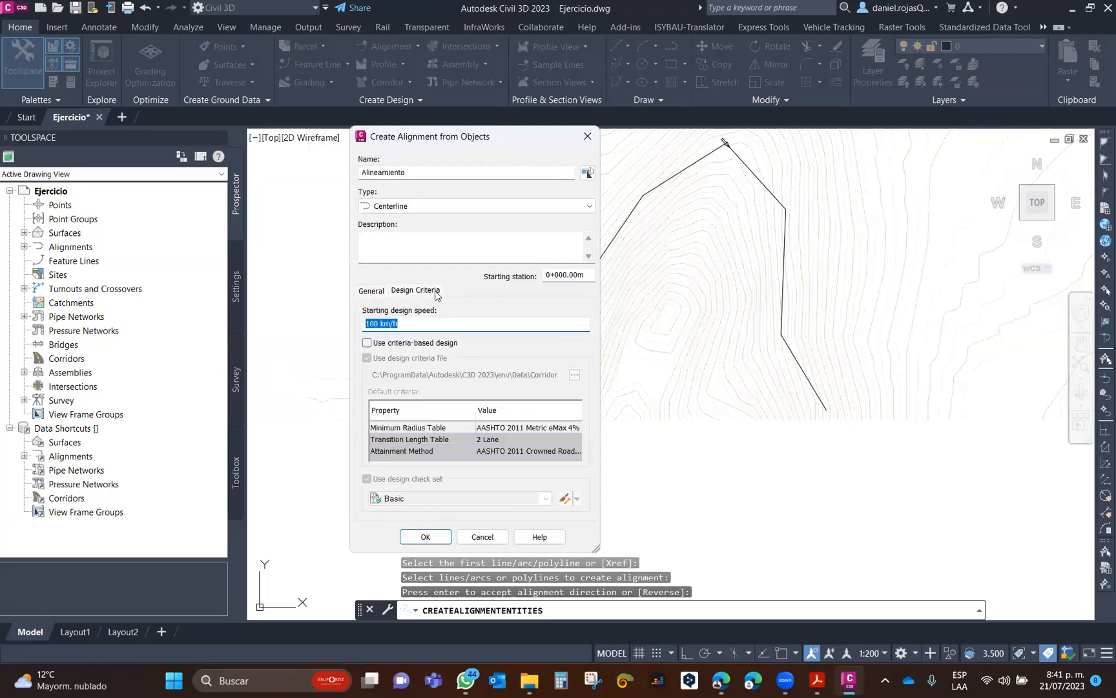
left_click(411, 343)
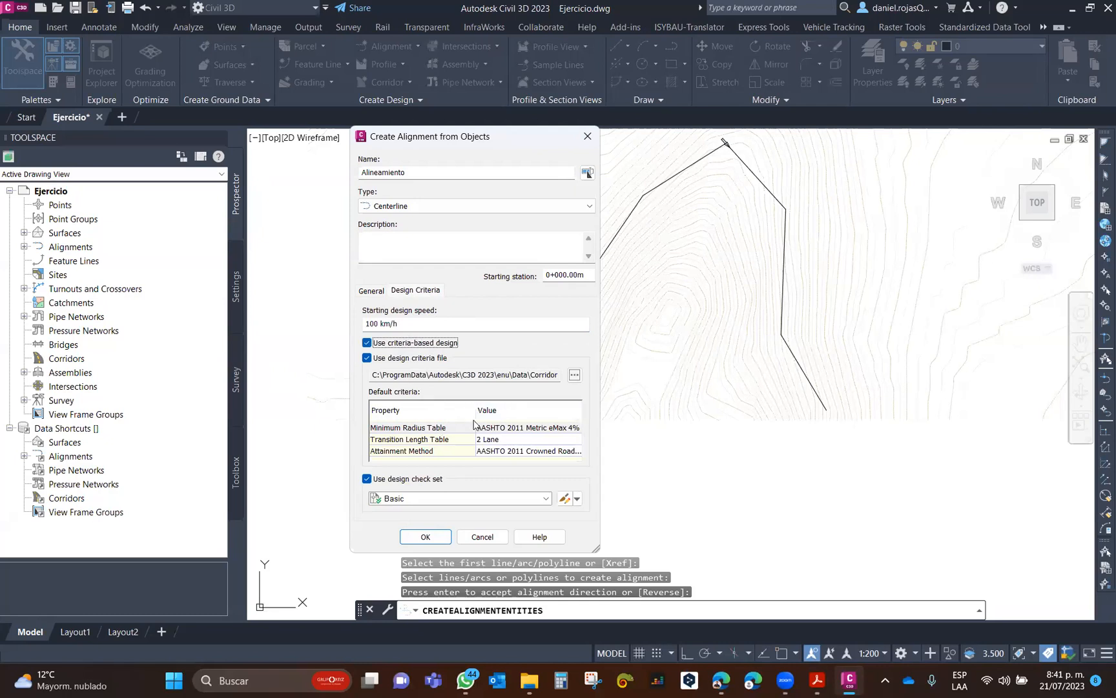
left_click(419, 346)
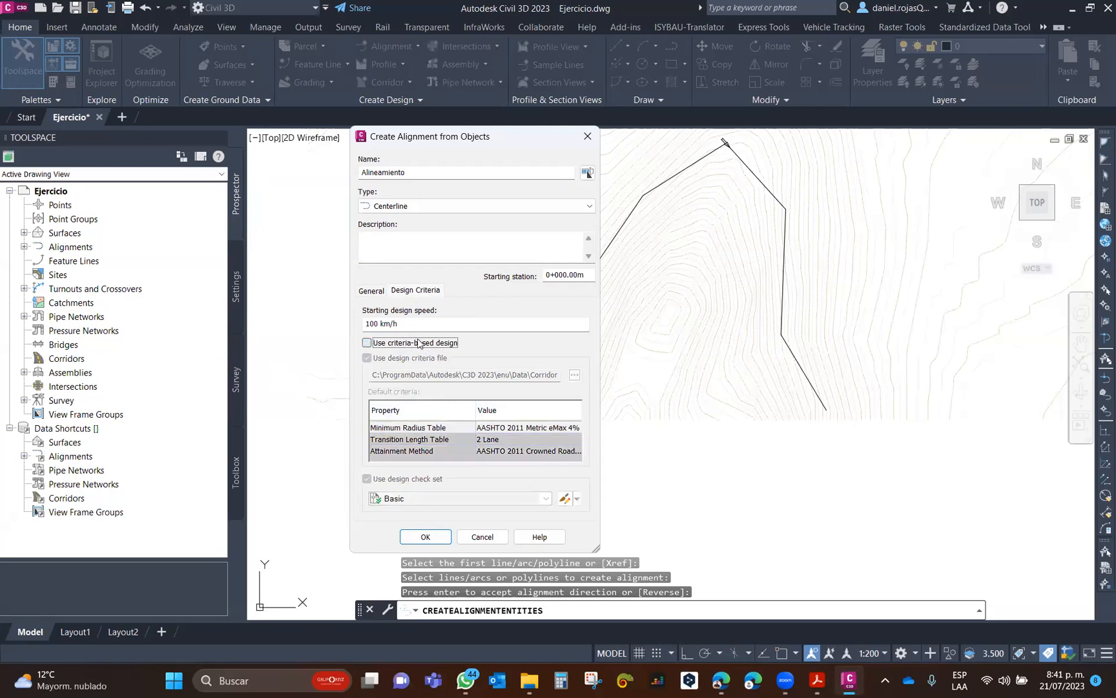
left_click(371, 291)
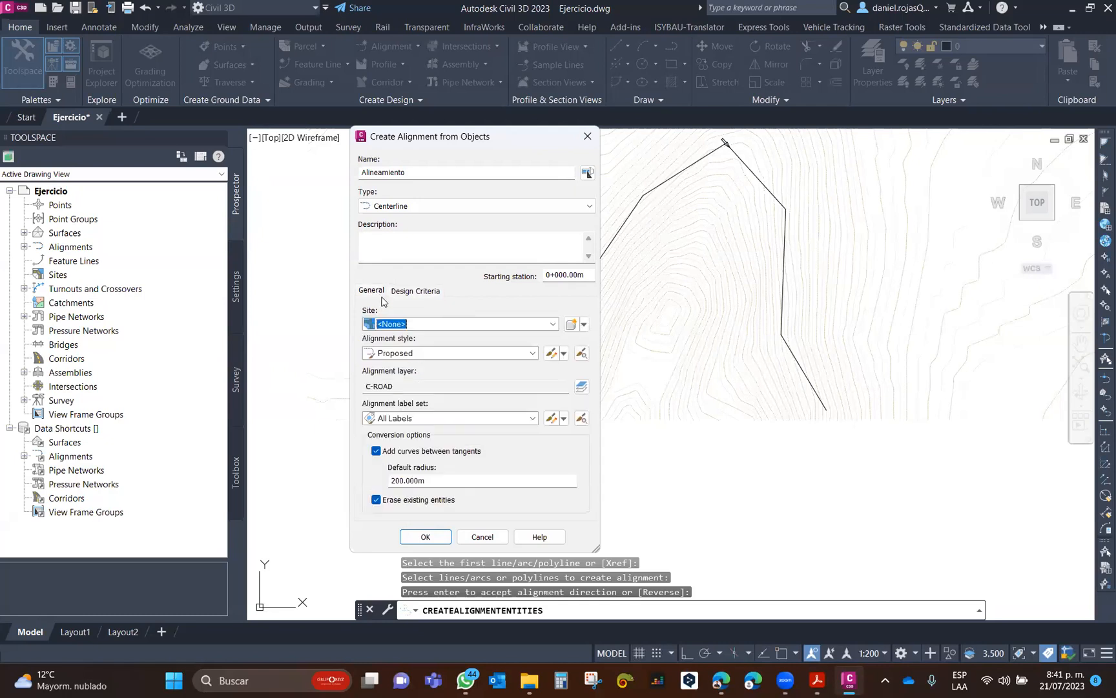
left_click(427, 537)
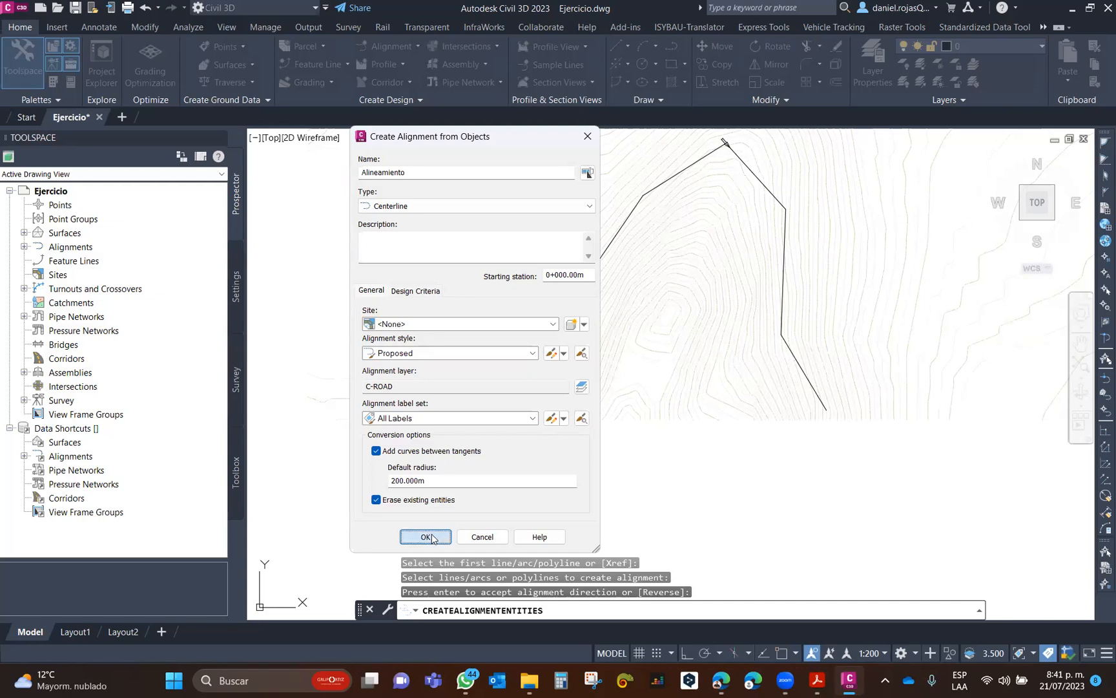
Examine the new alignment's curves and station labels around the hill against the original polyline.
scroll(578, 257, "up", 4)
scroll(635, 282, "up", 4)
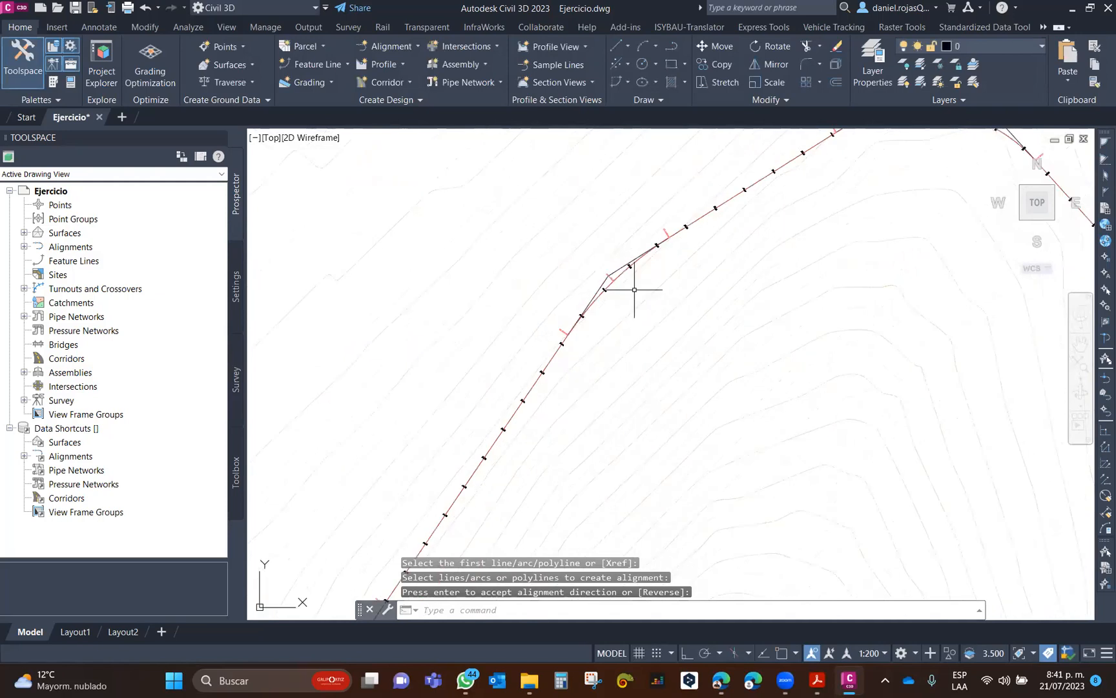
scroll(582, 328, "down", 3)
middle_click_drag(582, 329, 486, 383)
mouse_move(733, 266)
middle_mouse_down()
mouse_move(526, 347)
mouse_move(433, 416)
mouse_move(445, 410)
middle_mouse_up()
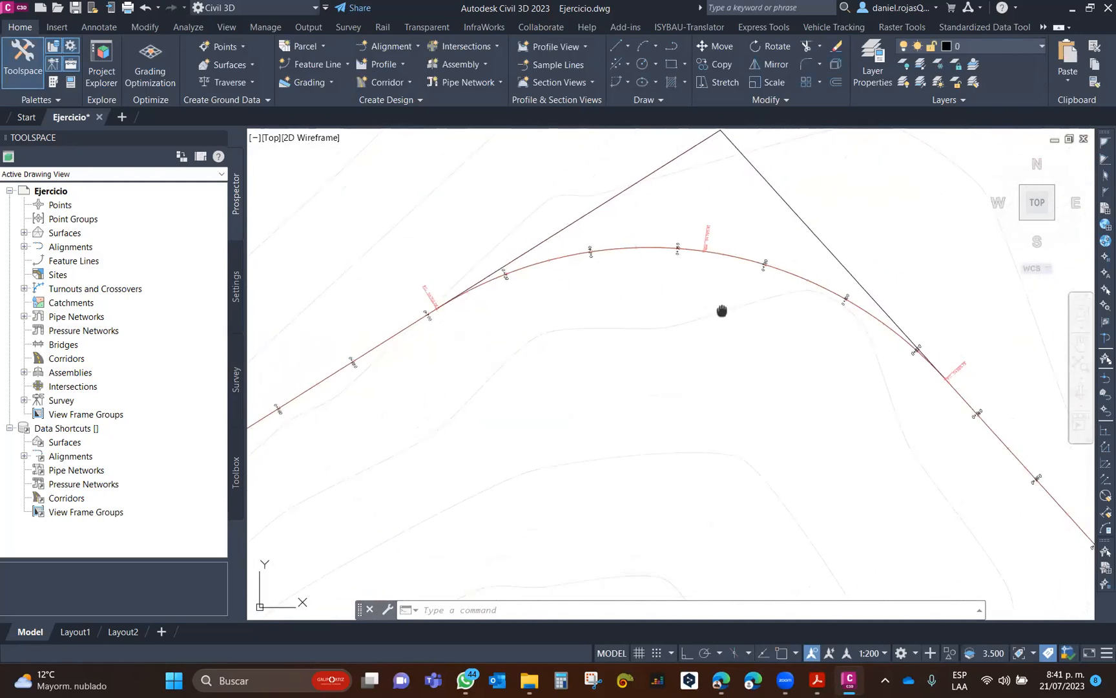
scroll(720, 303, "down", 3)
scroll(605, 236, "up", 5)
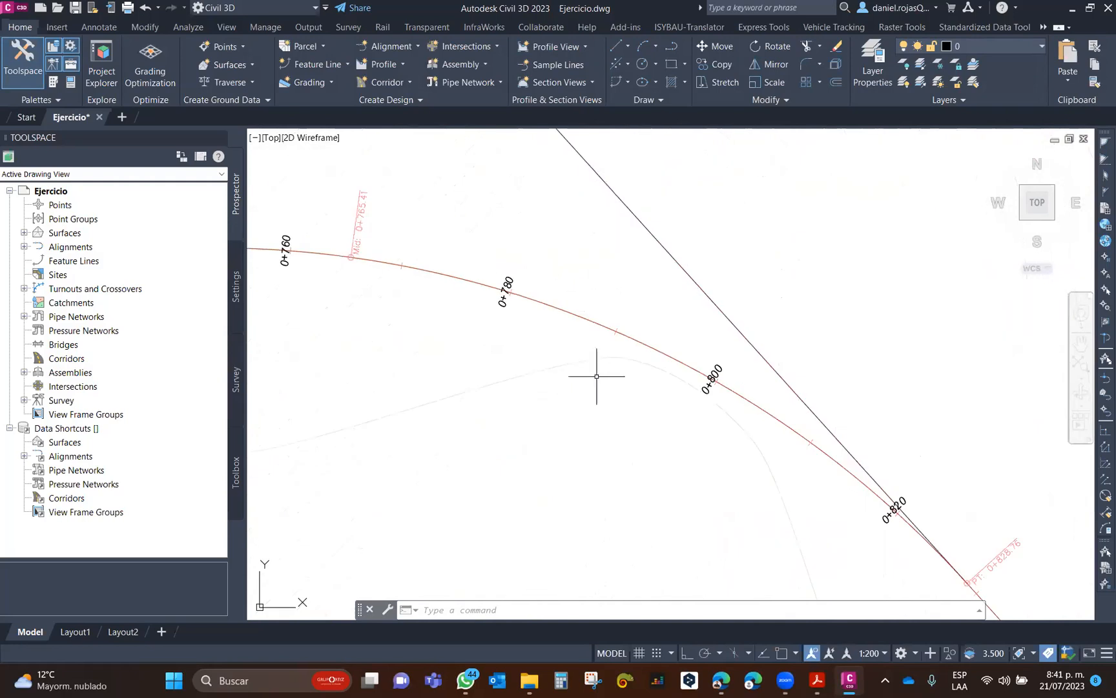
scroll(598, 374, "down", 3)
mouse_move(567, 346)
middle_mouse_down()
mouse_move(625, 423)
mouse_move(568, 246)
middle_mouse_up()
scroll(739, 391, "up", 7)
mouse_move(615, 424)
middle_mouse_down()
mouse_move(610, 155)
mouse_move(599, 338)
mouse_move(582, 373)
mouse_move(648, 416)
middle_mouse_up()
scroll(574, 189, "up", 4)
scroll(571, 356, "up", 2)
scroll(566, 359, "down", 2)
scroll(680, 425, "down", 7)
middle_click_drag(599, 352, 618, 400)
scroll(571, 447, "up", 2)
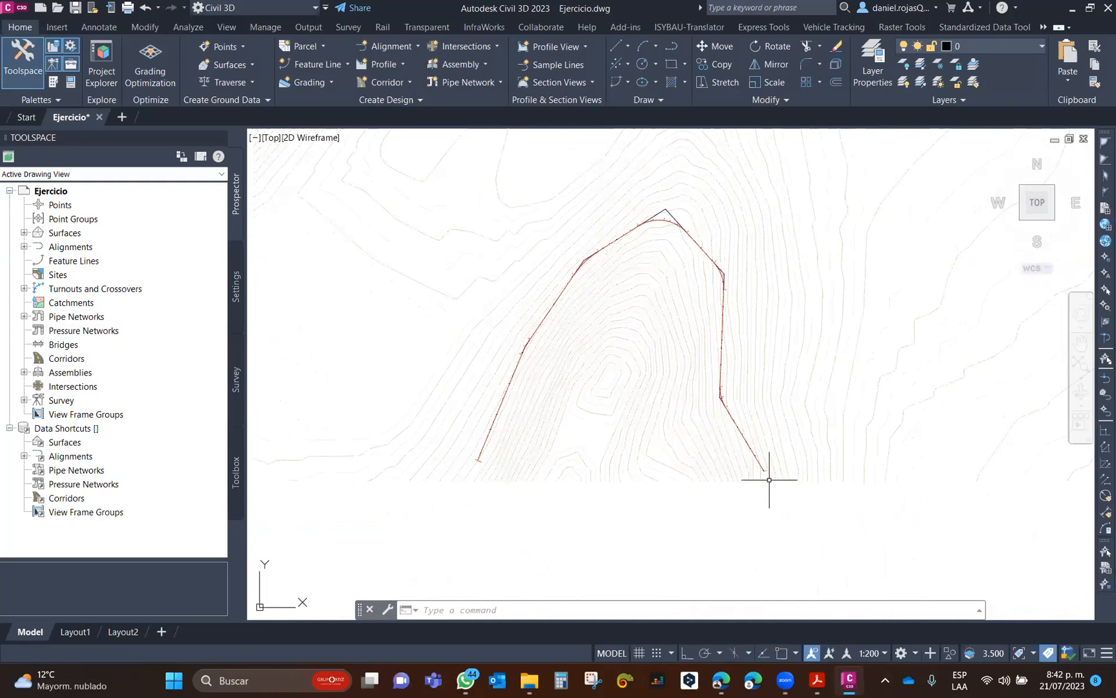
middle_click_drag(729, 465, 649, 436)
scroll(652, 428, "down", 2)
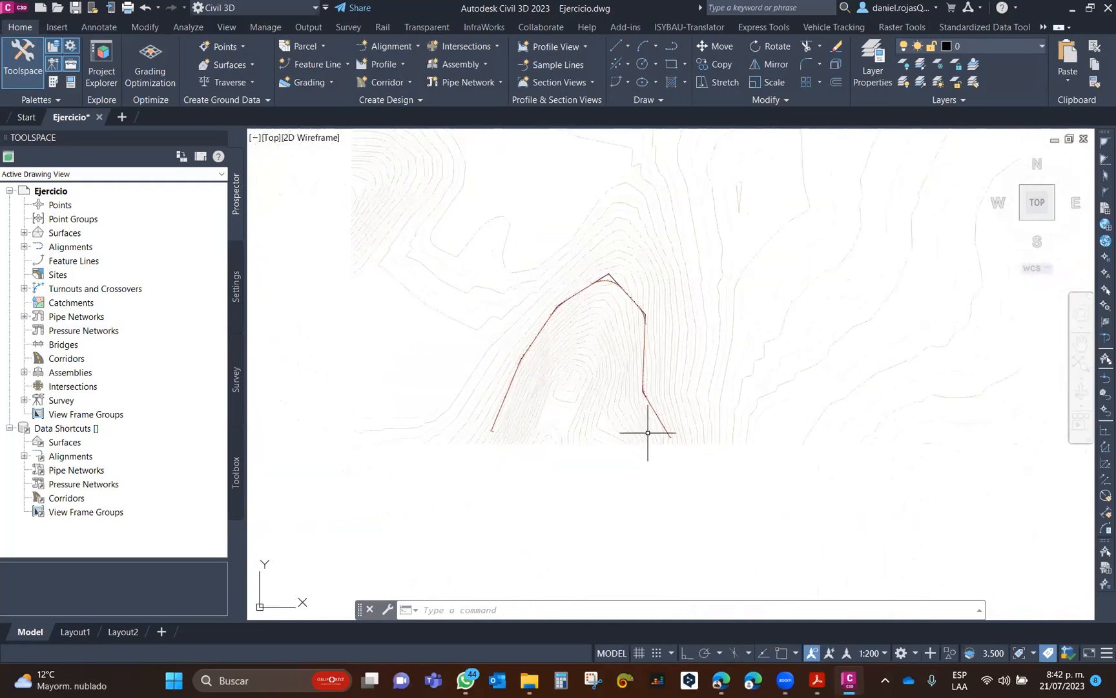
Add a profile of Superficie Original along Alineamiento without sample offsets and choose to draw it in a profile view.
left_click(390, 66)
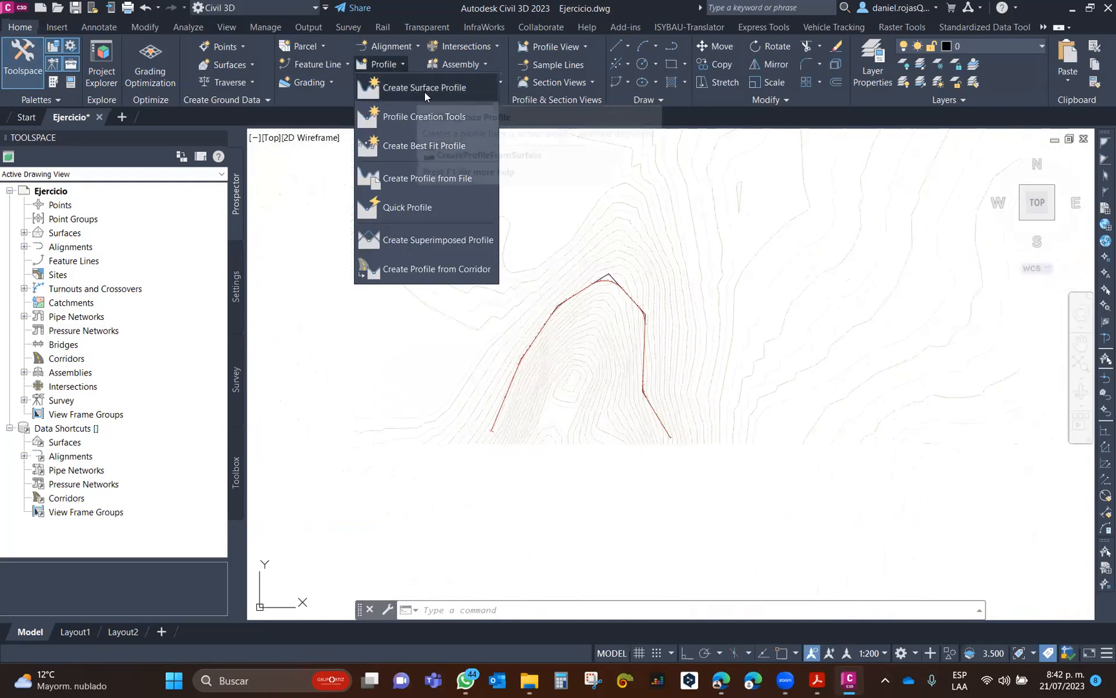
left_click(441, 91)
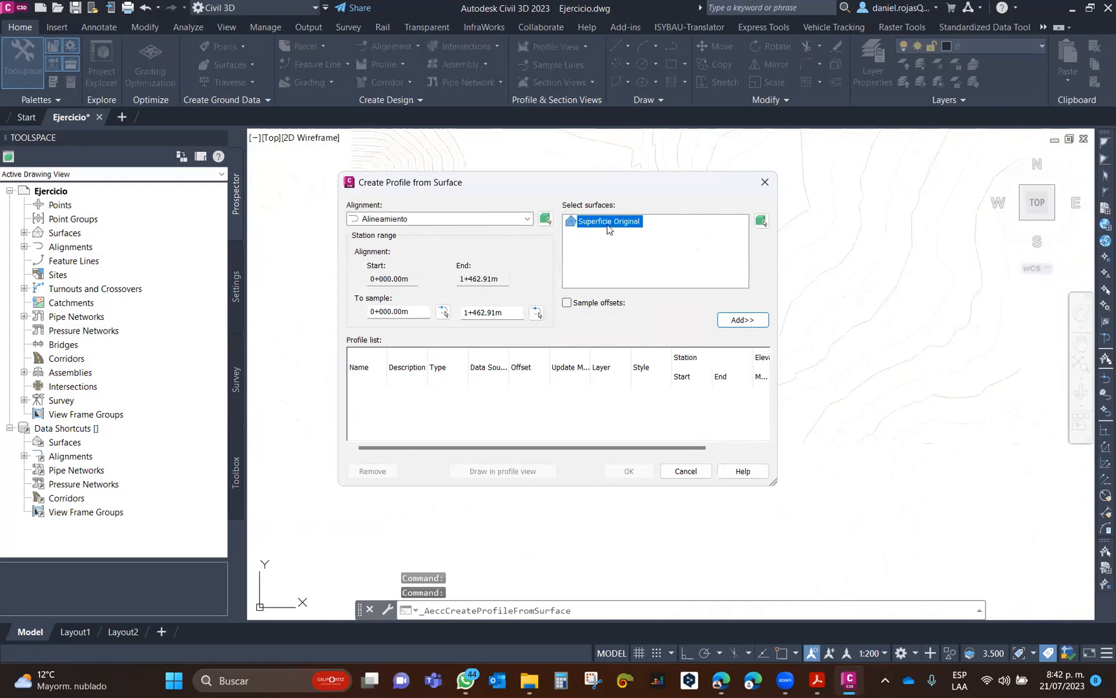
left_click(454, 220)
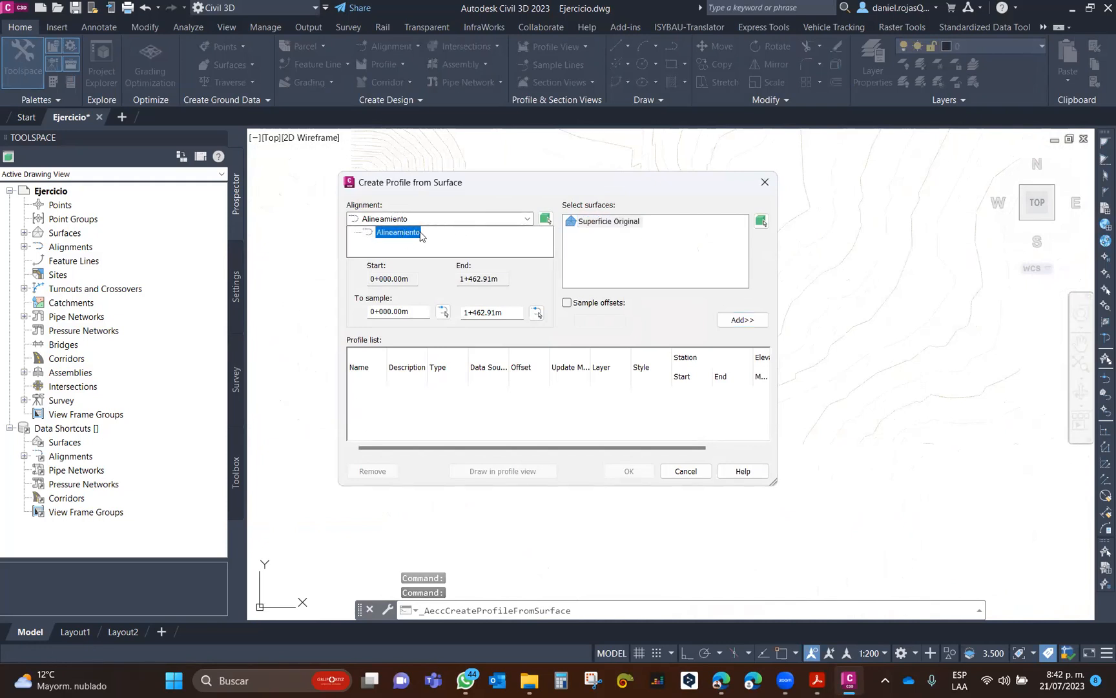
left_click(413, 233)
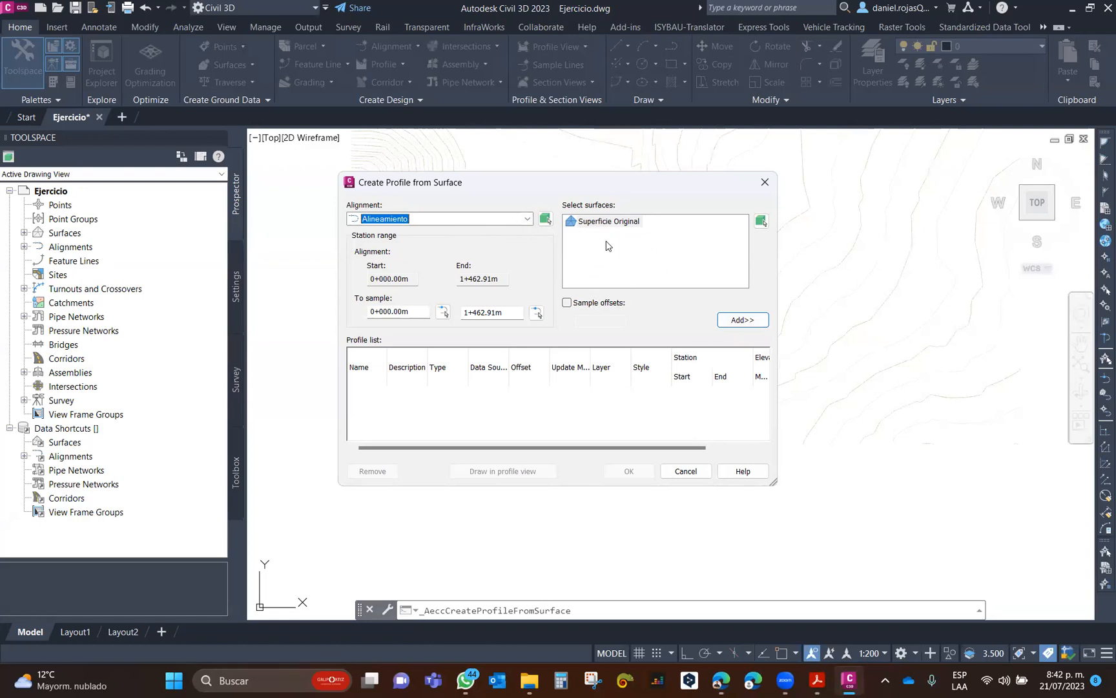
left_click(616, 303)
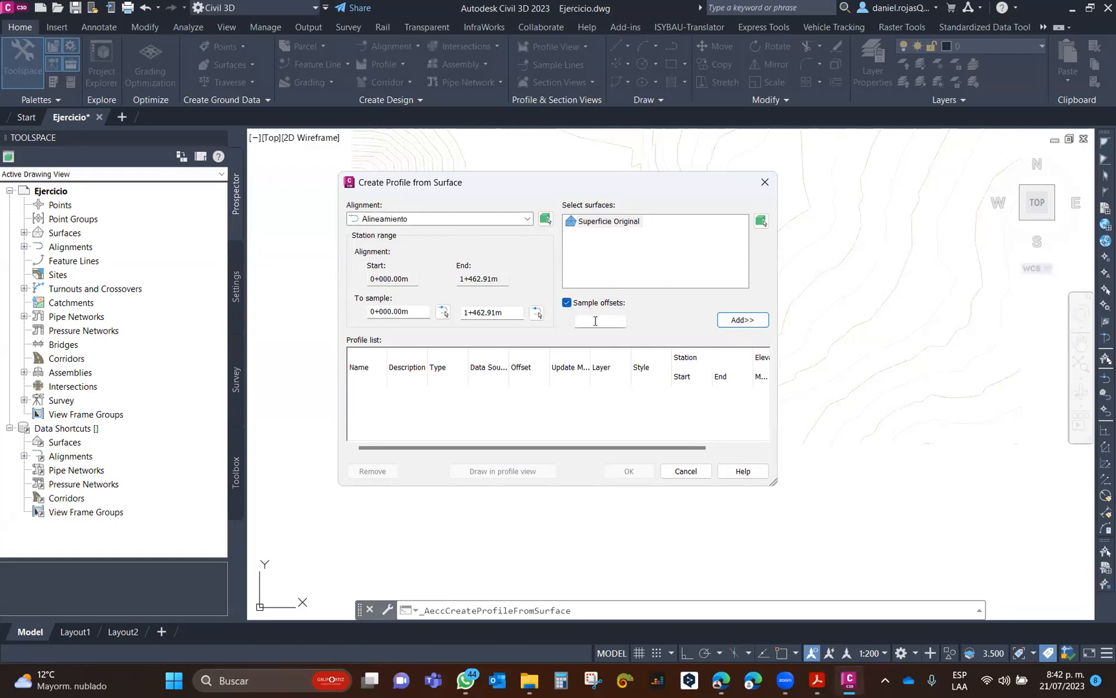
left_click(598, 302)
left_click(748, 320)
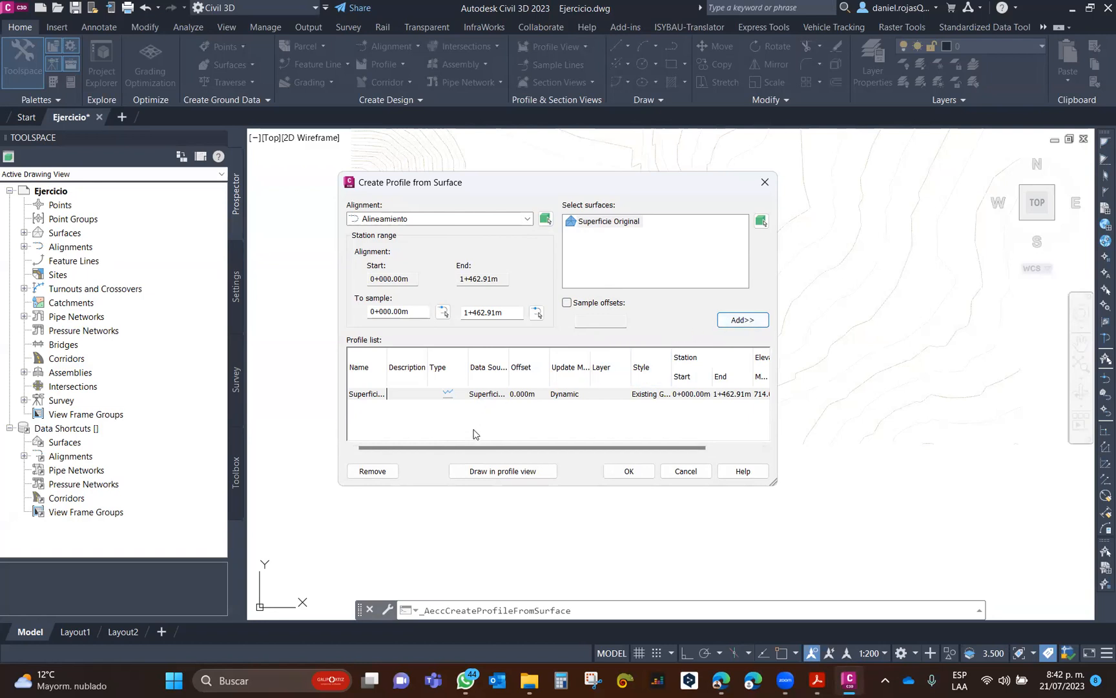
left_click(514, 472)
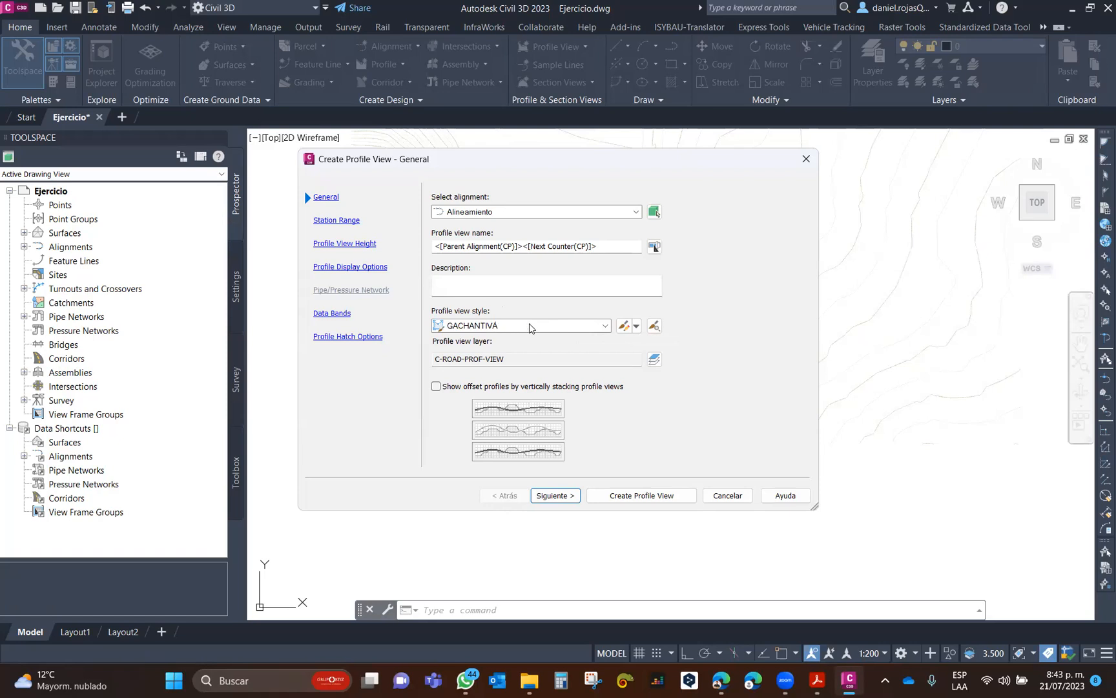
Review the profile view's station range, height, display options, data bands and hatch options.
left_click(336, 220)
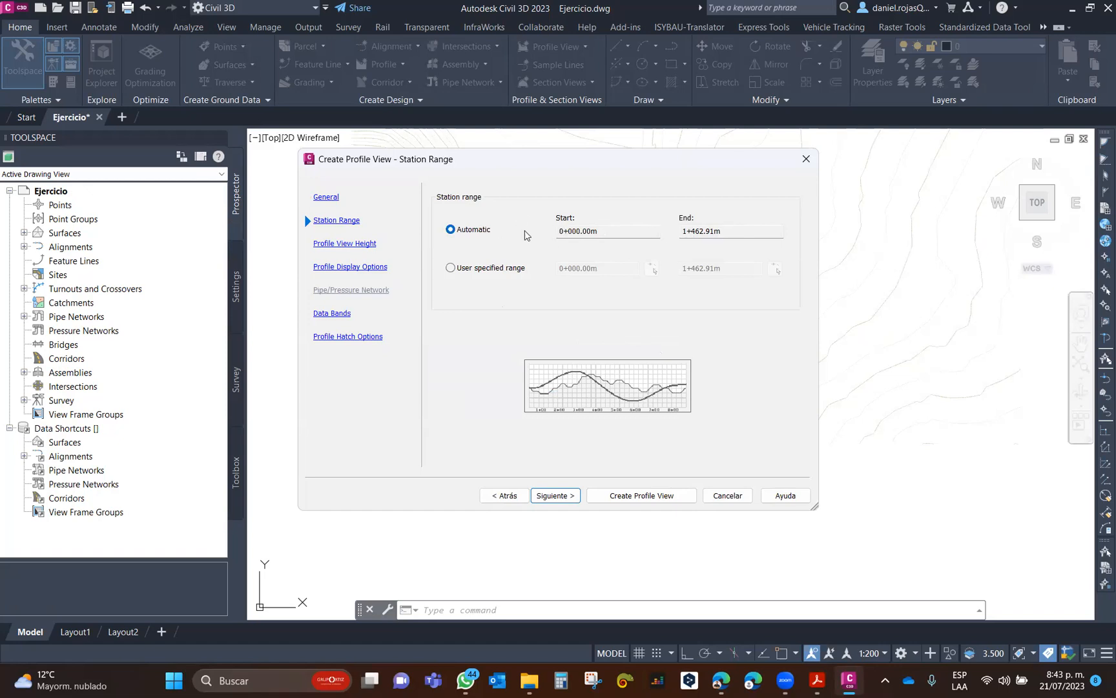
left_click_drag(601, 232, 551, 230)
left_click(541, 233)
left_click(369, 248)
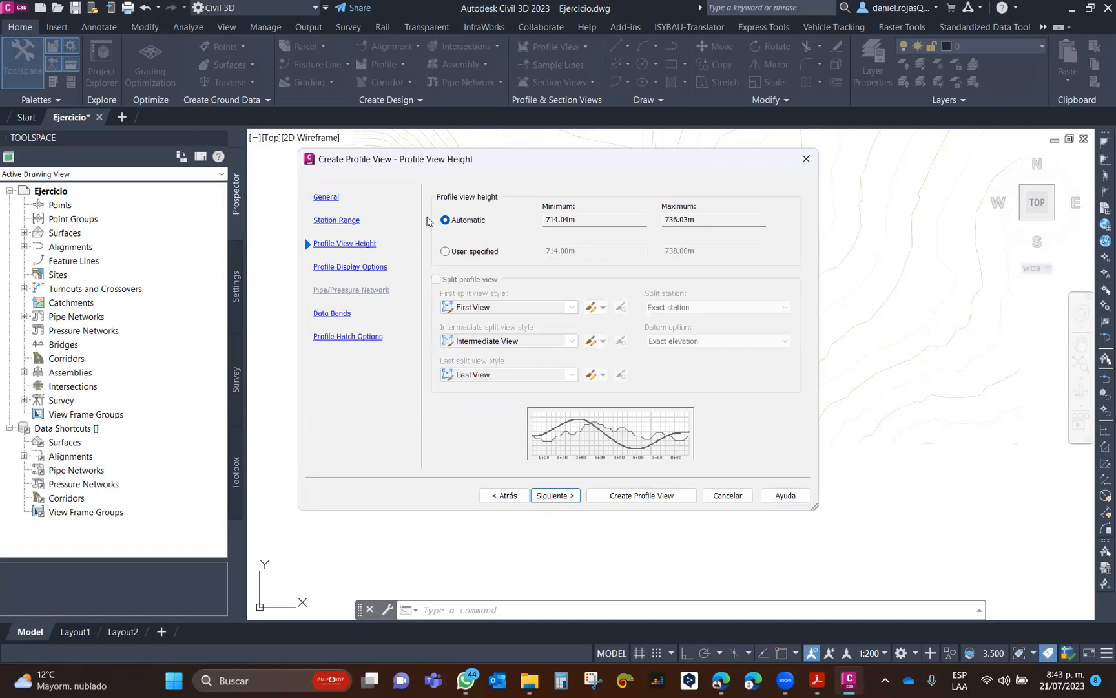
left_click(386, 267)
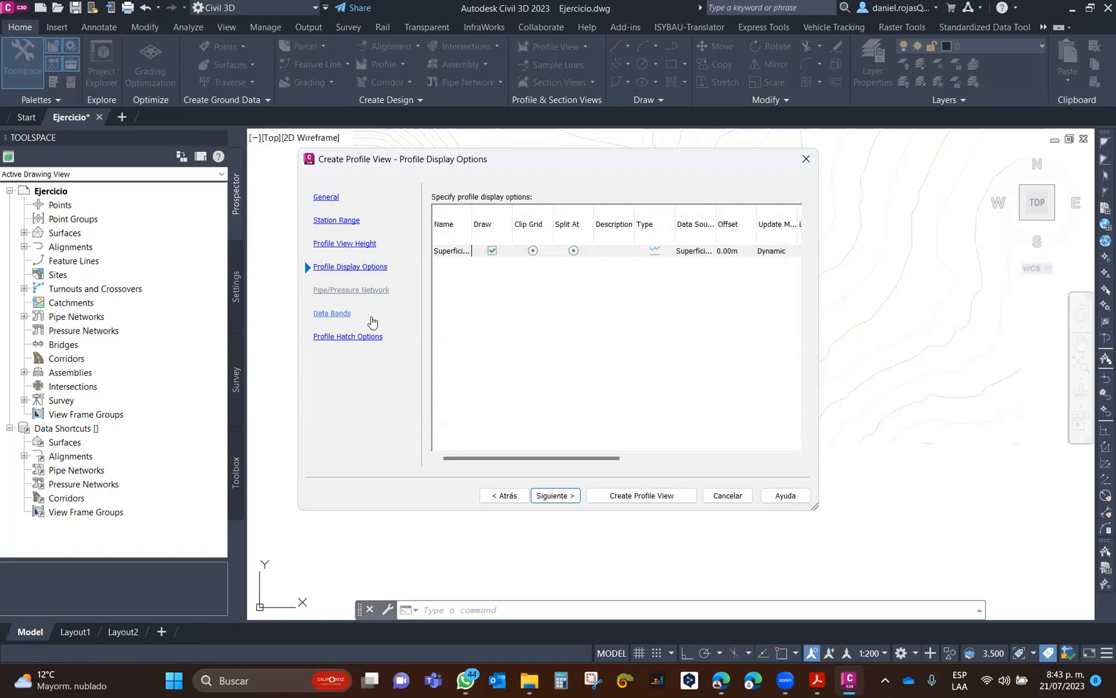
left_click(344, 314)
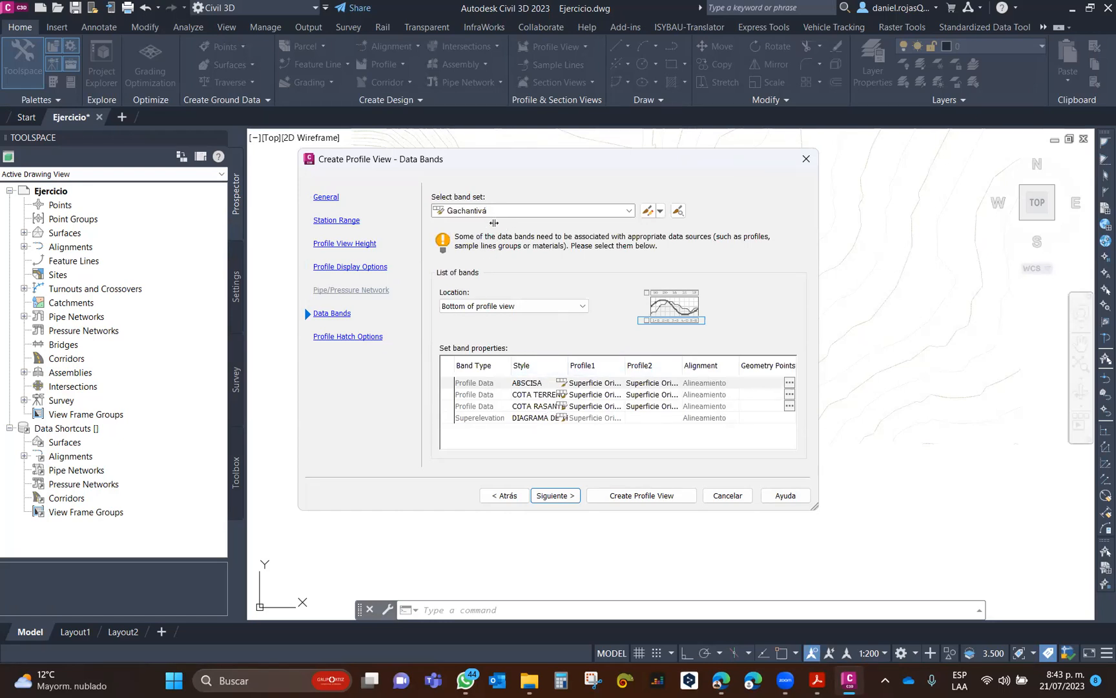
left_click(327, 197)
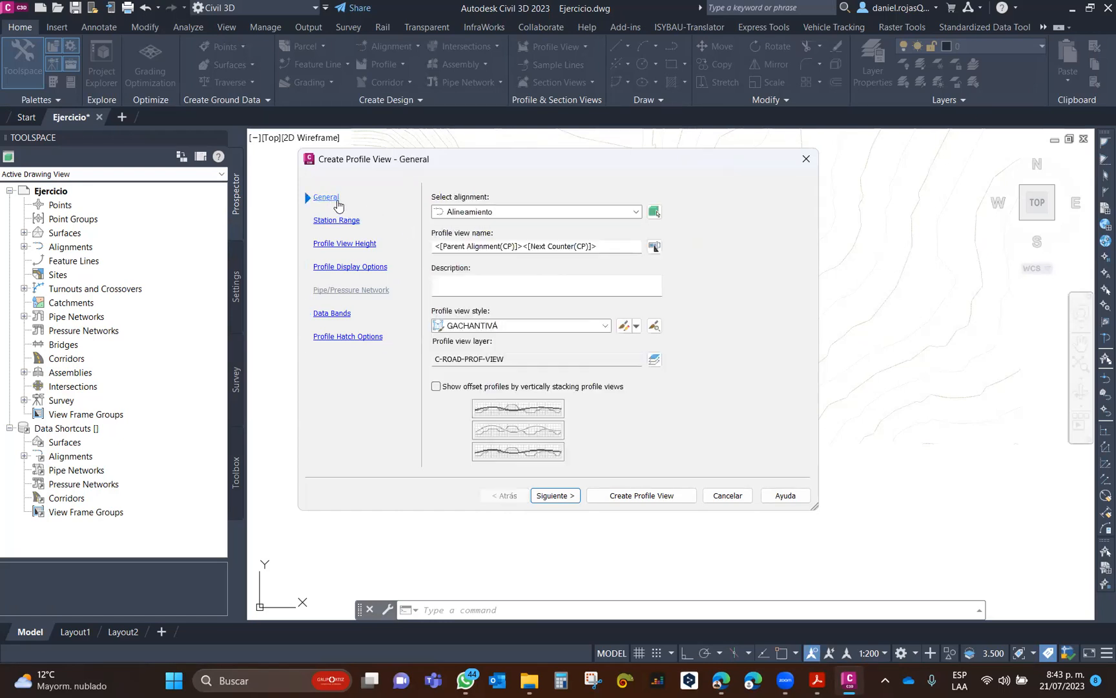
left_click(334, 313)
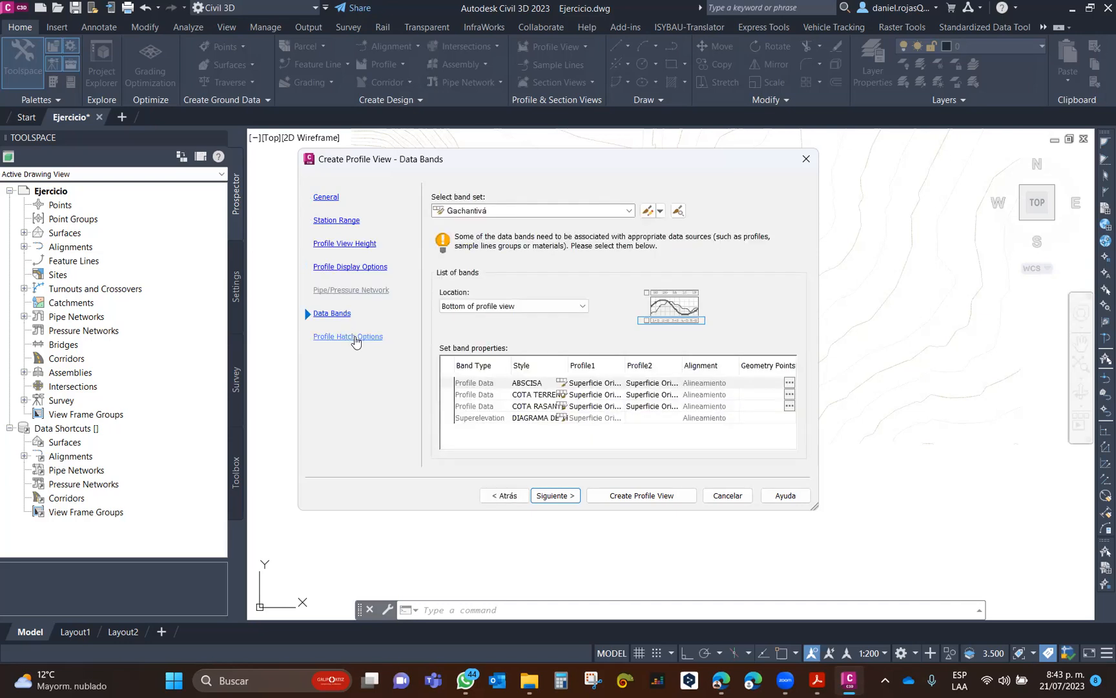
left_click(359, 341)
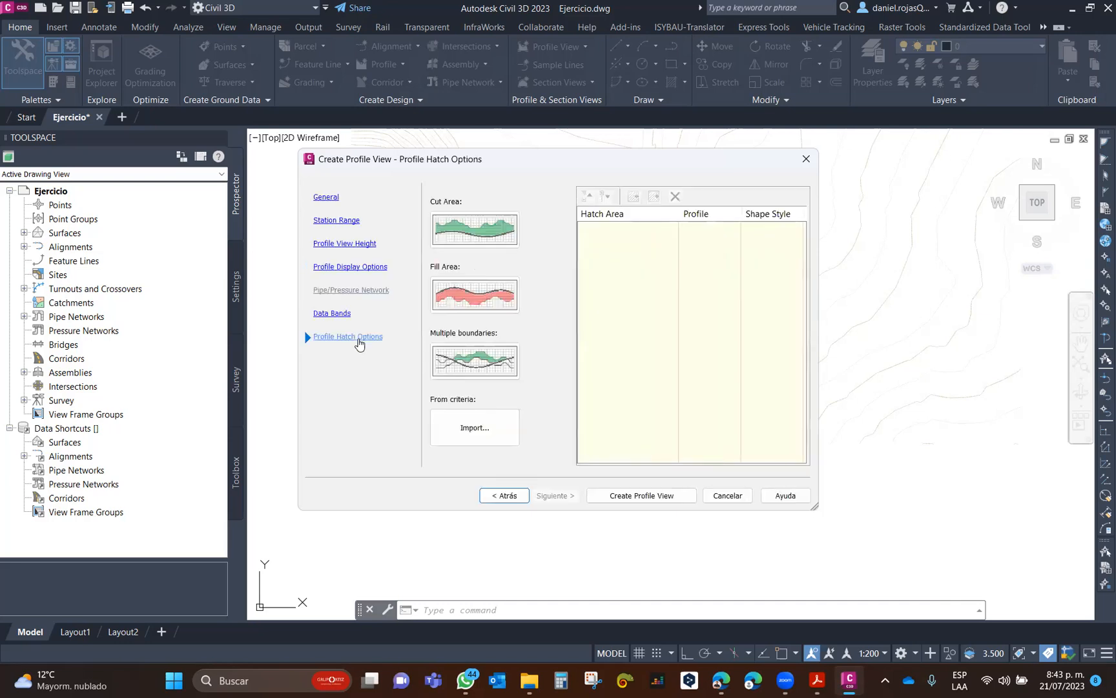
Create the profile view with the GACHANTIVÁ style and Gachantivá band set, placing its origin east of the terrain surface.
left_click(624, 496)
scroll(684, 381, "down", 4)
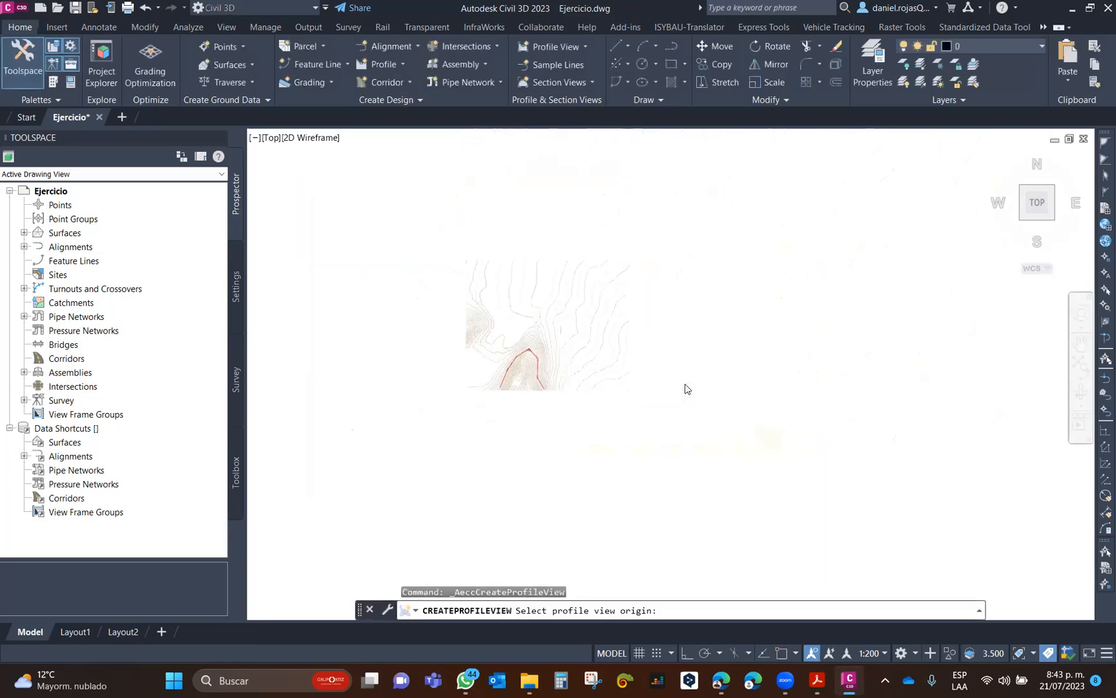
left_click(701, 279)
scroll(710, 286, "up", 5)
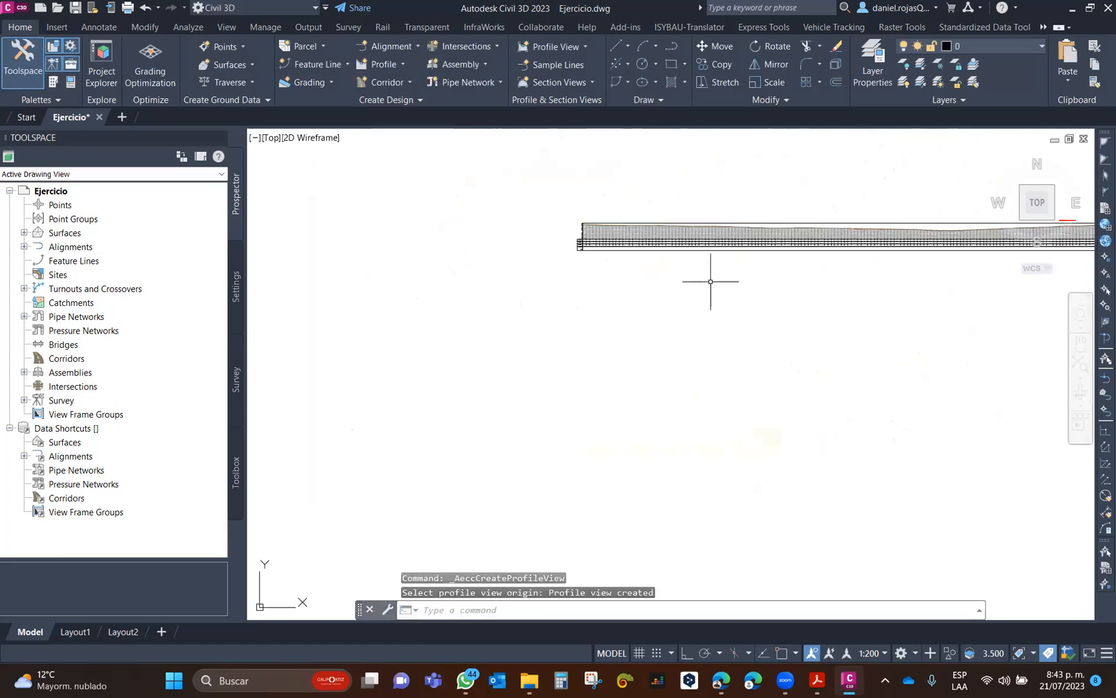
Create a new layout profile on the new profile view with the Design Profile style and Complete Label Set.
middle_click_drag(548, 242, 824, 453)
scroll(432, 415, "up", 4)
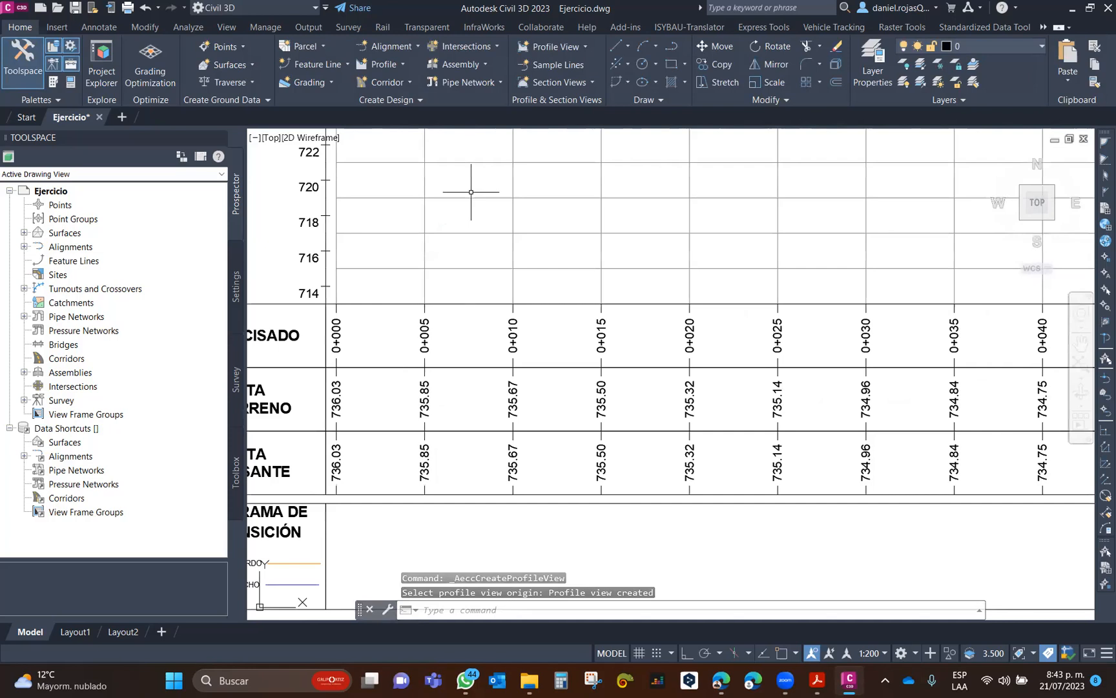
scroll(424, 362, "down", 4)
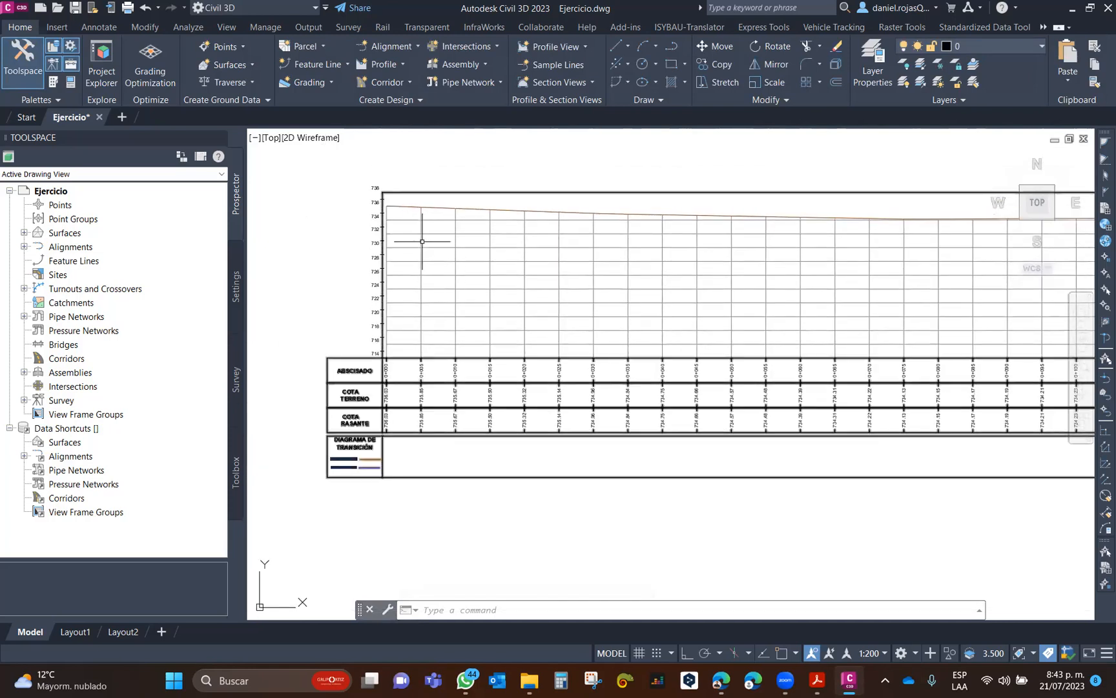
left_click(422, 242)
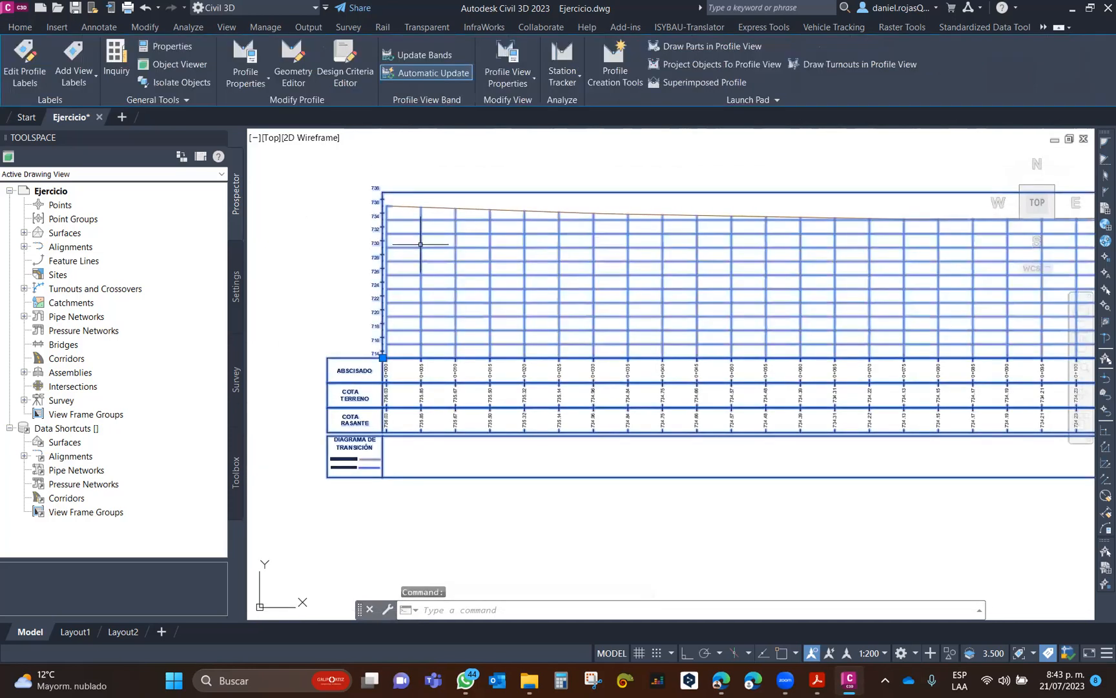
left_click(615, 64)
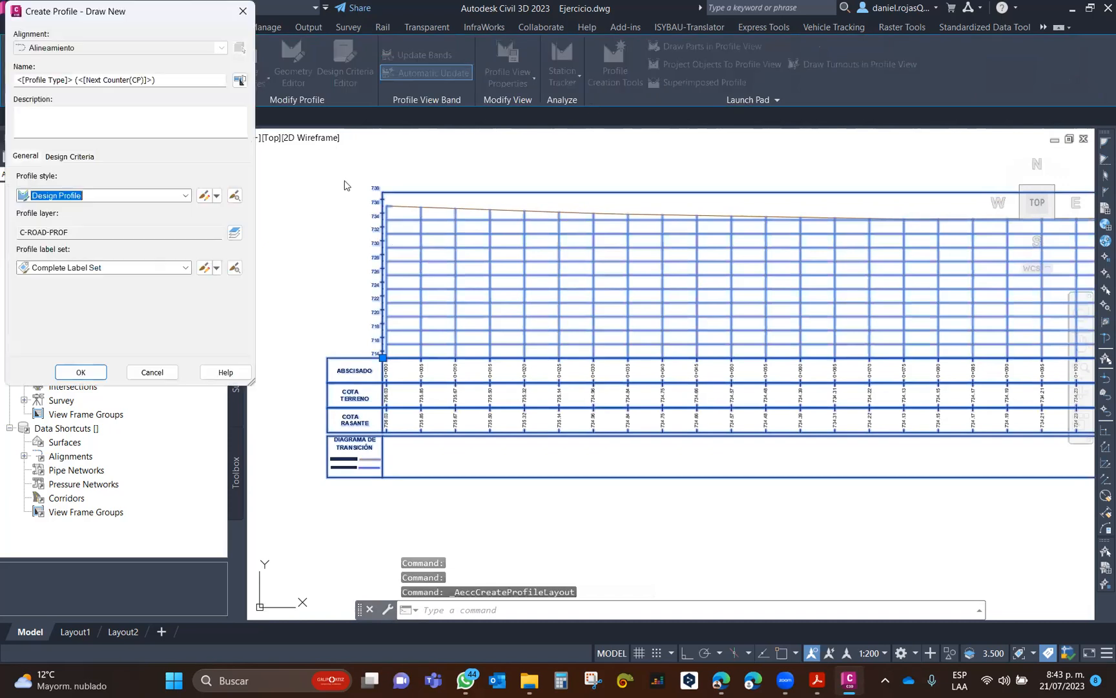
left_click_drag(144, 22, 190, 84)
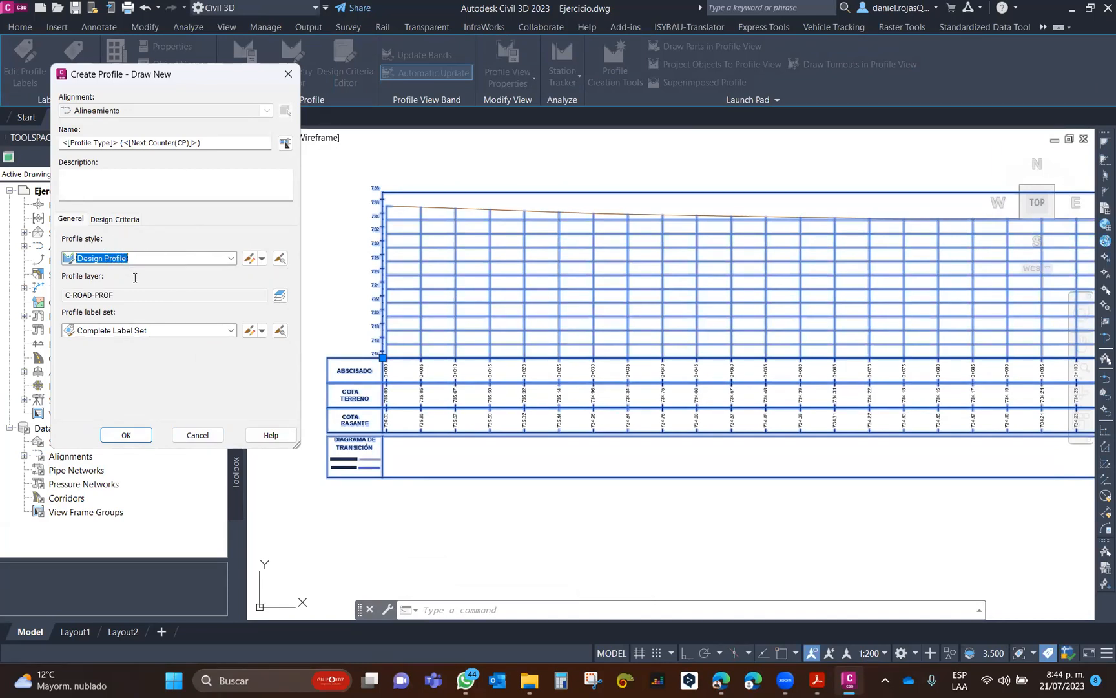
left_click(124, 435)
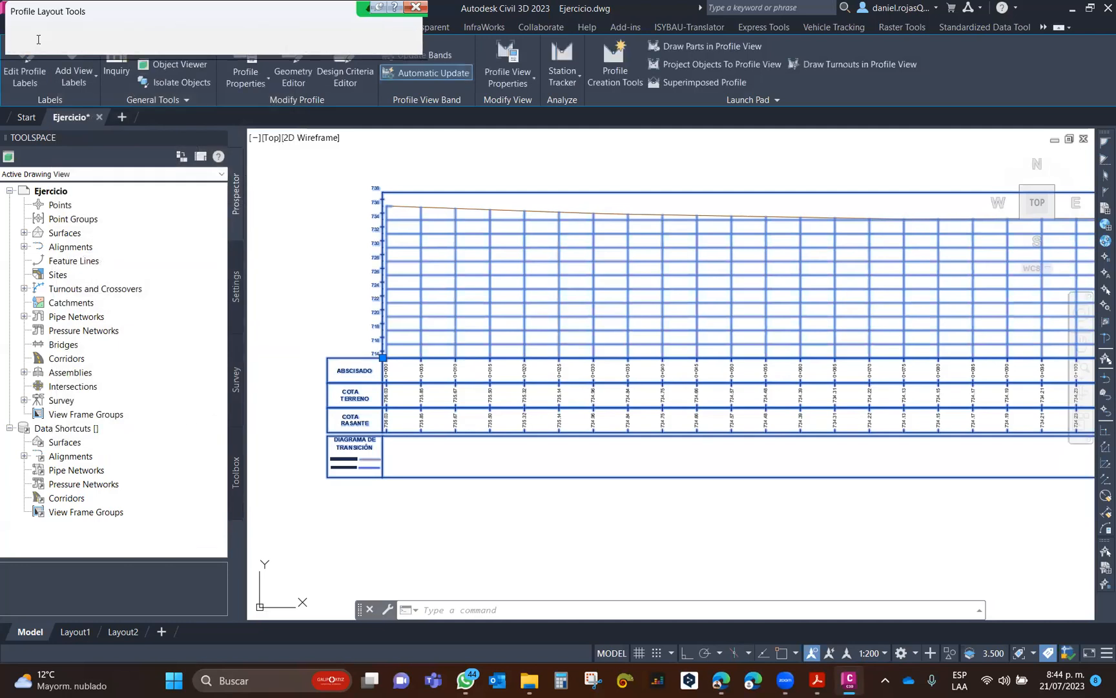
Start Draw Tangents With Curves with object snap on, placing the first grade-break points along the ground line from station 0+000.
left_click_drag(60, 20, 108, 85)
left_click(77, 97)
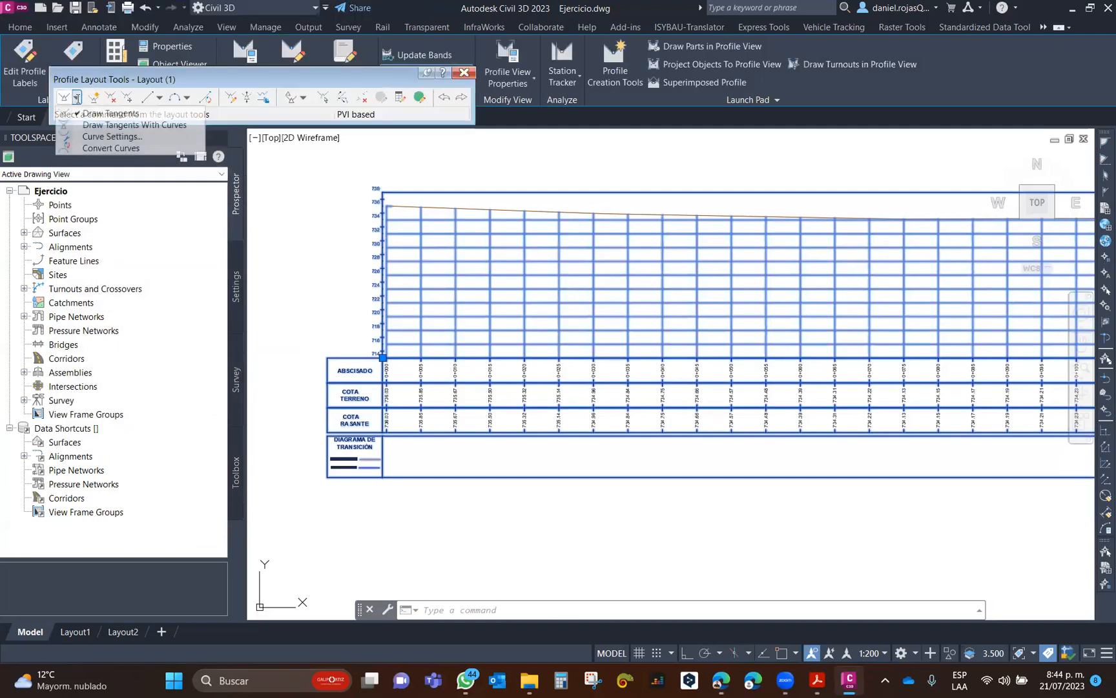
left_click(147, 126)
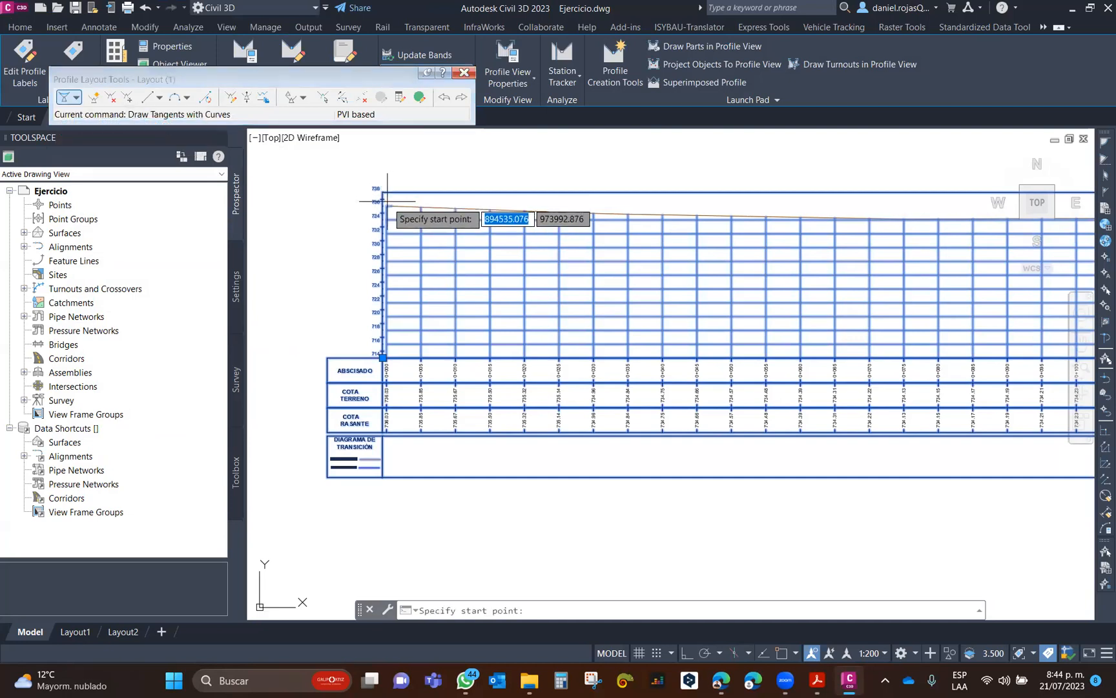
left_click(782, 653)
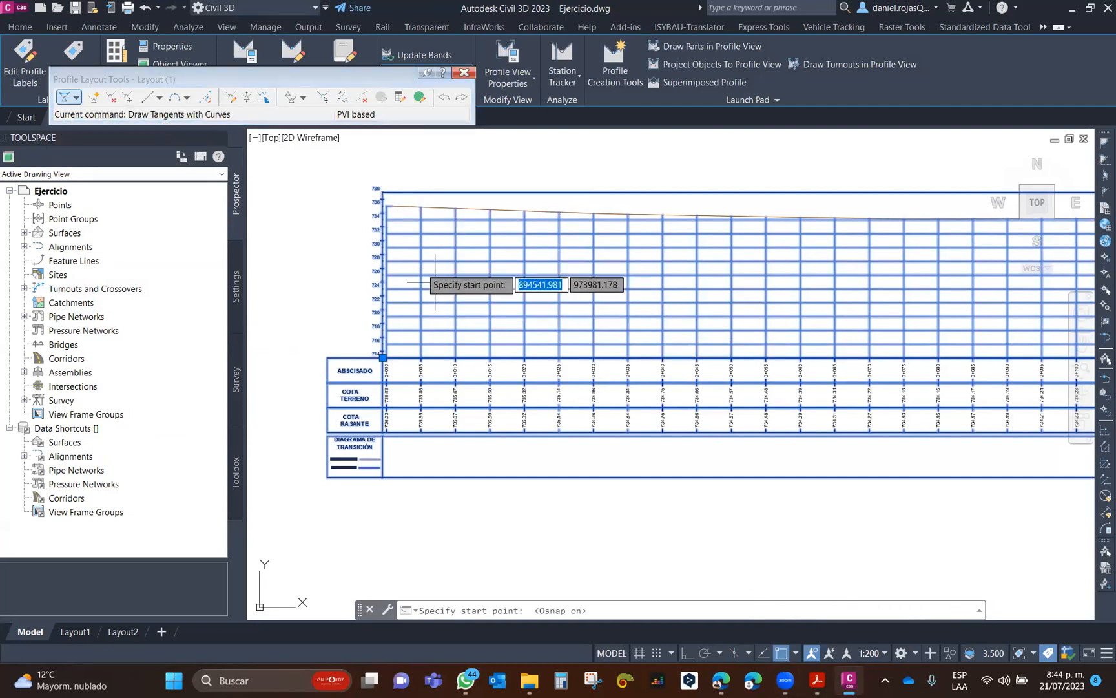
left_click(387, 206)
middle_click_drag(829, 246, 643, 246)
left_click(719, 220)
scroll(853, 241, "down", 2)
middle_click_drag(852, 241, 593, 259)
left_click(818, 247)
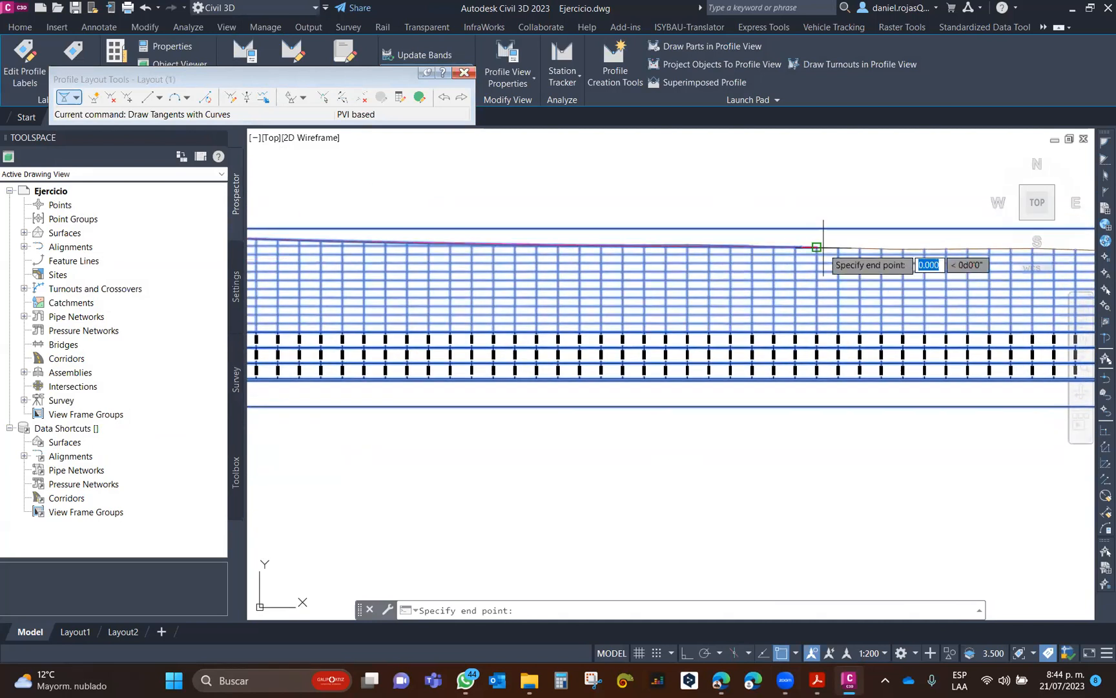
Continue the design tangents with points at the ground line's main dips and crests toward the end of the profile view.
scroll(904, 266, "down", 3)
middle_click_drag(904, 267, 690, 281)
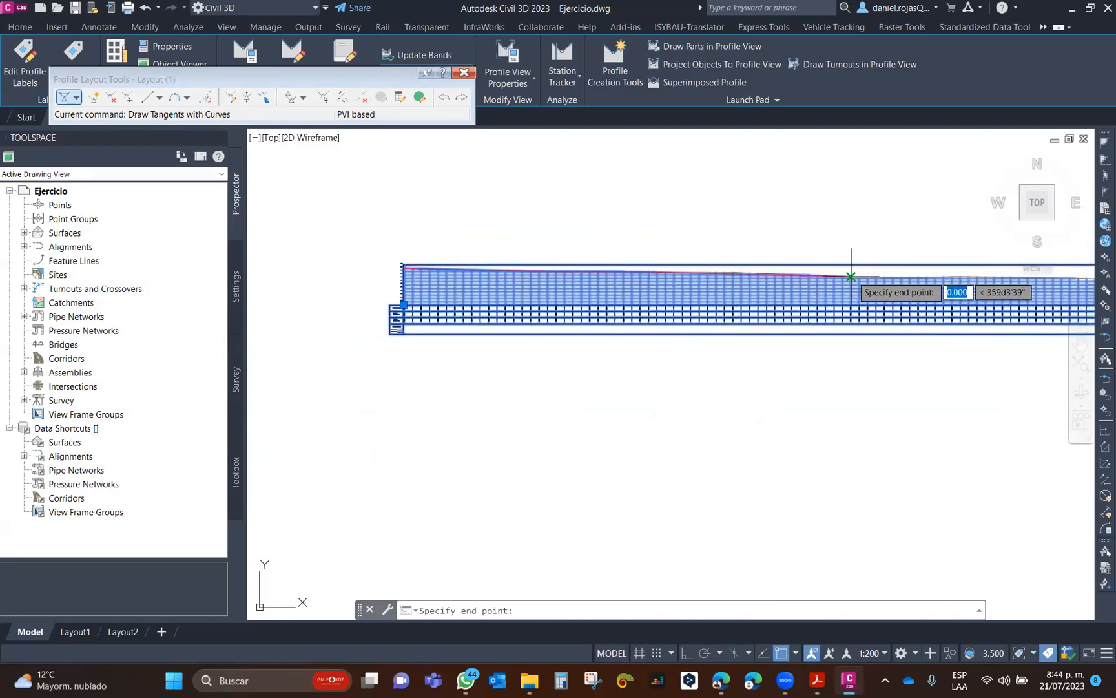
middle_click_drag(854, 287, 510, 311)
left_click(829, 302)
left_click(955, 305)
middle_click_drag(955, 305, 704, 310)
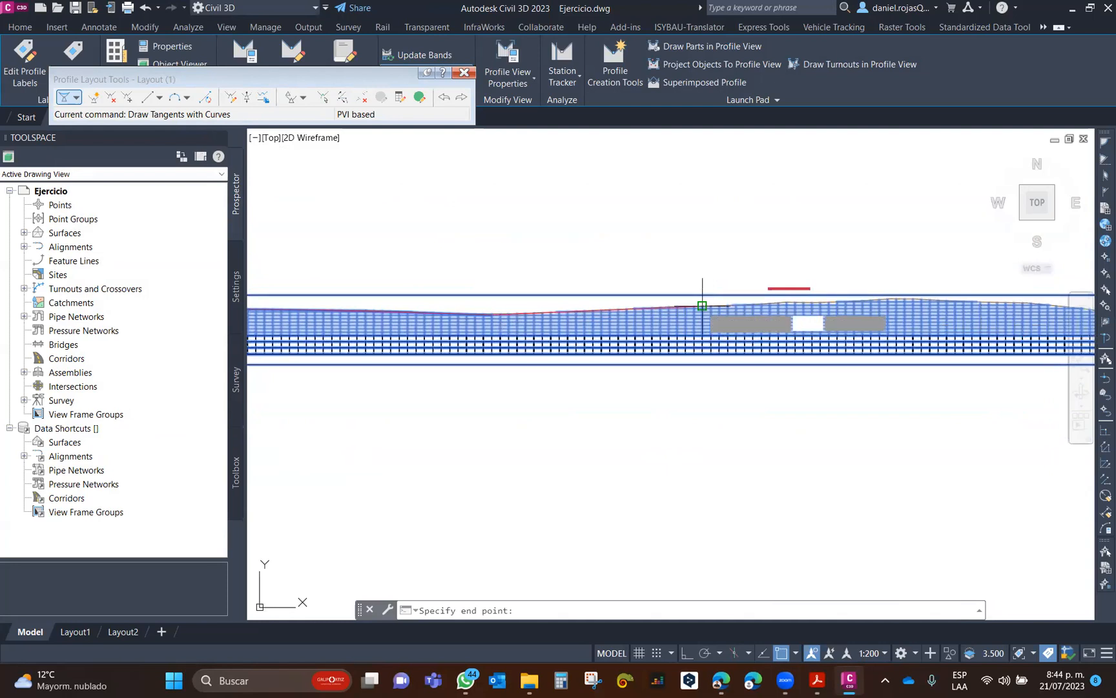
middle_click_drag(896, 318, 558, 332)
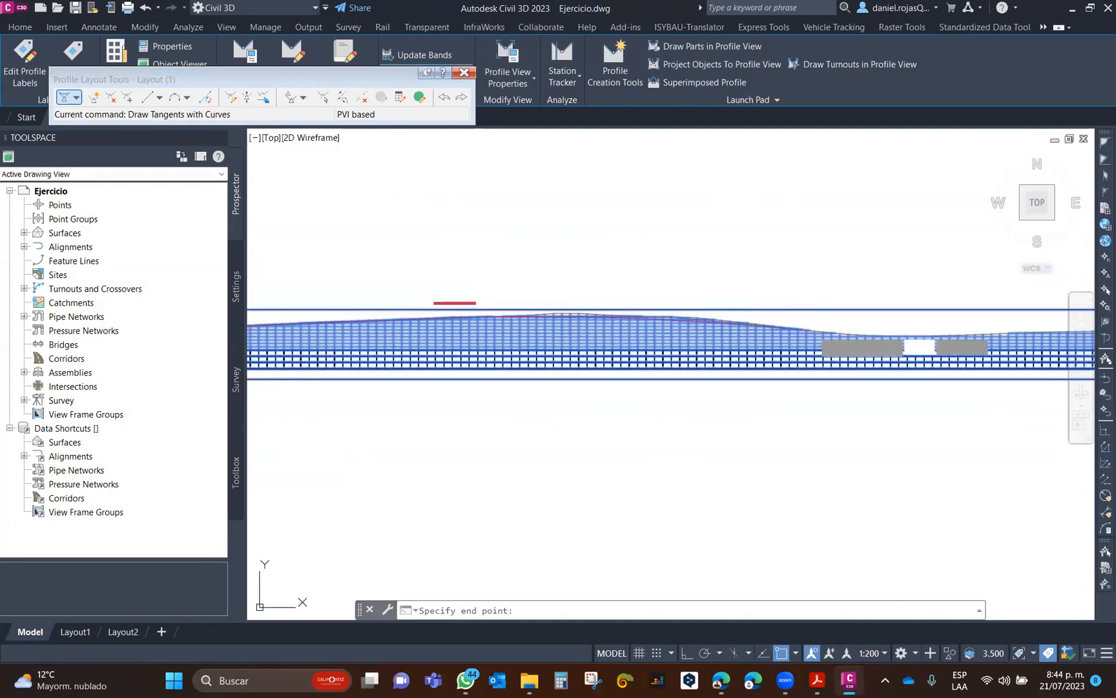
middle_click_drag(857, 344, 624, 347)
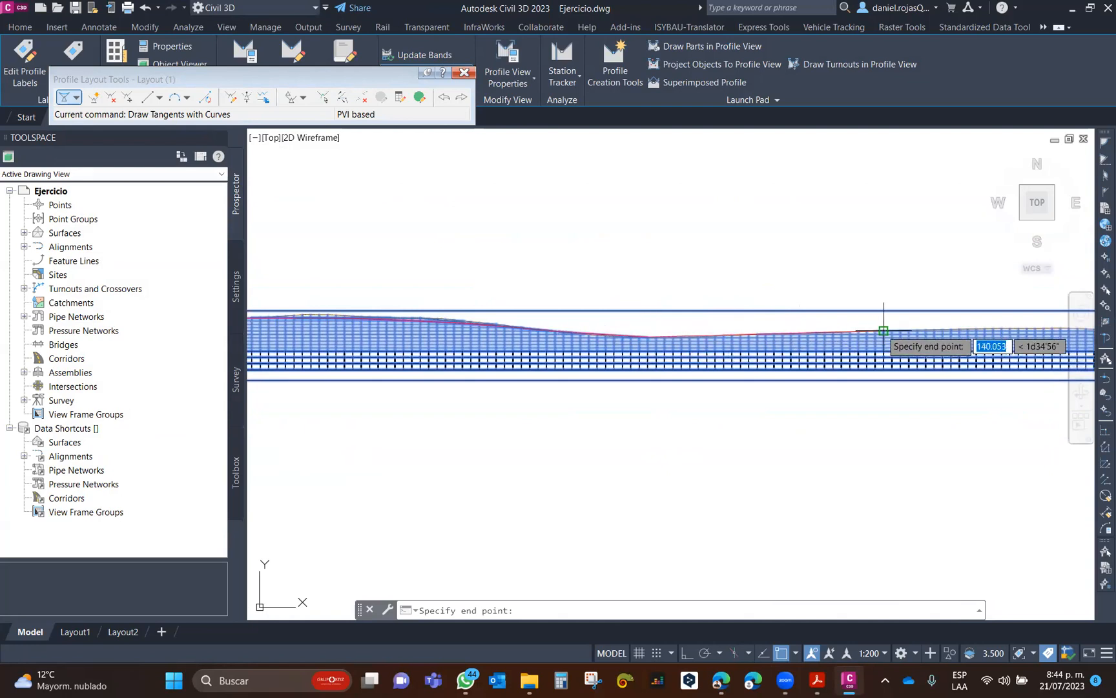
middle_click_drag(883, 331, 461, 319)
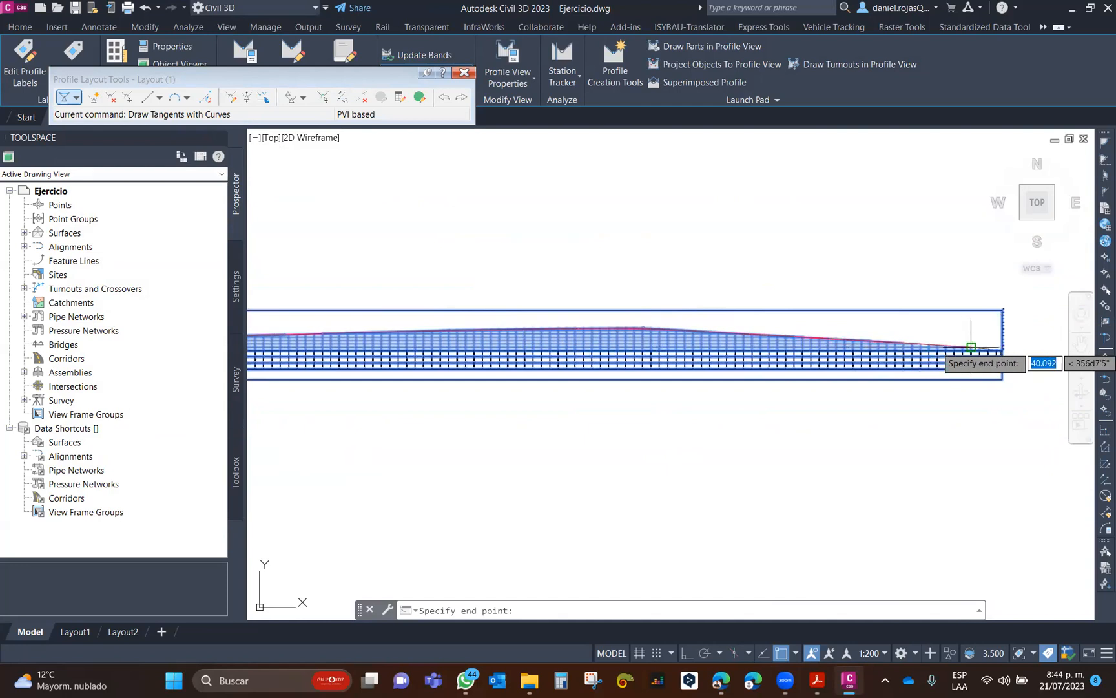
Finish the design tangents with points on the ground line at stations 1+445 and 1+460.
scroll(1005, 354, "up", 5)
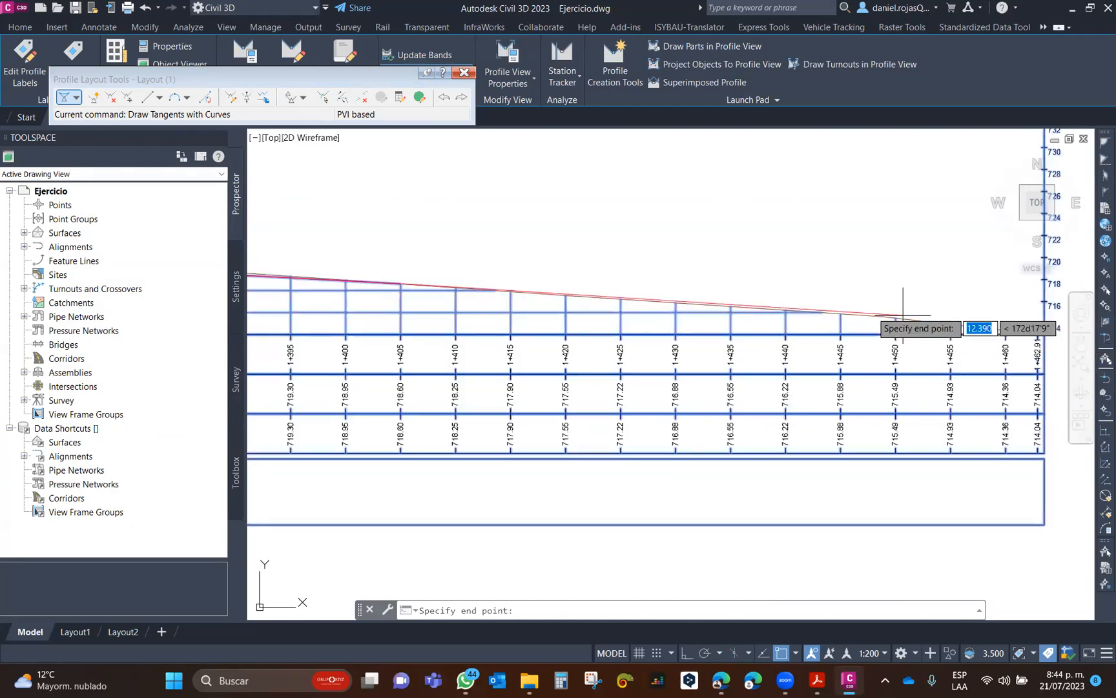
left_click(841, 314)
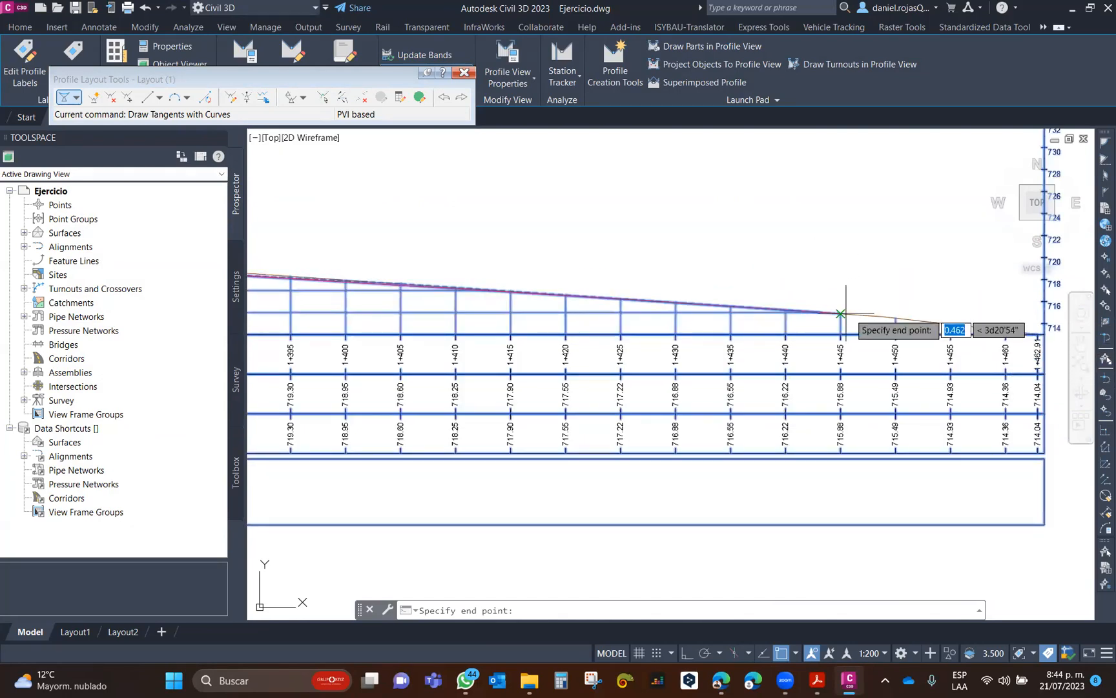
scroll(1037, 336, "up", 5)
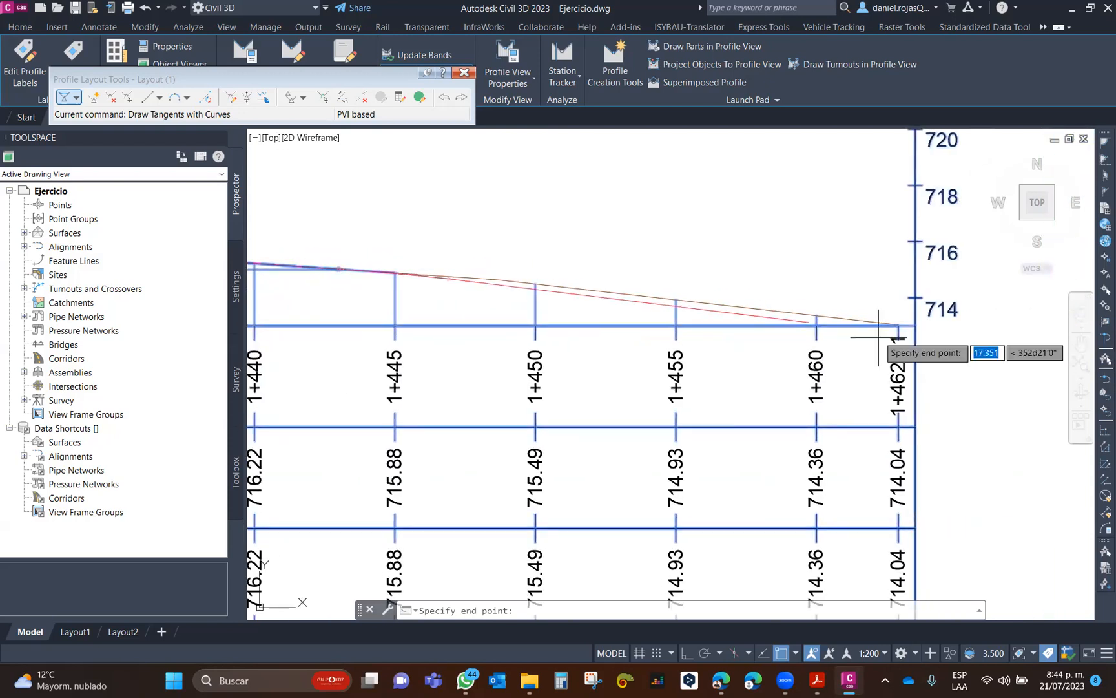
left_click(903, 417)
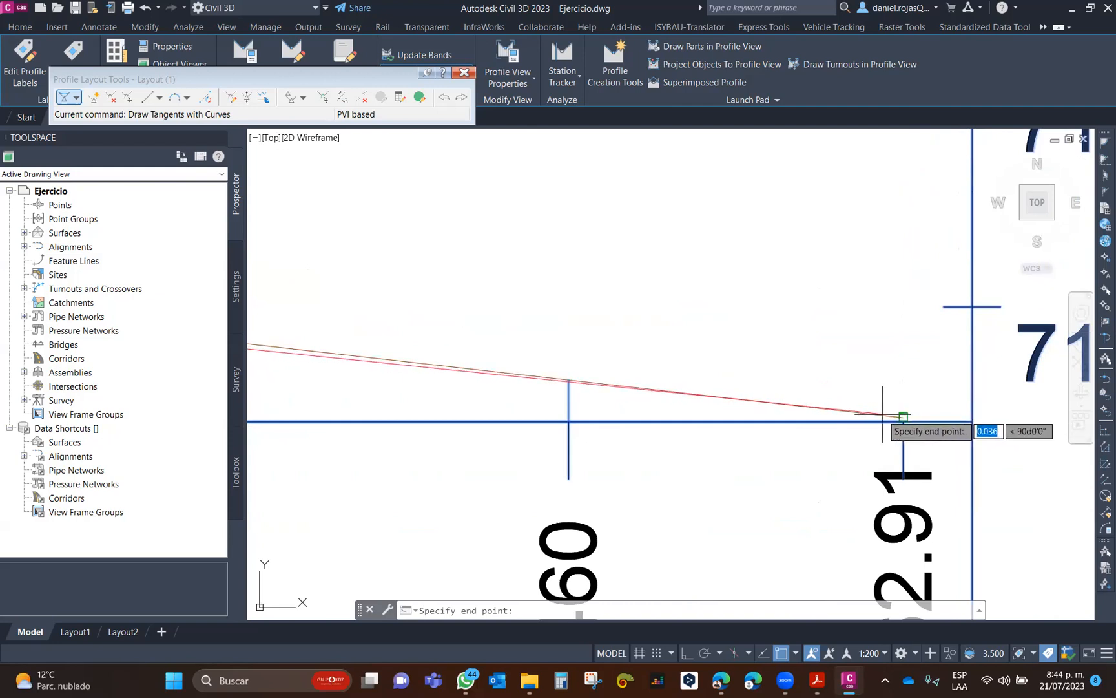
scroll(867, 392, "down", 2)
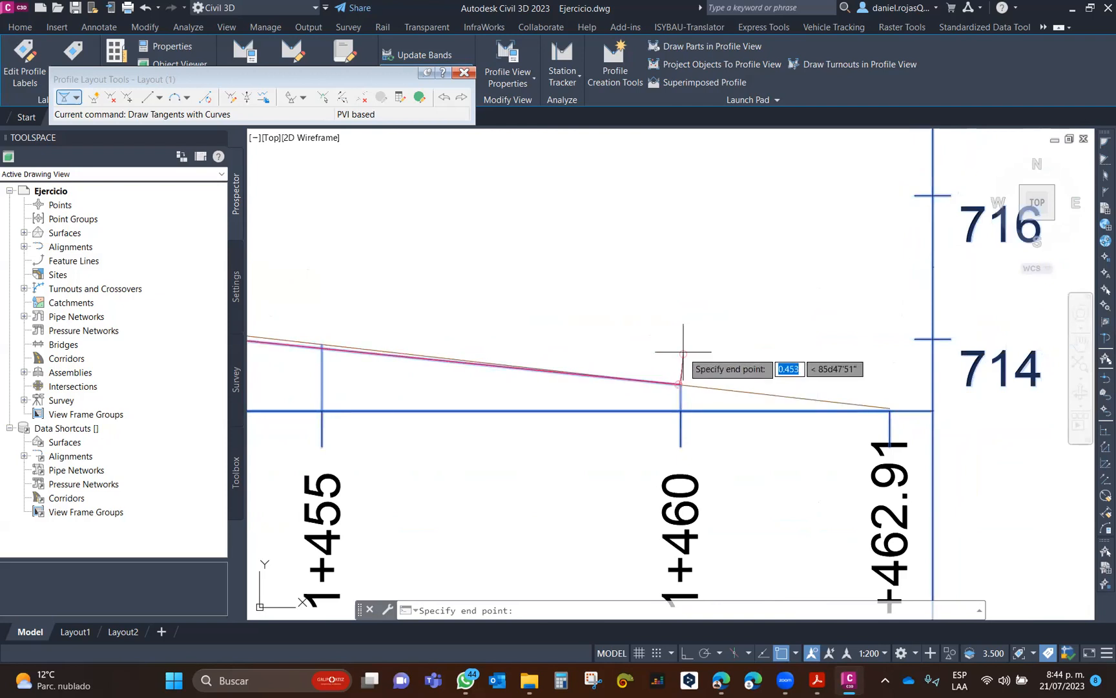
left_click(680, 384)
key("Return")
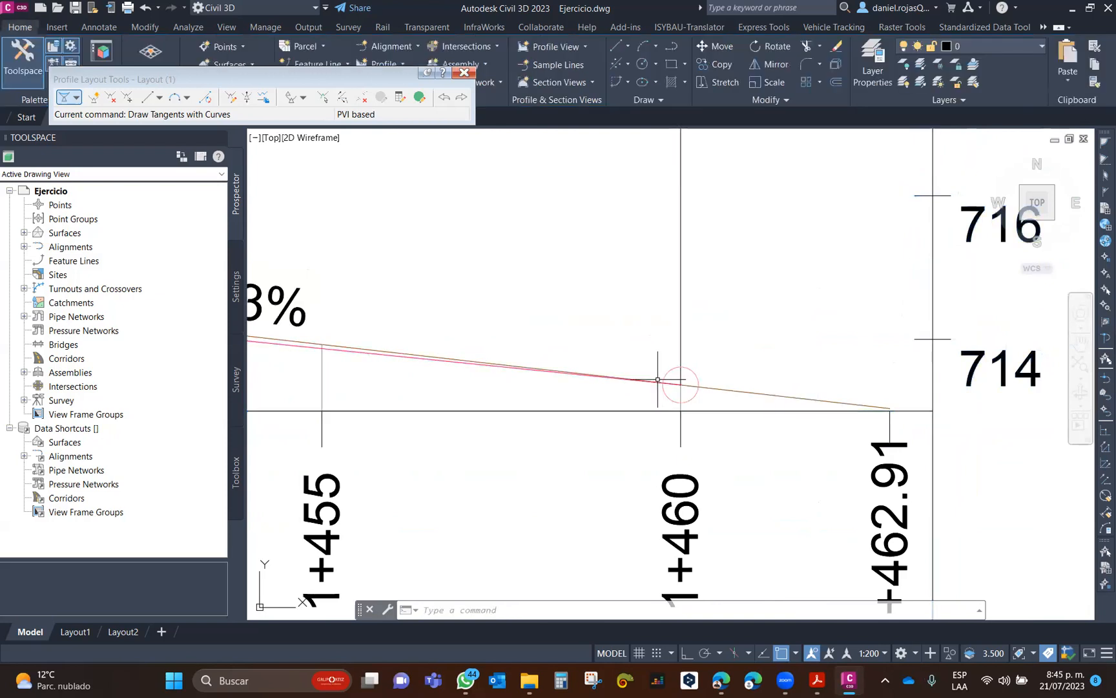
Stretch the design profile's endpoint from station 1+460 to the end of the ground line at station 1+462.91.
left_click(656, 381)
key("Escape")
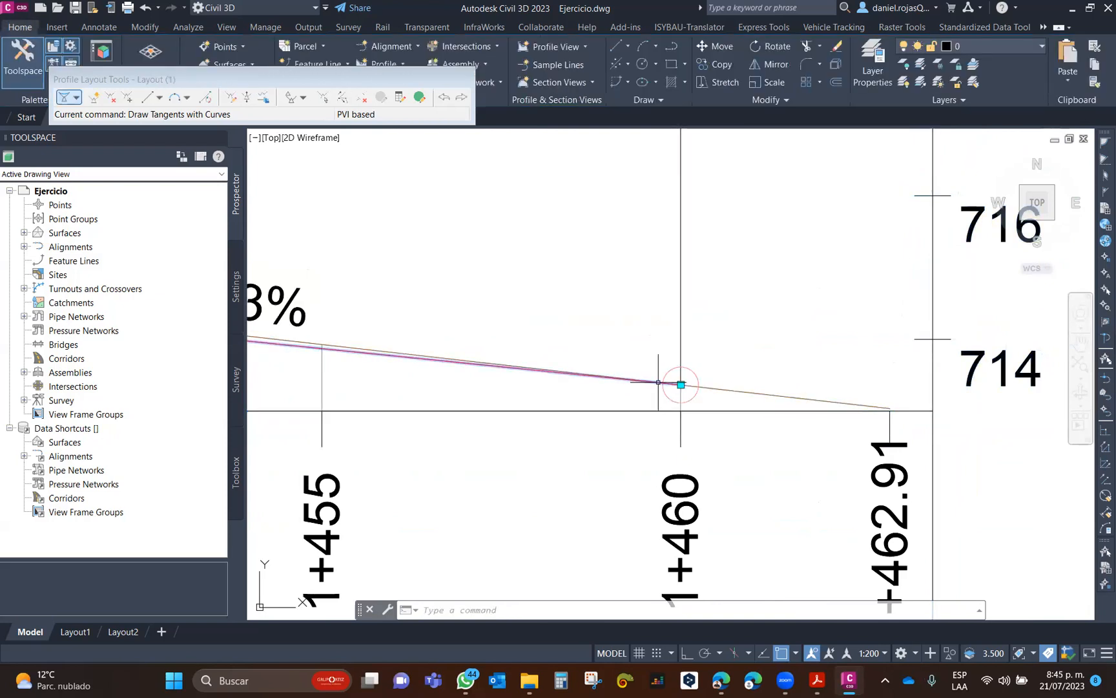
left_click(670, 382)
left_click(681, 384)
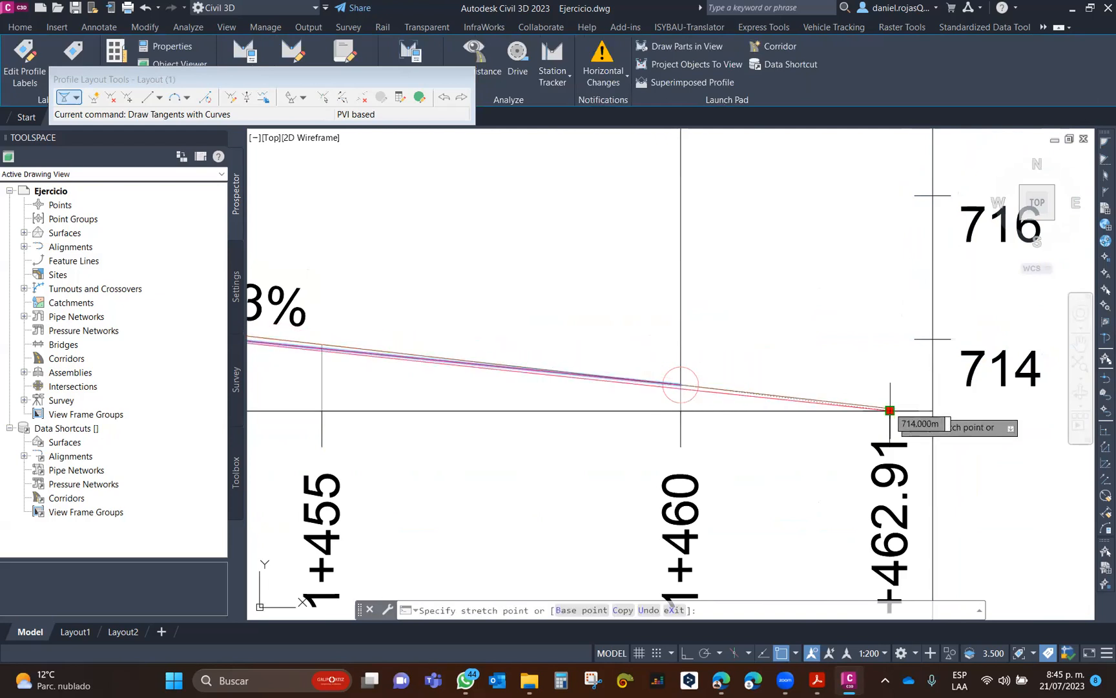
left_click(890, 408)
key("Escape")
Review the labelled design profile along the profile view and close the profile layout tools.
scroll(728, 319, "down", 8)
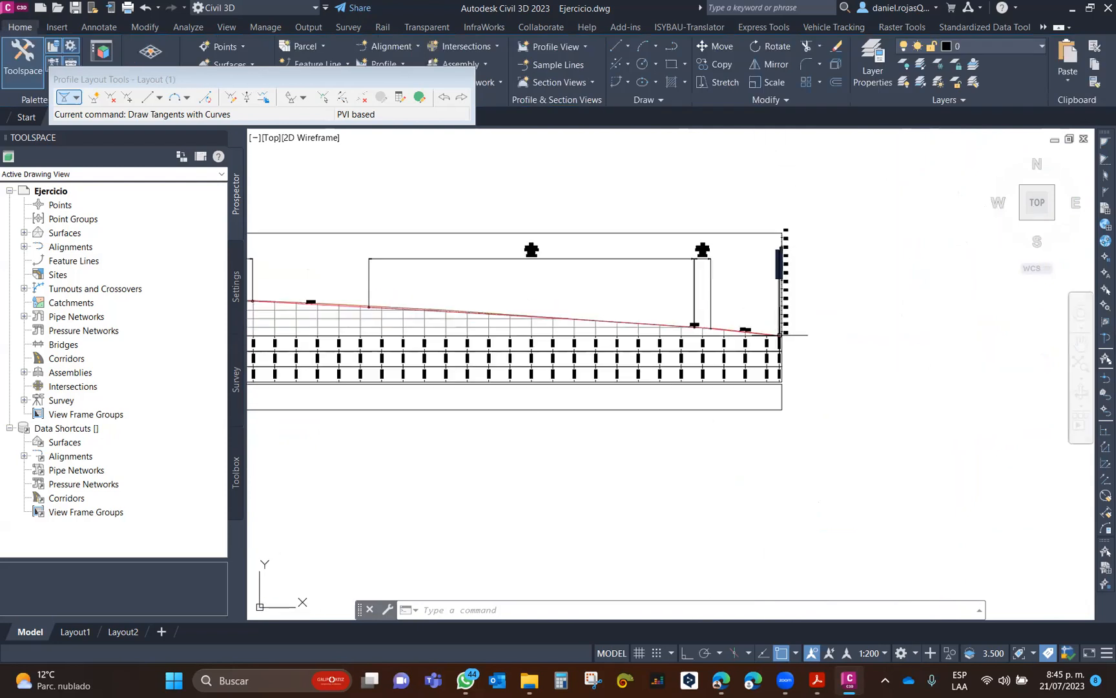
middle_click_drag(718, 328, 758, 334)
scroll(645, 320, "down", 2)
scroll(502, 322, "down", 2)
mouse_move(502, 323)
middle_mouse_down()
mouse_move(844, 357)
mouse_move(520, 338)
mouse_move(648, 316)
mouse_move(615, 367)
mouse_move(644, 332)
middle_mouse_up()
scroll(729, 354, "up", 8)
scroll(651, 327, "down", 5)
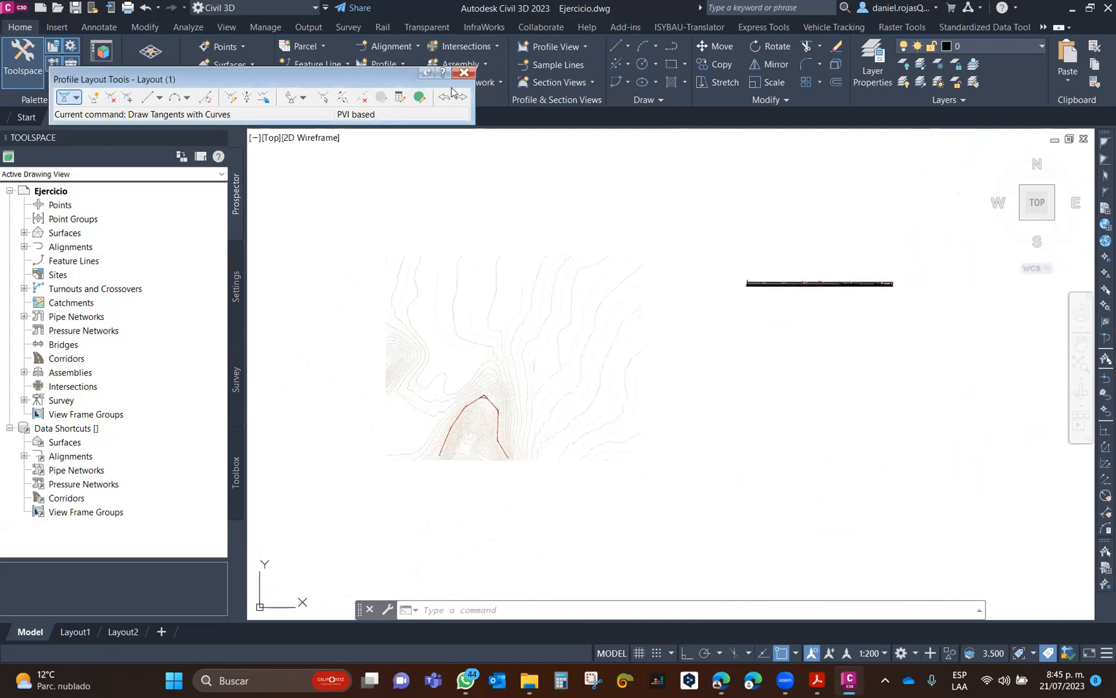
left_click(463, 80)
key("Escape")
key("Escape")
key("Escape")
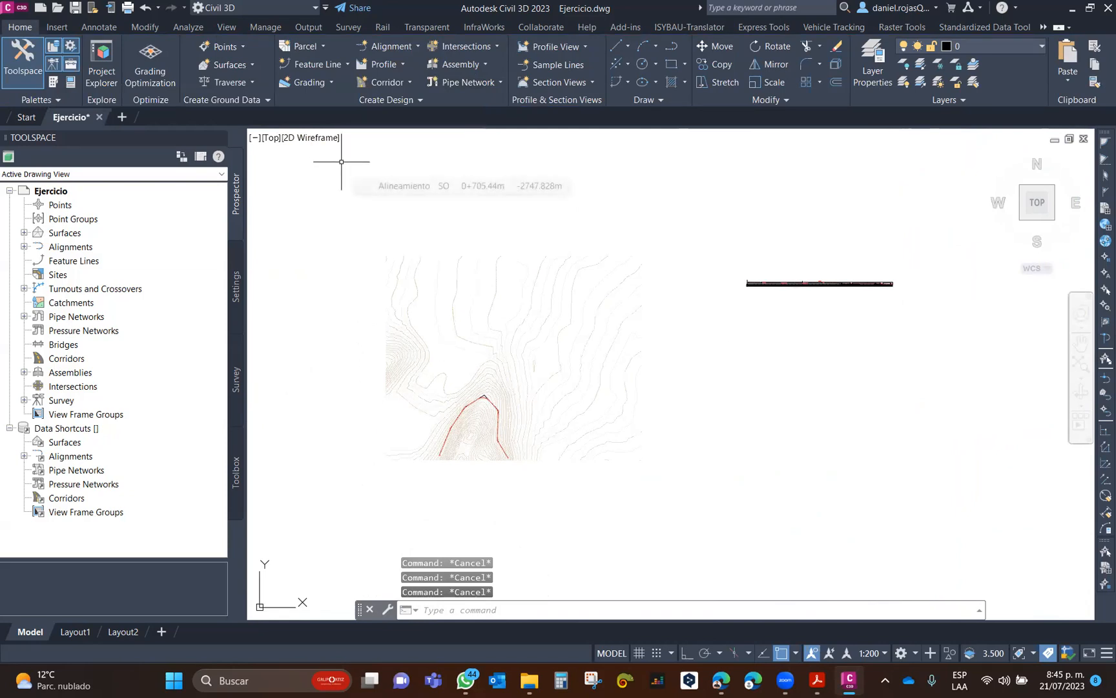
Create the assembly Ensamblaje of type Other with Basic style and All Codes, placing its baseline between the surface and the profile view.
left_click(462, 69)
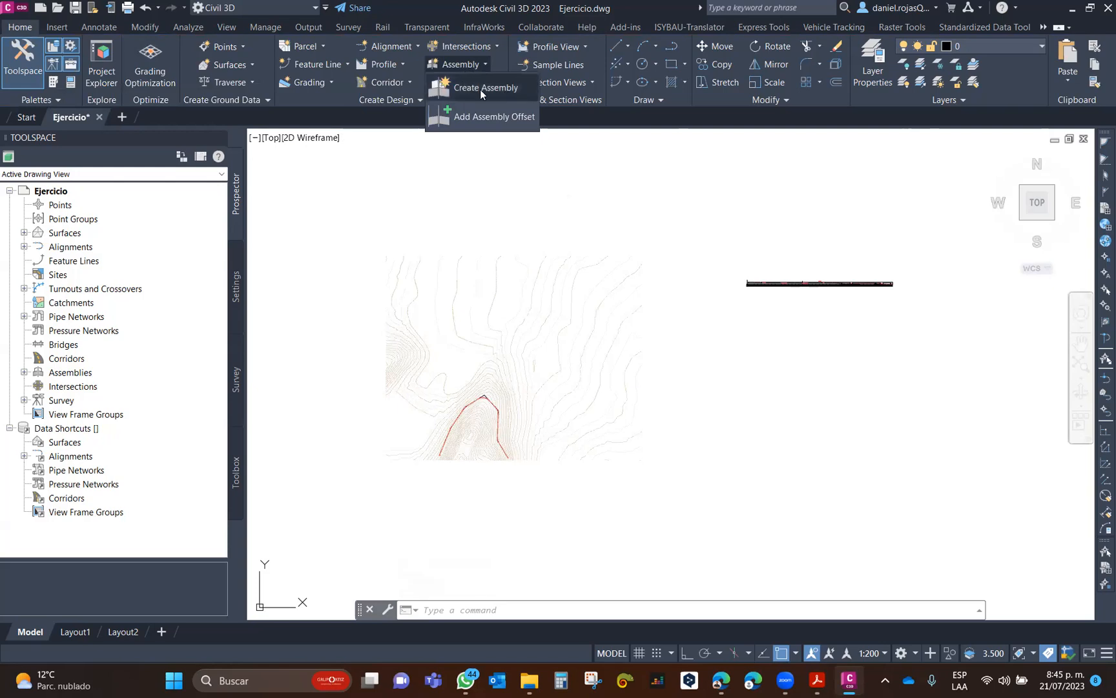
left_click(465, 89)
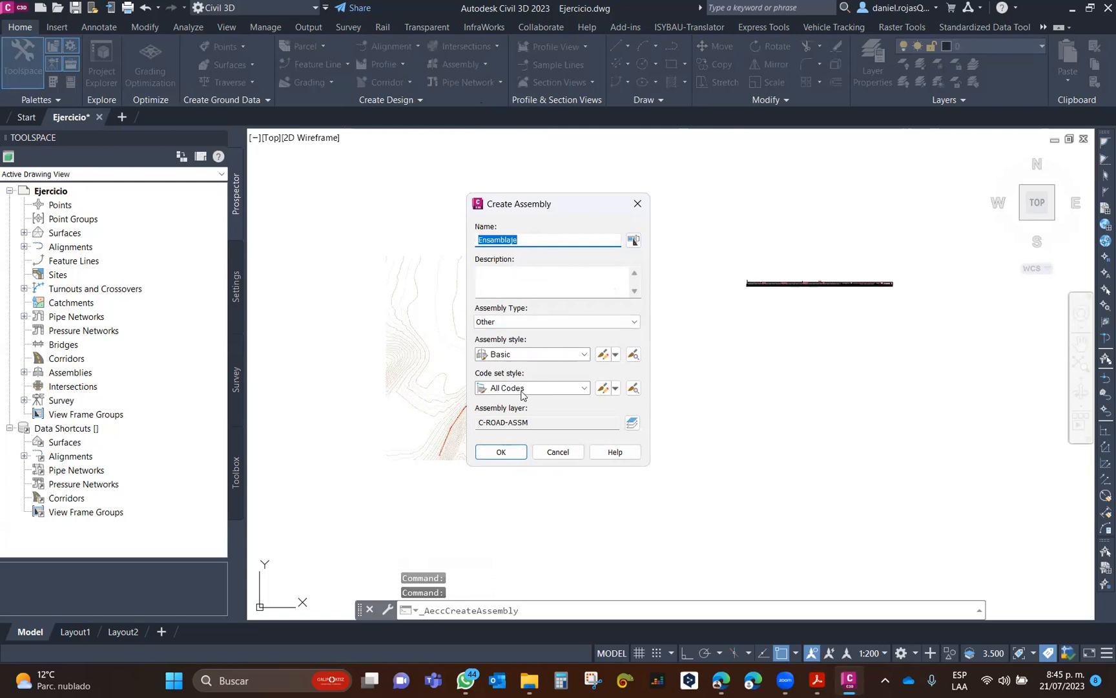
left_click(510, 452)
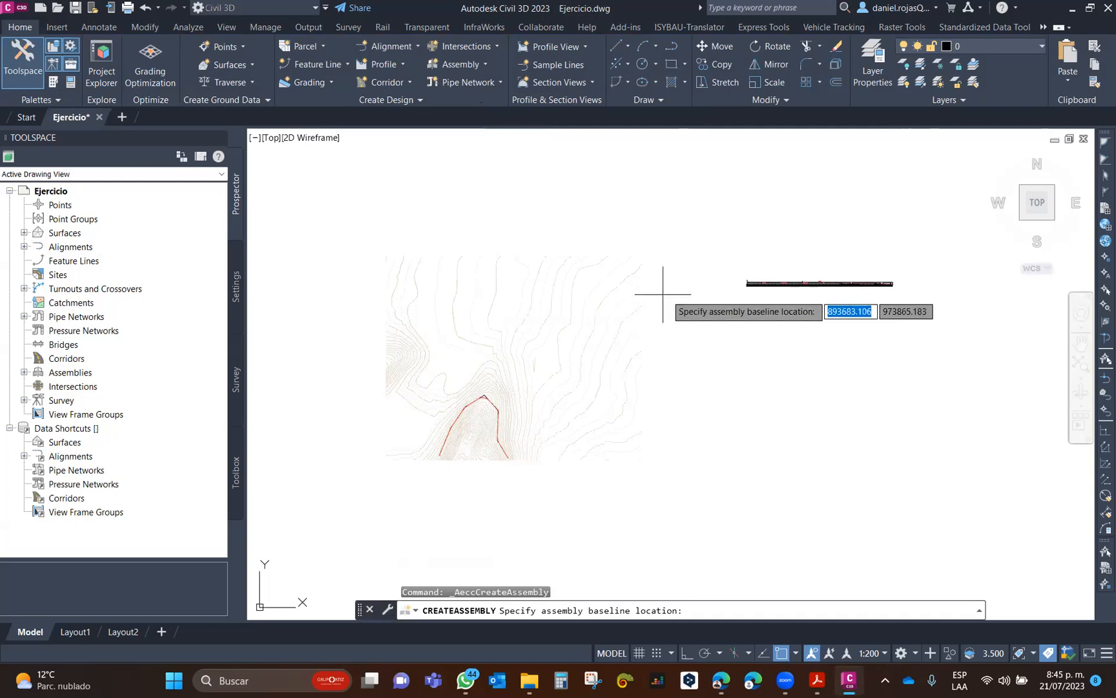
left_click(694, 278)
scroll(652, 323, "down", 5)
scroll(618, 324, "up", 5)
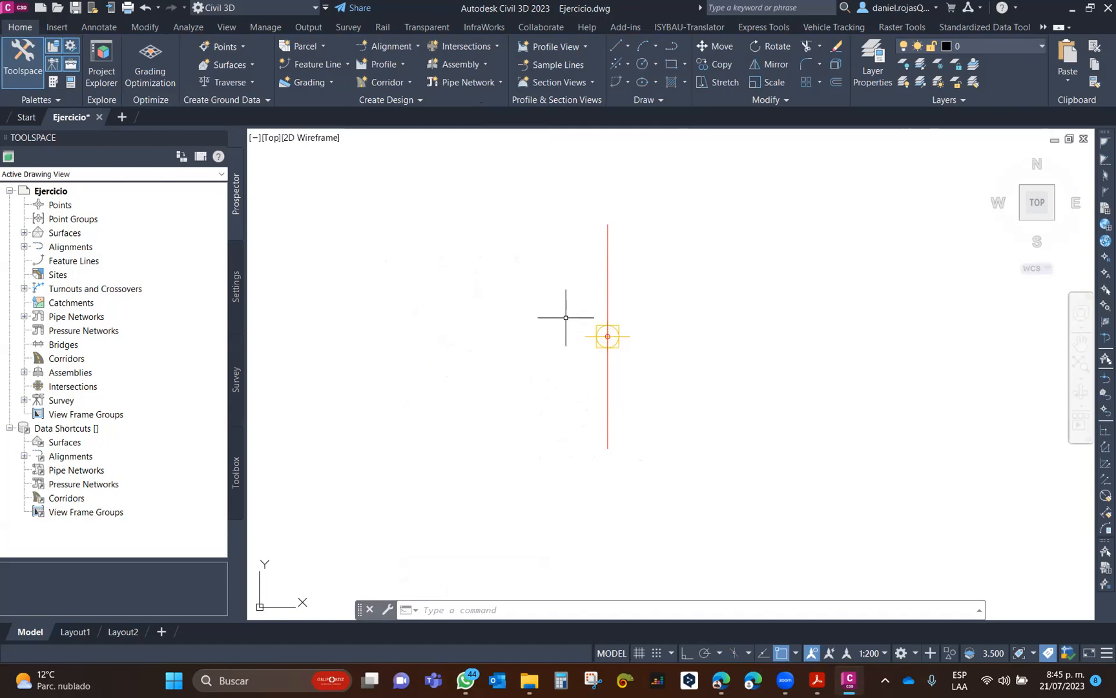
Search the installed applications for "SUB" and open Autodesk Subassembly Composer 2023.
left_click(173, 680)
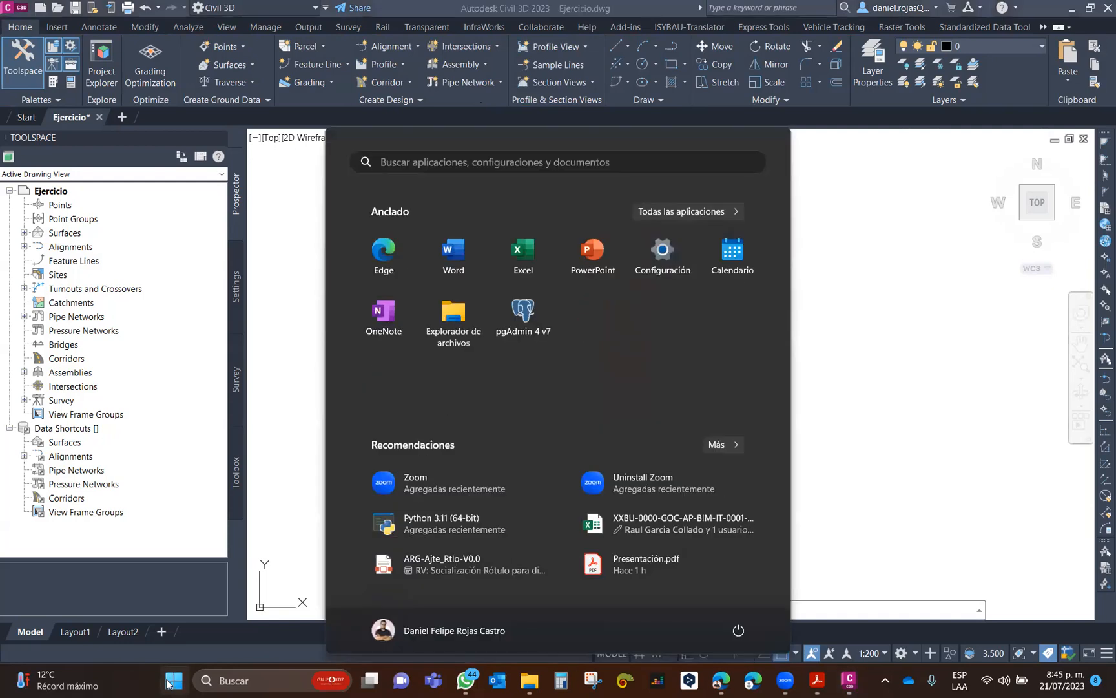
type("SUB")
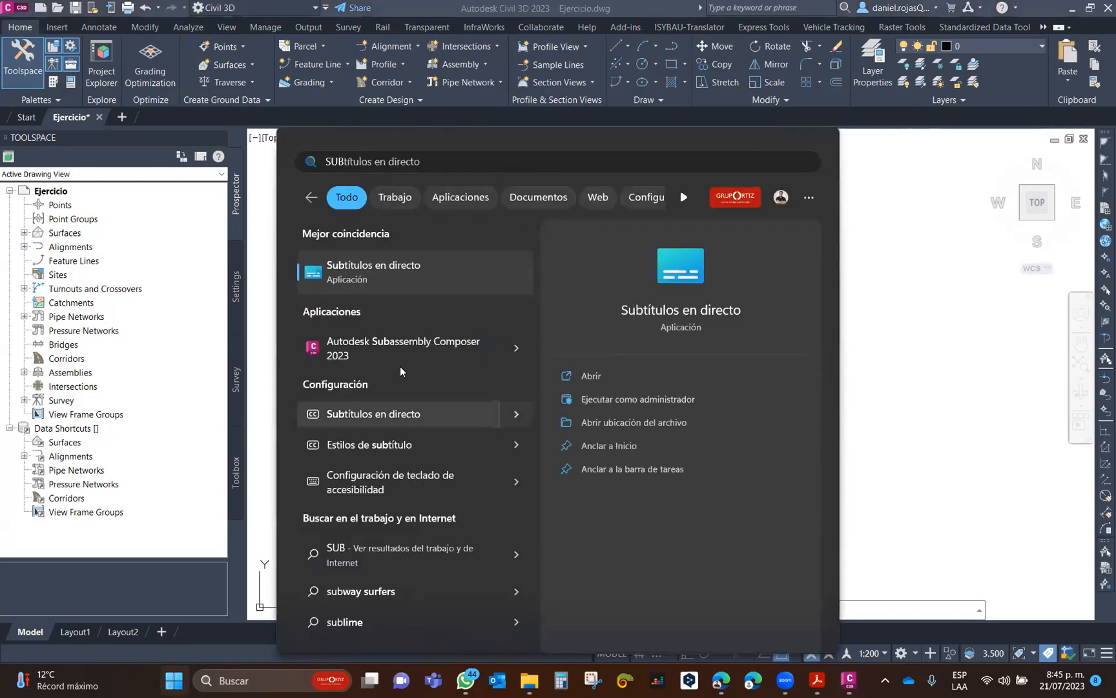
key("Escape")
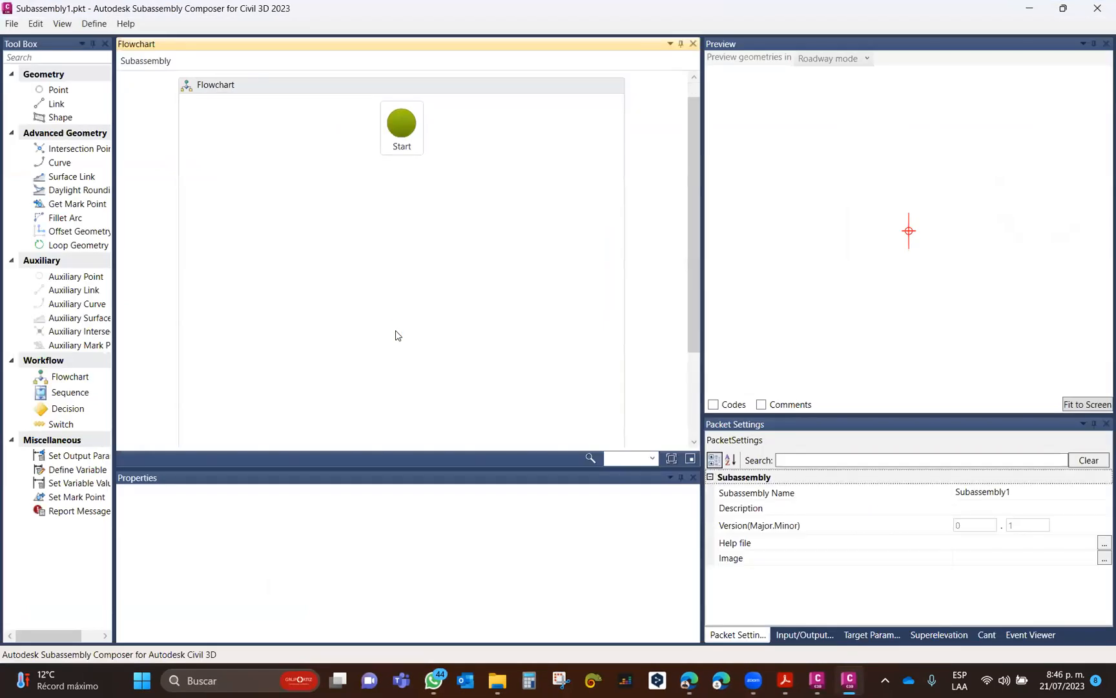
left_click(11, 23)
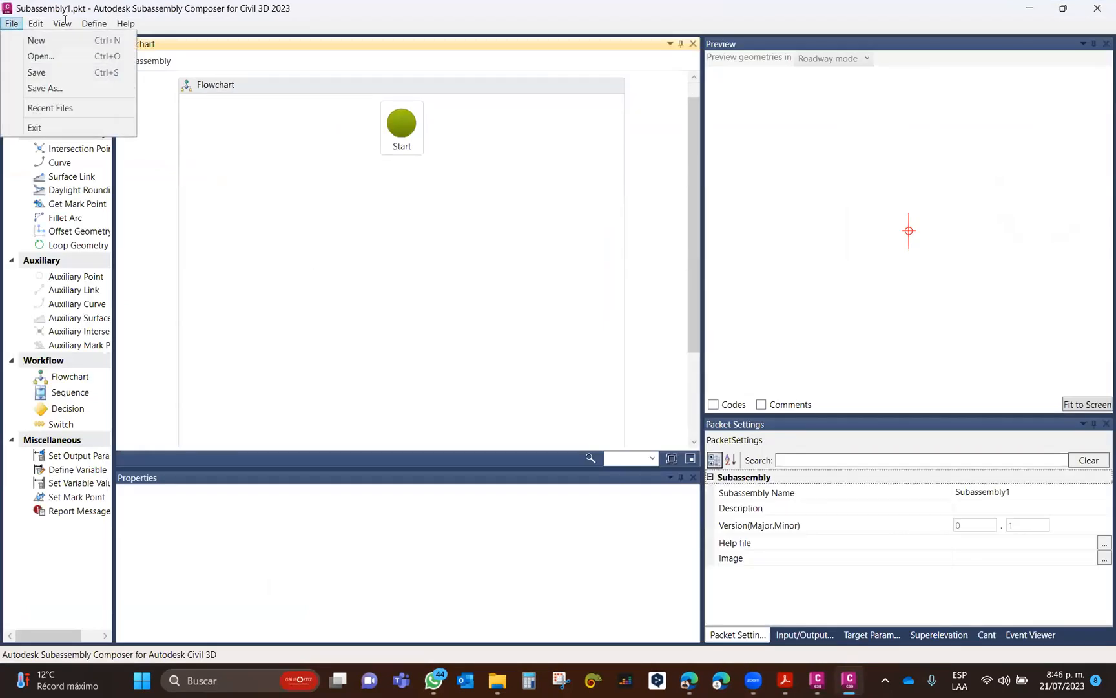
left_click(327, 123)
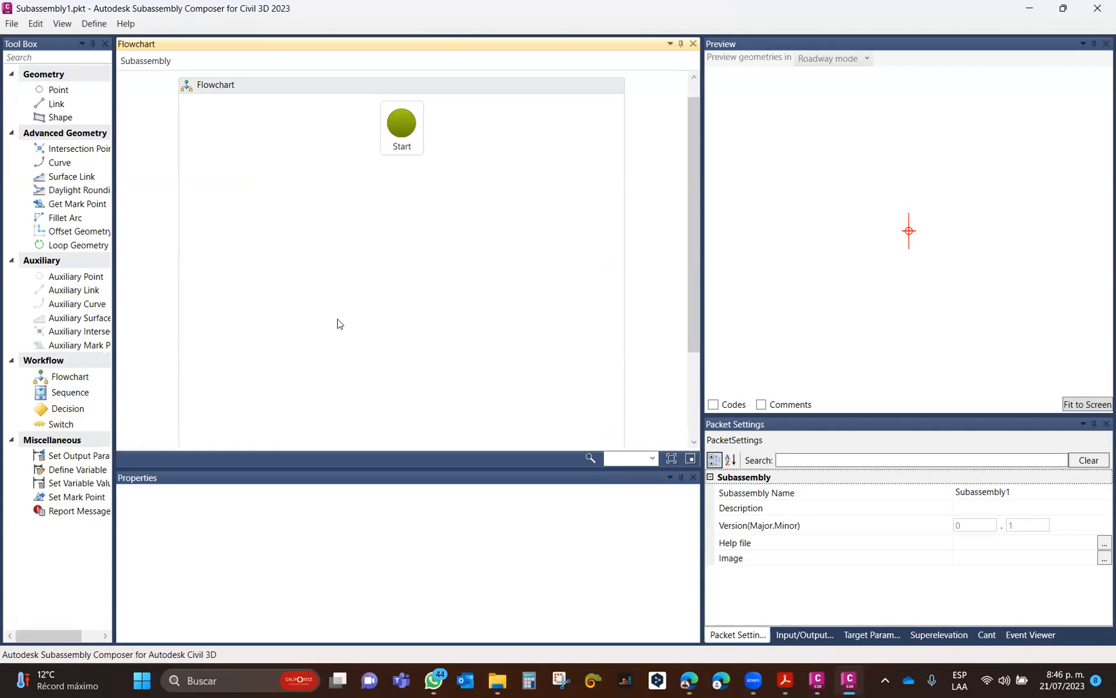
Open the subassembly file PlacaHuellaSinCuneta_V0.pkt from the Descargas > SEMINARIO > Ejercicio folder.
left_click(12, 23)
left_click(39, 55)
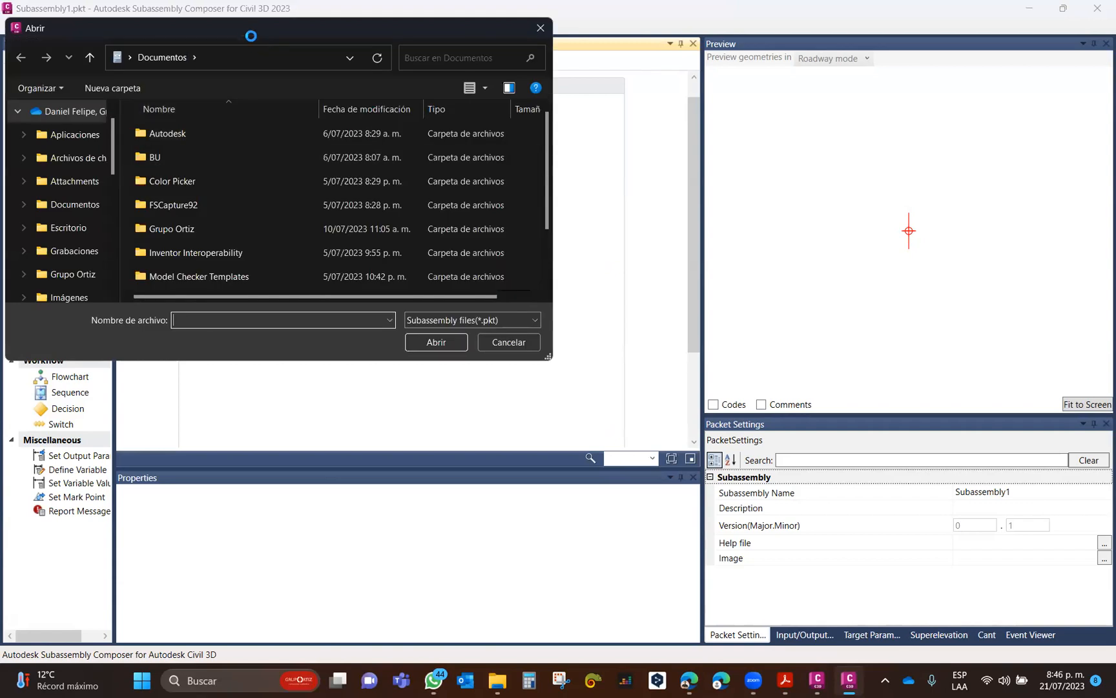
scroll(265, 265, "up", 1)
scroll(274, 287, "down", 3)
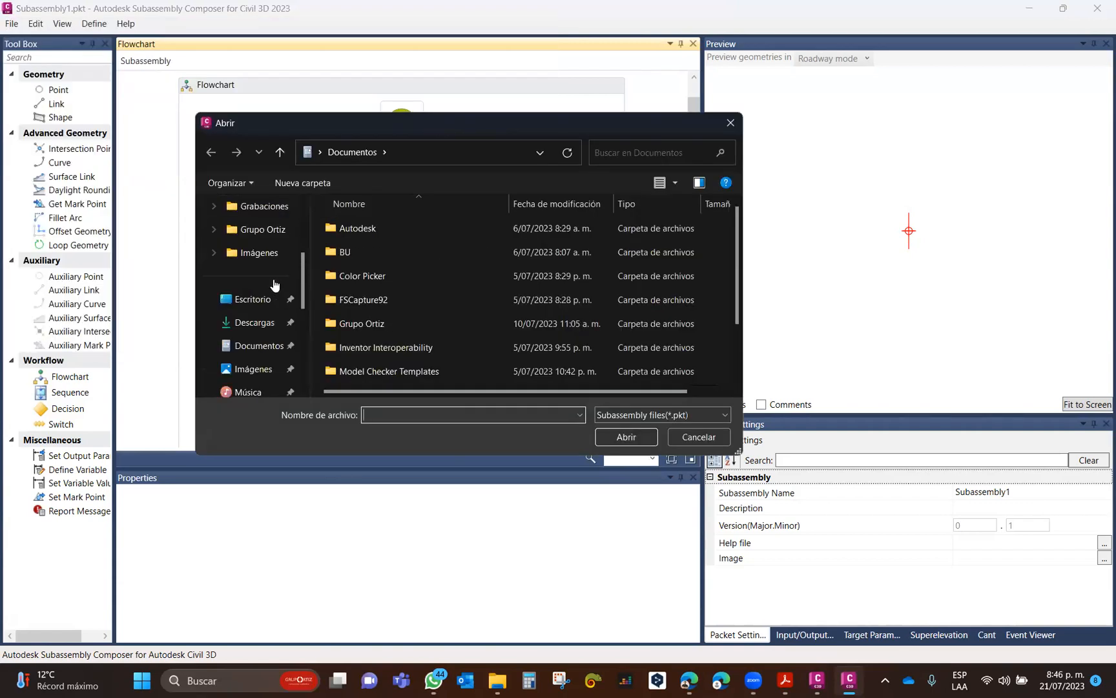
left_click(285, 320)
double_click(409, 243)
double_click(397, 249)
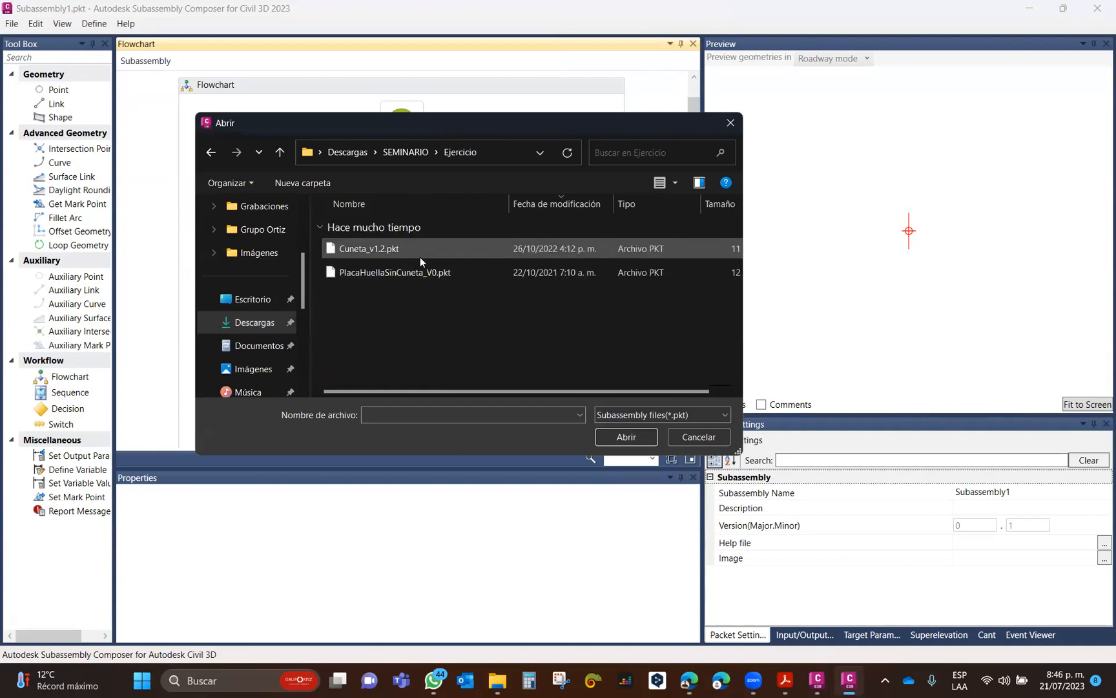
double_click(396, 272)
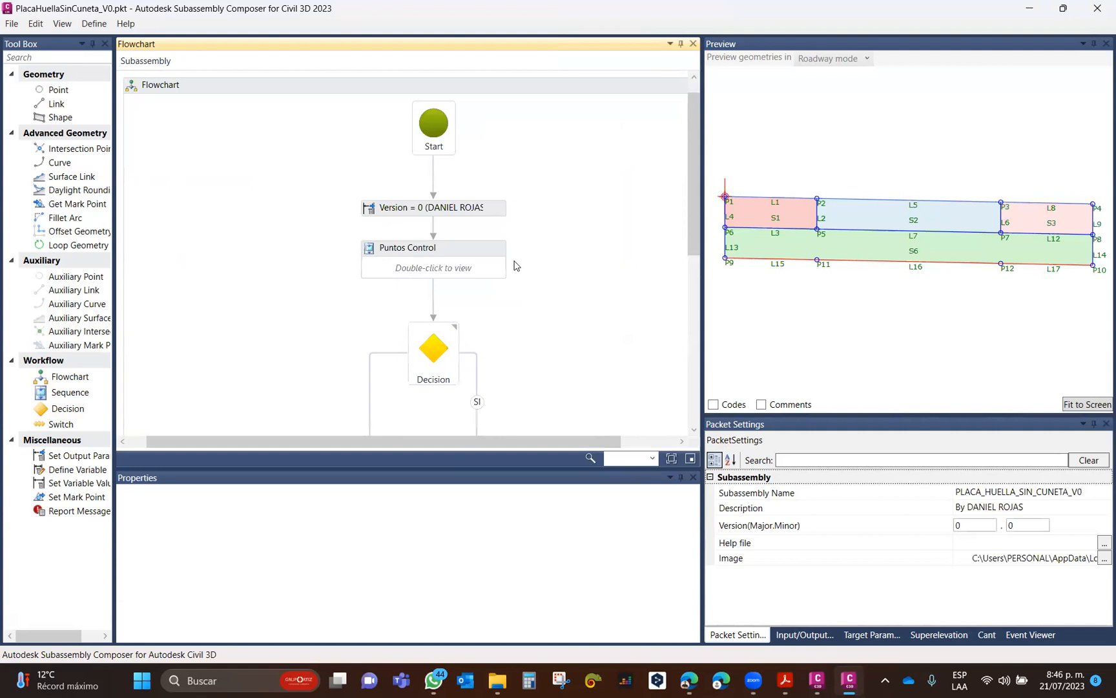
Look over the subassembly flowchart and inspect the properties of the Version output parameter element.
scroll(520, 270, "down", 3)
scroll(524, 274, "up", 5)
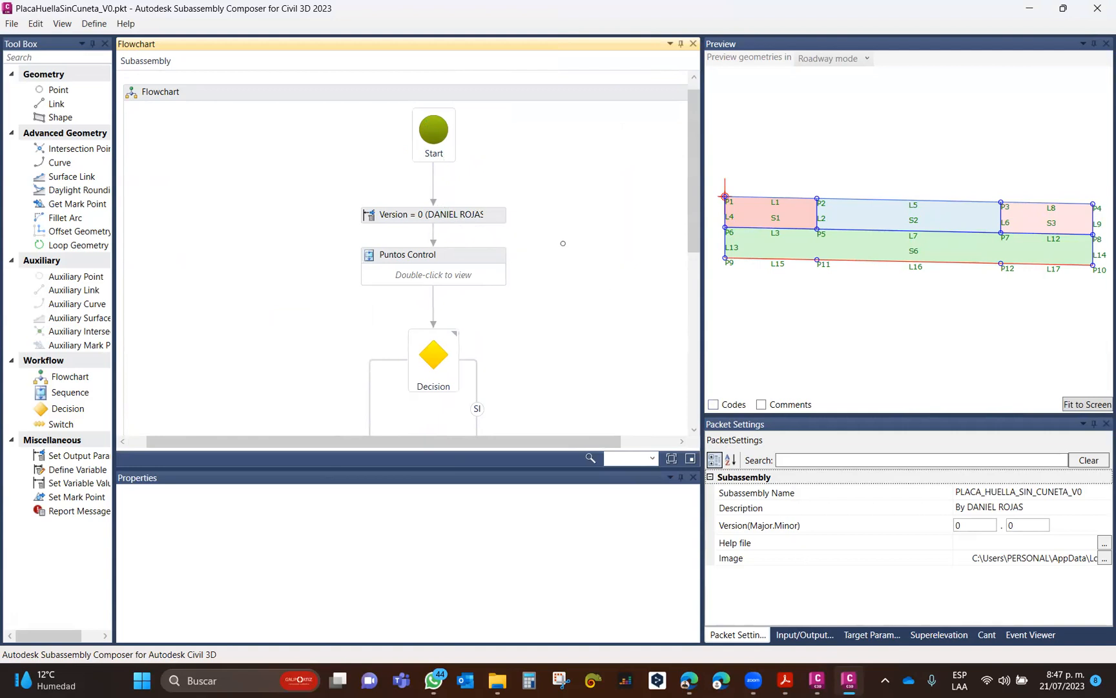
left_click(473, 216)
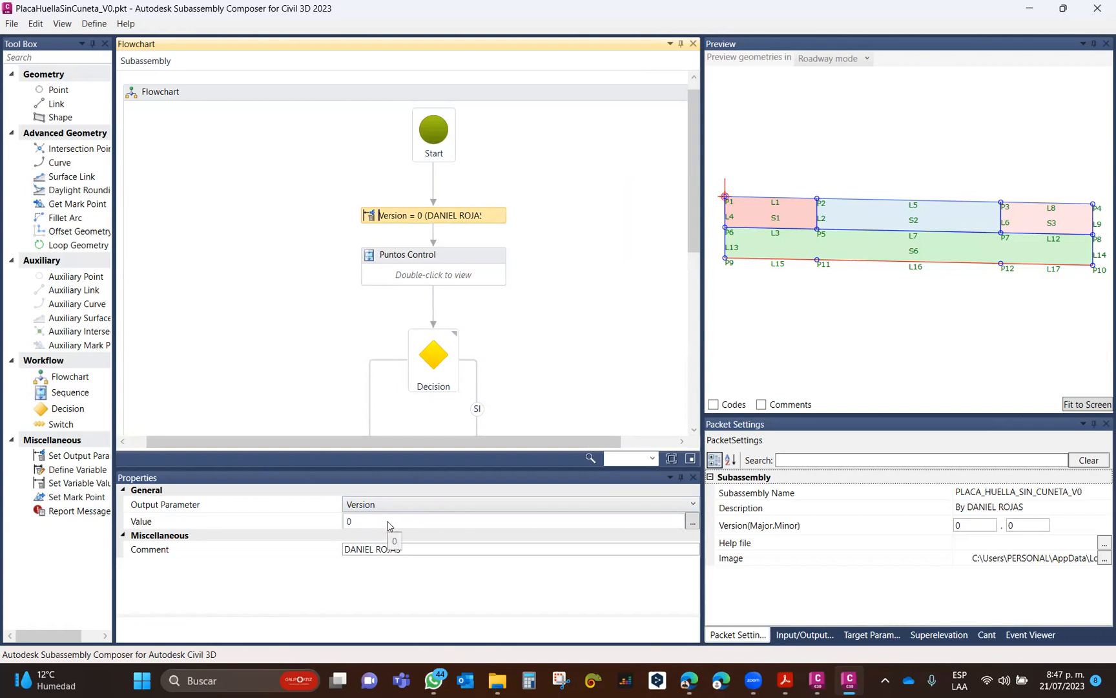
scroll(590, 232, "down", 10)
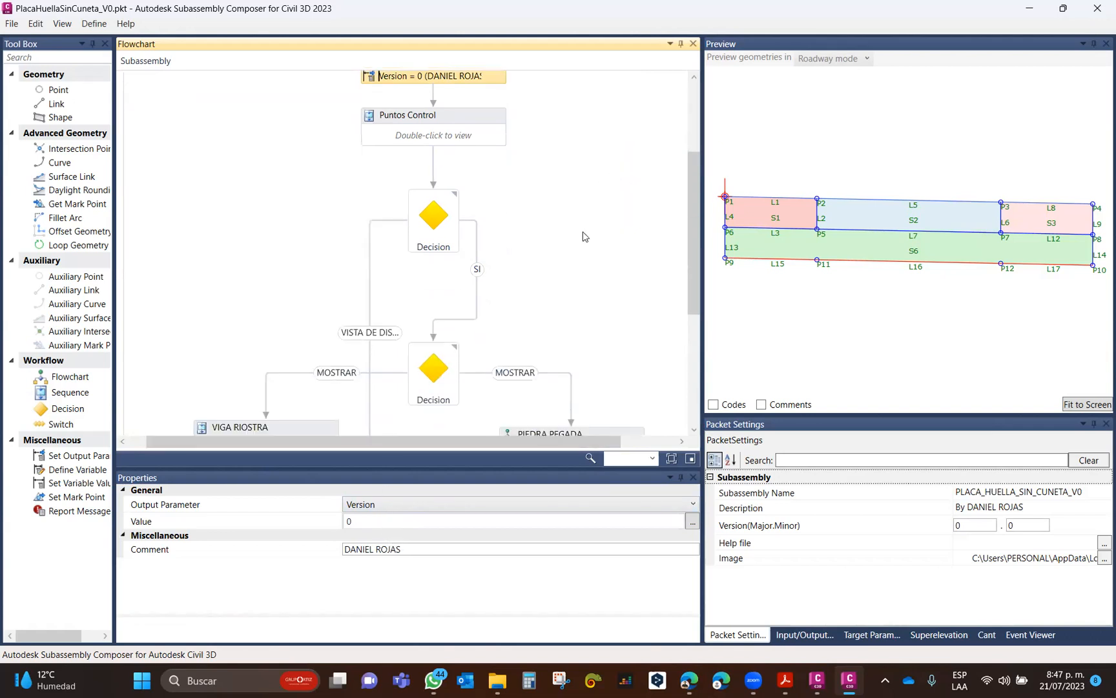
scroll(583, 236, "up", 10)
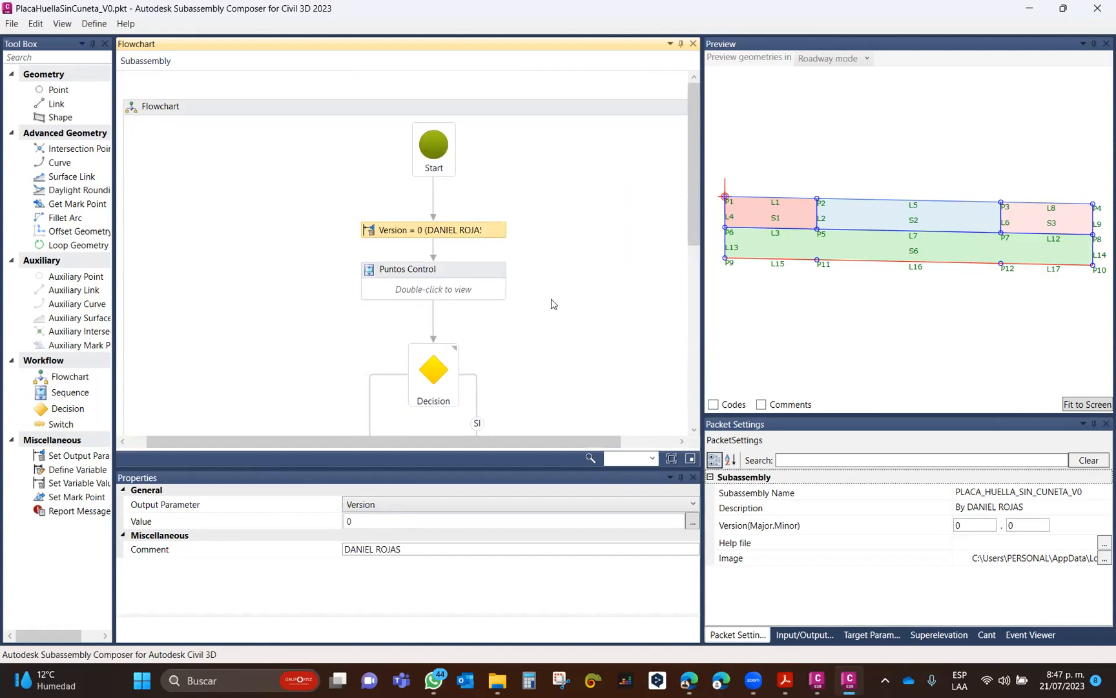
Inspect the properties of points P1 to P4 inside the Puntos Control sequence and return to the main flowchart.
left_click(477, 285)
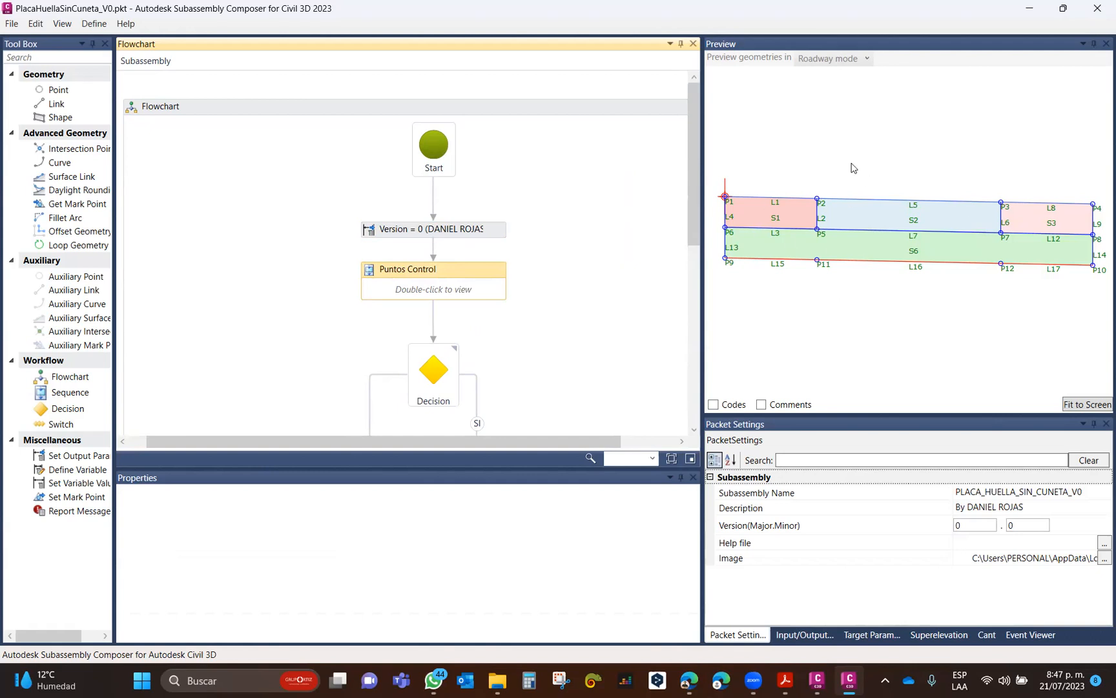
double_click(469, 290)
left_click(439, 206)
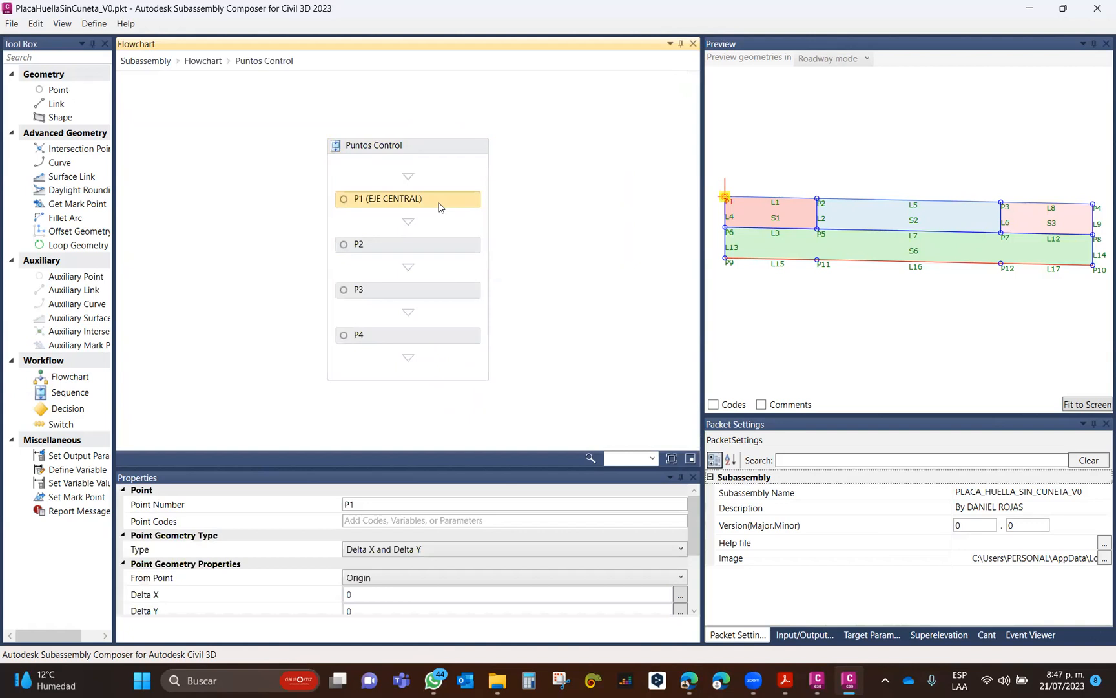
left_click(444, 250)
left_click(436, 295)
left_click(429, 337)
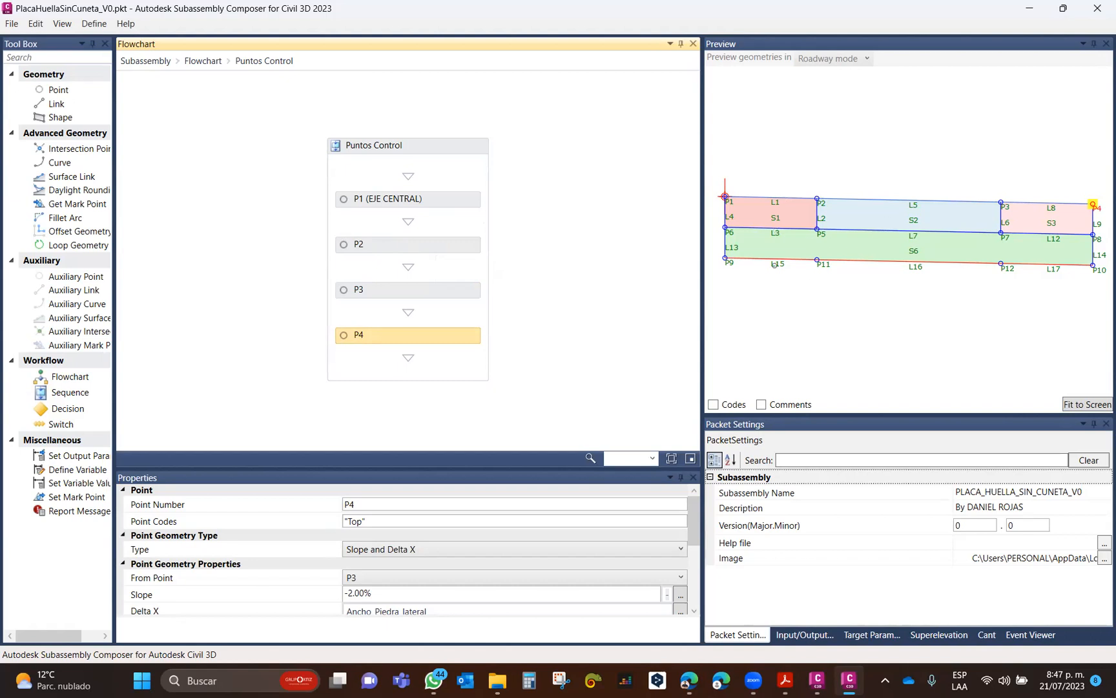
left_click(223, 64)
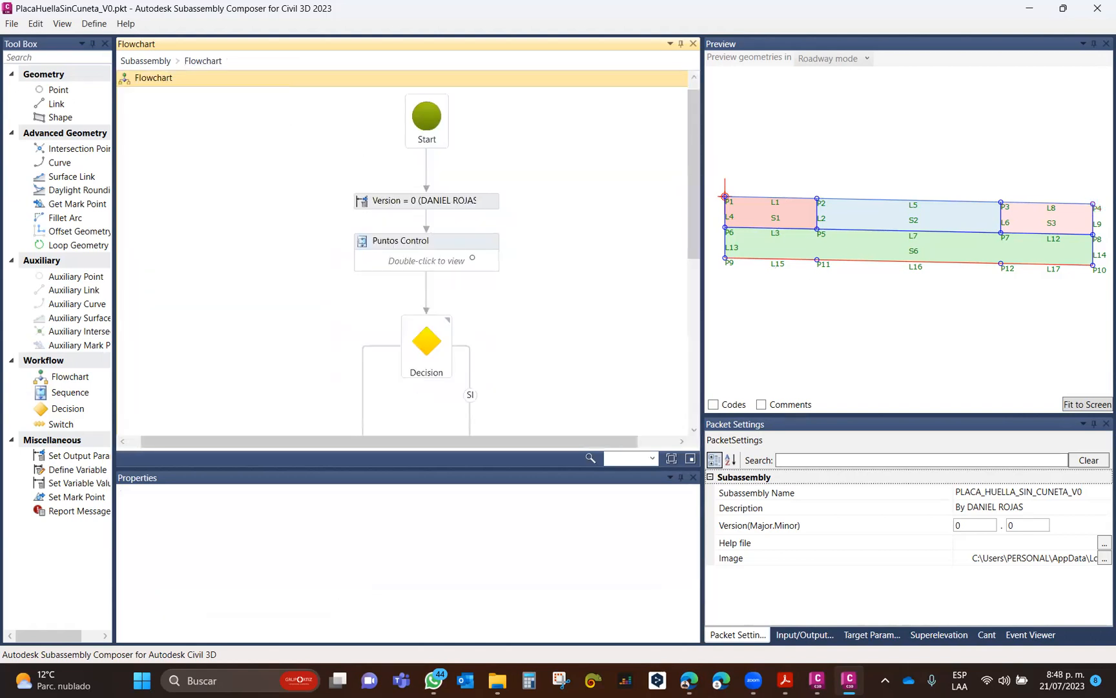
Examine the condition and branch labels of the first decision below Puntos Control.
scroll(476, 264, "down", 3)
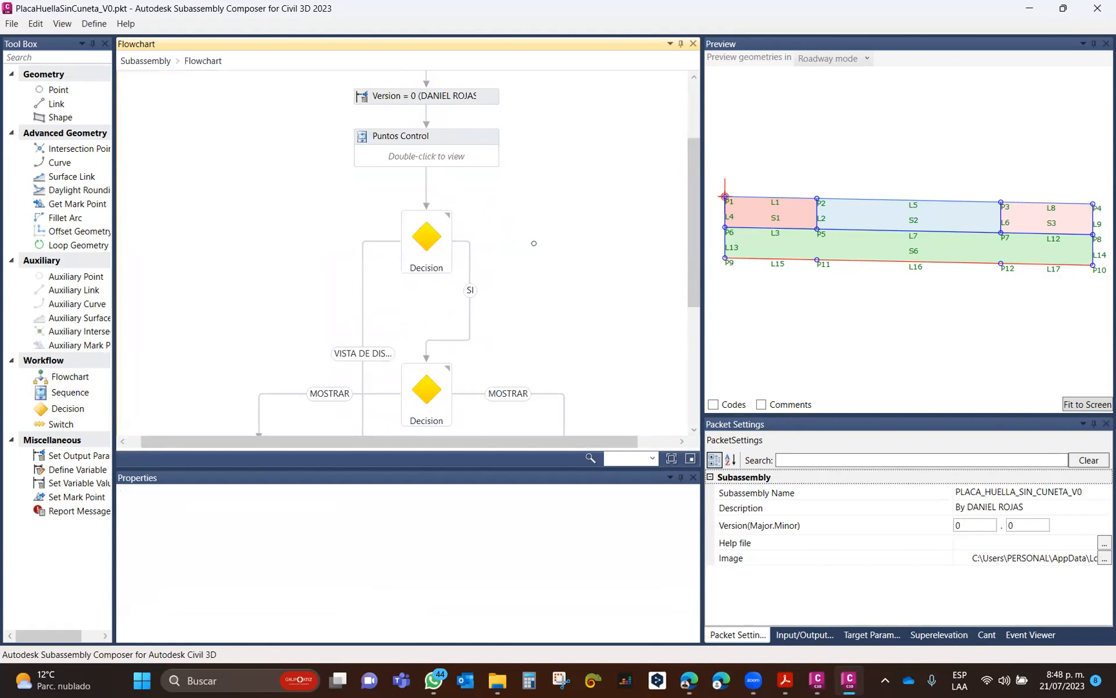
scroll(532, 247, "down", 1)
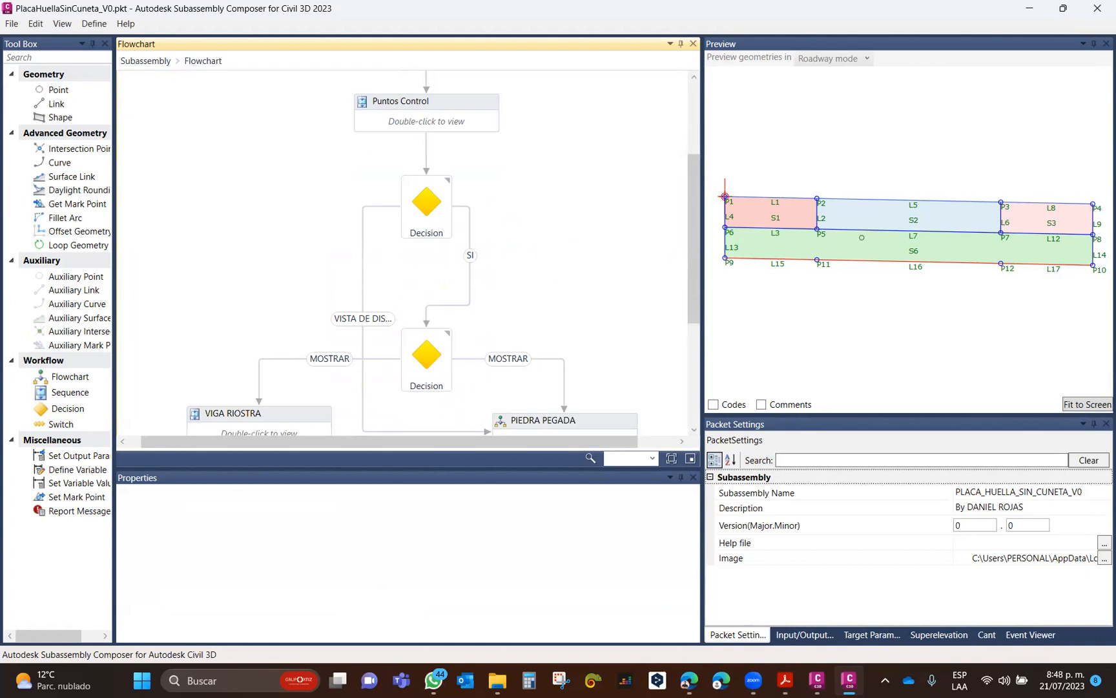
left_click(441, 214)
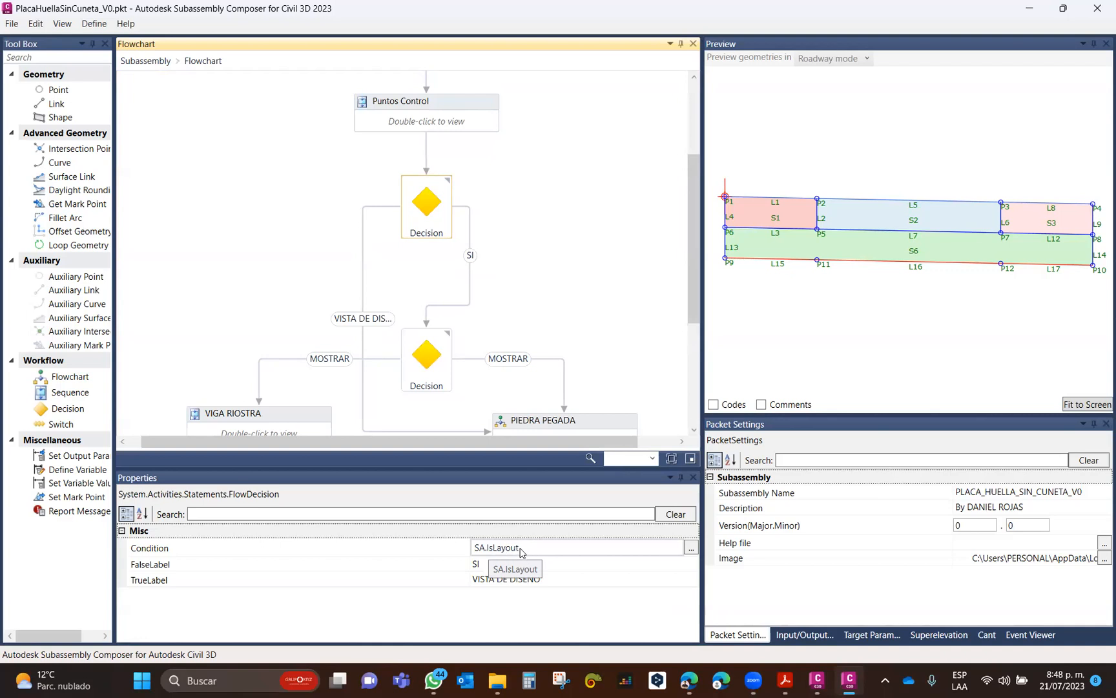
left_click(550, 252)
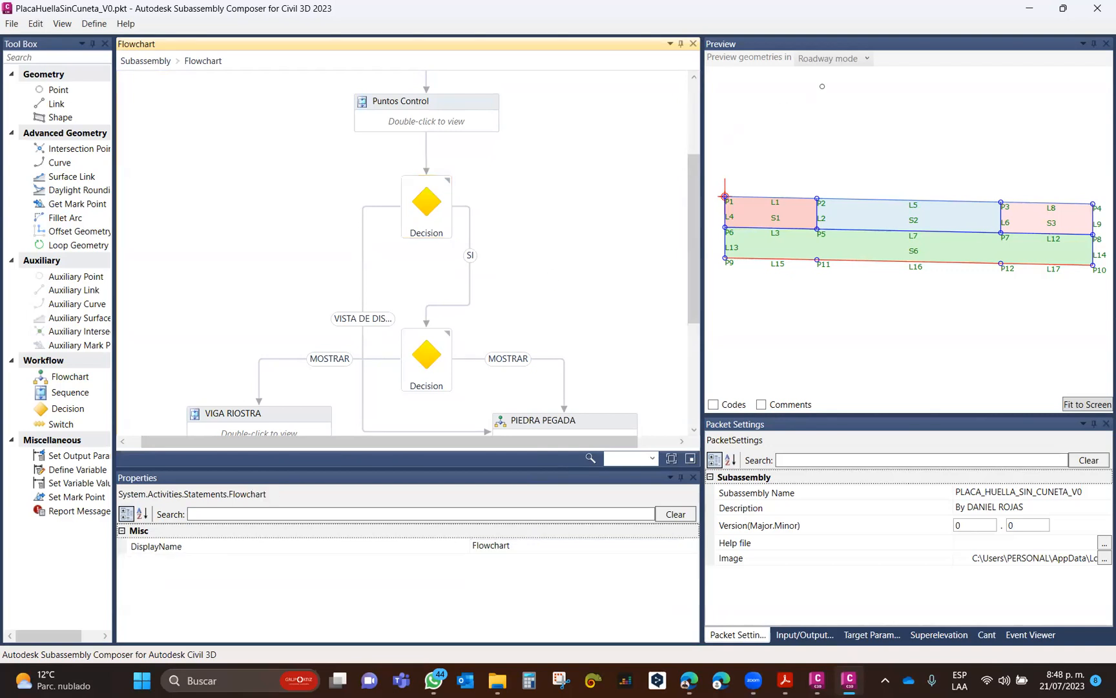
Compare the geometry preview in Layout mode and Roadway mode, ending in Layout mode.
left_click(849, 60)
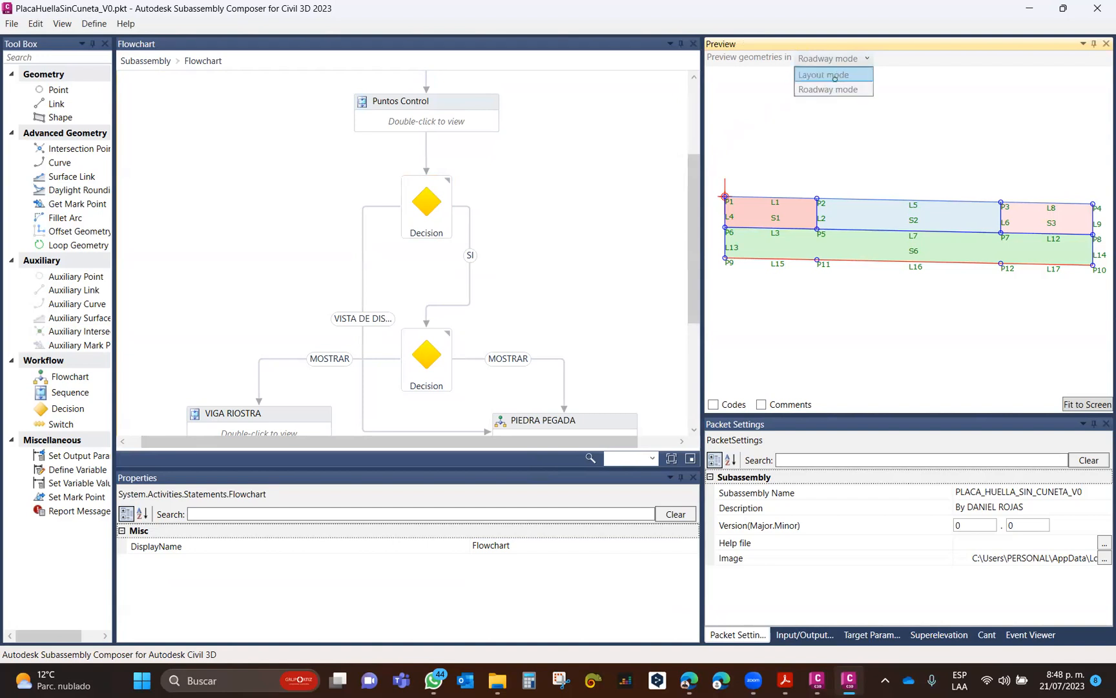
left_click(836, 76)
left_click(839, 59)
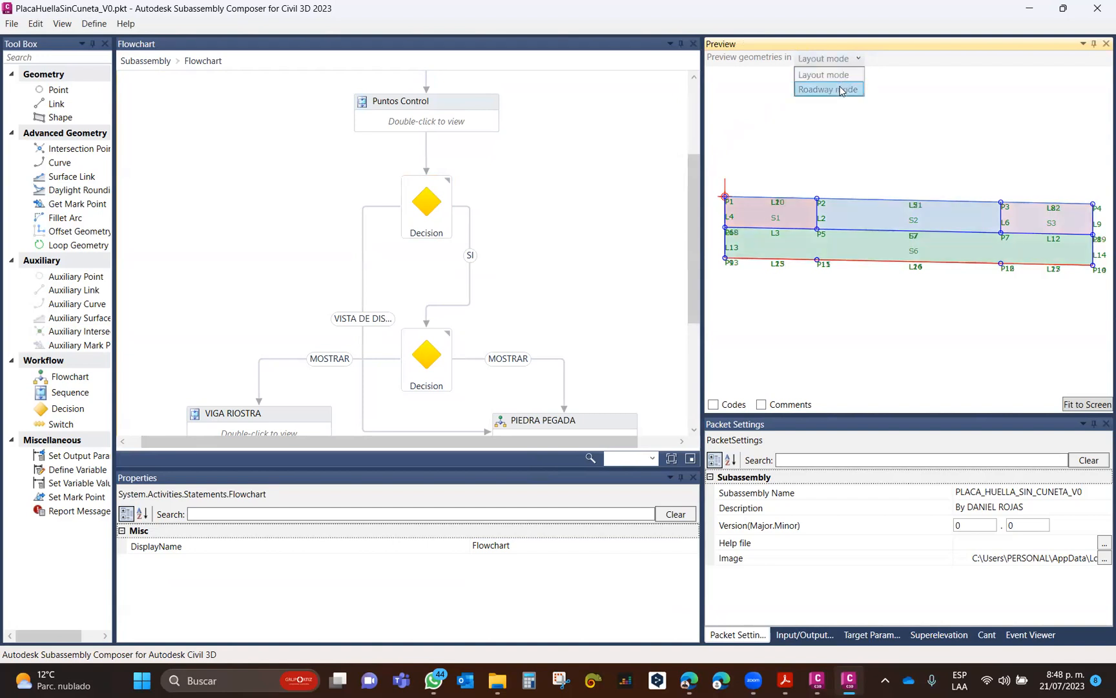
left_click(840, 88)
left_click(841, 63)
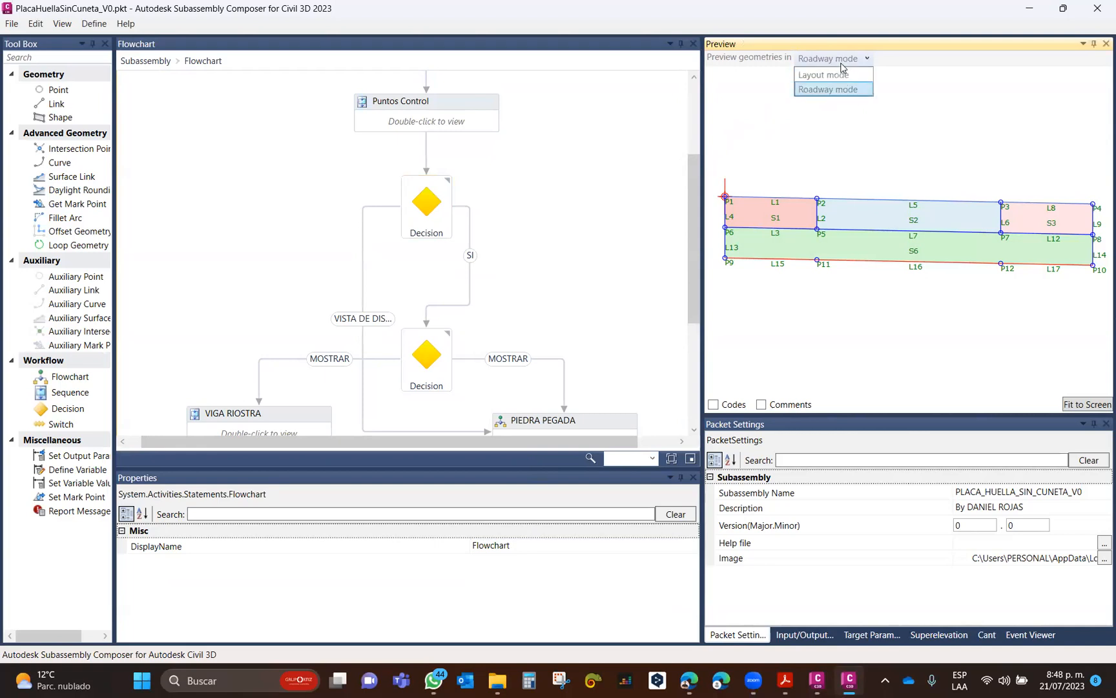
left_click(839, 73)
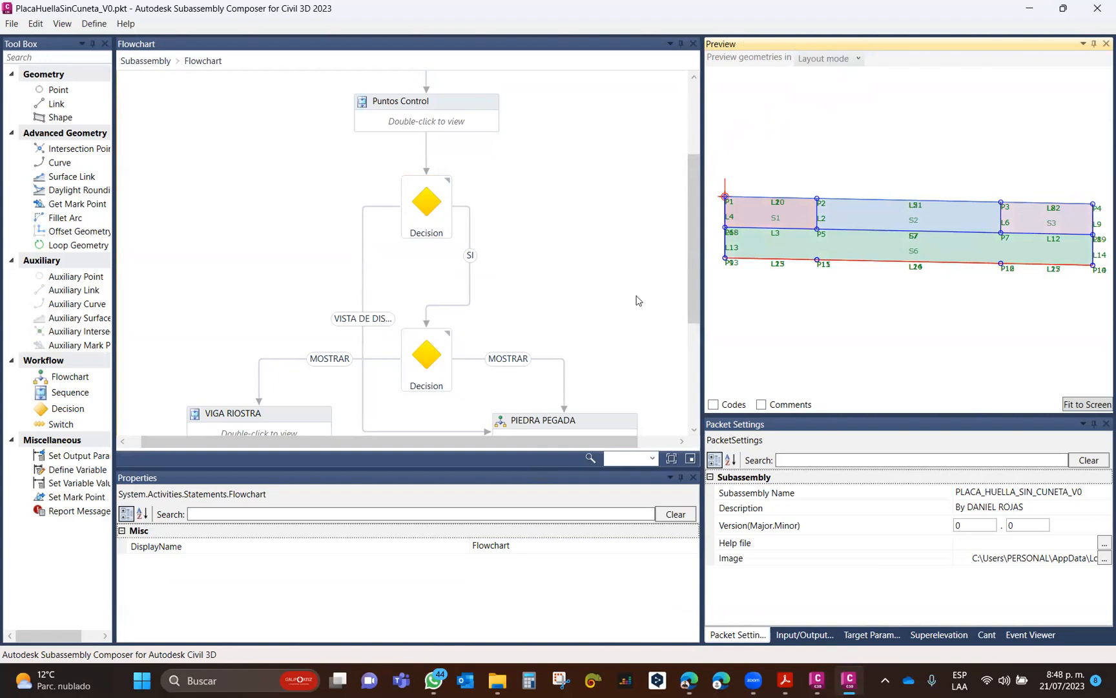
Look at the assembly baseline in Civil 3D, return to Subassembly Composer and set the preview to Roadway mode.
left_click(817, 680)
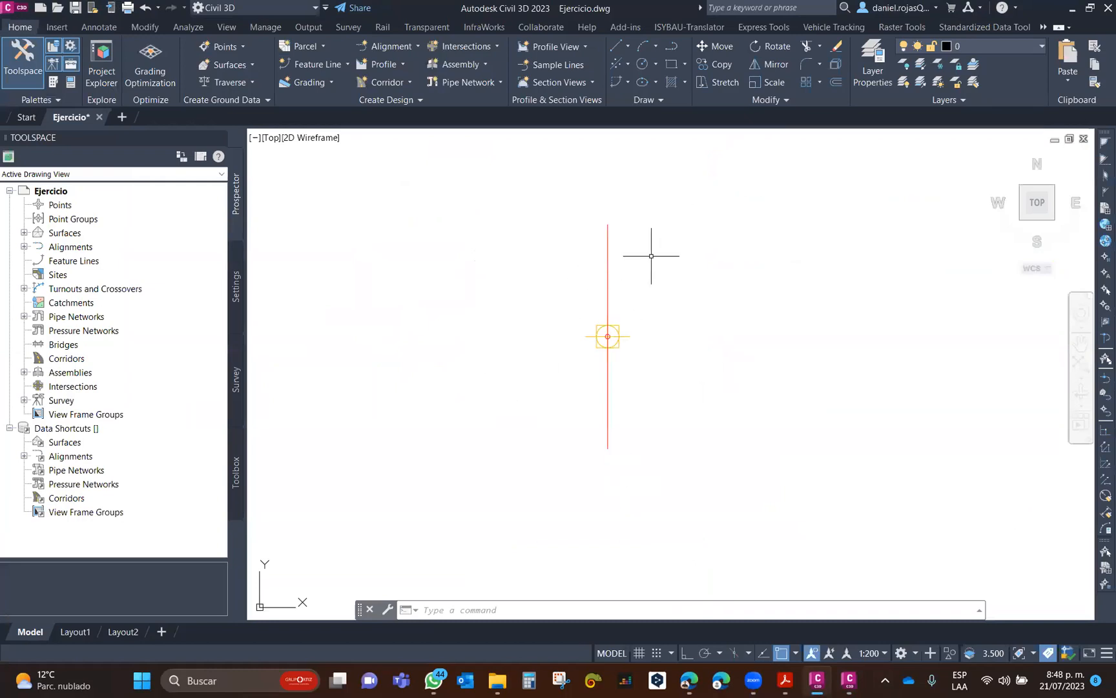
left_click(849, 680)
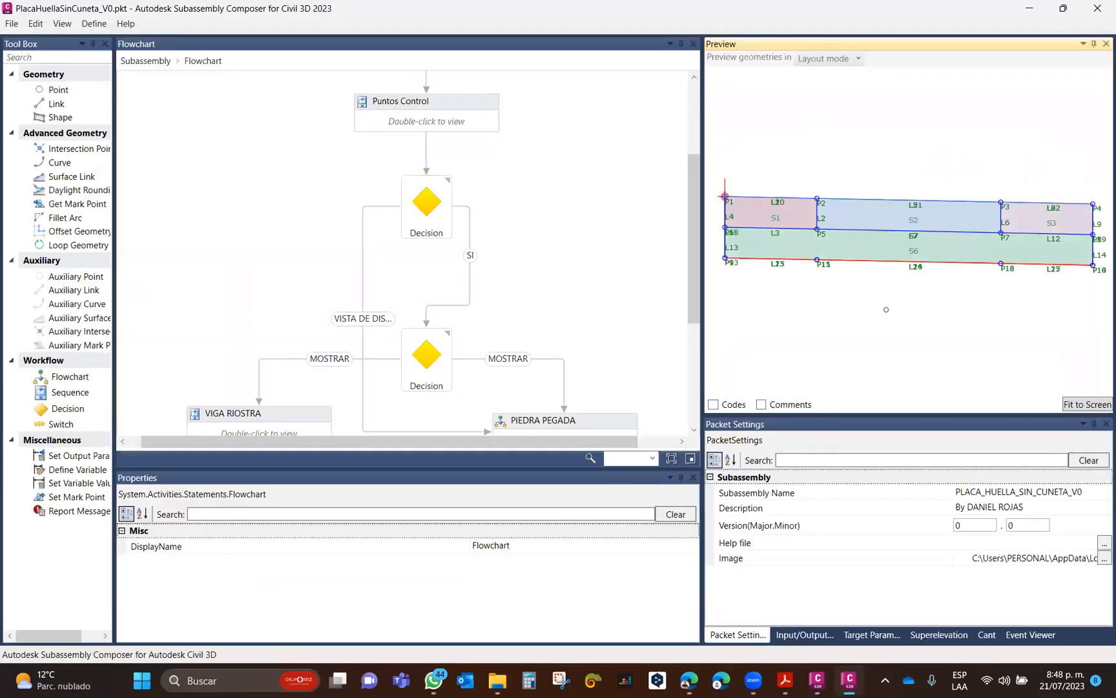
left_click(813, 59)
left_click(824, 85)
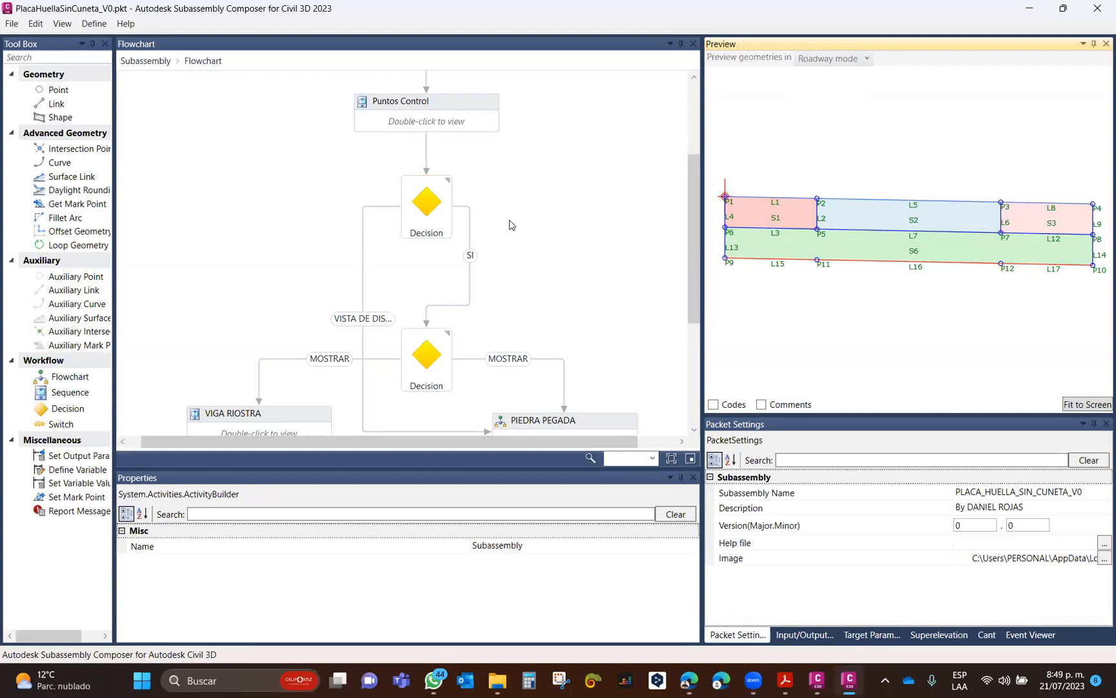
Check the conditions and labels of the two decisions leading to VIGA RIOSTRA and PIEDRA PEGADA.
scroll(510, 228, "down", 2)
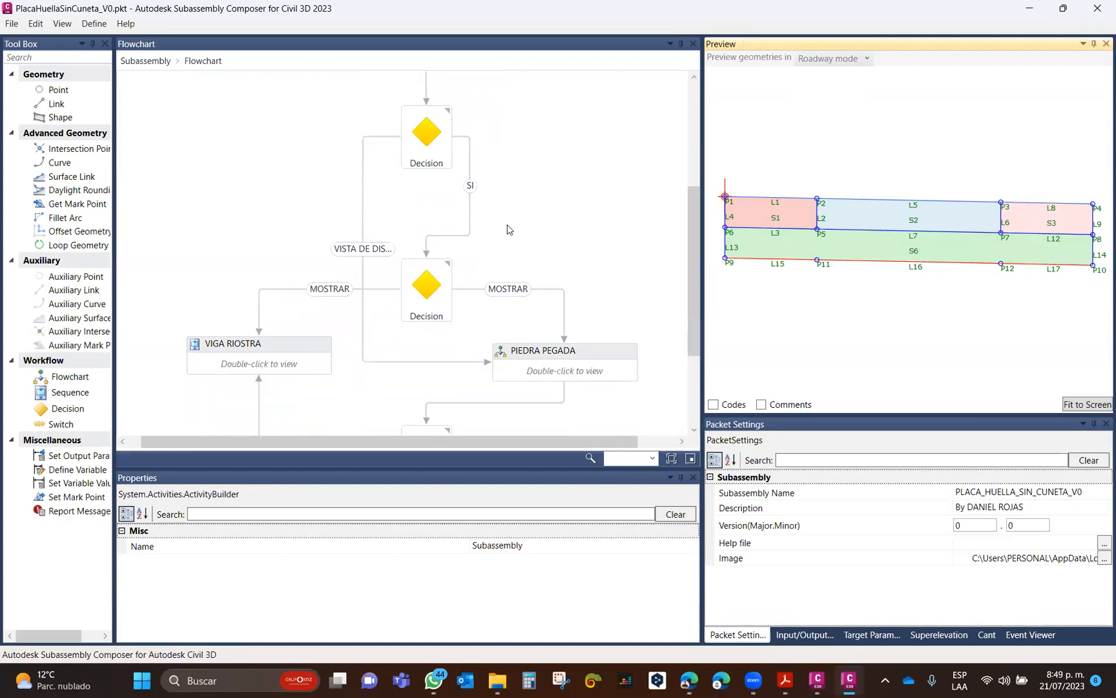
left_click(431, 162)
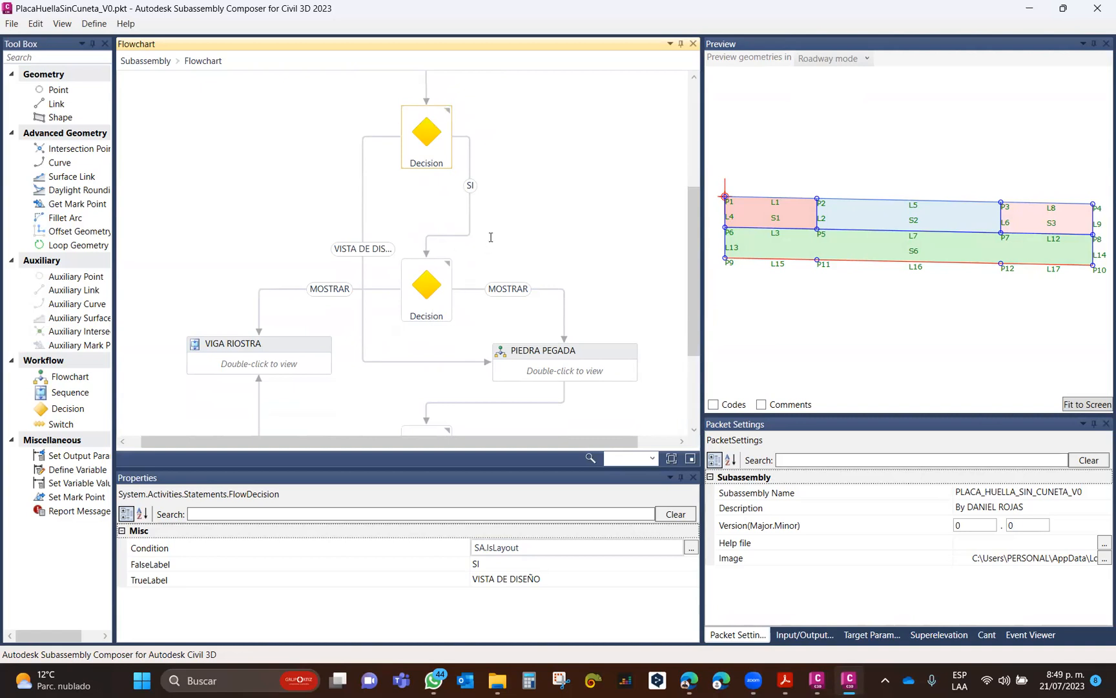
scroll(426, 195, "up", 1)
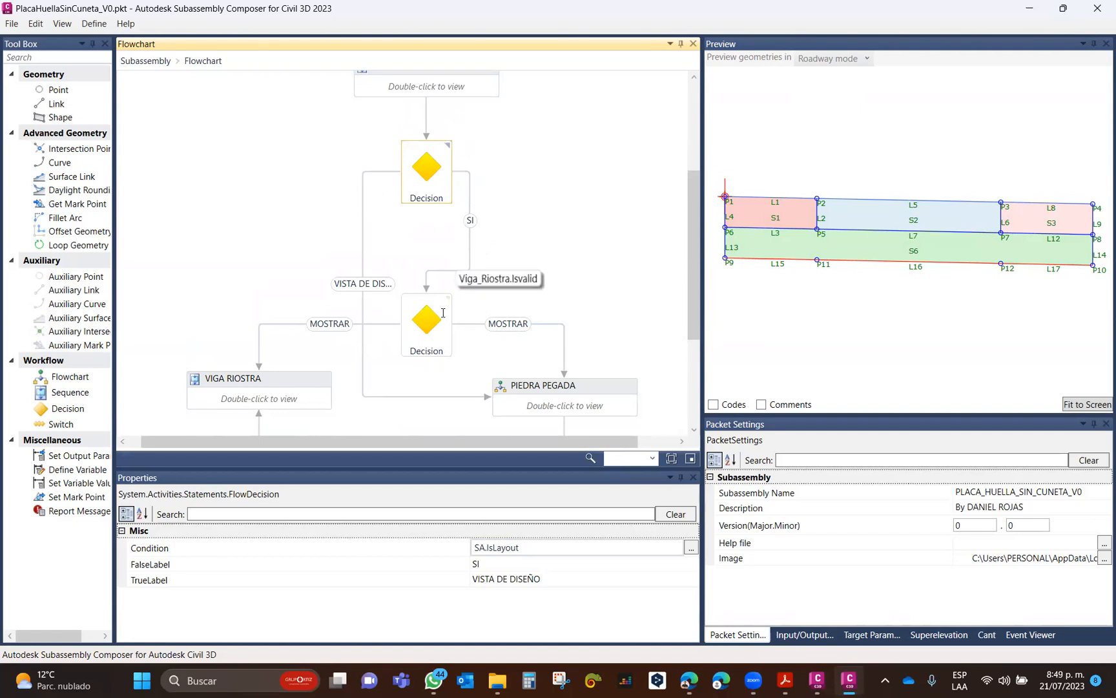
scroll(439, 311, "down", 1)
left_click(433, 286)
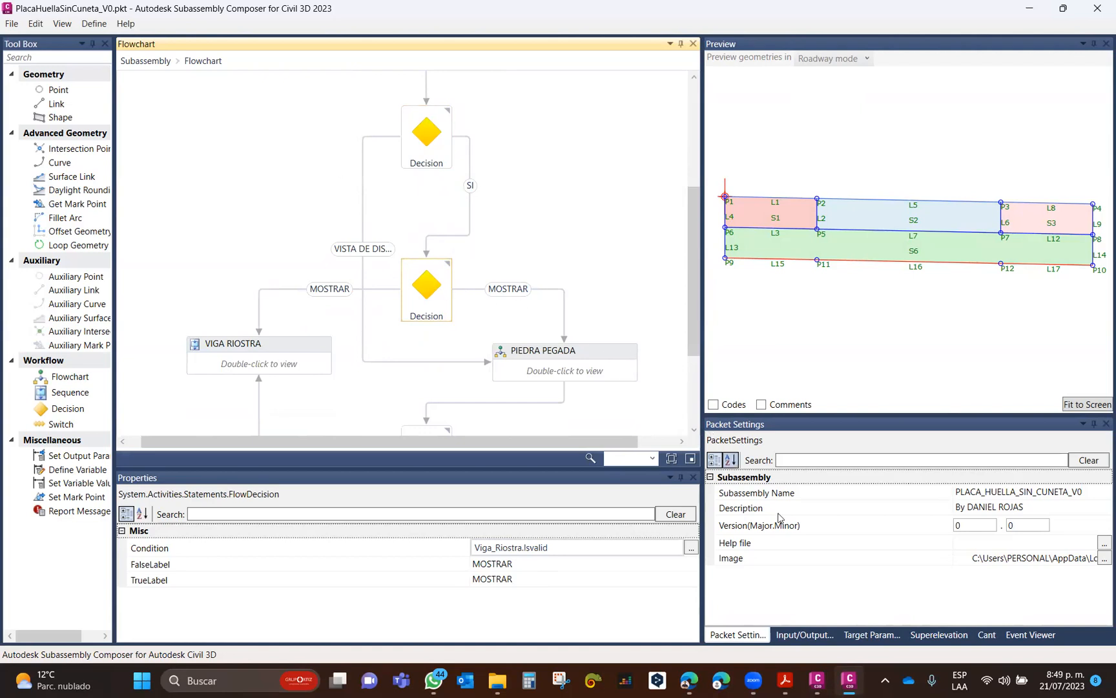
Show the input/output parameters and widen the Name column to read the full parameter names.
left_click(799, 638)
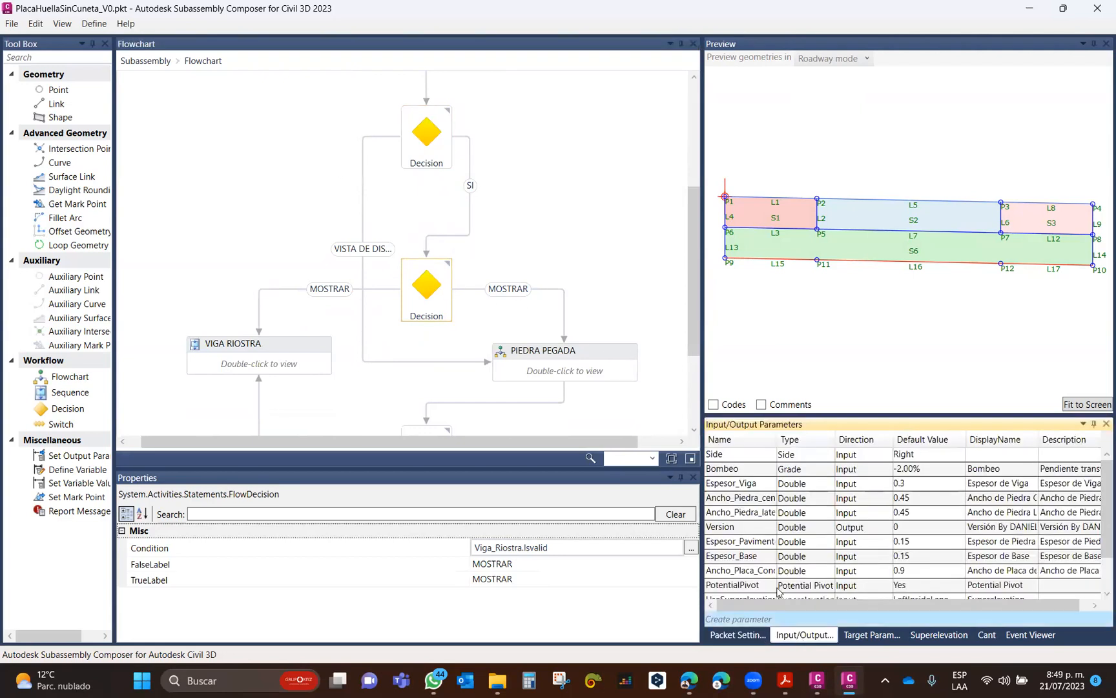
scroll(828, 519, "down", 2)
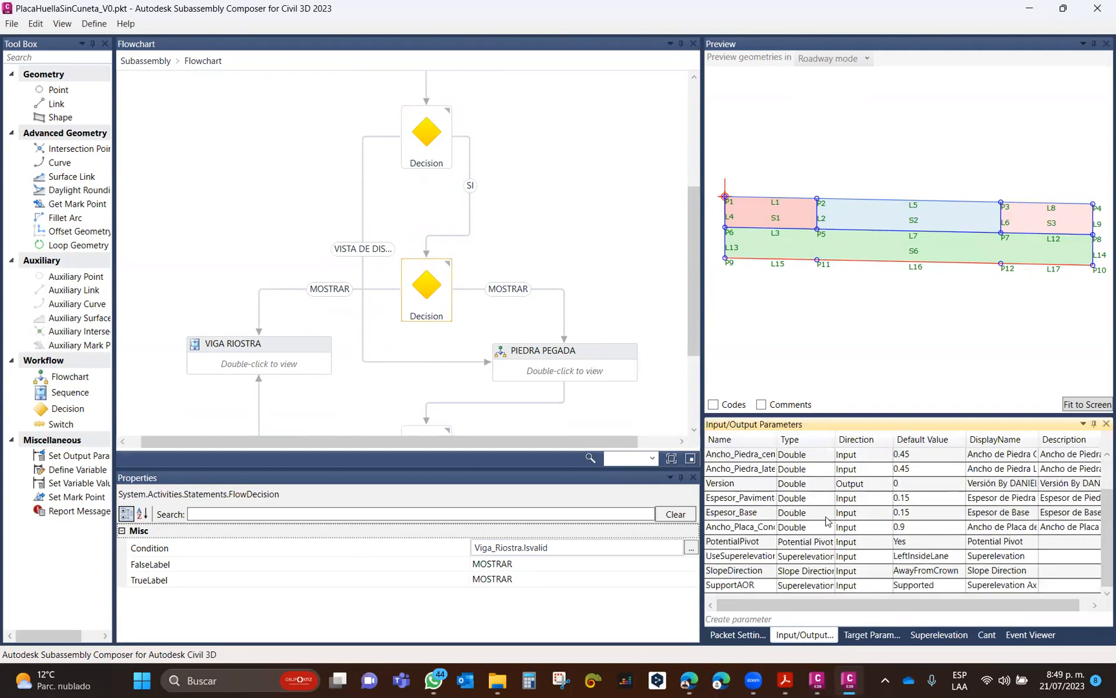
scroll(801, 556, "up", 2)
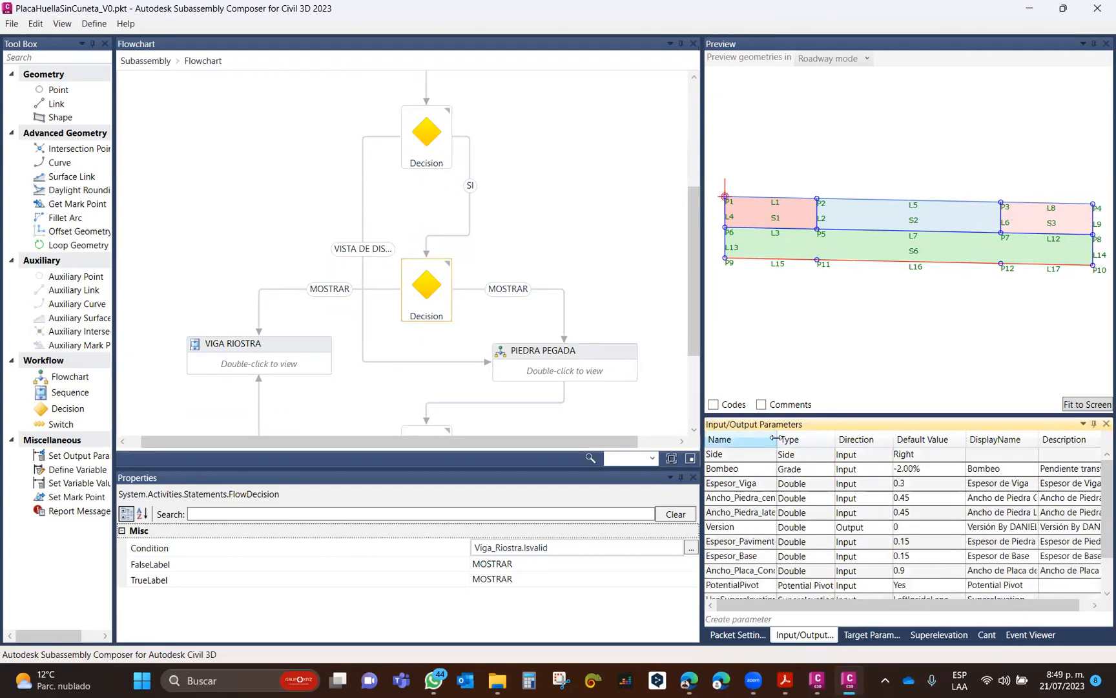
left_click_drag(776, 431, 812, 431)
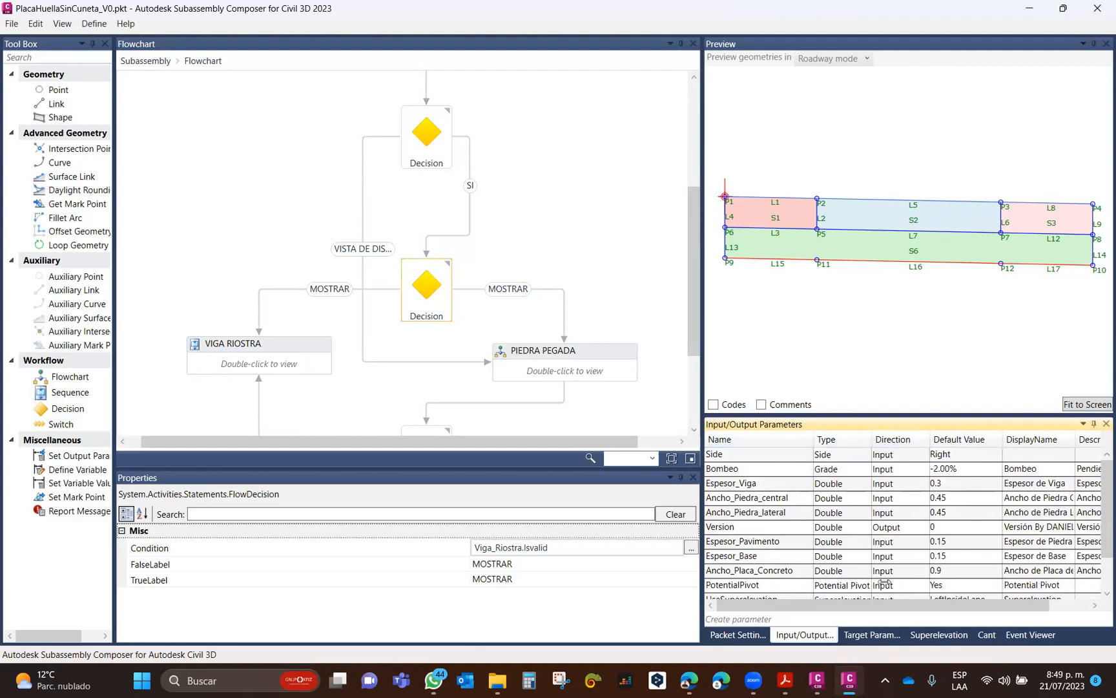
scroll(882, 570, "down", 1)
scroll(901, 488, "up", 1)
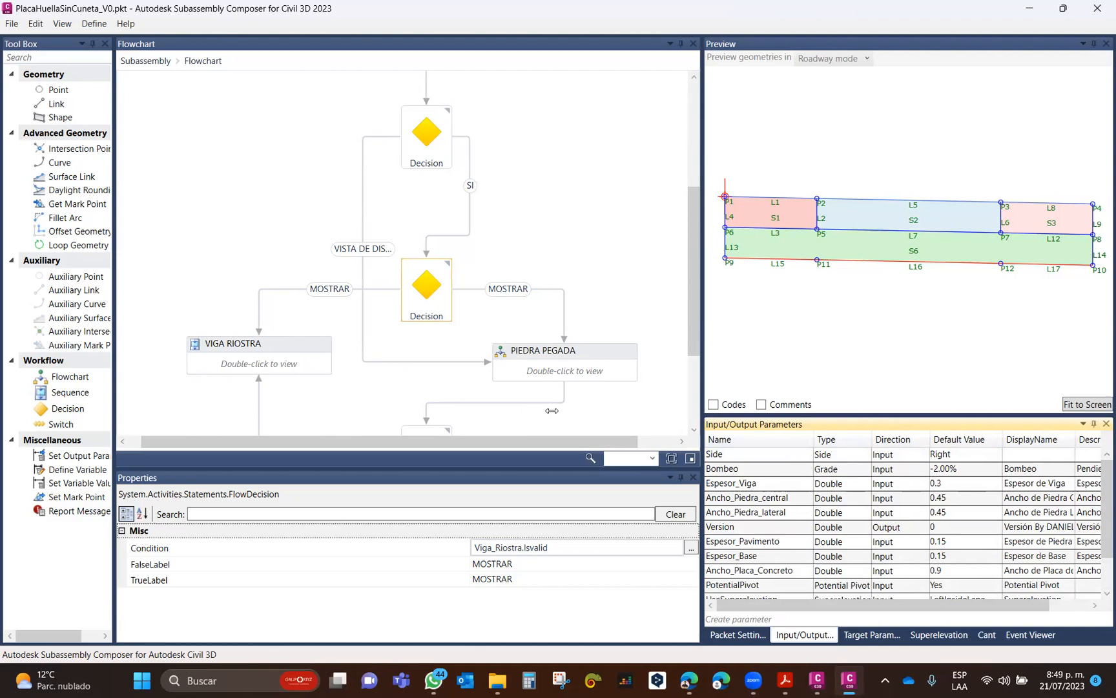
Review the final decision of the flowchart and the rest of the input/output parameter list.
scroll(423, 212, "down", 3)
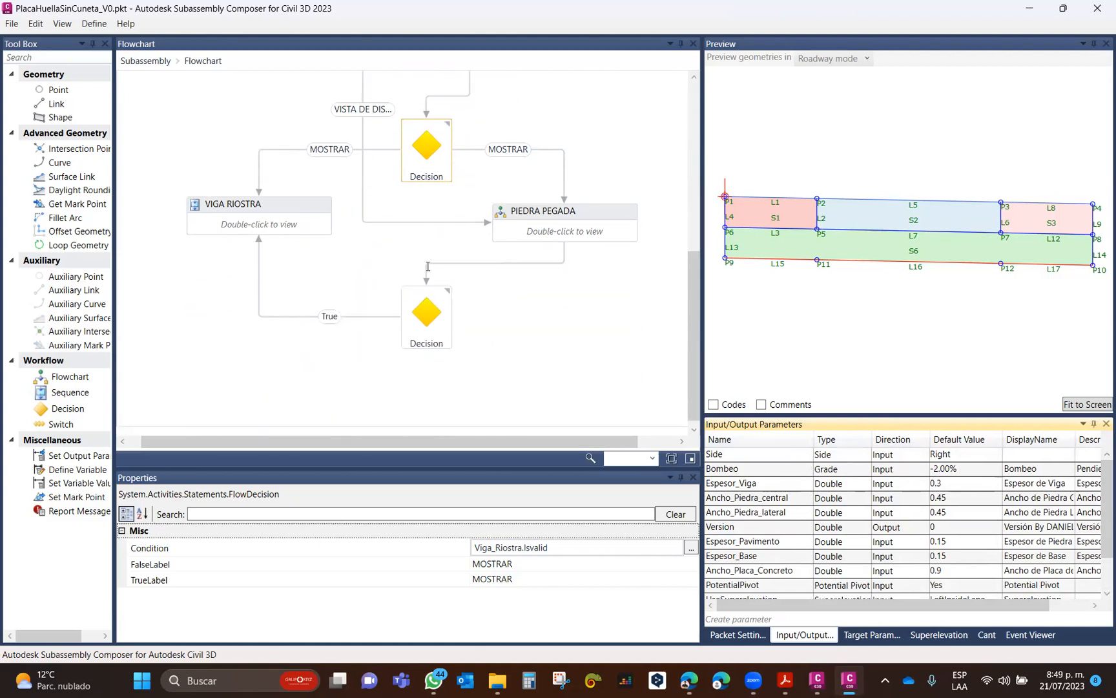
scroll(429, 275, "up", 3)
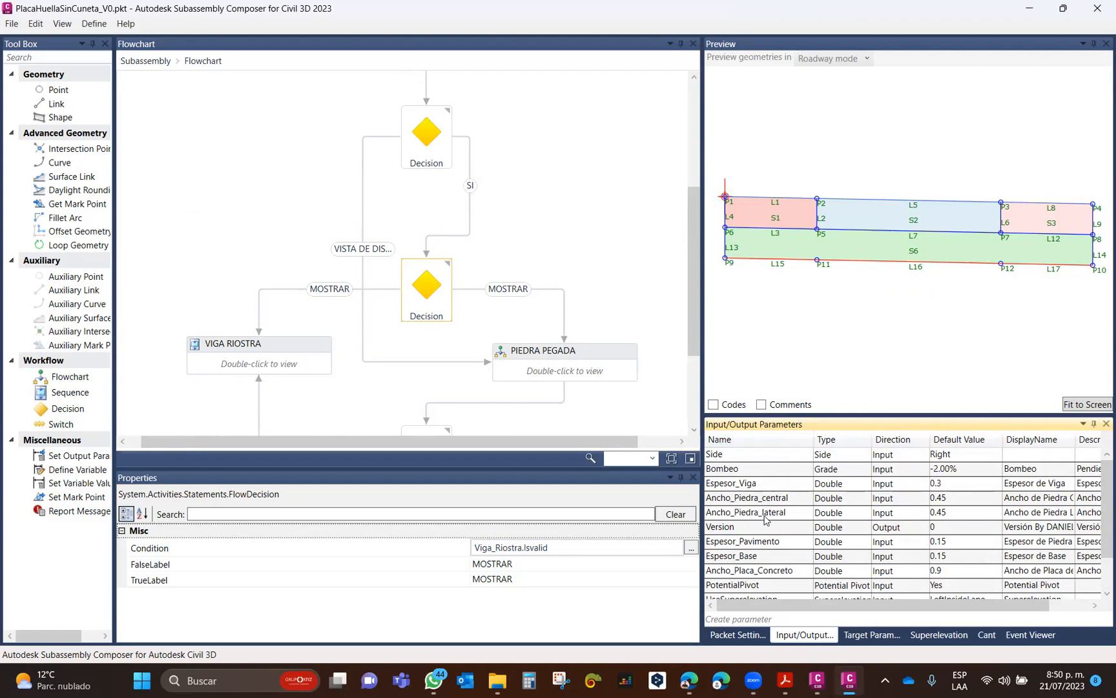
scroll(765, 521, "down", 1)
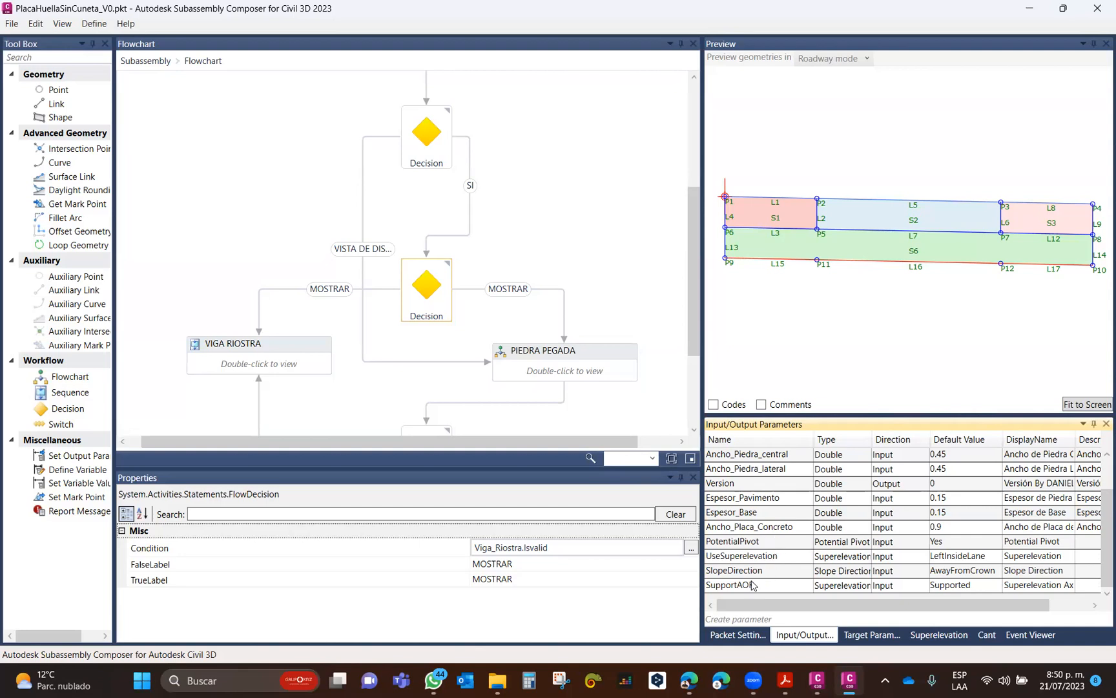
Look over the input/output parameters, show the target parameters and check the type options available for Viga_Riostra.
scroll(762, 511, "up", 1)
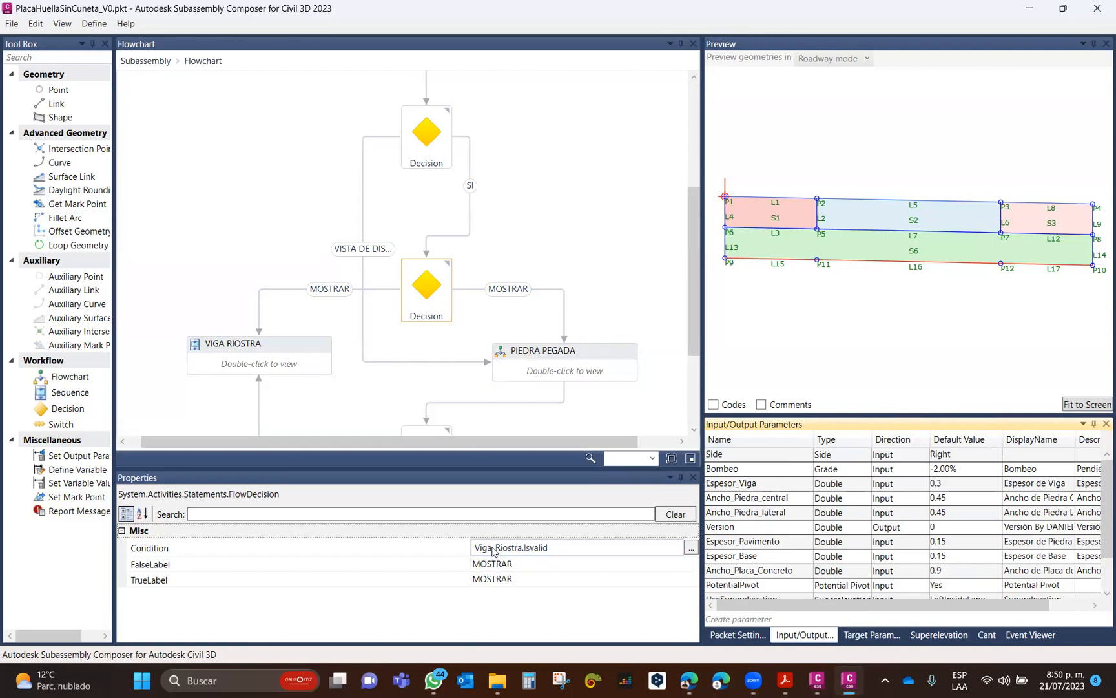
scroll(777, 549, "down", 1)
scroll(773, 552, "up", 1)
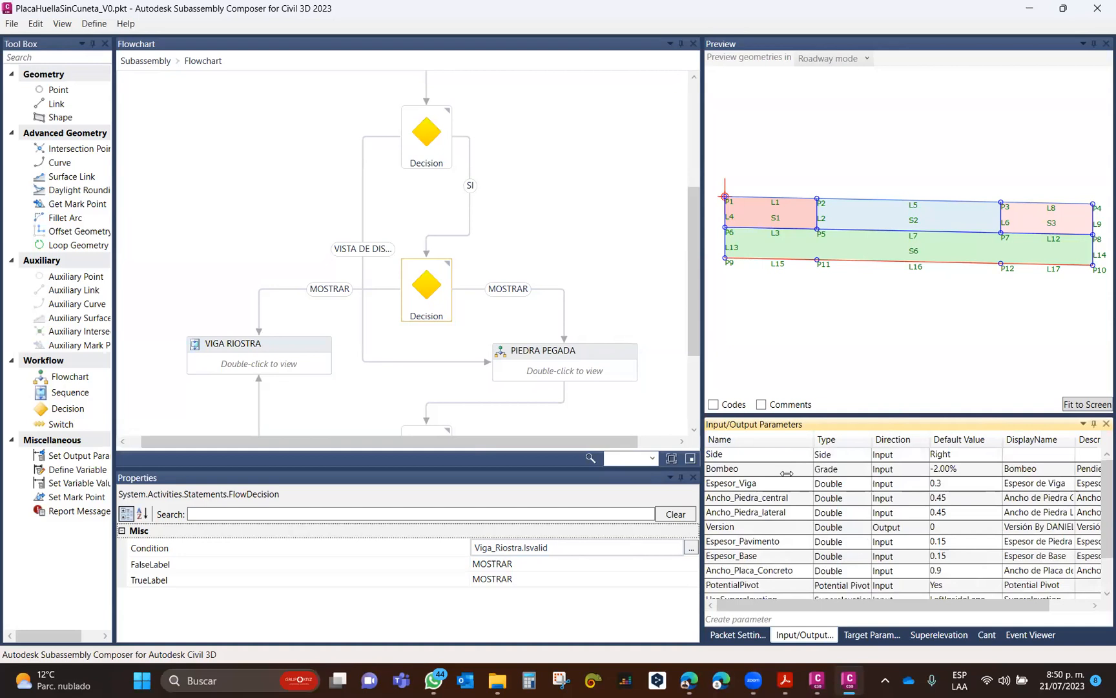
left_click(871, 635)
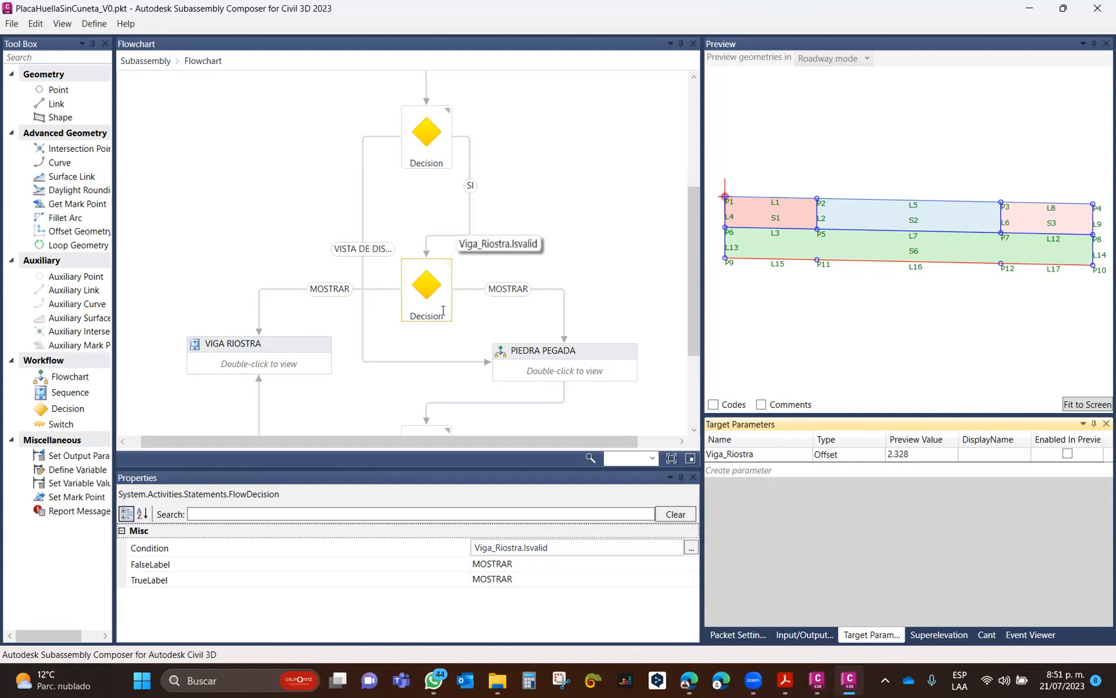
left_click(742, 471)
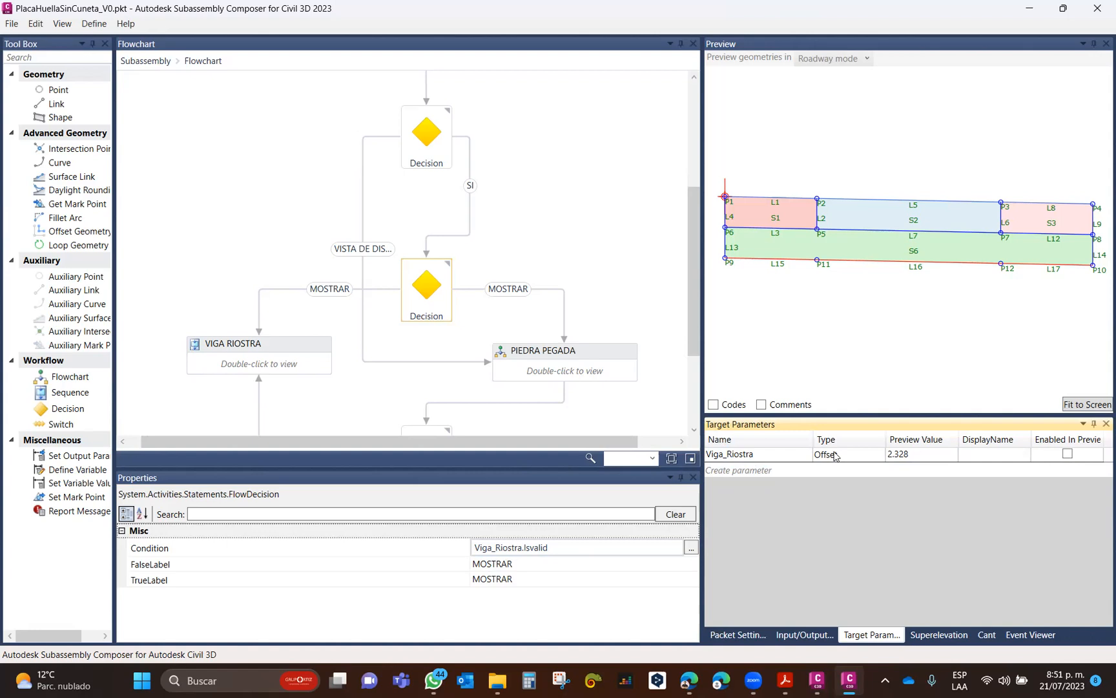
left_click(871, 457)
left_click(871, 457)
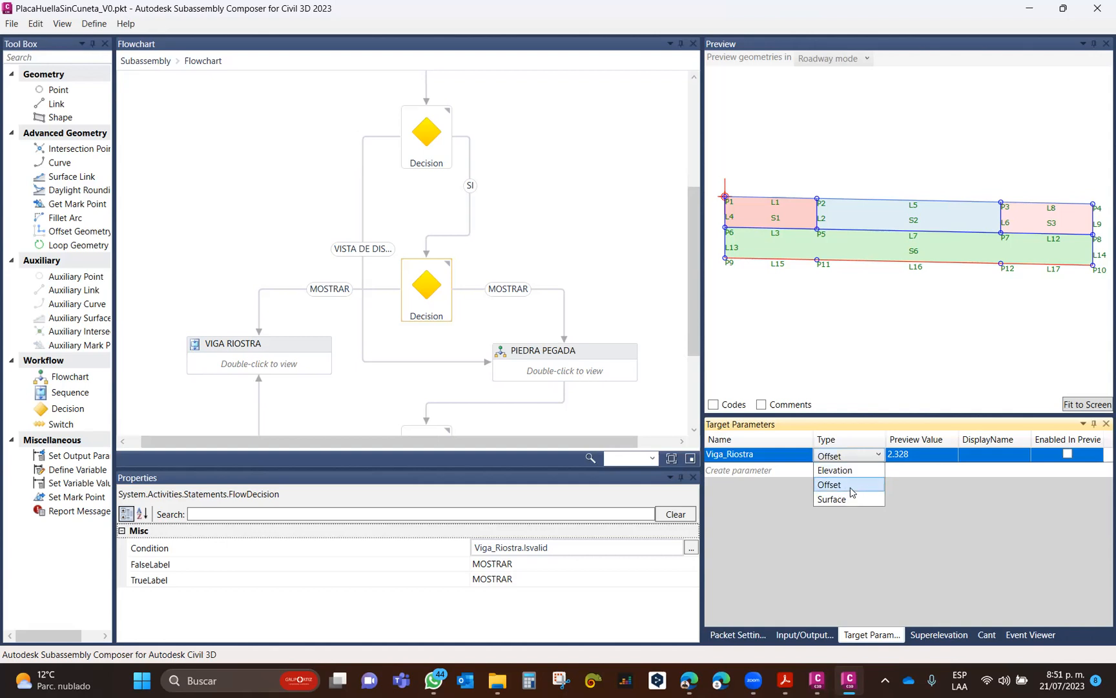
left_click(859, 458)
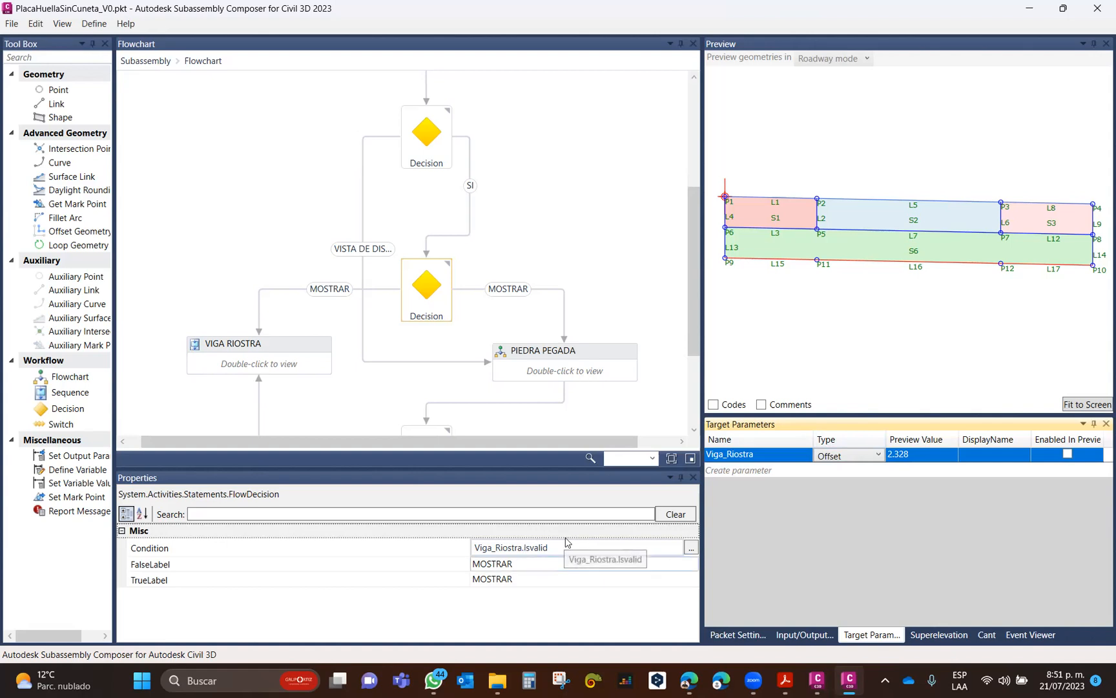
Open the VIGA RIOSTRA sequence, select P13&L18 and set the preview to Layout mode.
scroll(510, 291, "down", 2)
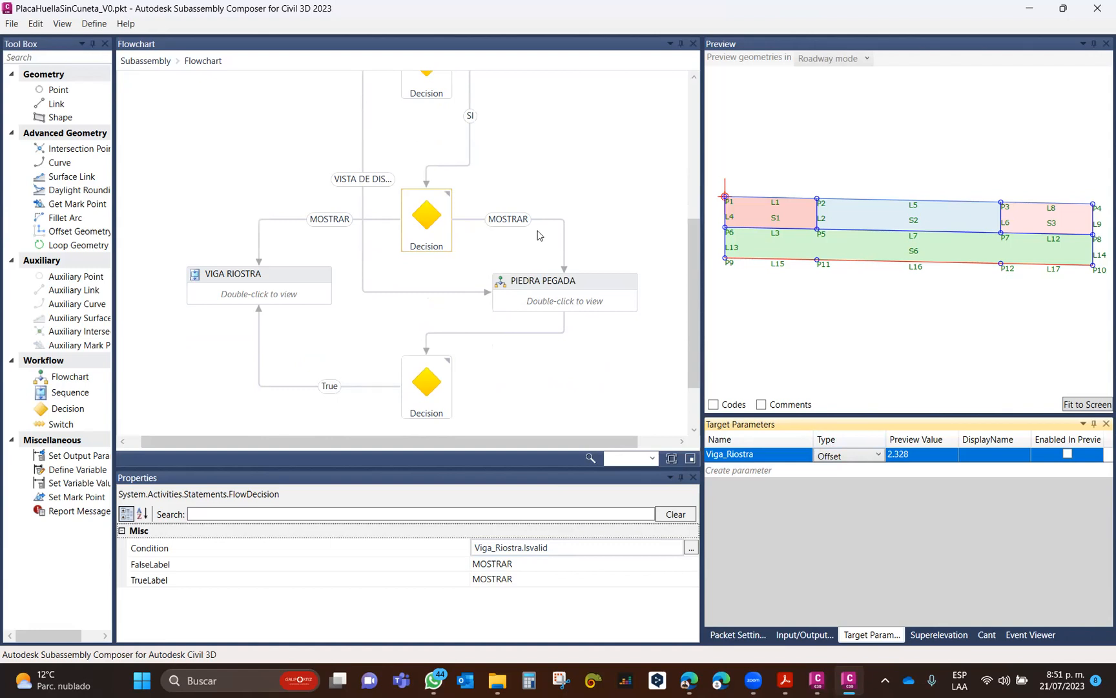
left_click(287, 276)
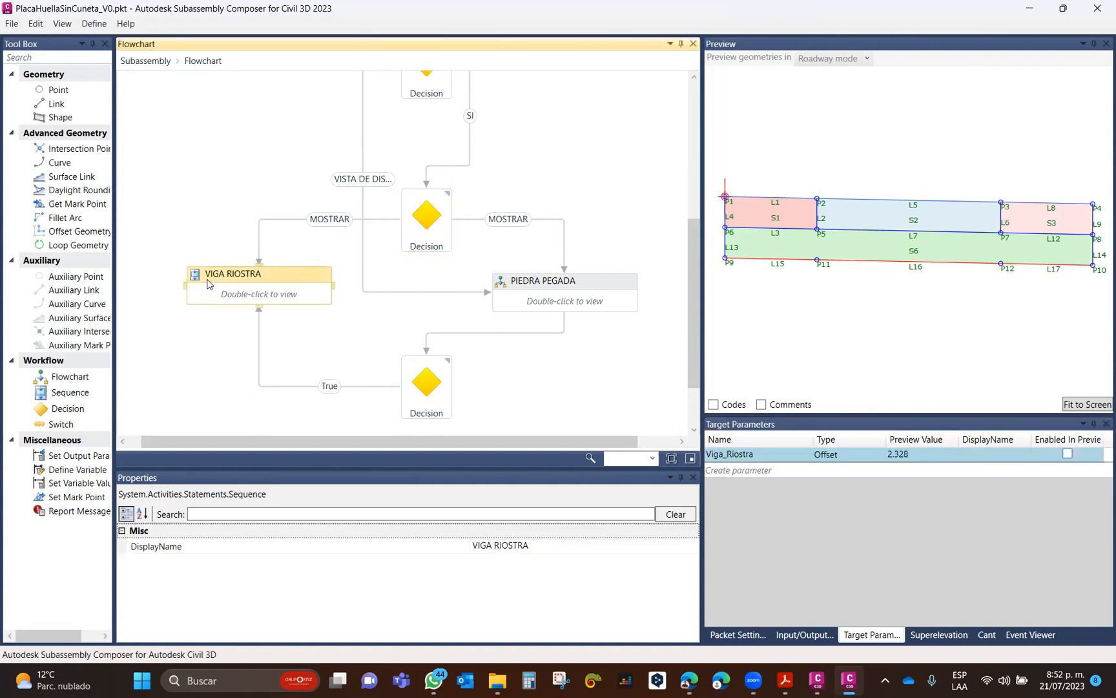
double_click(270, 294)
left_click(417, 134)
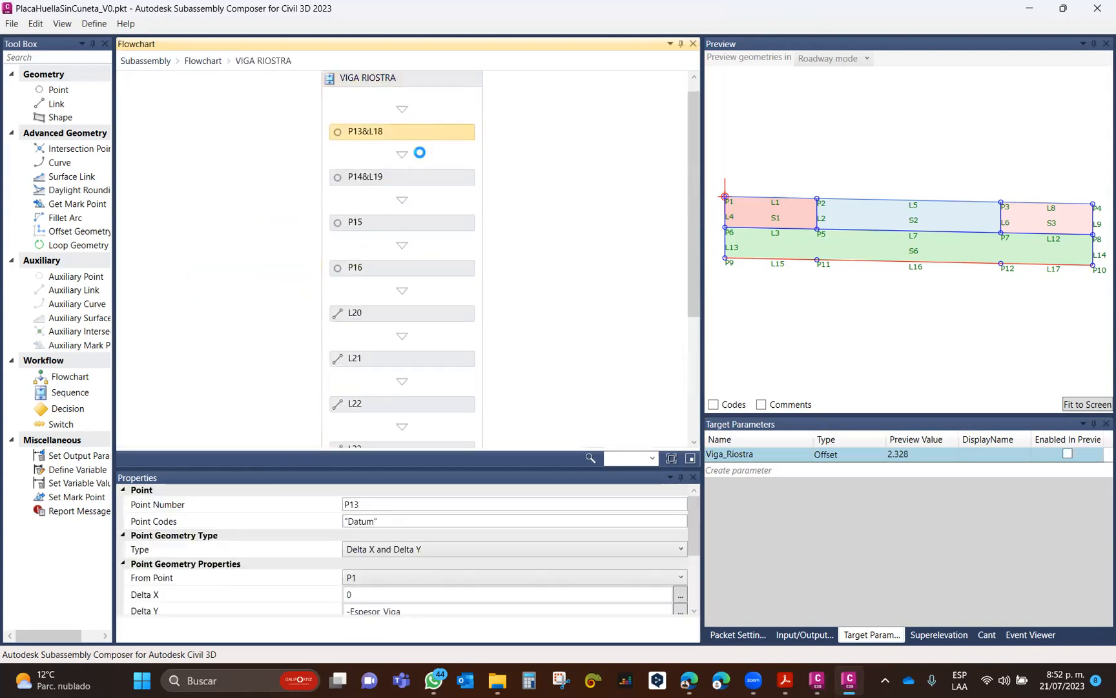
left_click(867, 57)
left_click(842, 73)
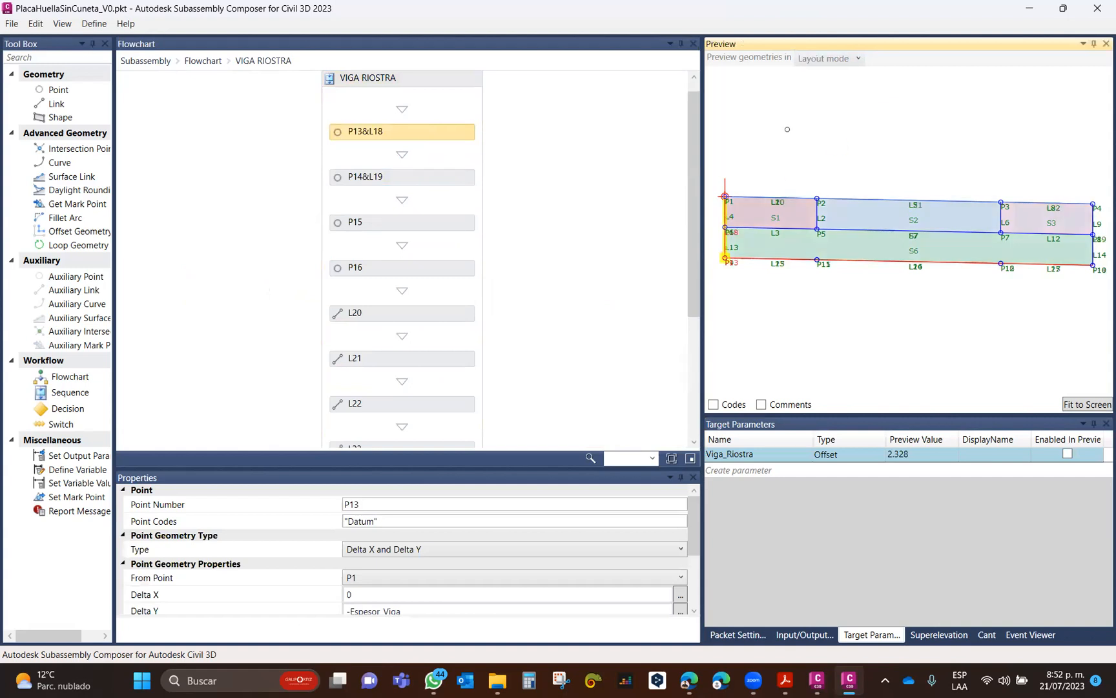
Inspect points P14, P15 and P16 and top links L20, L21 and L22 of the VIGA RIOSTRA sequence.
left_click(386, 178)
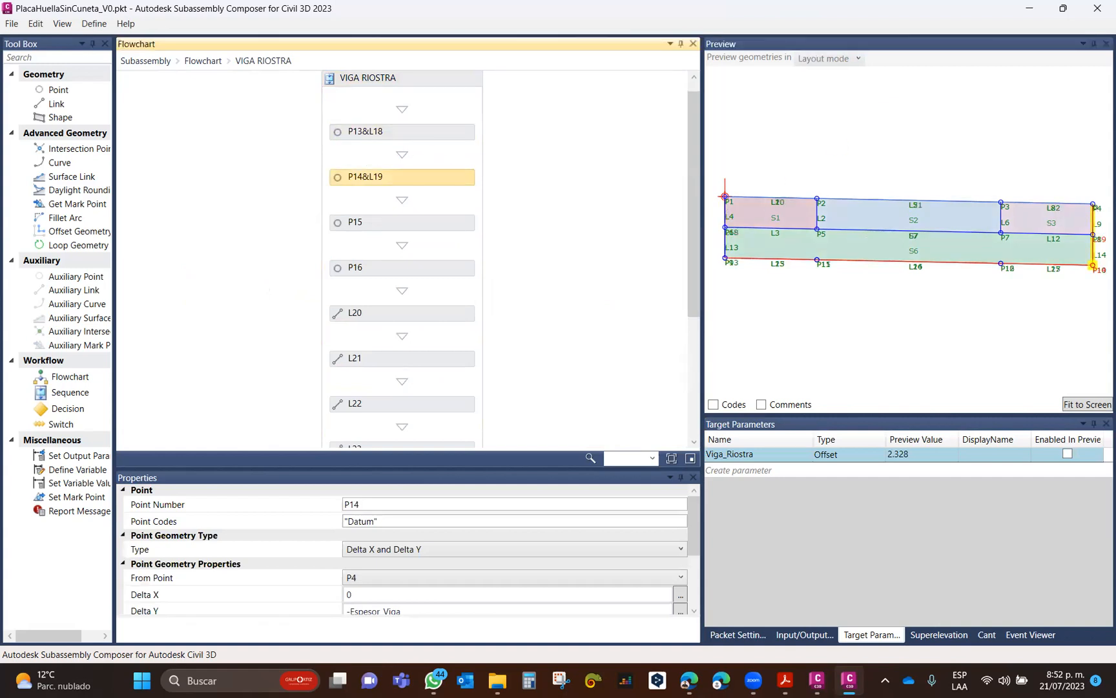
left_click(410, 222)
left_click(414, 271)
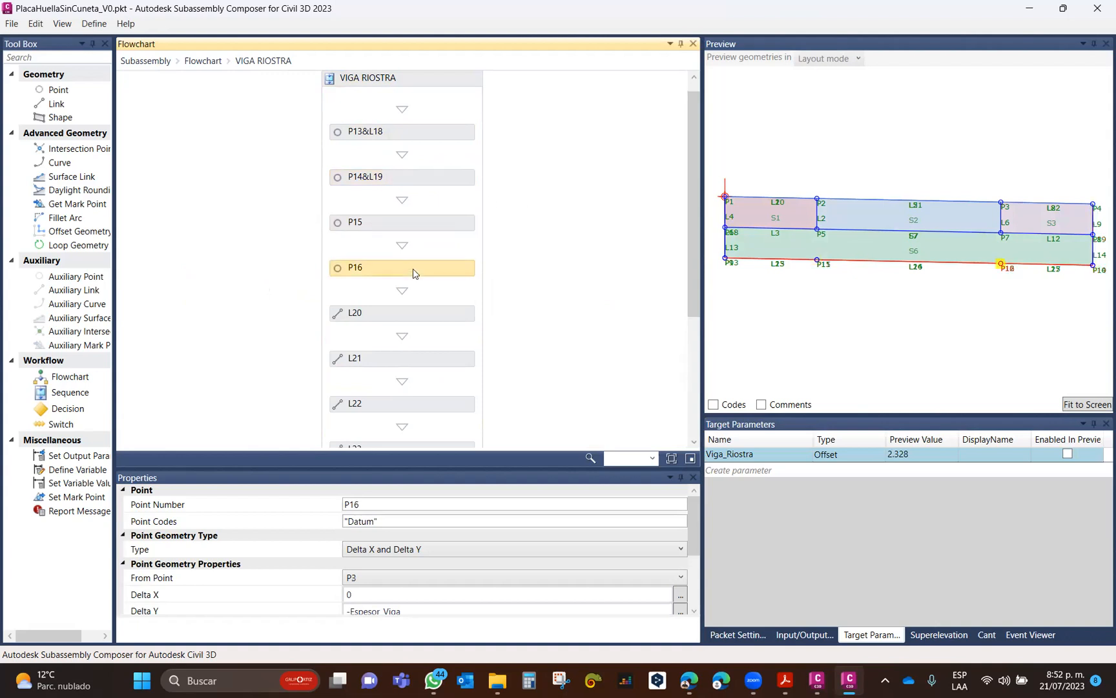
left_click(415, 313)
left_click(417, 359)
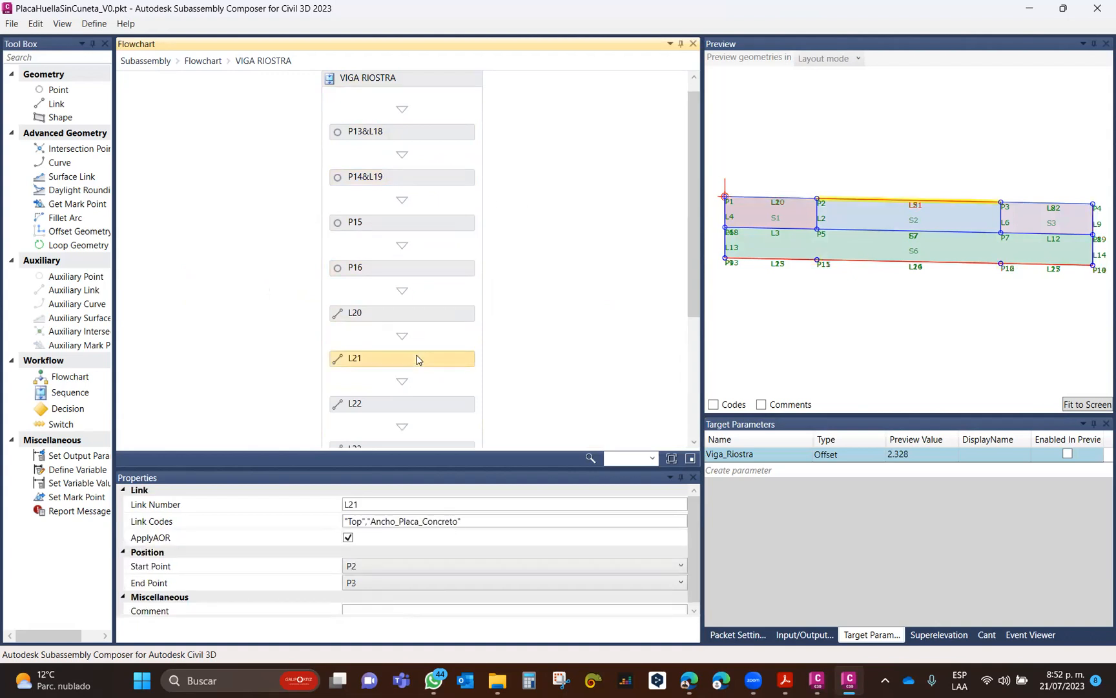
left_click(416, 406)
scroll(421, 395, "down", 2)
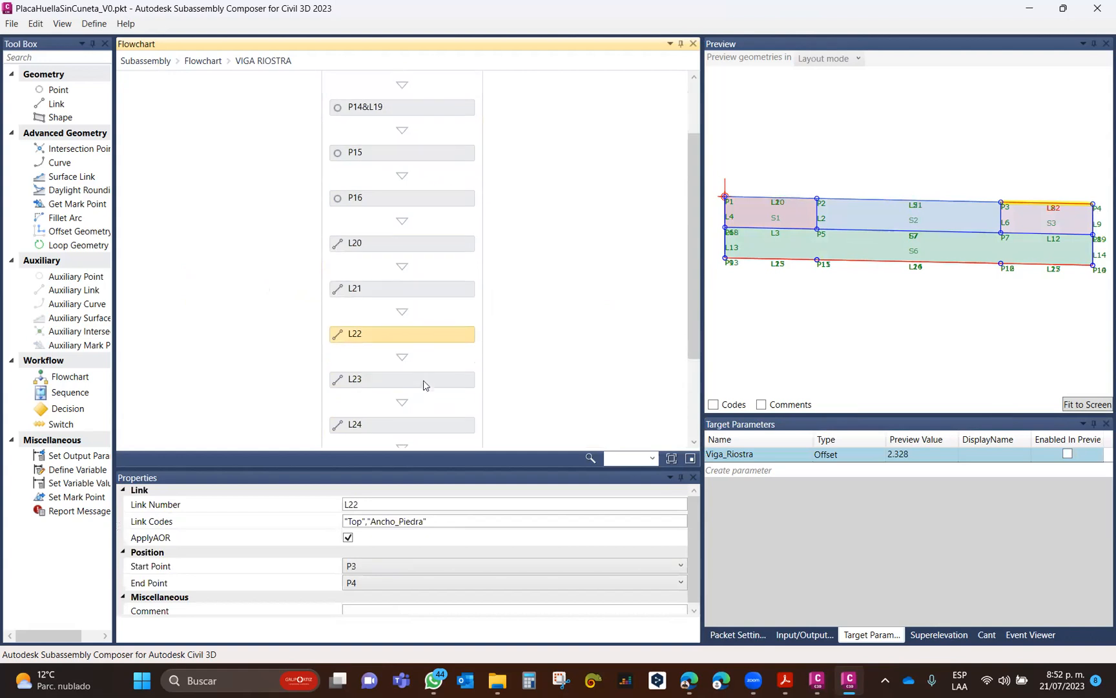
Inspect the bottom links L23, L24 and L25 and the shape S7 of the VIGA RIOSTRA sequence.
left_click(425, 381)
scroll(432, 381, "down", 3)
left_click(439, 344)
left_click(439, 299)
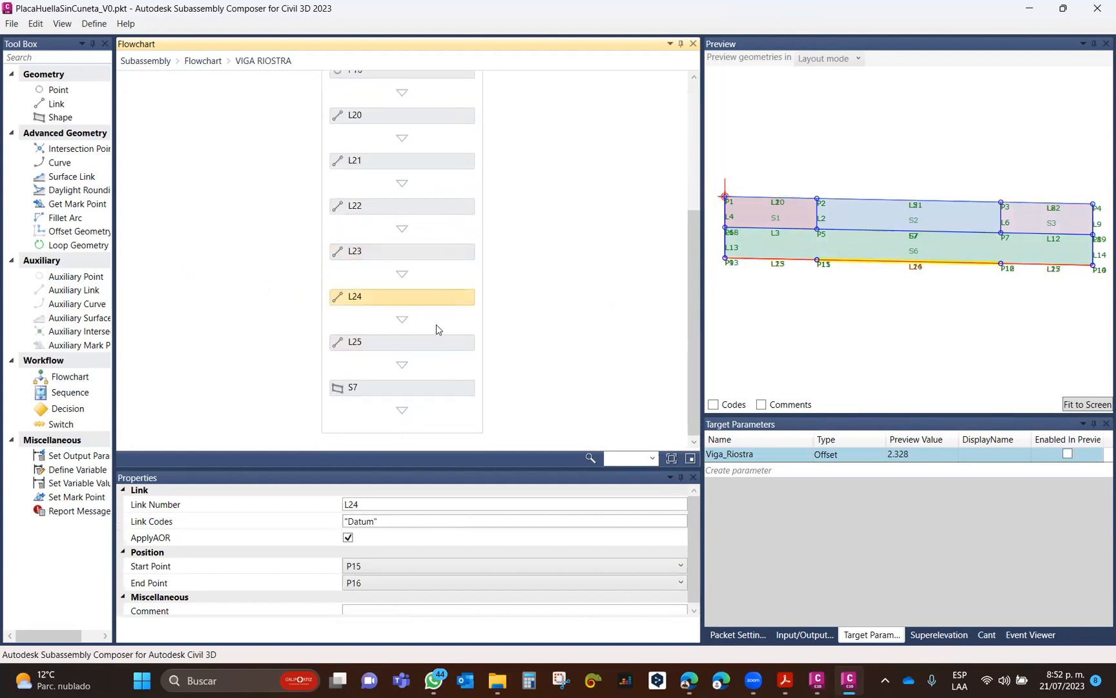
left_click(426, 385)
scroll(429, 362, "up", 5)
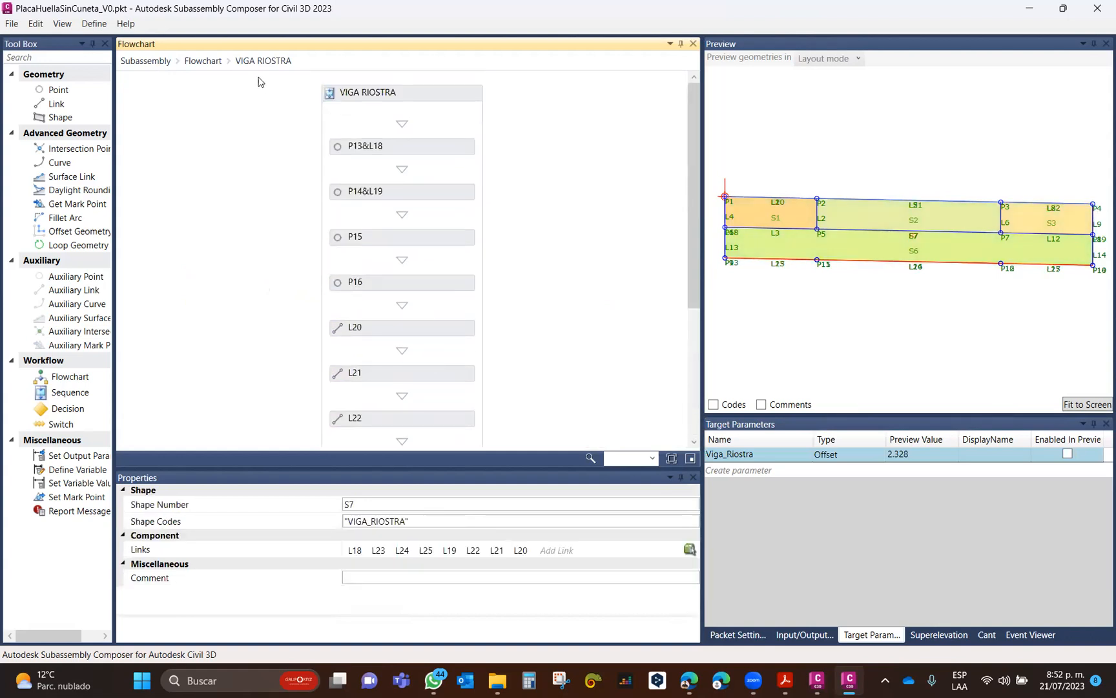
scroll(405, 308, "down", 5)
scroll(405, 308, "up", 5)
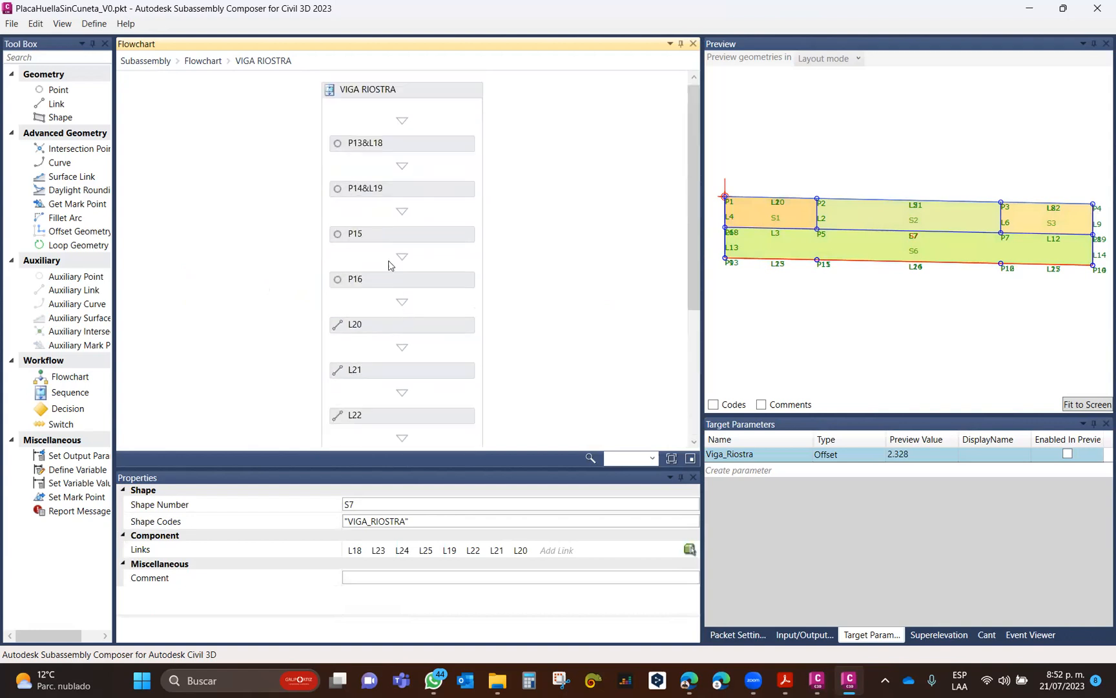
Return to the main flowchart and check the decision conditions that lead to VIGA RIOSTRA and PIEDRA PEGADA.
left_click(203, 61)
scroll(364, 299, "down", 2)
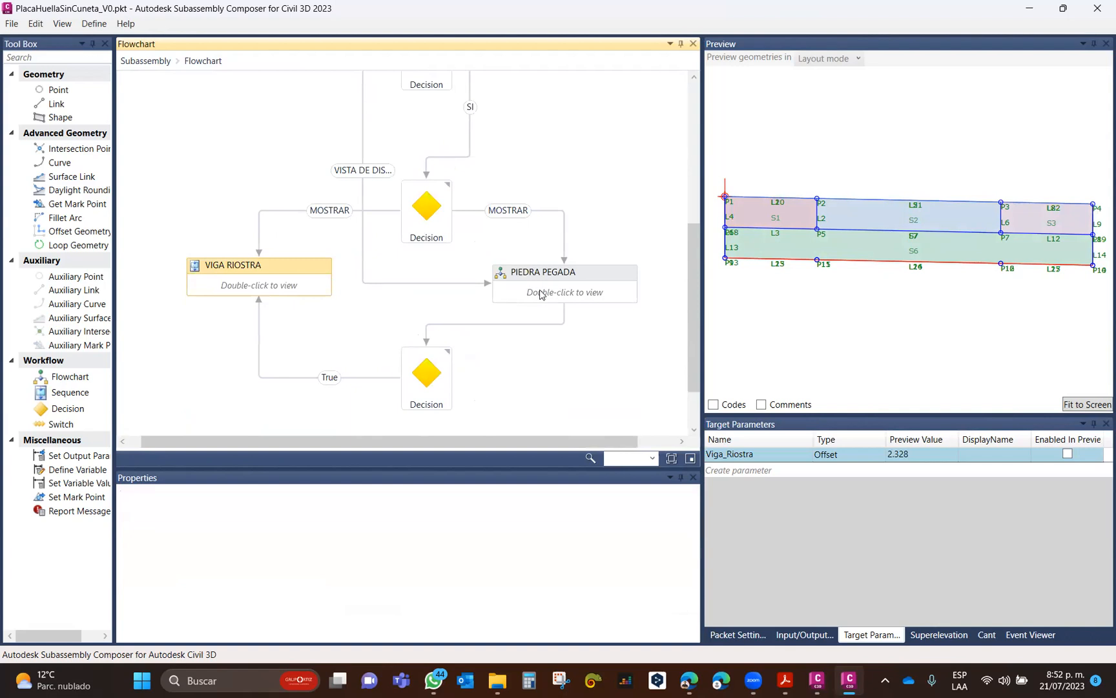
scroll(541, 294, "up", 2)
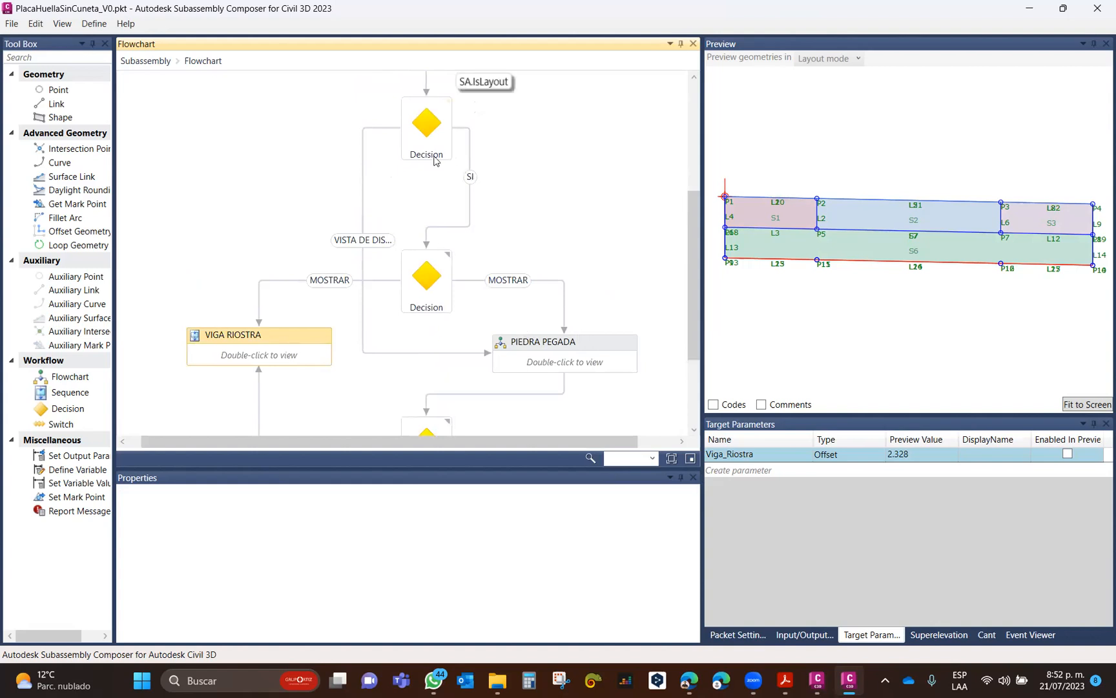
scroll(432, 162, "up", 1)
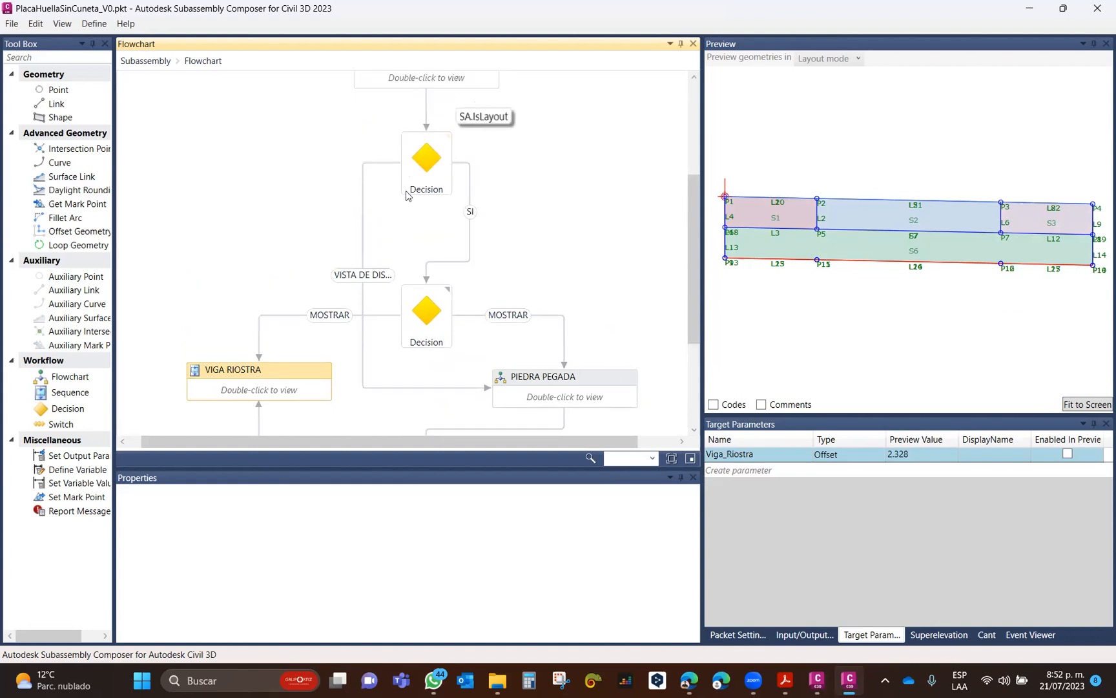
scroll(510, 308, "down", 3)
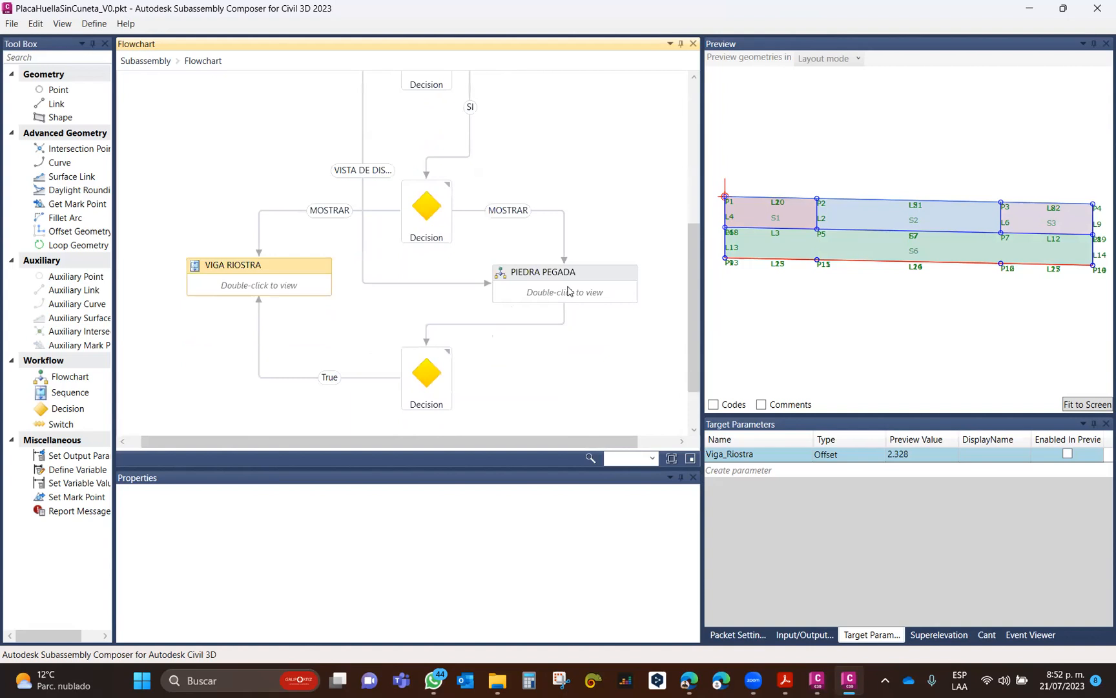
Open the PIEDRA PEGADA flowchart and set the preview to Roadway mode.
double_click(547, 291)
left_click(425, 228)
left_click(850, 60)
left_click(839, 82)
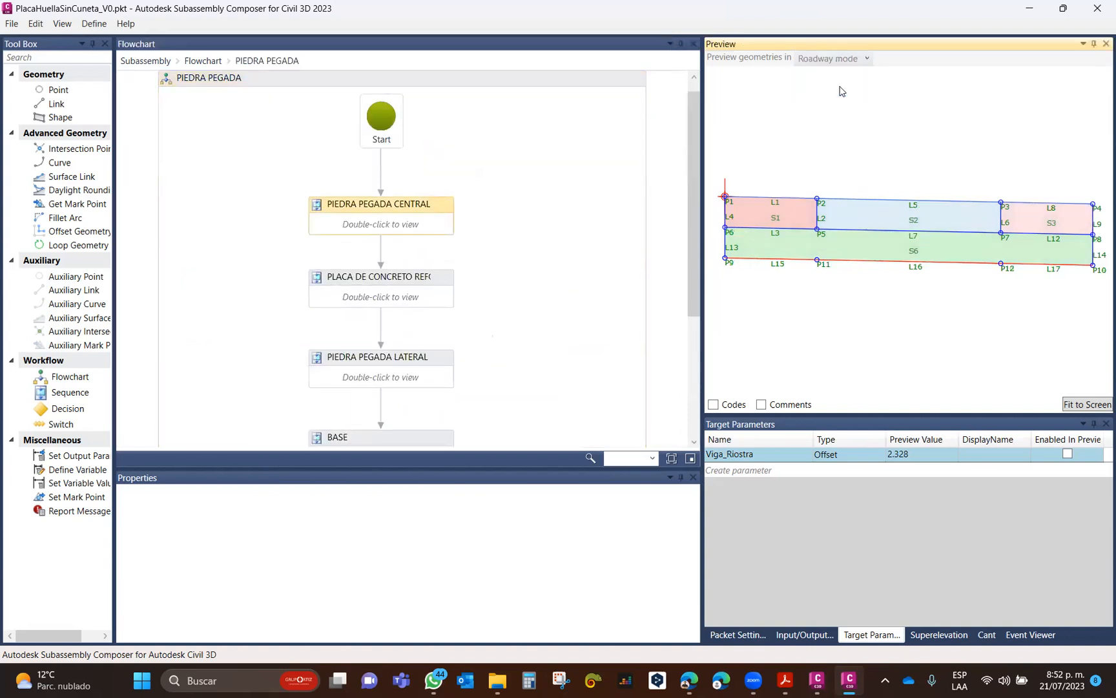
Open the PIEDRA PEGADA CENTRAL sequence and inspect L1, P5&L2, P6&L3, L4 and shape S1.
left_click(401, 232)
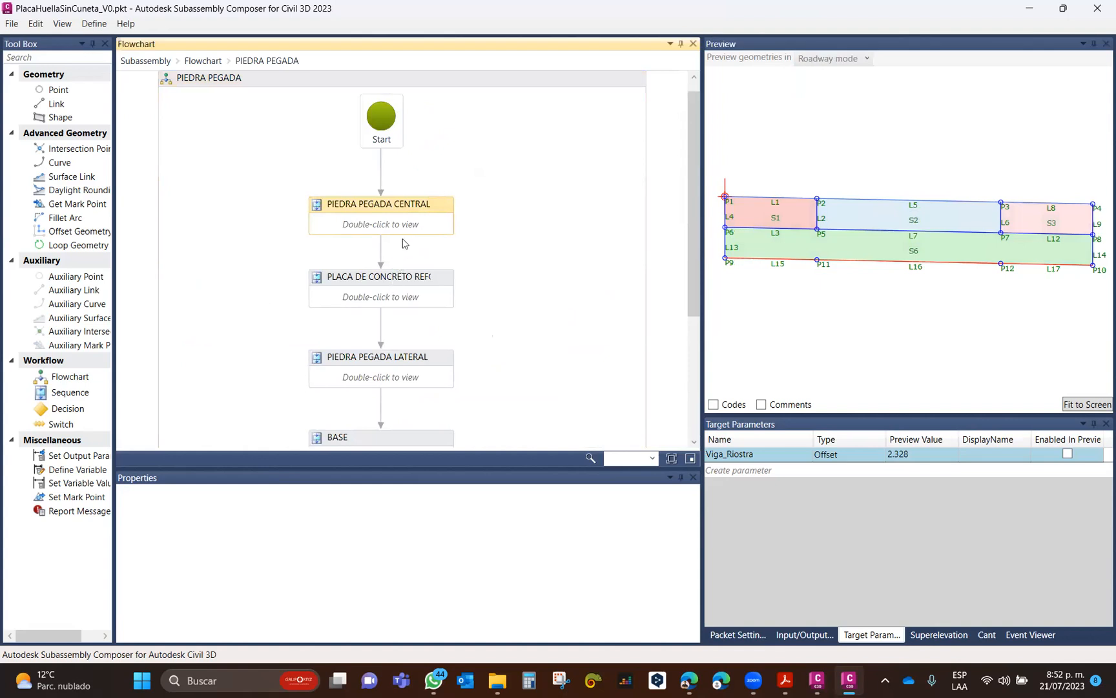
double_click(402, 242)
left_click(424, 183)
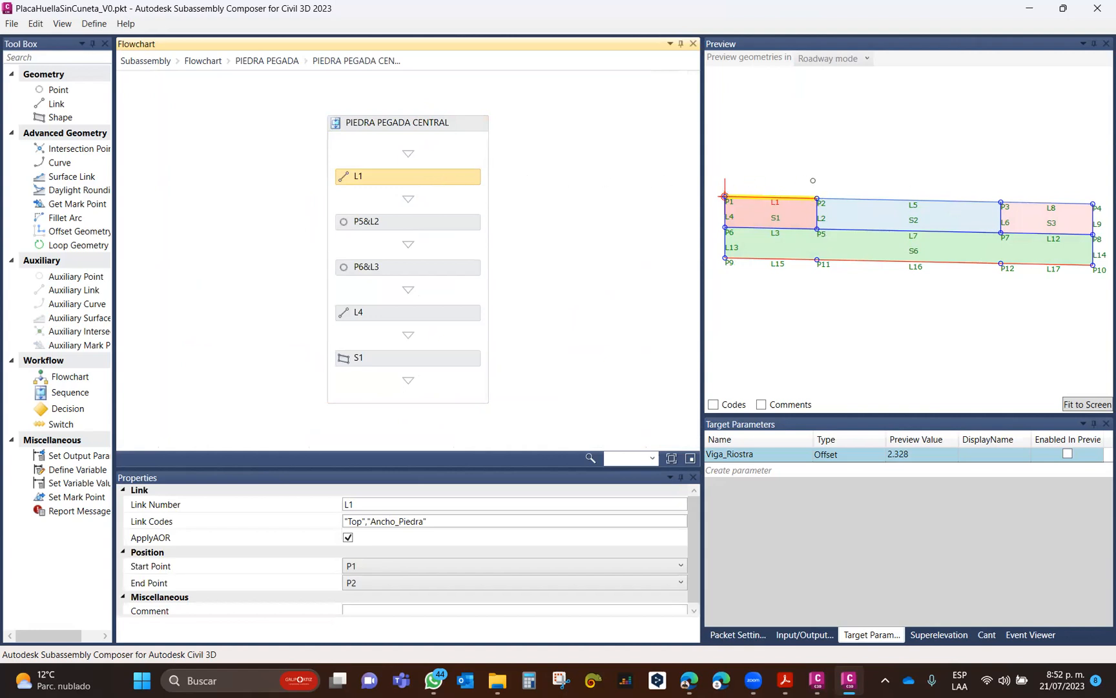
left_click(450, 226)
left_click(424, 267)
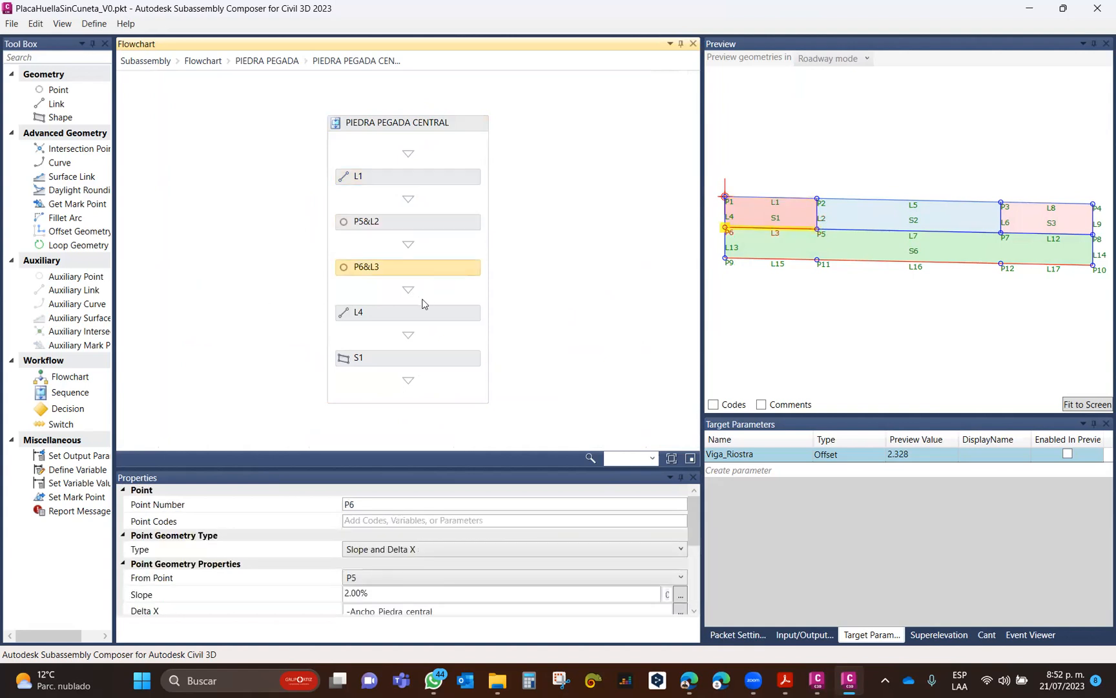
left_click(424, 314)
left_click(413, 360)
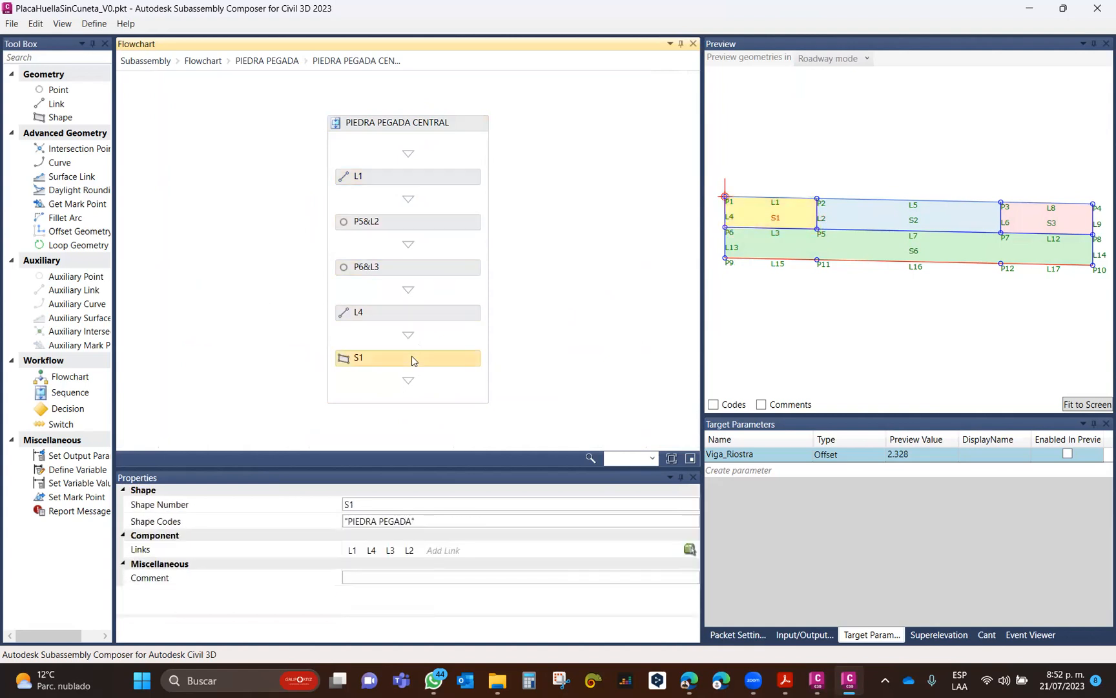
Go back to PIEDRA PEGADA, open the BASE sequence and inspect the properties of P9&L13.
left_click(282, 61)
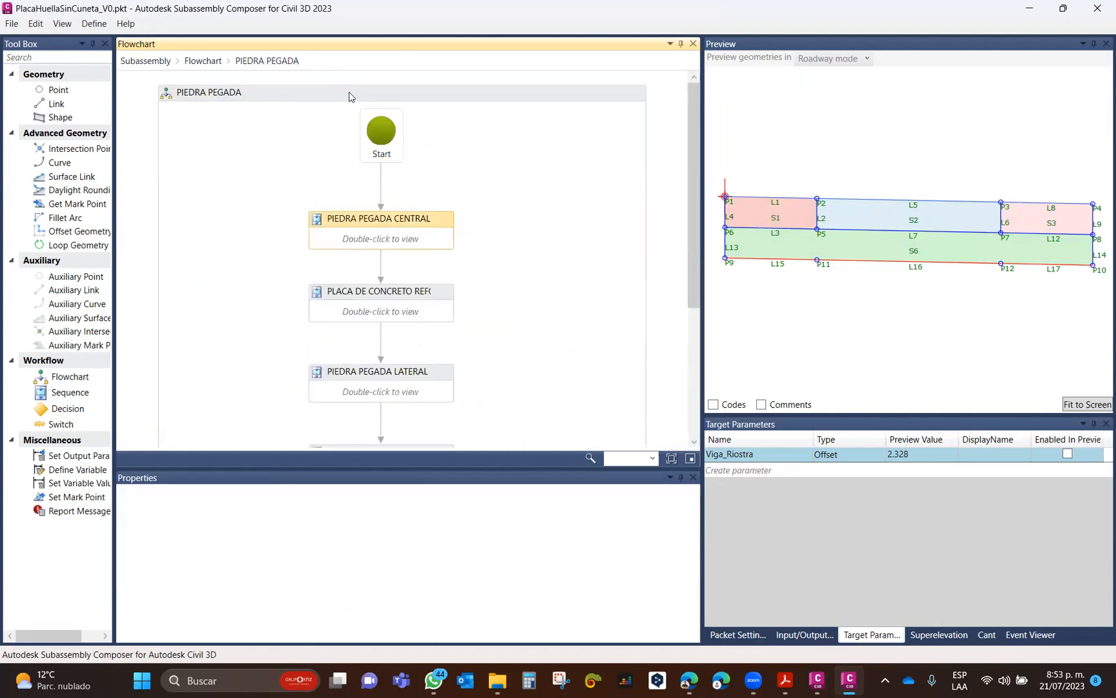
scroll(436, 234, "down", 4)
double_click(415, 287)
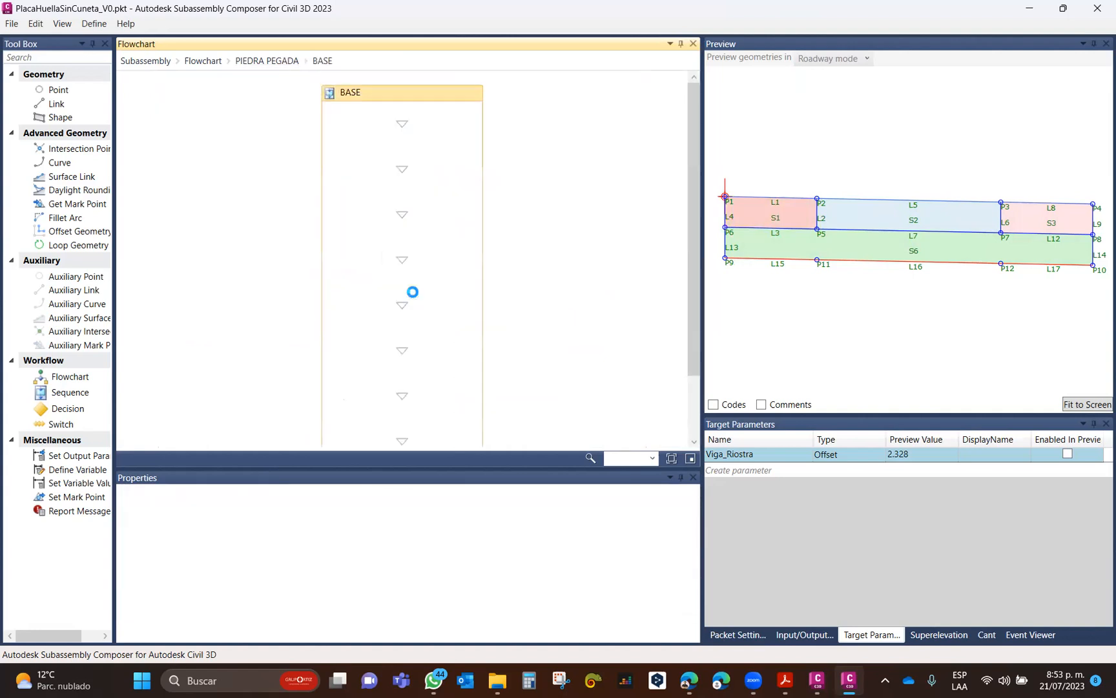
left_click(444, 134)
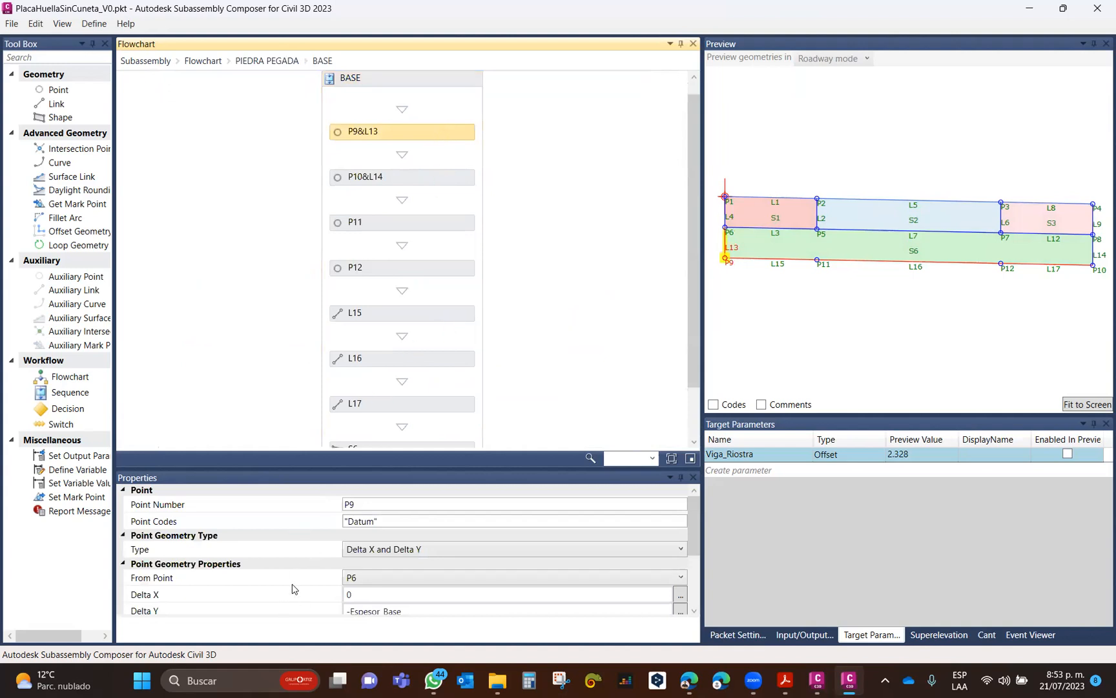
scroll(294, 582, "down", 3)
scroll(295, 584, "up", 3)
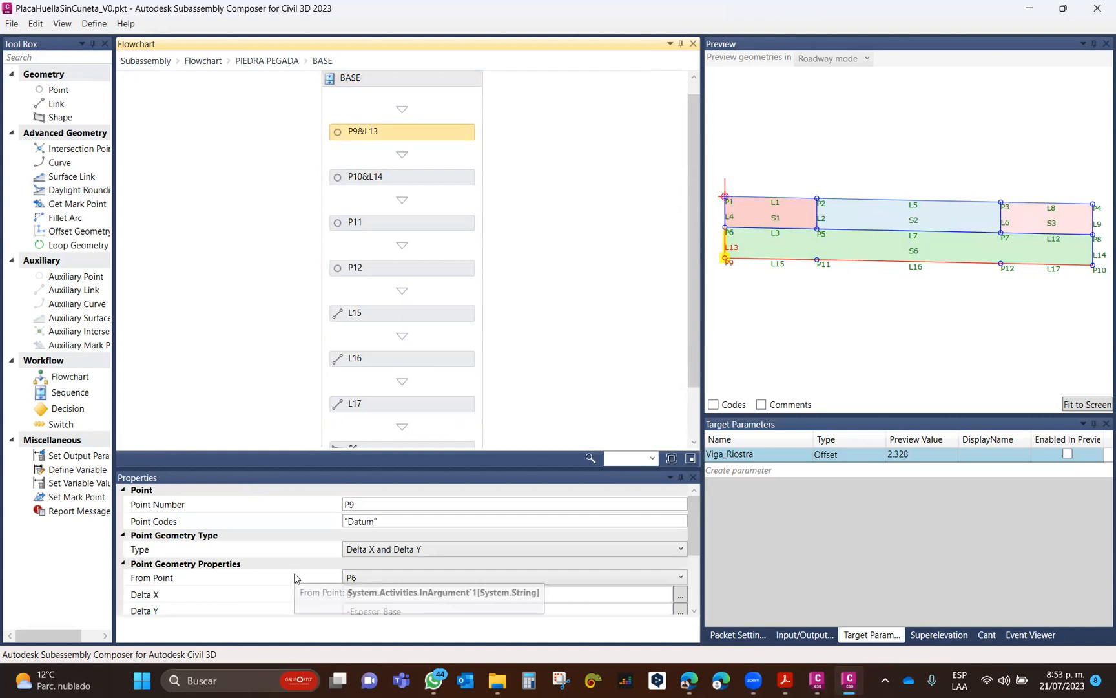
Start appending another code after "Datum" in the point codes of P9, and remove the added comma again.
left_click(384, 520)
left_click(388, 520)
type(",")
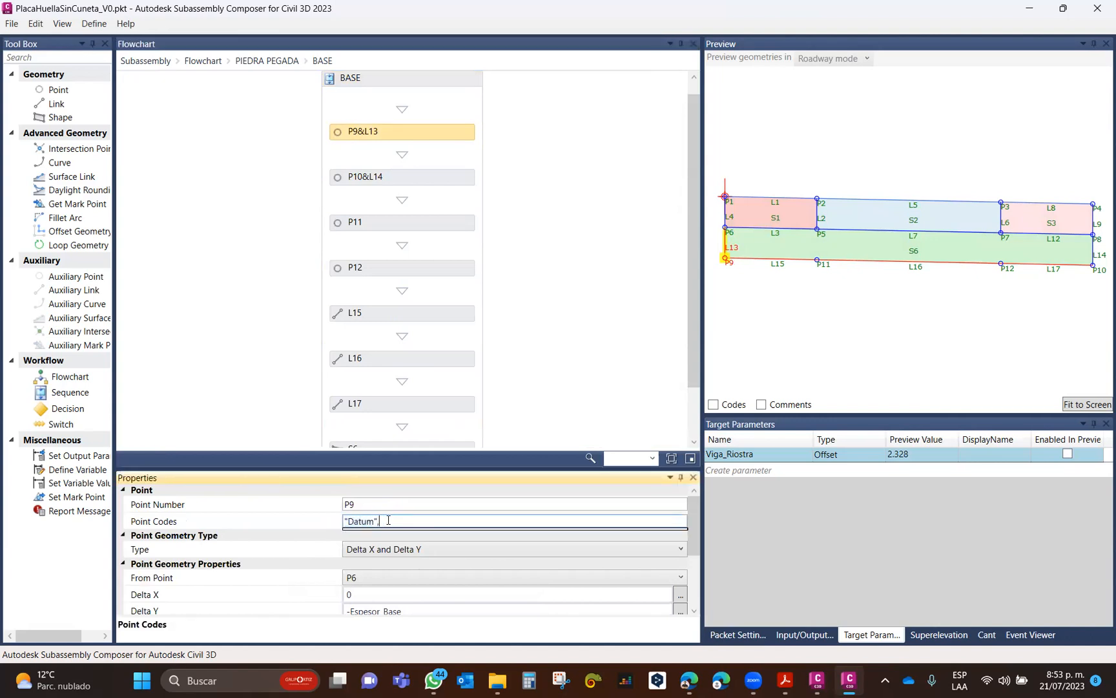
key("BackSpace")
left_click(393, 505)
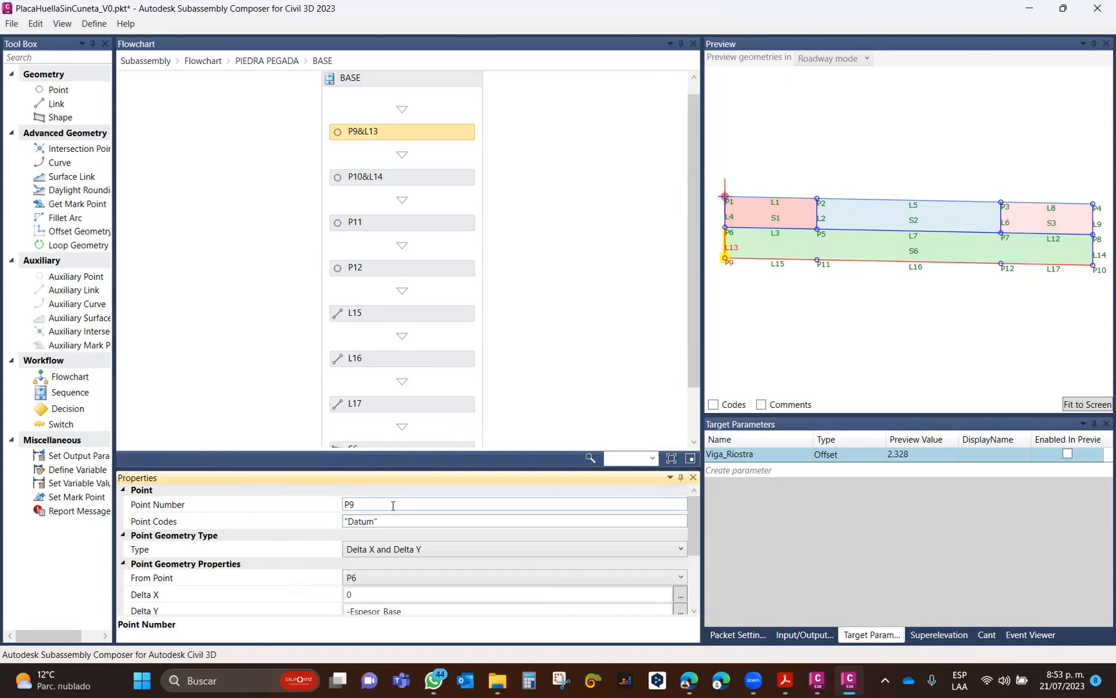
Review the geometry offsets and link settings of point P9.
scroll(320, 551, "down", 2)
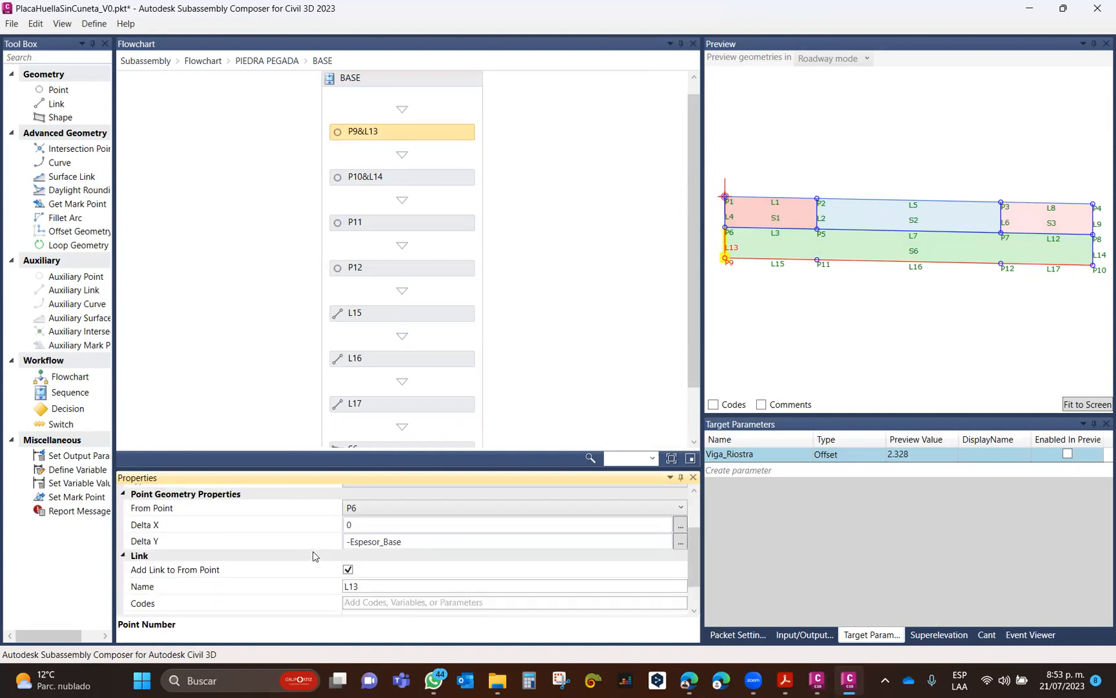
scroll(320, 549, "up", 1)
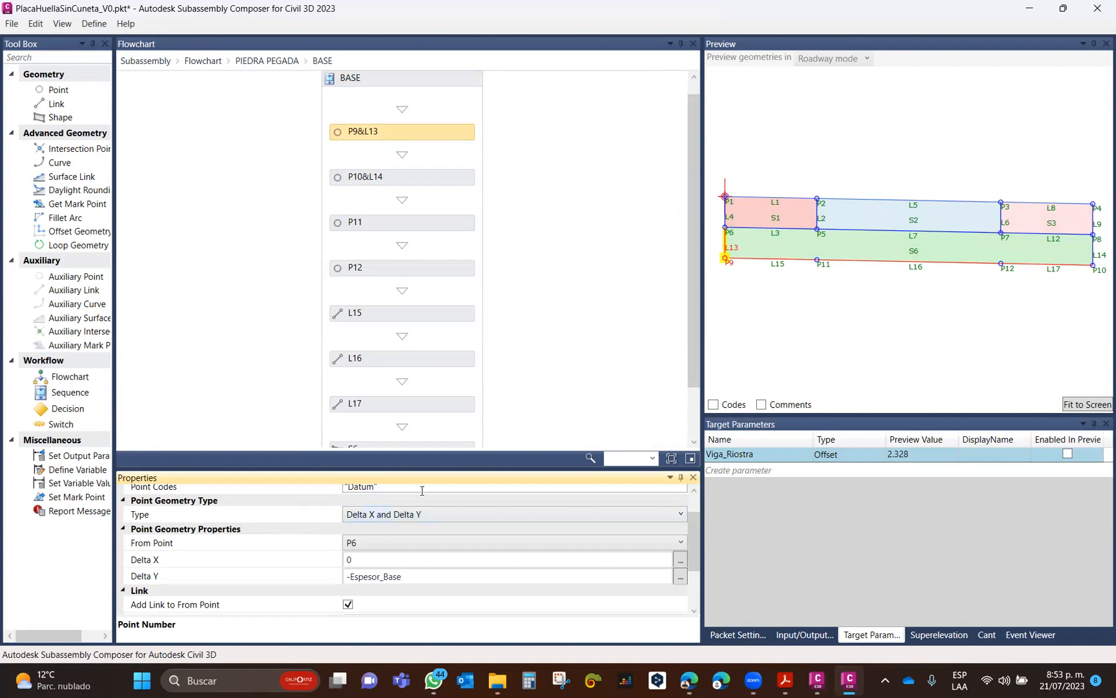
scroll(273, 552, "down", 2)
scroll(272, 565, "up", 3)
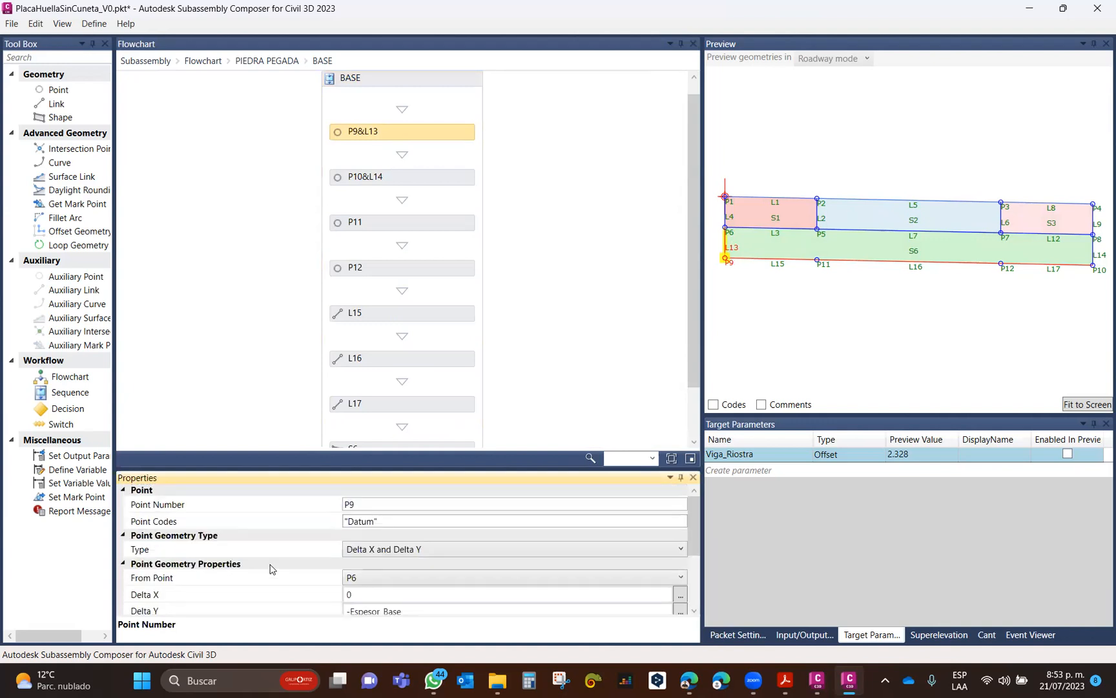
Return to the main flowchart and examine its decision branches to VIGA RIOSTRA and PIEDRA PEGADA alongside the cross-section preview.
left_click(267, 60)
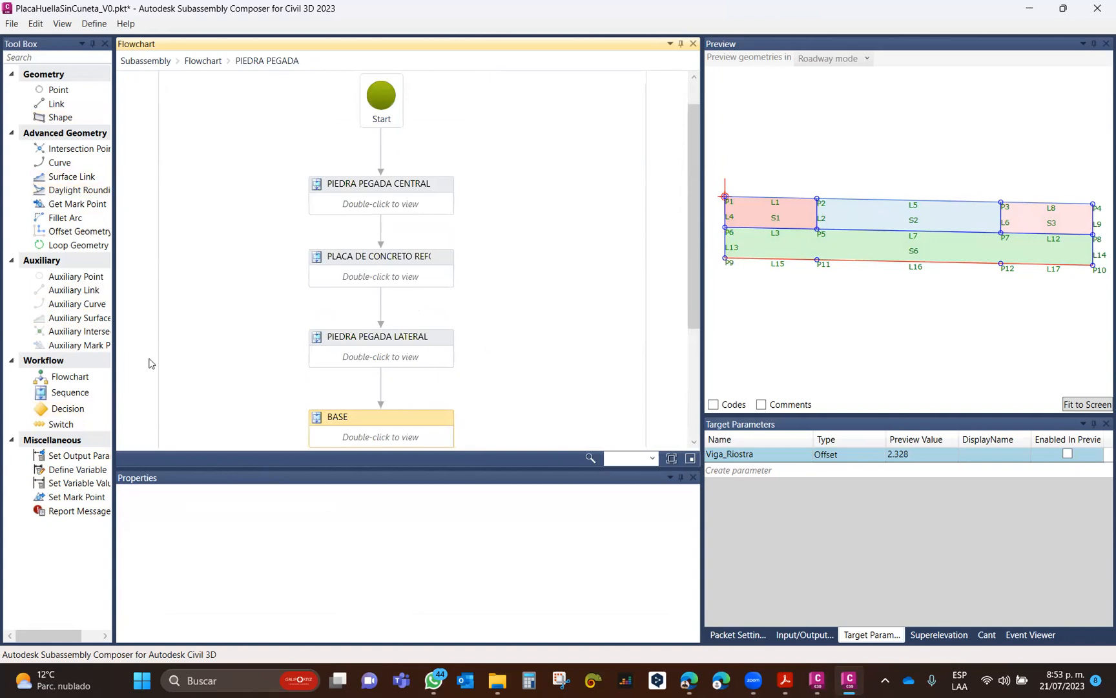
left_click(204, 61)
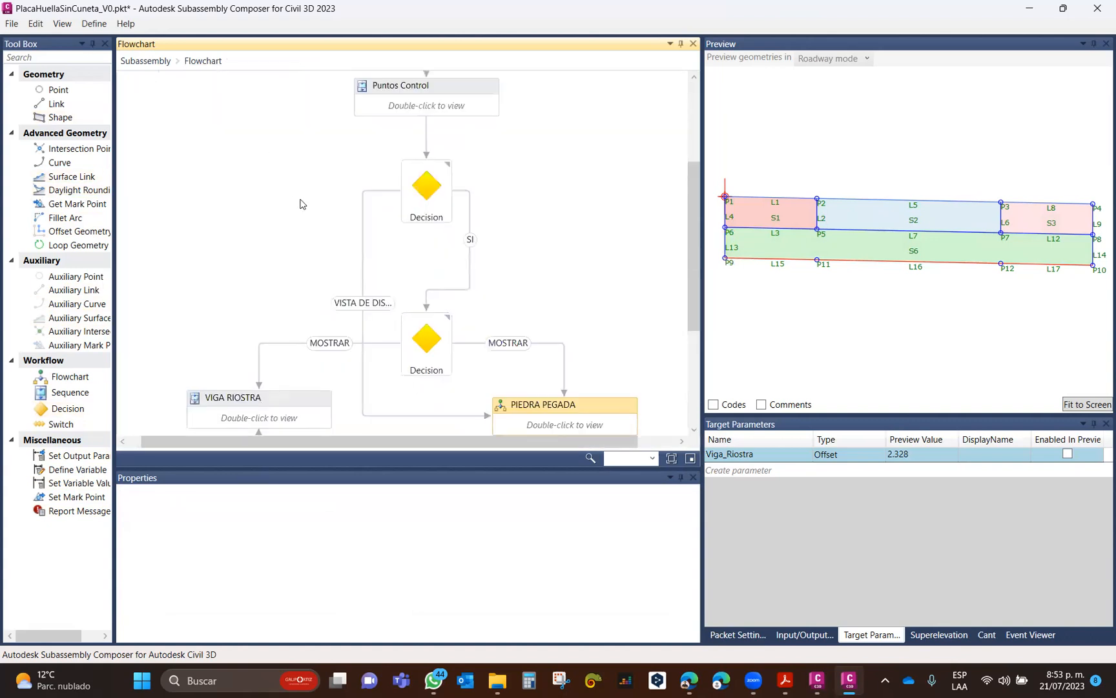
scroll(388, 295, "down", 5)
left_click_drag(868, 313, 850, 313)
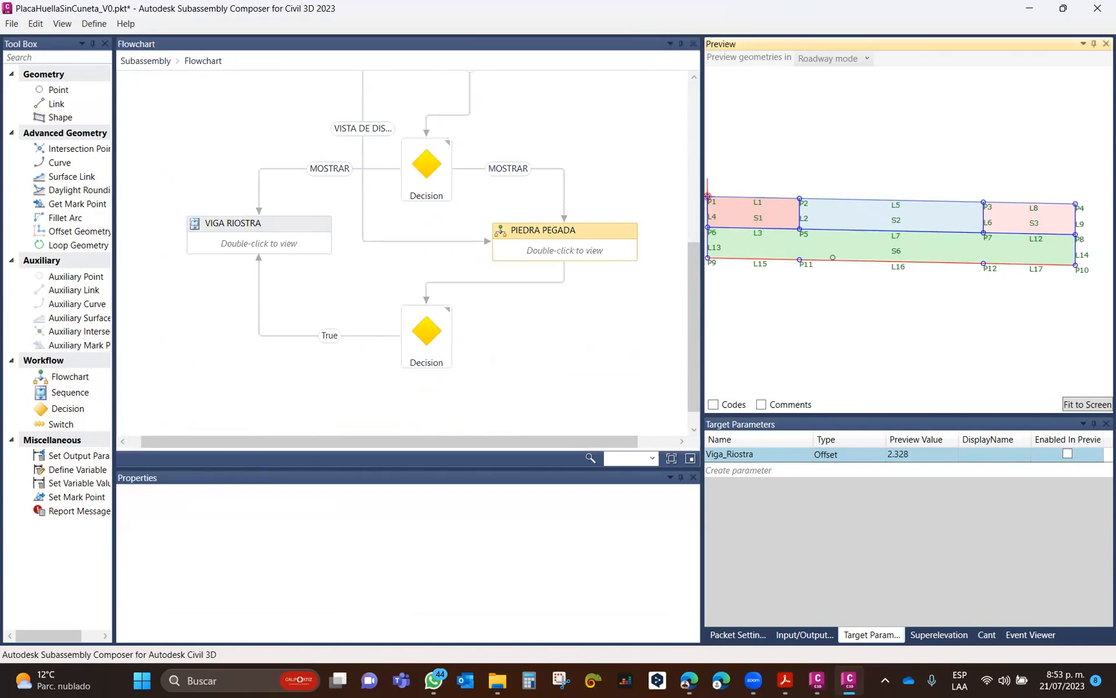
left_click_drag(745, 270, 785, 306)
scroll(835, 296, "down", 1)
left_click_drag(779, 246, 747, 244)
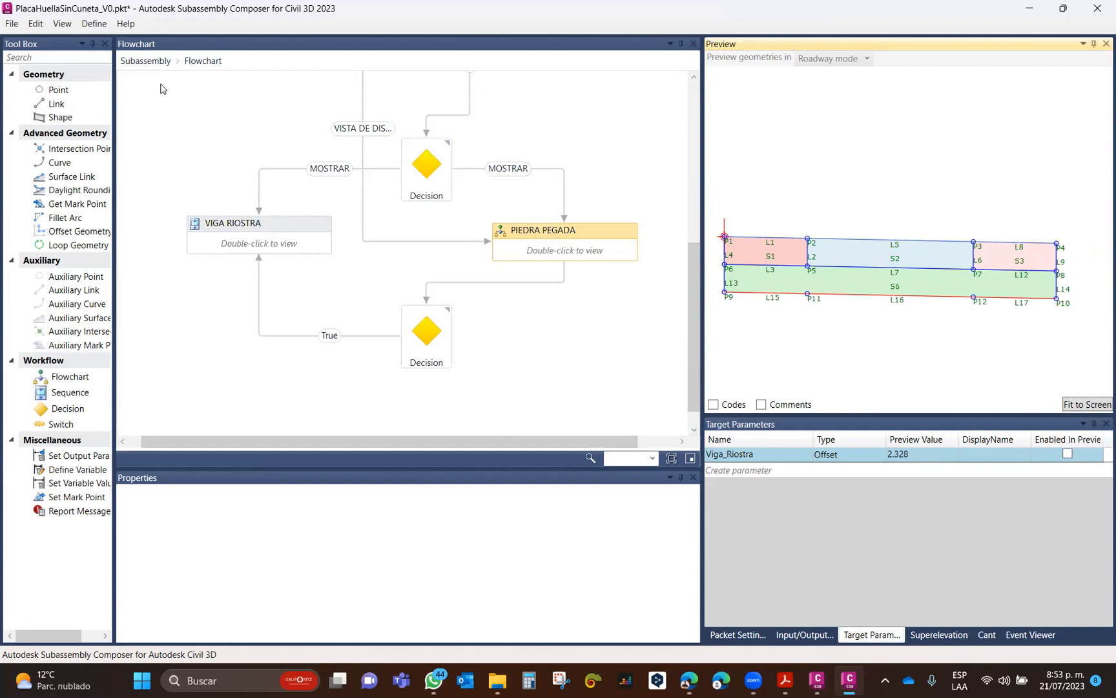
Open Cuneta_v1.2.pkt from the Ejercicio folder without saving the current file's changes, and review its flowchart.
left_click(15, 27)
left_click(53, 60)
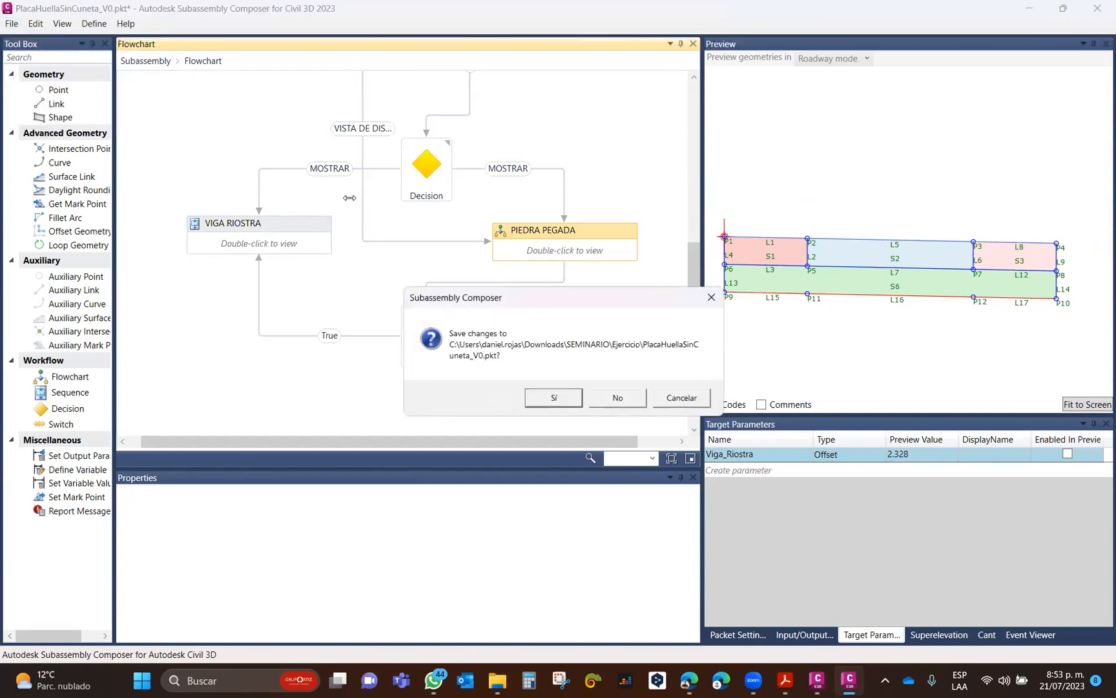
left_click(610, 395)
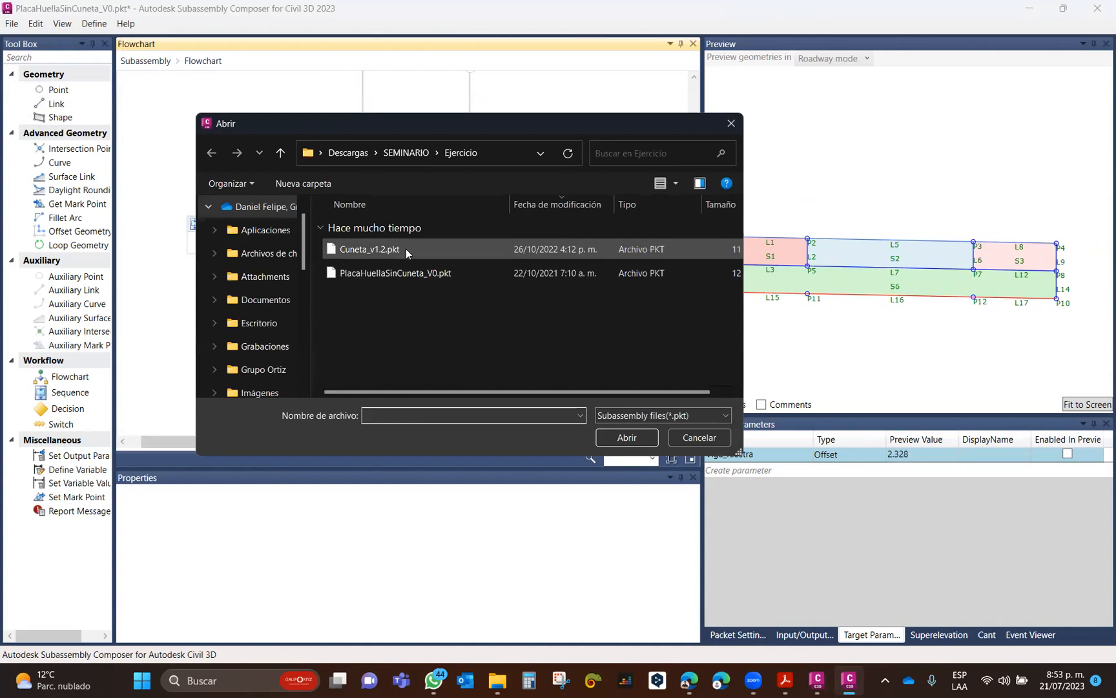
double_click(405, 248)
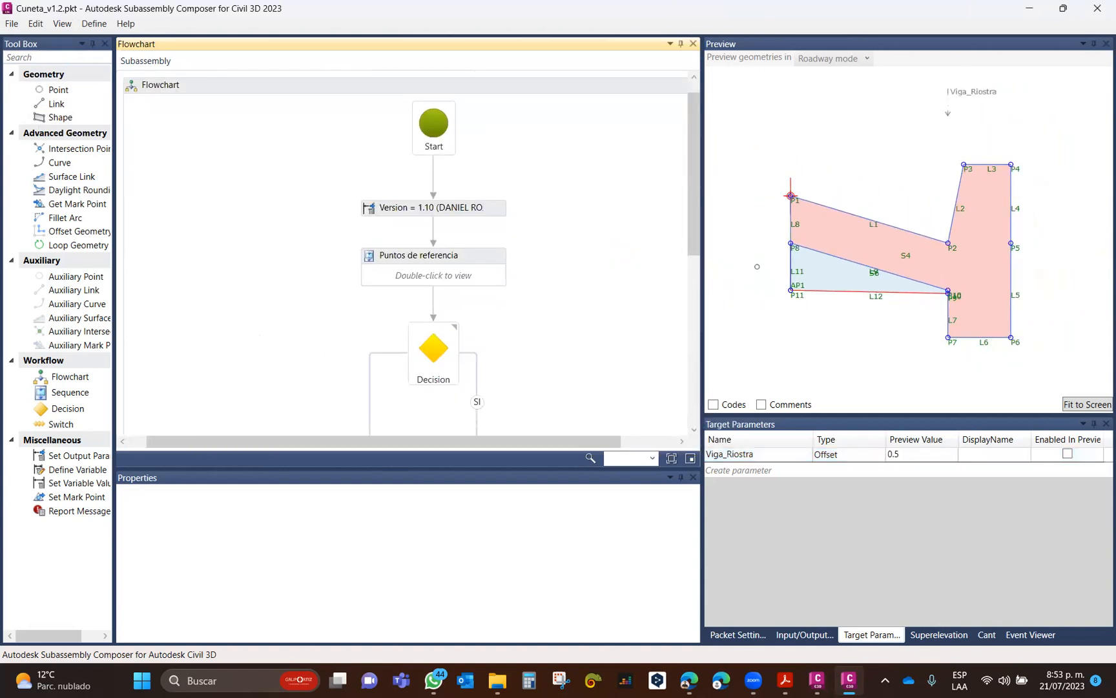
scroll(444, 302, "down", 5)
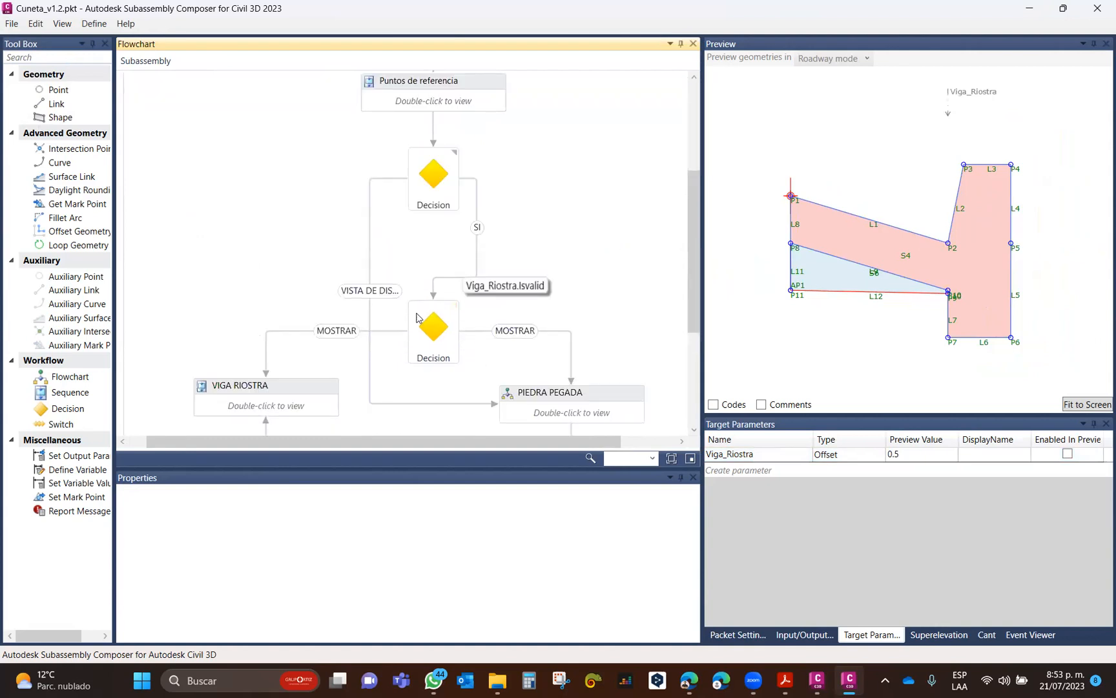
scroll(430, 274, "down", 3)
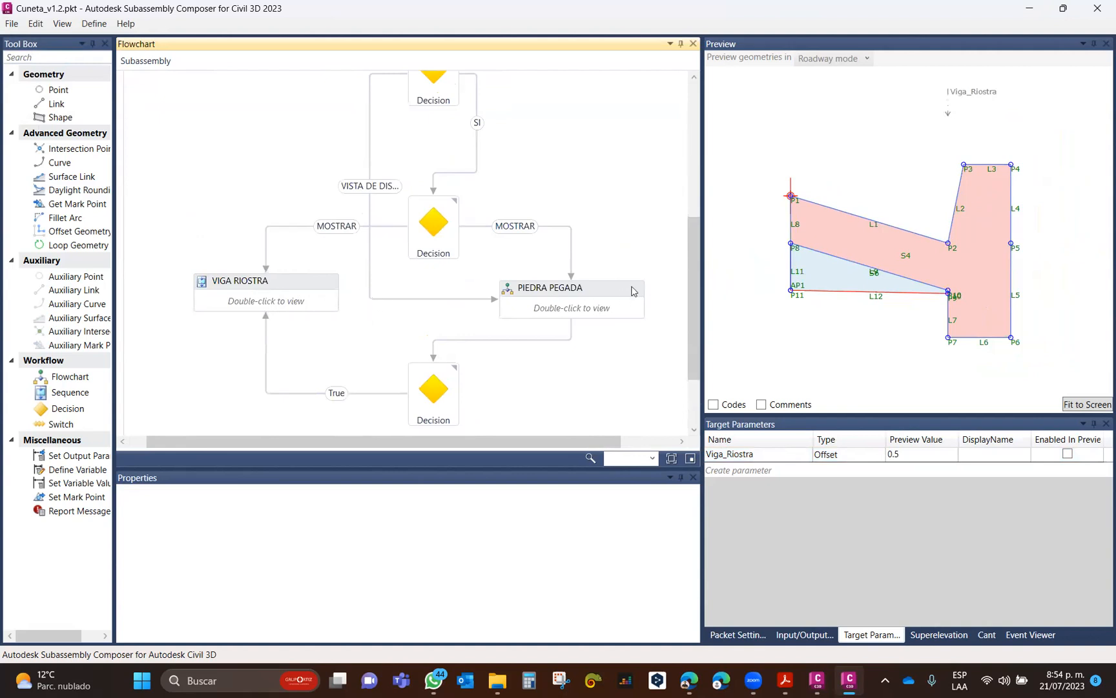
scroll(546, 306, "down", 1)
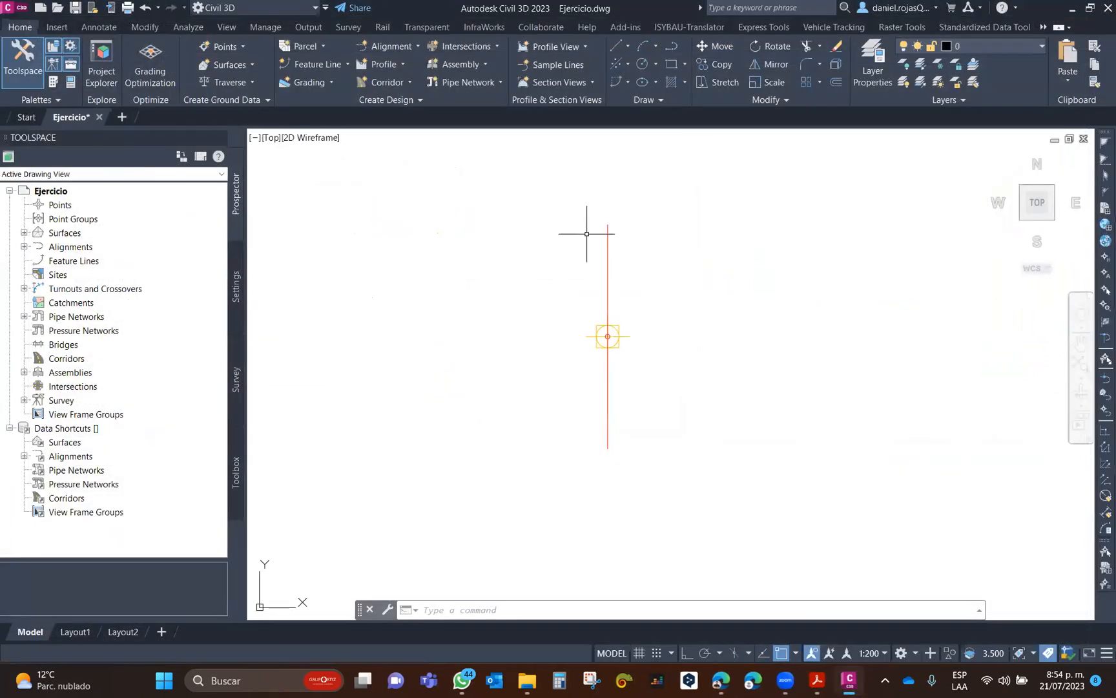
Close Subassembly Composer to return to Civil 3D, show the Civil Metric Subassemblies tool palettes beside the assembly and enlarge them.
left_click(1097, 8)
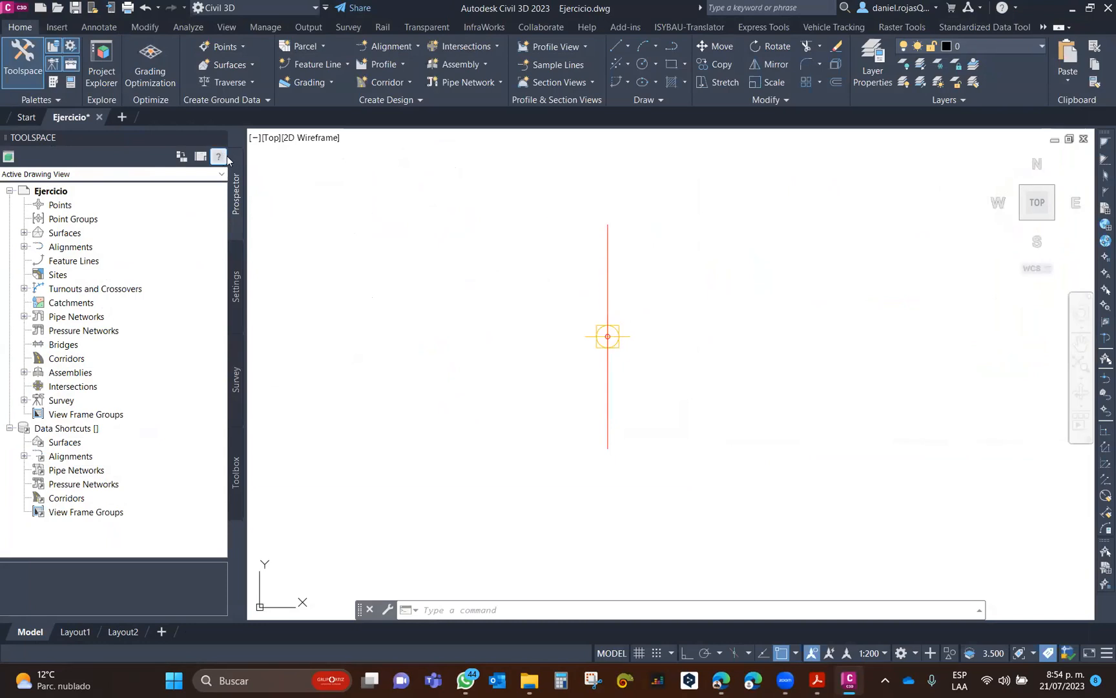
left_click(54, 83)
mouse_move(8, 407)
left_mouse_down()
mouse_move(275, 394)
mouse_move(934, 278)
mouse_move(896, 326)
left_mouse_up()
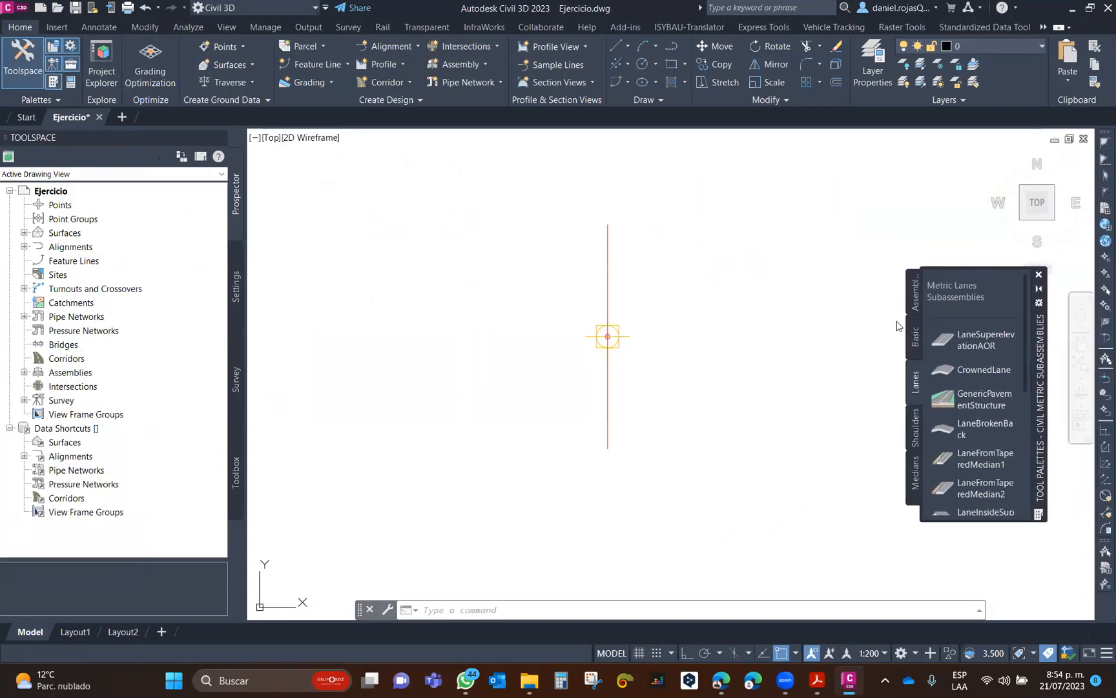
left_click(52, 83)
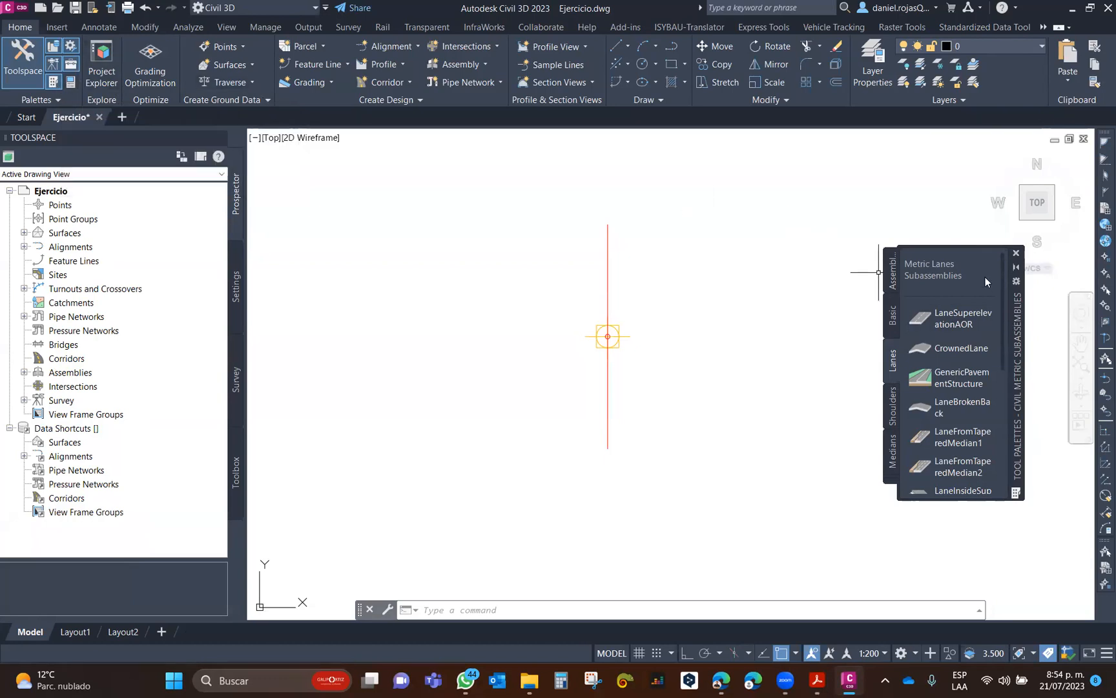
left_click_drag(1016, 410, 840, 361)
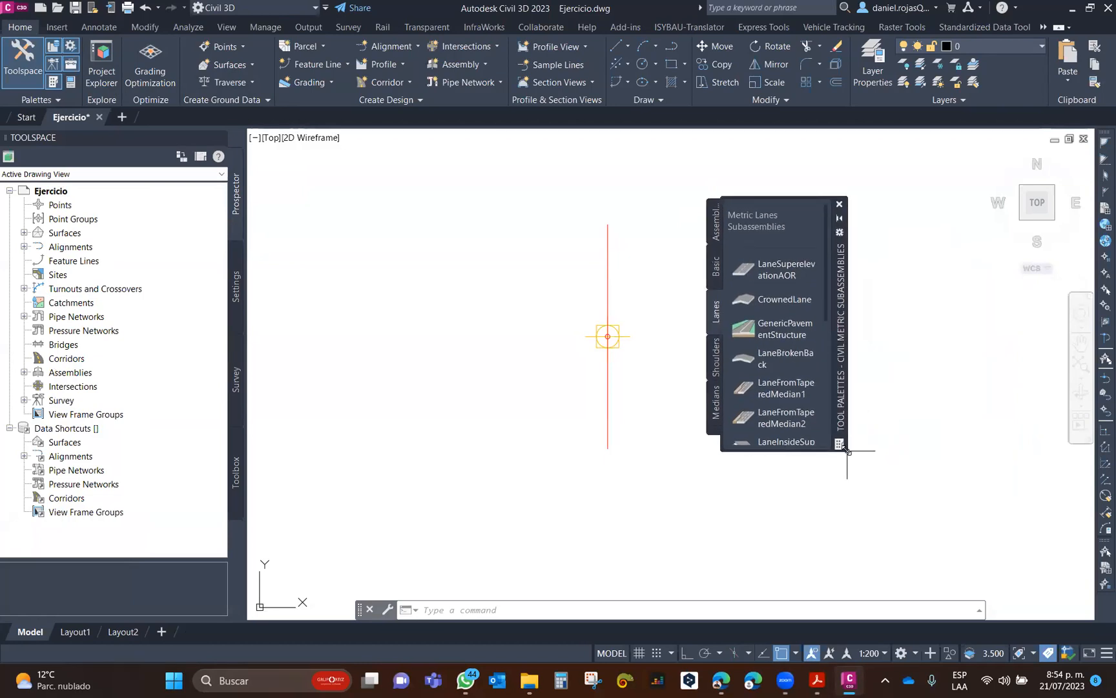
left_click_drag(847, 450, 940, 597)
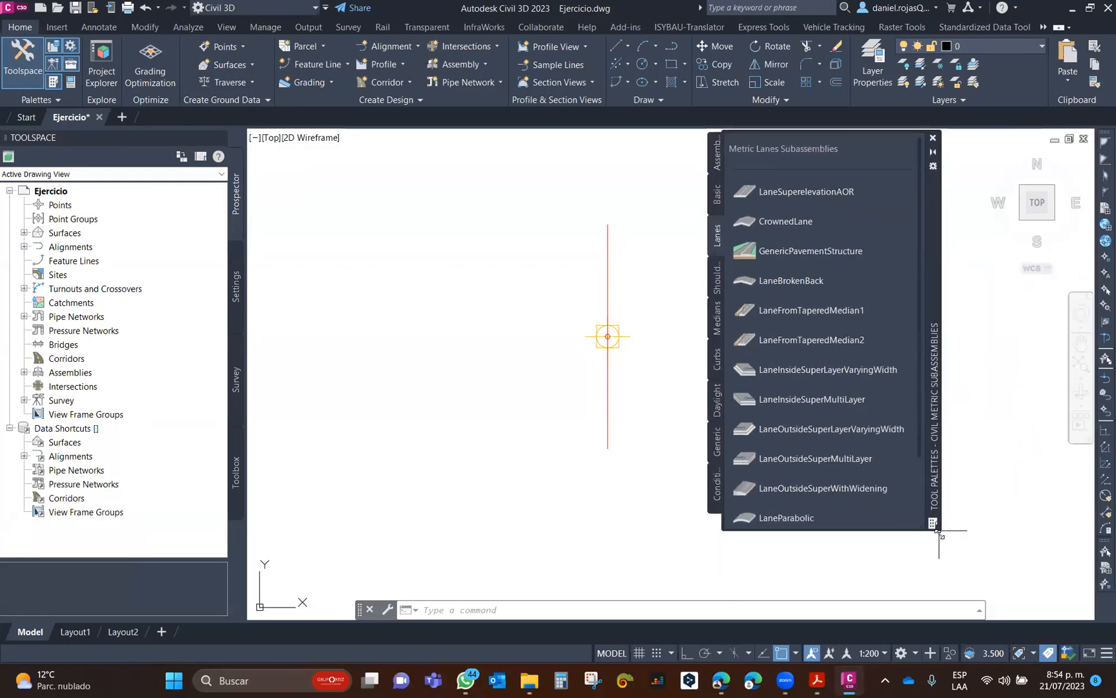
left_click_drag(938, 531, 947, 571)
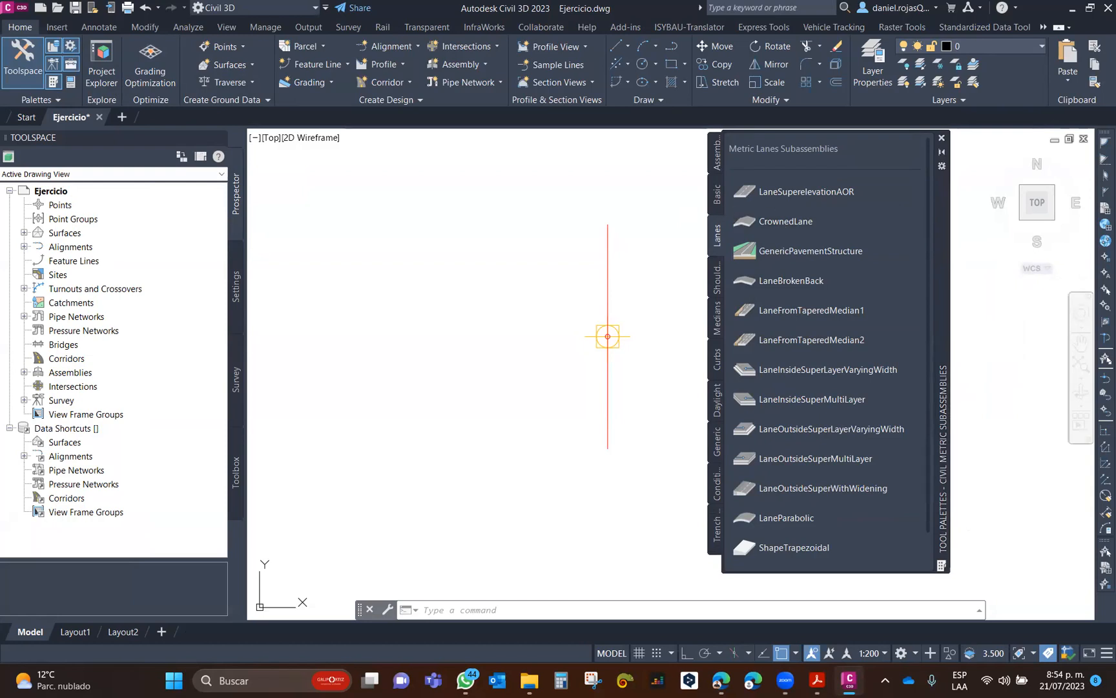
Create a new tool palette named Personalizados after the Lanes palette.
right_click(712, 231)
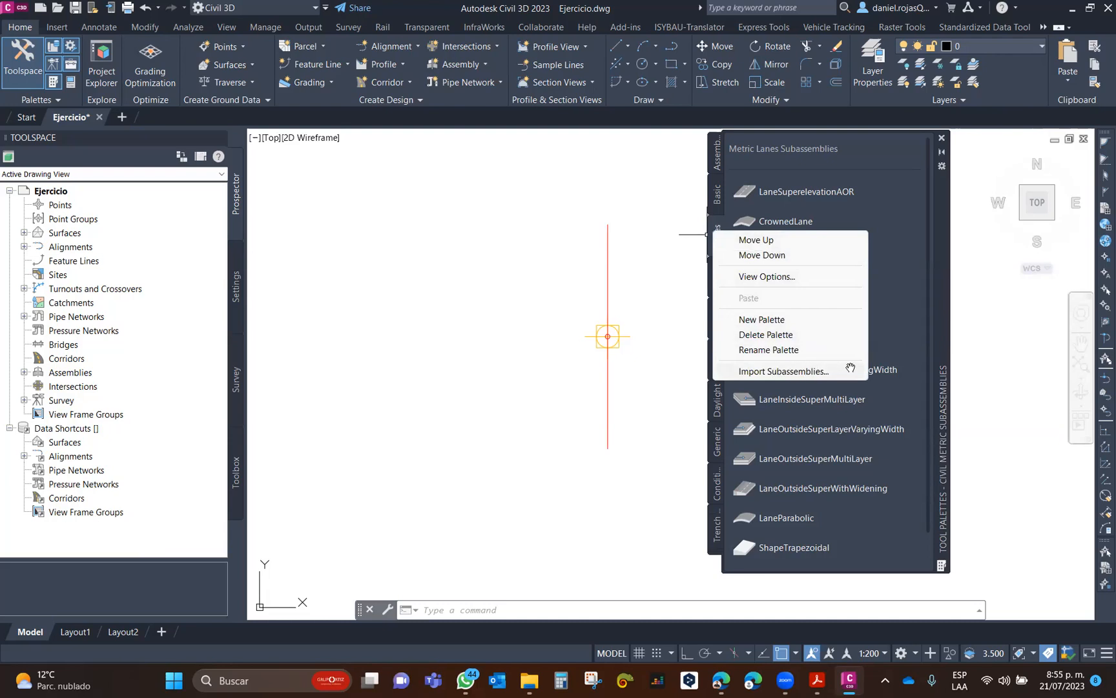
left_click(775, 320)
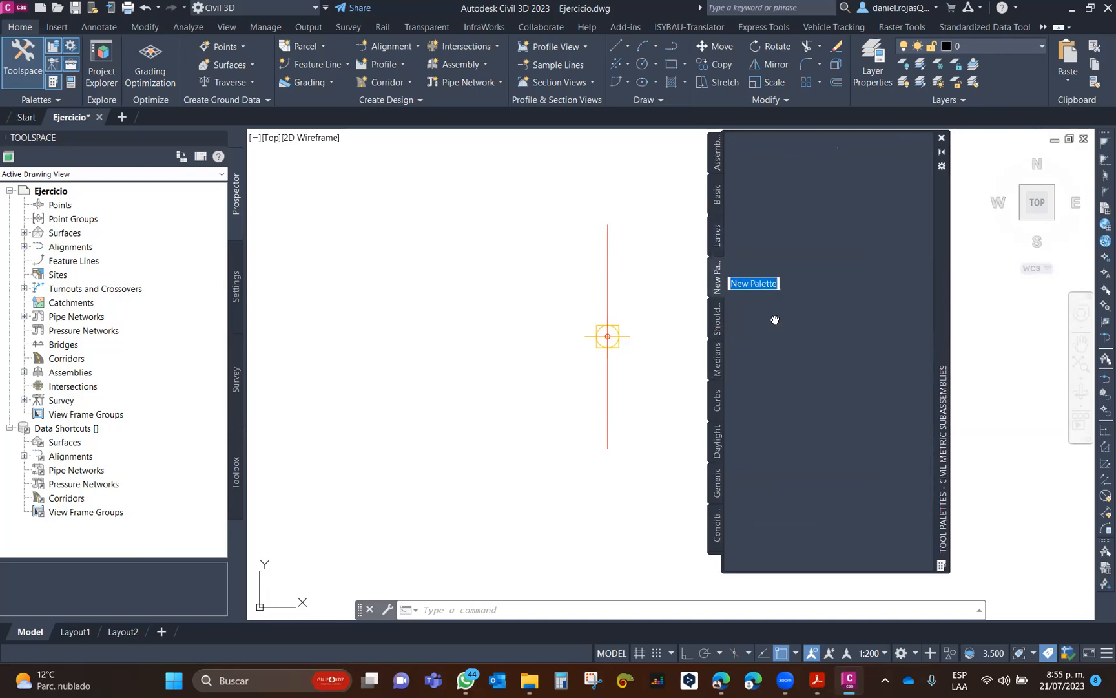
type("Personalizado")
key("Return")
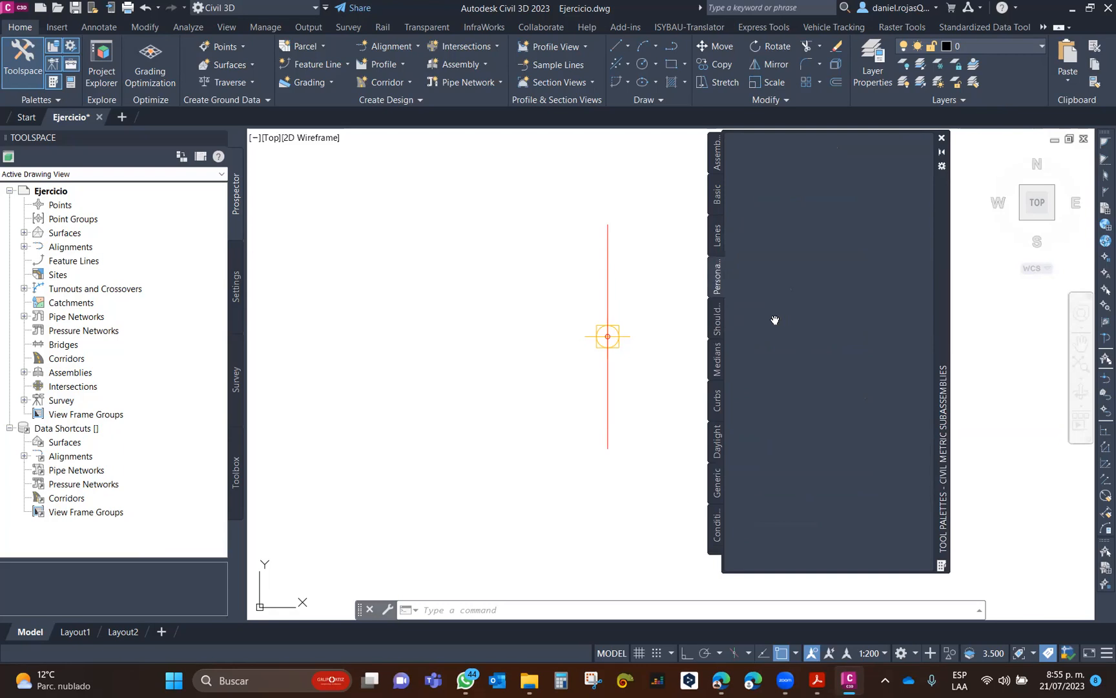
Import Cuneta_v1.2.pkt and PlacaHuellaSinCuneta_V0.pkt from Descargas > SEMINARIO > Ejercicio into the Personalizados tool palette.
right_click(716, 282)
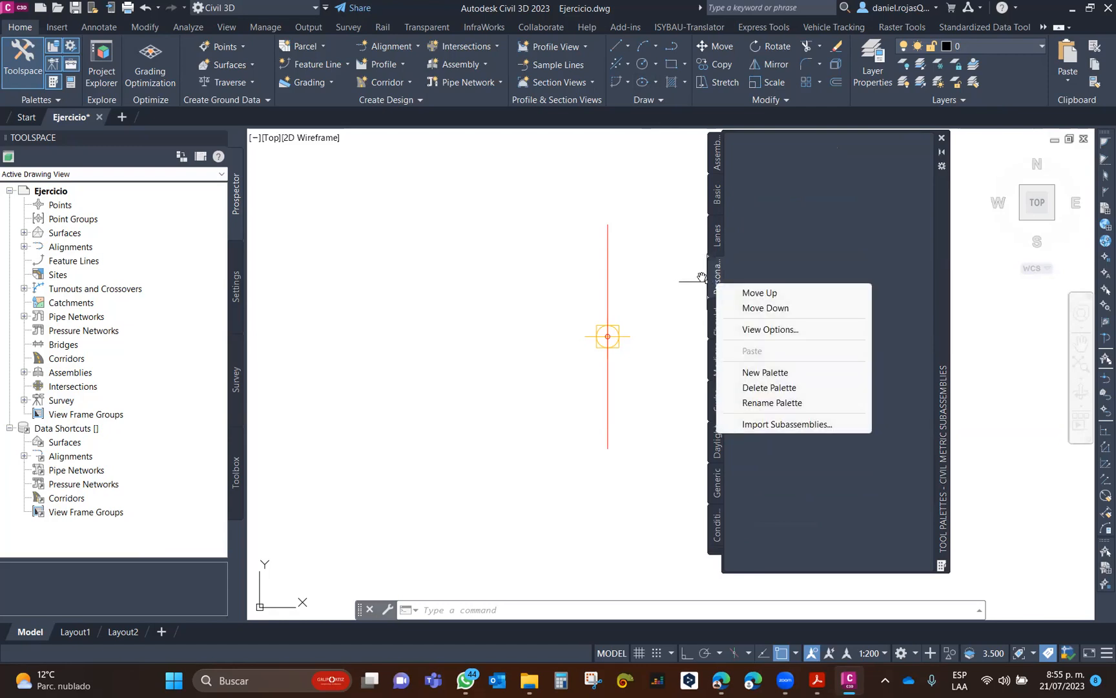
left_click(788, 424)
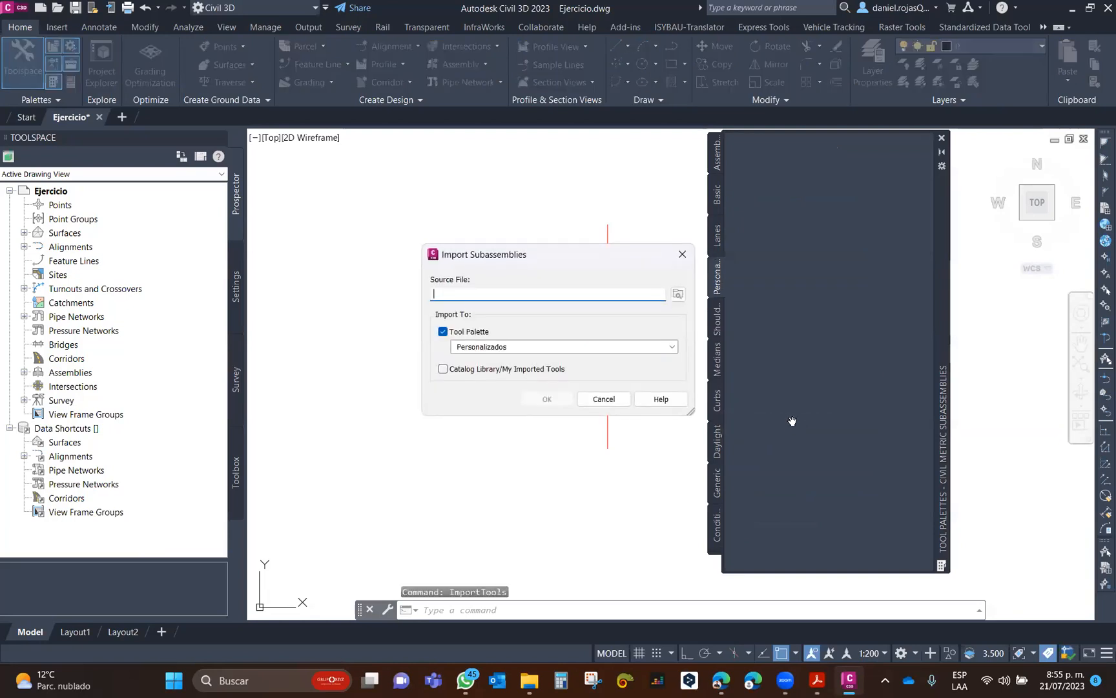
left_click(678, 296)
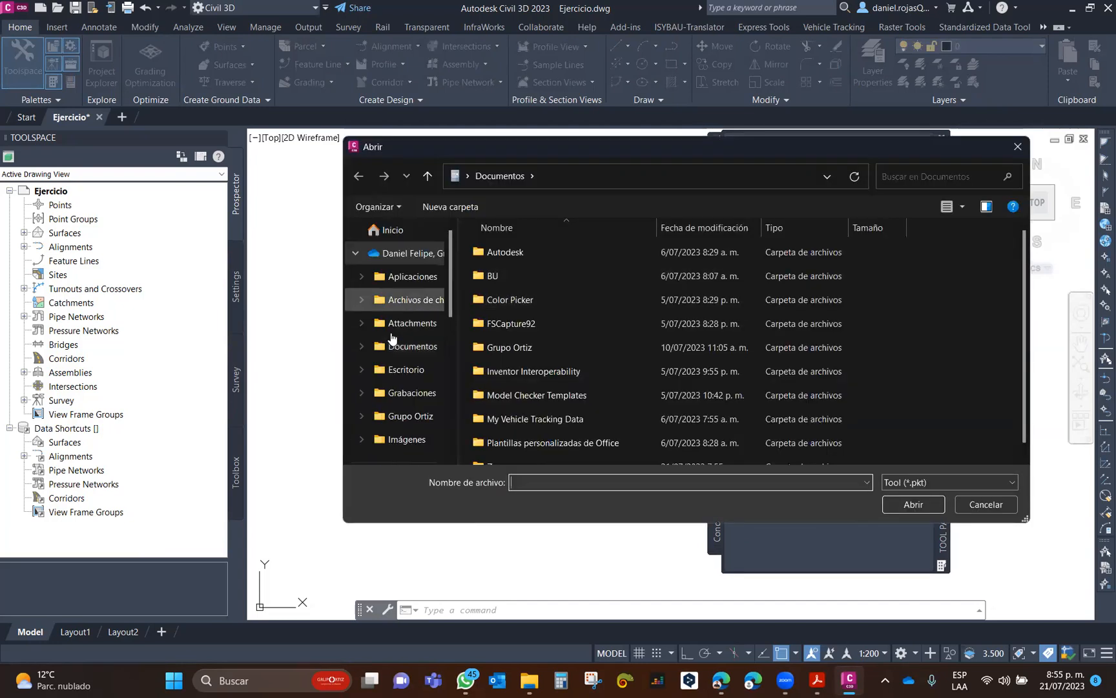
scroll(379, 336, "down", 3)
left_click(407, 369)
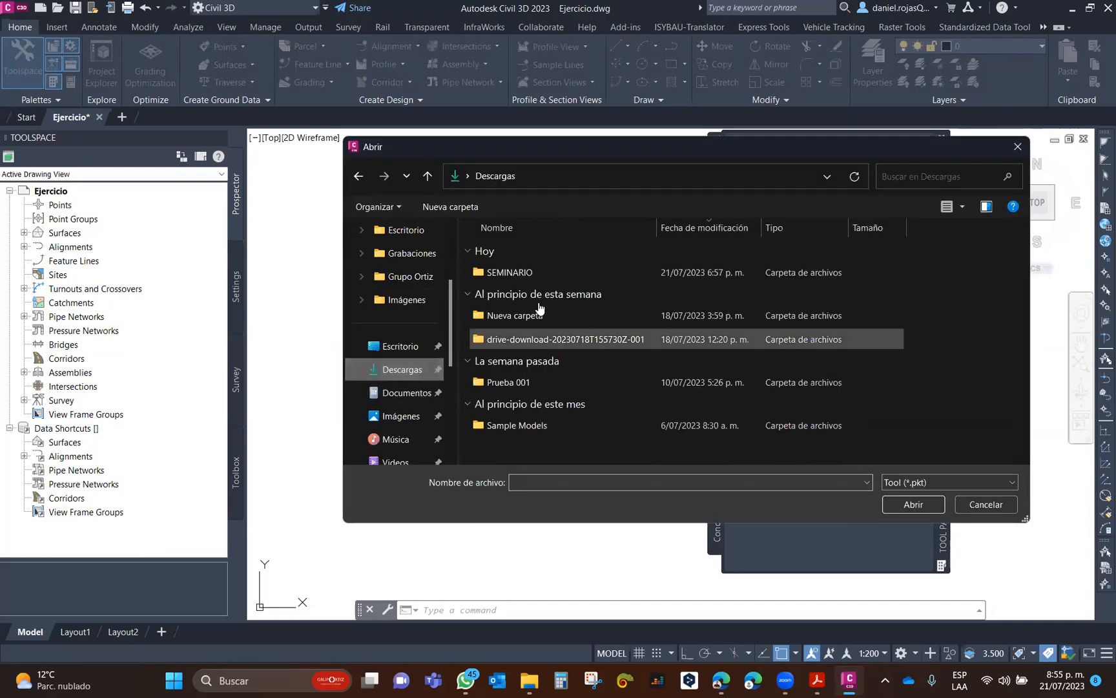
double_click(546, 272)
double_click(543, 277)
left_click_drag(607, 343, 539, 270)
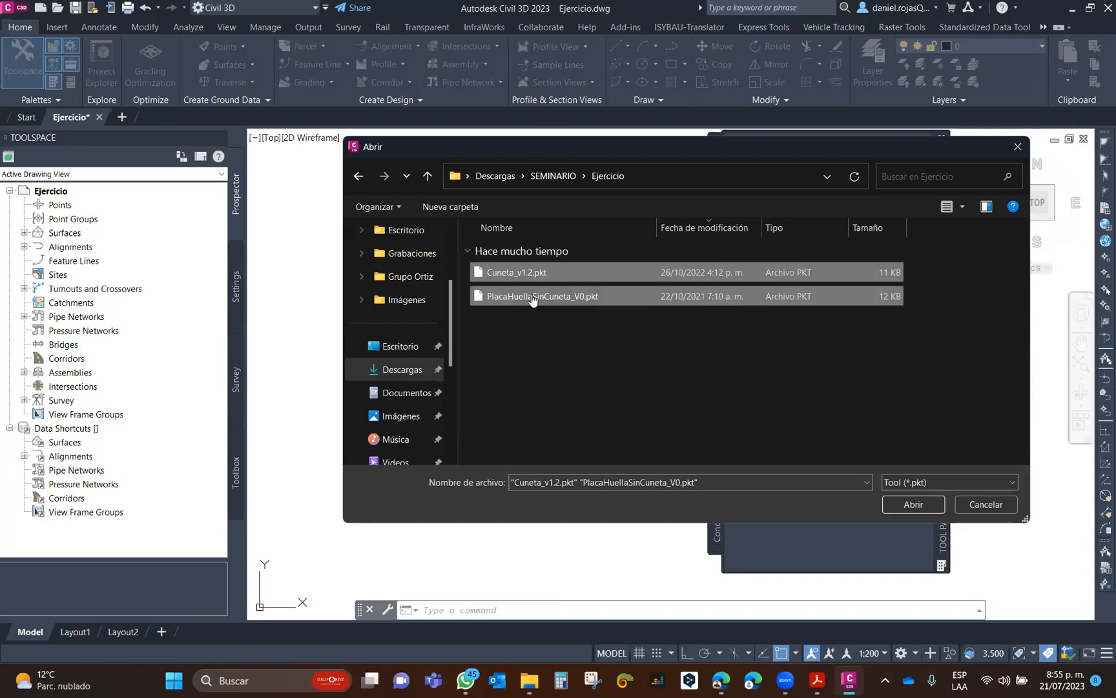
left_click(928, 502)
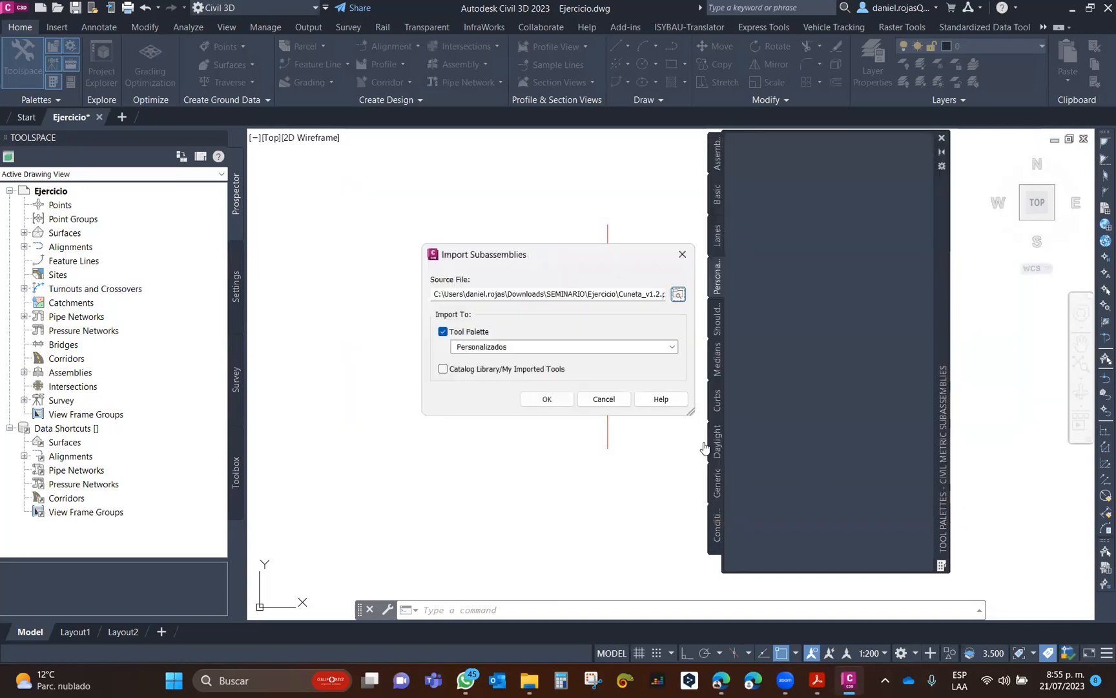
left_click(548, 399)
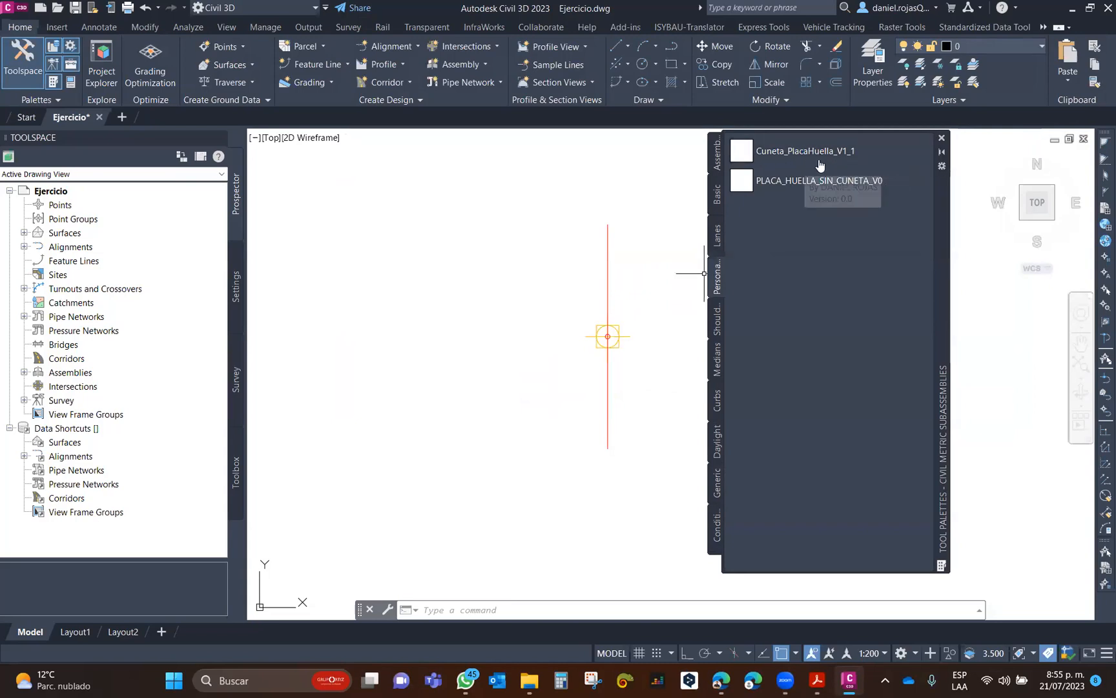
Start inserting the PLACA_HUELLA_SIN_CUNETA_V0 subassembly and set its superelevation to Left Outside Lane Slope.
scroll(550, 257, "down", 2)
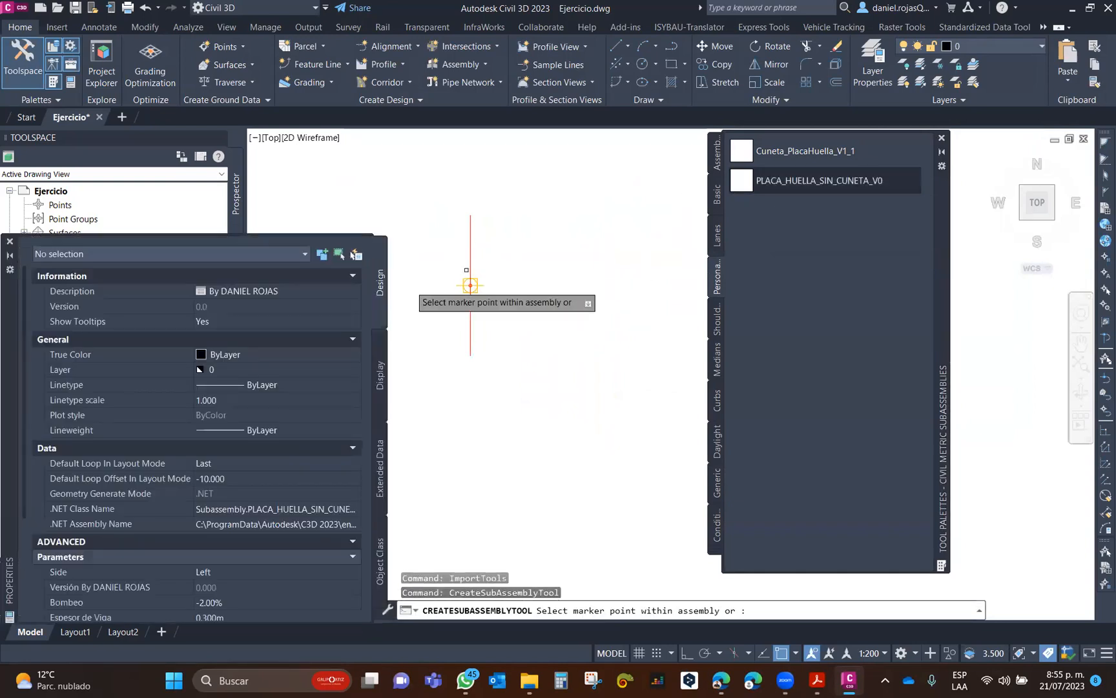
scroll(245, 473, "down", 3)
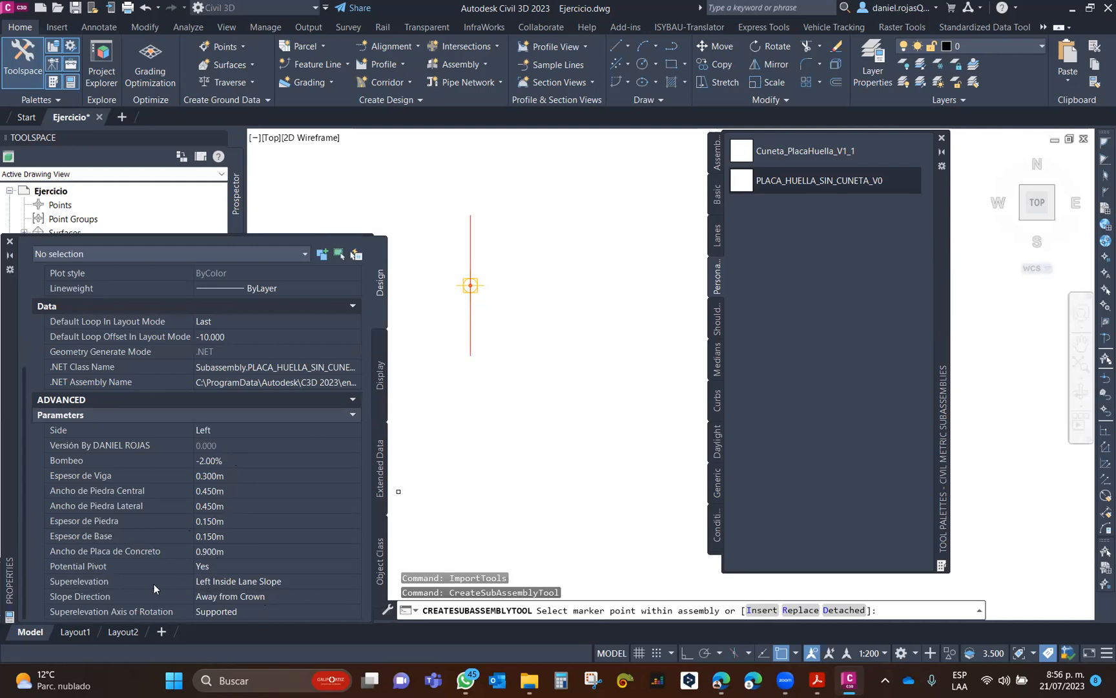
left_click(242, 583)
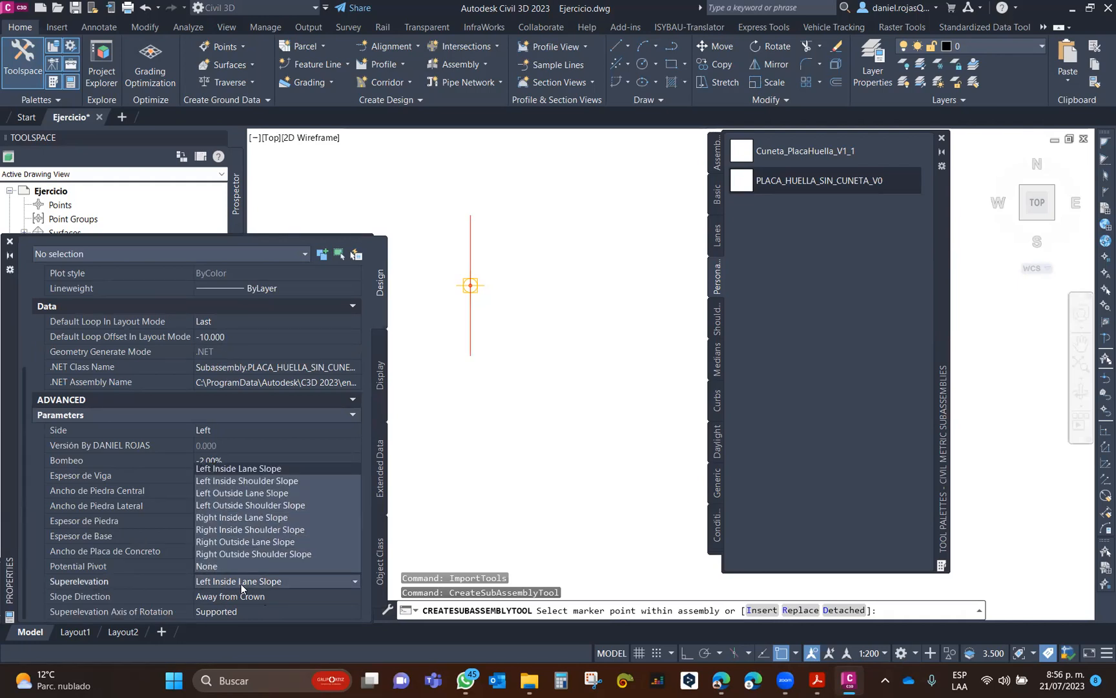
left_click(278, 504)
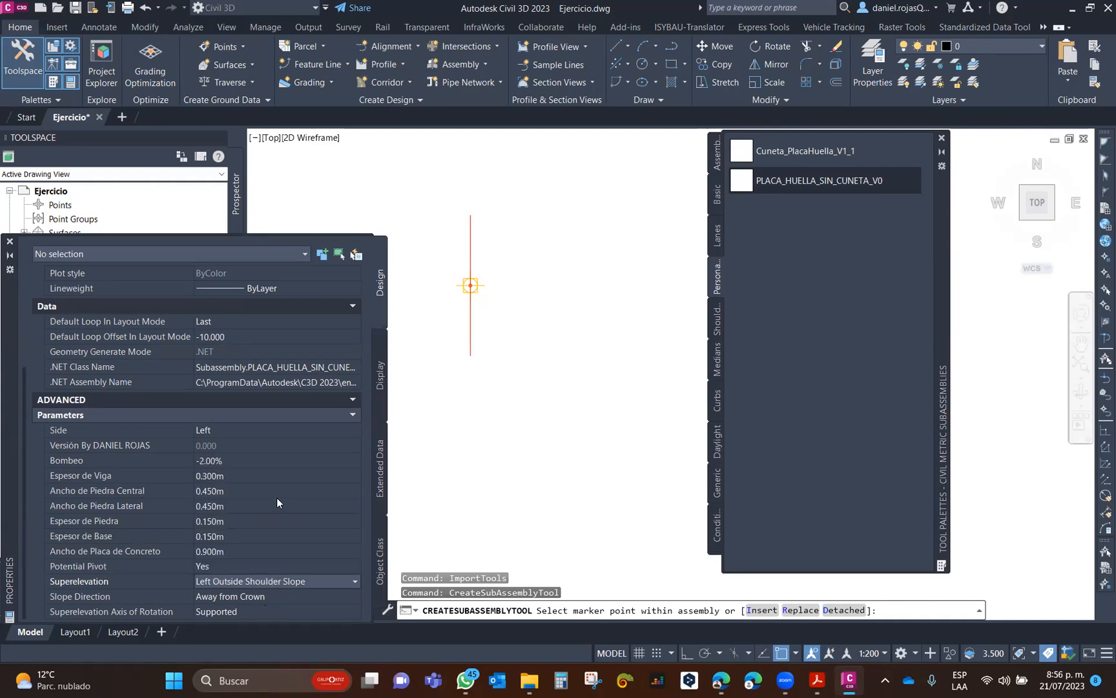
left_click(245, 579)
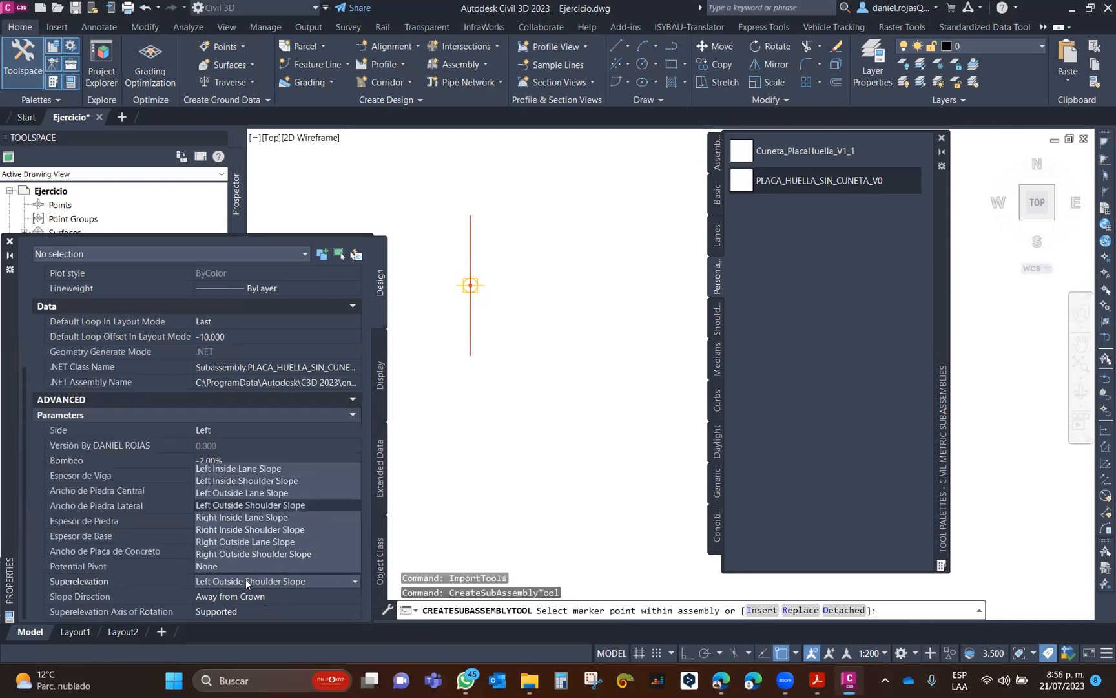
left_click(275, 494)
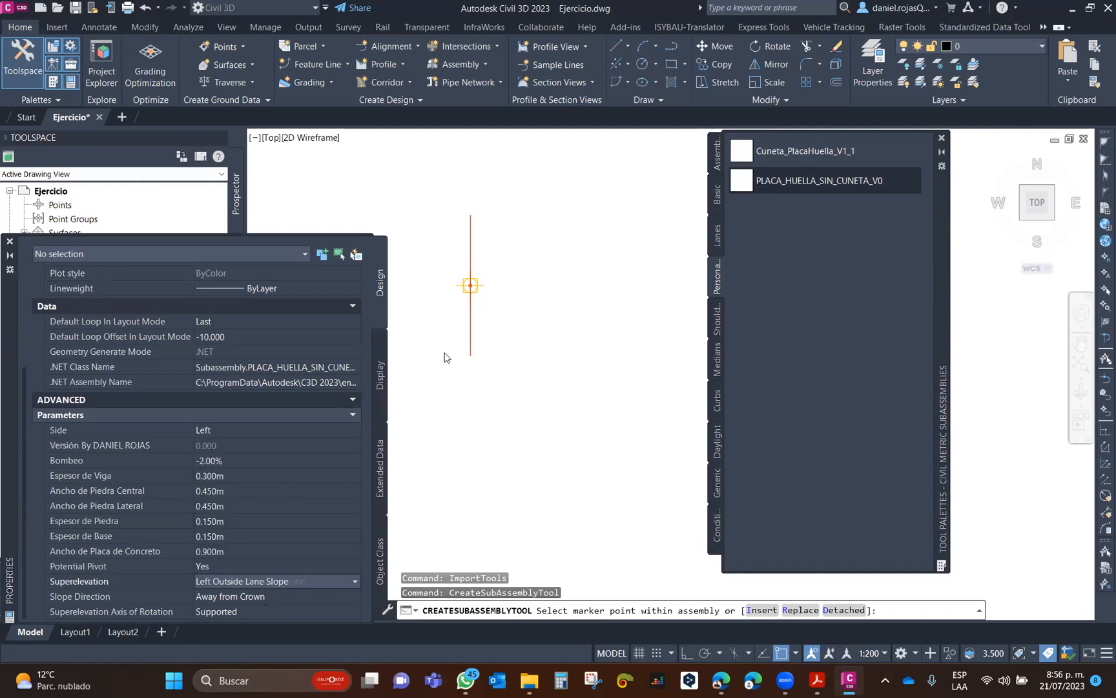
Attach the left-side PLACA_HUELLA_SIN_CUNETA_V0 subassembly to the assembly's baseline marker and check its geometry.
left_click(469, 284)
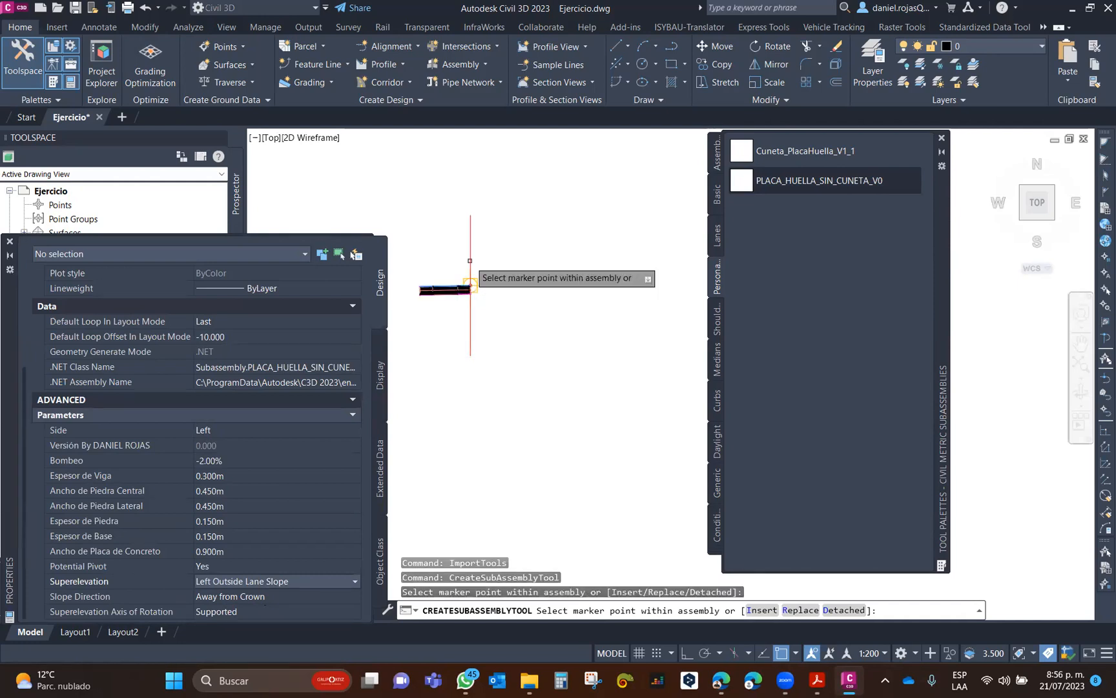
scroll(470, 284, "up", 5)
scroll(591, 321, "down", 3)
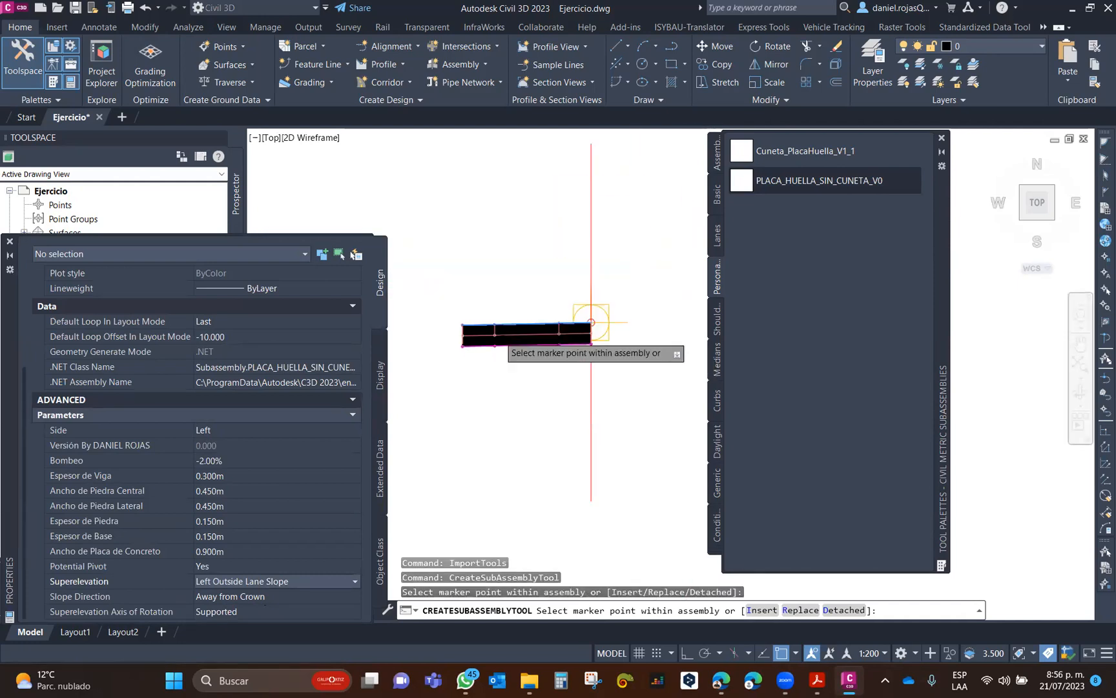
scroll(591, 322, "up", 4)
scroll(620, 272, "down", 2)
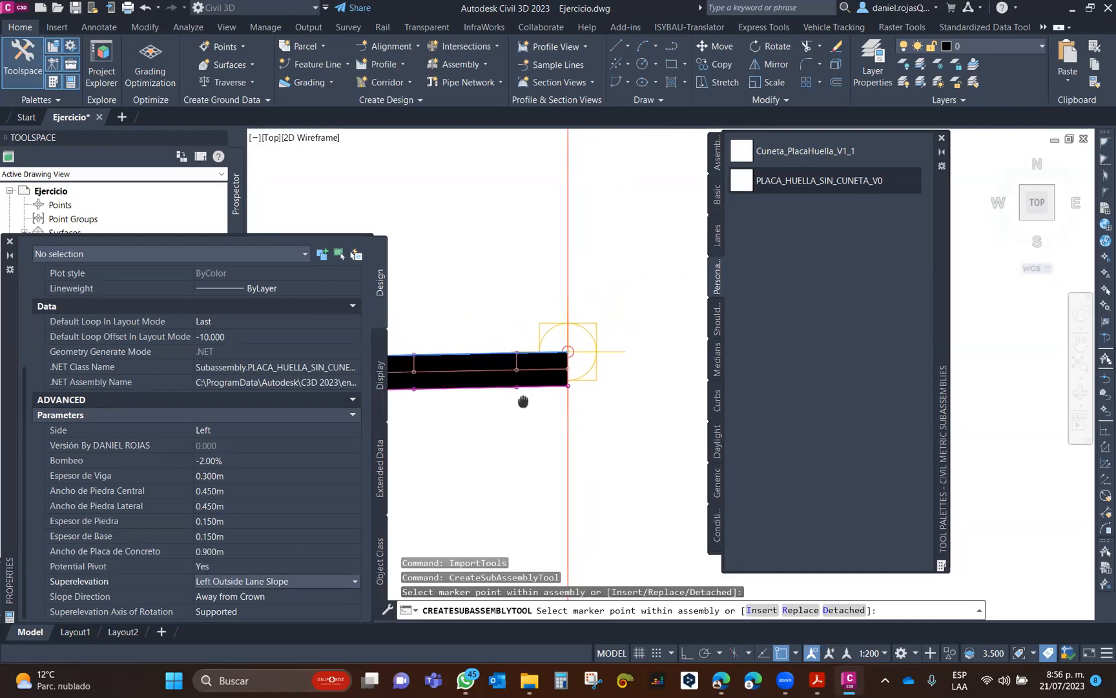
Attach a right-side PLACA_HUELLA_SIN_CUNETA_V0 with superelevation Right Outside Lane Slope to the assembly's baseline marker and finish the insertion.
mouse_move(533, 412)
middle_mouse_down()
mouse_move(572, 383)
mouse_move(537, 391)
middle_mouse_up()
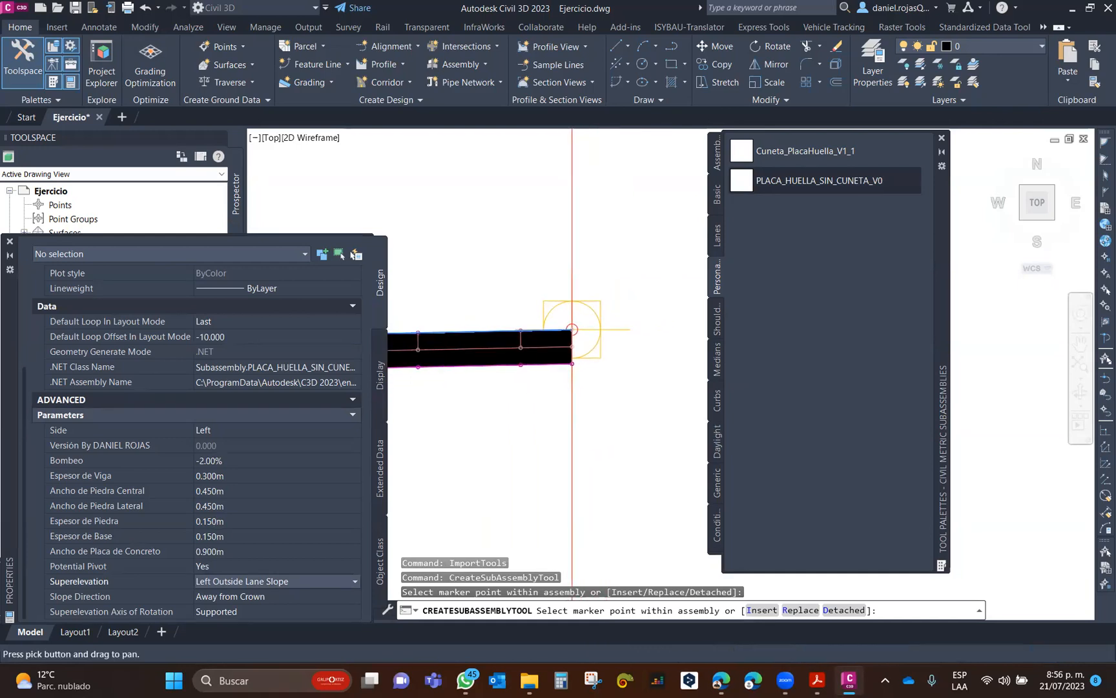
left_click(311, 431)
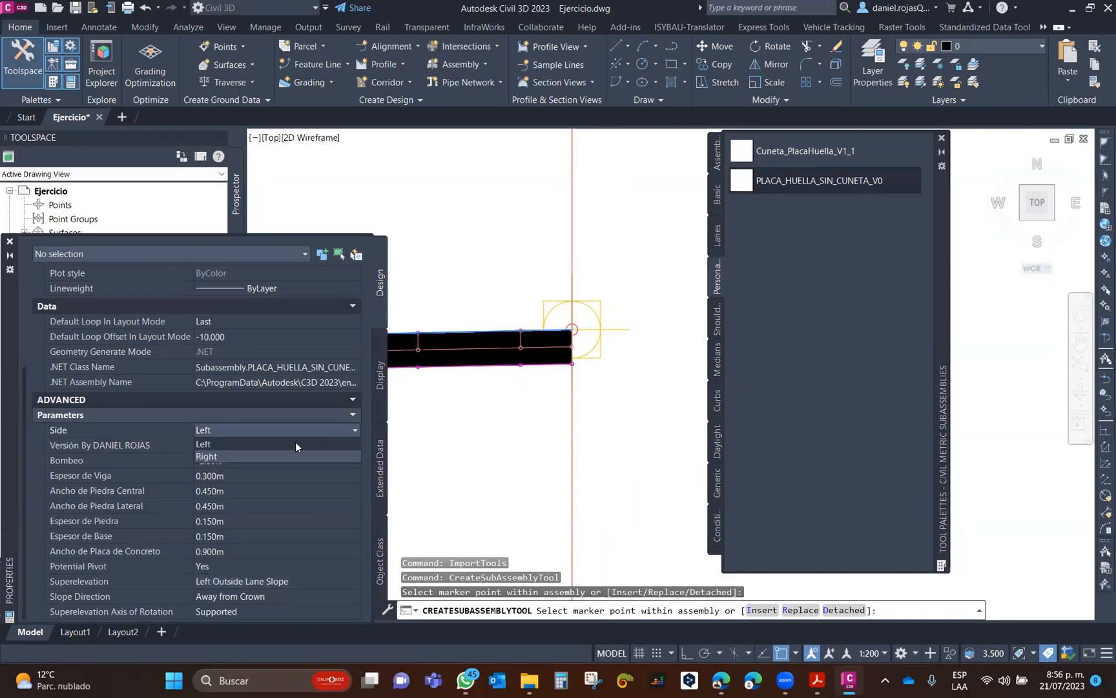
left_click(279, 456)
left_click(308, 583)
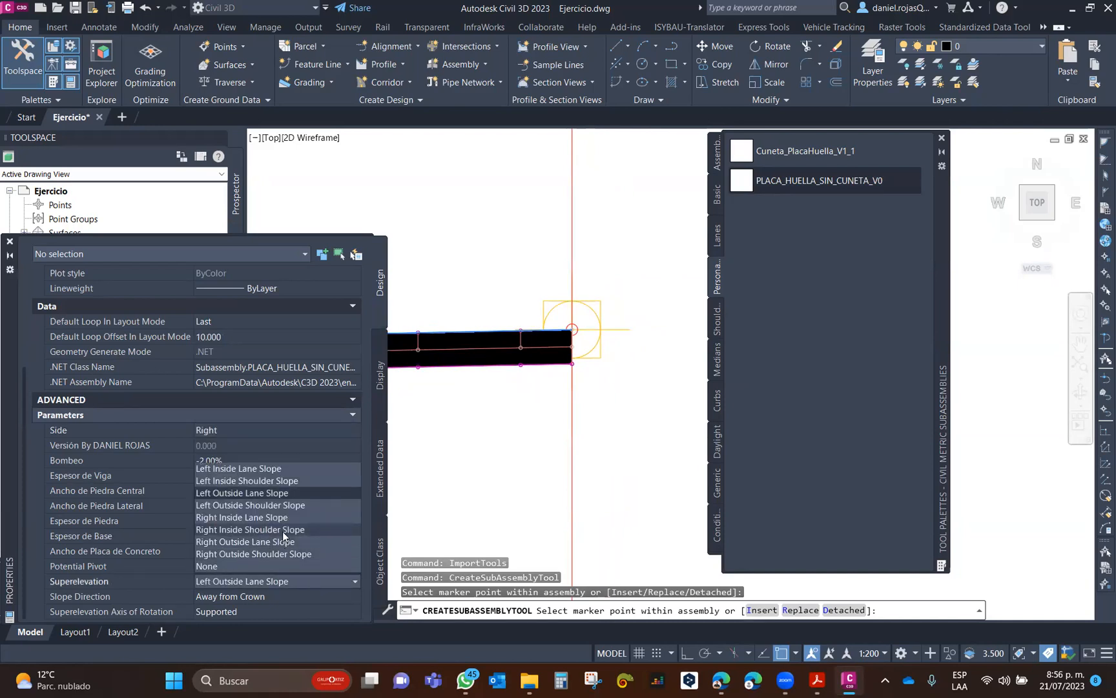
left_click(282, 542)
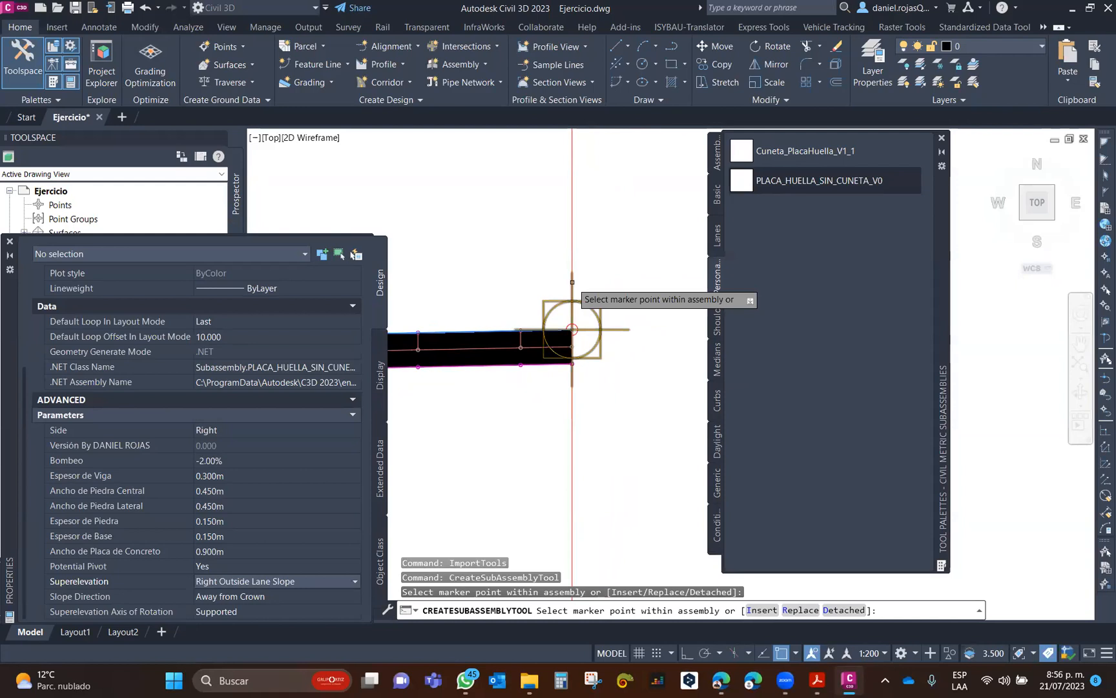
scroll(569, 323, "down", 3)
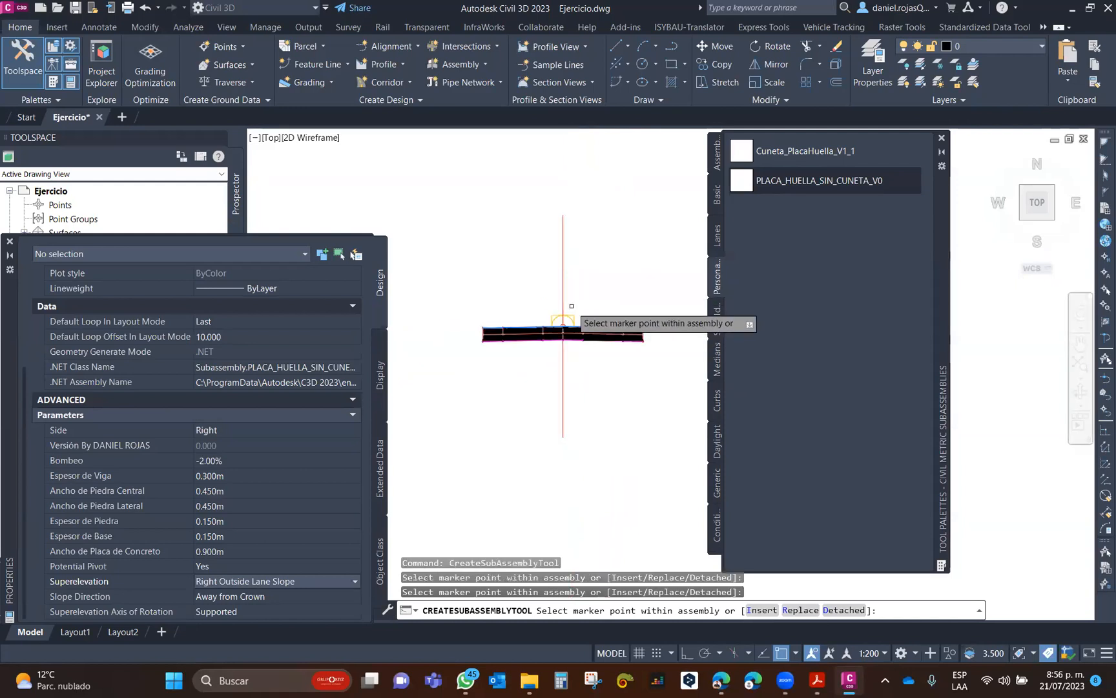
key("Escape")
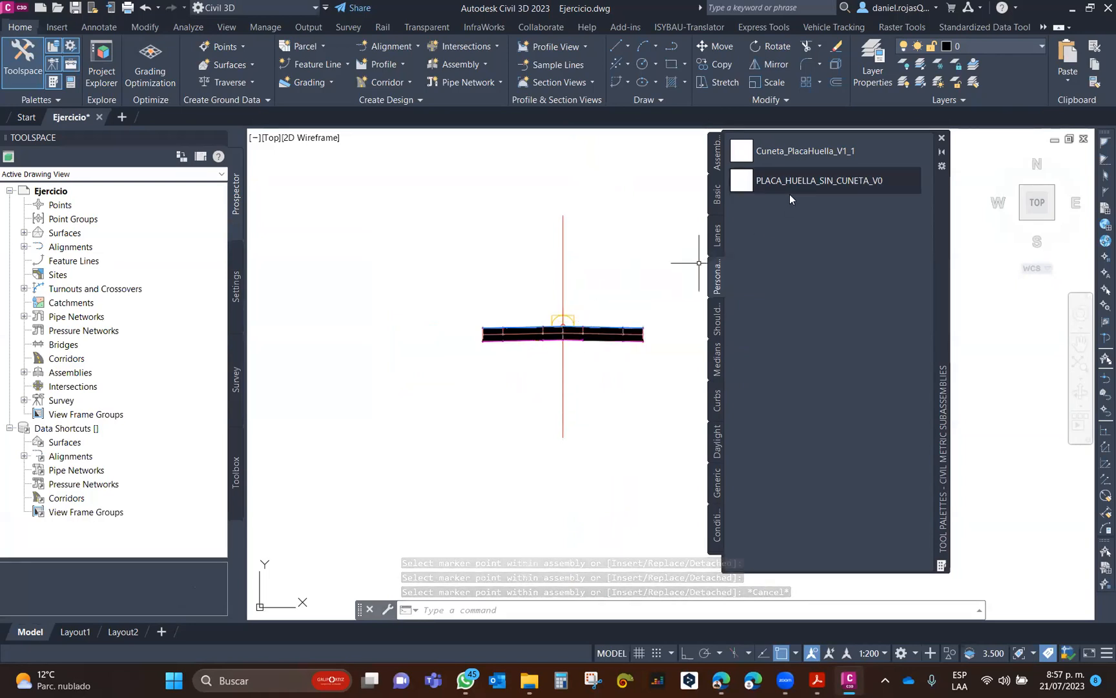
Attach a right-side Cuneta_PlacaHuella_V1_1 subassembly to the upper outer marker of the right placa huella.
left_click(799, 150)
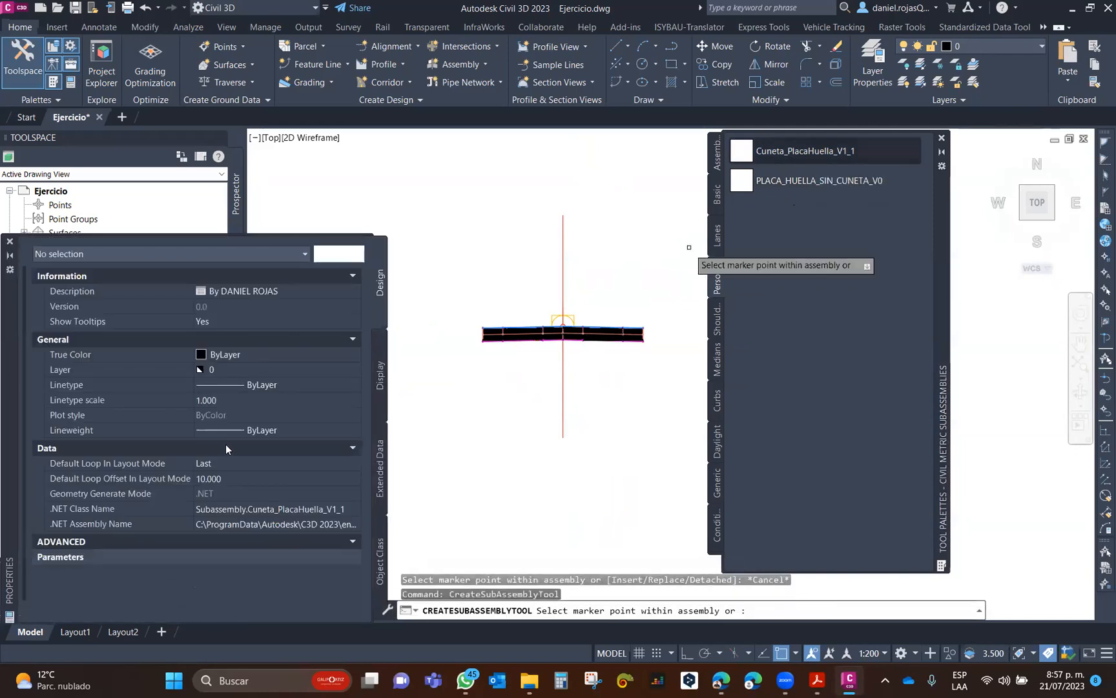
scroll(209, 520, "down", 1)
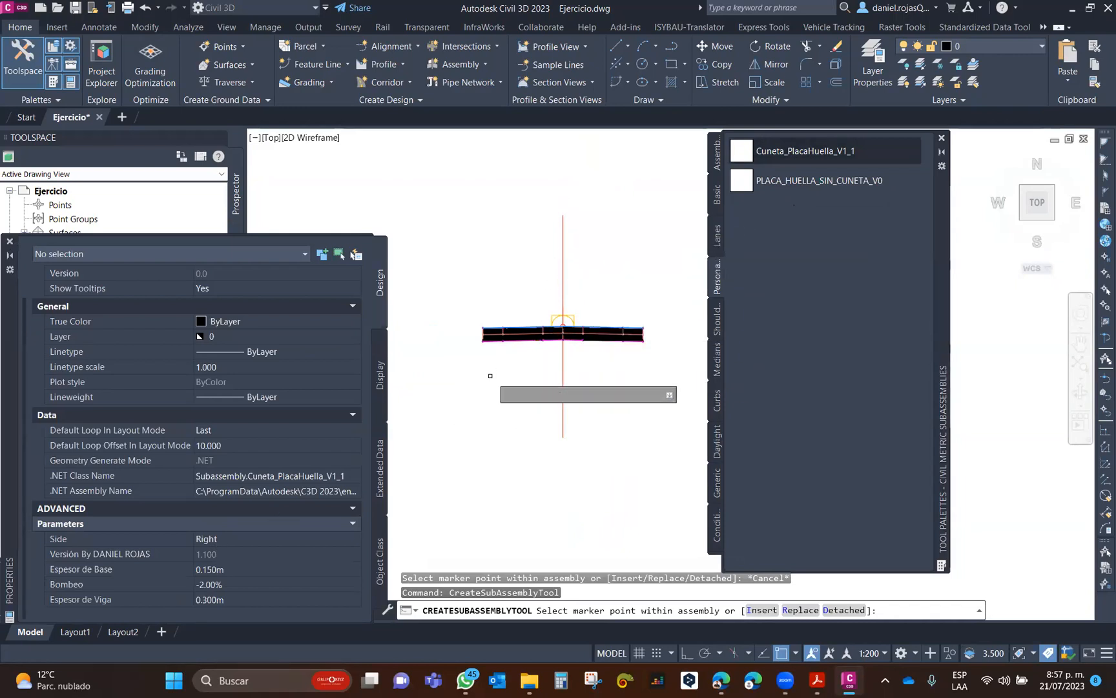
scroll(648, 328, "up", 10)
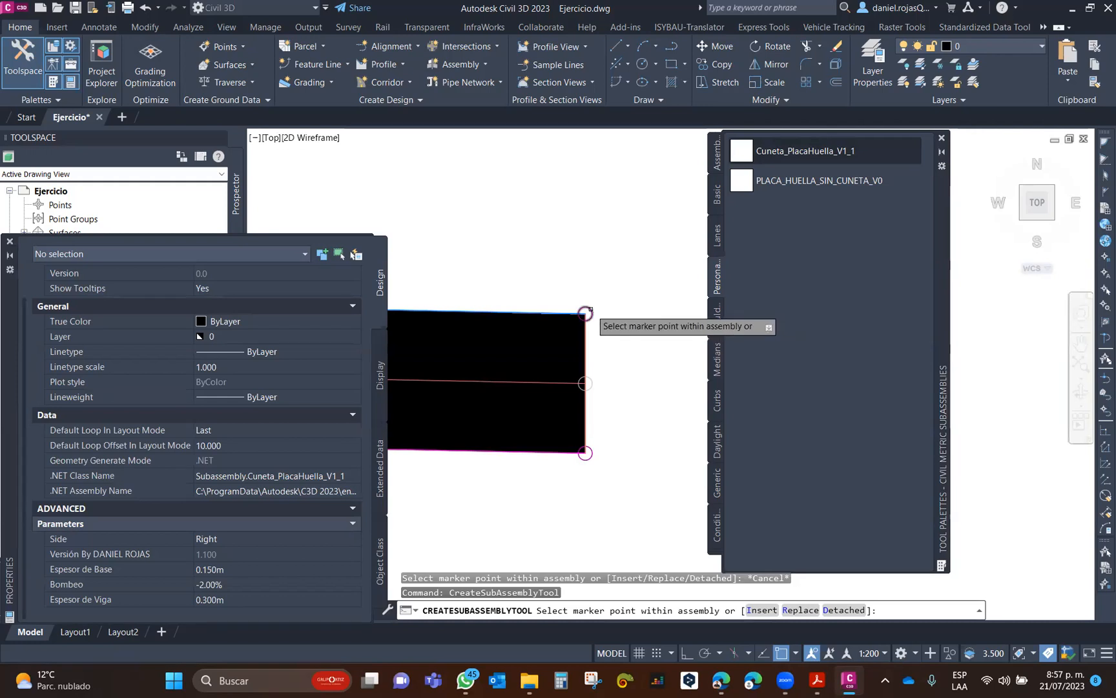
scroll(581, 310, "down", 8)
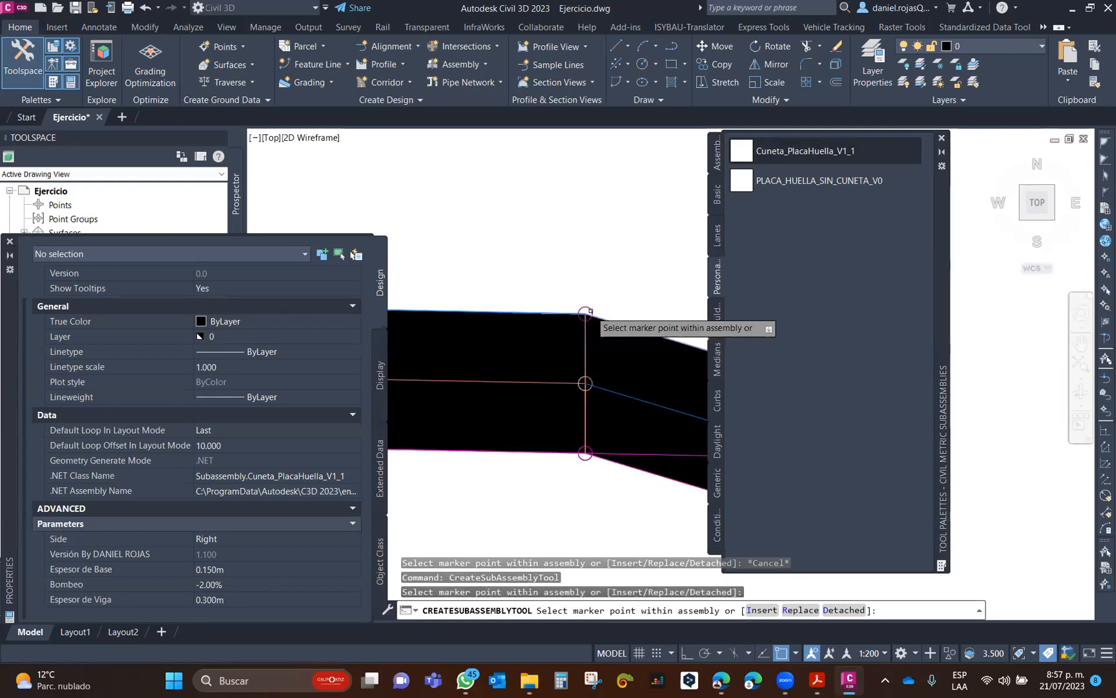
Attach a left-side Cuneta_PlacaHuella_V1_1 to the upper outer marker of the left placa huella and finish the insertion.
left_click(222, 538)
left_click(222, 550)
scroll(486, 356, "up", 8)
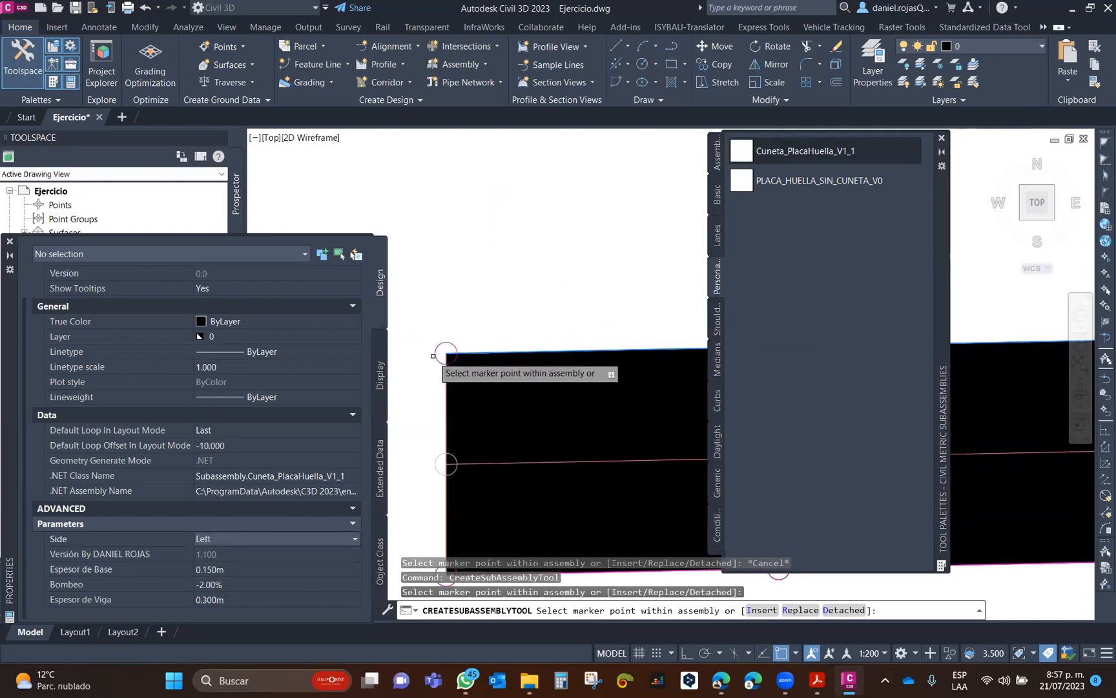
scroll(444, 352, "down", 6)
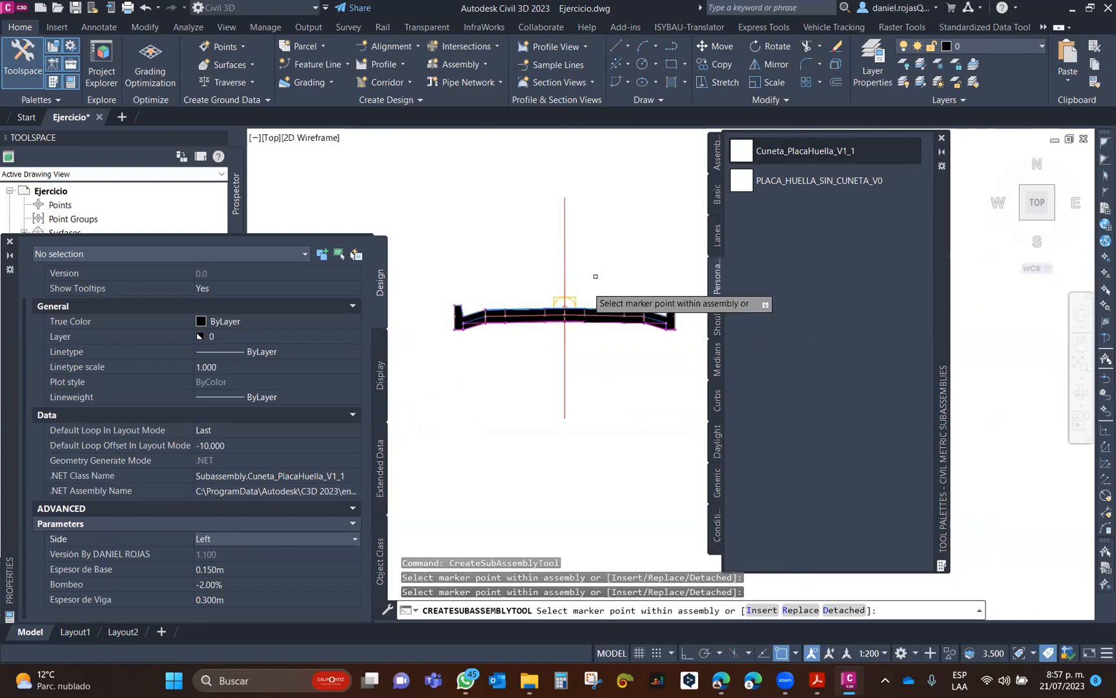
left_click(10, 243)
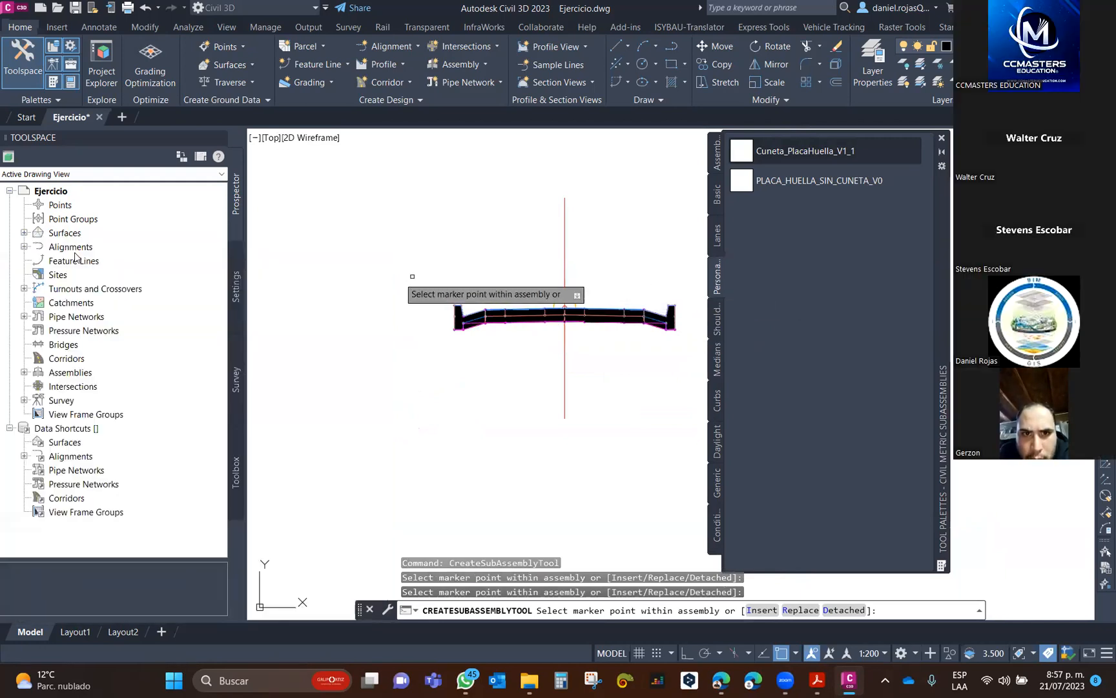
key("Escape")
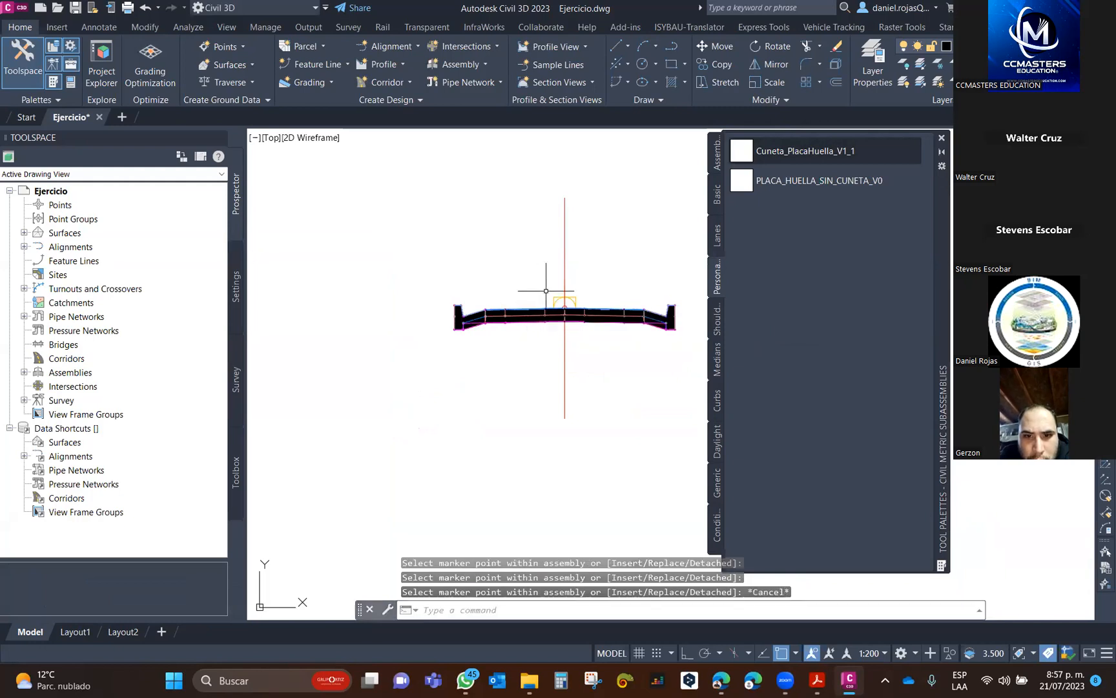
scroll(505, 310, "up", 2)
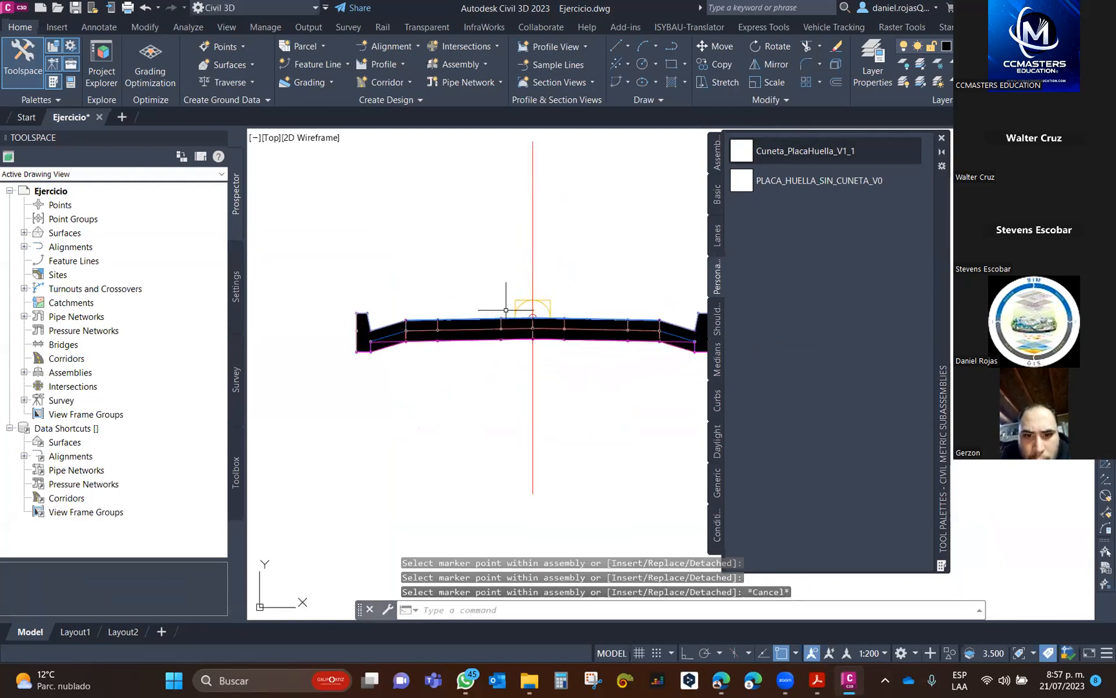
middle_click_drag(506, 310, 419, 310)
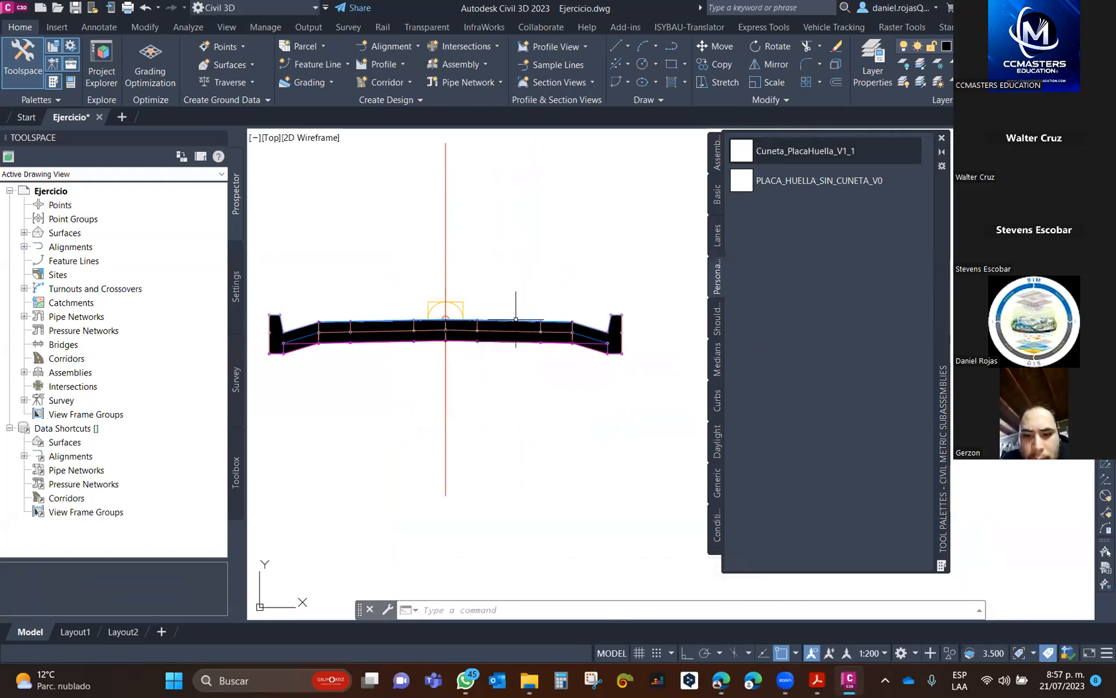
Start inserting the BasicSideSlopeCutDitch subassembly and set its foreslope width, bottom width, backslope slope and backslope width to 0.
left_click(715, 208)
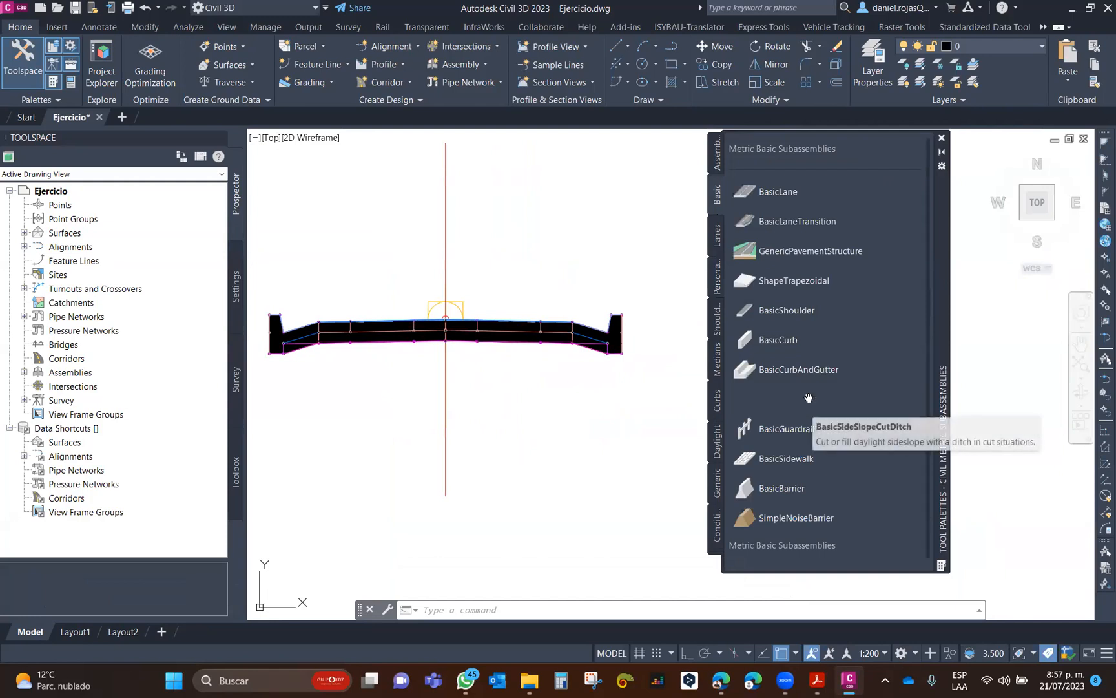
left_click(830, 397)
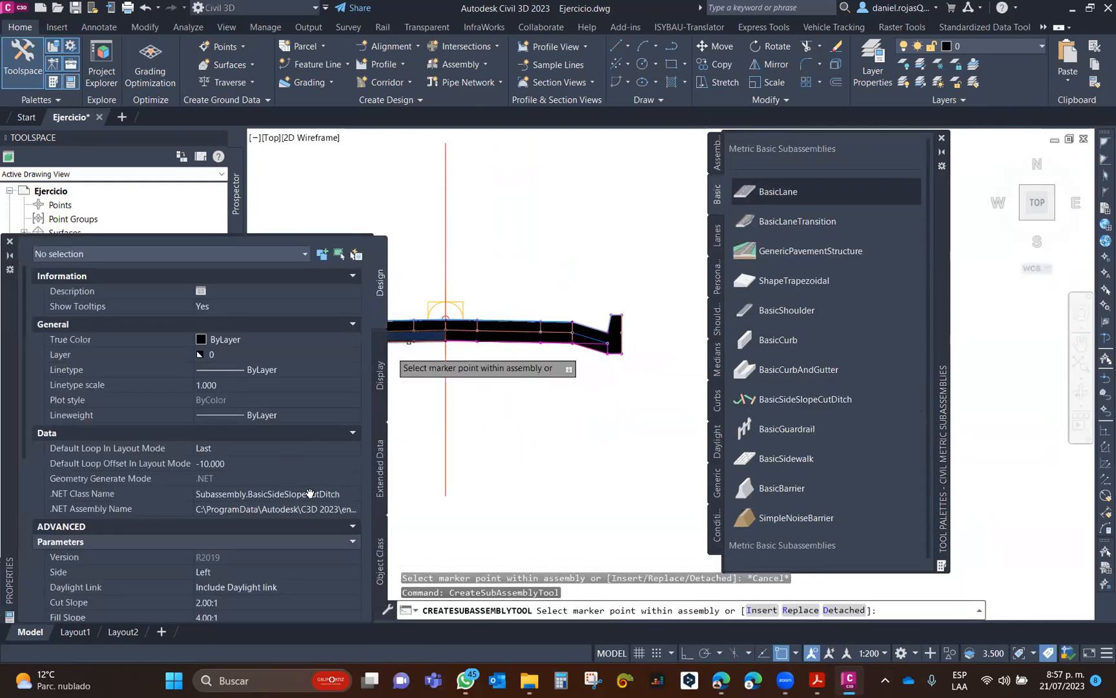
scroll(310, 493, "down", 6)
scroll(277, 536, "up", 1)
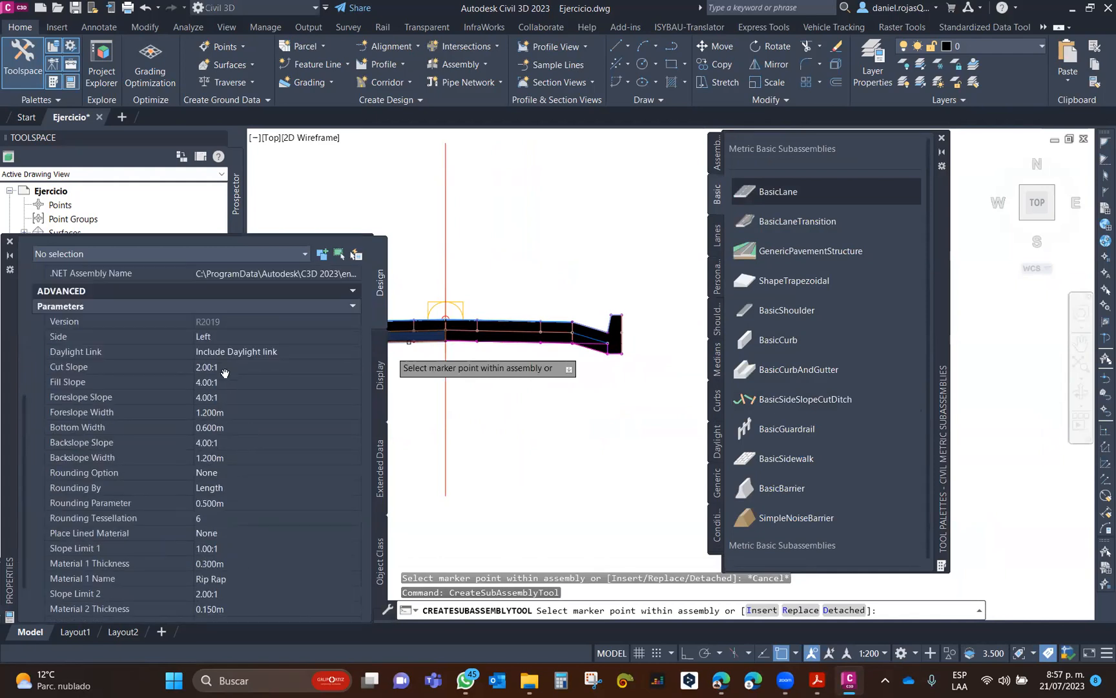
left_click(222, 411)
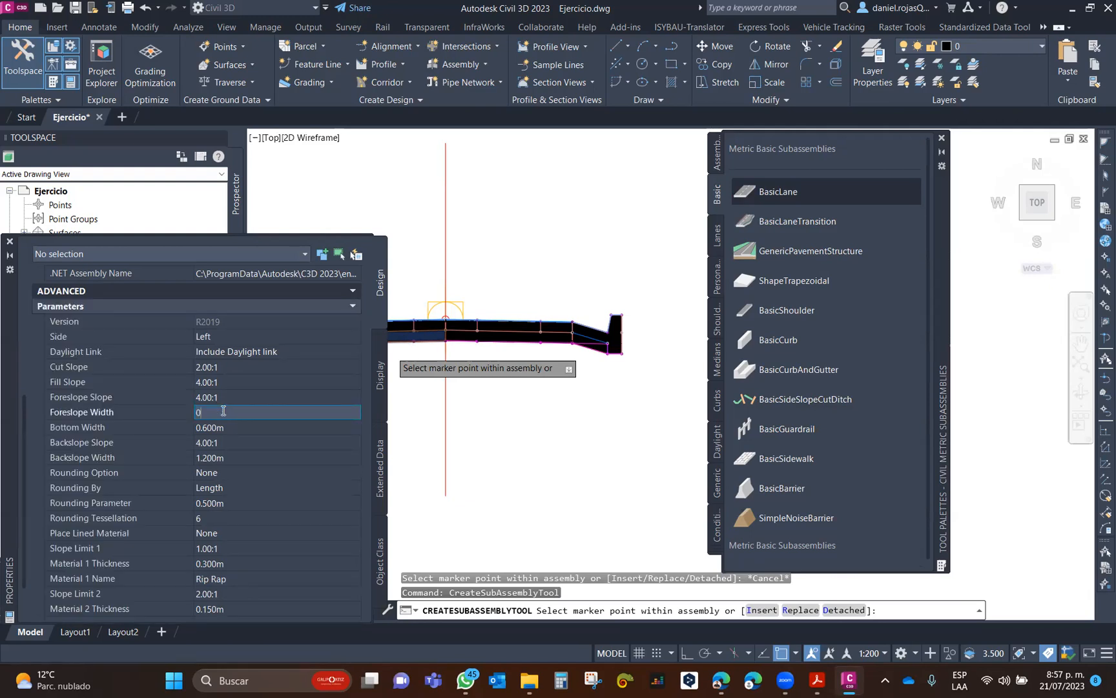
type("0")
left_click(235, 431)
type("0")
left_click(240, 439)
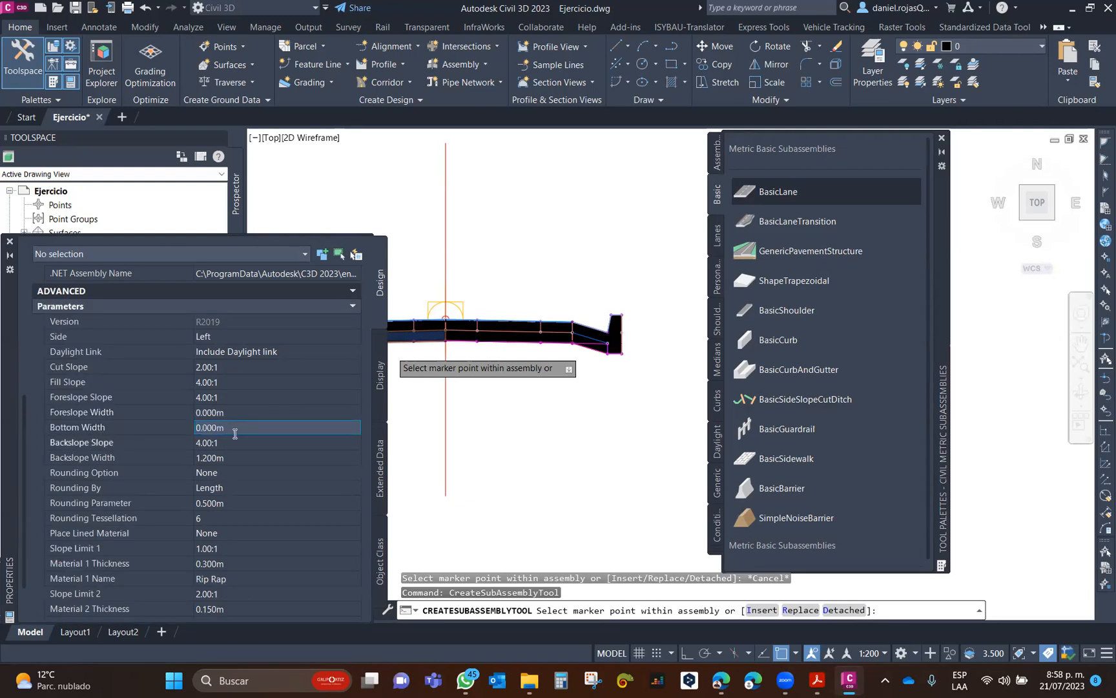
type("0")
left_click(242, 457)
type("0")
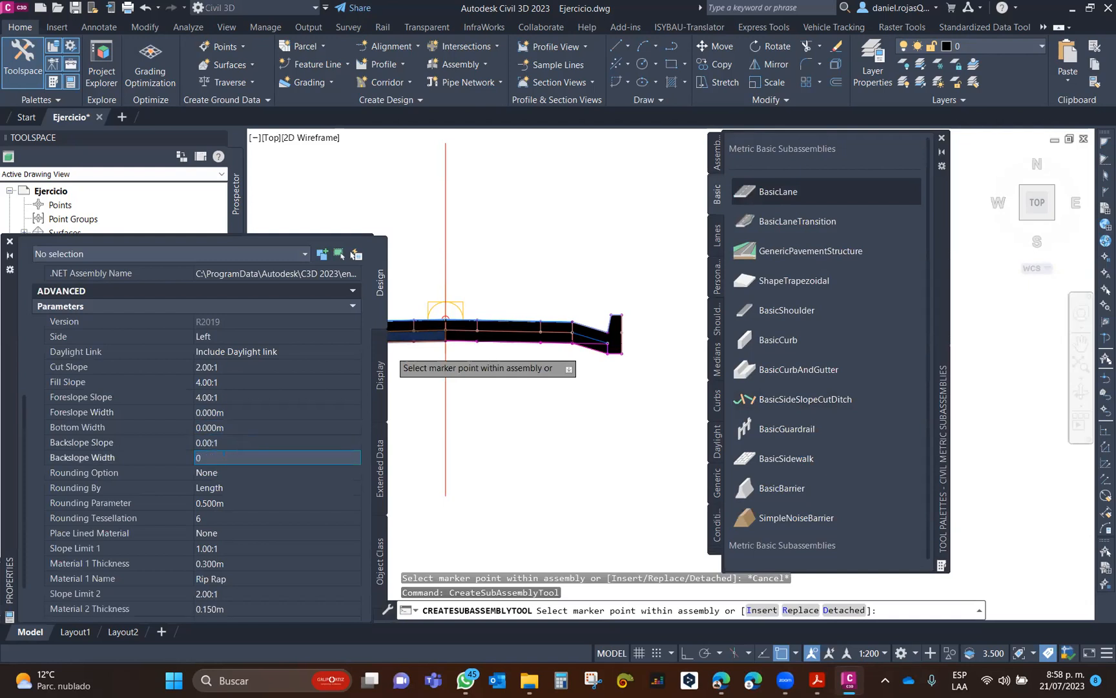
Set the side slope subassembly's rounding parameter to 0 m and dismiss the event viewer.
left_click(247, 473)
left_click(241, 502)
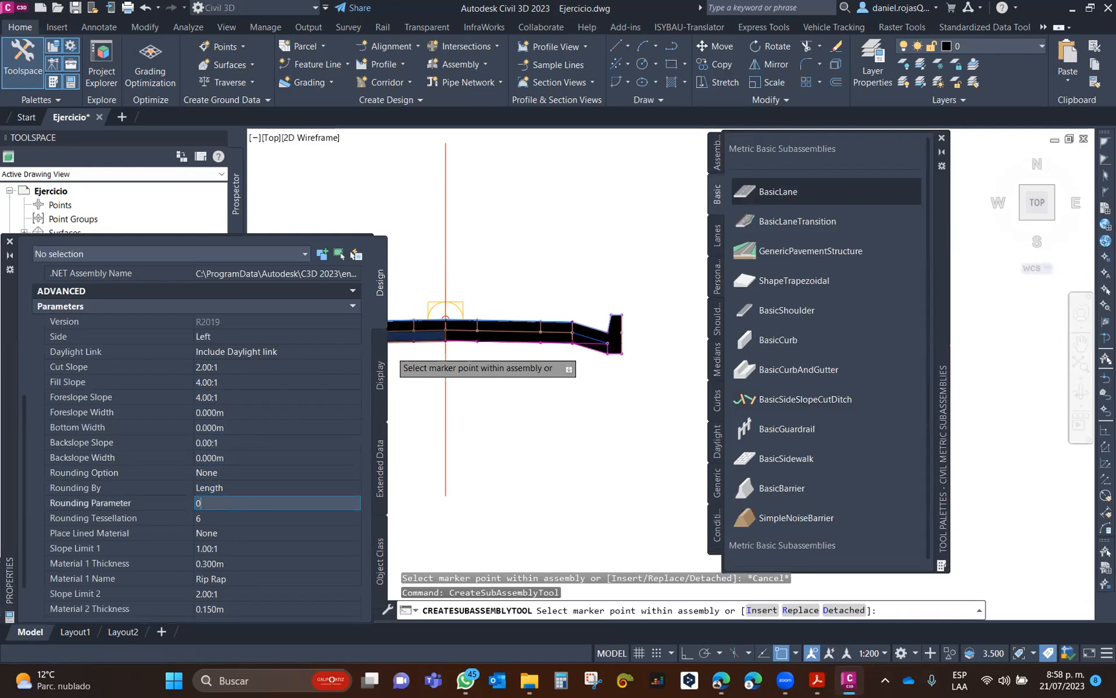
type("000m")
left_click(241, 517)
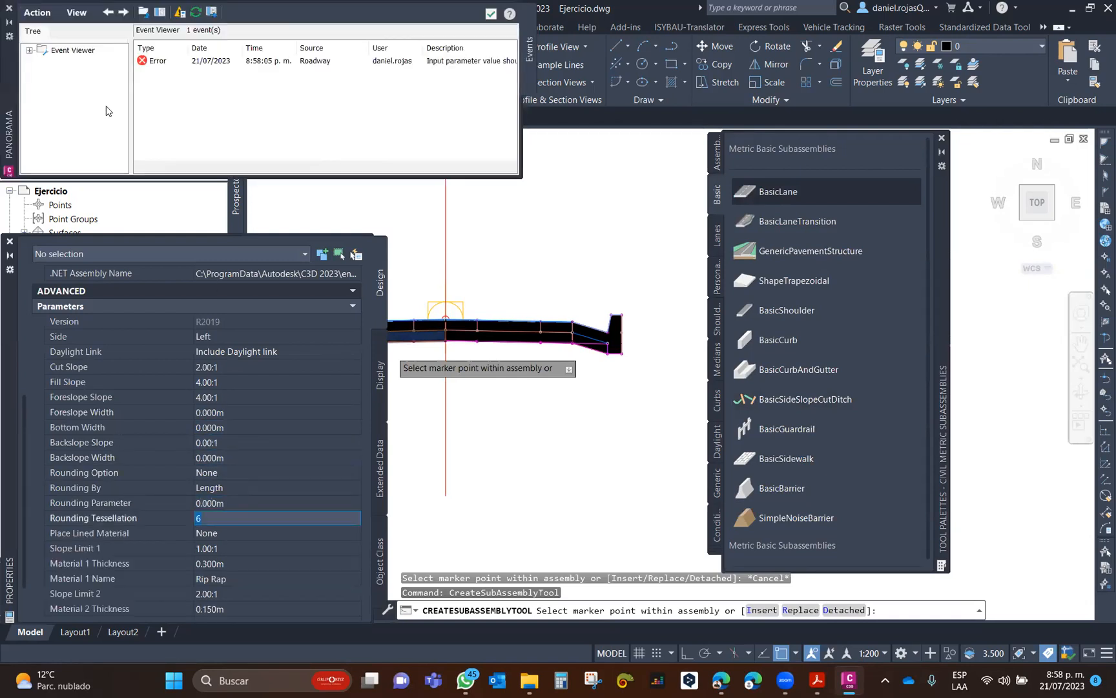
left_click(9, 8)
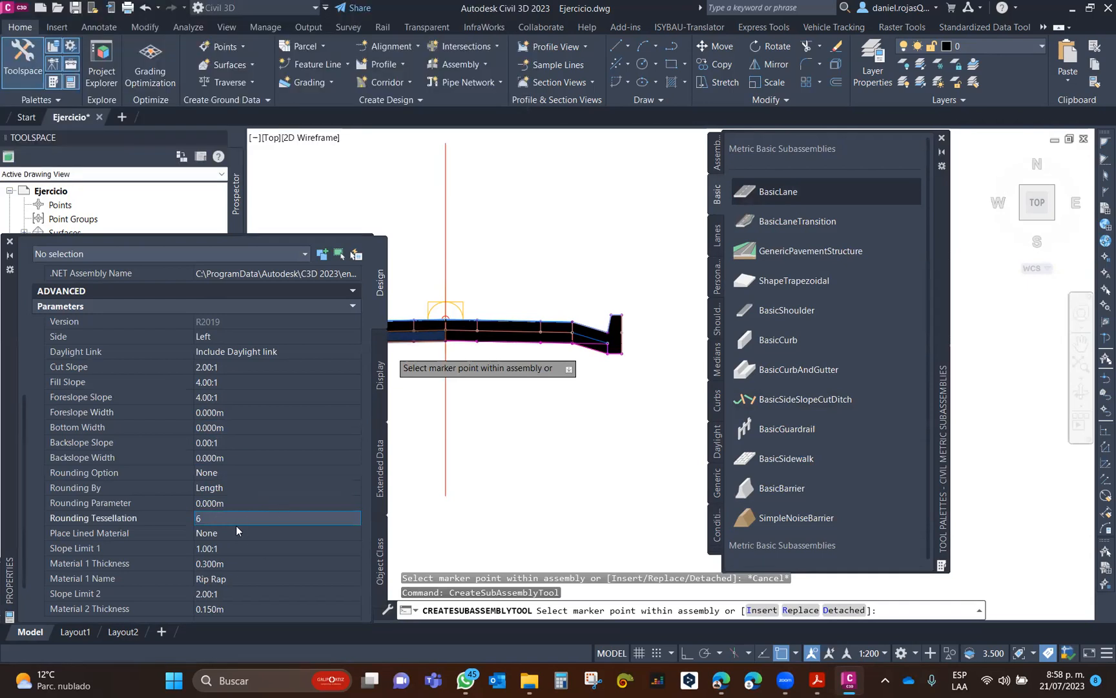
Set Slope Limits 1, 2 and 3 and the Material 3 thickness of the side slope subassembly to 0.
scroll(229, 545, "down", 3)
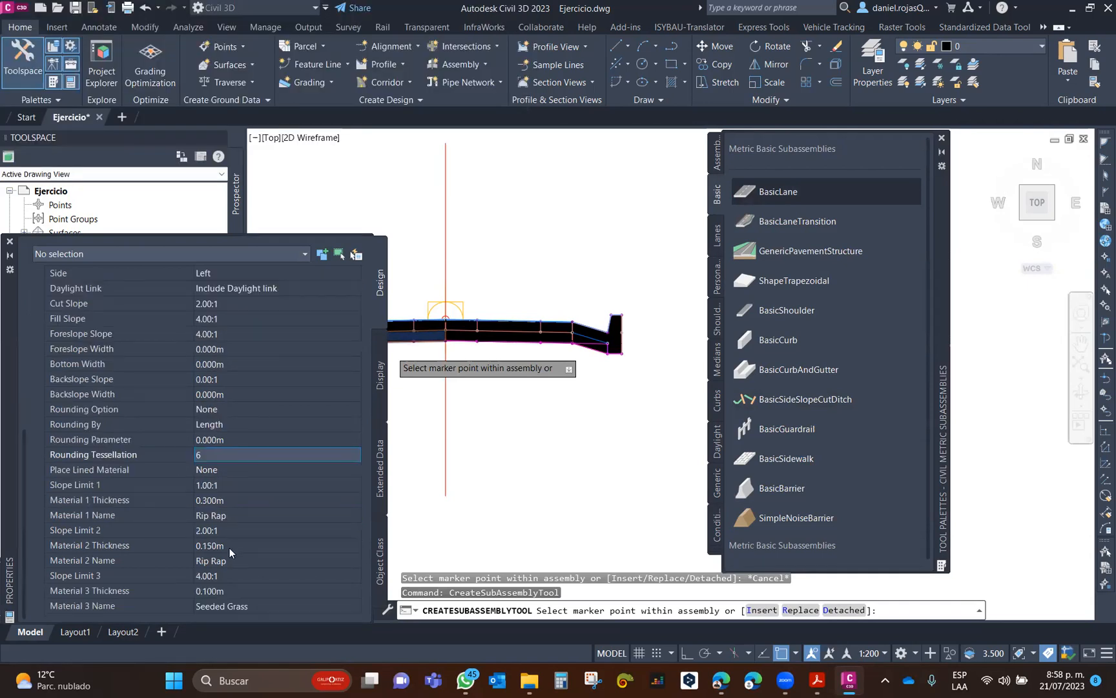
left_click(233, 531)
type("0")
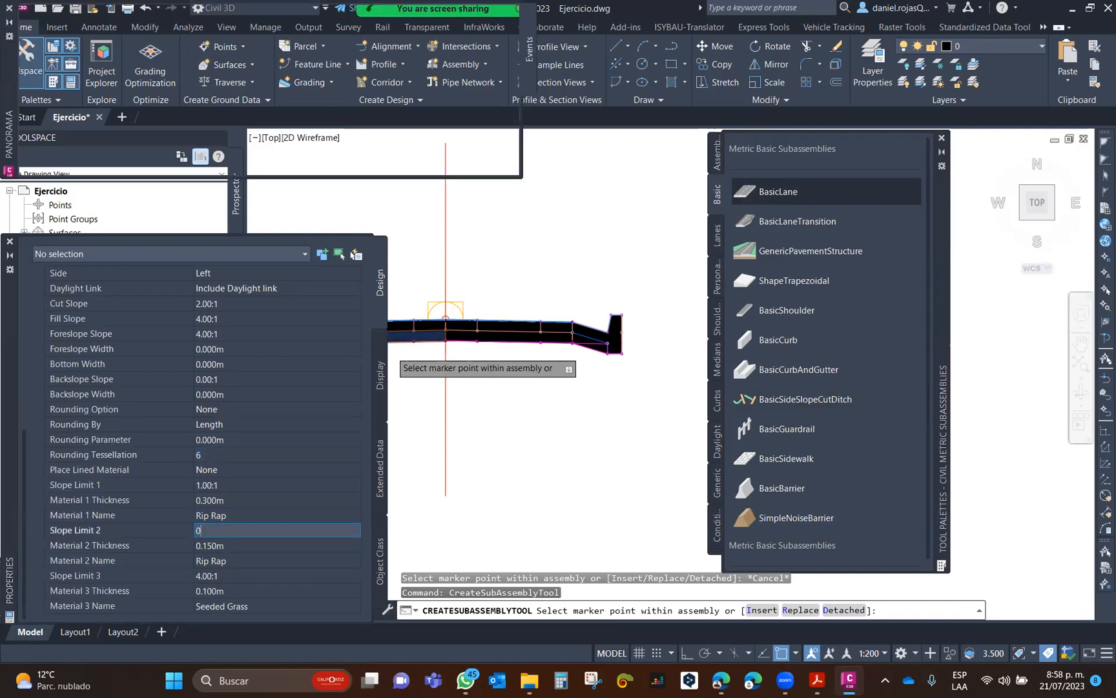
key("Return")
left_click(278, 485)
type("0")
left_click(234, 500)
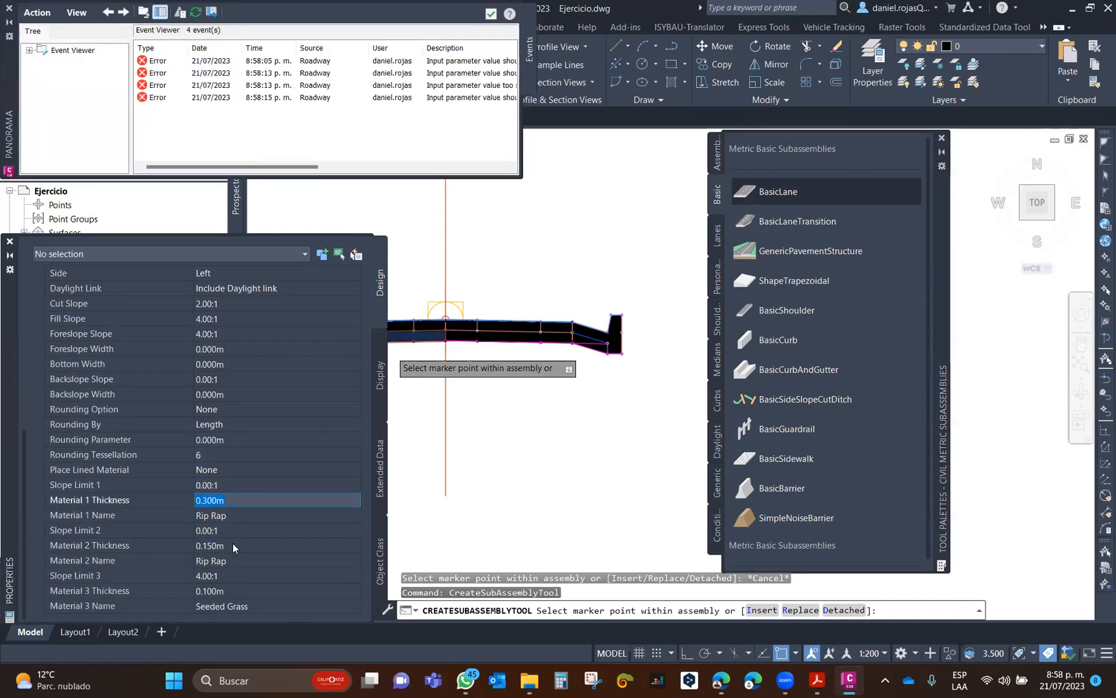
left_click(227, 574)
type("0")
key("Tab")
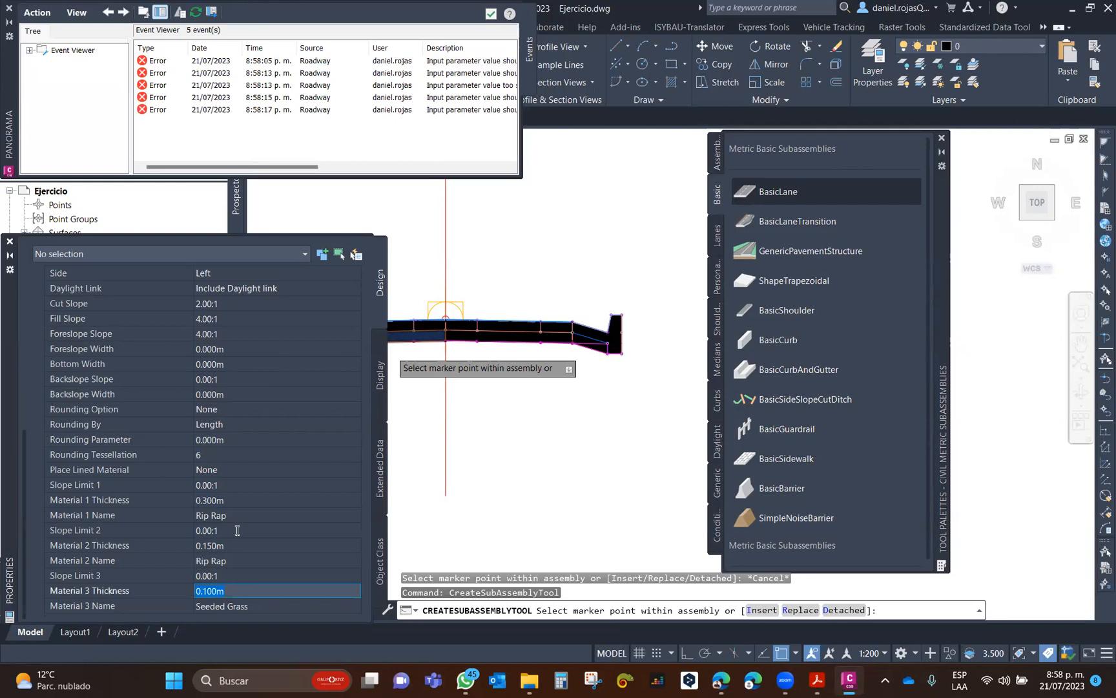
key("Tab")
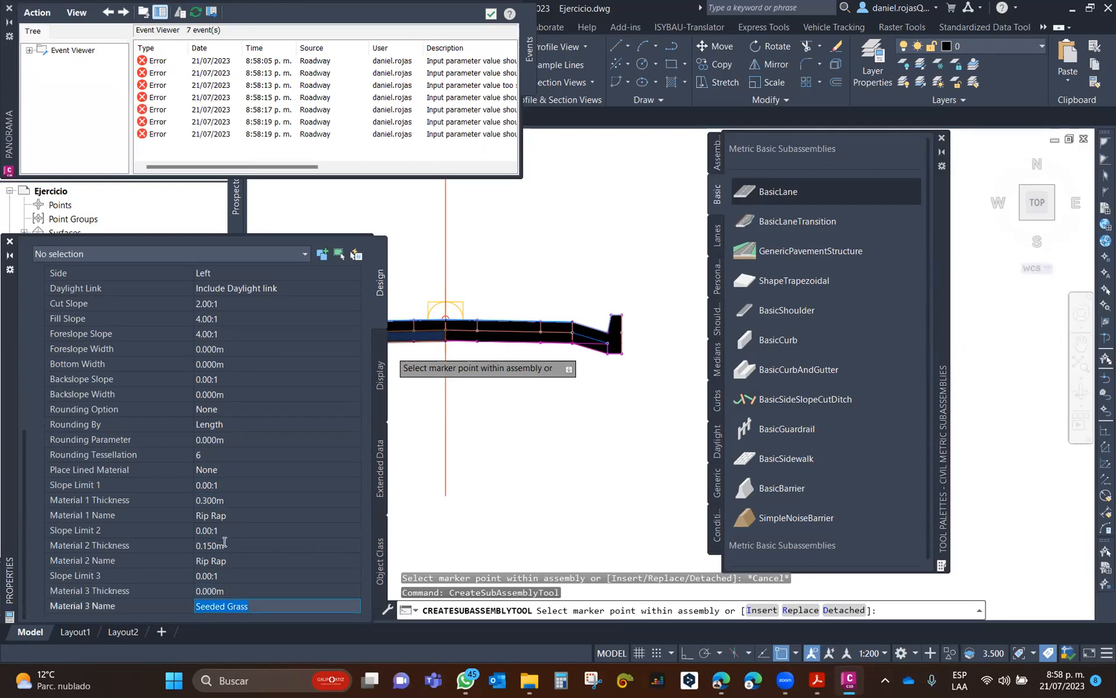
Attach the left-side BasicSideSlopeCutDitch to the middle marker on the left cuneta's outer face.
scroll(183, 367, "up", 6)
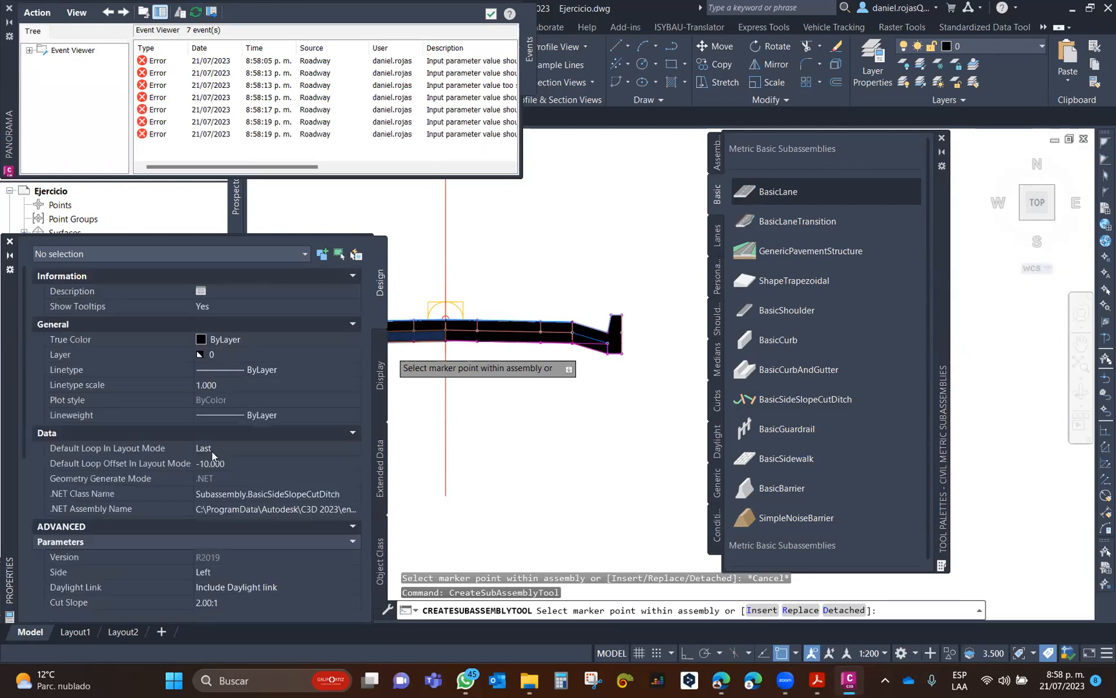
scroll(531, 327, "up", 6)
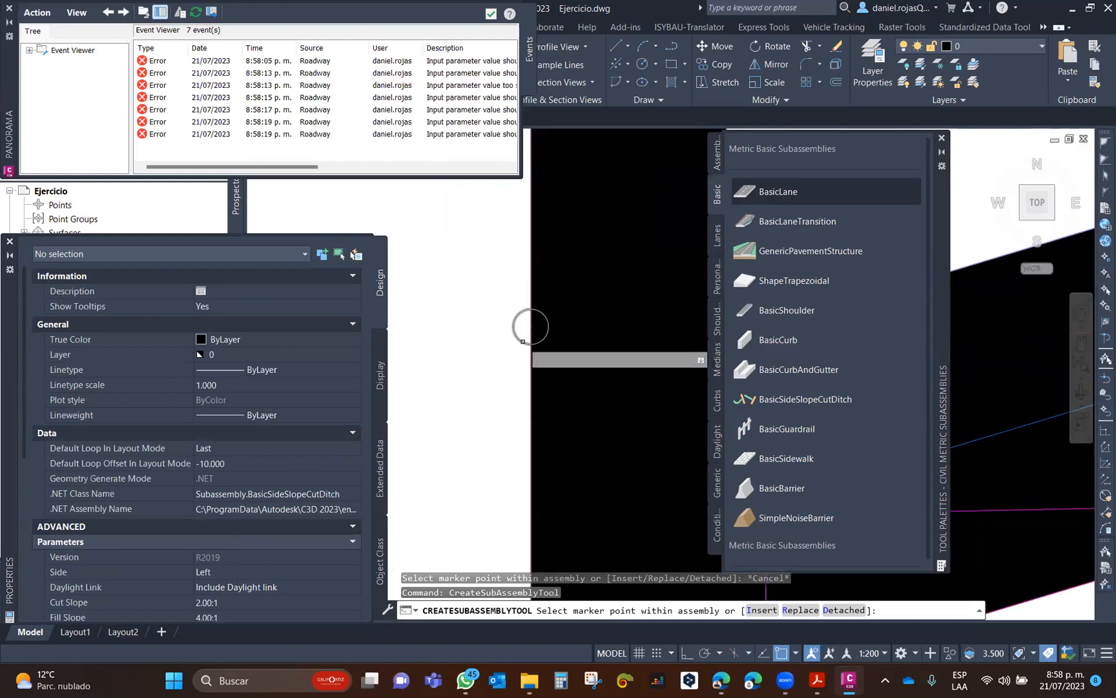
scroll(543, 333, "down", 6)
scroll(548, 317, "down", 1)
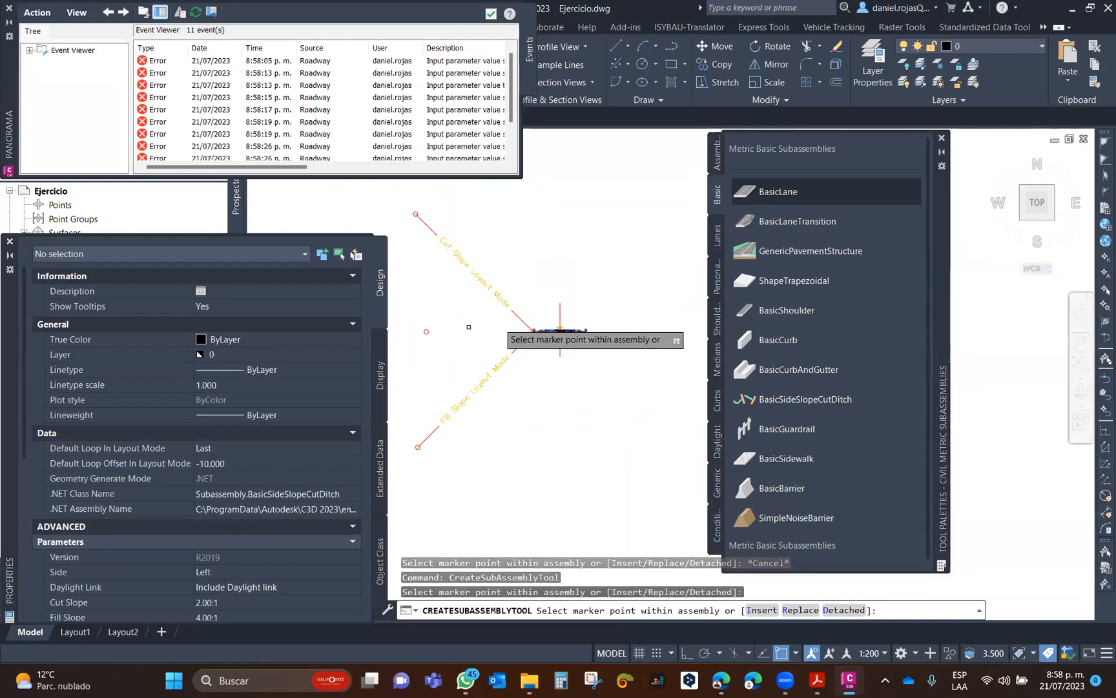
Attach a right-side BasicSideSlopeCutDitch to the middle marker on the right cuneta's outer face and dismiss the event viewer.
left_click(259, 568)
left_click(254, 586)
scroll(597, 334, "up", 4)
scroll(582, 329, "up", 8)
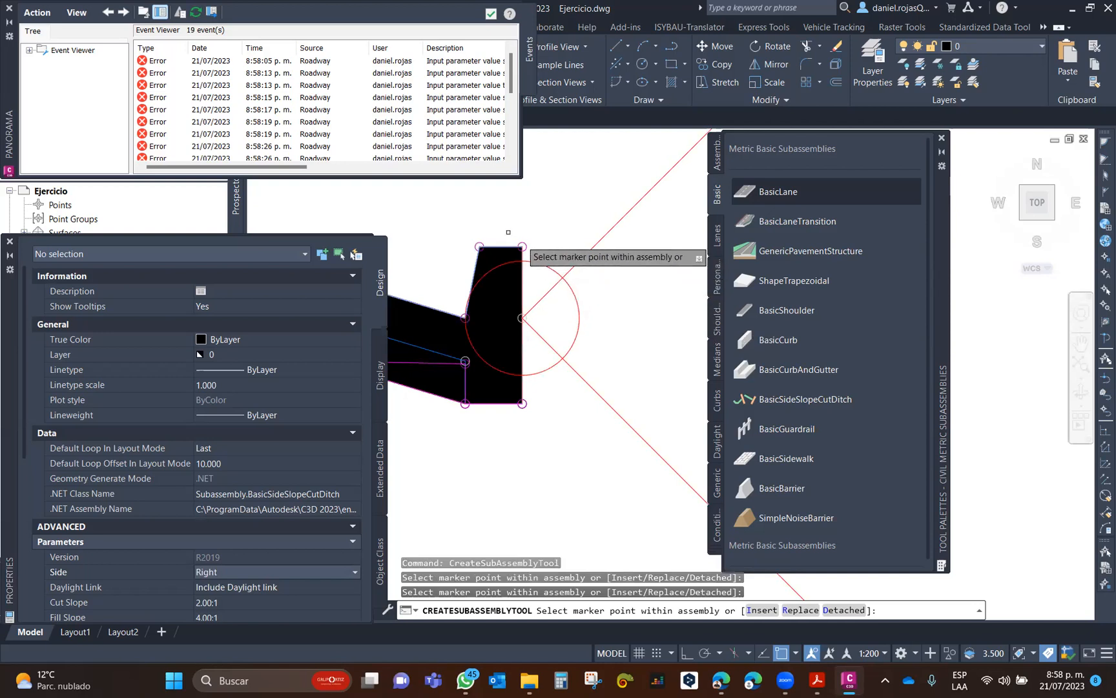
left_click(9, 9)
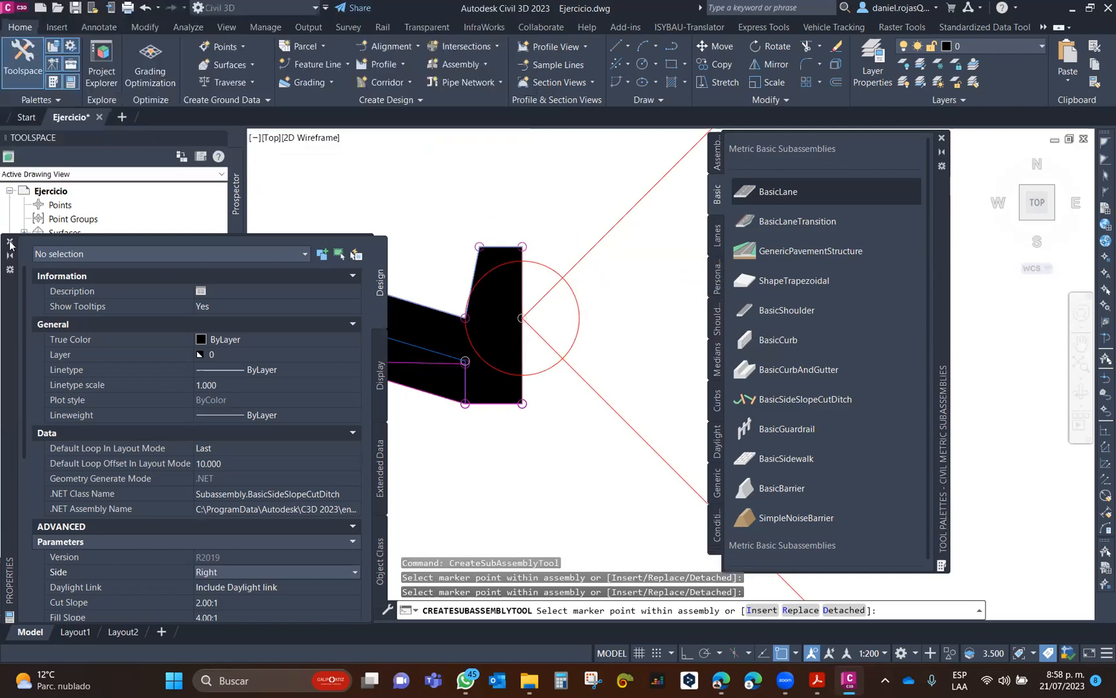
End the side slope placement, close the properties palette and dismiss the event viewer.
left_click(10, 242)
key("Escape")
scroll(413, 270, "down", 4)
middle_click_drag(419, 271, 561, 343)
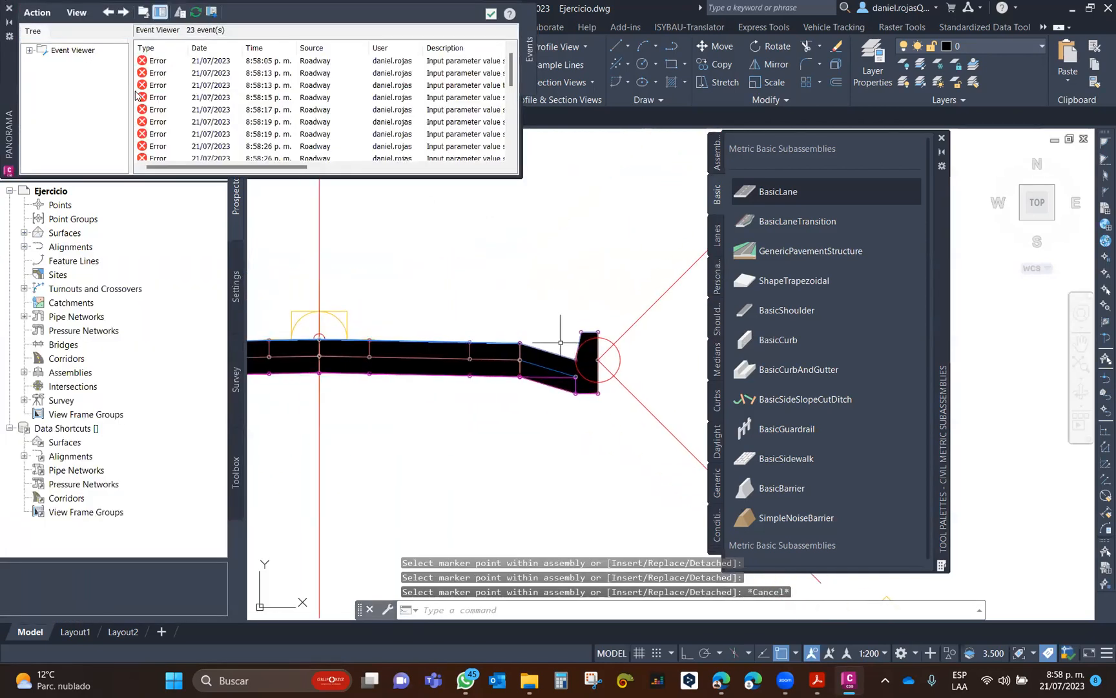
left_click(9, 9)
scroll(356, 255, "down", 4)
middle_click_drag(355, 255, 470, 277)
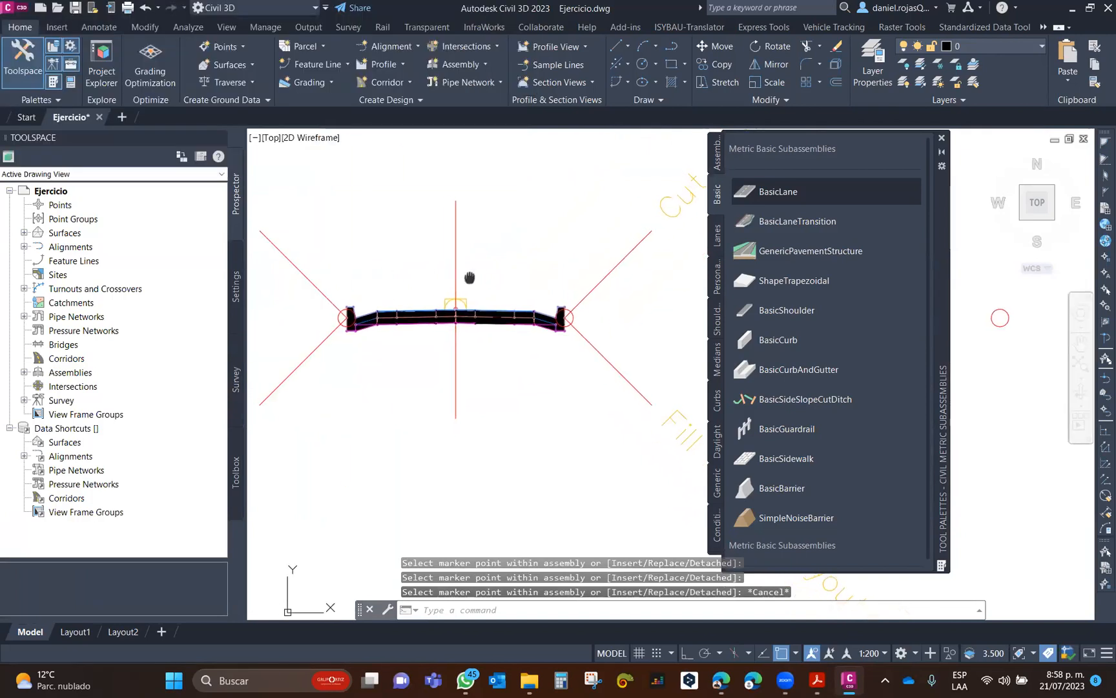
scroll(469, 278, "down", 2)
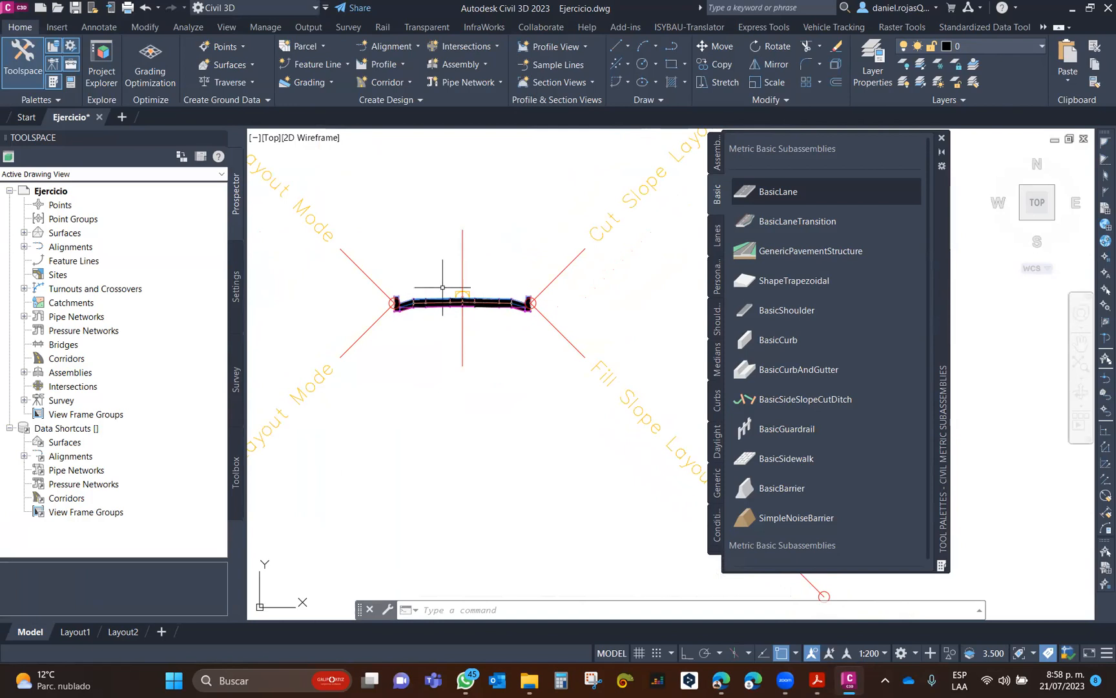
middle_click_drag(430, 276, 435, 309)
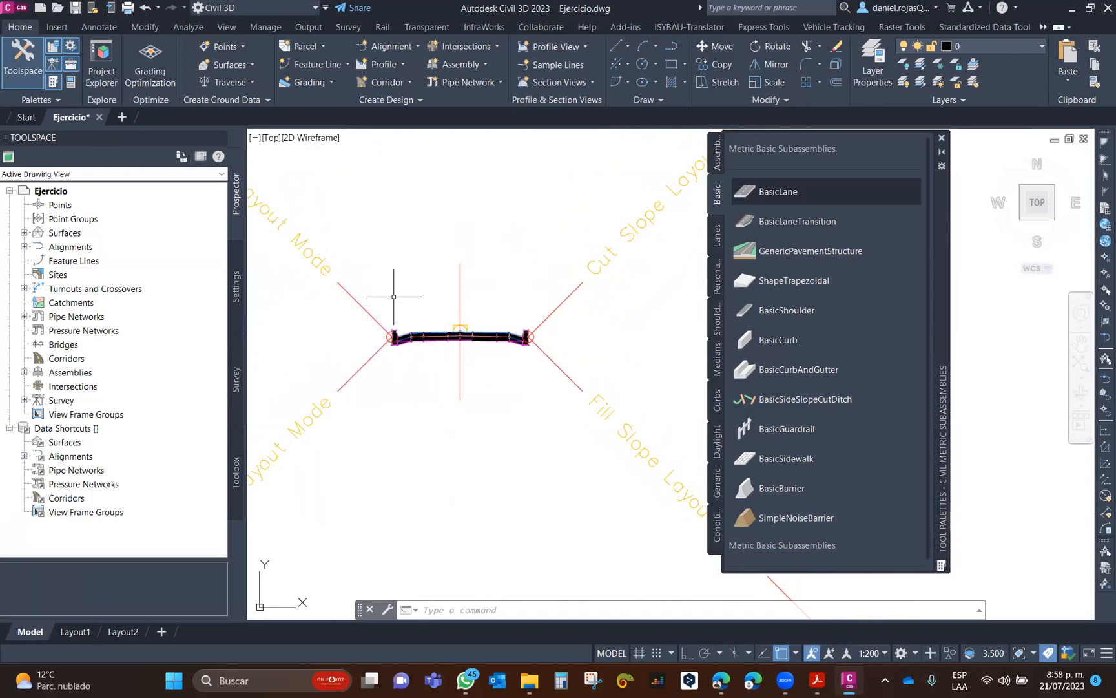
left_click(332, 299)
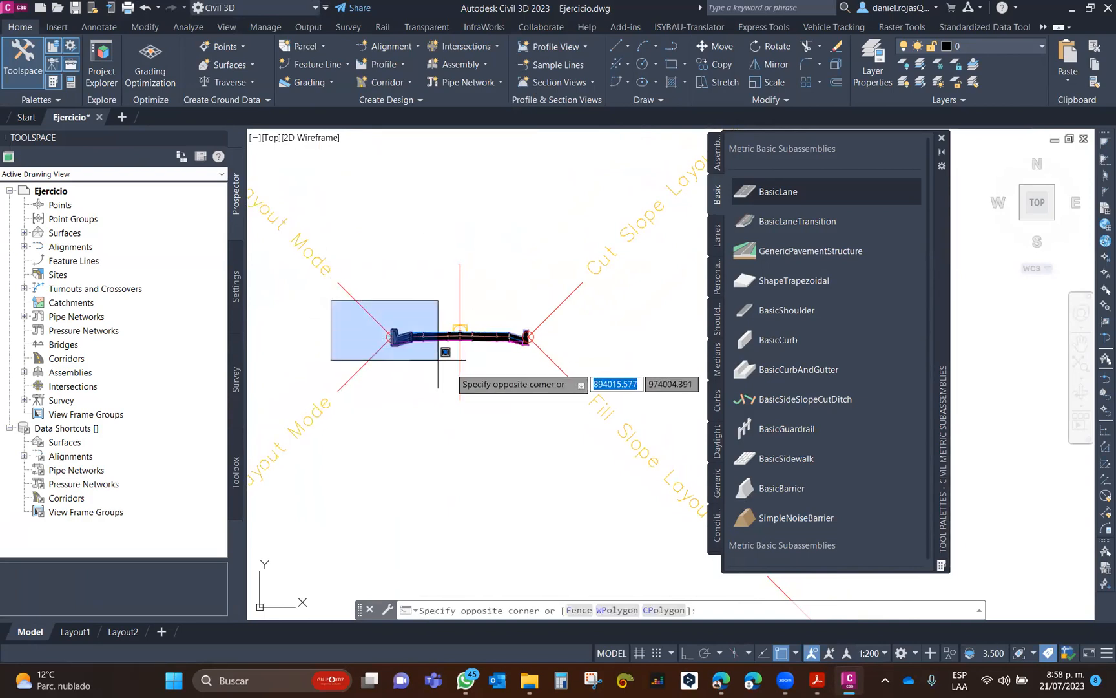
left_click(469, 376)
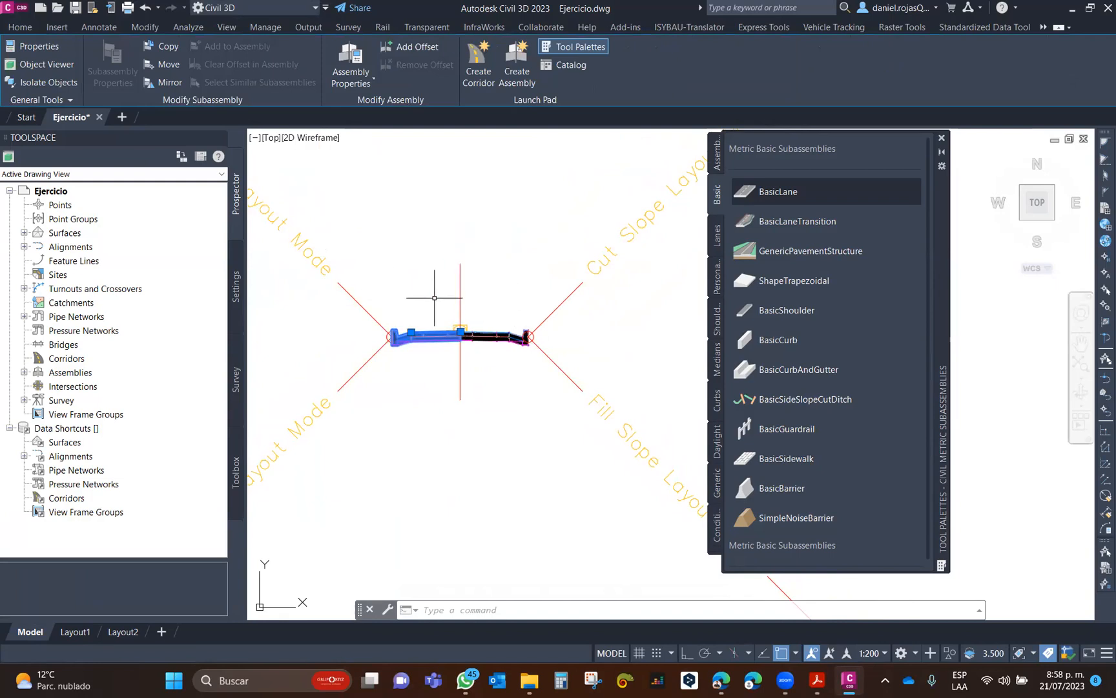
key("Escape")
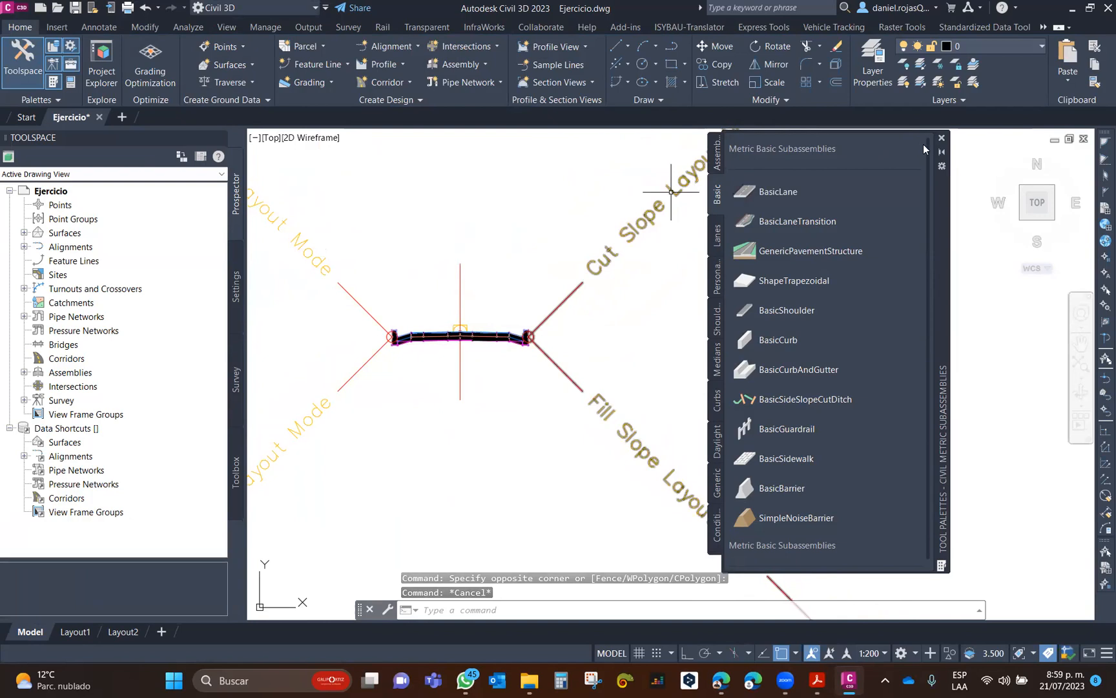
Close the tool palettes and set the code set style of both placa huella and both cuneta subassemblies to Secciones Transversales.
left_click(941, 138)
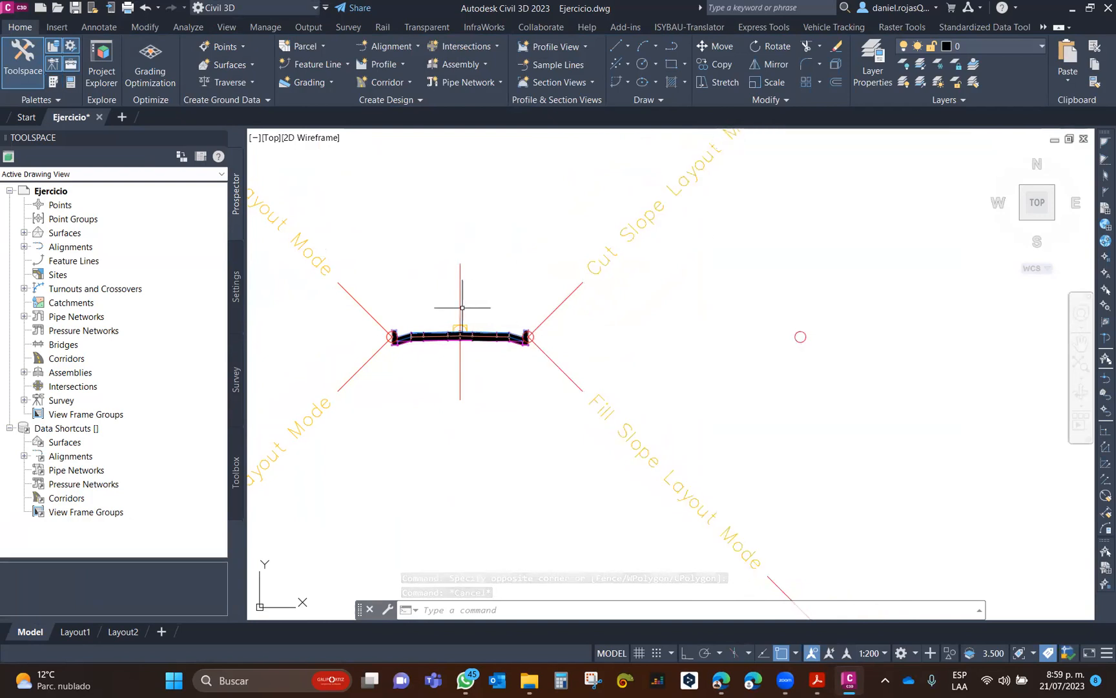
middle_click_drag(463, 280, 482, 303)
left_click(503, 294)
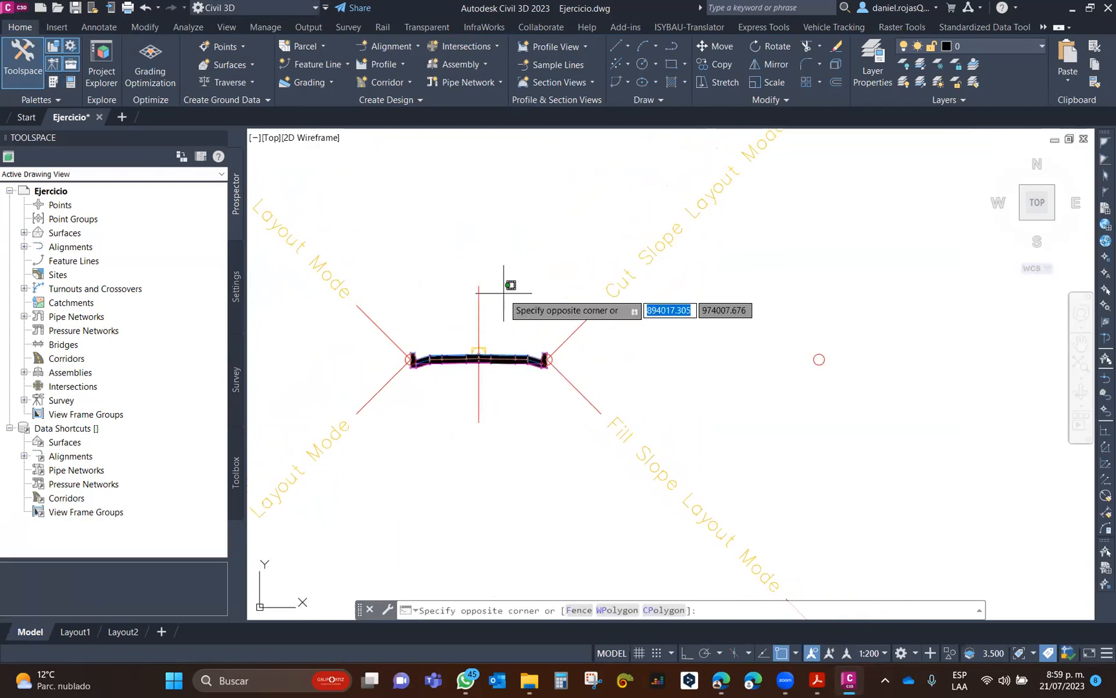
left_click(517, 293)
left_click(518, 347)
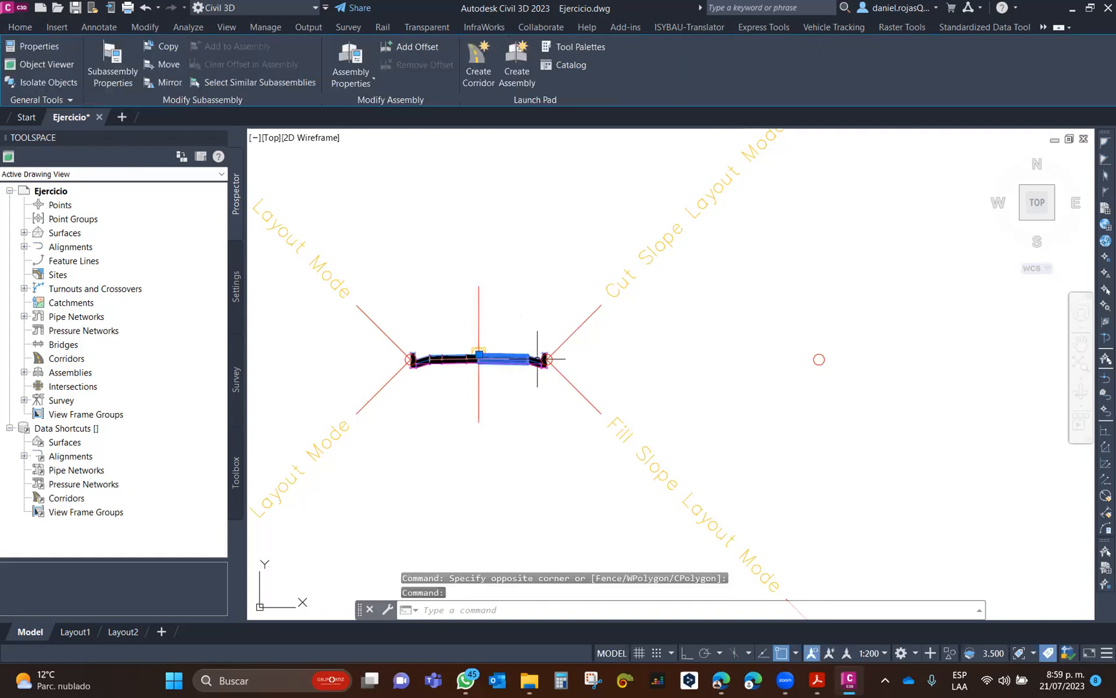
left_click(538, 360)
left_click(421, 358)
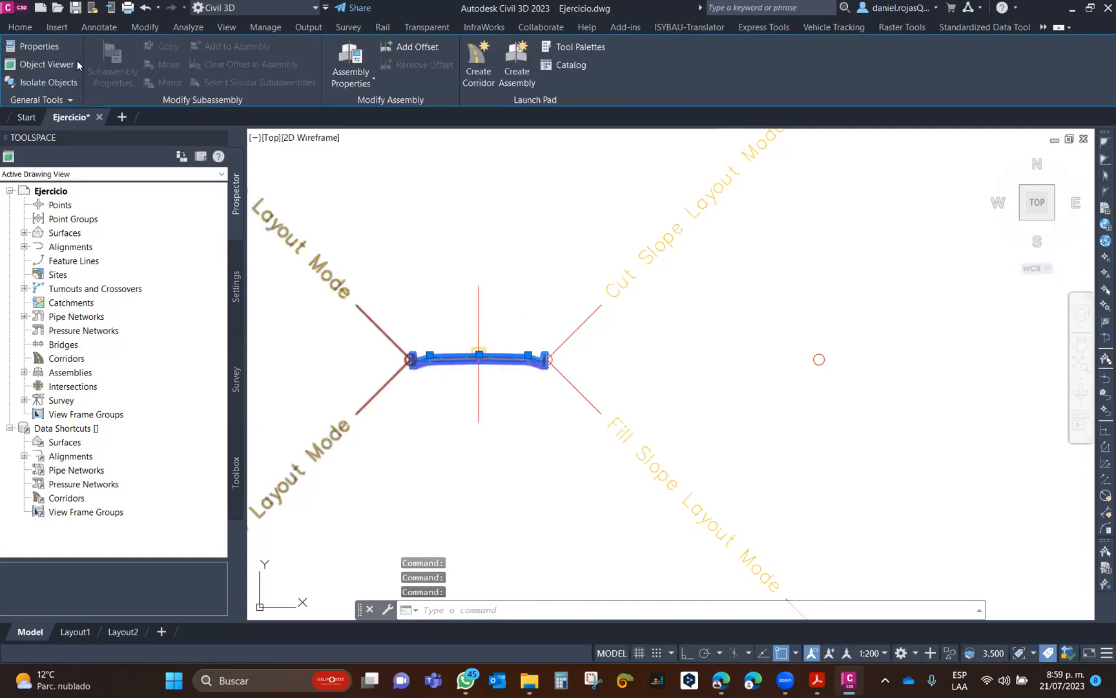
left_click(50, 51)
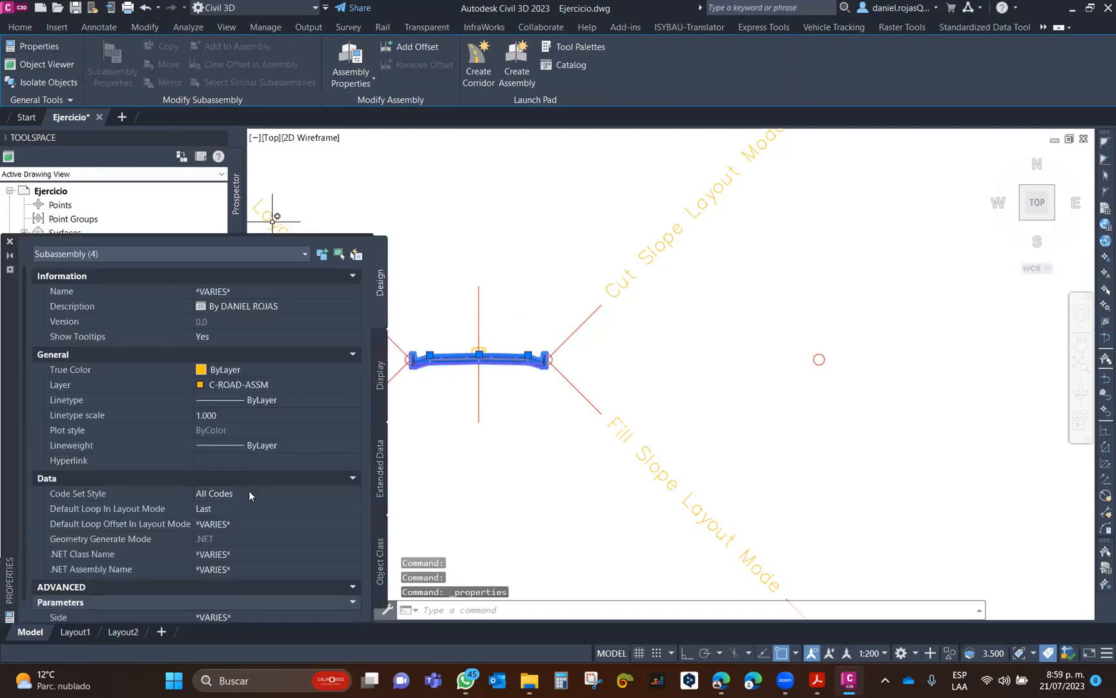
scroll(248, 490, "down", 1)
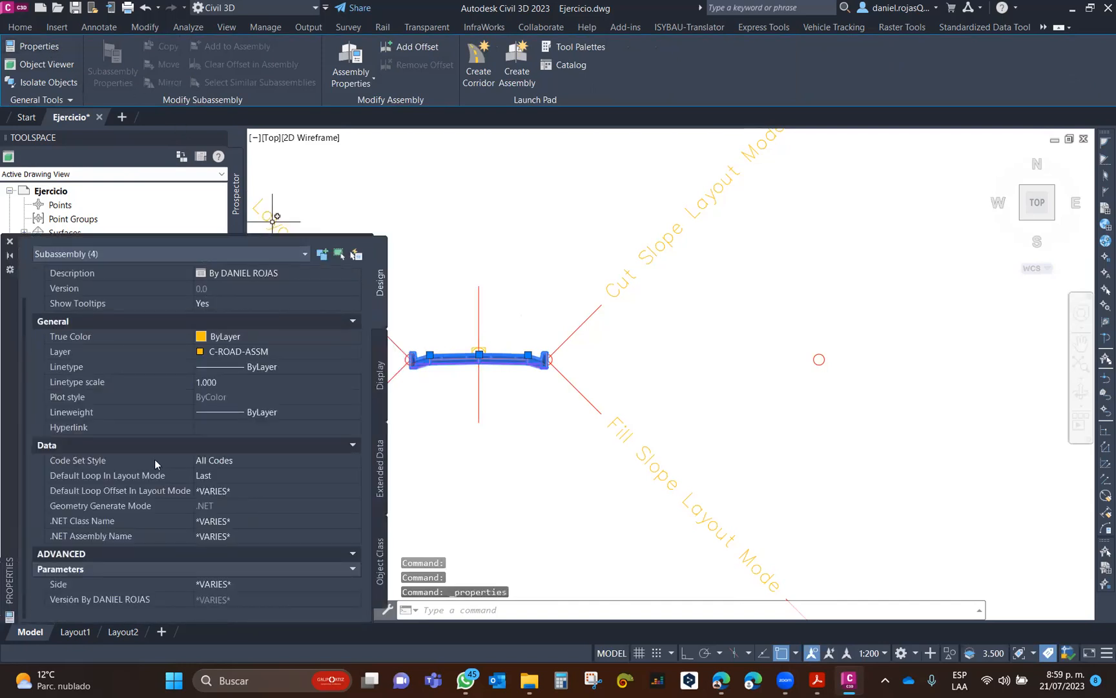
left_click(222, 461)
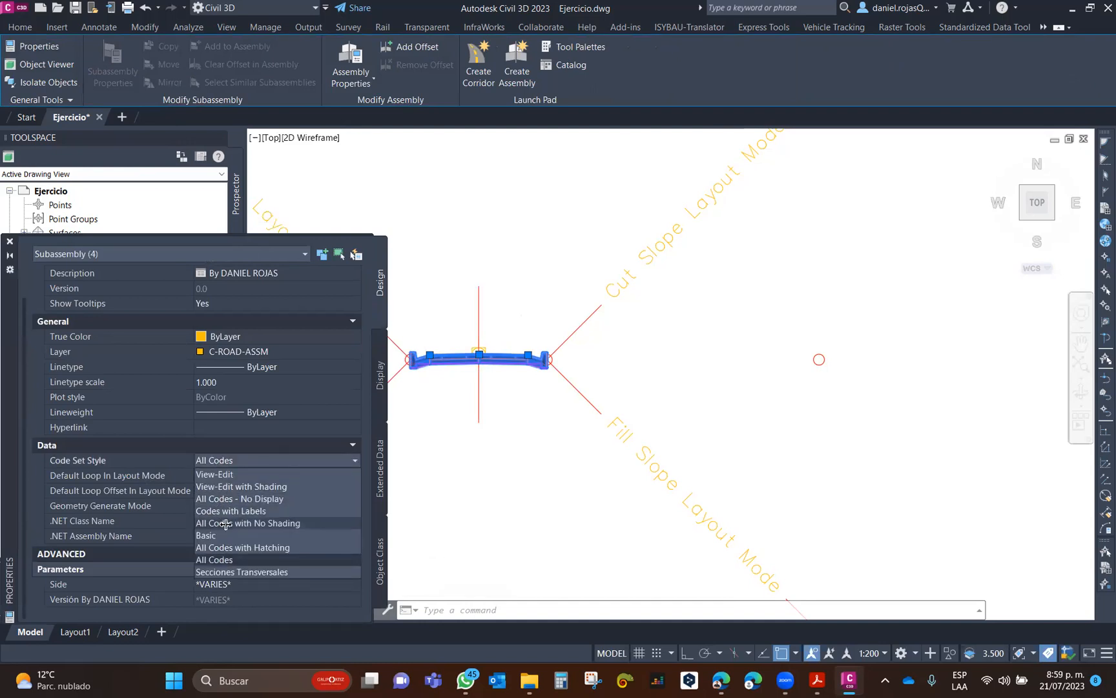
left_click(246, 571)
scroll(523, 340, "up", 4)
middle_click_drag(524, 340, 624, 356)
scroll(624, 355, "down", 2)
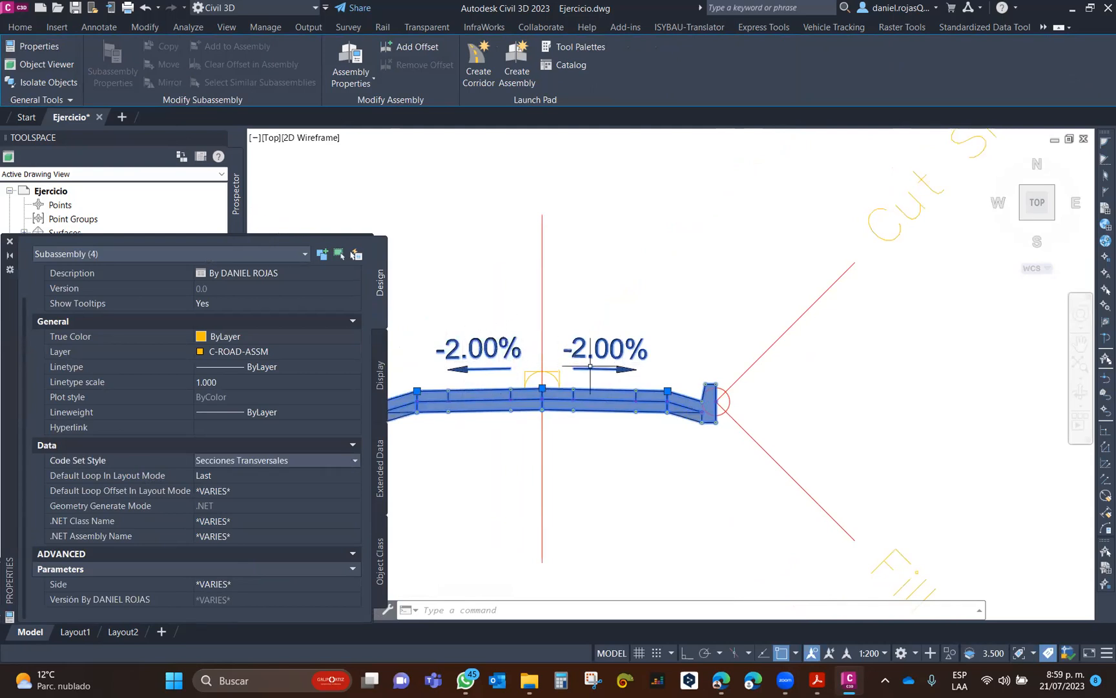
middle_click_drag(595, 363, 661, 358)
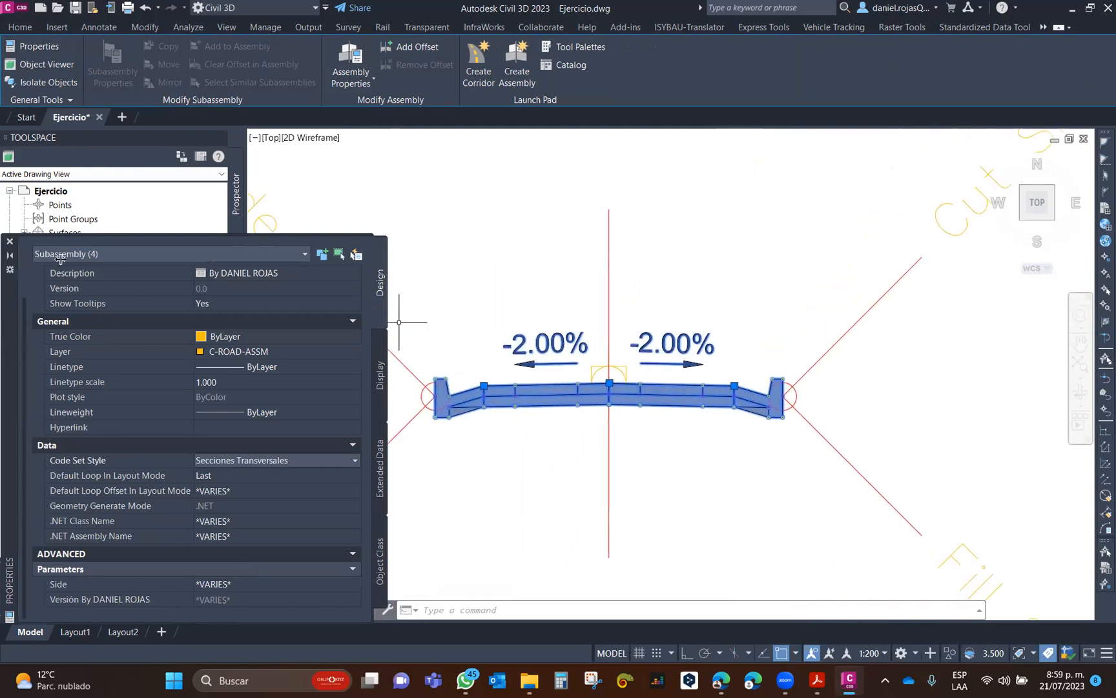
left_click(9, 240)
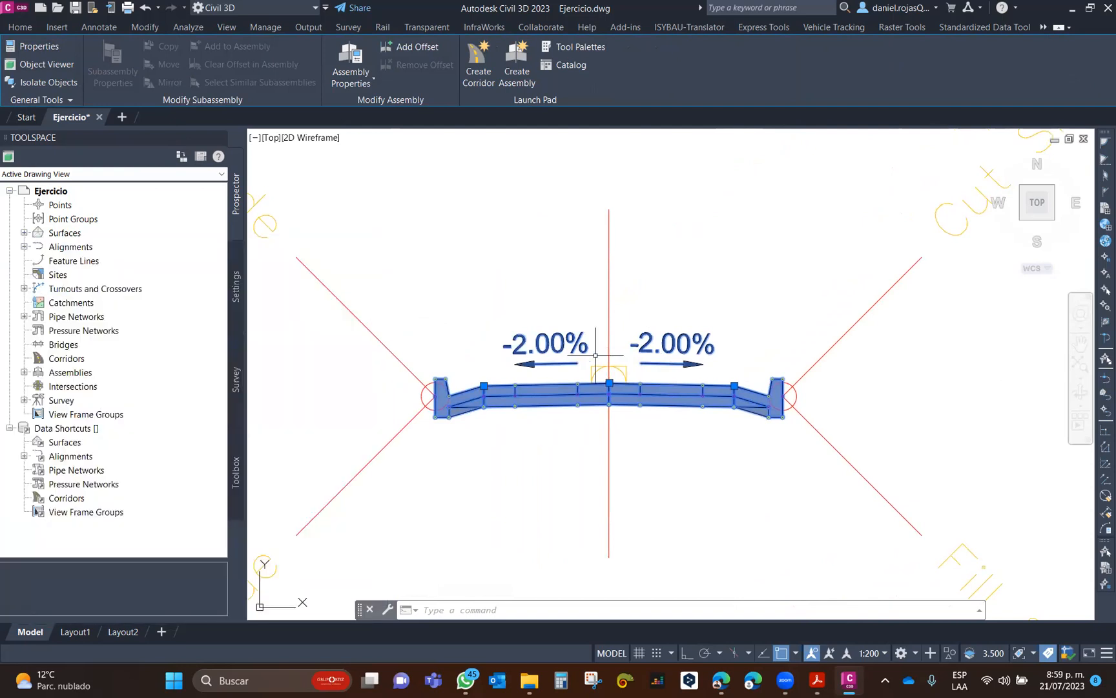
key("Escape")
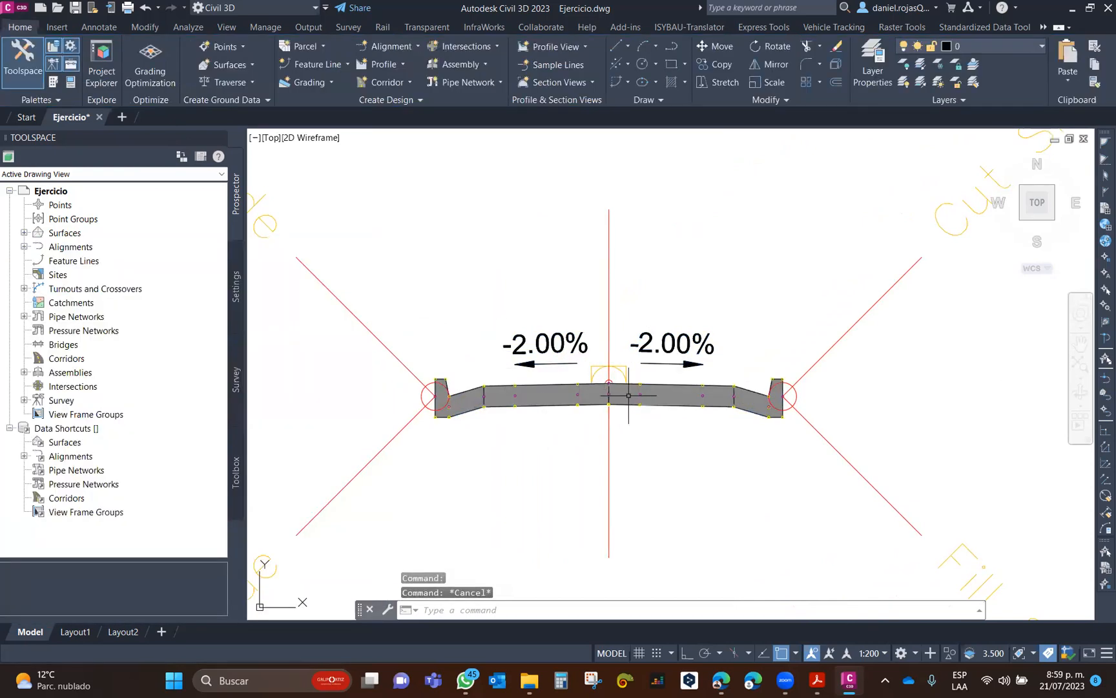
scroll(647, 394, "down", 2)
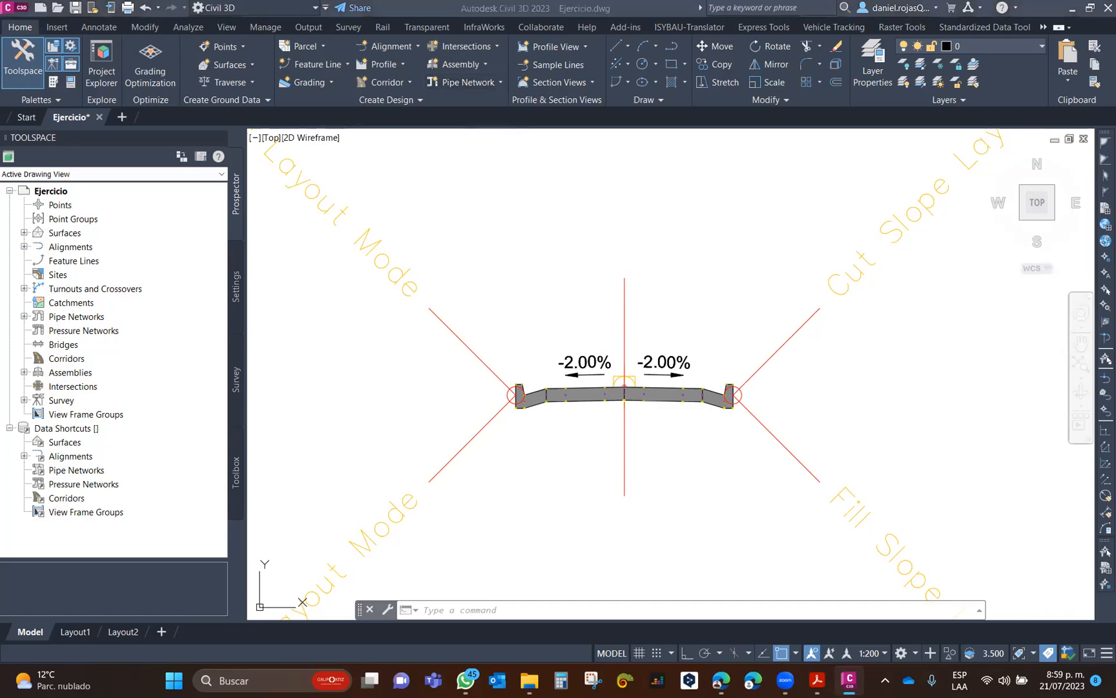
Set the code set style in the Ensamblaje assembly's properties to Secciones Transversales.
left_click(655, 296)
left_click(586, 311)
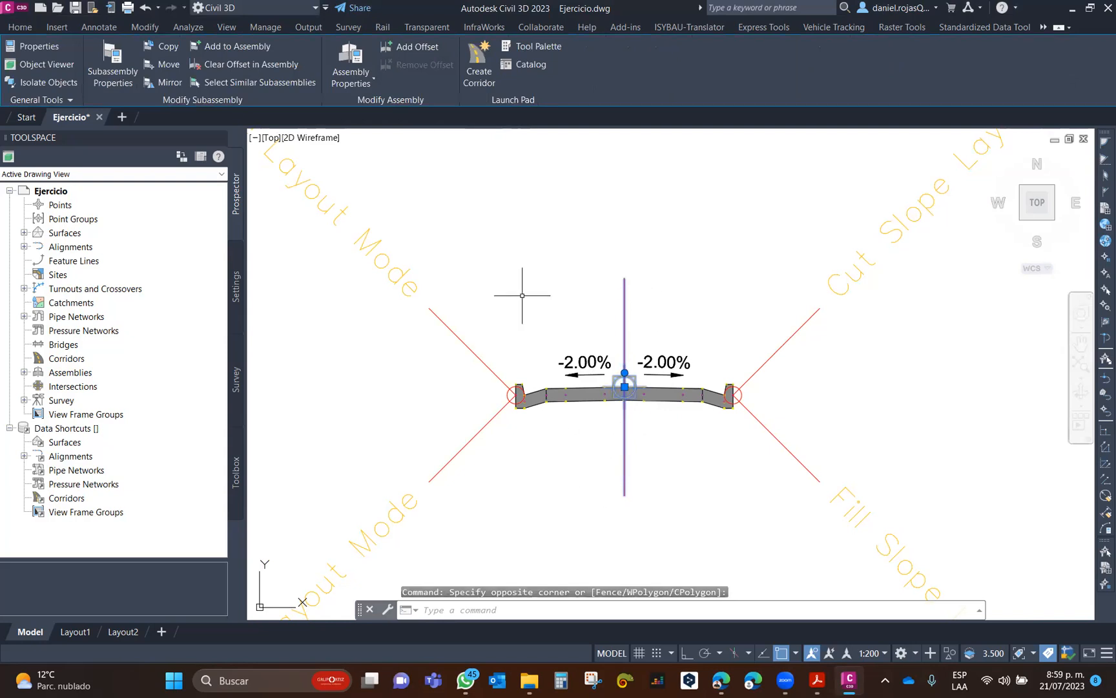
left_click(357, 54)
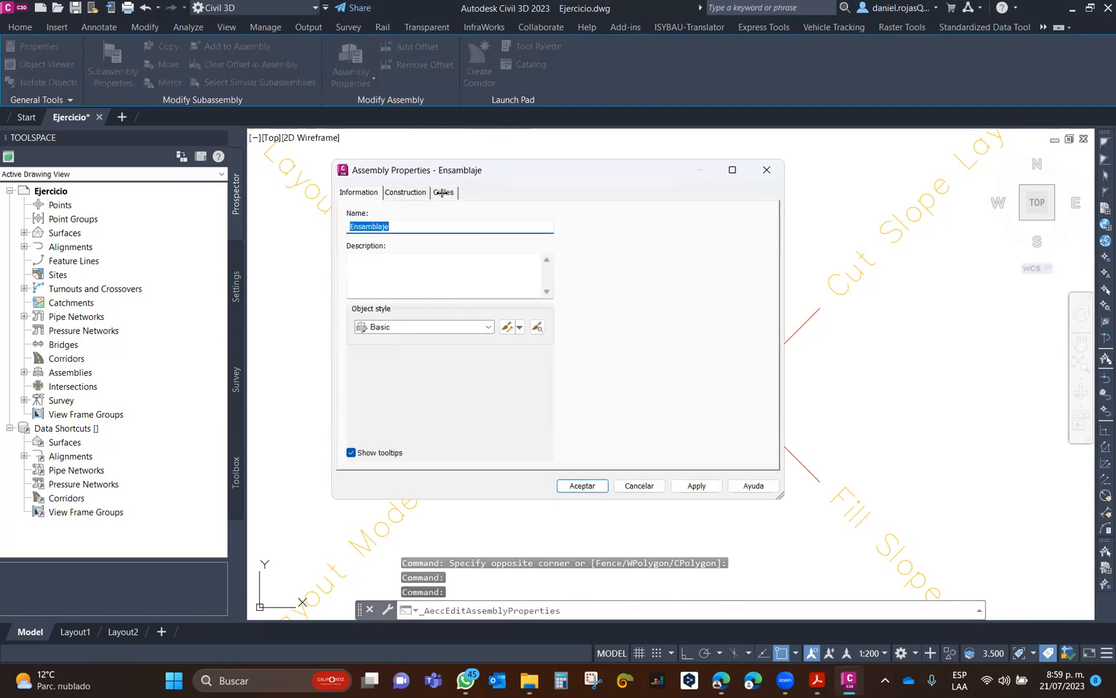
left_click(443, 192)
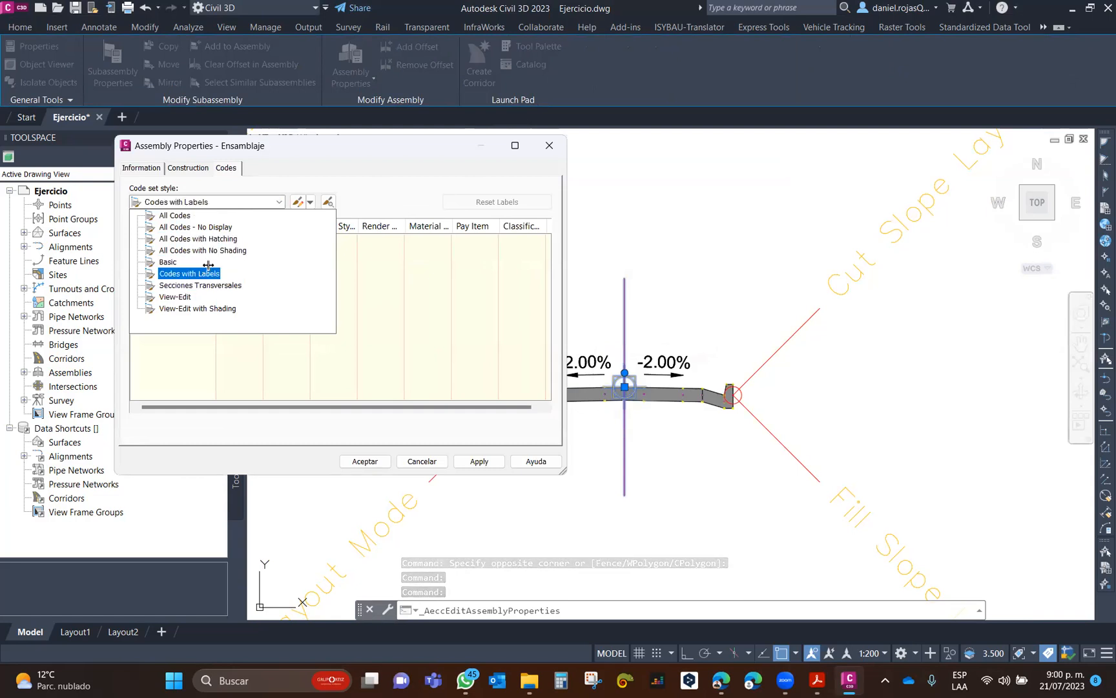
left_click(206, 285)
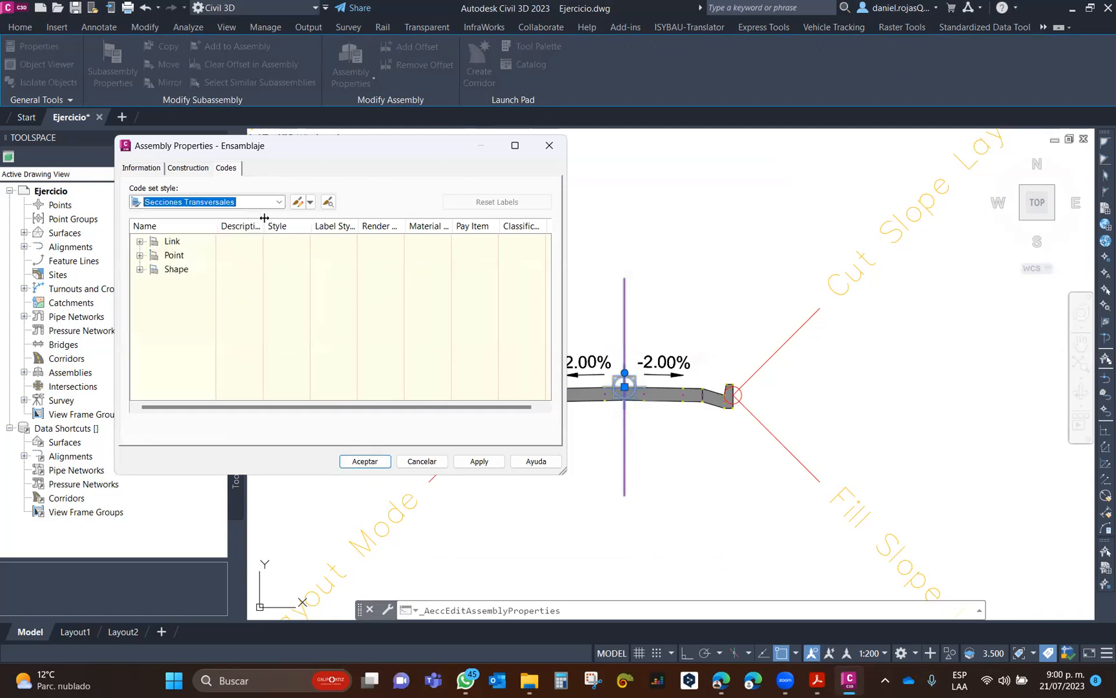
Edit the Secciones Transversales code set style and import codes from the right-side placa huella and cuneta subassemblies.
left_click(297, 203)
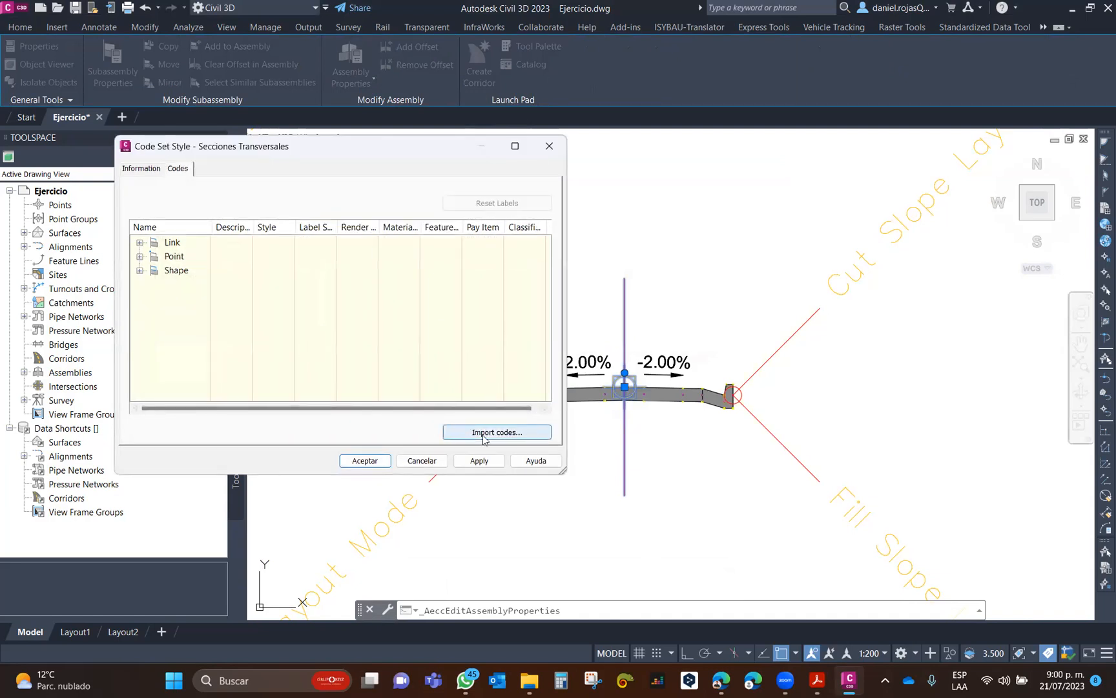
left_click(483, 432)
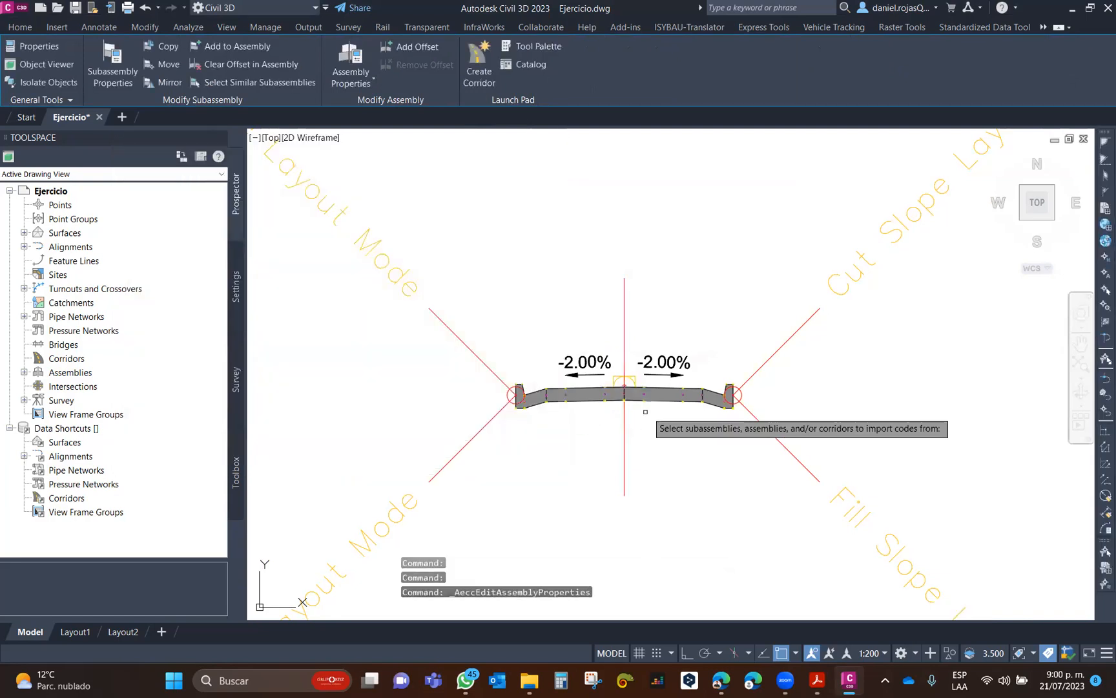
left_click(673, 402)
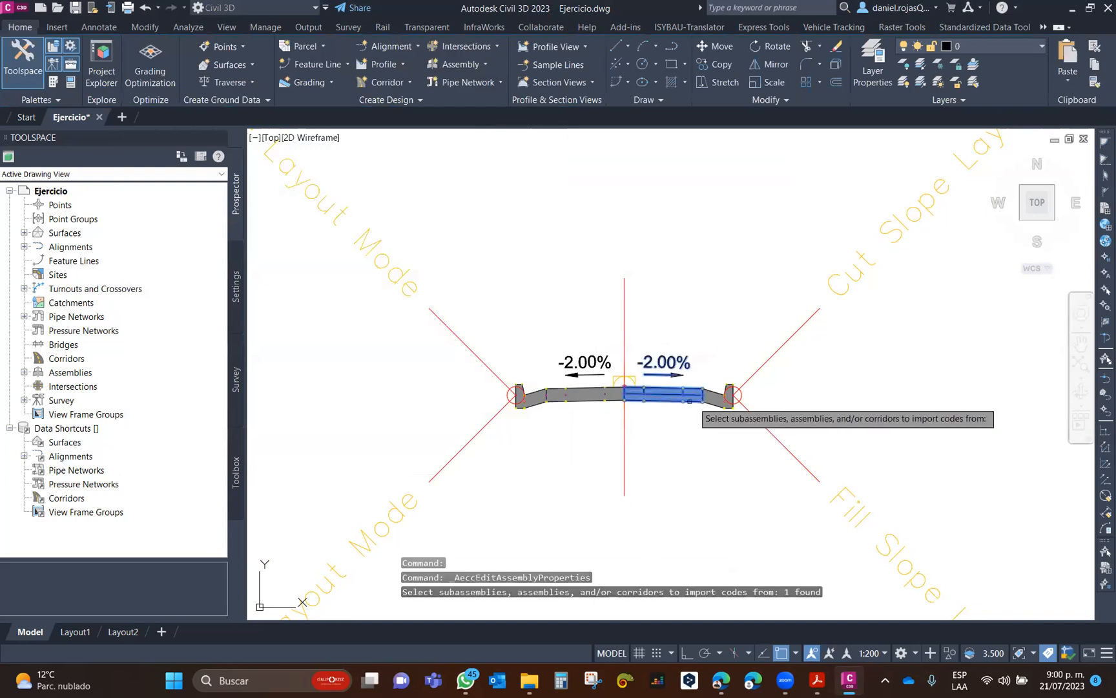
left_click(714, 400)
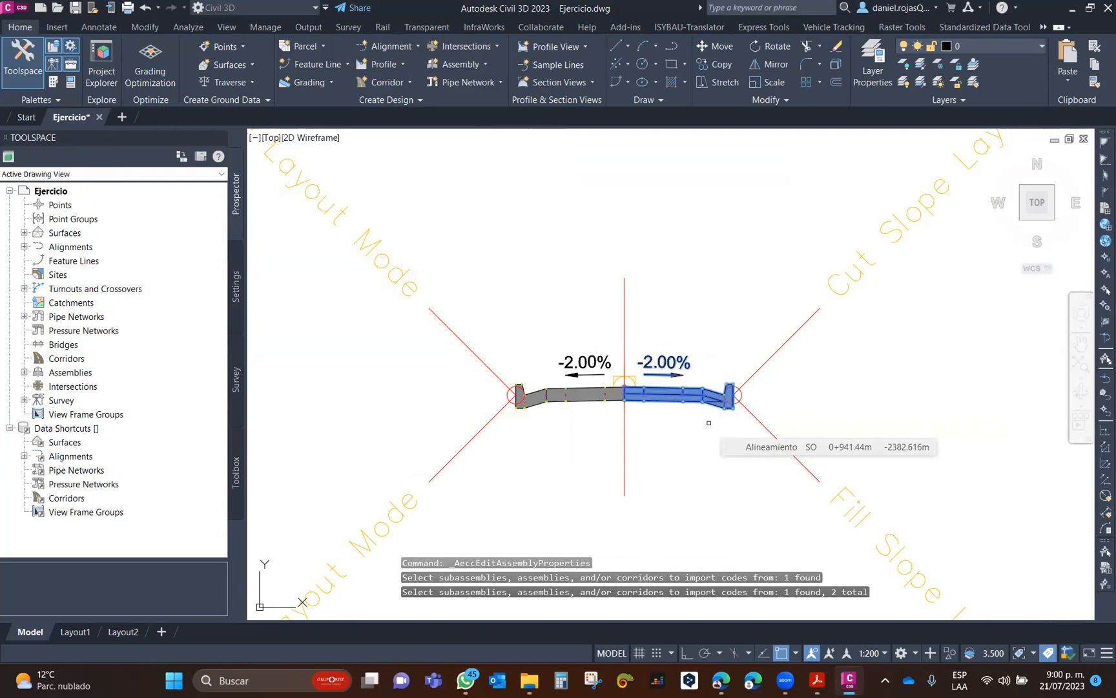
key("Return")
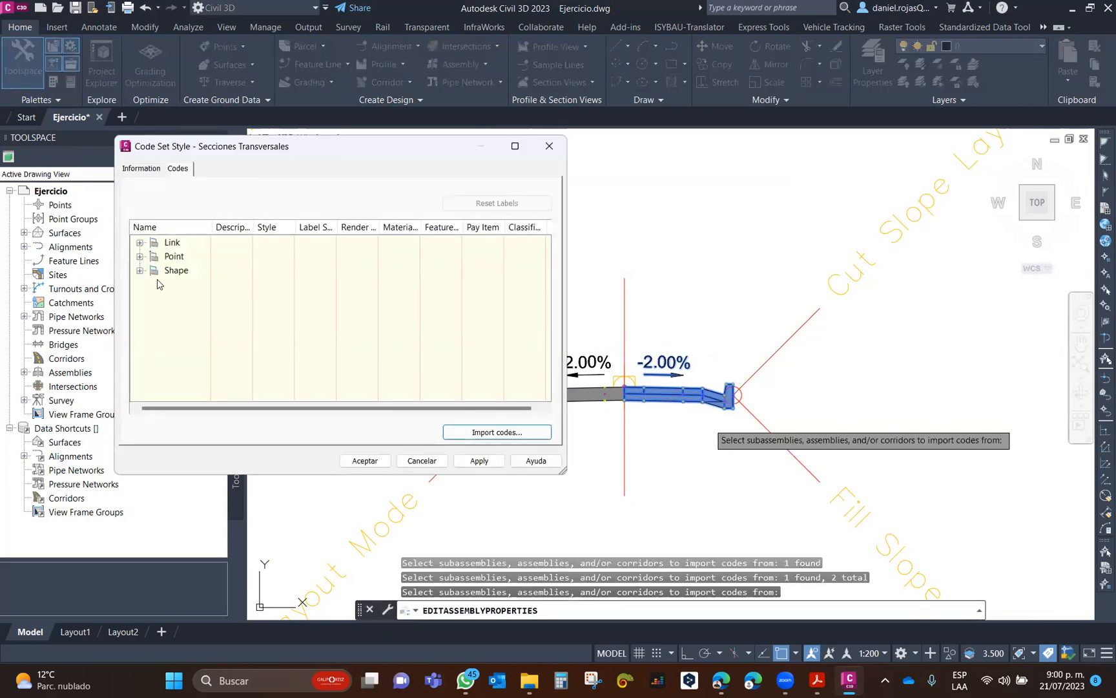
Expand the Shape codes and enlarge the dialog with its Name and Style columns to examine the style assigned to each code.
left_click(139, 271)
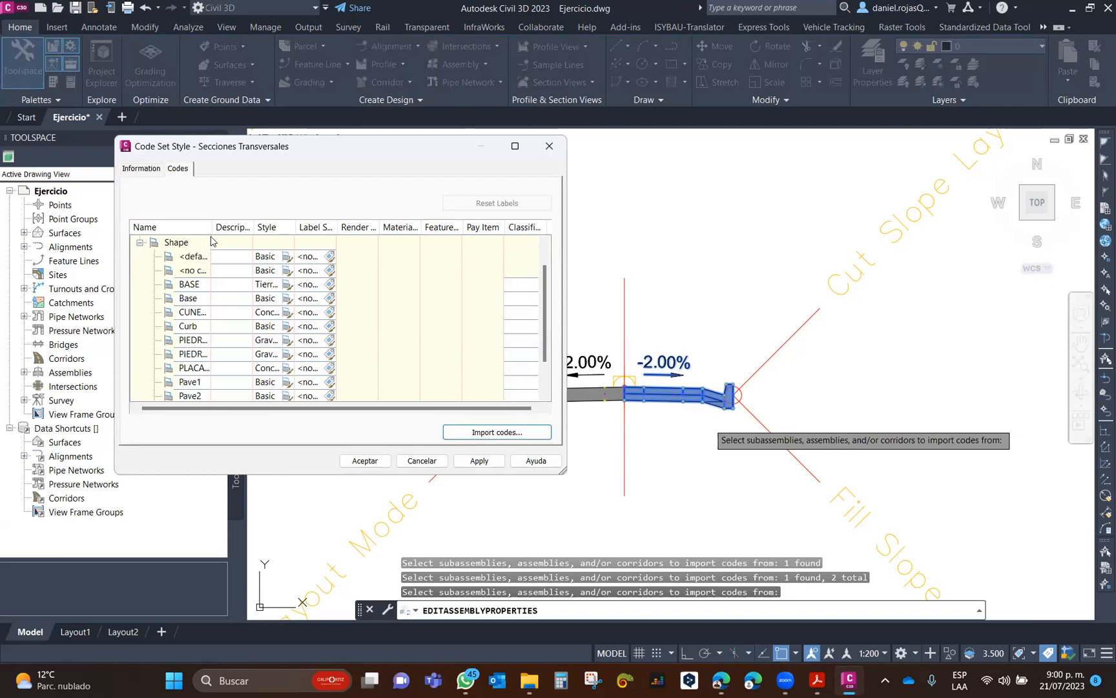
left_click_drag(215, 230, 296, 230)
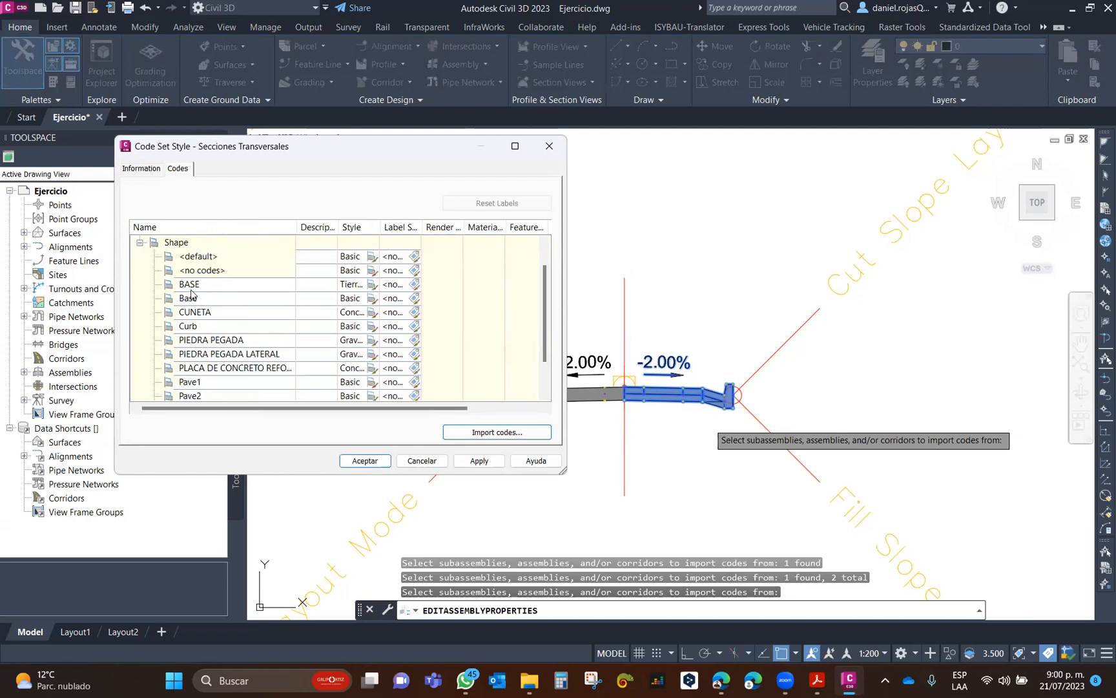
left_click_drag(567, 475, 666, 586)
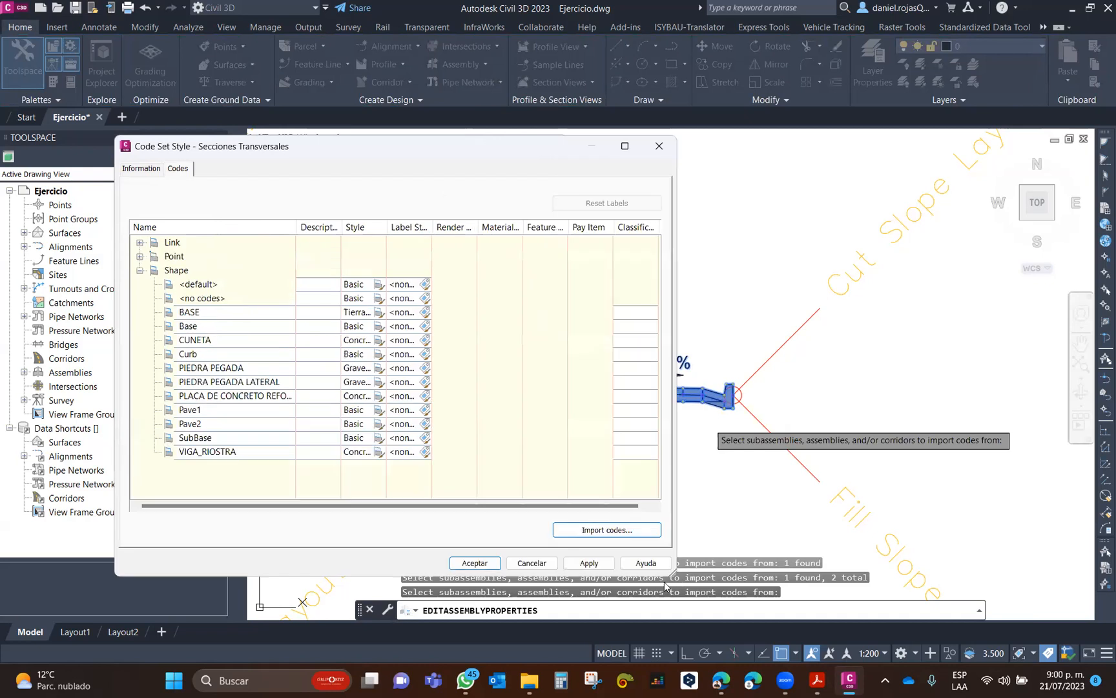
left_click_drag(302, 231, 348, 240)
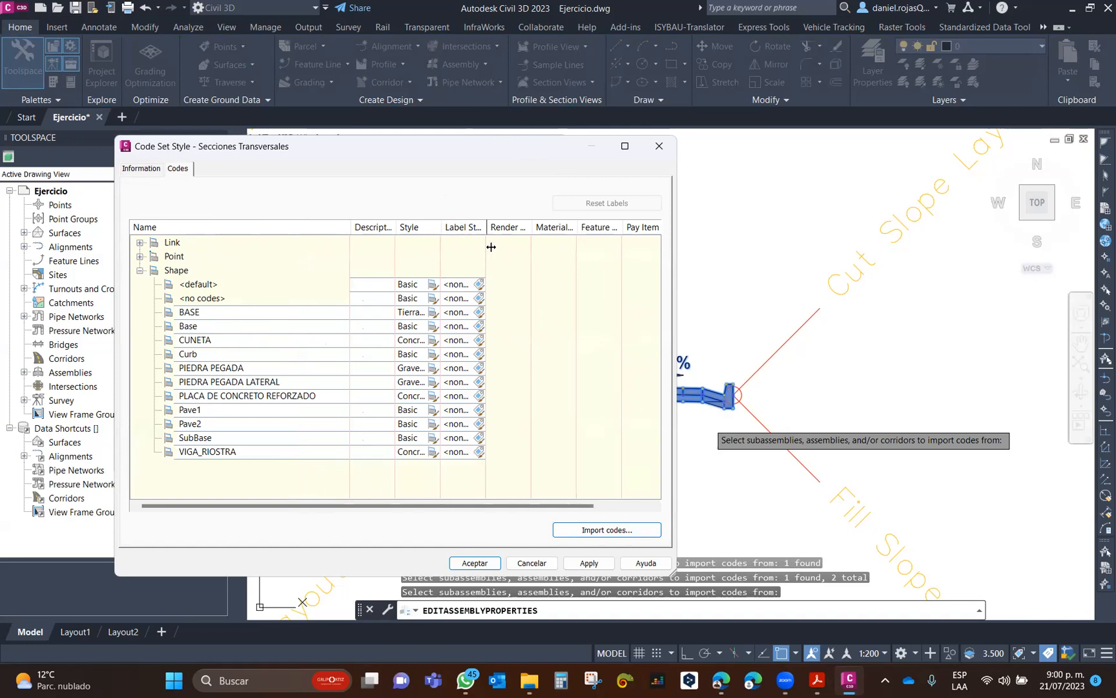
left_click_drag(491, 246, 496, 250)
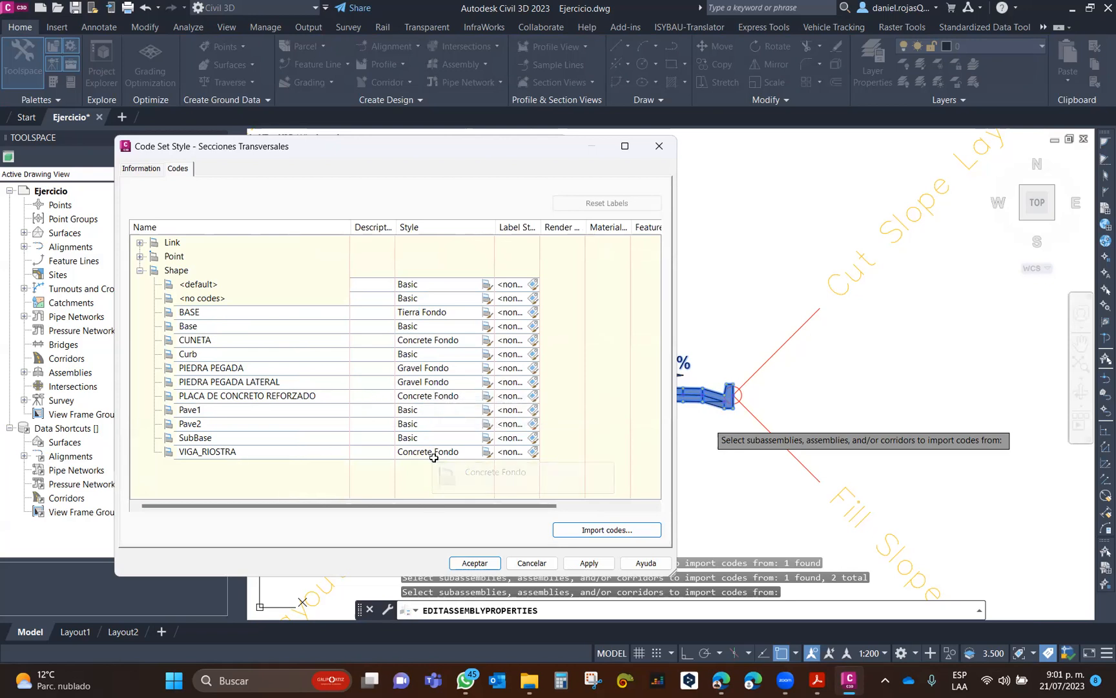
Review the display settings of the BASE code's Tierra Fondo shape style in the Plan, Model, Profile and Section view directions.
left_click(487, 316)
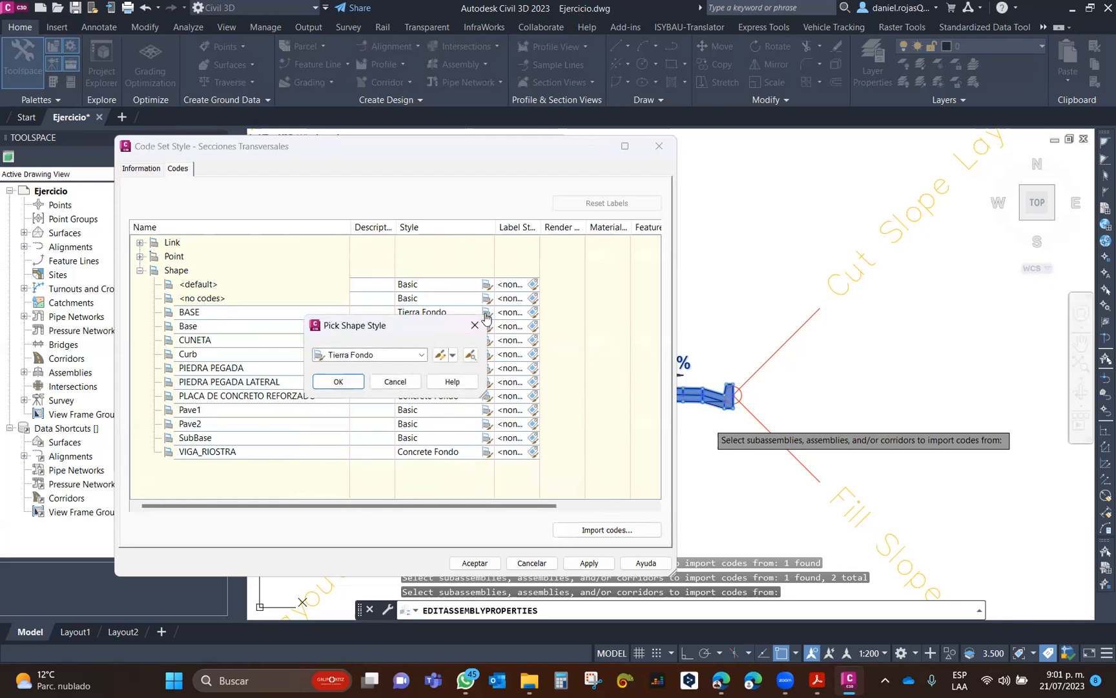
left_click(441, 357)
left_click(238, 221)
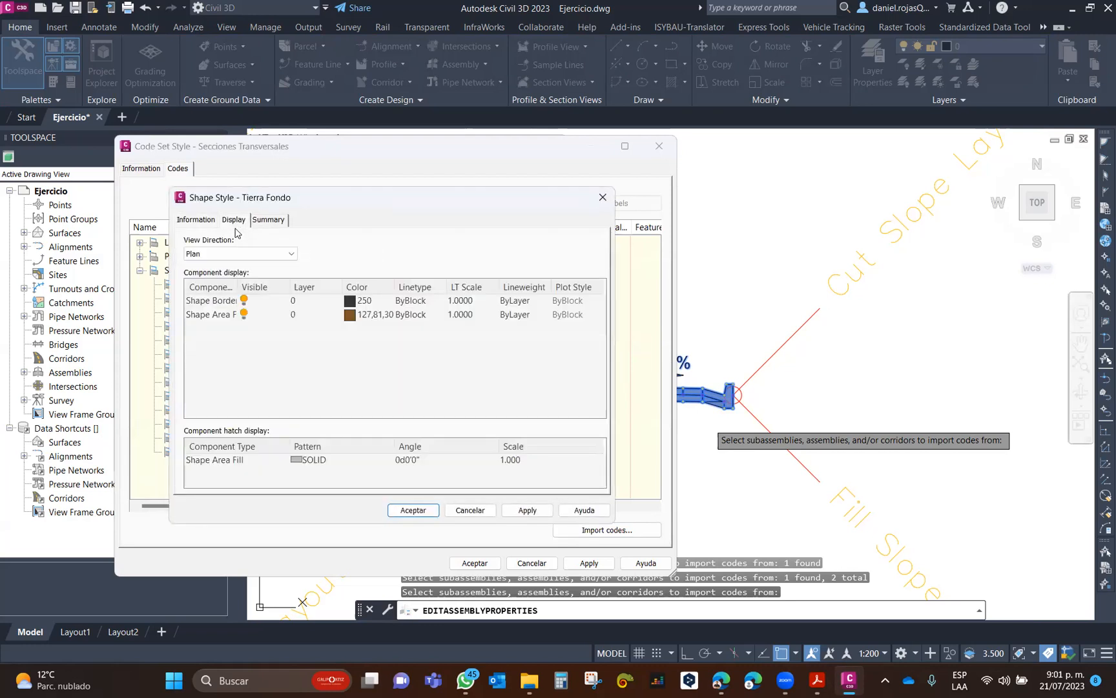
left_click(248, 251)
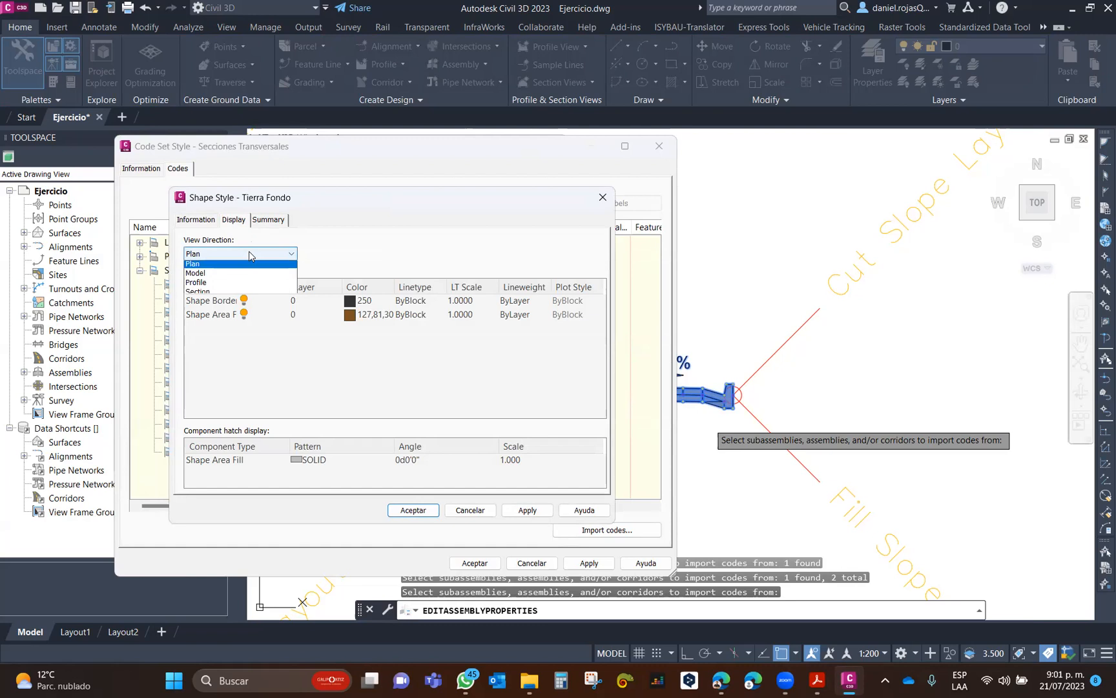
left_click(214, 275)
left_click(234, 255)
left_click(226, 284)
left_click(243, 258)
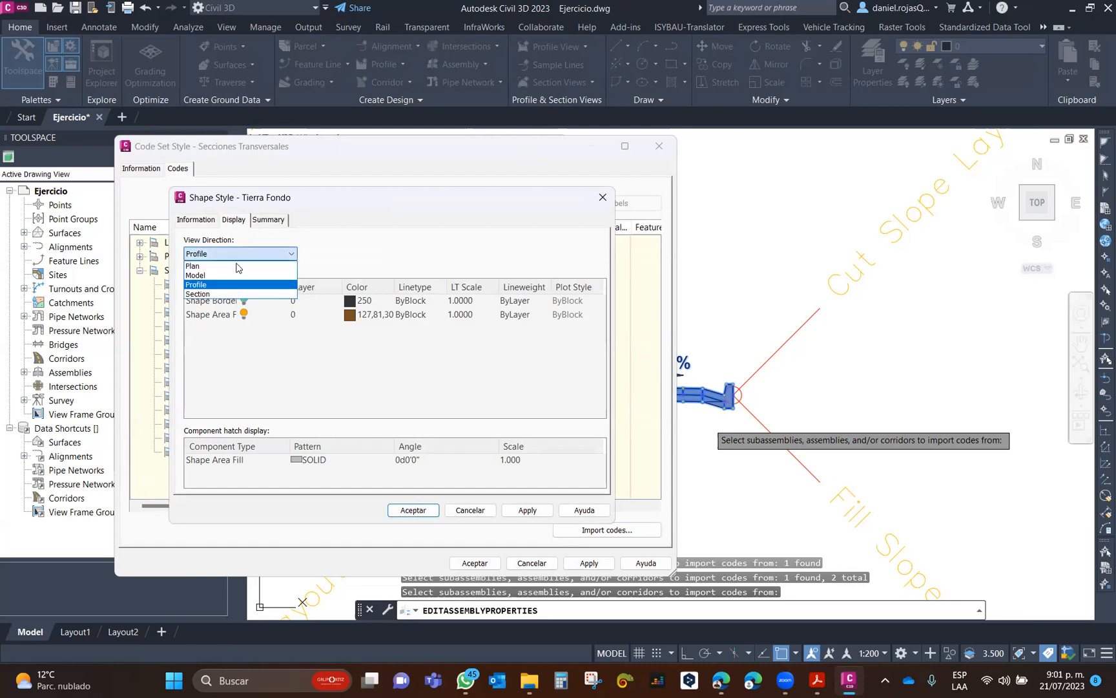
left_click(229, 295)
left_click(271, 254)
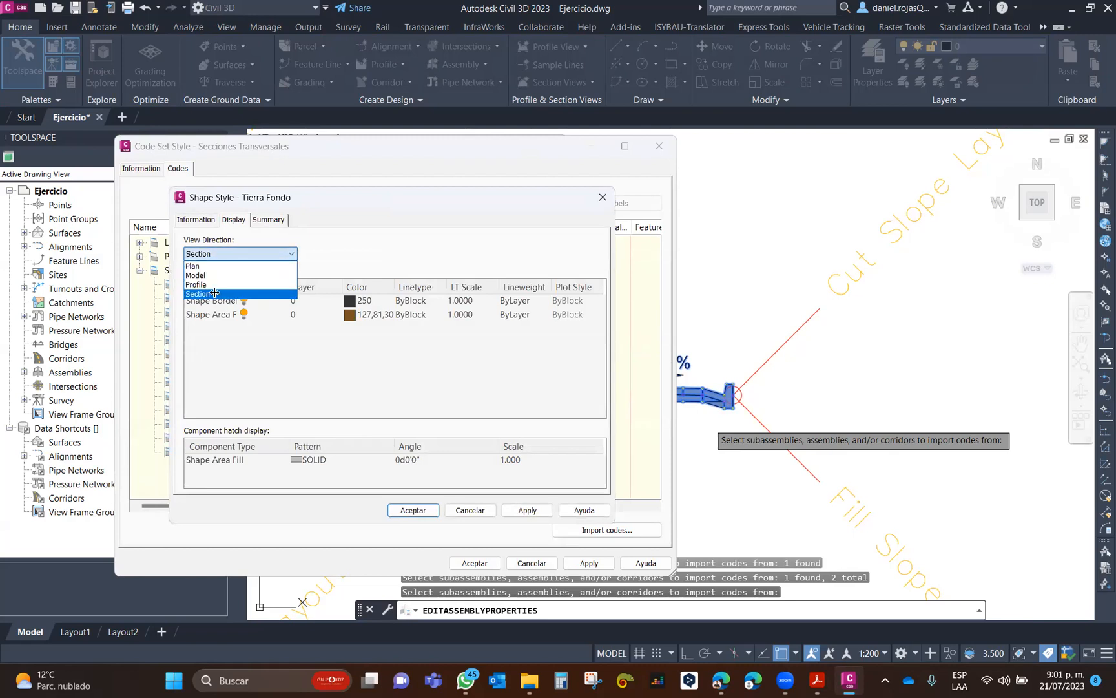
left_click(214, 294)
left_click(236, 253)
left_click(214, 284)
left_click(226, 254)
left_click(222, 275)
left_click(241, 253)
left_click(230, 266)
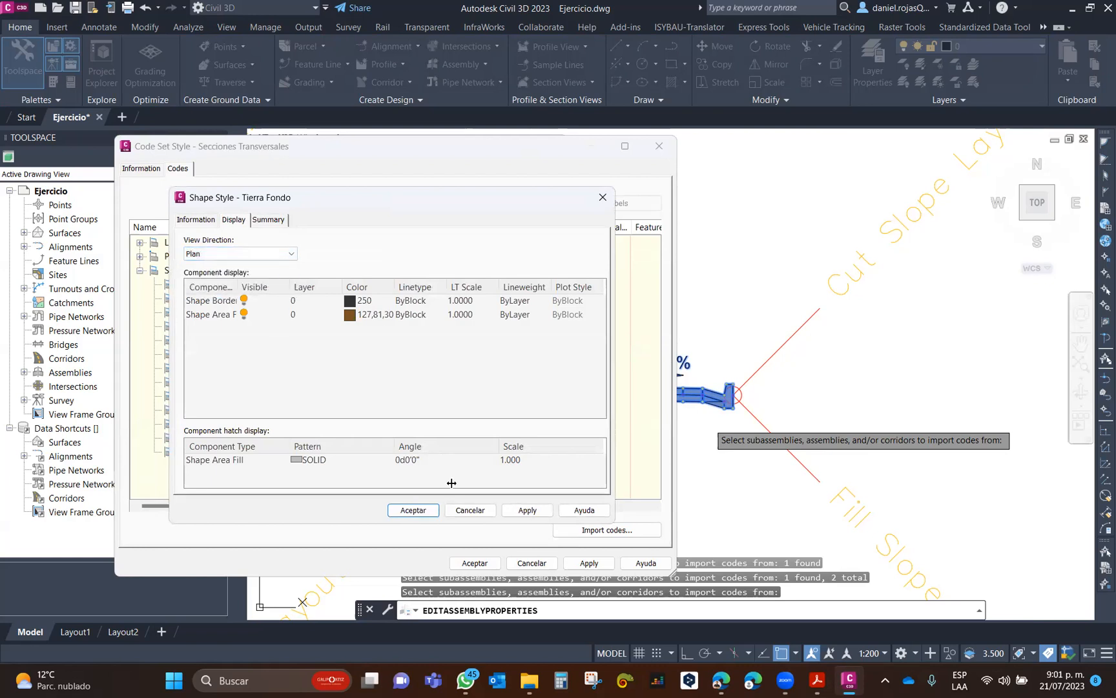
left_click(413, 511)
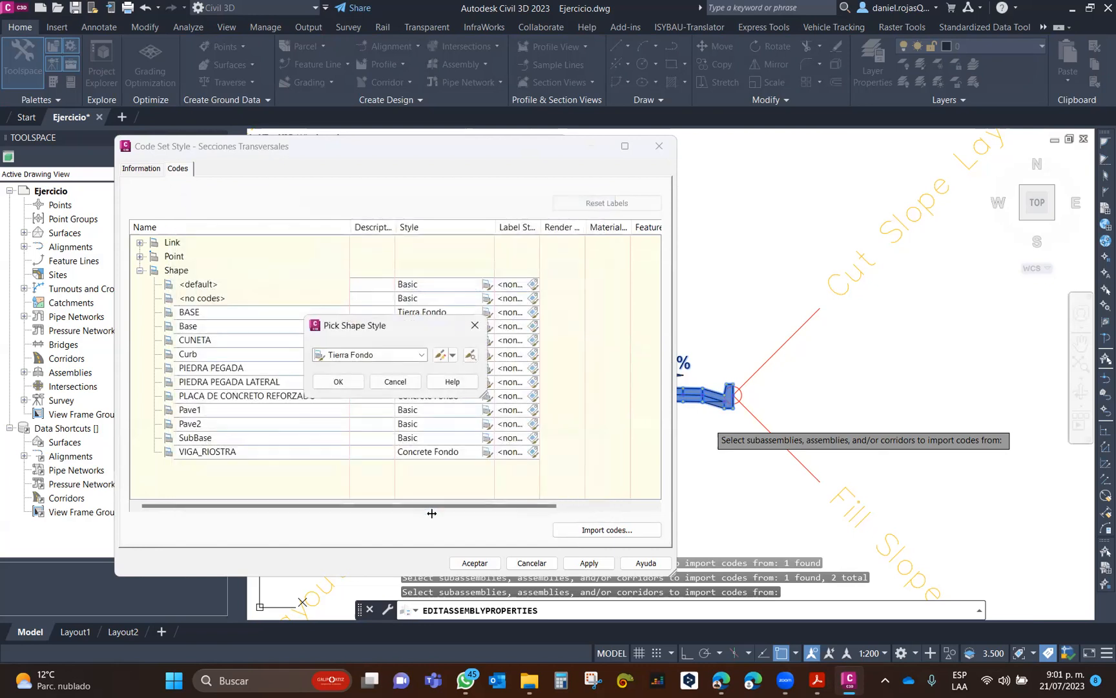
left_click(341, 382)
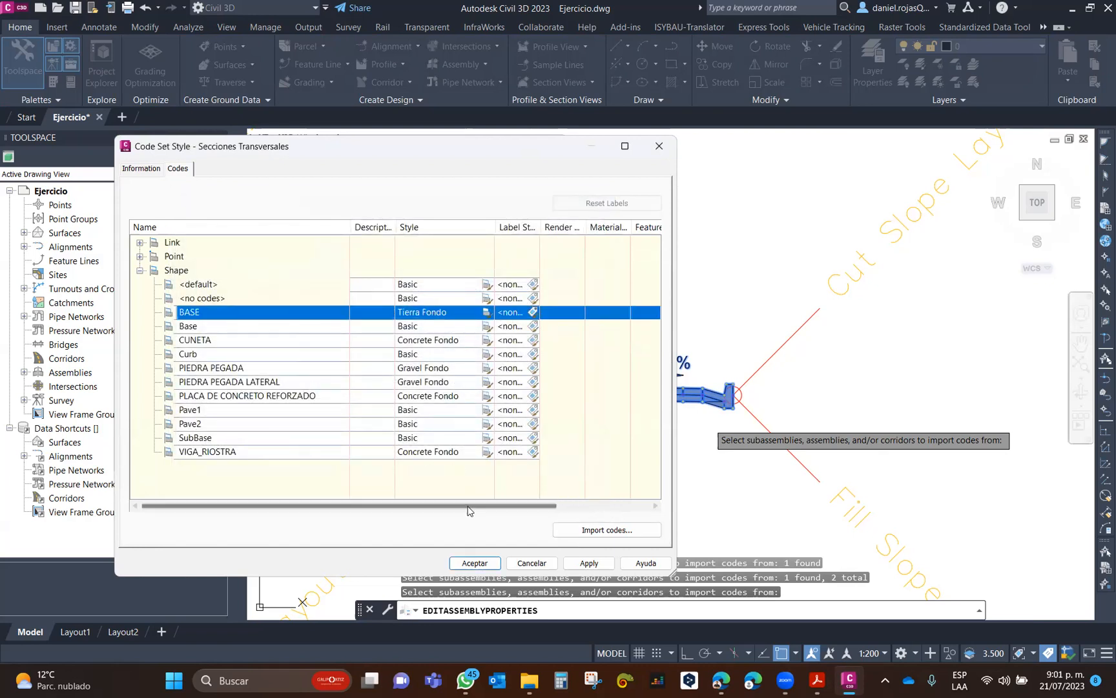
Accept the Secciones Transversales code set style and the assembly's properties, and deselect the assembly.
left_click(470, 559)
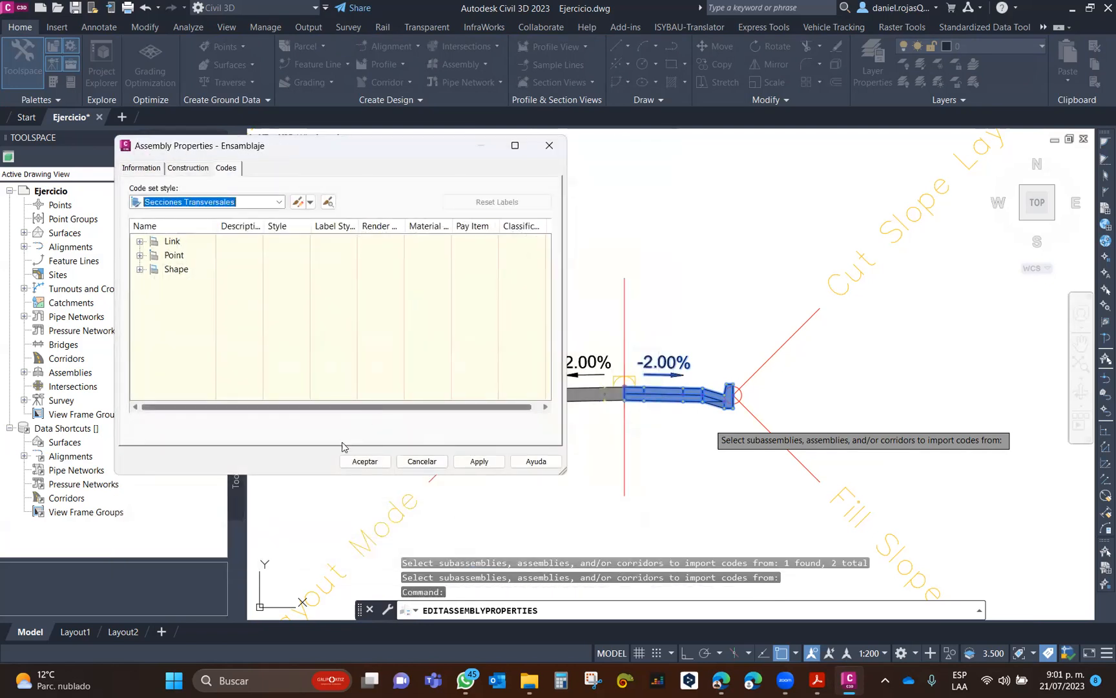
left_click(363, 461)
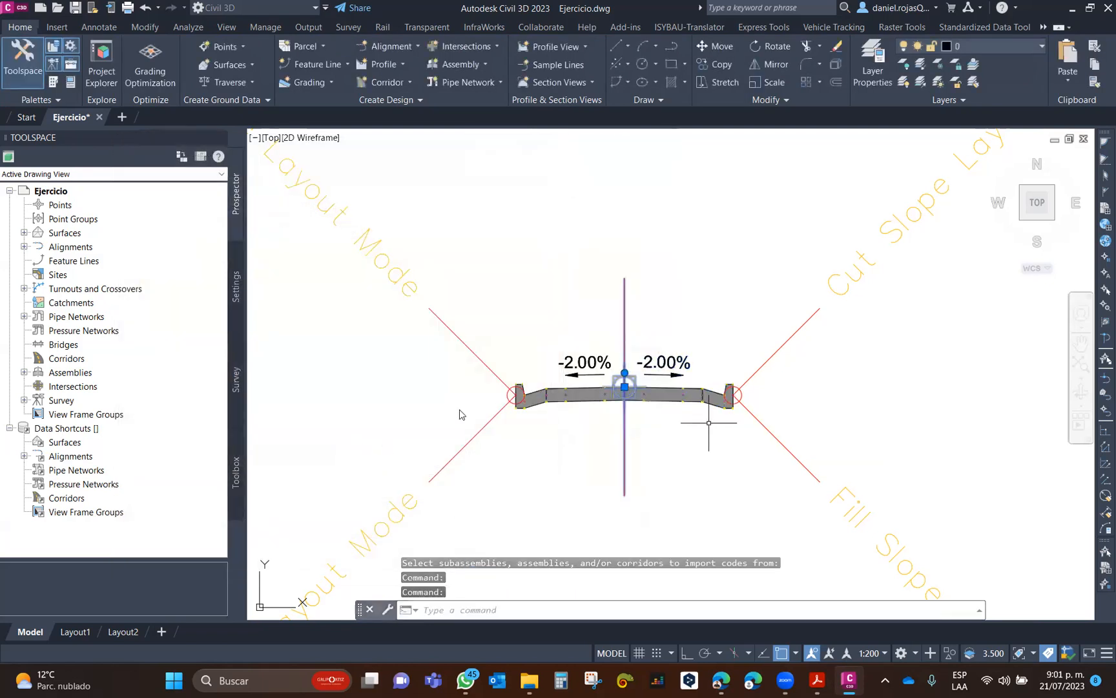
key("Escape")
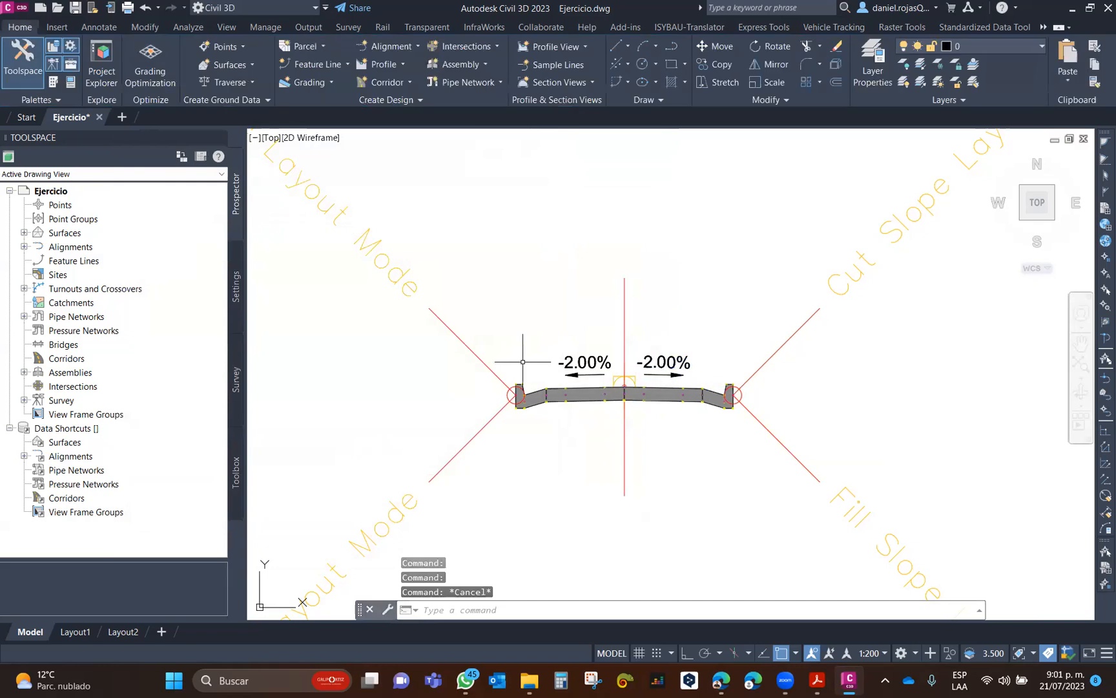
Start a new corridor named Obra lineal based on the alignment Alineamiento and the profile Layout (1).
scroll(536, 326, "down", 5)
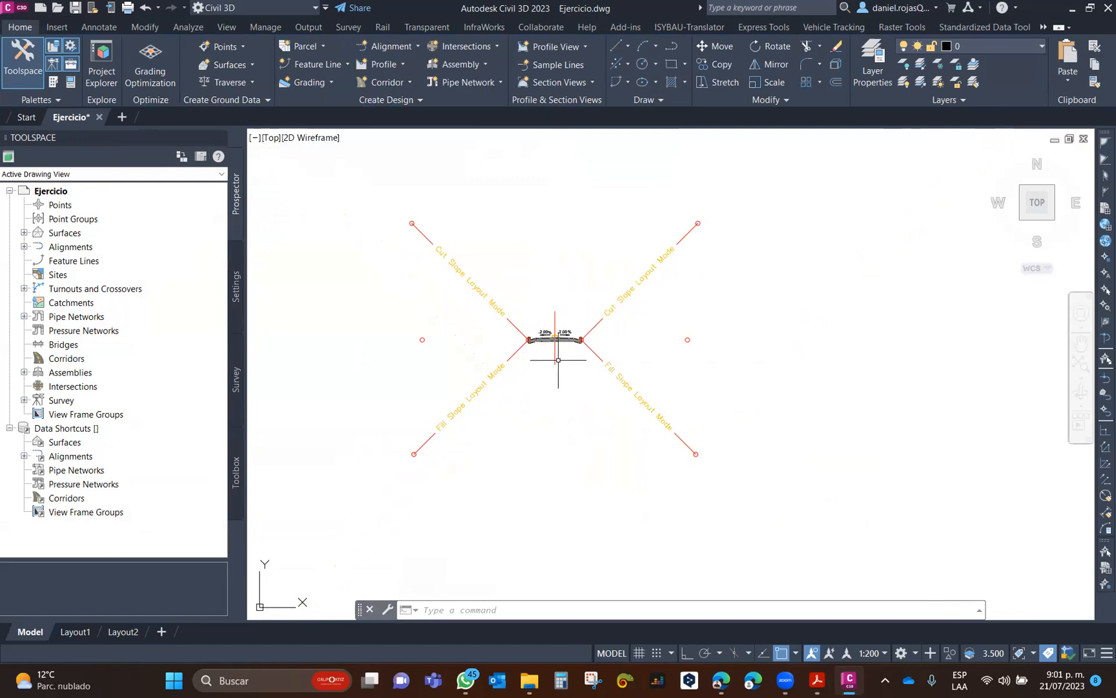
scroll(558, 336, "up", 4)
scroll(580, 341, "down", 8)
scroll(579, 341, "down", 6)
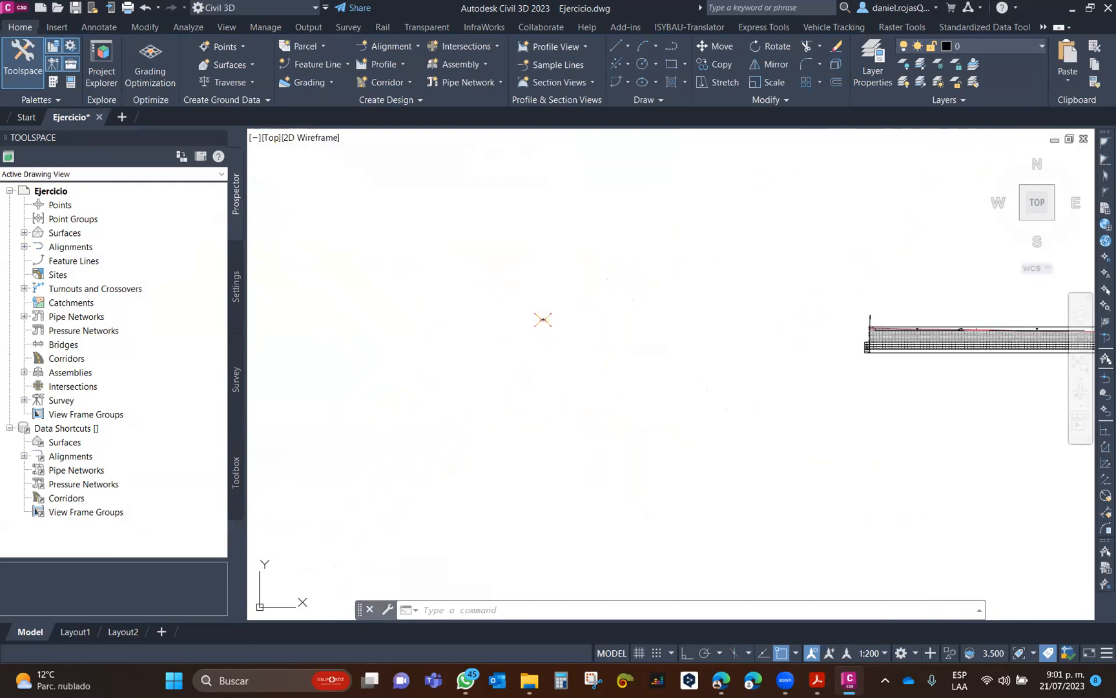
scroll(466, 379, "up", 6)
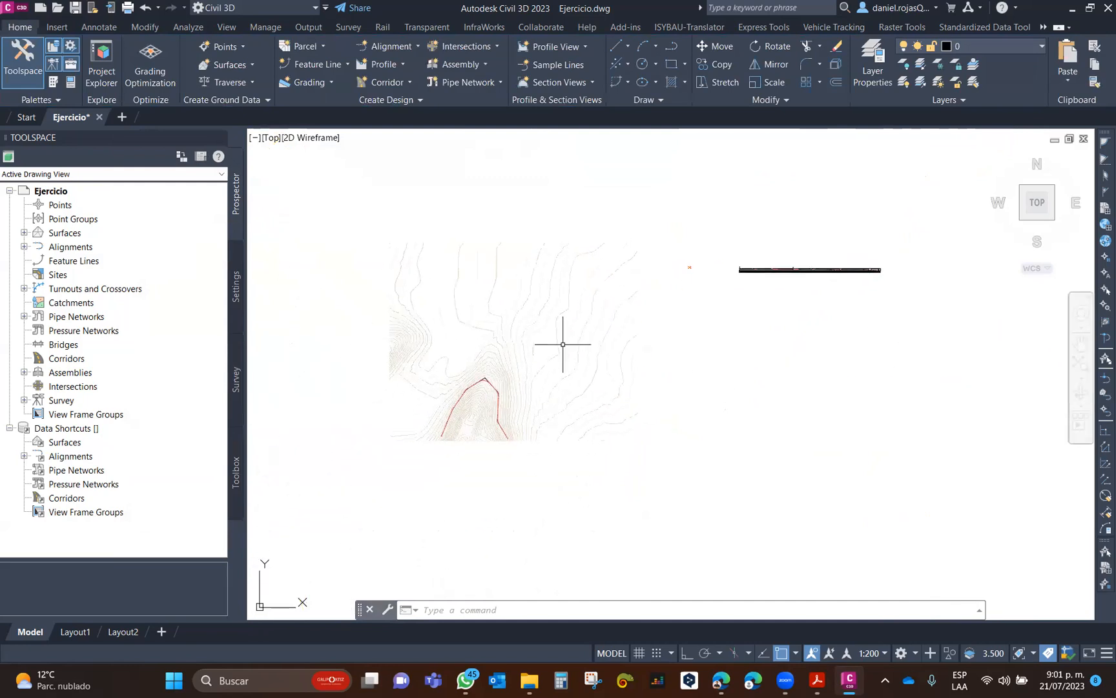
left_click(394, 86)
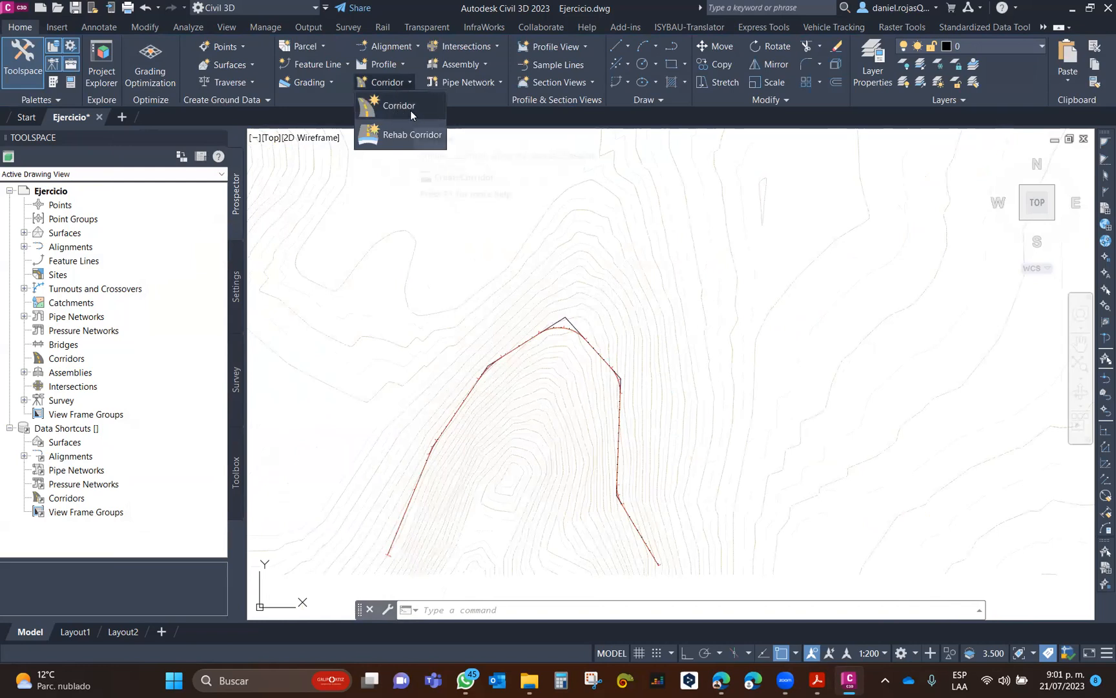
left_click(401, 112)
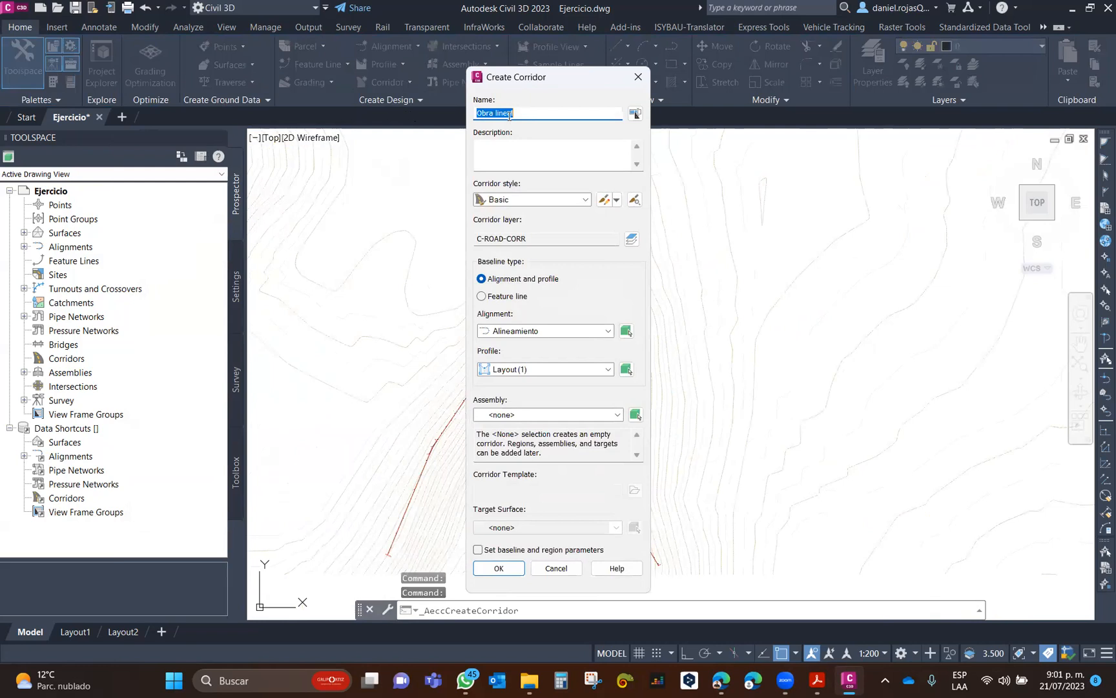
left_click(516, 114)
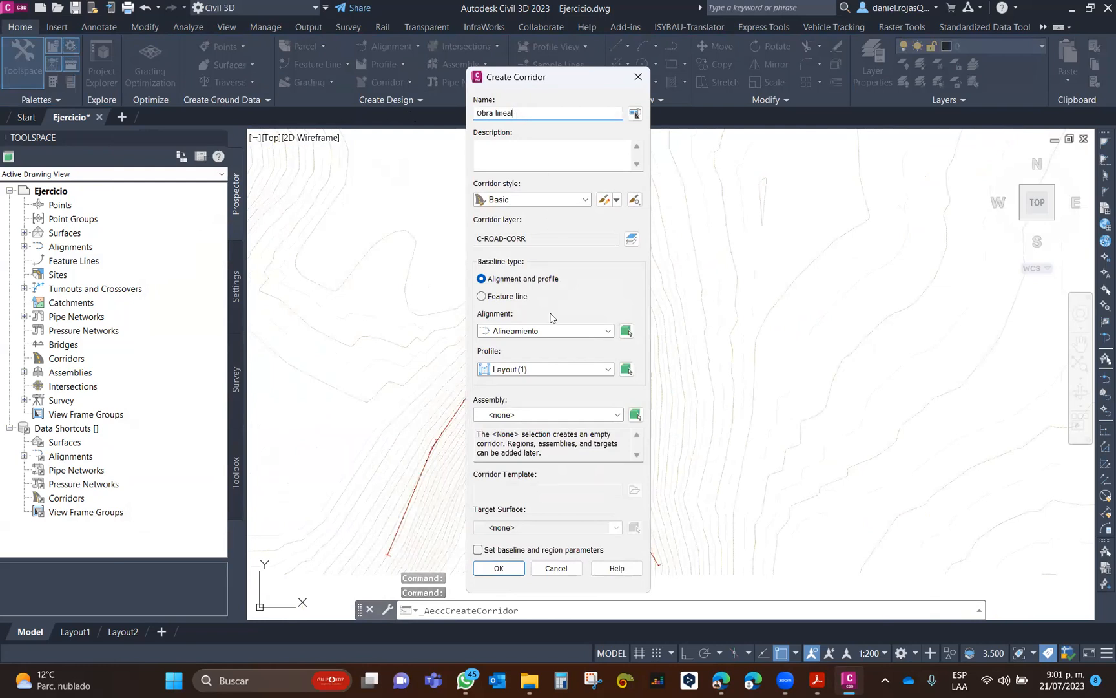
left_click(514, 332)
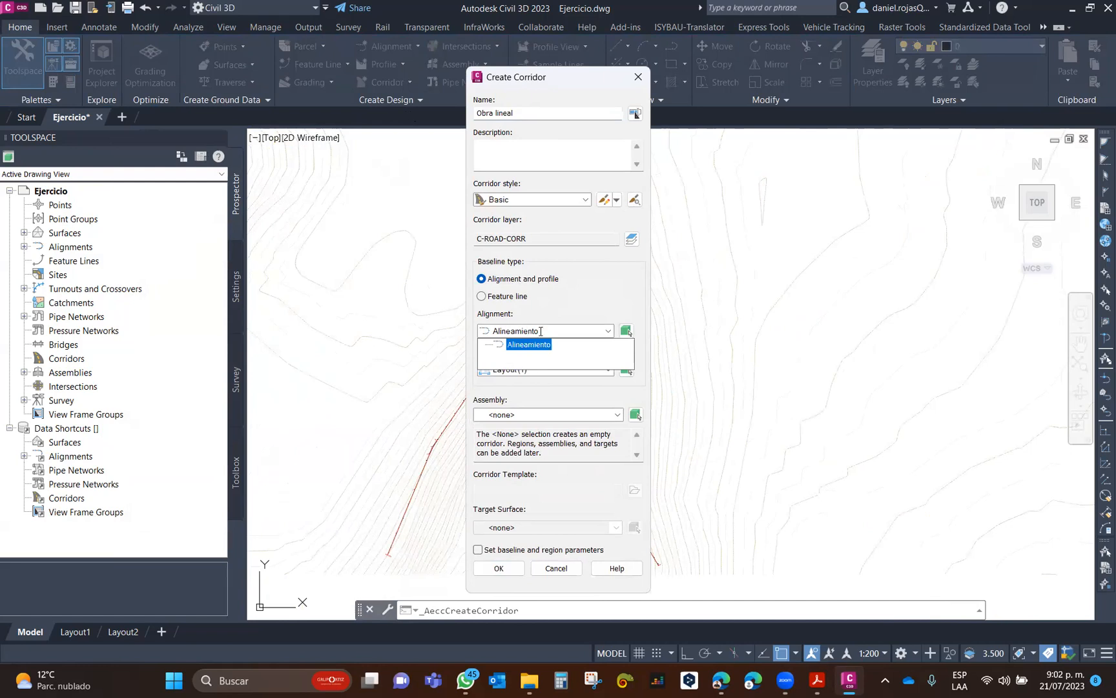
left_click(529, 344)
left_click(531, 370)
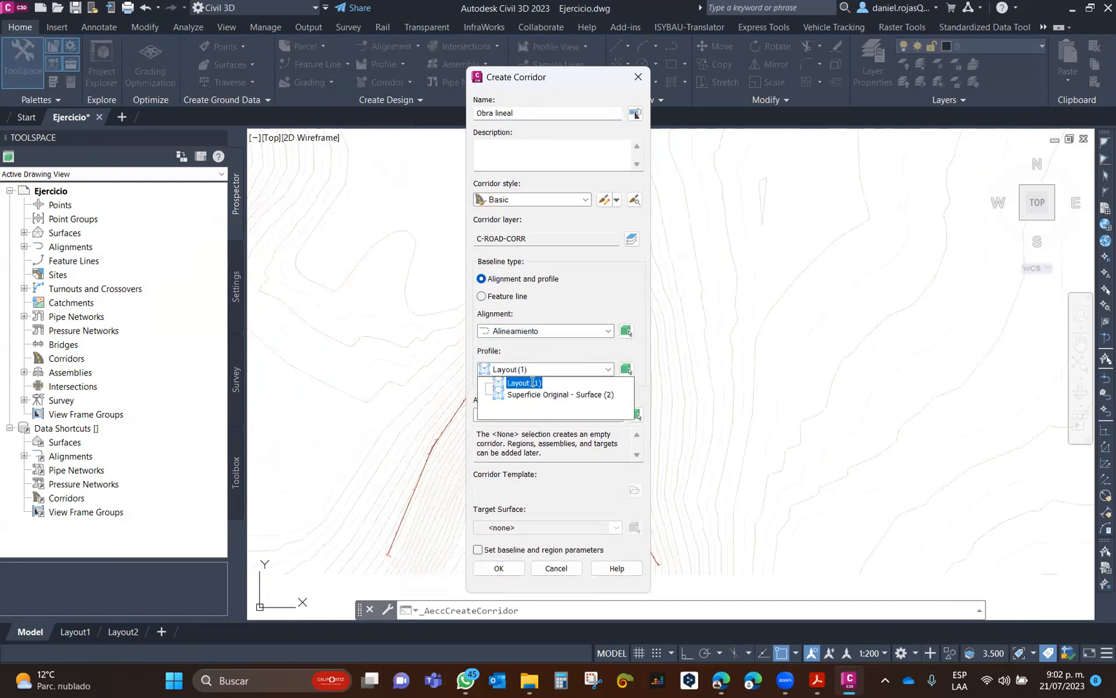
left_click(532, 382)
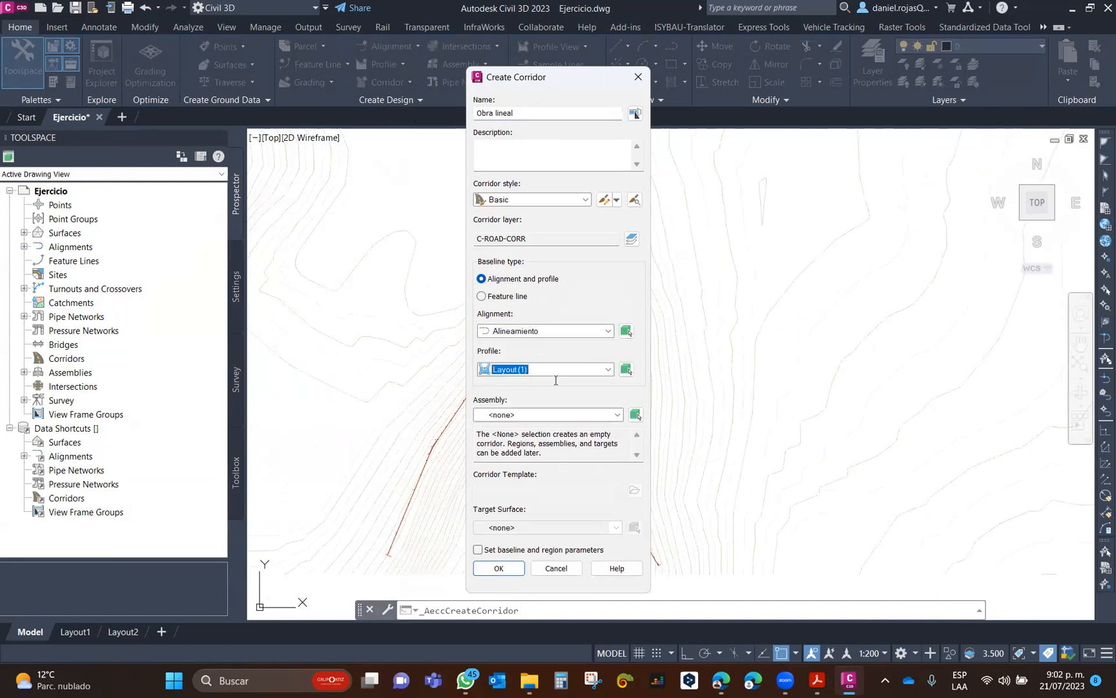
Assign the assembly Ensamblaje and the target surface Superficie Original to the corridor and create it with baseline and region parameters enabled.
left_click(559, 414)
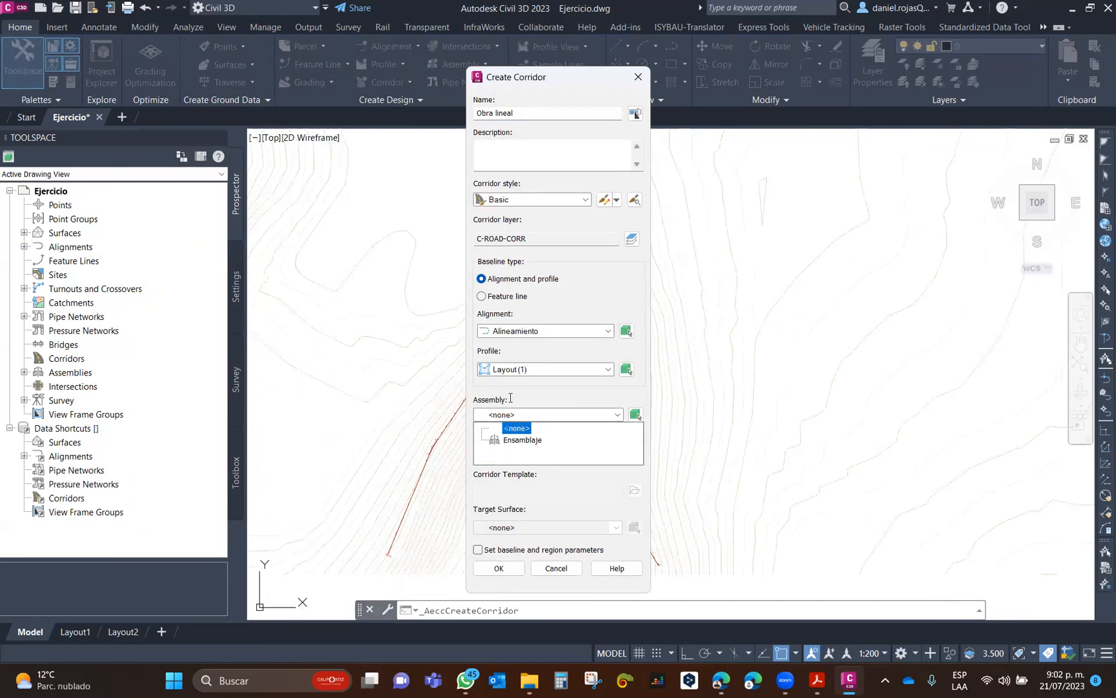
left_click(522, 439)
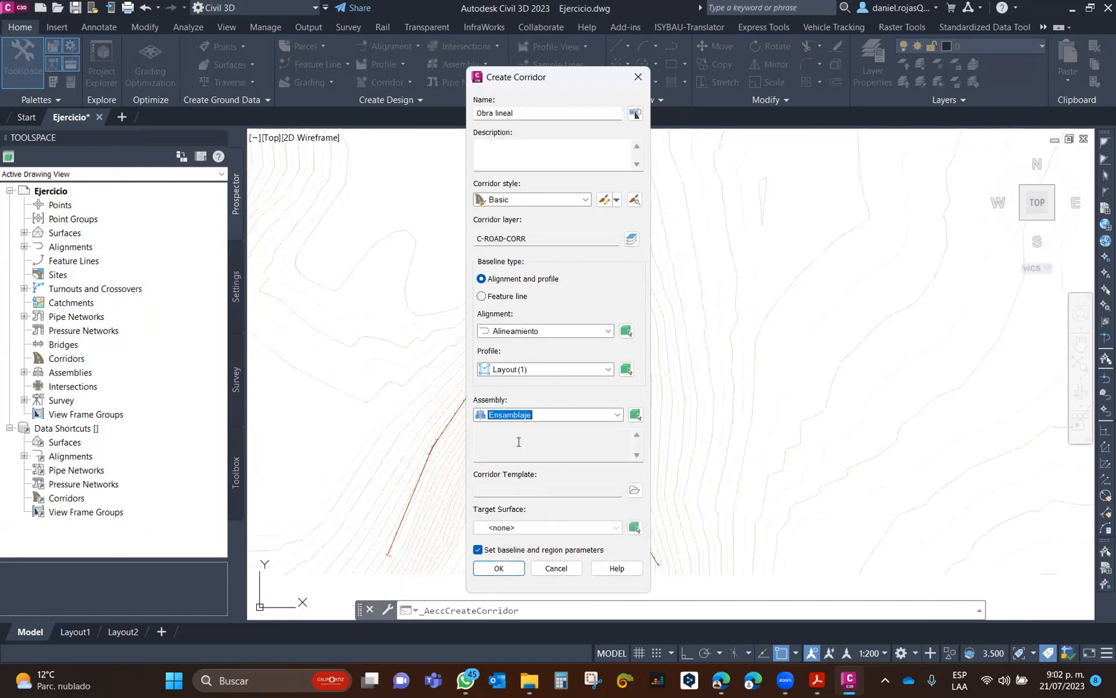
left_click(536, 529)
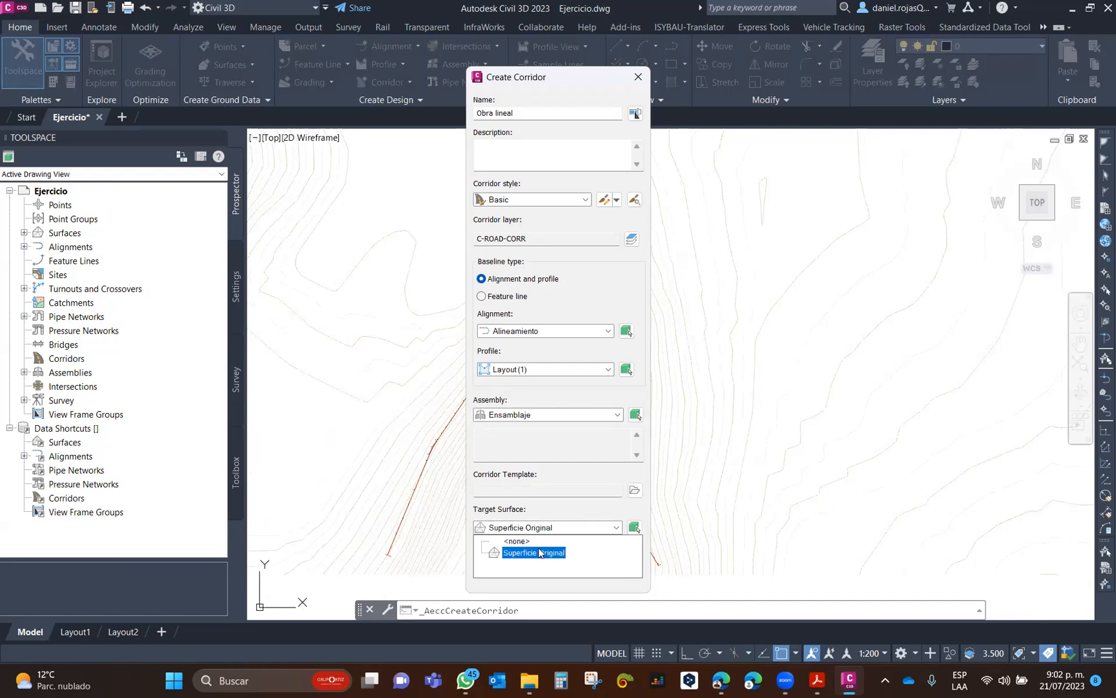
left_click(540, 554)
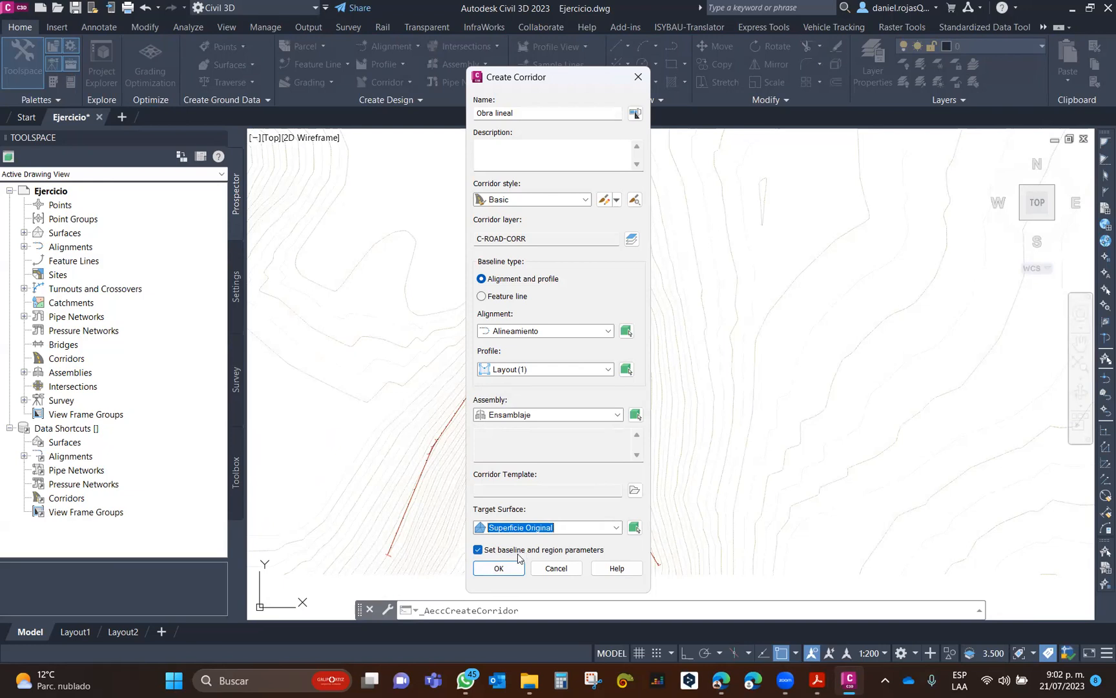
left_click(499, 569)
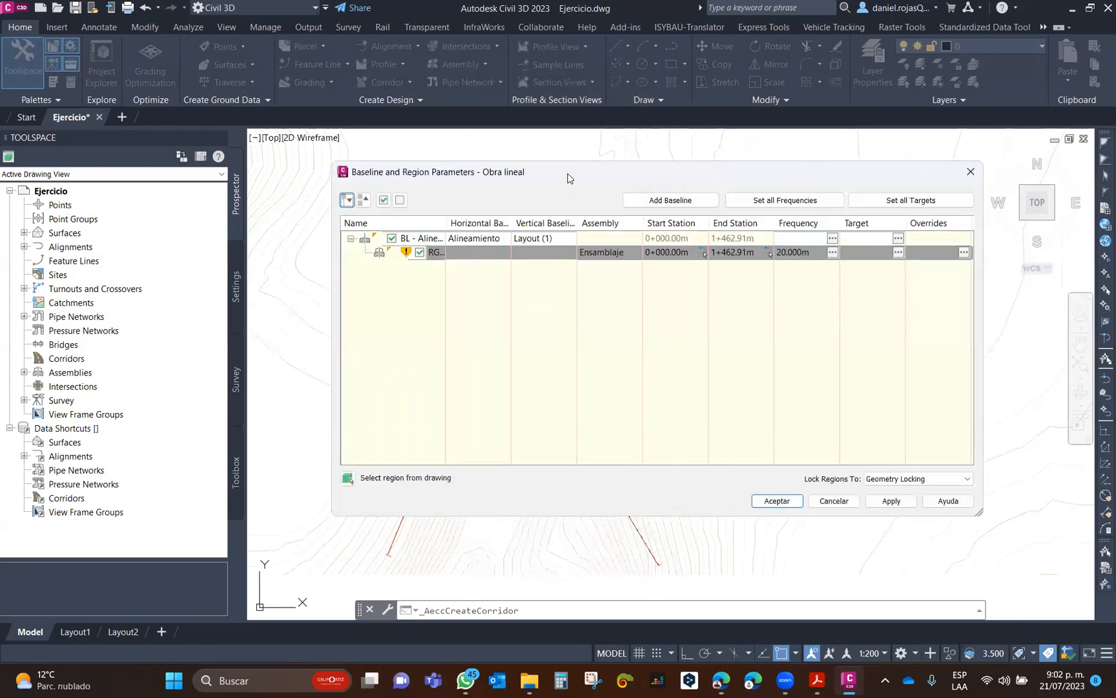
Set the corridor region's horizontal baseline frequency to 5 m along tangents and a 5 m curve increment.
left_click_drag(568, 175, 460, 201)
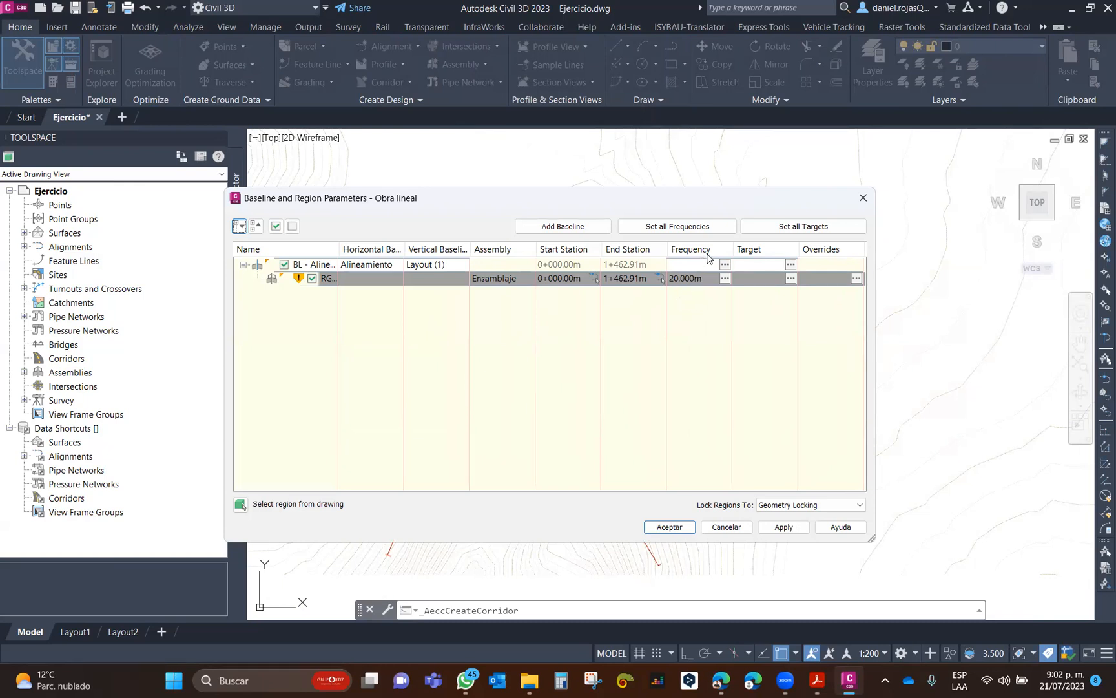
left_click(725, 285)
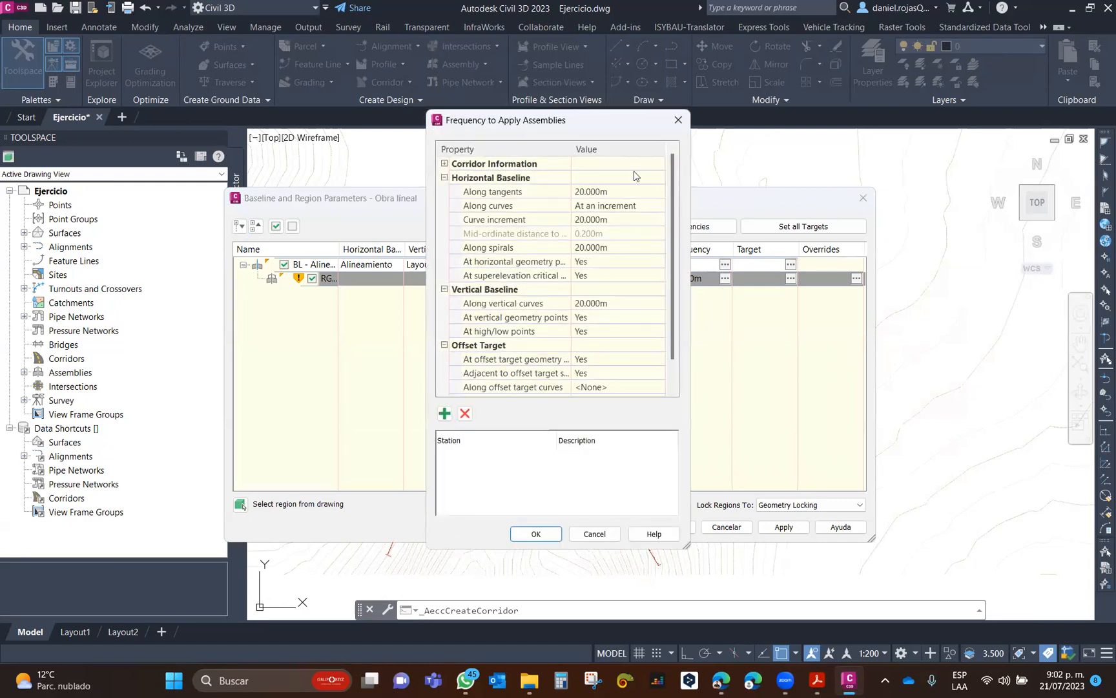
left_click_drag(580, 120, 427, 117)
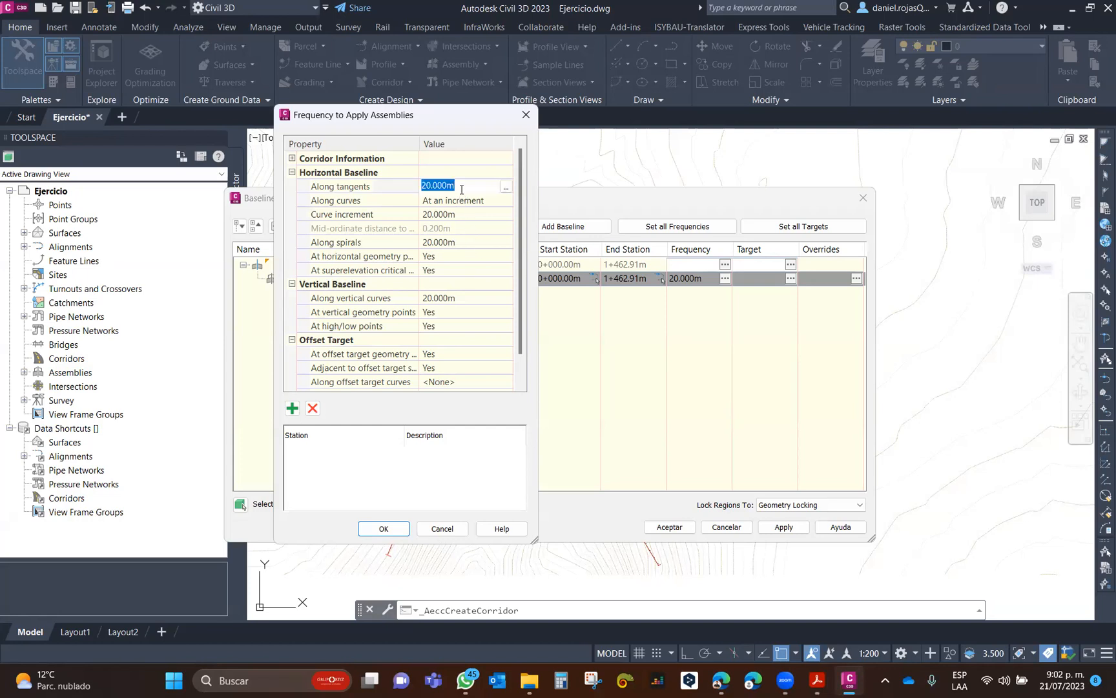
type("5")
key("Return")
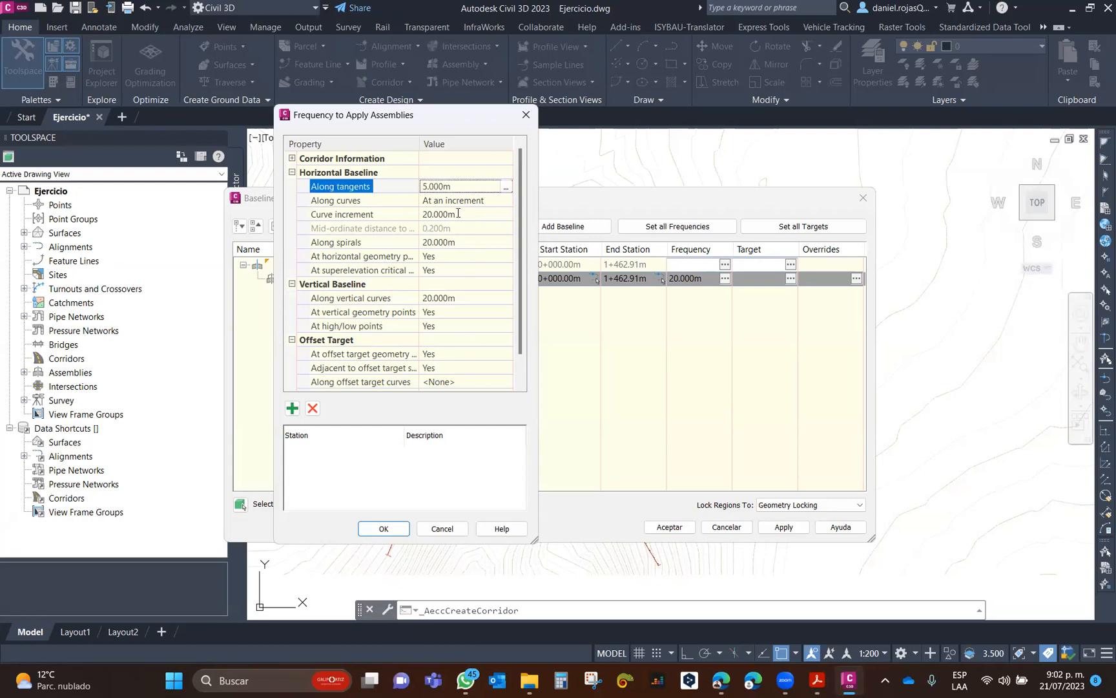
left_click(451, 213)
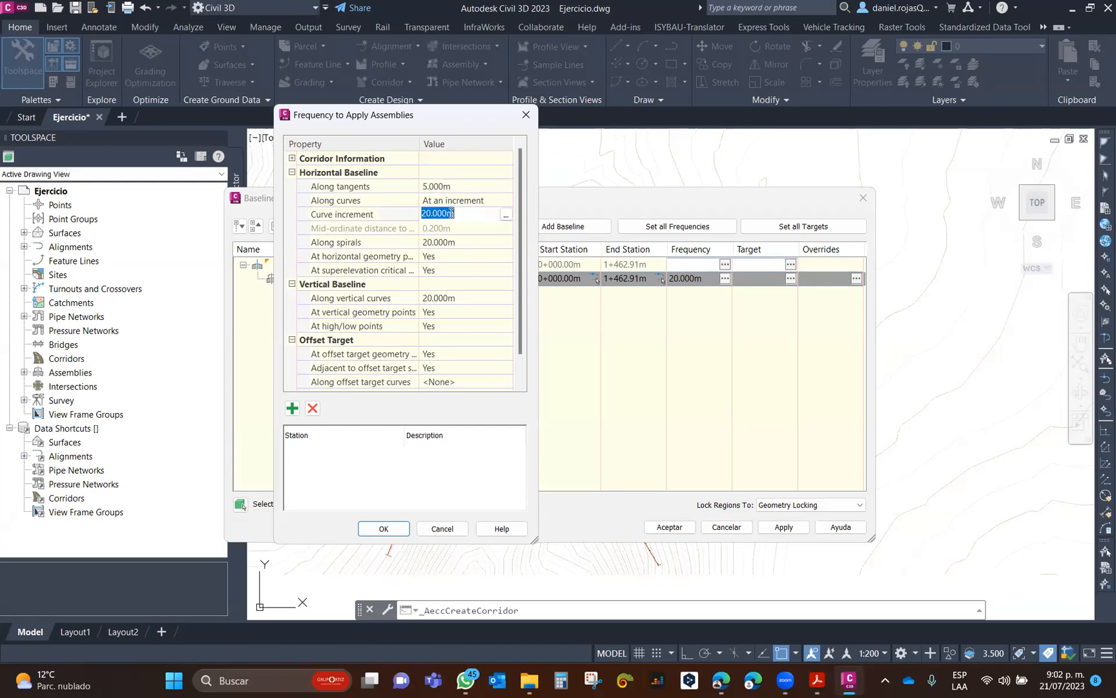
type("5")
key("Return")
Set the region's assembly frequency to 5 m along spirals and 5 m along vertical curves.
left_click(460, 242)
type("5")
key("Return")
left_click(460, 298)
type("5")
key("Return")
Set the frequency along offset target curves to an increment of 1 m and accept the region's frequency settings.
scroll(516, 281, "down", 1)
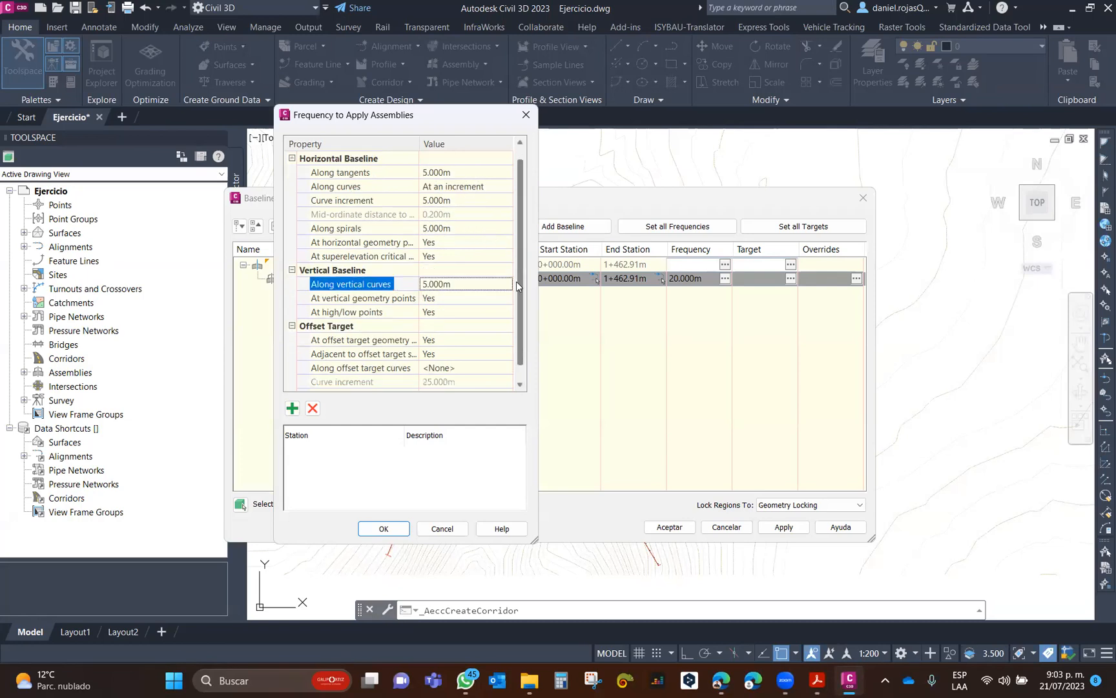
left_click(471, 354)
left_click(471, 354)
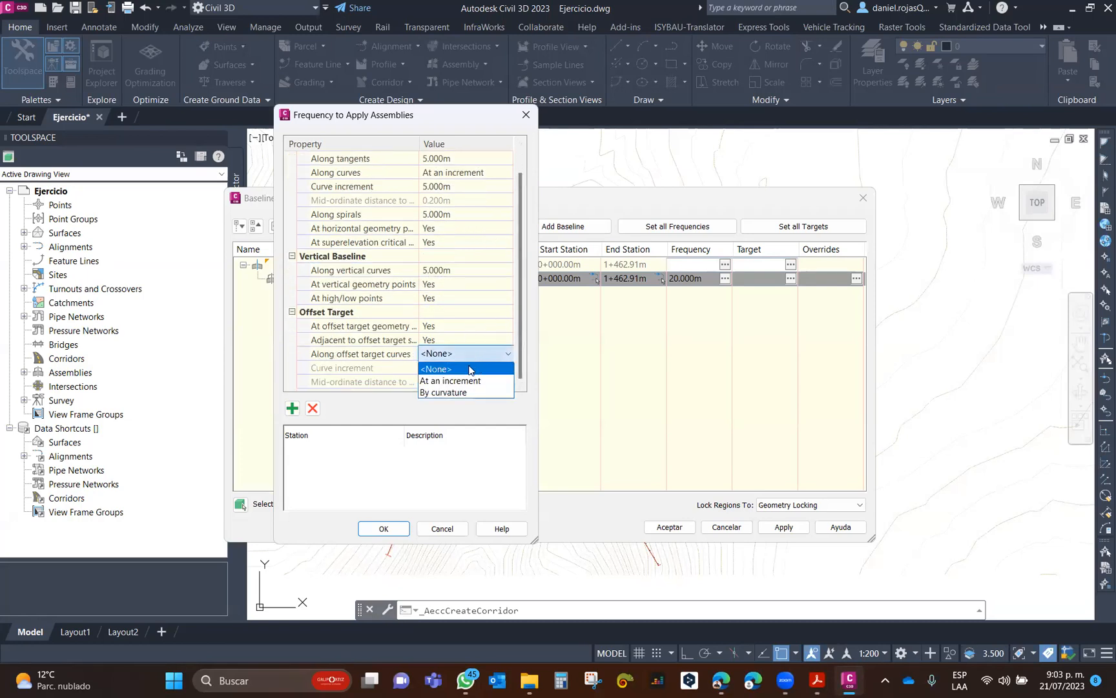
left_click(468, 381)
left_click(467, 368)
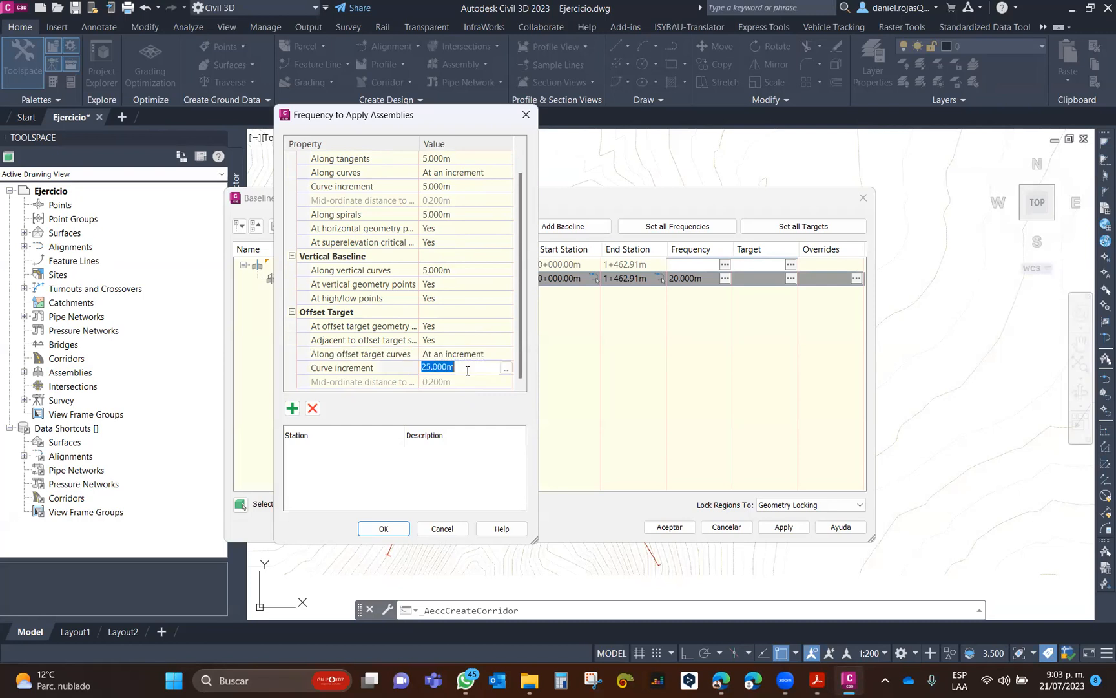
type("1")
key("Return")
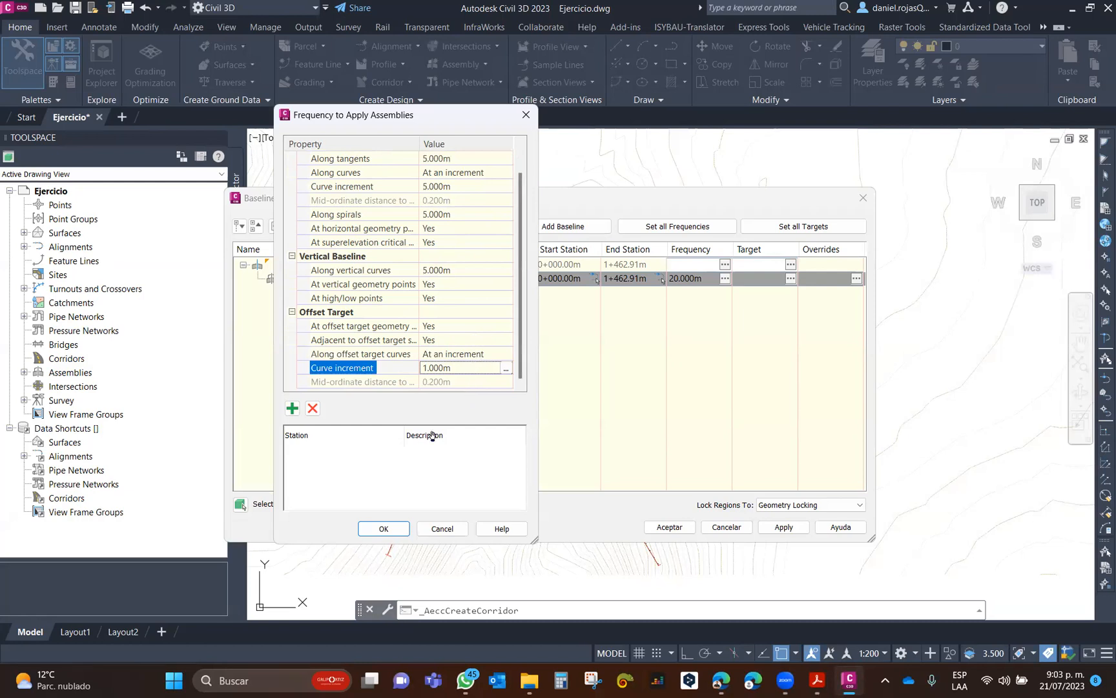
left_click(383, 529)
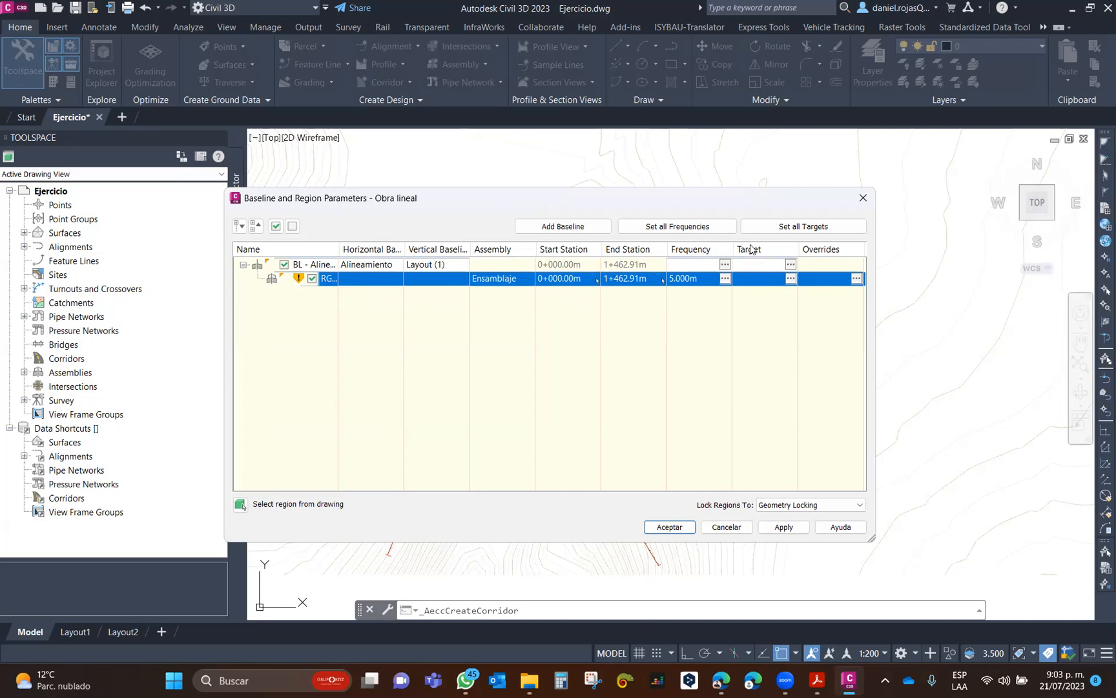
Review the region's offset target options for the Viga_Riostra entries of the left and right cuneta and placa huella subassemblies.
left_click(790, 281)
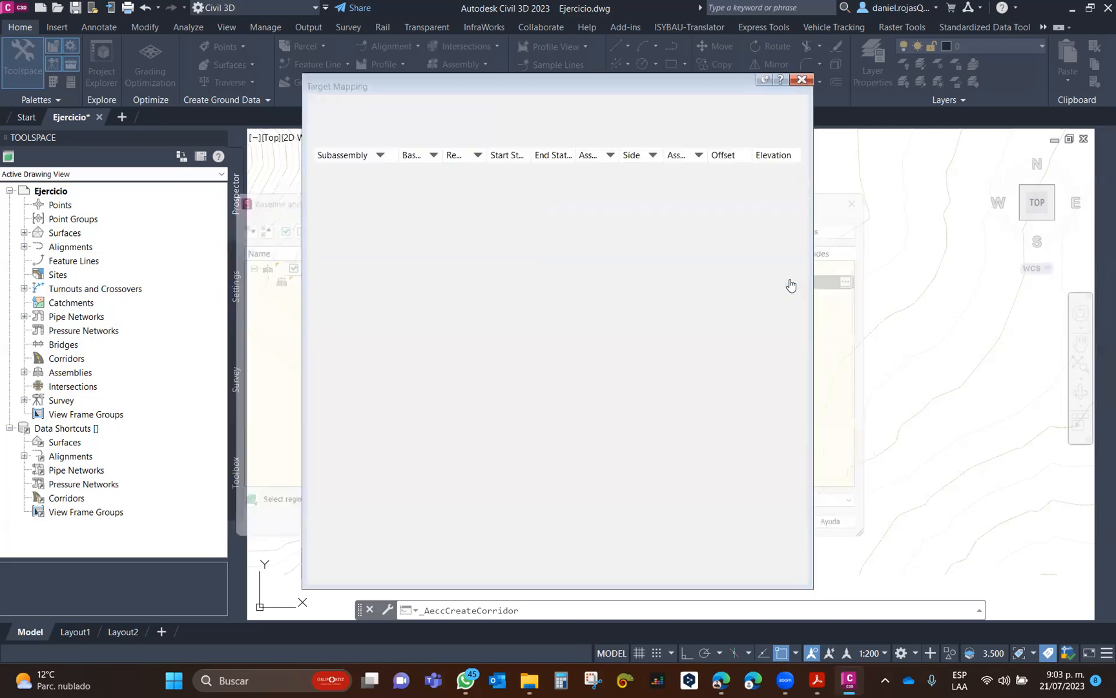
left_click_drag(405, 168, 453, 173)
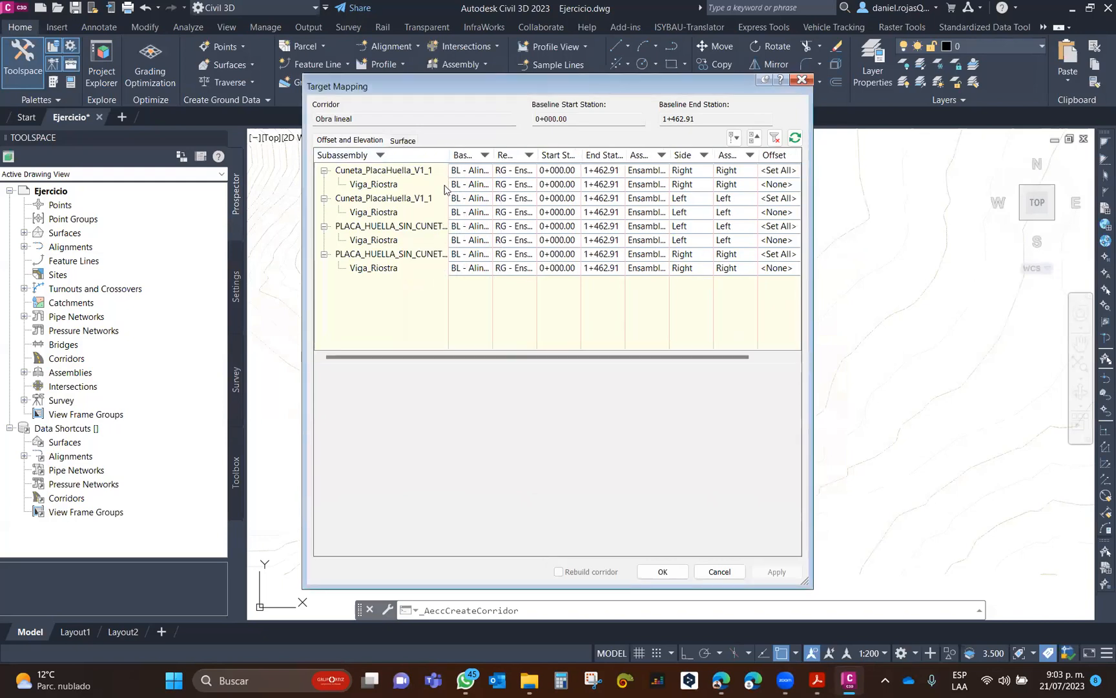
left_click(383, 186)
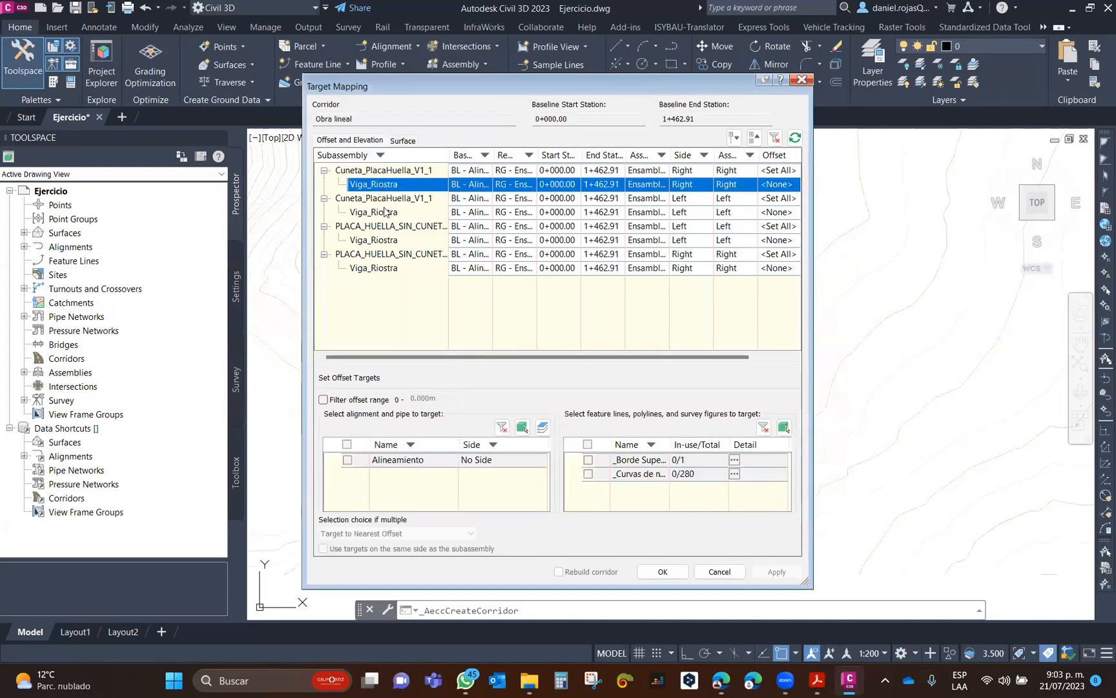
left_click(386, 212)
left_click(388, 244)
left_click(387, 270)
left_click(387, 245)
left_click(388, 213)
left_click(387, 185)
left_click(387, 214)
left_click(387, 240)
left_click(386, 267)
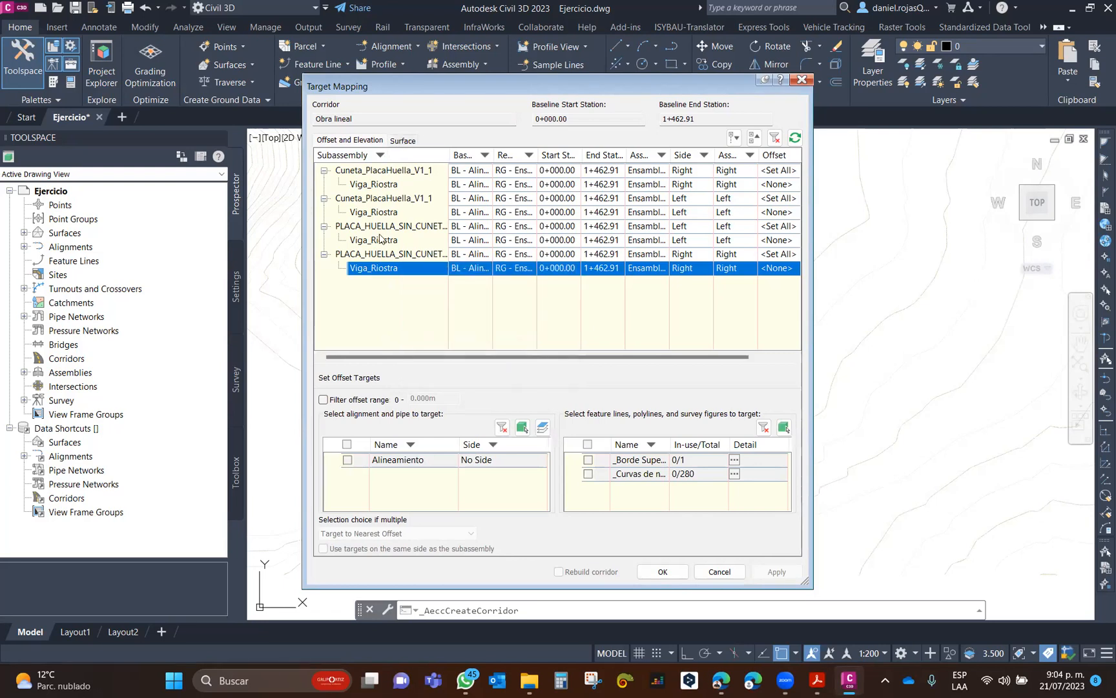
Assign Superficie Original as the surface target for the left and right BasicSideSlopeCutDitch subassemblies.
left_click(402, 141)
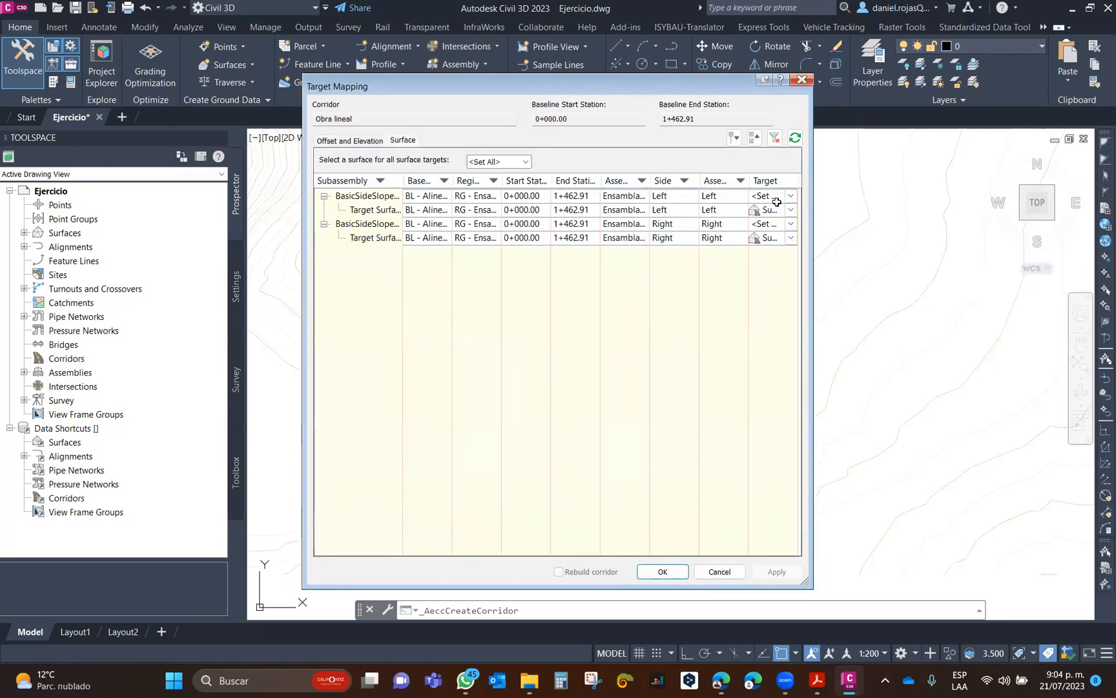
left_click_drag(402, 181, 454, 186)
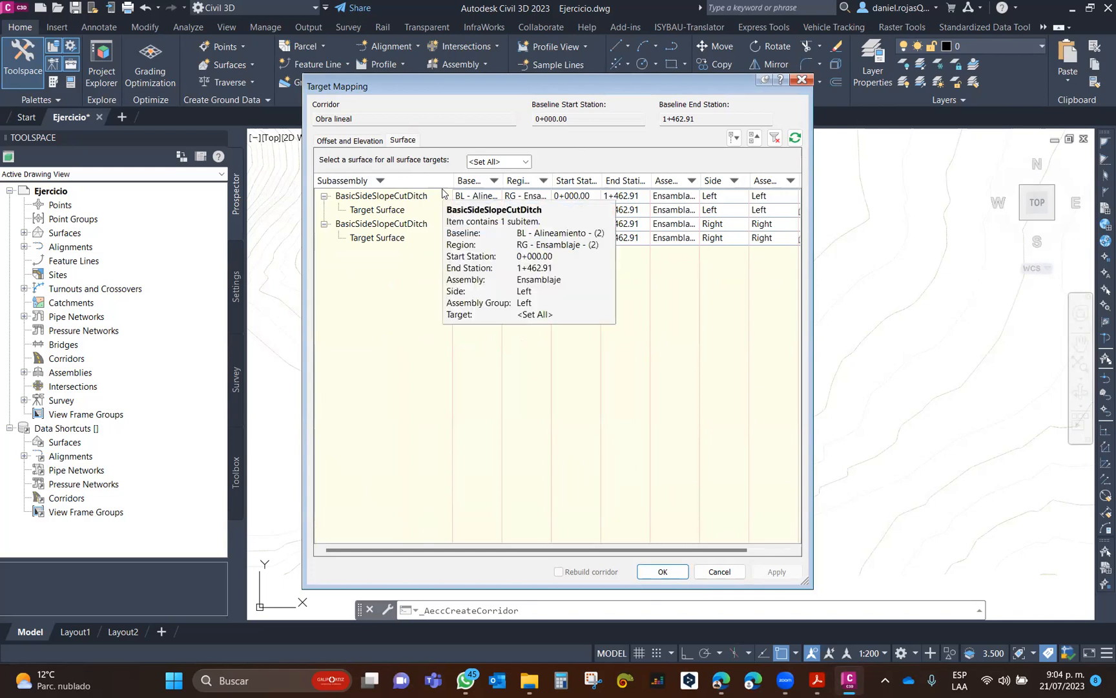
left_click_drag(453, 181, 414, 182)
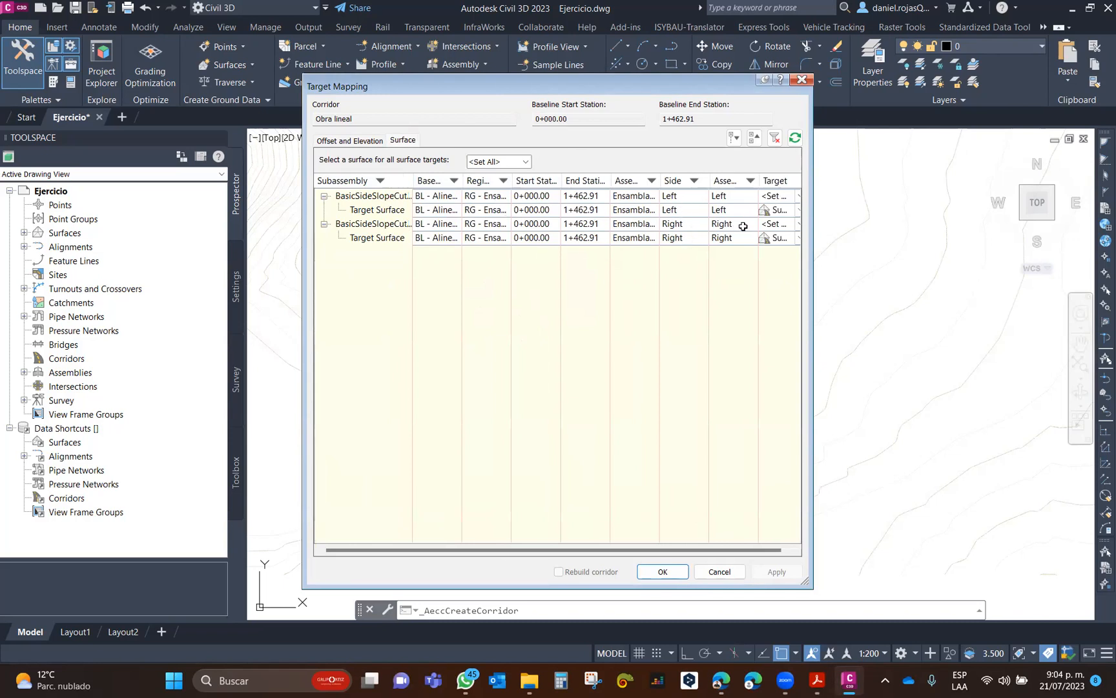
left_click_drag(689, 551, 710, 551)
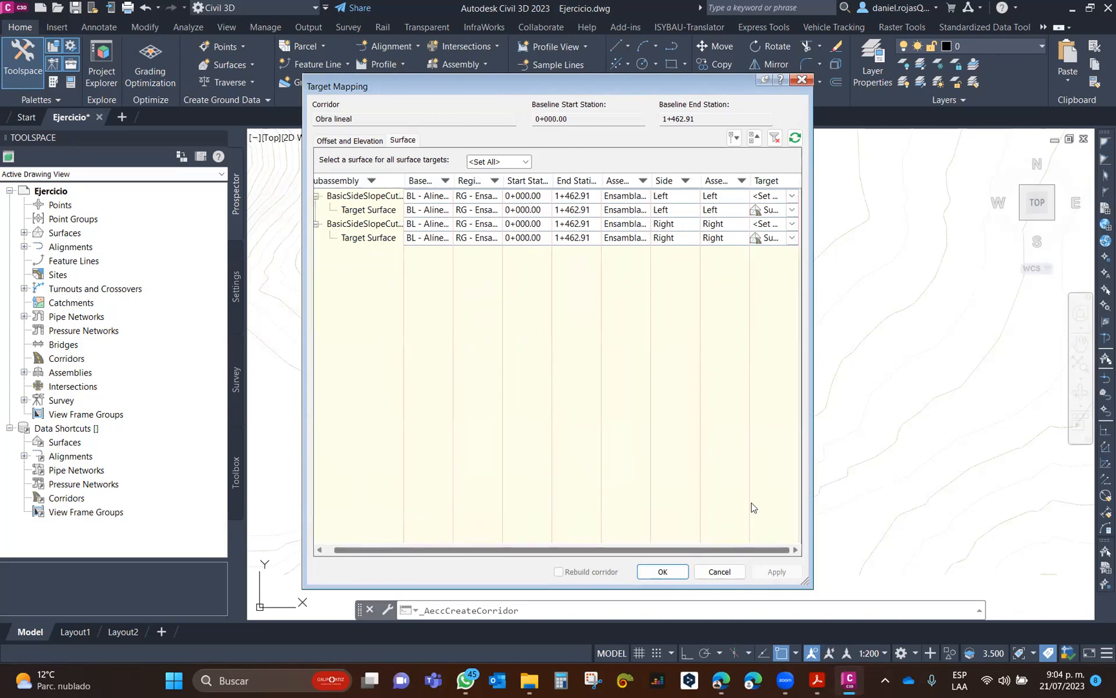
left_click(786, 198)
left_click(786, 198)
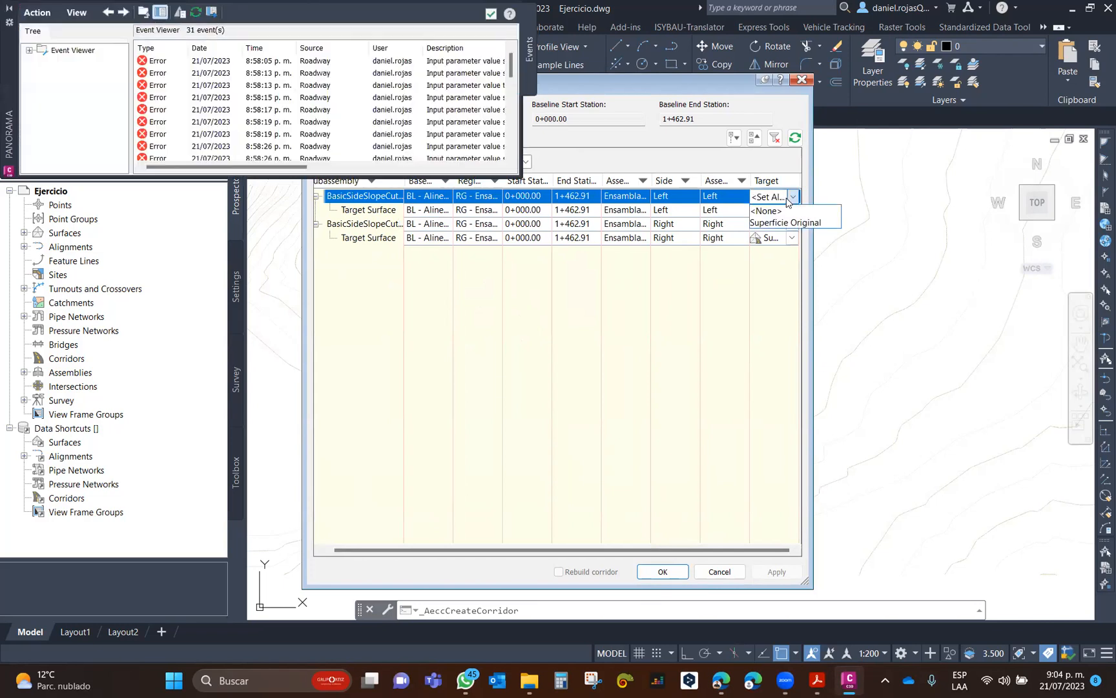
left_click(801, 221)
left_click(792, 227)
left_click(793, 226)
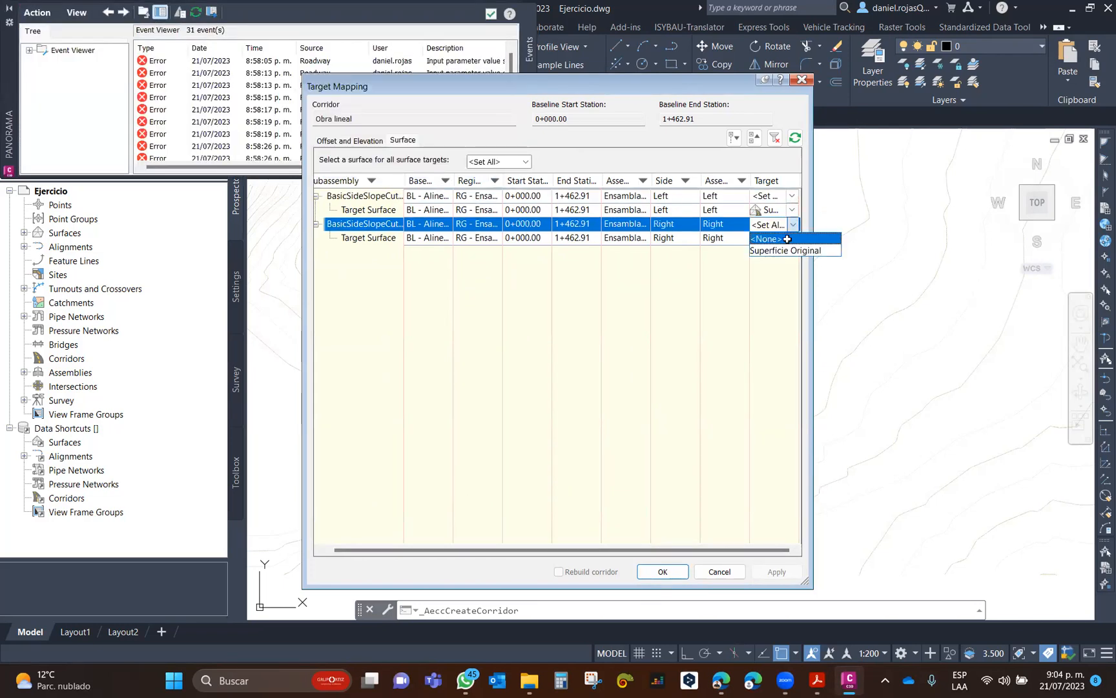
left_click(789, 239)
Accept the target mapping and region parameters, and rebuild the corridor to apply them.
left_click(657, 572)
left_click(681, 530)
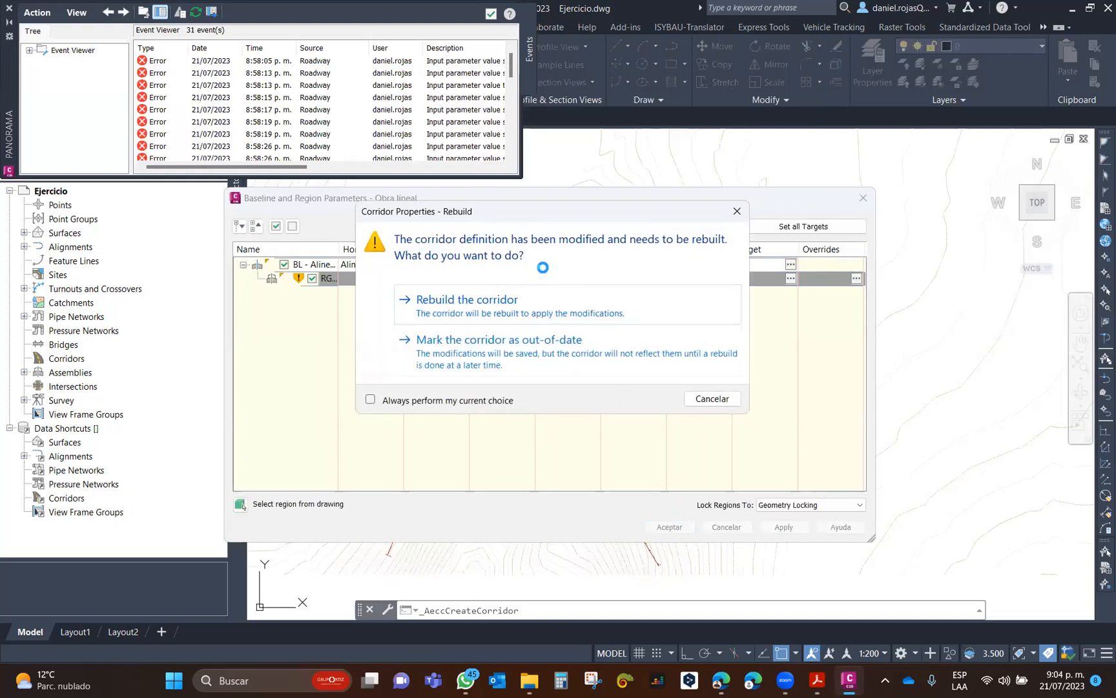
left_click(514, 302)
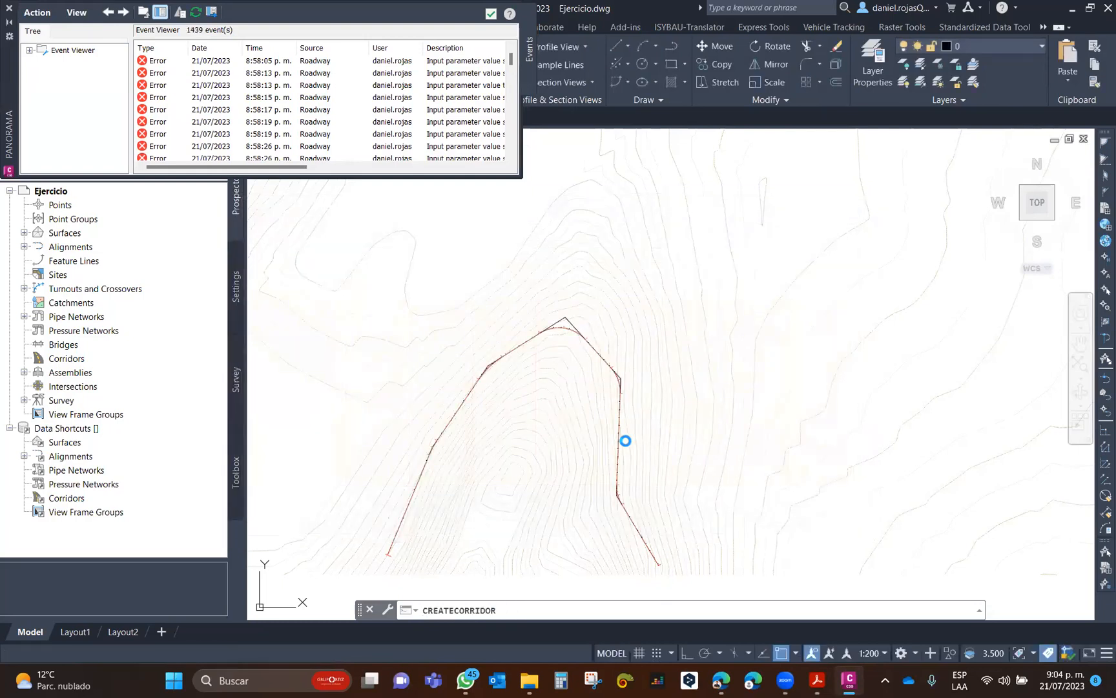
Examine the new corridor's feature lines and side slopes along its western leg in plan view.
scroll(592, 412, "down", 2)
middle_click_drag(592, 412, 671, 341)
scroll(574, 411, "up", 6)
scroll(465, 436, "up", 4)
scroll(565, 294, "up", 2)
mouse_move(567, 293)
middle_mouse_down()
mouse_move(520, 372)
mouse_move(488, 505)
middle_mouse_up()
scroll(628, 226, "down", 4)
middle_click_drag(625, 223, 510, 429)
scroll(623, 245, "down", 2)
mouse_move(623, 245)
middle_mouse_down()
mouse_move(523, 346)
mouse_move(486, 444)
middle_mouse_up()
scroll(535, 304, "up", 8)
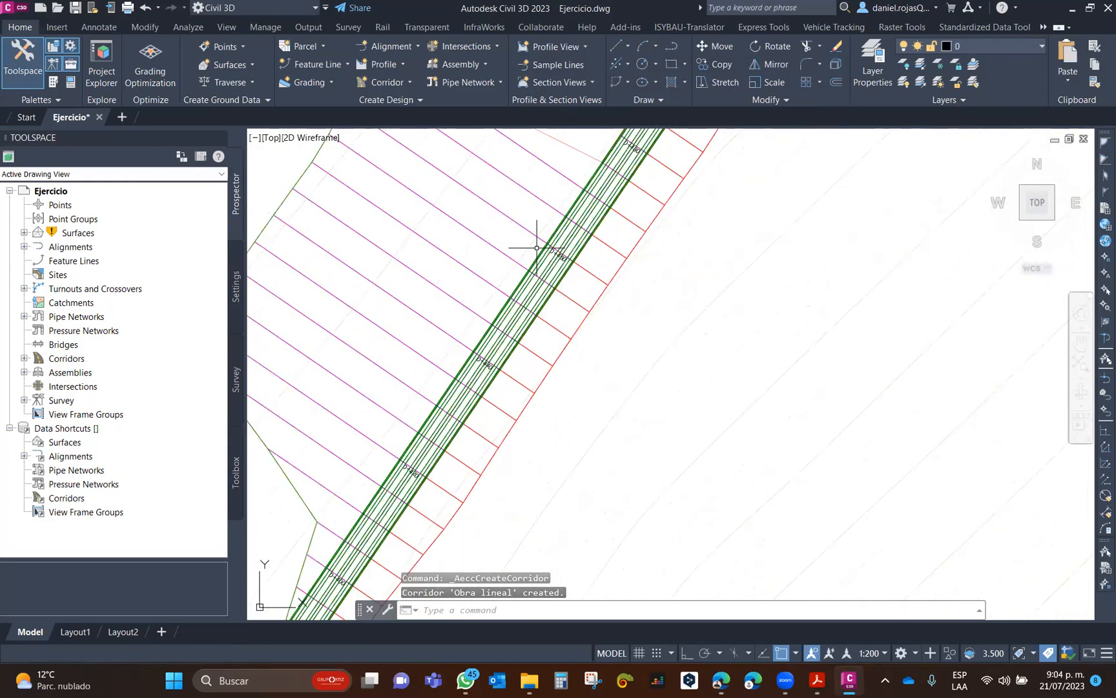
scroll(537, 248, "down", 3)
middle_click_drag(531, 321, 591, 287)
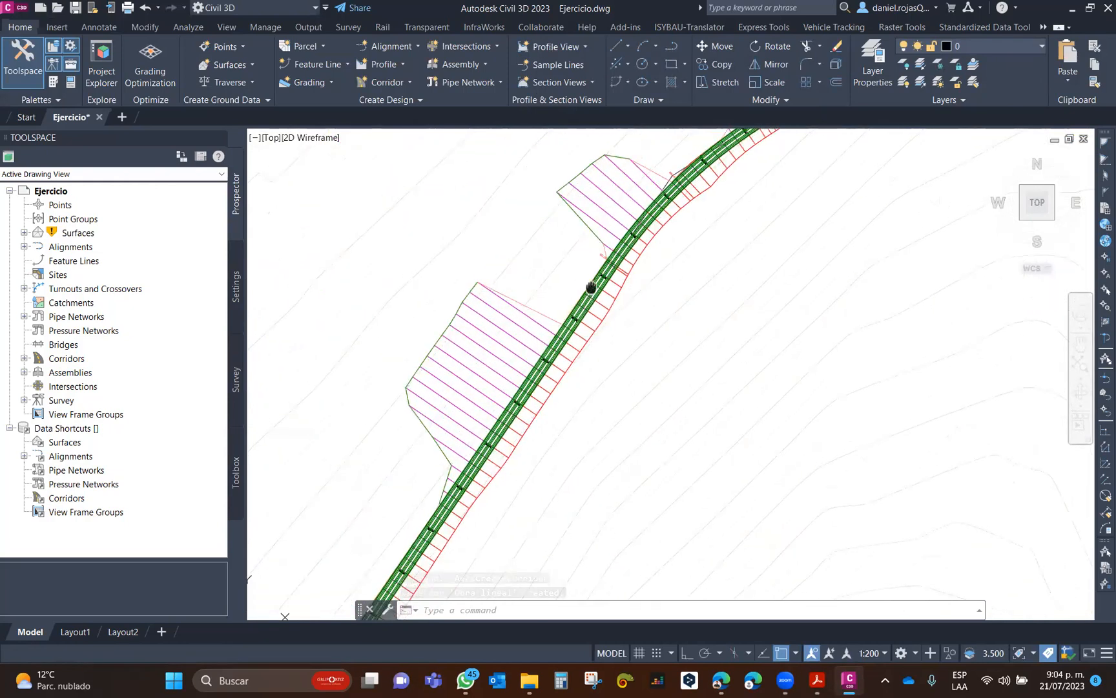
Follow the corridor around the northern curve to its southeastern end and inspect the side slopes there.
scroll(578, 312, "up", 3)
scroll(506, 331, "down", 4)
scroll(726, 228, "up", 1)
middle_click_drag(726, 229, 519, 334)
mouse_move(678, 406)
middle_mouse_down()
mouse_move(555, 284)
mouse_move(510, 210)
middle_mouse_up()
mouse_move(694, 426)
middle_mouse_down()
mouse_move(707, 179)
mouse_move(675, 410)
mouse_move(651, 242)
middle_mouse_up()
scroll(732, 442, "up", 5)
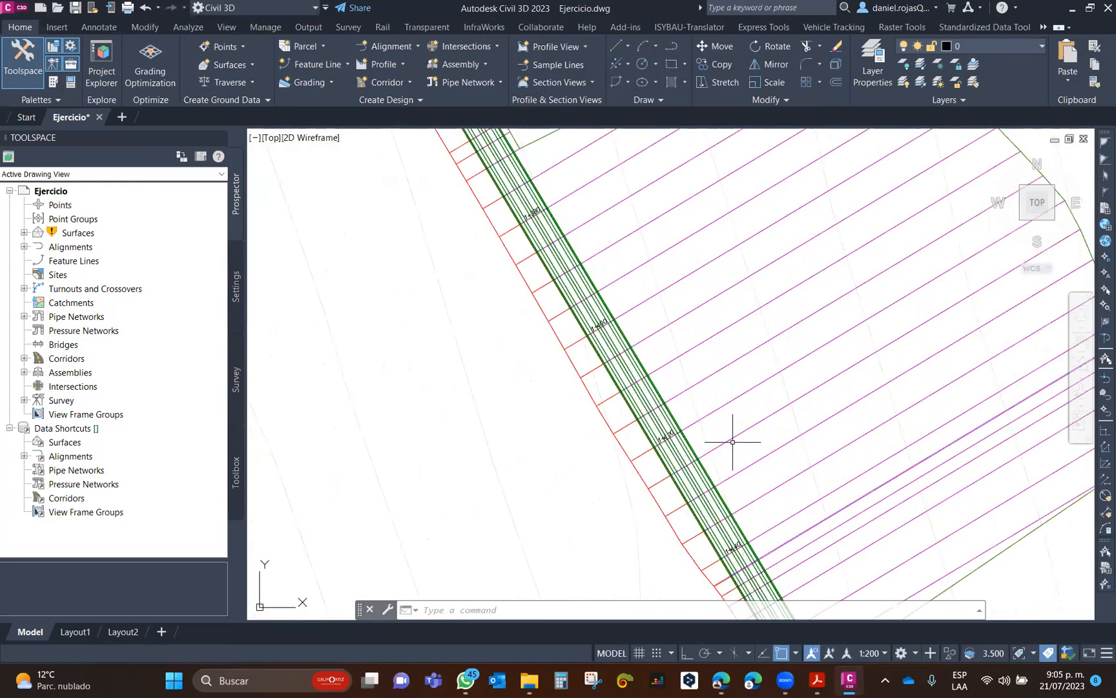
scroll(733, 442, "down", 6)
middle_click_drag(605, 289, 872, 513)
scroll(522, 286, "down", 2)
middle_click_drag(520, 286, 833, 304)
middle_click_drag(525, 486, 641, 362)
Inspect the corridor's longitudinal feature lines and section spacing up close near station 0+020.
scroll(568, 434, "up", 6)
middle_click_drag(672, 257, 562, 486)
scroll(562, 486, "up", 1)
middle_click_drag(727, 235, 569, 453)
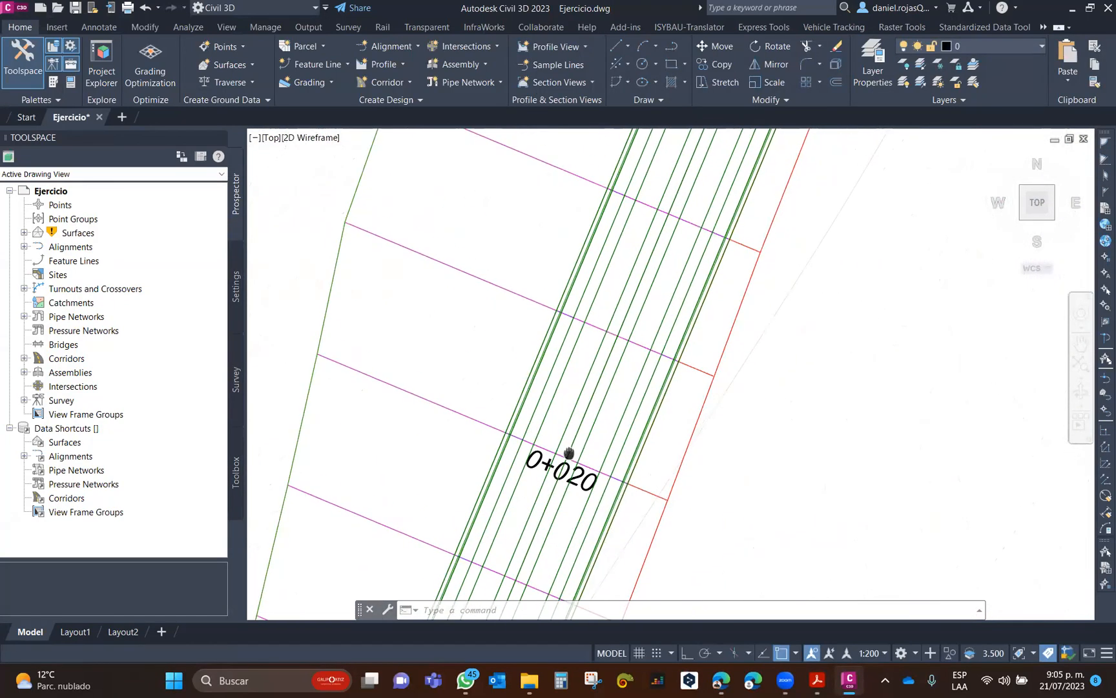
mouse_move(707, 219)
middle_mouse_down()
mouse_move(570, 456)
mouse_move(663, 287)
middle_mouse_up()
scroll(662, 287, "down", 1)
middle_click_drag(630, 241, 515, 445)
middle_click_drag(630, 200, 520, 439)
scroll(521, 439, "down", 2)
middle_click_drag(521, 439, 538, 429)
scroll(599, 293, "up", 2)
scroll(535, 319, "up", 3)
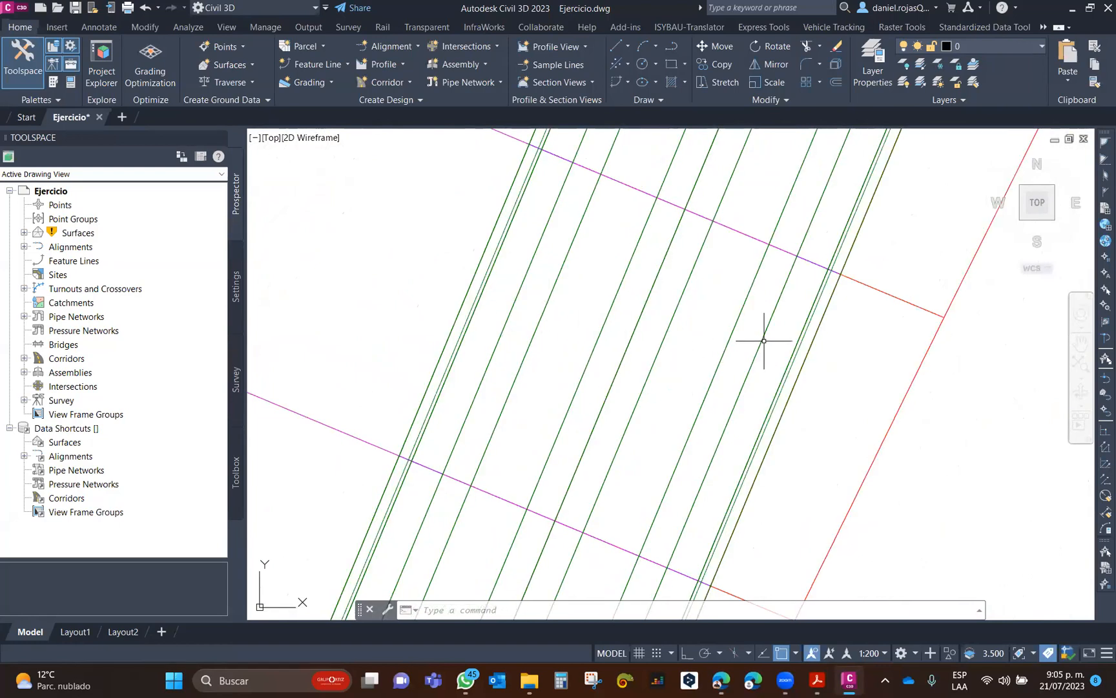
scroll(673, 372, "down", 2)
middle_click_drag(669, 372, 663, 352)
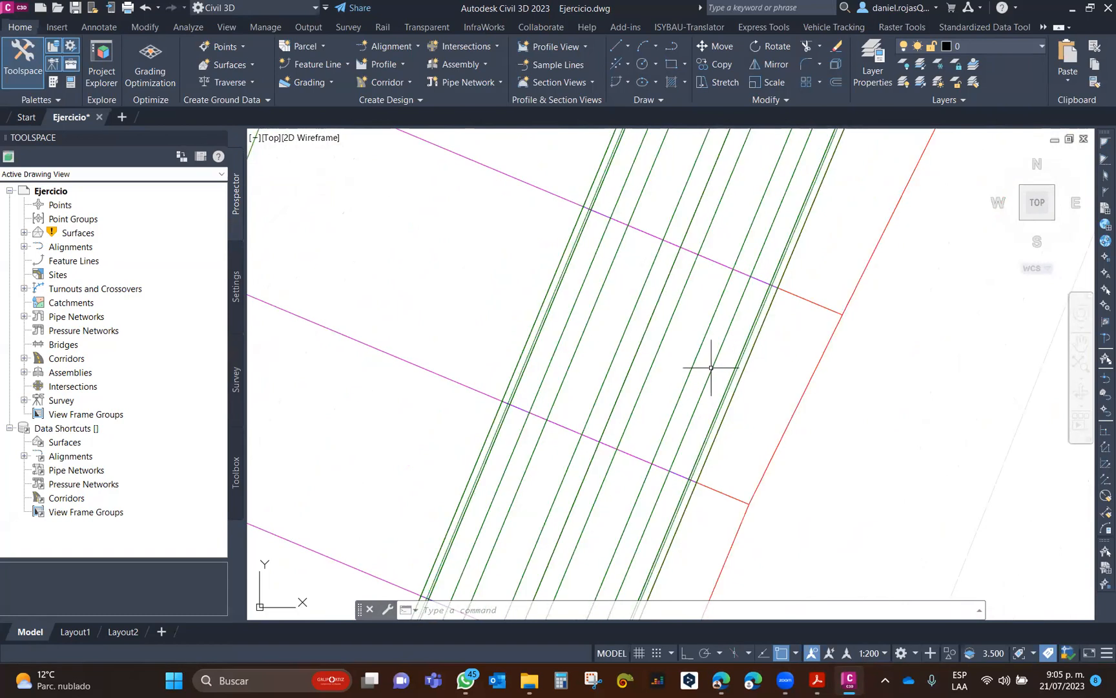
Review the whole corridor over the contour lines, from its starting end to the southeastern slopes.
scroll(714, 362, "down", 3)
scroll(704, 354, "down", 6)
mouse_move(704, 354)
middle_mouse_down()
mouse_move(709, 278)
mouse_move(597, 406)
middle_mouse_up()
scroll(710, 278, "down", 4)
scroll(703, 357, "up", 2)
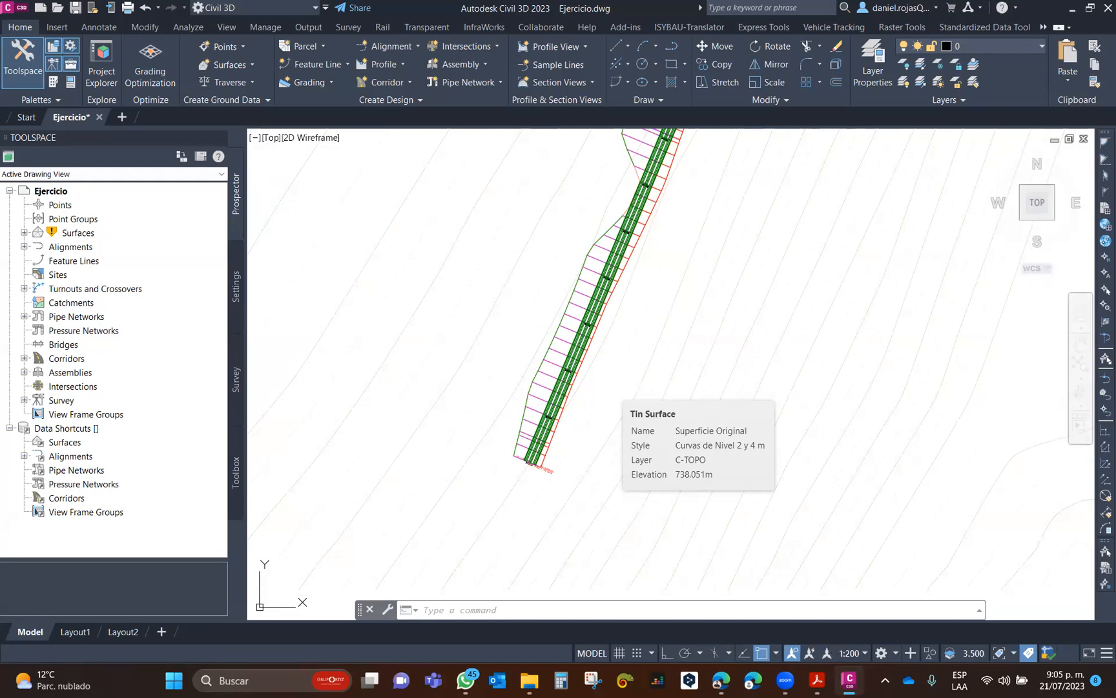
scroll(557, 337, "down", 2)
middle_click_drag(568, 330, 501, 410)
scroll(501, 410, "down", 2)
scroll(703, 240, "down", 2)
mouse_move(701, 242)
middle_mouse_down()
mouse_move(598, 294)
mouse_move(554, 360)
middle_mouse_up()
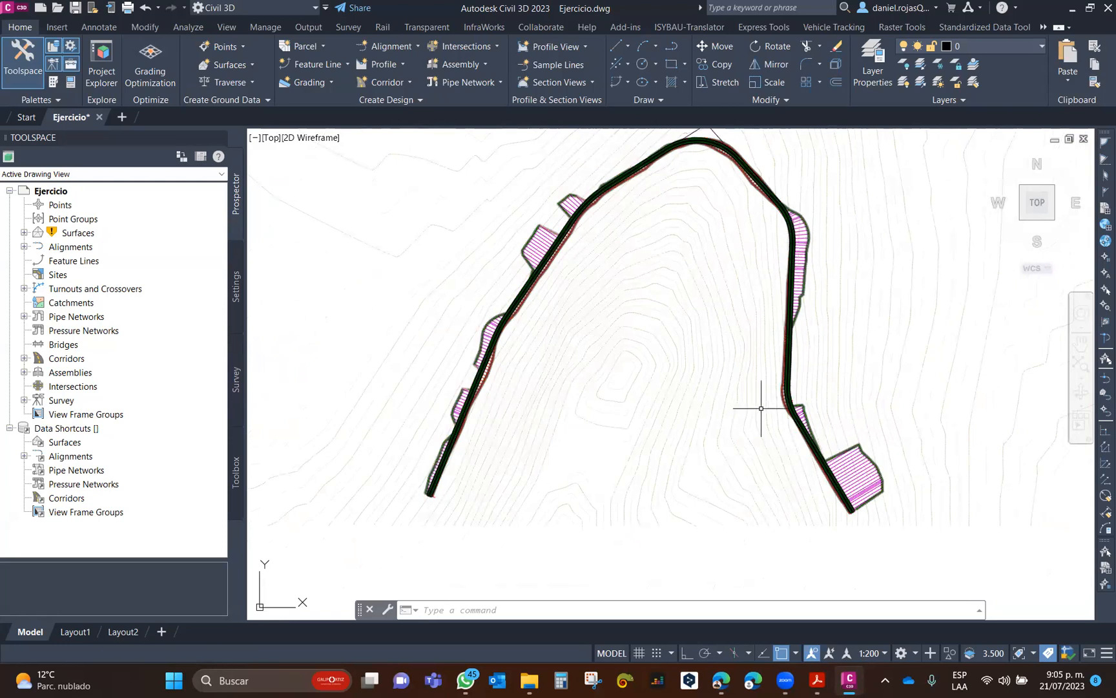
scroll(782, 427, "up", 2)
scroll(788, 428, "up", 2)
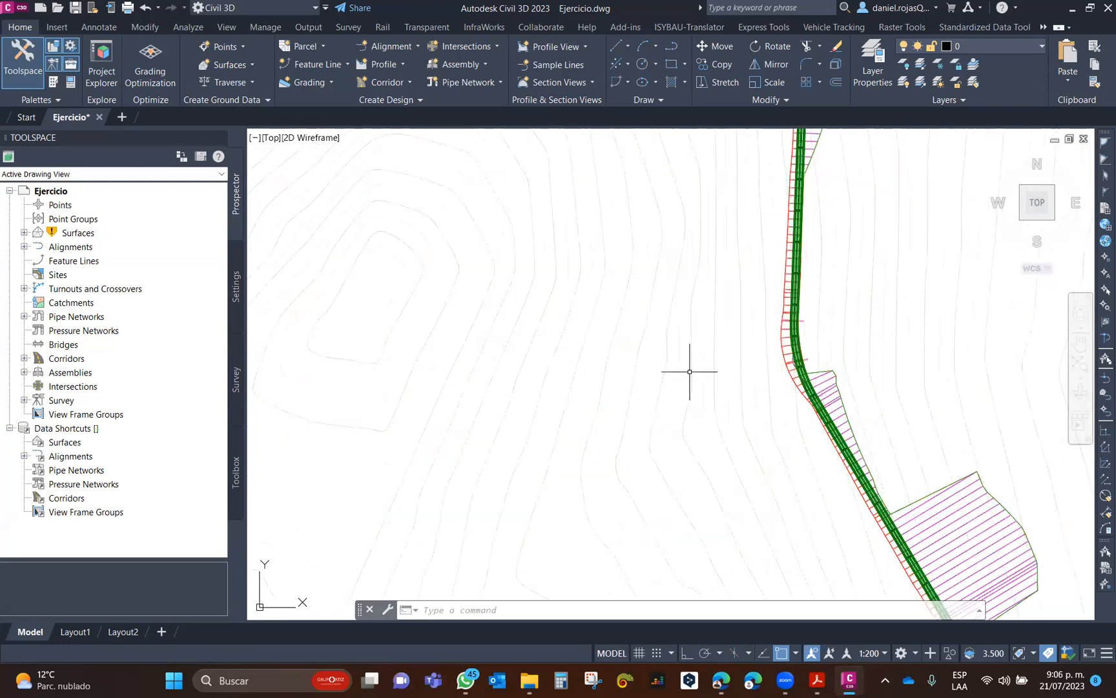
scroll(578, 370, "down", 4)
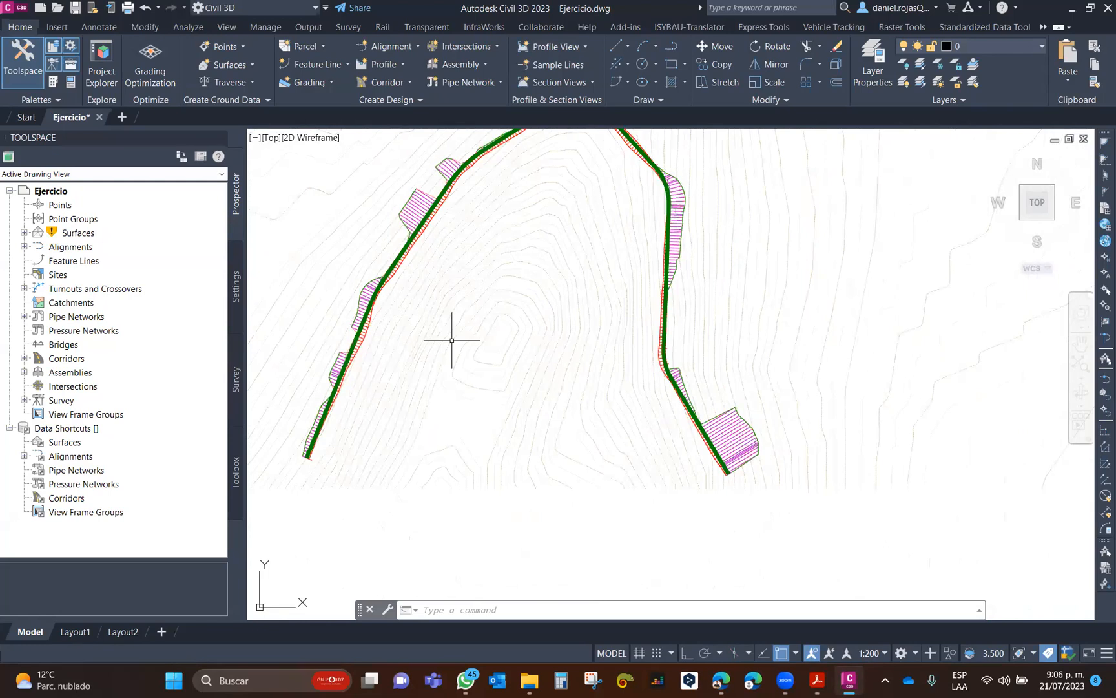
middle_click_drag(451, 337, 553, 343)
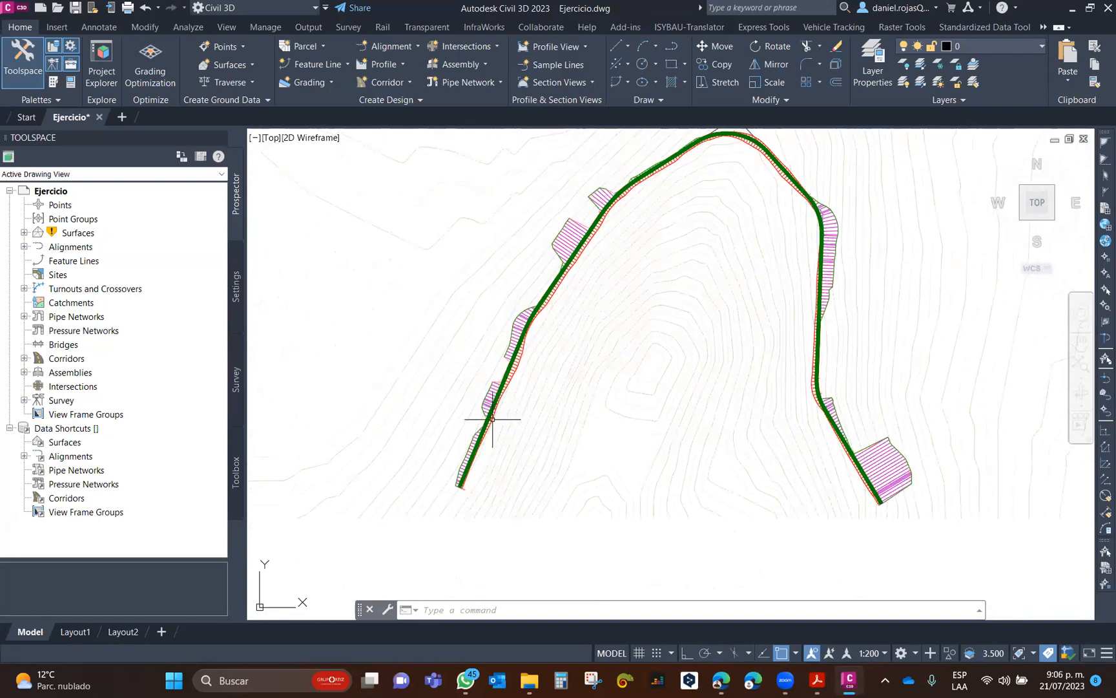
Recheck the side slope transitions along the first stretch of the corridor's western leg.
scroll(498, 428, "up", 4)
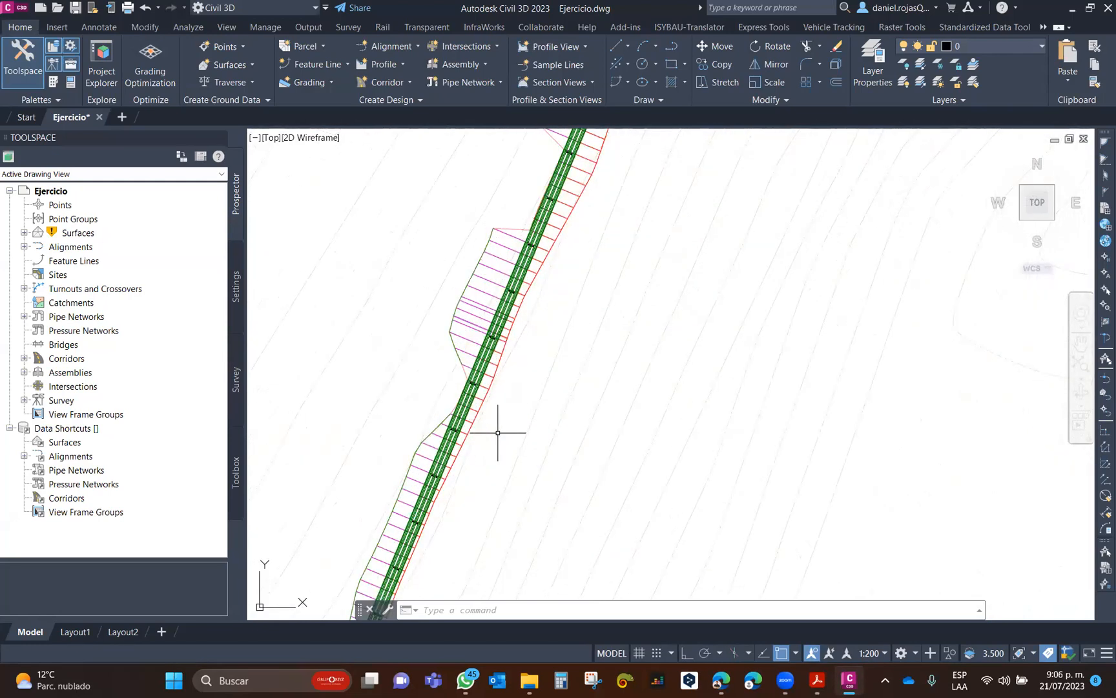
scroll(489, 436, "down", 2)
mouse_move(467, 441)
middle_mouse_down()
mouse_move(486, 375)
mouse_move(445, 524)
middle_mouse_up()
scroll(420, 515, "up", 6)
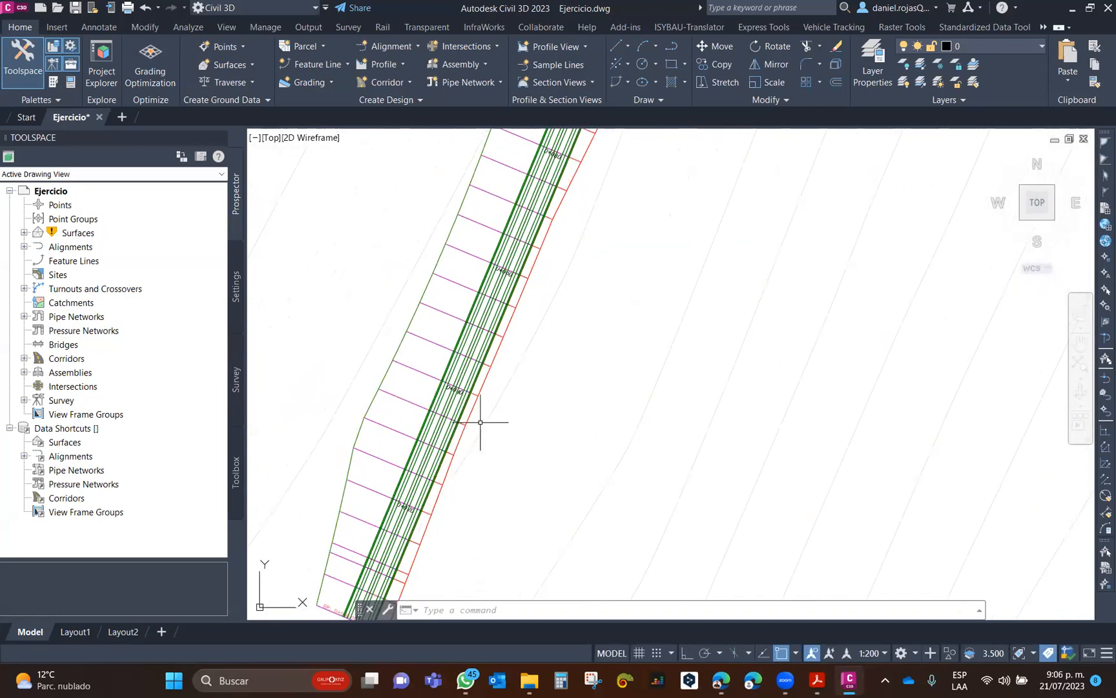
scroll(527, 325, "up", 2)
middle_click_drag(529, 330, 450, 460)
scroll(505, 348, "down", 5)
mouse_move(505, 349)
middle_mouse_down()
mouse_move(595, 296)
mouse_move(437, 460)
middle_mouse_up()
scroll(444, 442, "down", 2)
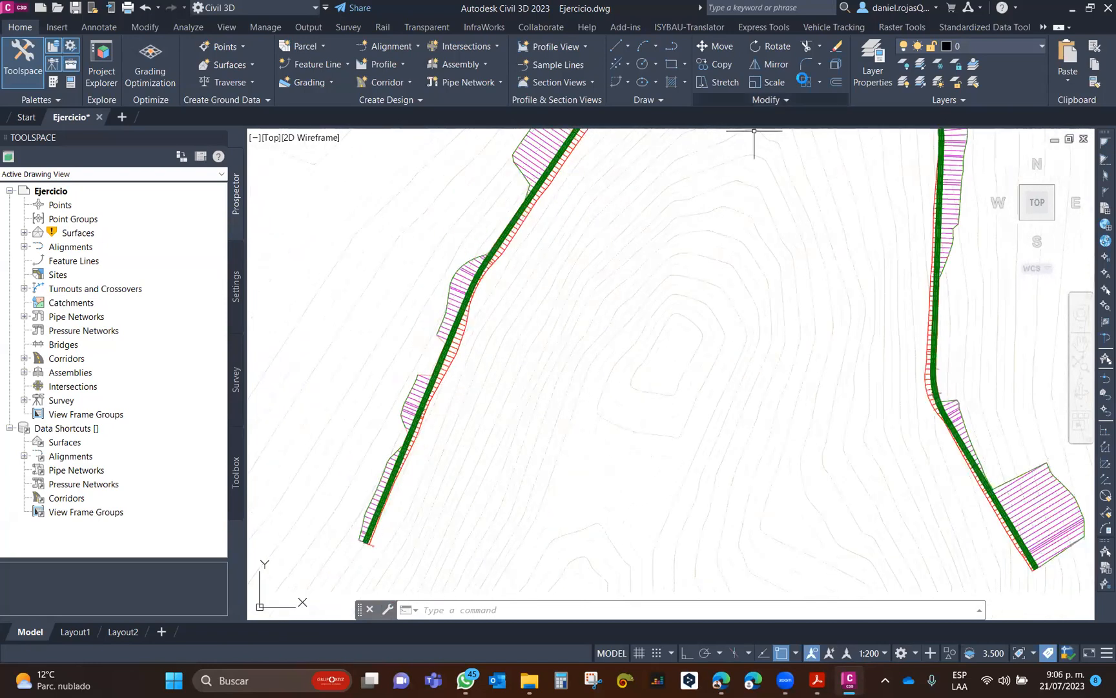
Launch Dynamo, open the script Ancho de Viga Riostra.dyn from the Ejercicio folder, and allow the untrusted file to run.
left_click(271, 29)
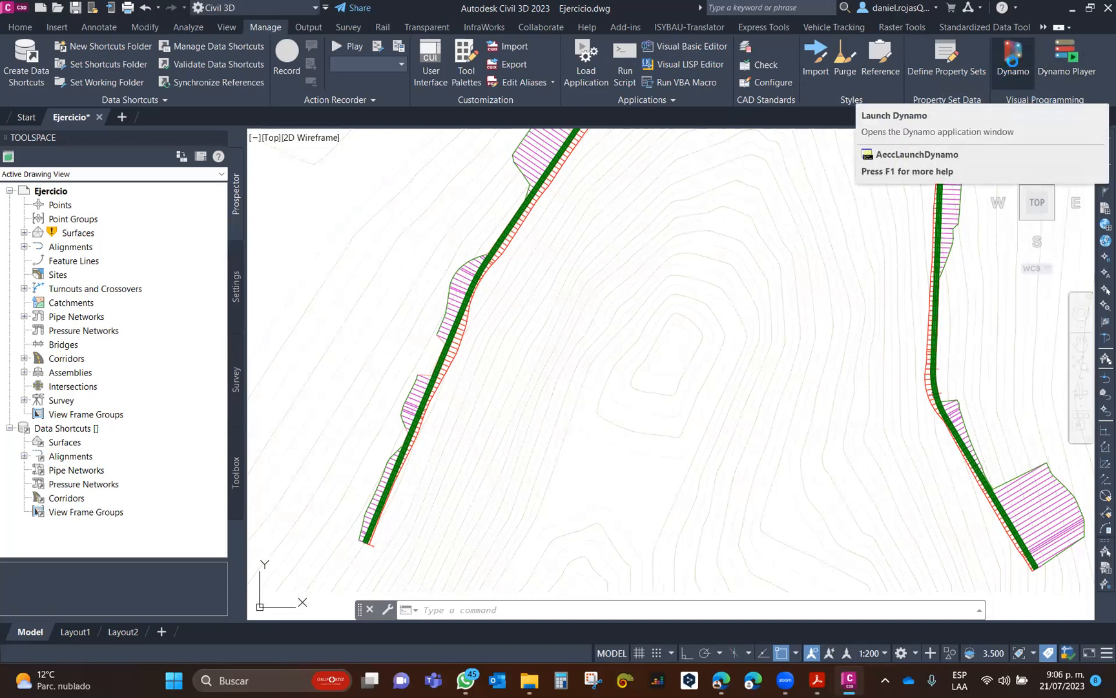
left_click(1012, 63)
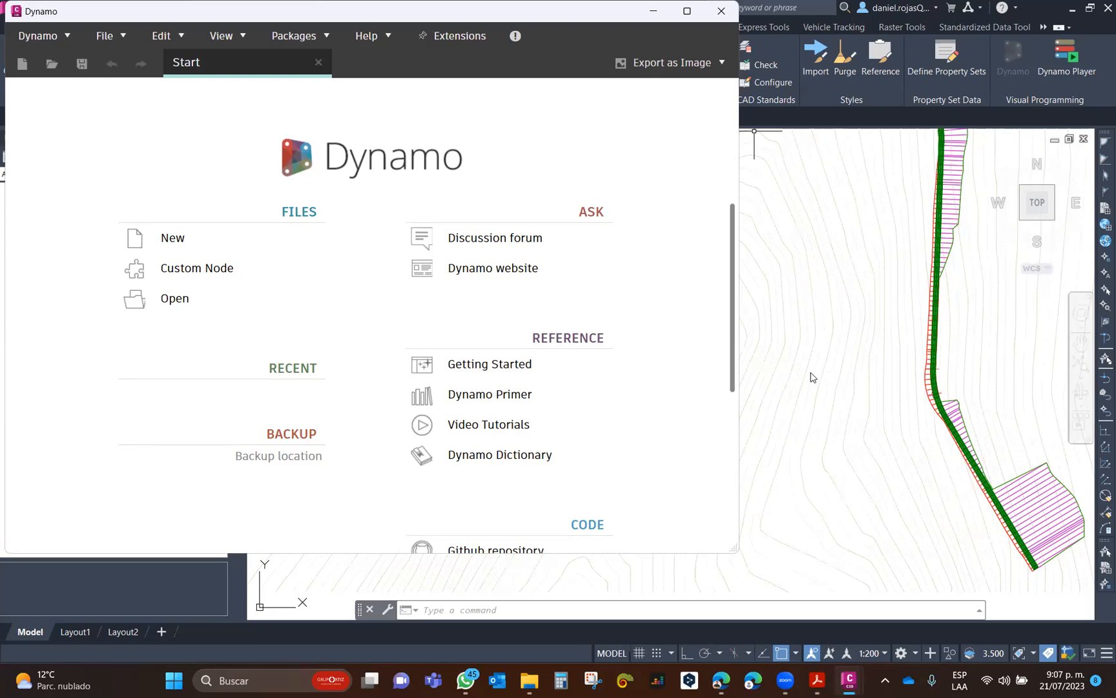
left_click(250, 300)
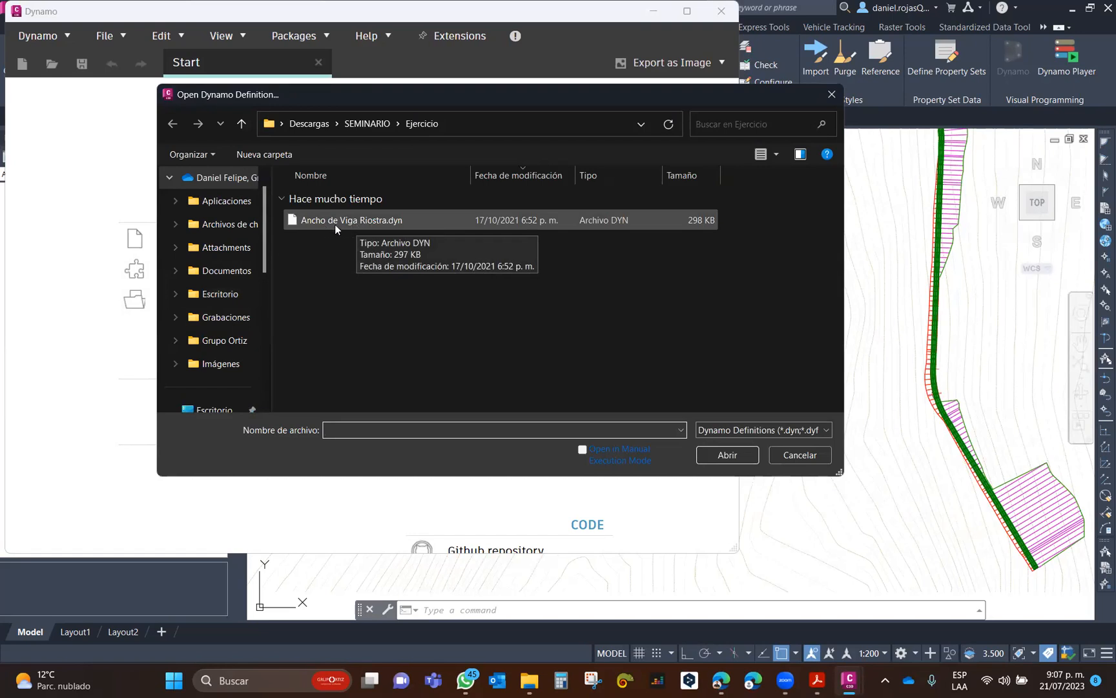
left_click(335, 224)
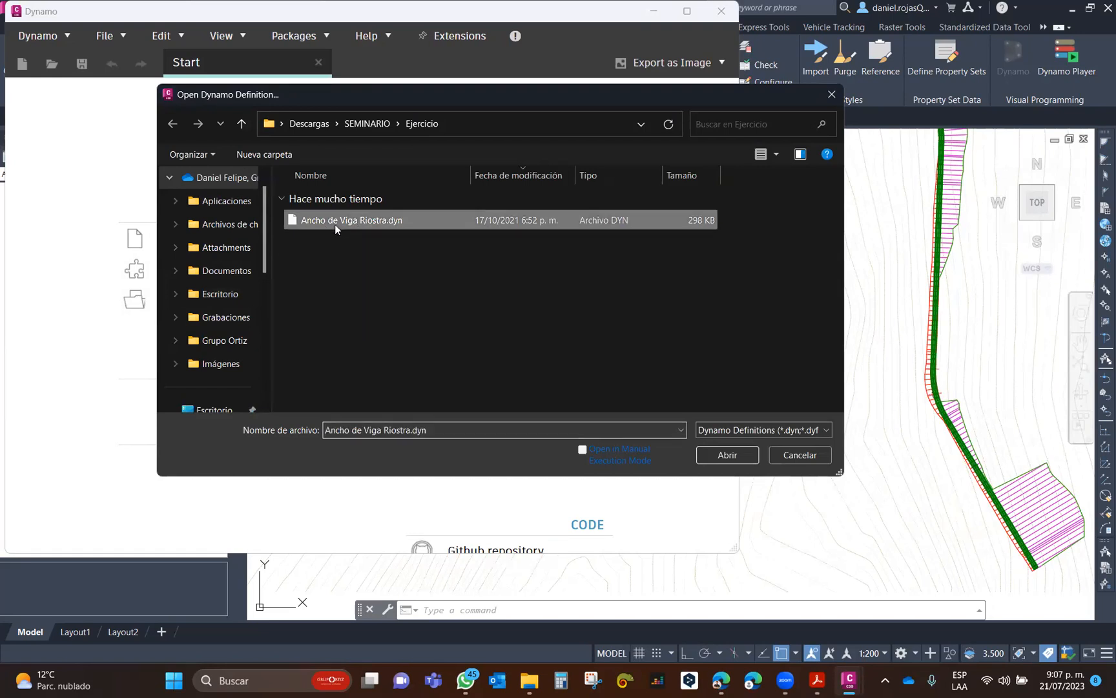
left_click(725, 454)
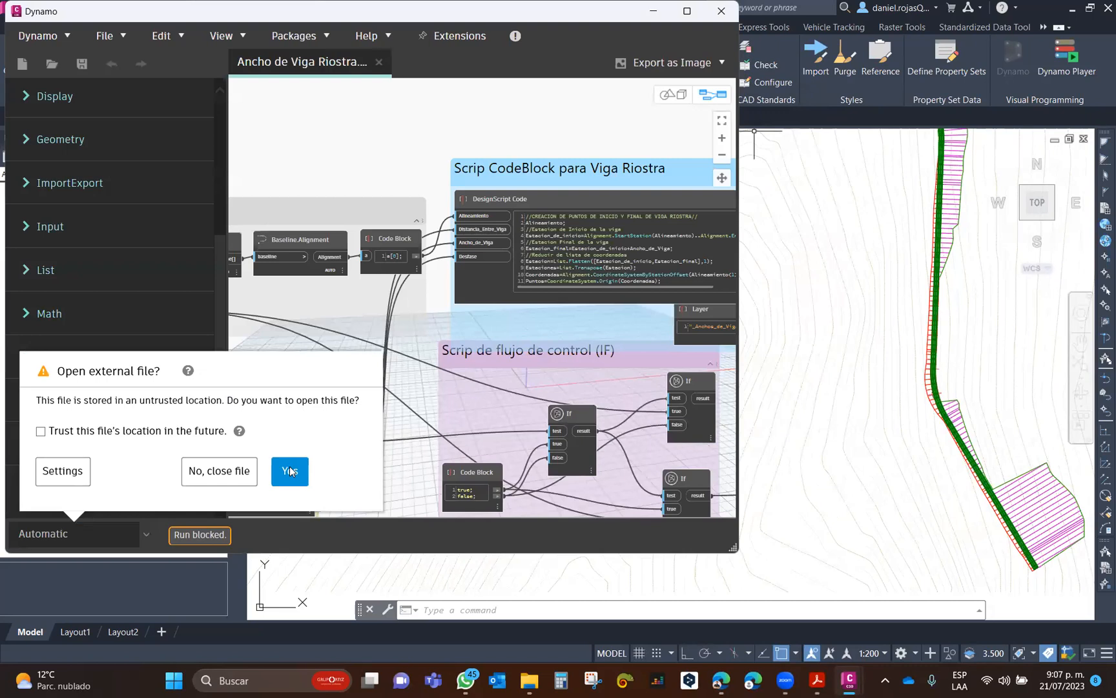
left_click(290, 471)
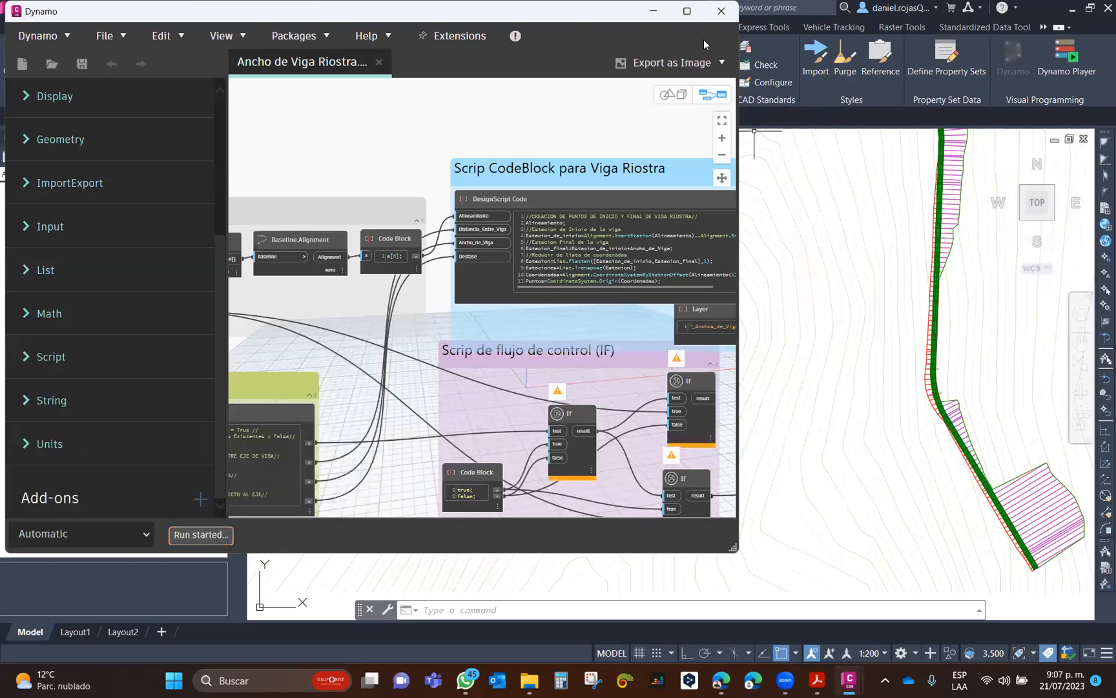
Maximize Dynamo and examine the graph's alignment information, input parameters, beam code and control flow groups.
left_click(686, 11)
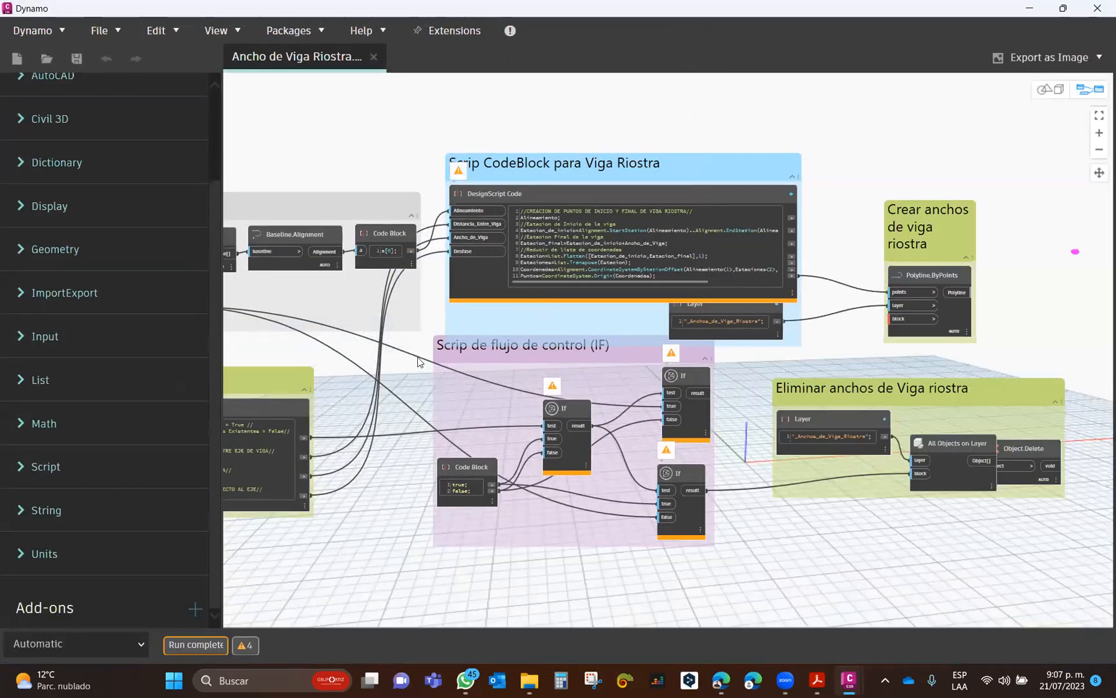
scroll(420, 359, "down", 4)
middle_click_drag(569, 217, 870, 224)
scroll(652, 268, "up", 4)
middle_click_drag(612, 228, 546, 199)
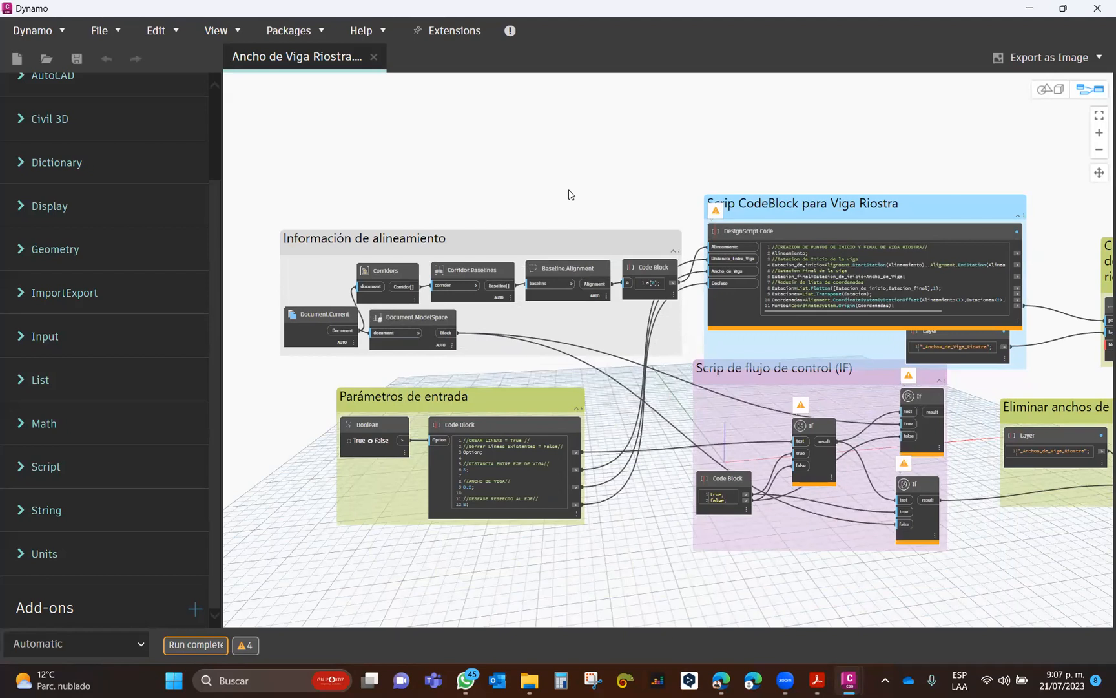
scroll(129, 298, "up", 3)
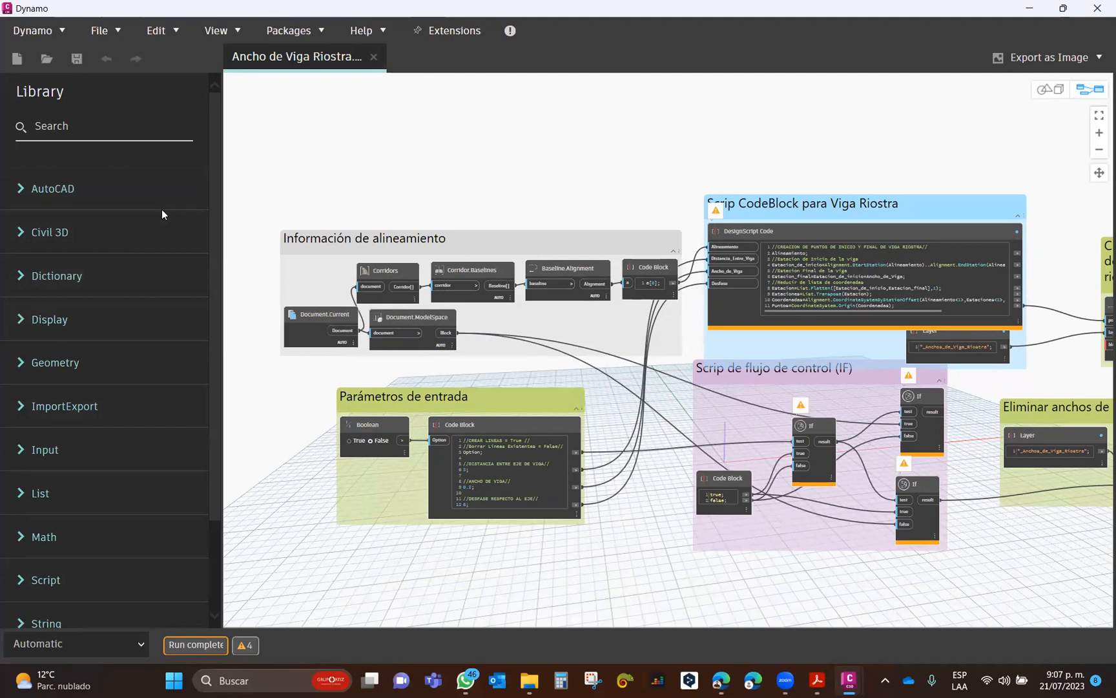
Look through the node library's categories from AutoCAD to Units.
scroll(162, 215, "down", 3)
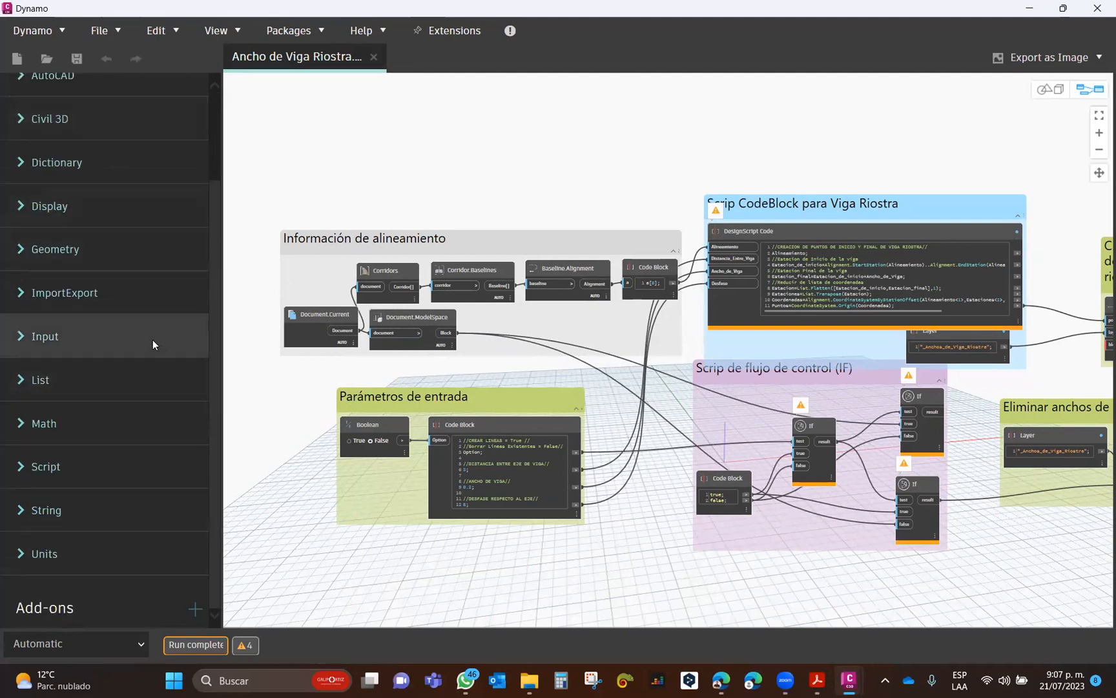
scroll(152, 339, "up", 3)
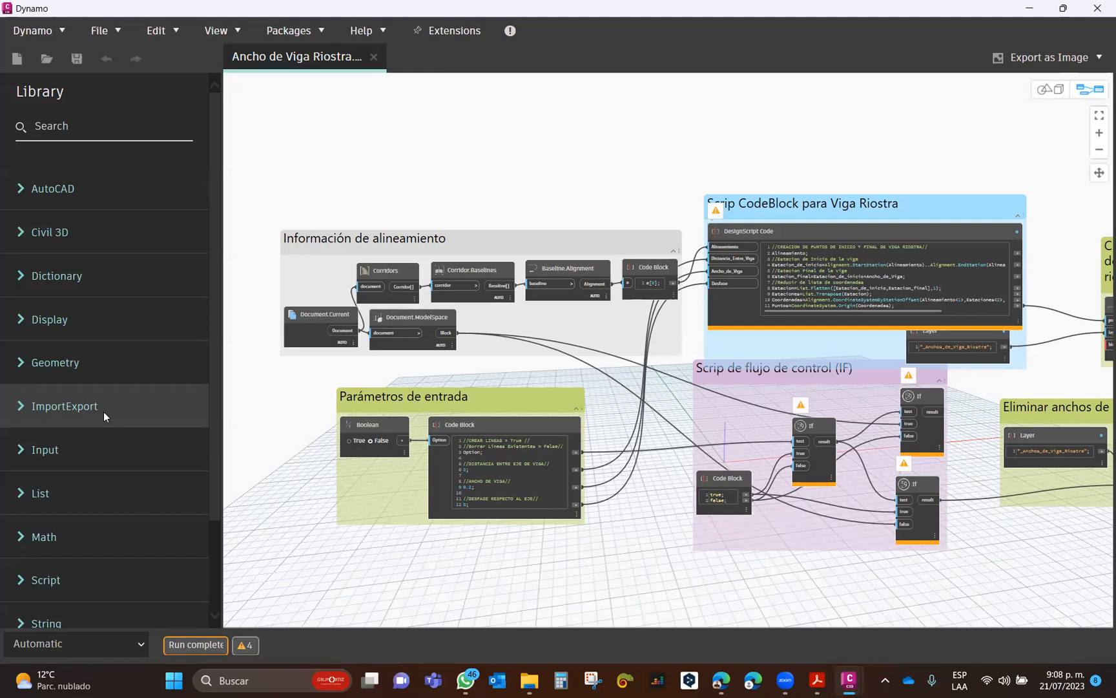
scroll(105, 419, "down", 3)
scroll(108, 422, "up", 3)
Inspect the outputs of the Document.Current and Corridors nodes in the Información de alineamiento group.
middle_click_drag(289, 244, 373, 228)
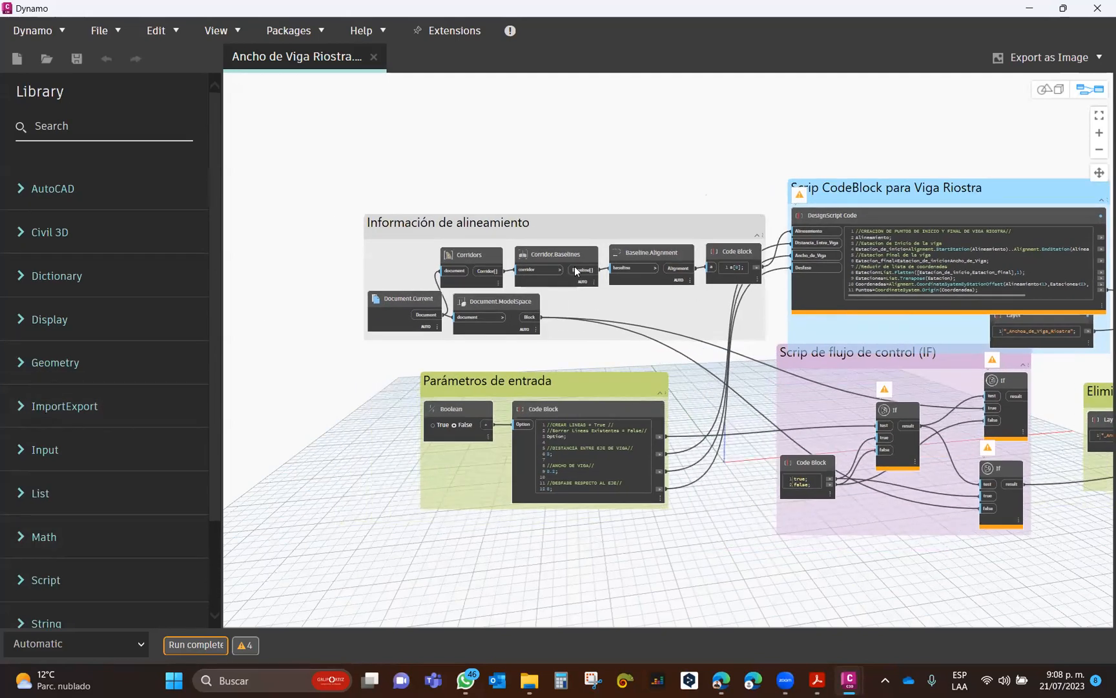
scroll(410, 257, "up", 1)
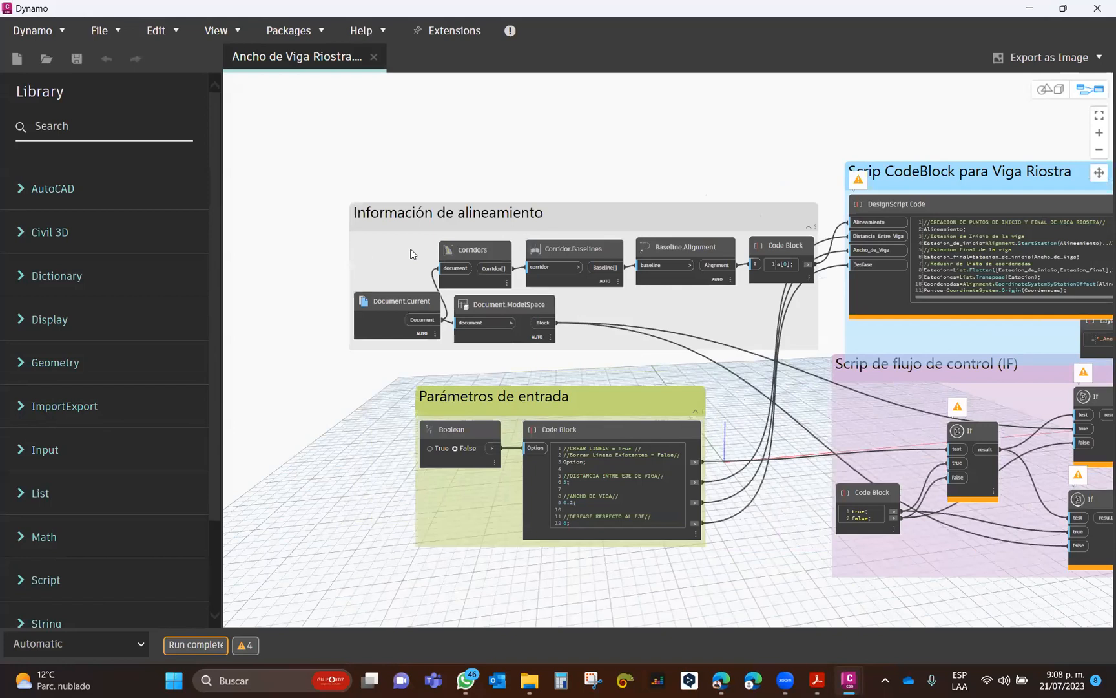
scroll(361, 282, "up", 3)
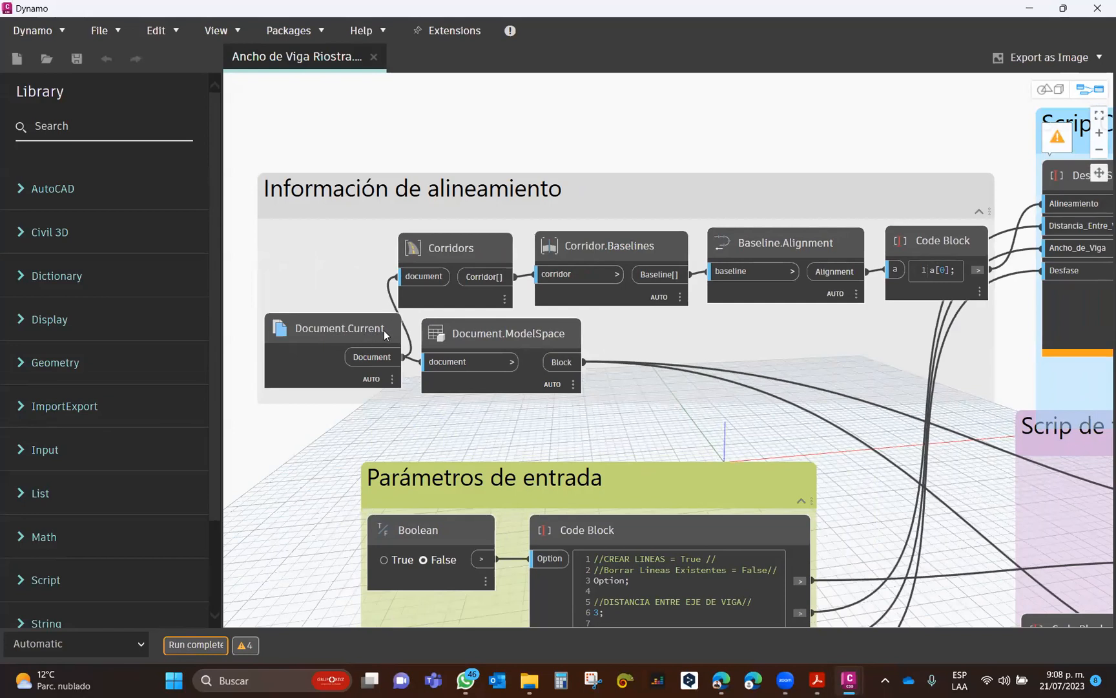
mouse_move(373, 355)
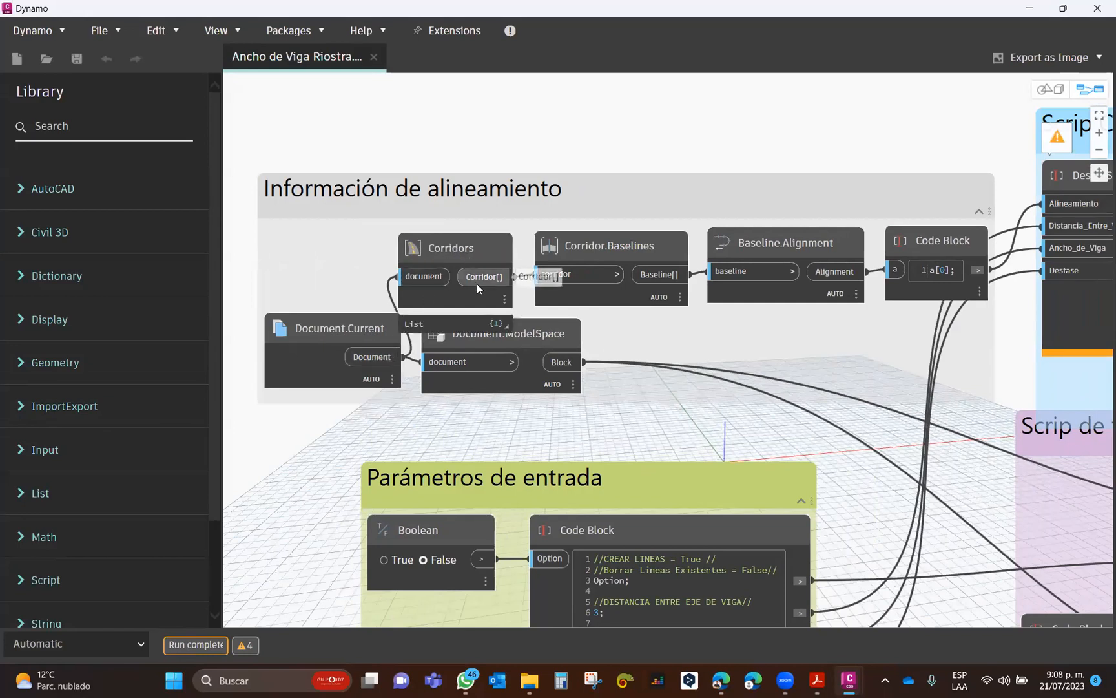
mouse_move(499, 326)
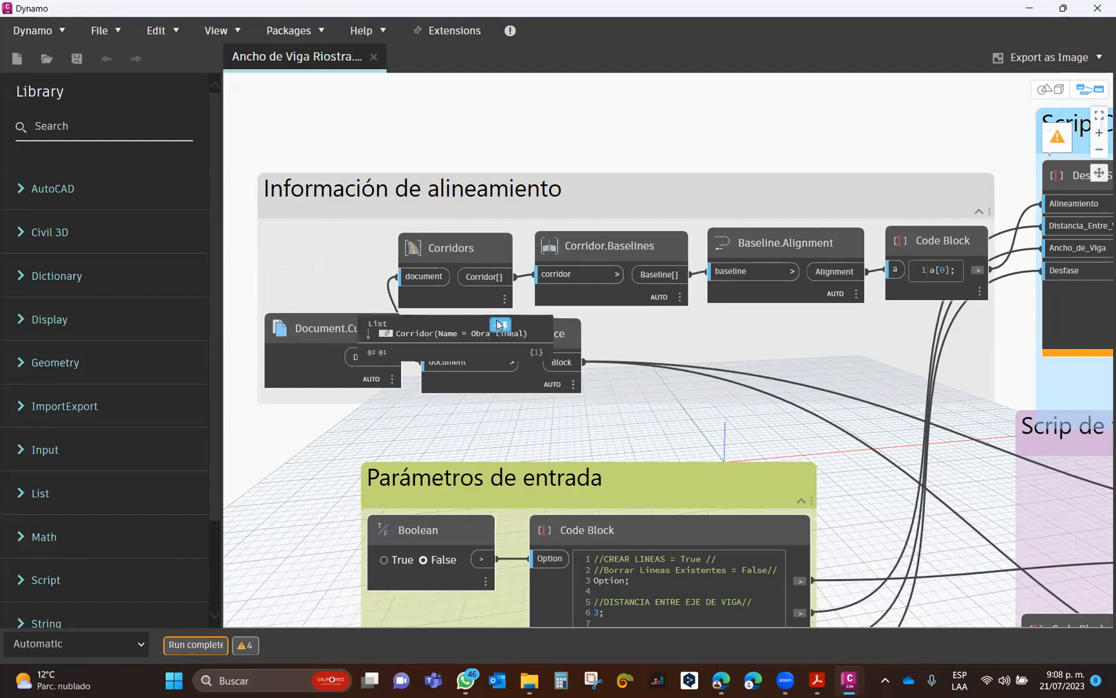
Examine the full baseline entry in the output preview of the Corridor.Baselines node.
middle_click_drag(597, 156, 507, 165)
mouse_move(537, 264)
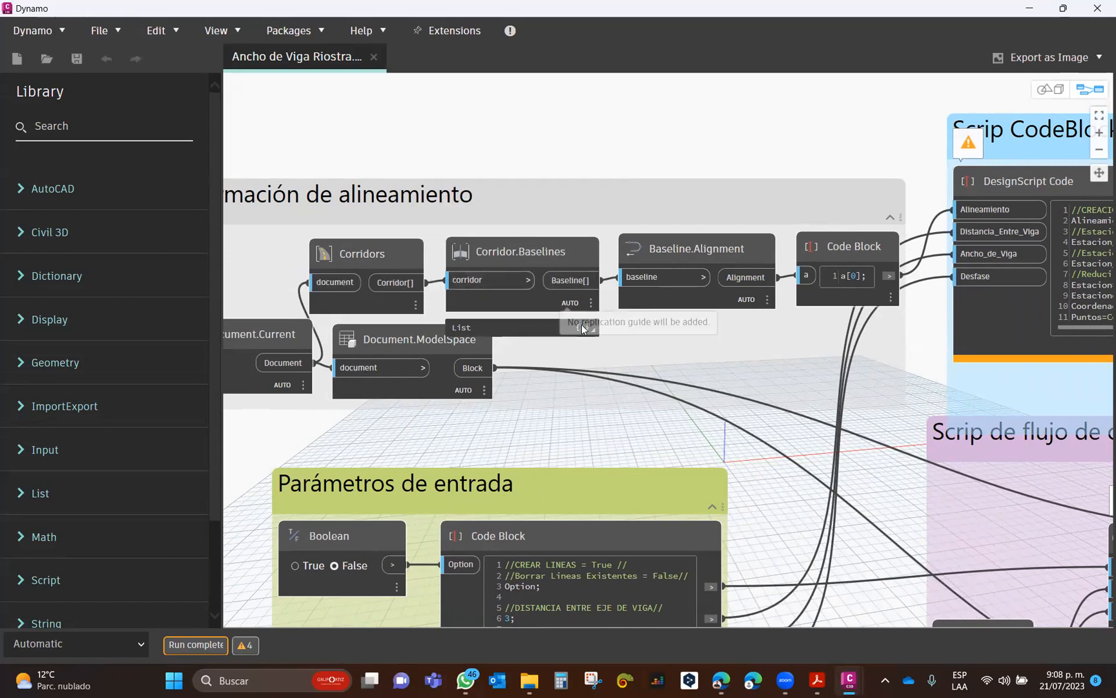
mouse_move(586, 332)
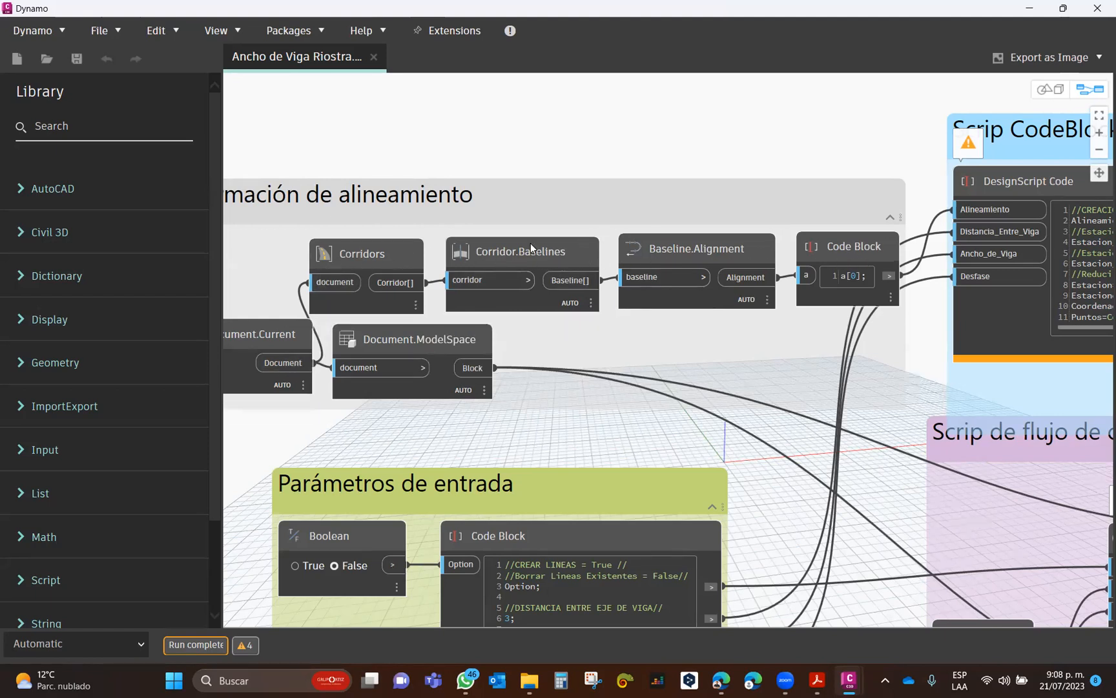
mouse_move(580, 304)
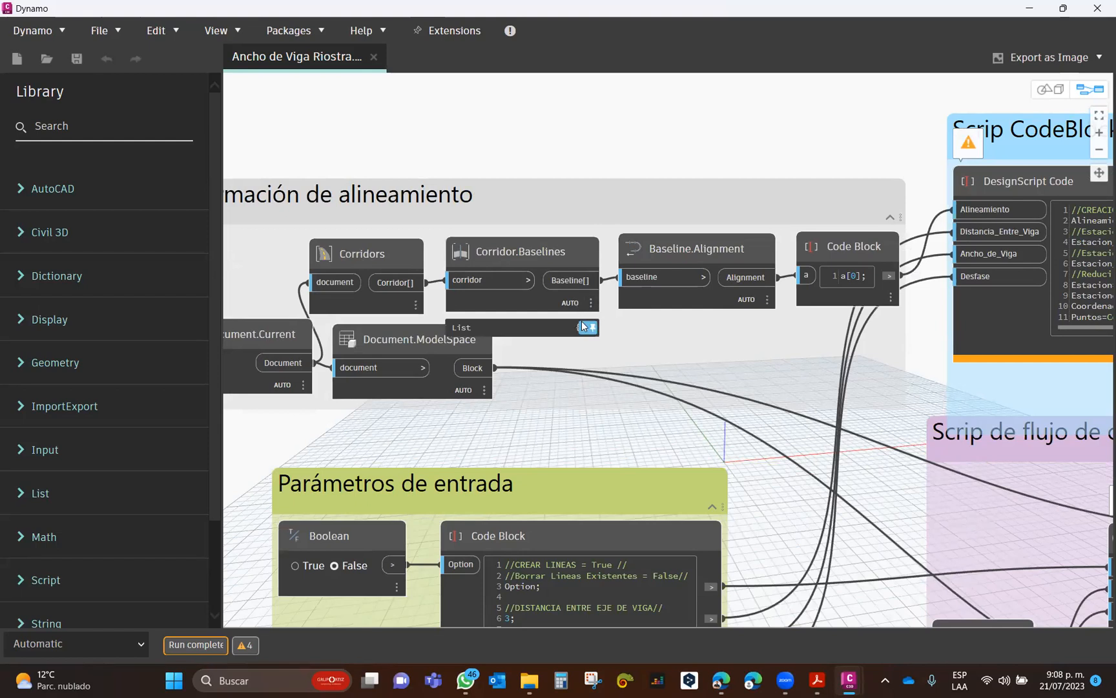
left_click(584, 327)
left_click_drag(554, 352, 543, 350)
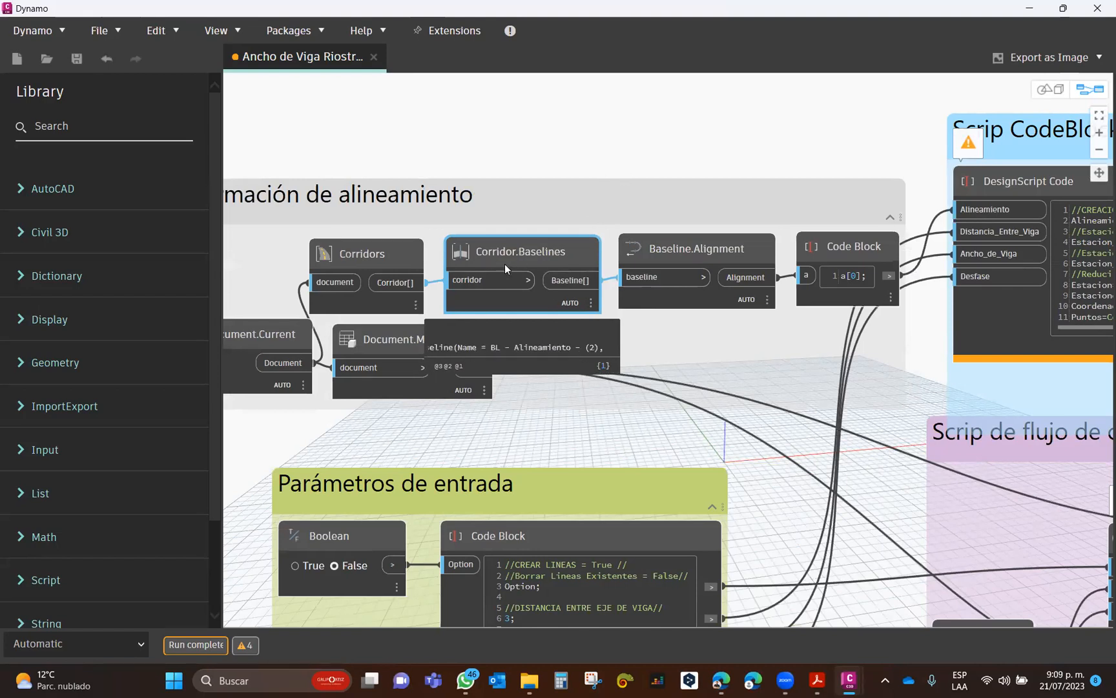
left_click_drag(501, 352, 594, 193)
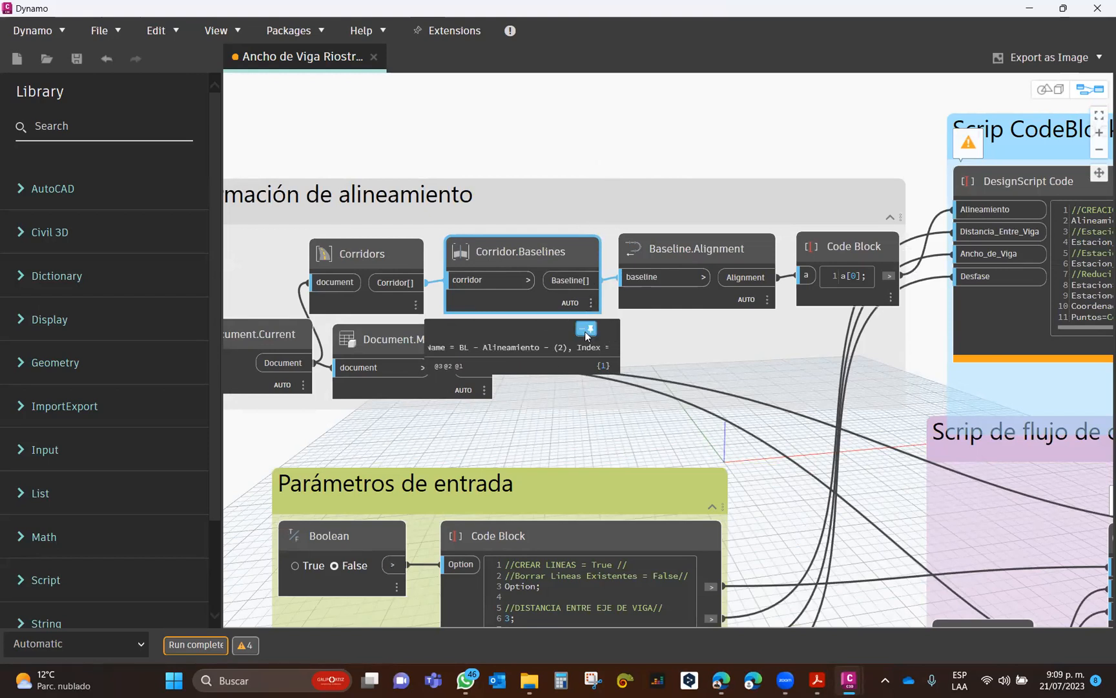
left_click(586, 331)
Check the alignment list output by Baseline.Alignment and where its Code Block feeds the DesignScript Code.
mouse_move(754, 303)
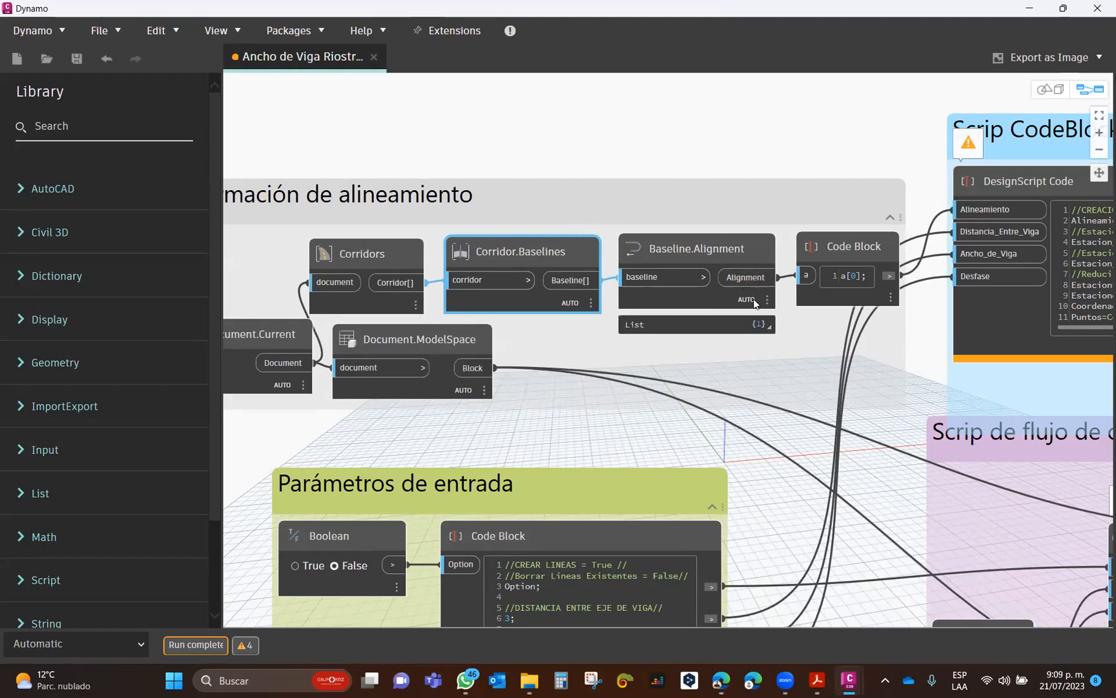
mouse_move(762, 329)
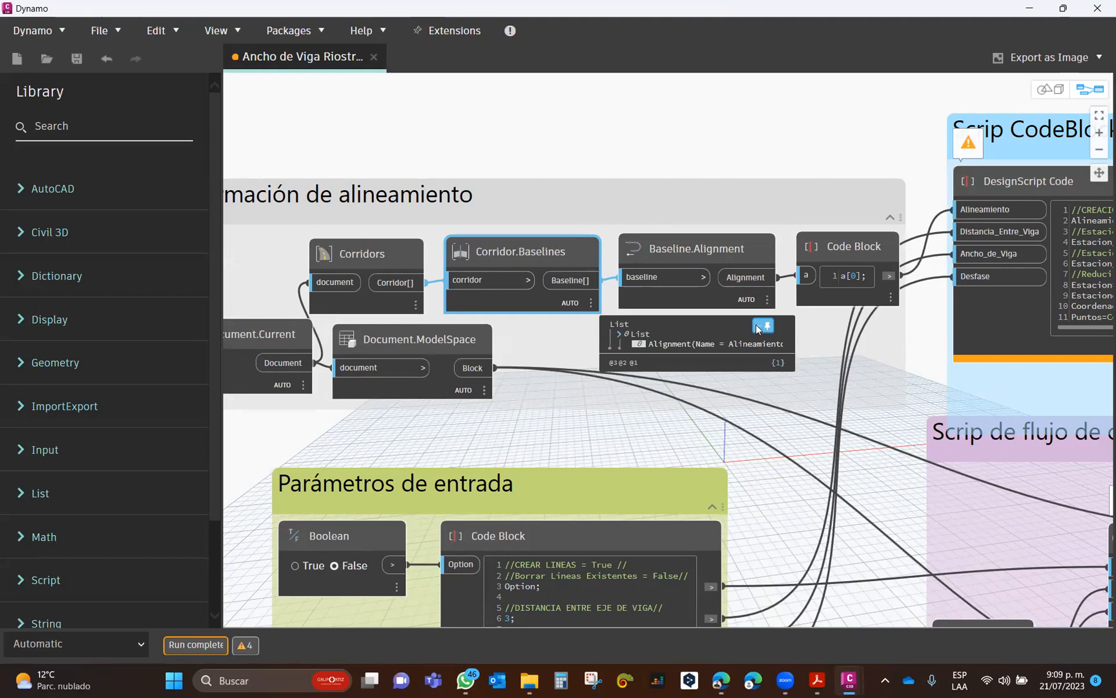
middle_click_drag(802, 92, 482, 115)
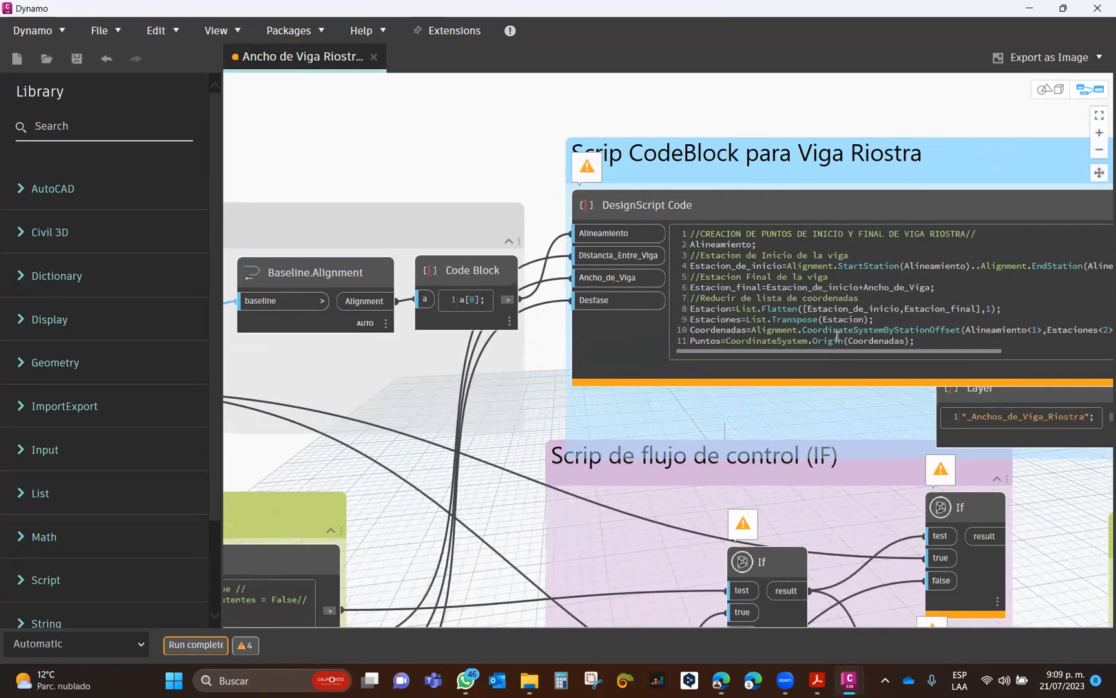
Inspect the Document.Current and Document.ModelSpace nodes and the Block output.
middle_click_drag(396, 289, 814, 238)
middle_click_drag(412, 337, 567, 232)
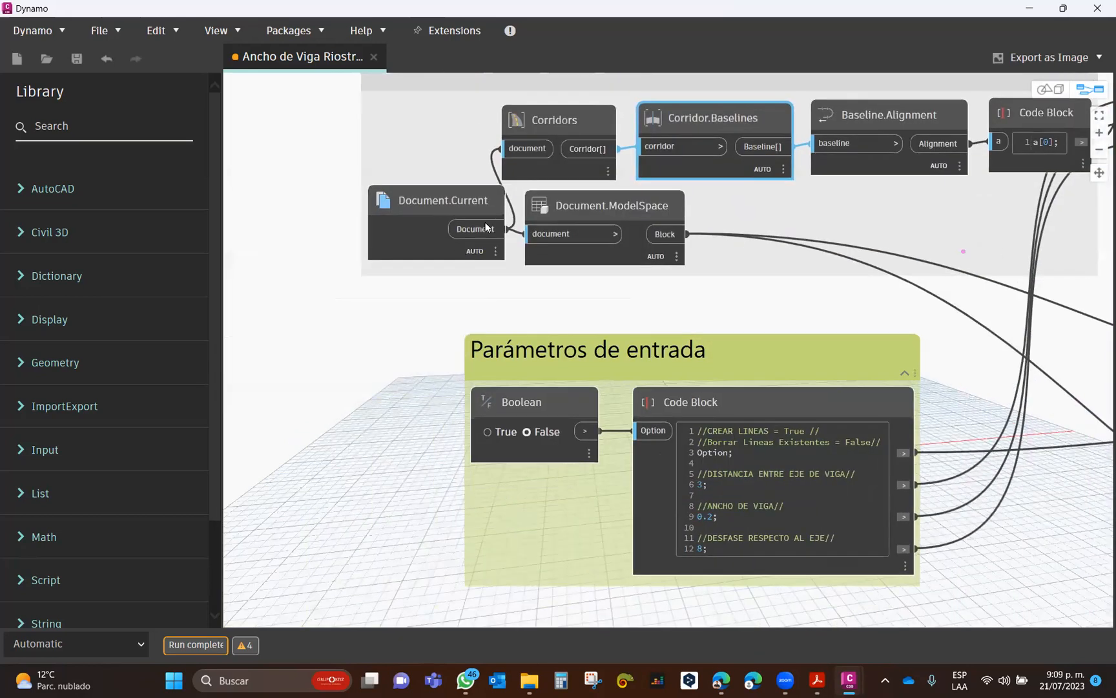
mouse_move(439, 230)
mouse_move(638, 214)
mouse_move(646, 235)
middle_click_drag(691, 314, 651, 341)
mouse_move(630, 244)
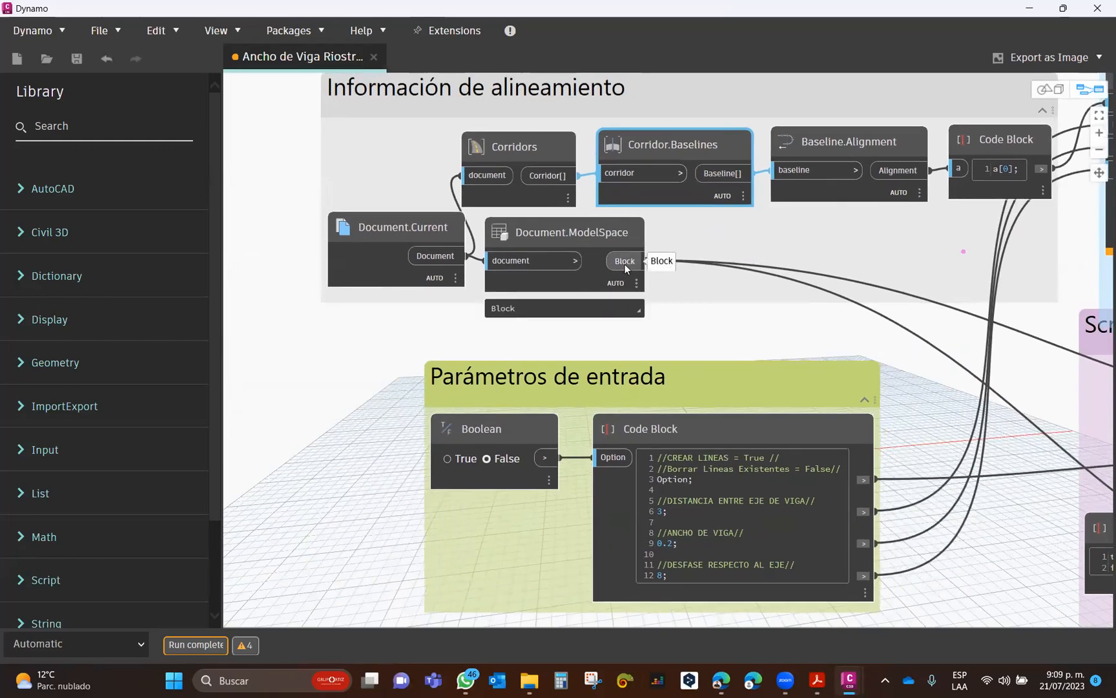
Move the Object.Delete node slightly away from All Objects on Layer within the Eliminar anchos de Viga riostra group.
middle_click_drag(649, 284, 439, 194)
scroll(501, 229, "down", 2)
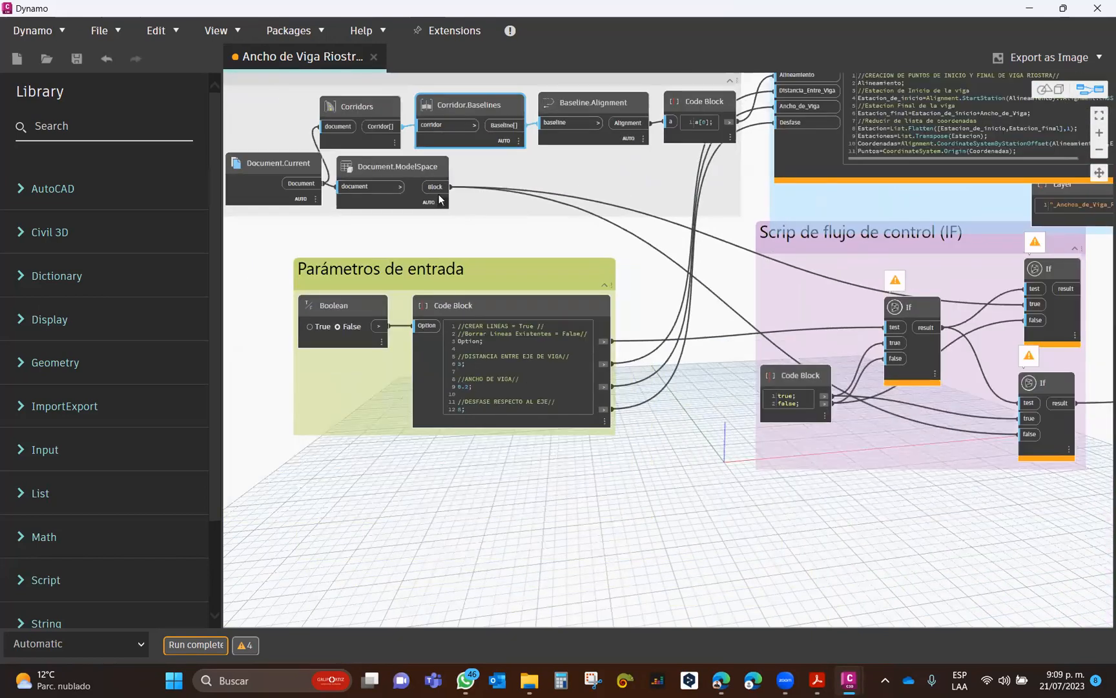
middle_click_drag(744, 293, 638, 227)
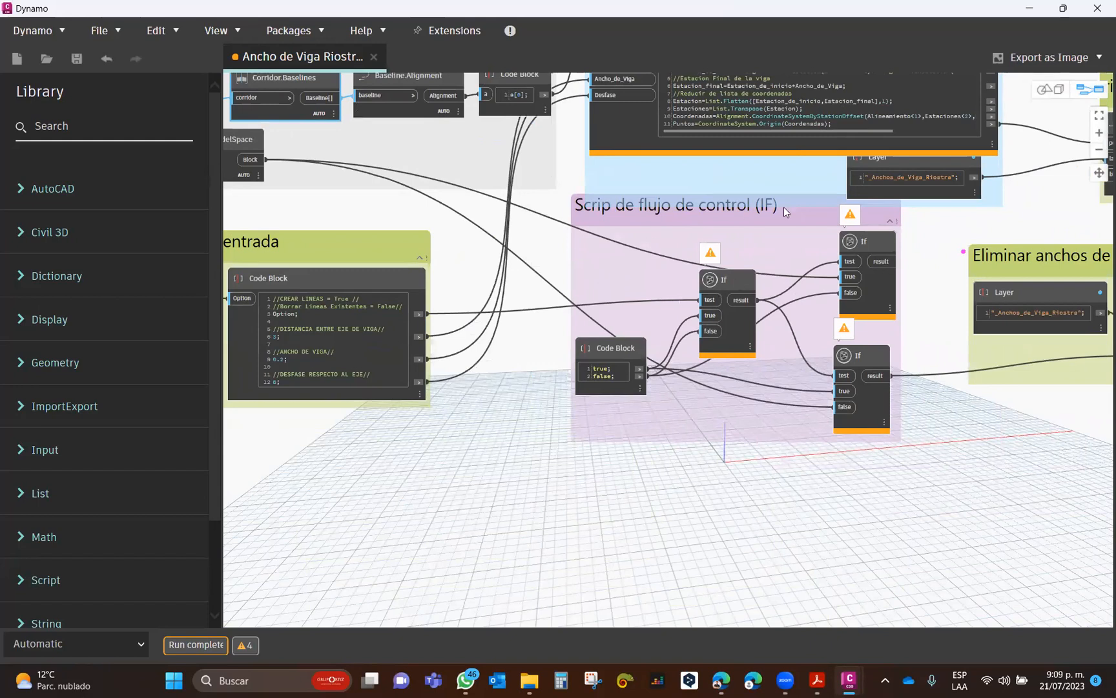
middle_click_drag(936, 304, 637, 286)
left_click_drag(970, 301, 1030, 307)
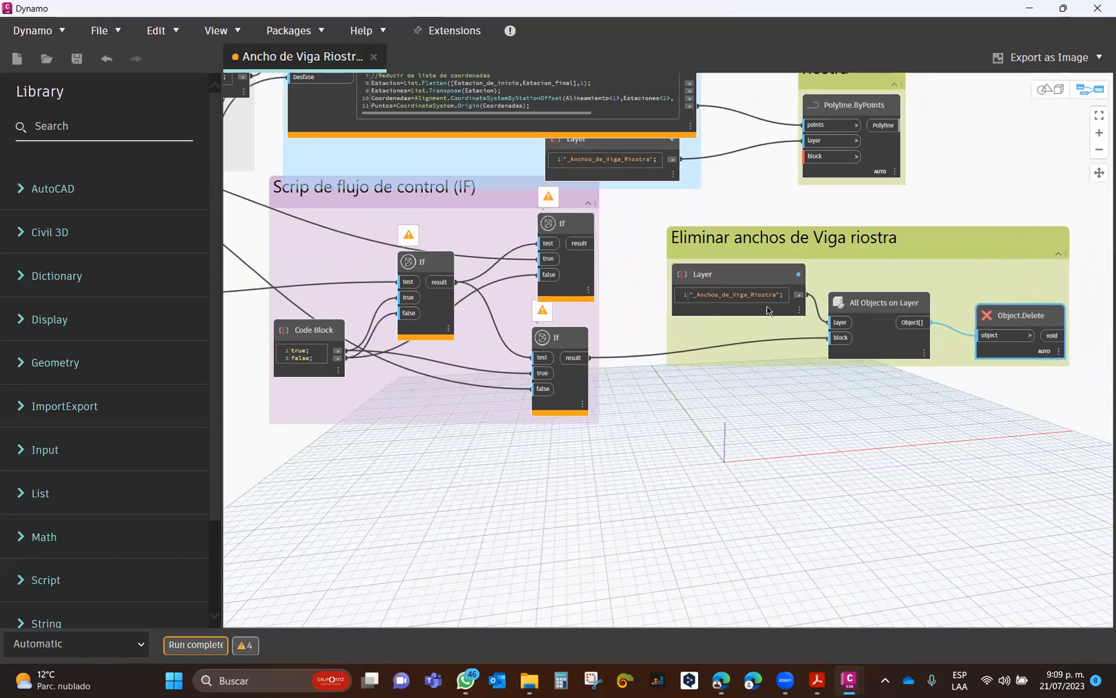
Shift the Scrip CodeBlock para Viga Riostra group up from the flow control group and place its Layer node clear of the DesignScript Code.
middle_click_drag(606, 264, 830, 430)
left_click_drag(694, 143, 713, 113)
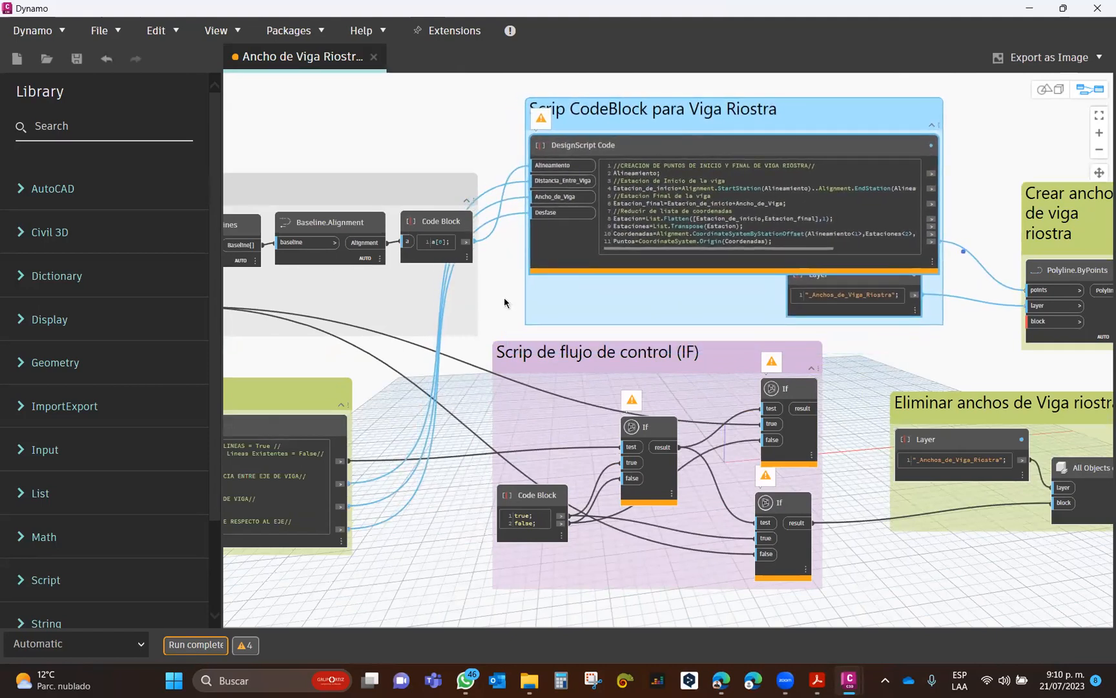
middle_click_drag(659, 334, 504, 356)
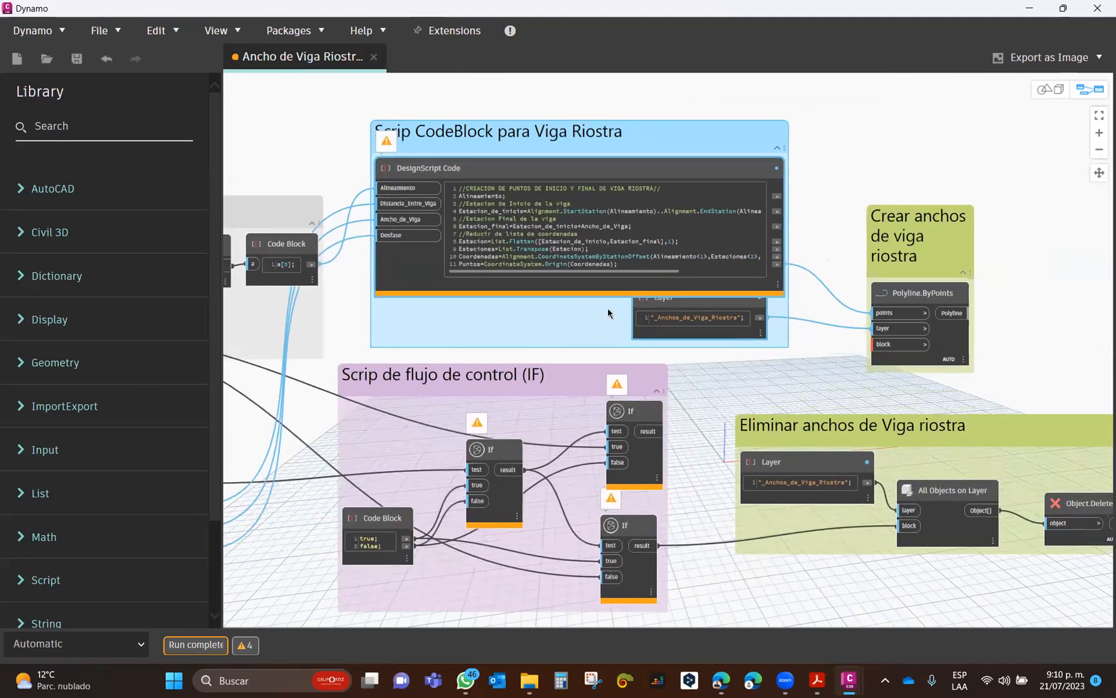
left_click_drag(695, 121, 689, 96)
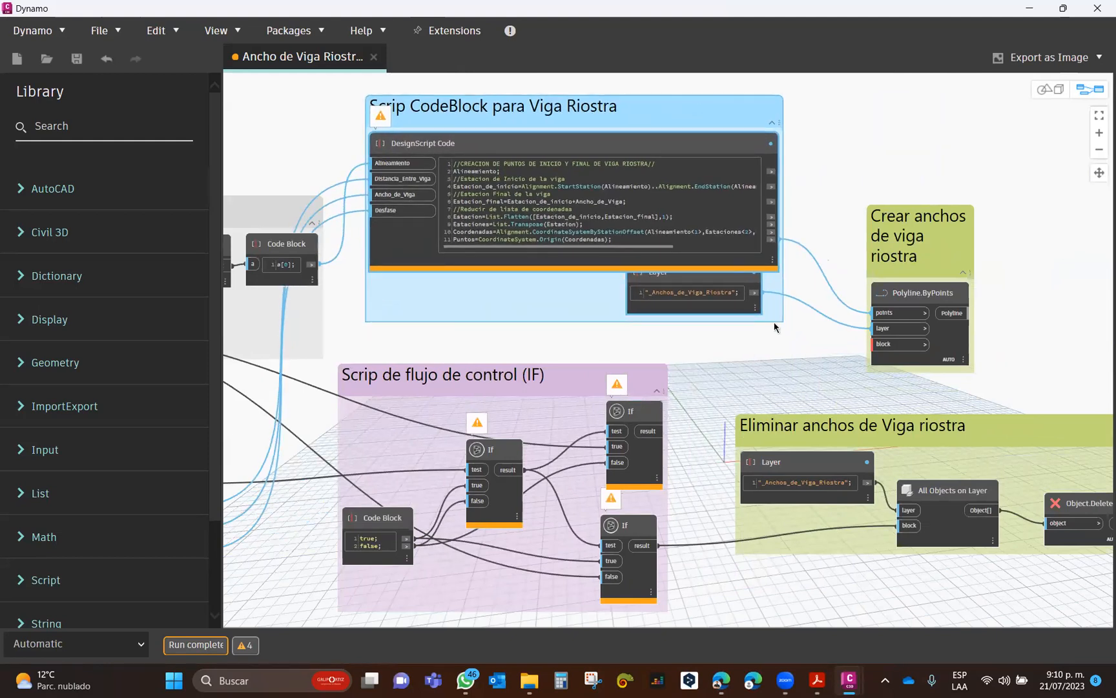
left_click_drag(716, 274, 734, 298)
scroll(390, 197, "up", 3)
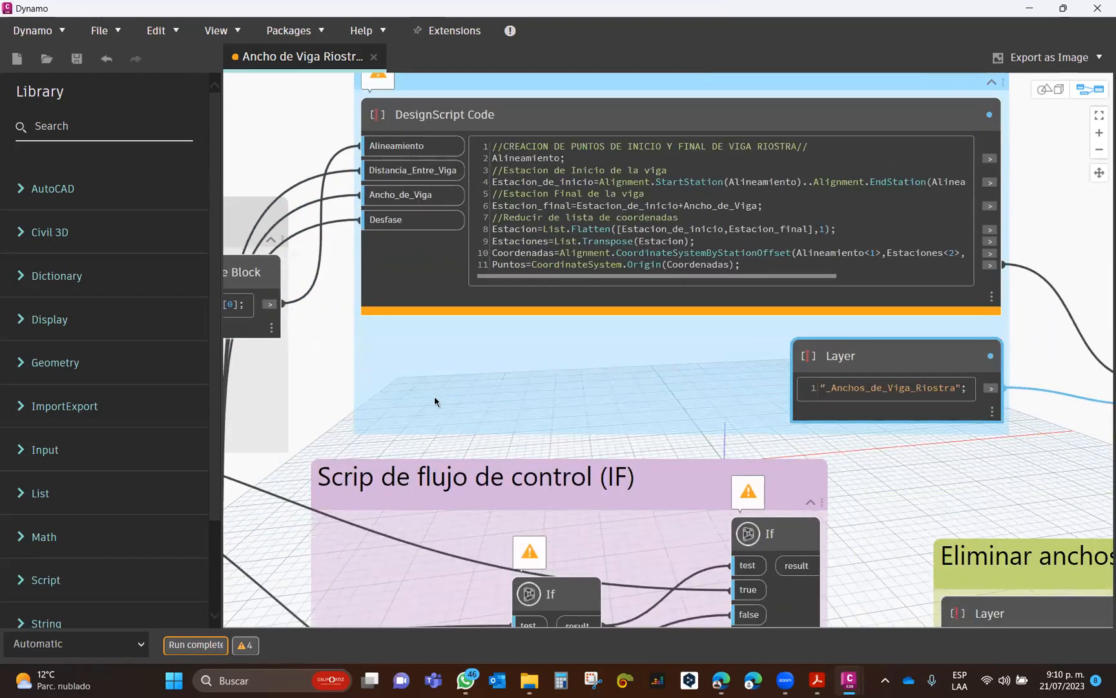
Review the Parámetros de entrada code block: the line creation option, beam axis spacing, beam width and offset from the axis.
scroll(504, 171, "down", 3)
middle_click_drag(716, 308, 860, 272)
middle_click_drag(586, 314, 905, 284)
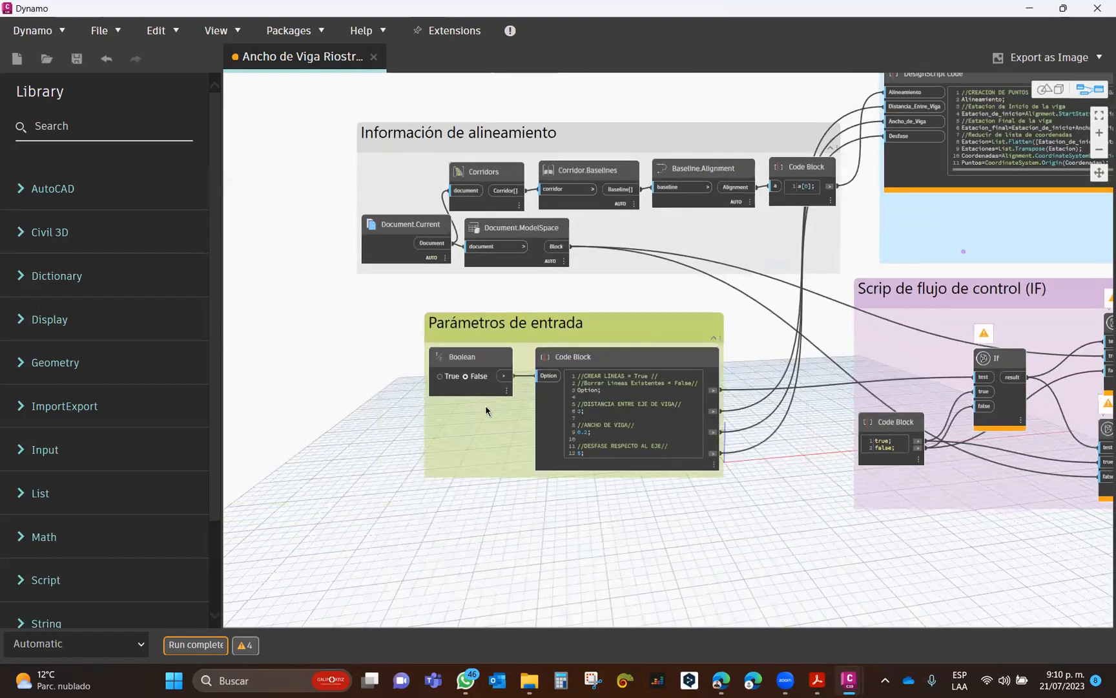
scroll(486, 406, "up", 3)
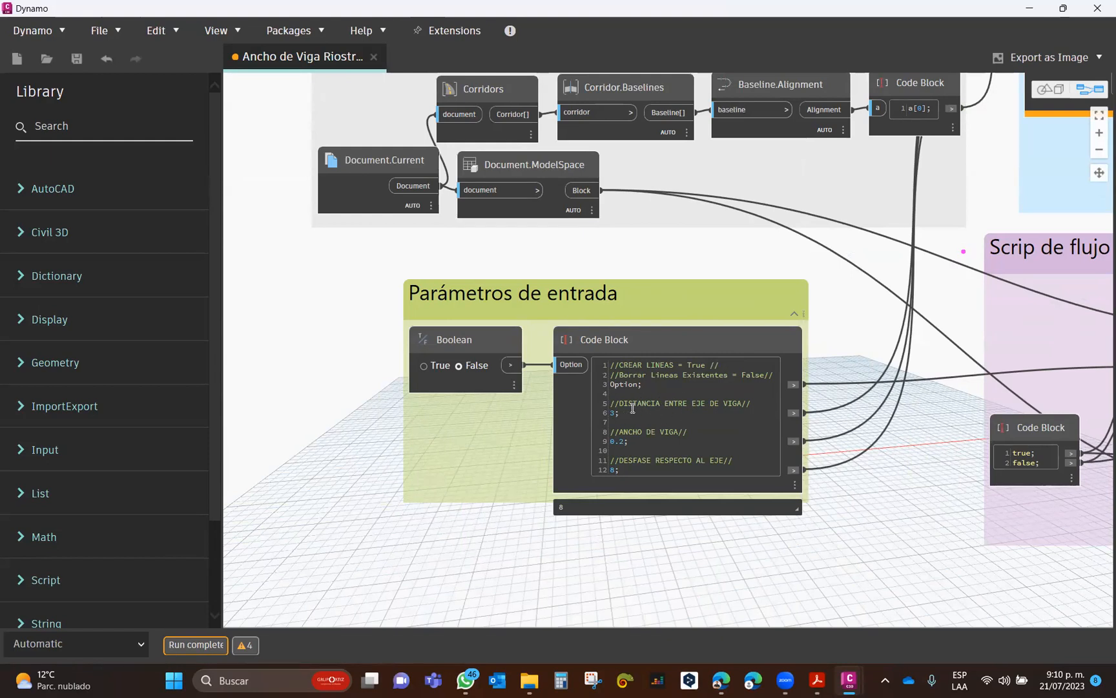
middle_click_drag(814, 454, 752, 396)
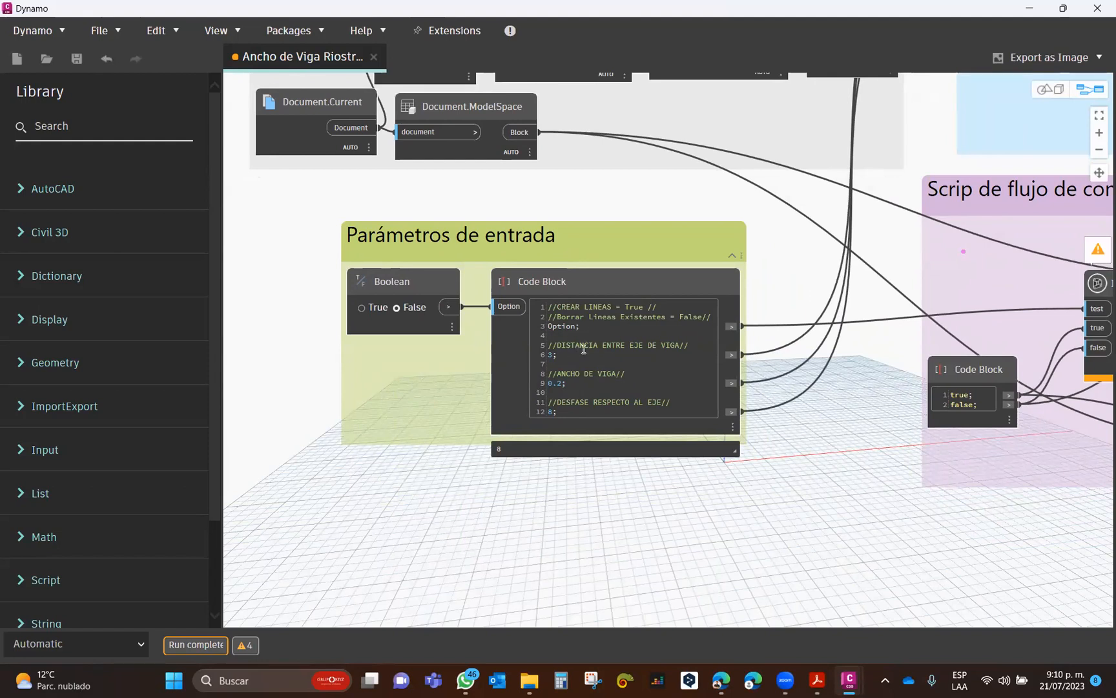
double_click(551, 355)
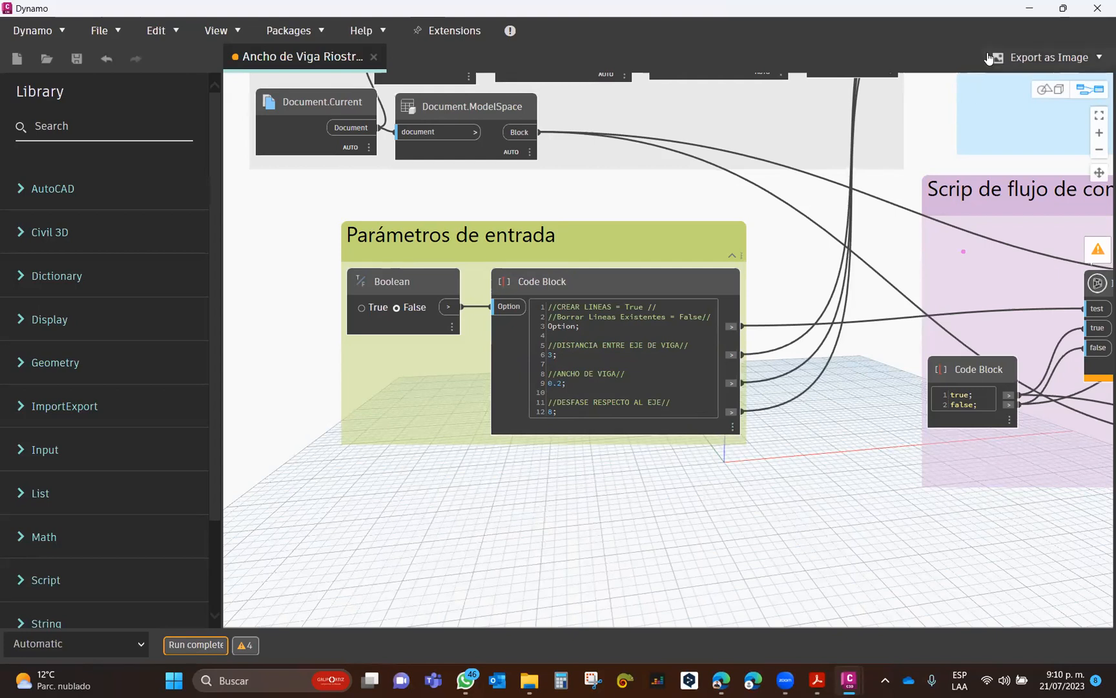
left_click_drag(664, 404, 640, 409)
left_click(763, 463)
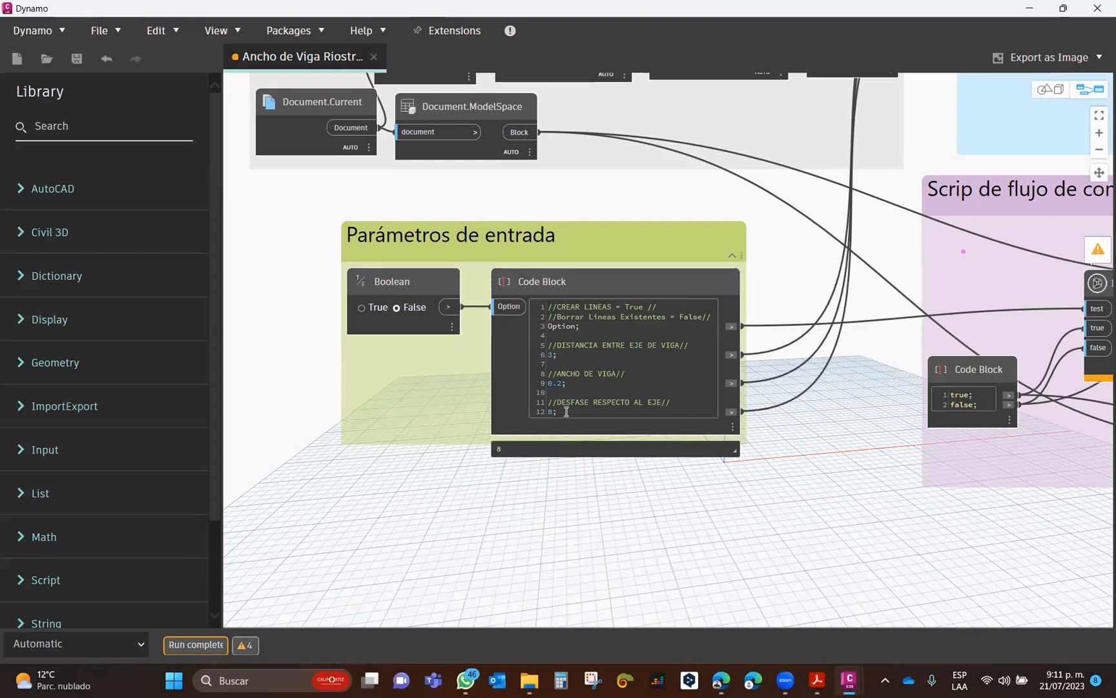
Trace the alignment and input parameter wires into the Alineamiento, Distancia_Entre_Viga, Ancho_de_Viga and Desfase inputs of the DesignScript Code.
middle_click_drag(801, 226, 603, 390)
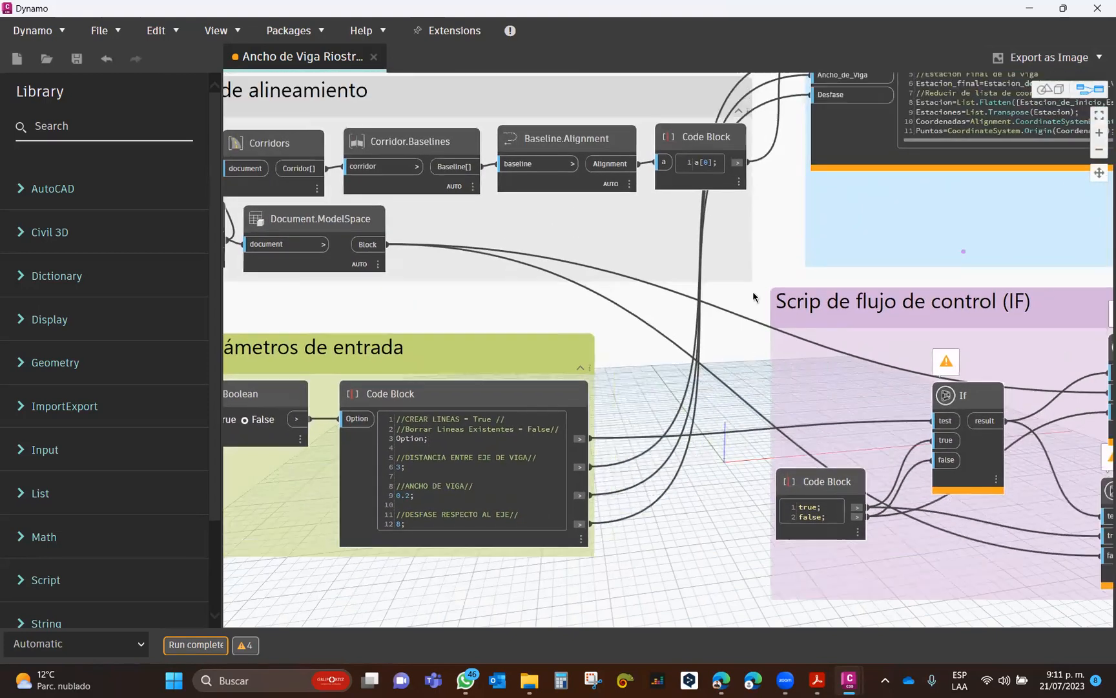
middle_click_drag(714, 276, 444, 255)
scroll(444, 254, "up", 1)
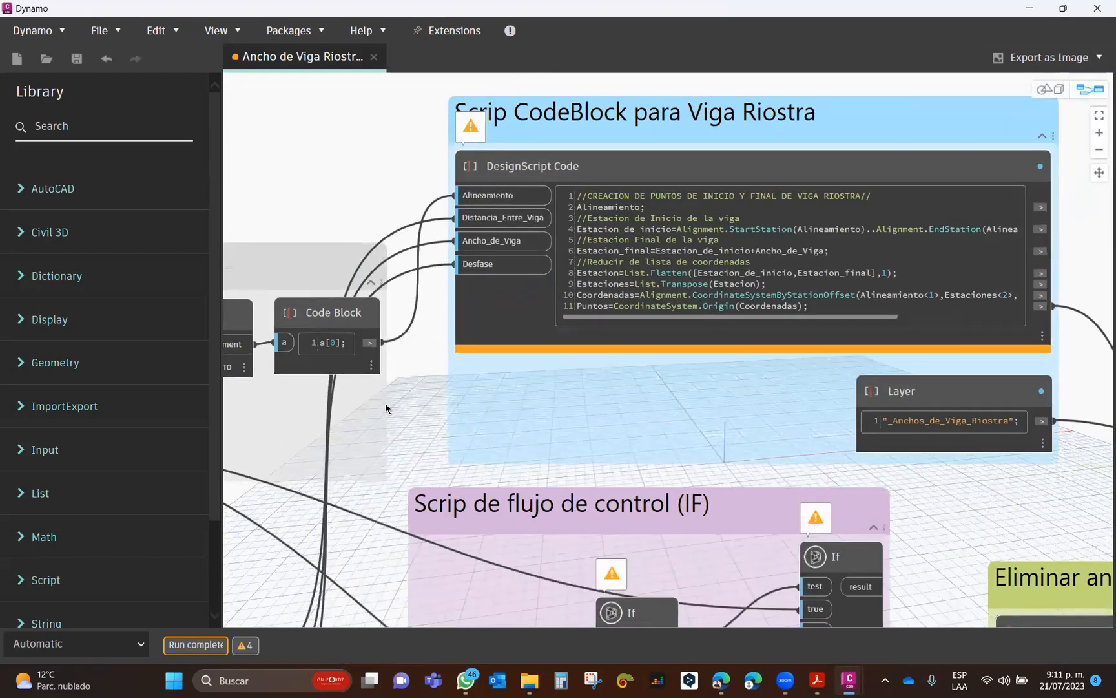
middle_click_drag(388, 404, 740, 200)
middle_click_drag(342, 498, 471, 417)
middle_click_drag(914, 149, 701, 369)
middle_click_drag(681, 411, 554, 442)
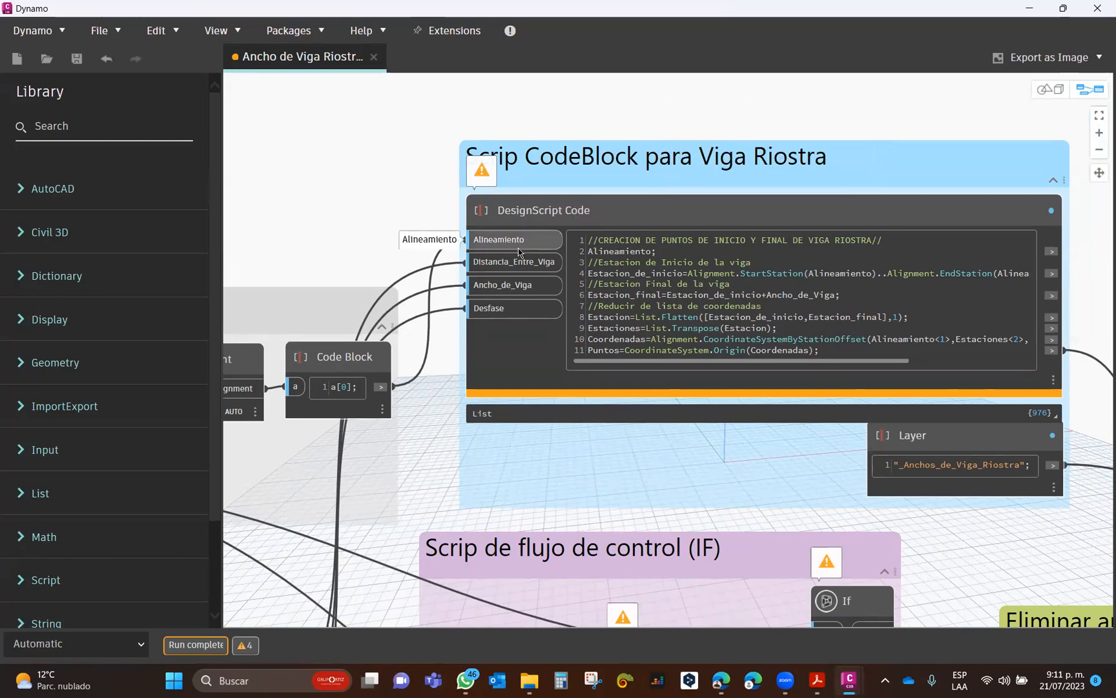
middle_click_drag(448, 293, 489, 304)
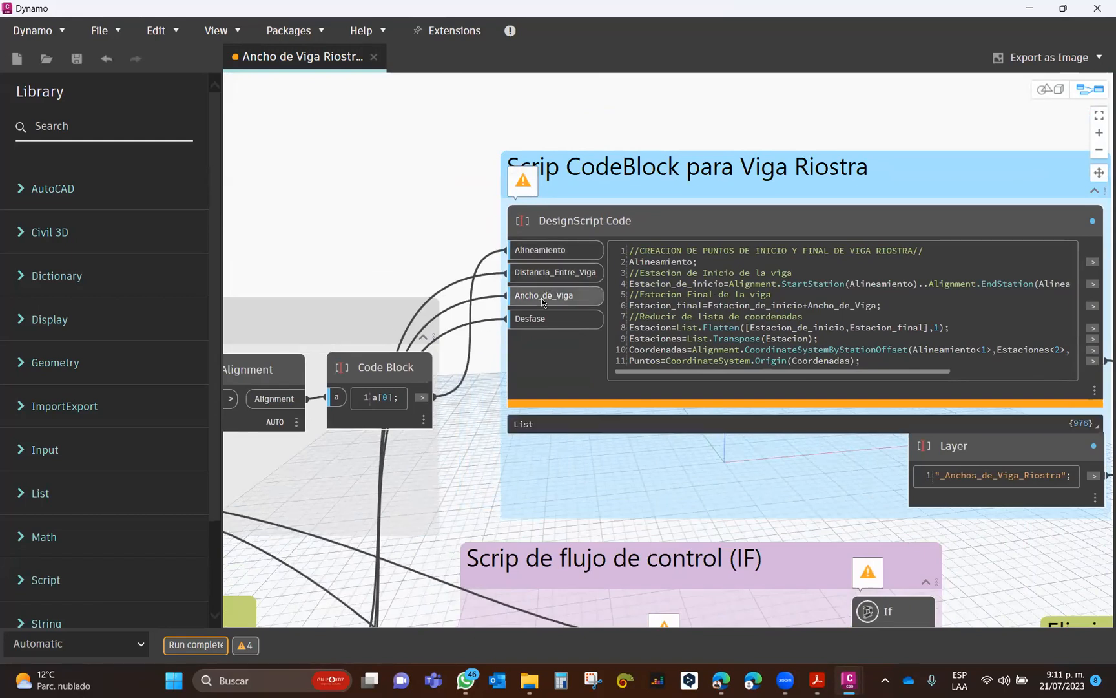
scroll(559, 294, "down", 2)
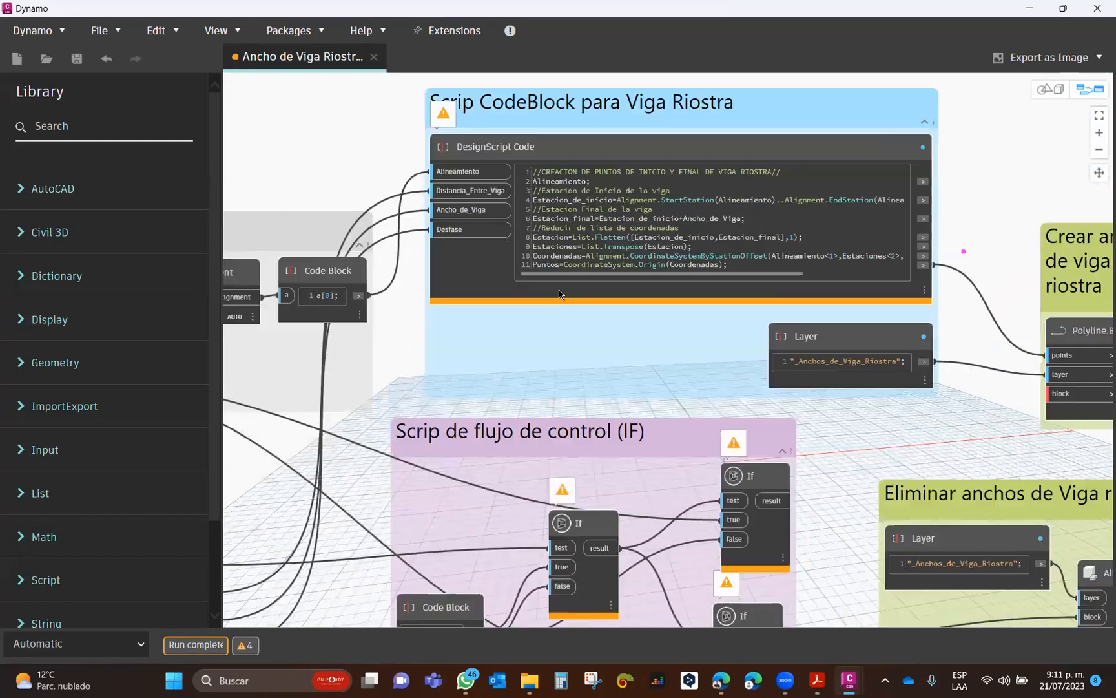
scroll(560, 293, "down", 3)
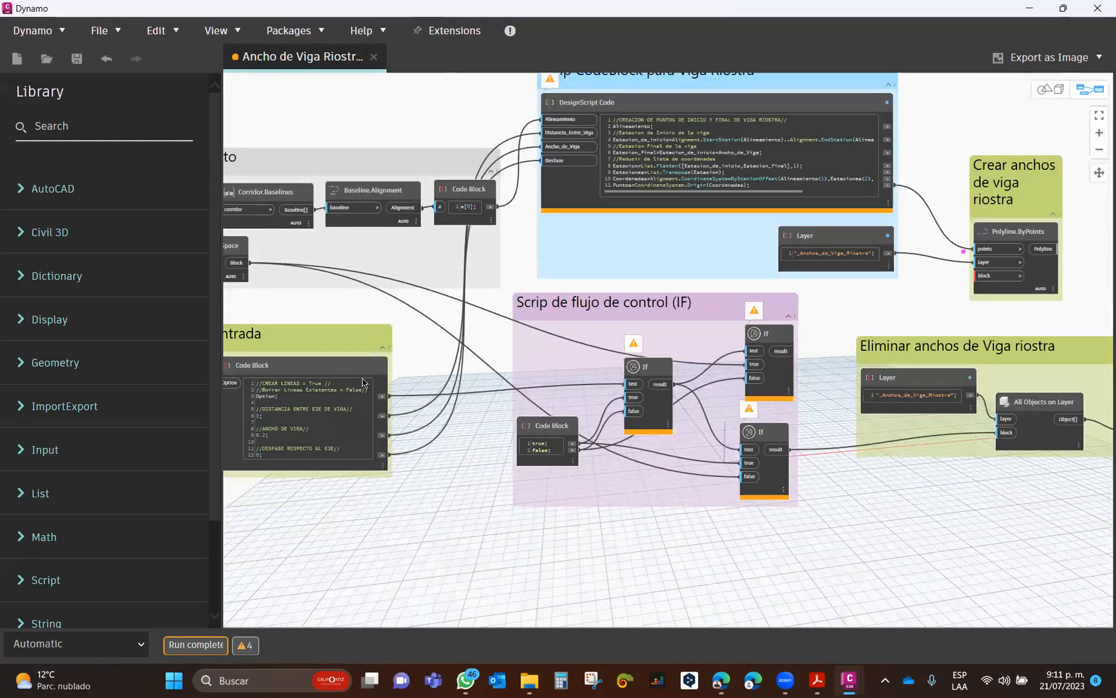
Review the DesignScript Code in the Scrip CodeBlock para Viga Riostra group, from the start and end stations to the coordinates and points.
middle_click_drag(589, 232, 360, 354)
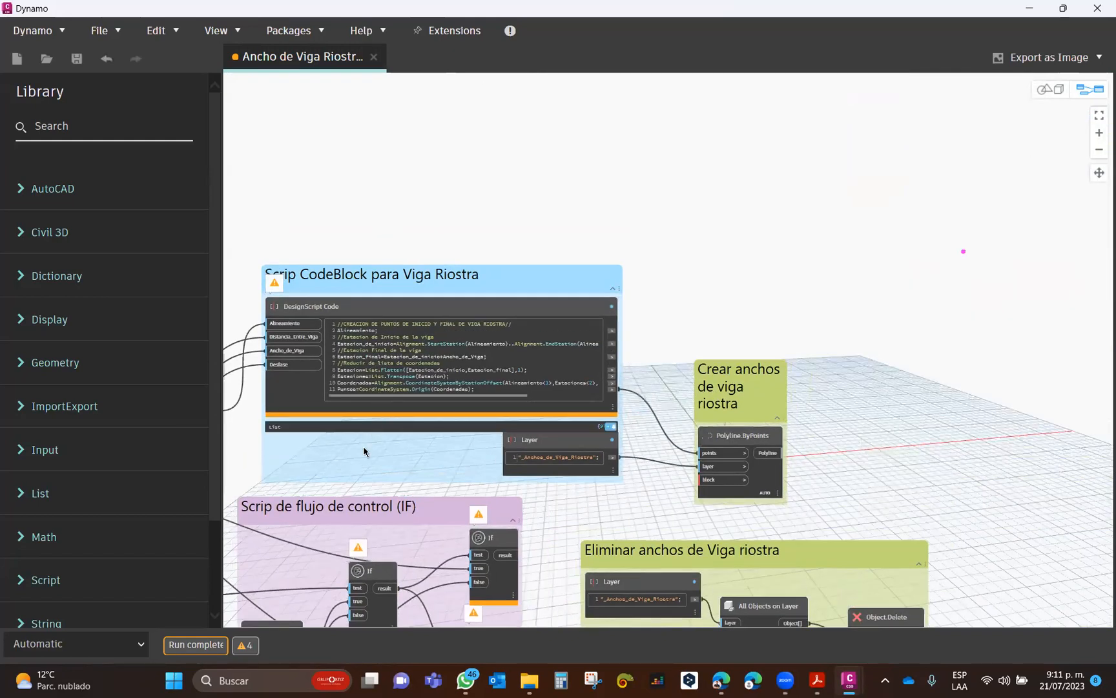
scroll(366, 450, "up", 5)
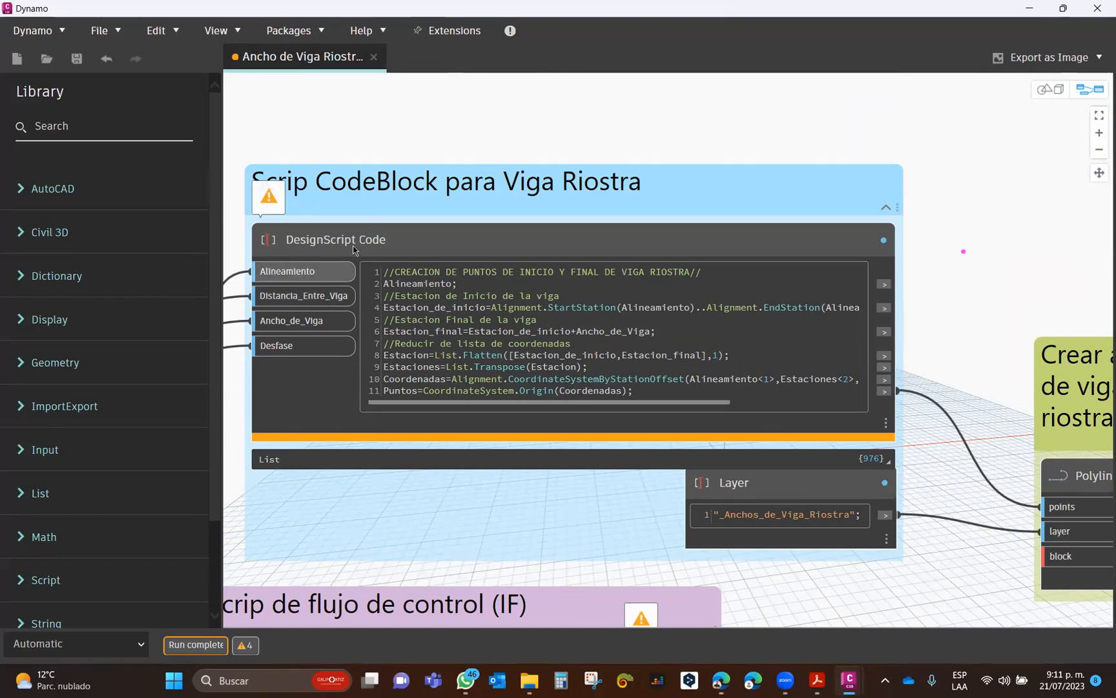
middle_click_drag(424, 159, 630, 98)
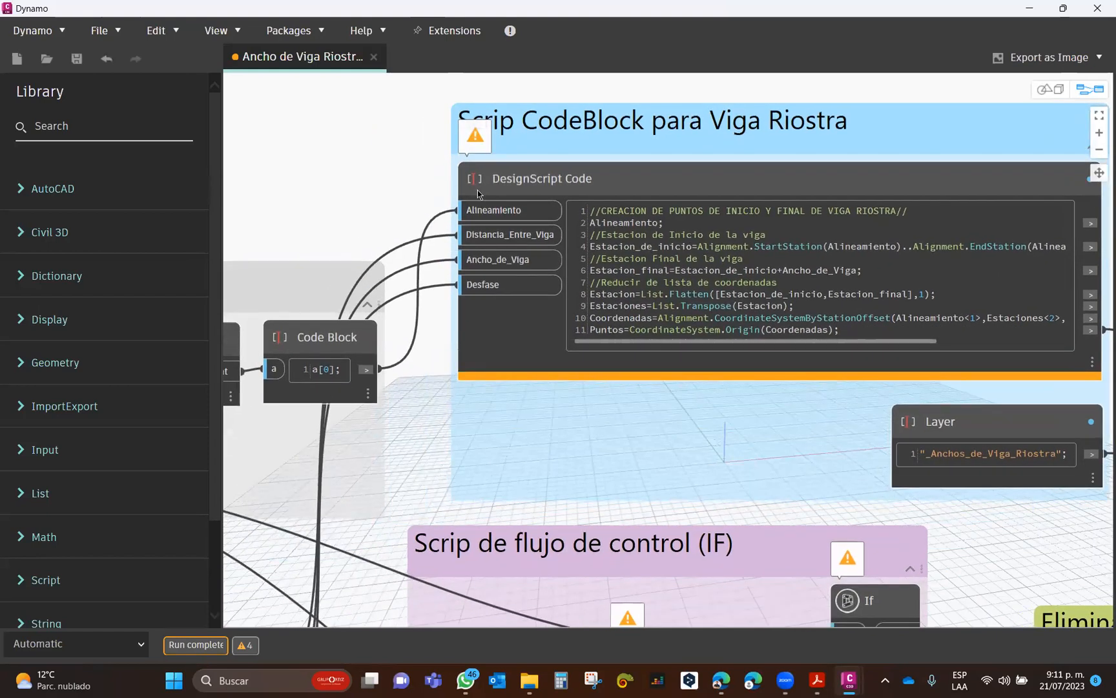
middle_click_drag(679, 249, 604, 273)
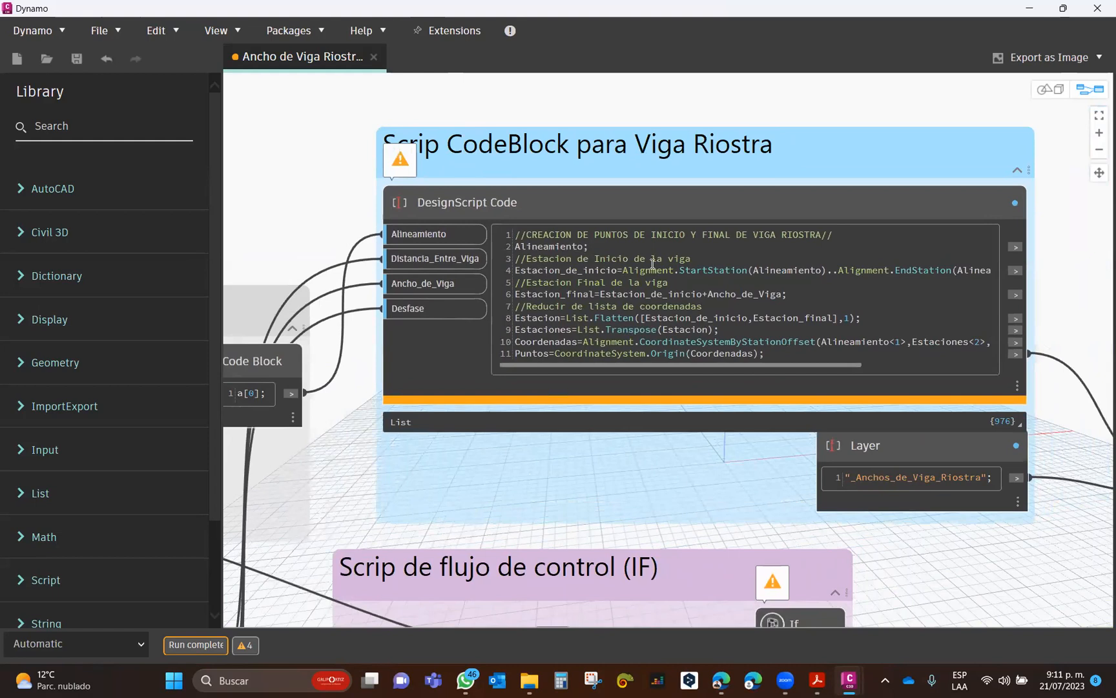
middle_click_drag(732, 118, 666, 133)
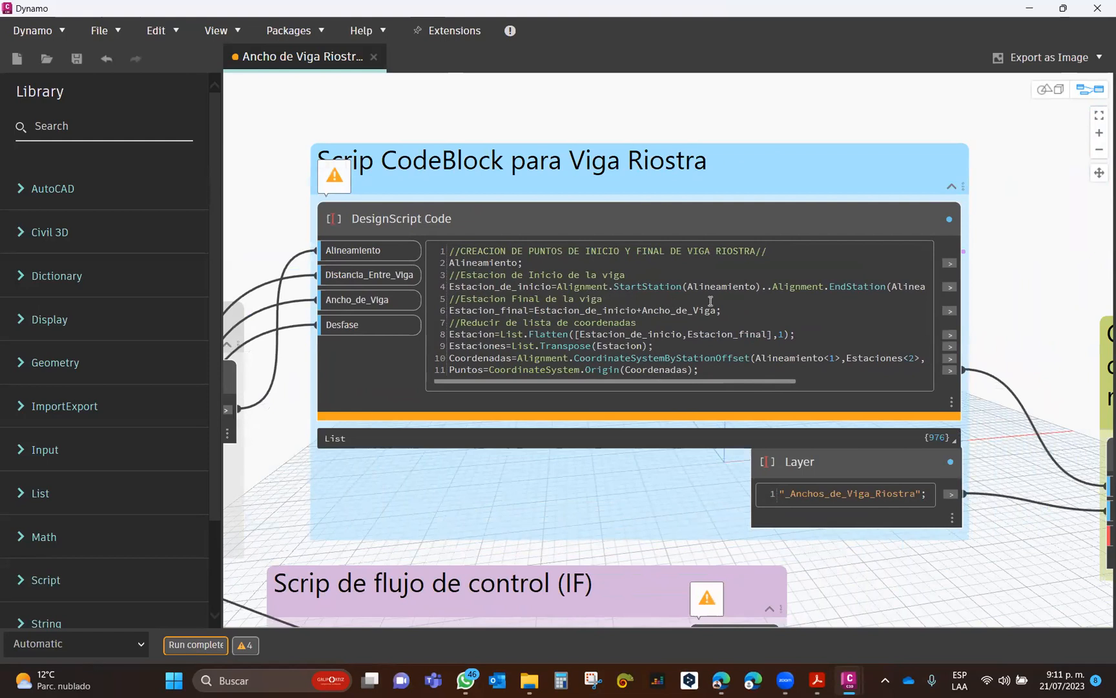
left_click_drag(718, 383, 885, 402)
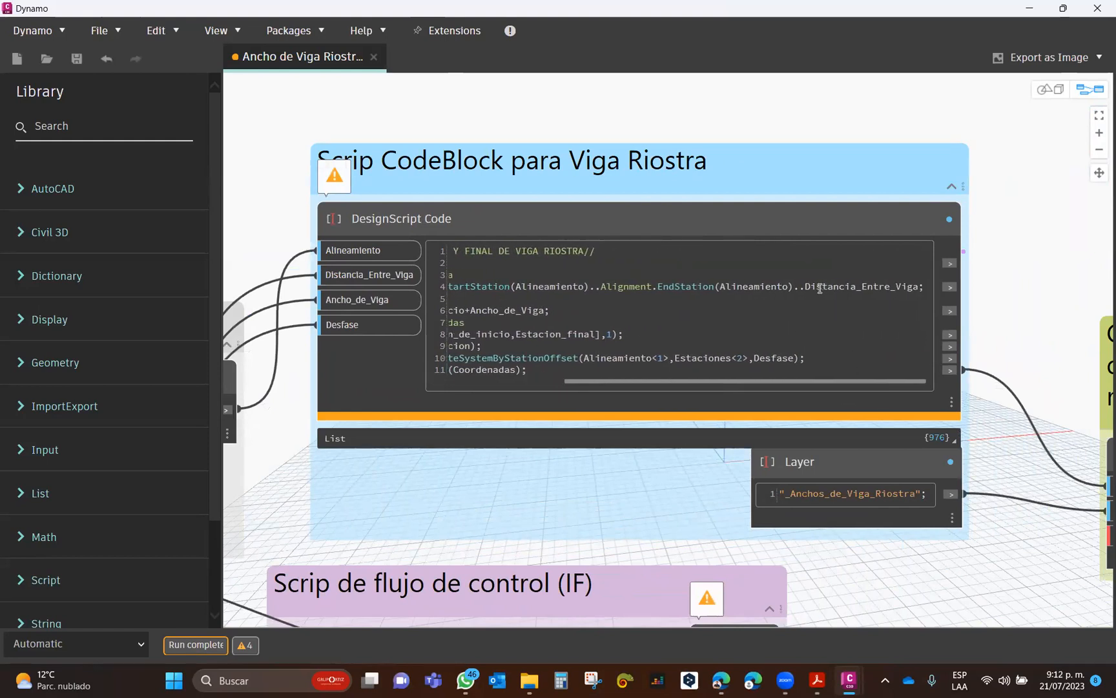
left_click_drag(784, 381, 576, 381)
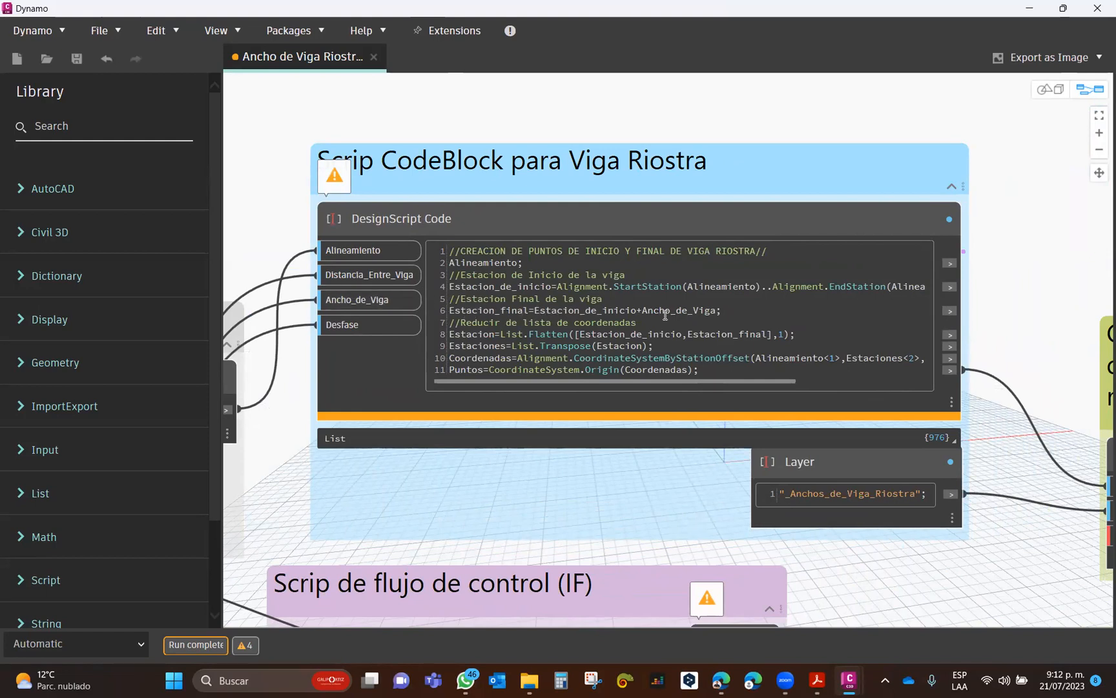
left_click_drag(717, 311, 563, 311)
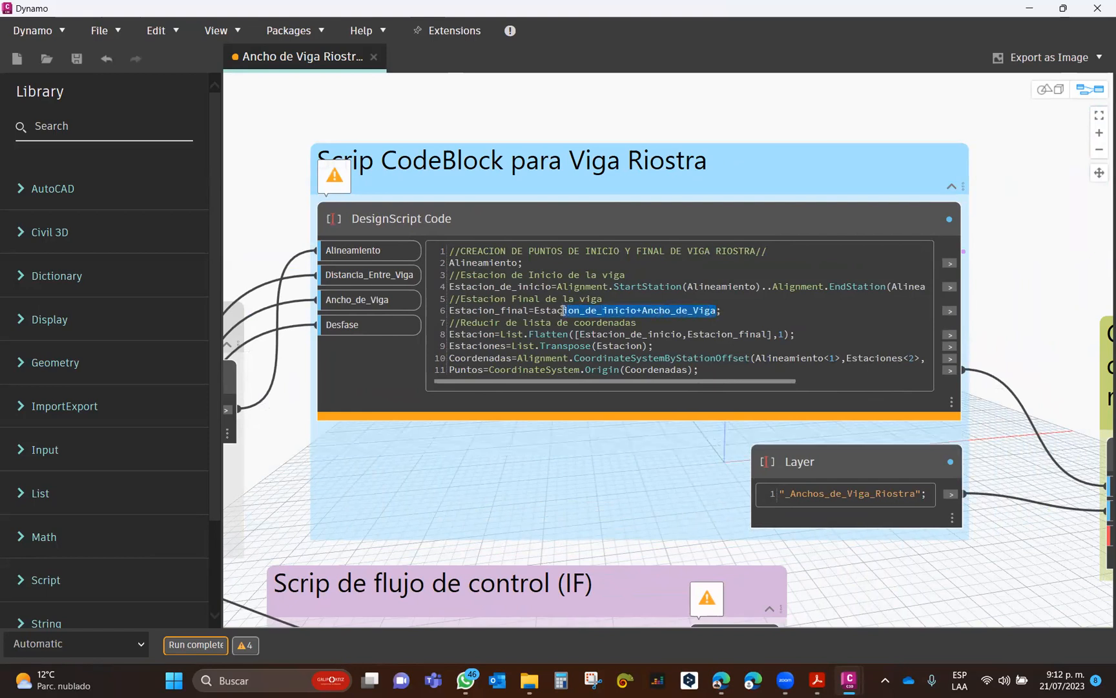
left_click(653, 312)
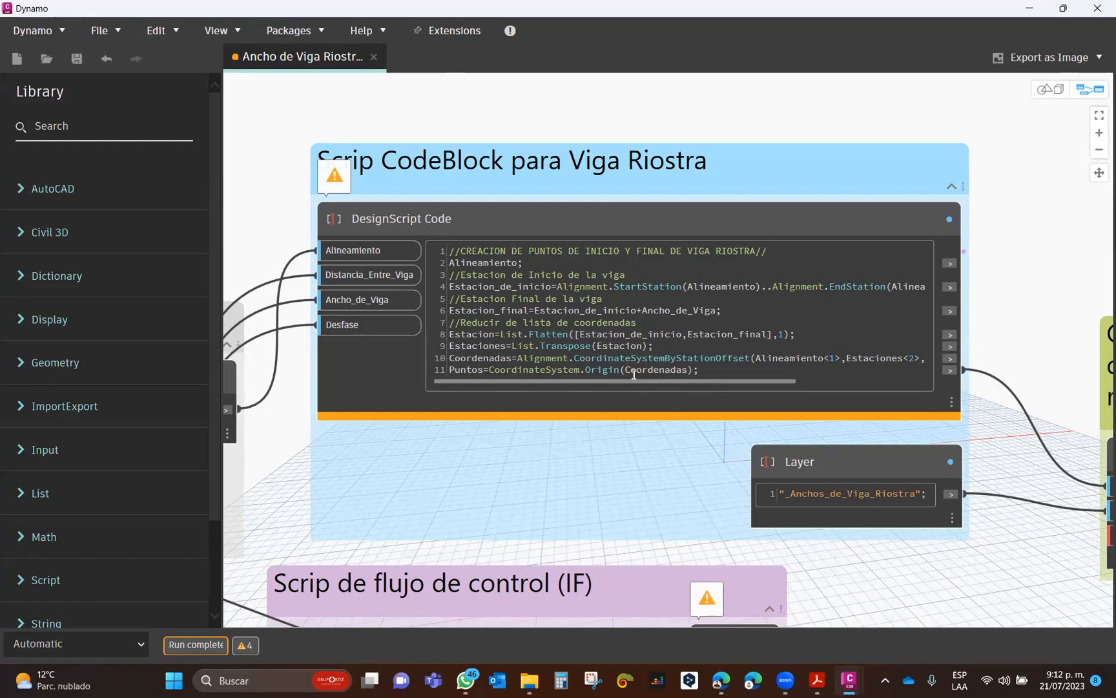
left_click_drag(615, 381, 586, 392)
Copy the layer name _Anchos_de_Viga_Riostra from the Layer node that feeds Polyline.ByPoints.
middle_click_drag(962, 299, 836, 264)
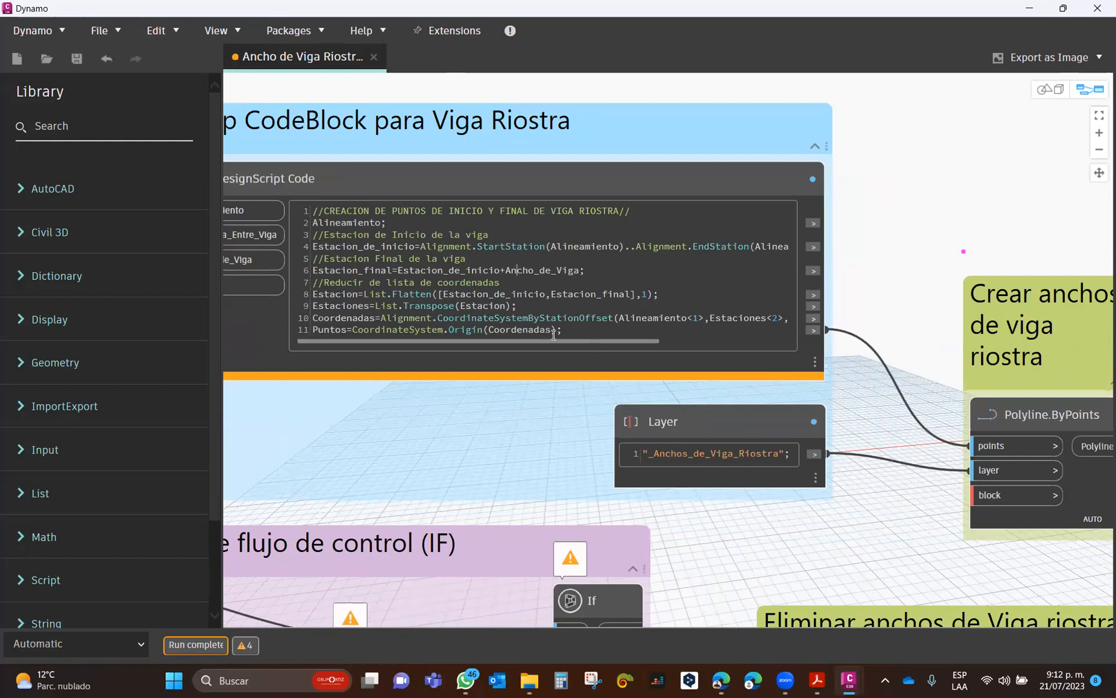
middle_click_drag(914, 338, 722, 234)
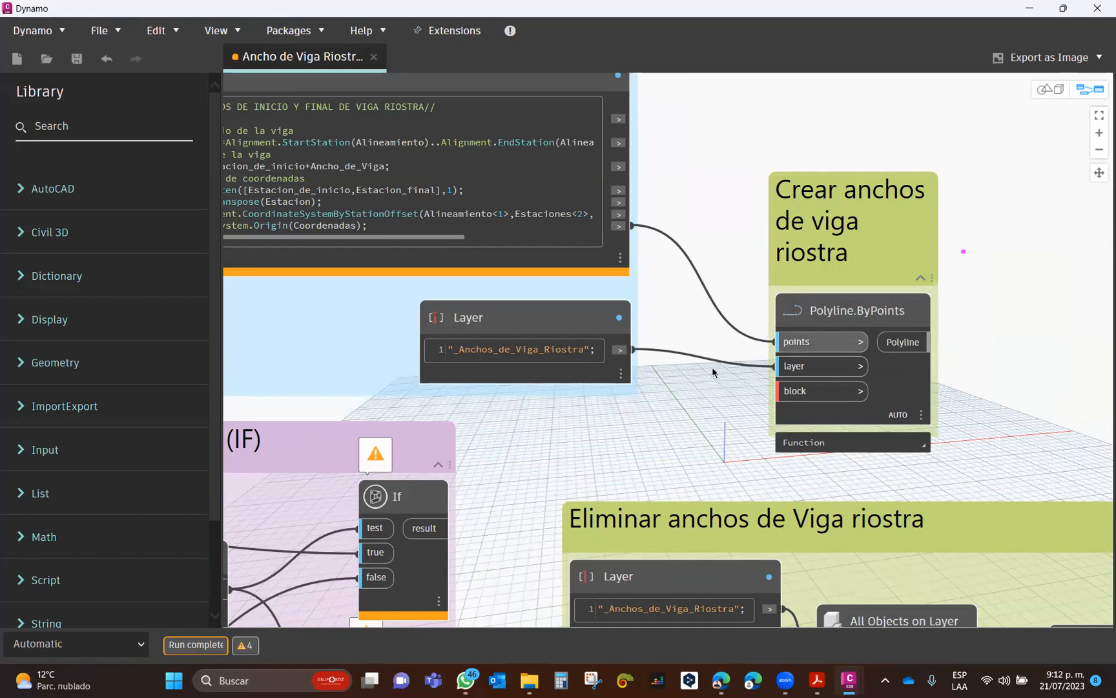
scroll(711, 374, "down", 4)
scroll(622, 367, "up", 4)
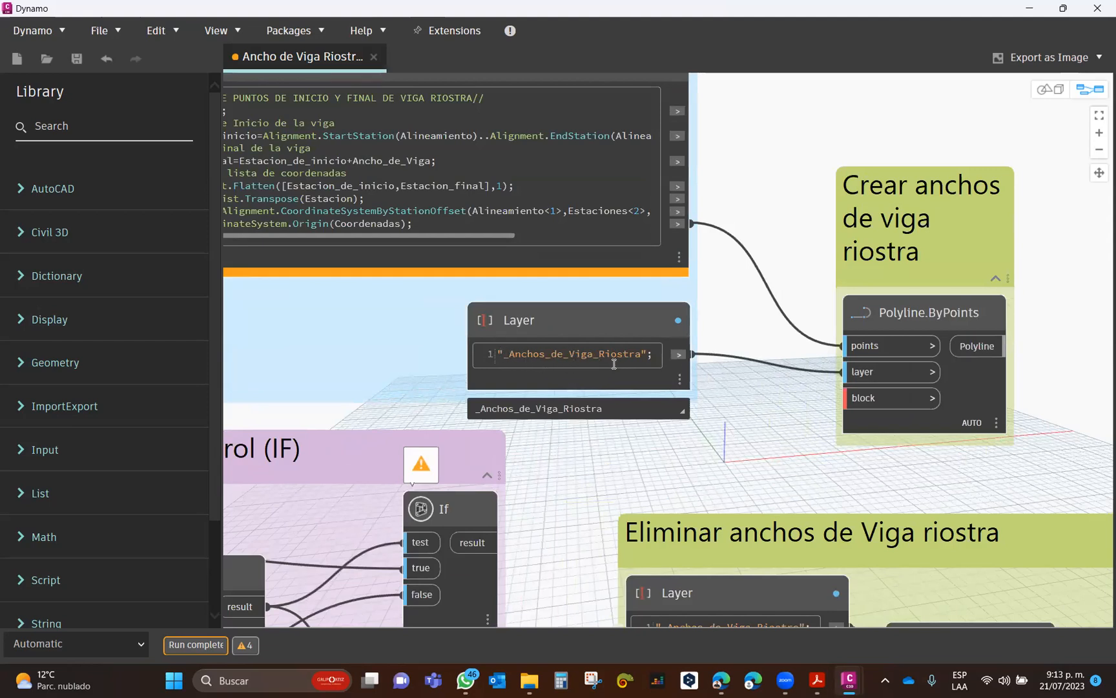
left_click_drag(641, 353, 509, 355)
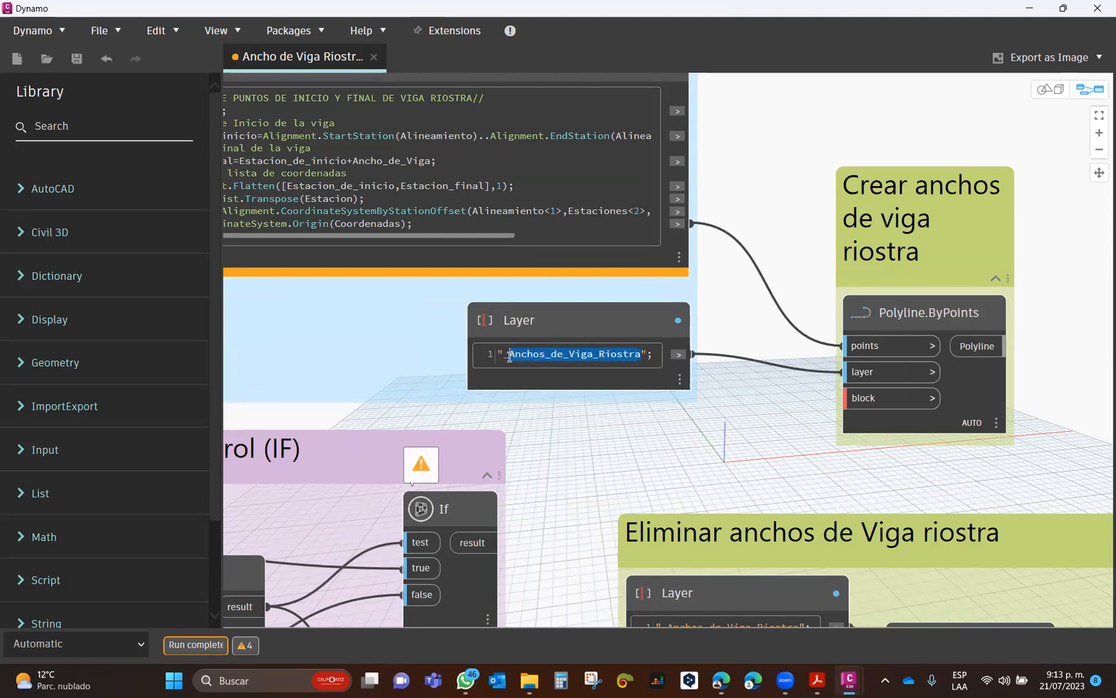
right_click(521, 355)
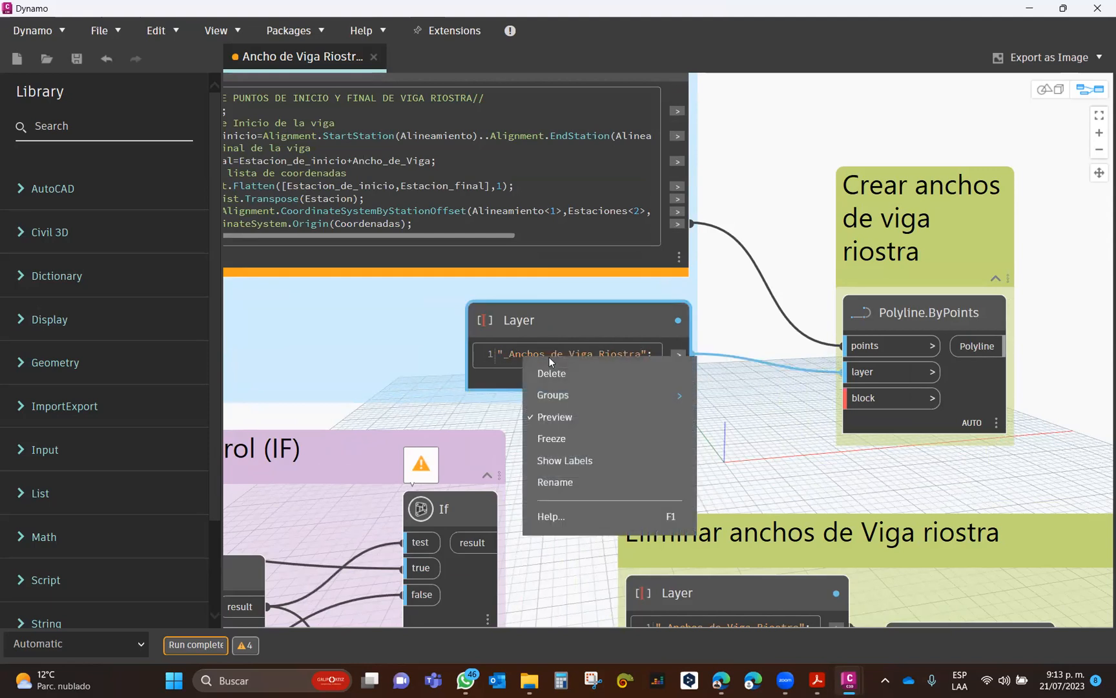
left_click(510, 354)
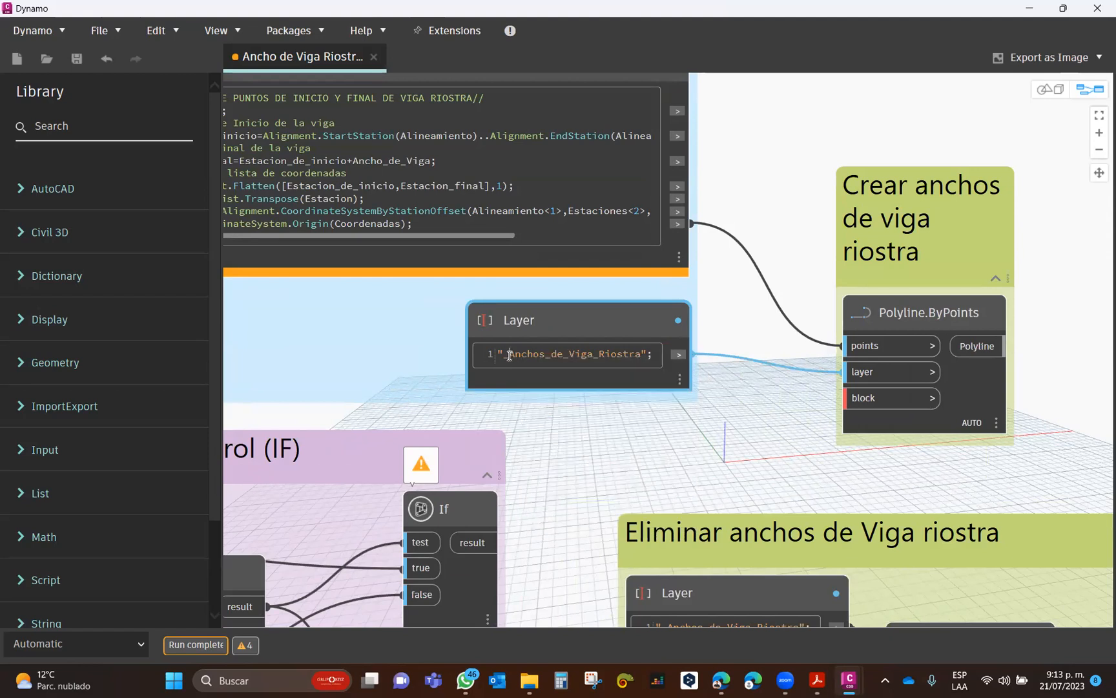
type("_")
left_click_drag(505, 354, 638, 354)
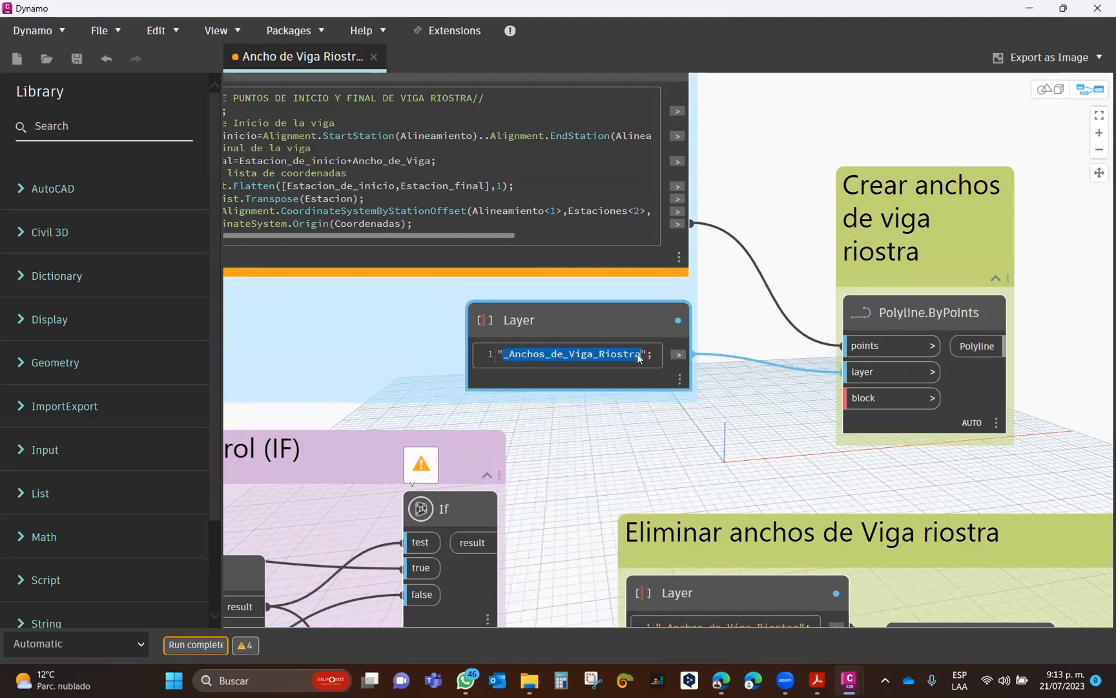
left_click(607, 443)
Switch to Civil 3D and create a layer with the copied name _Anchos_de_Viga_Riostra.
left_click_drag(1029, 15, 943, 52)
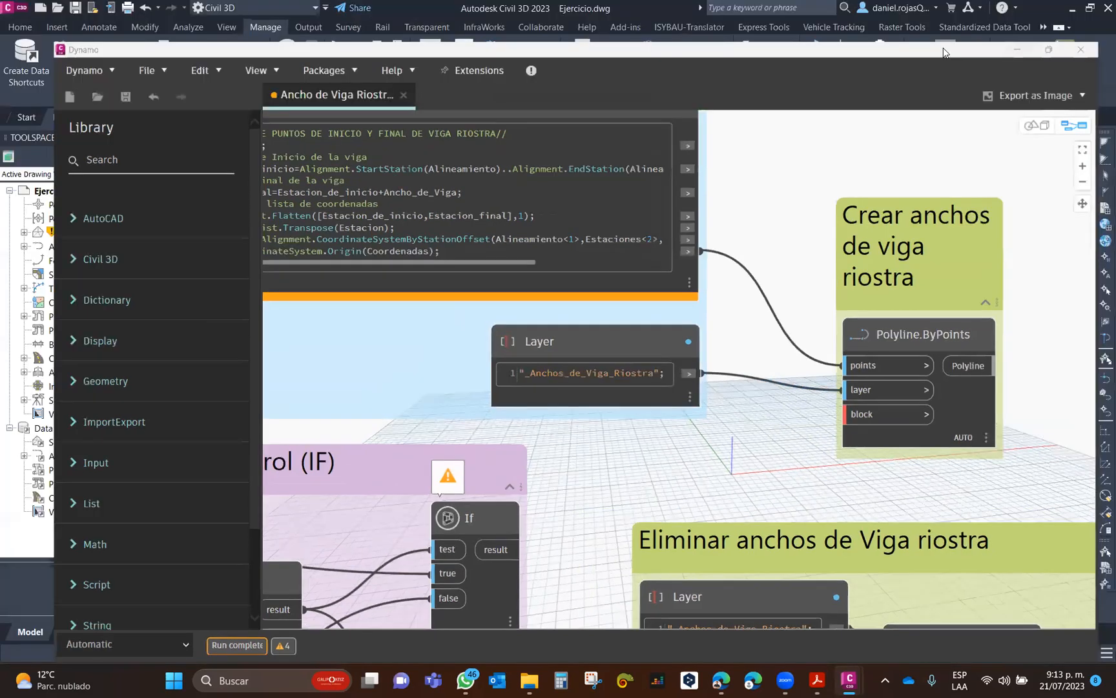
left_click(1018, 49)
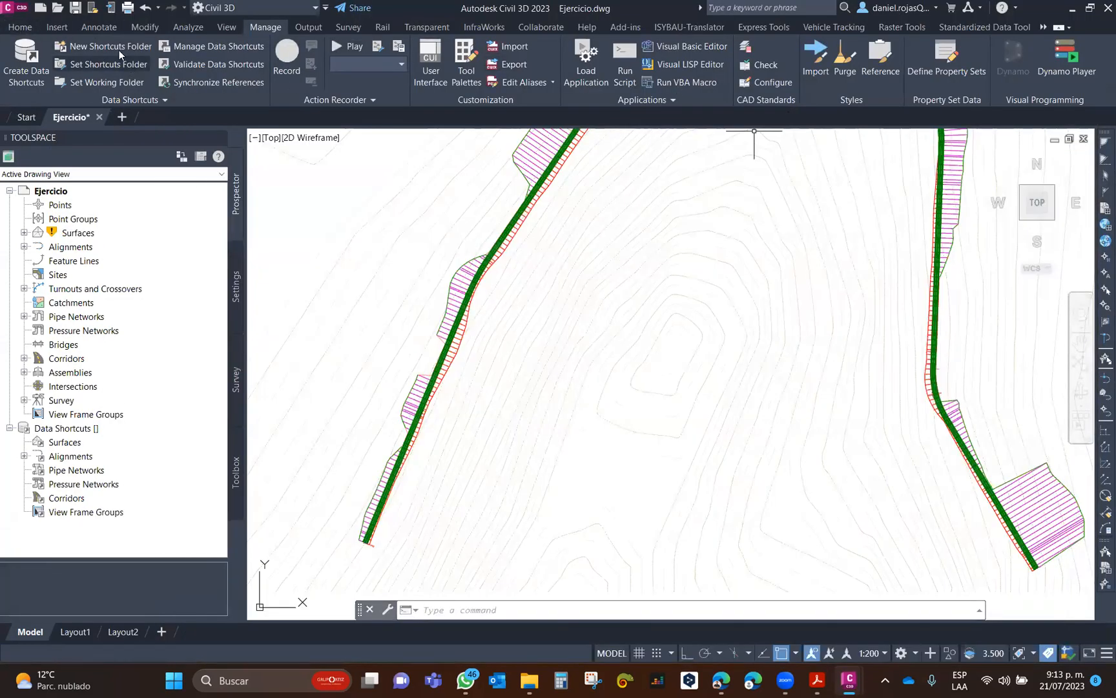
left_click(20, 27)
left_click(877, 71)
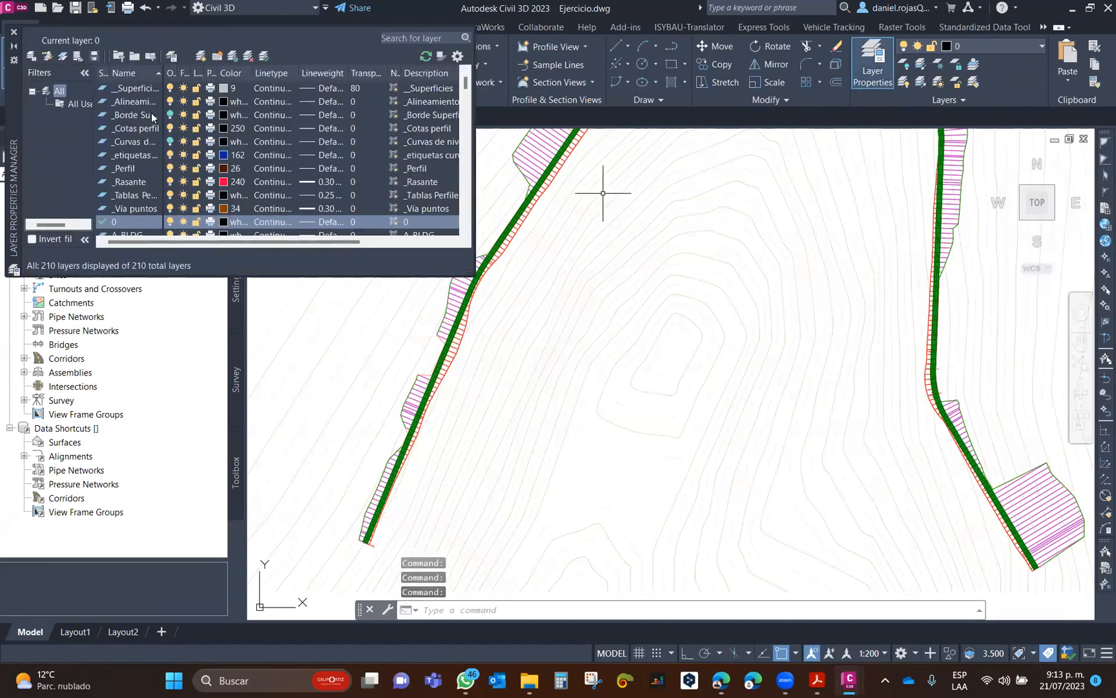
left_click(200, 56)
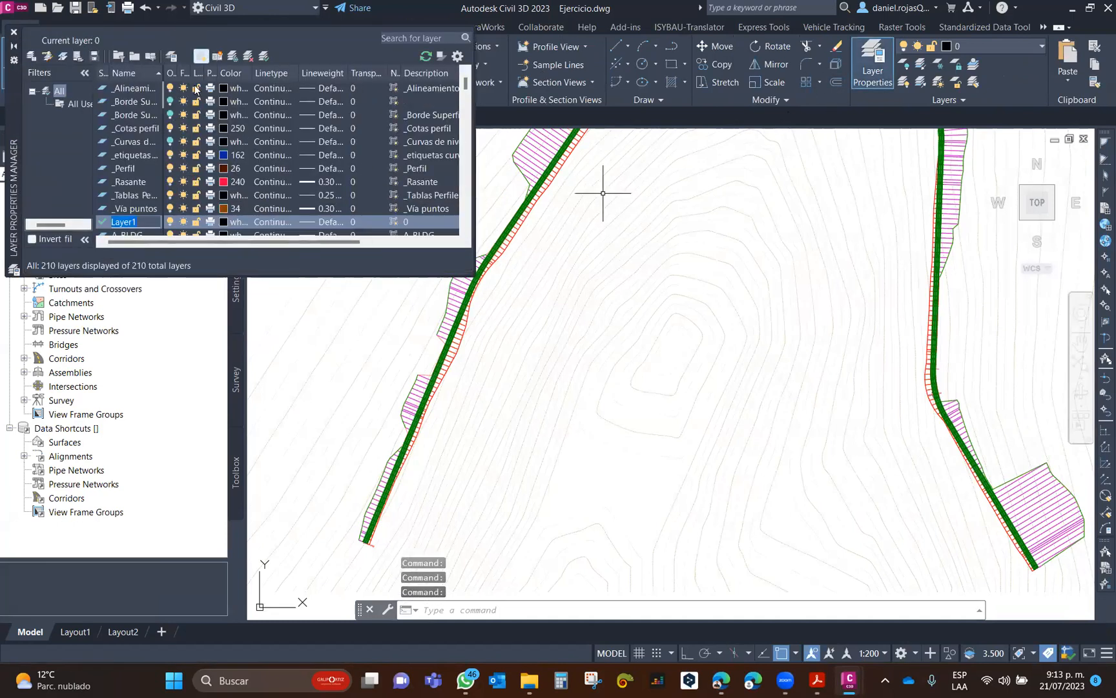
key("ctrl+v")
key("Return")
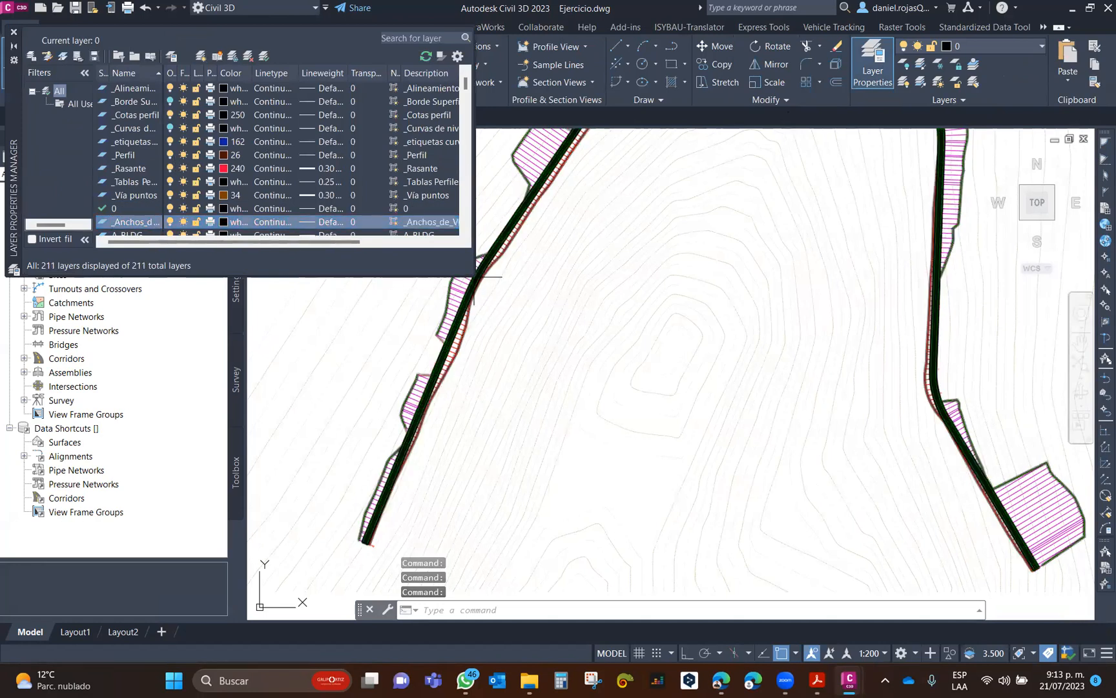
Enlarge the layer manager and widen its Name column to show the full layer names, and close it.
left_click_drag(470, 275, 739, 397)
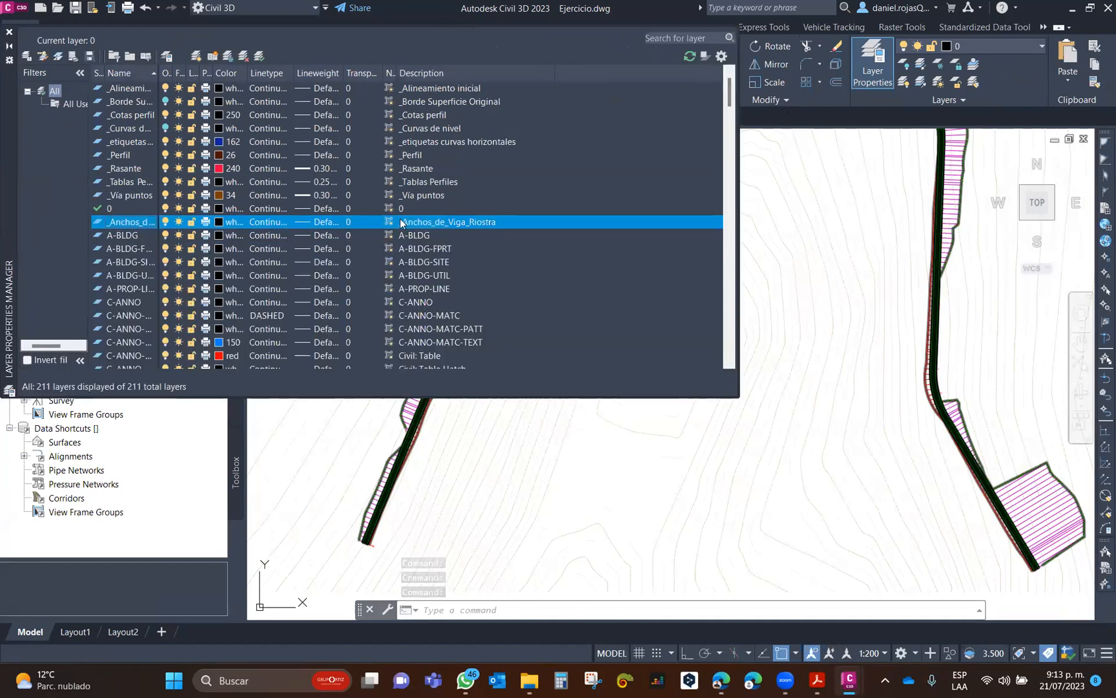
left_click(162, 85)
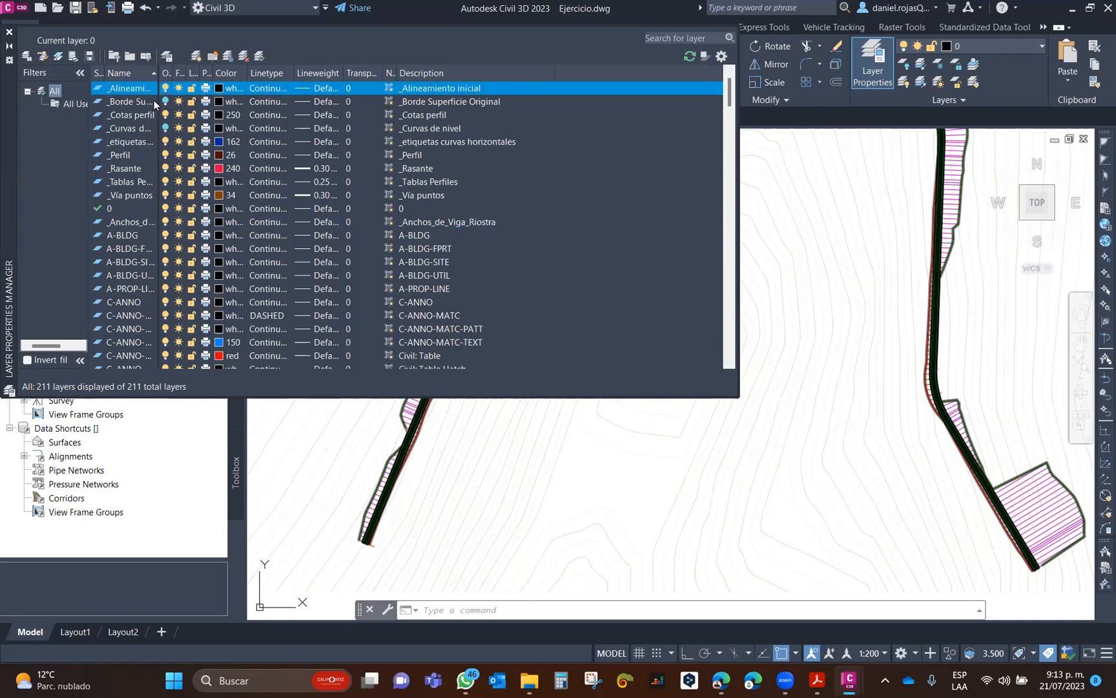
left_click_drag(161, 77, 292, 213)
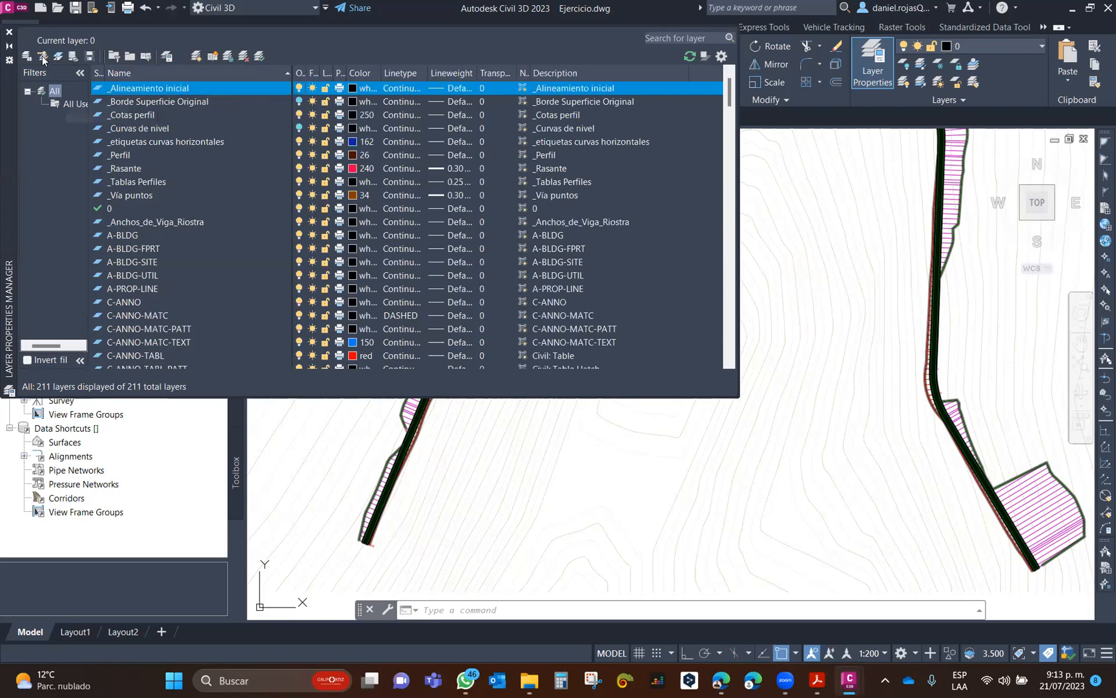
left_click(9, 32)
Return to Dynamo and connect the Block output of Document.ModelSpace to the block input of Polyline.ByPoints.
mouse_move(849, 680)
left_click(937, 581)
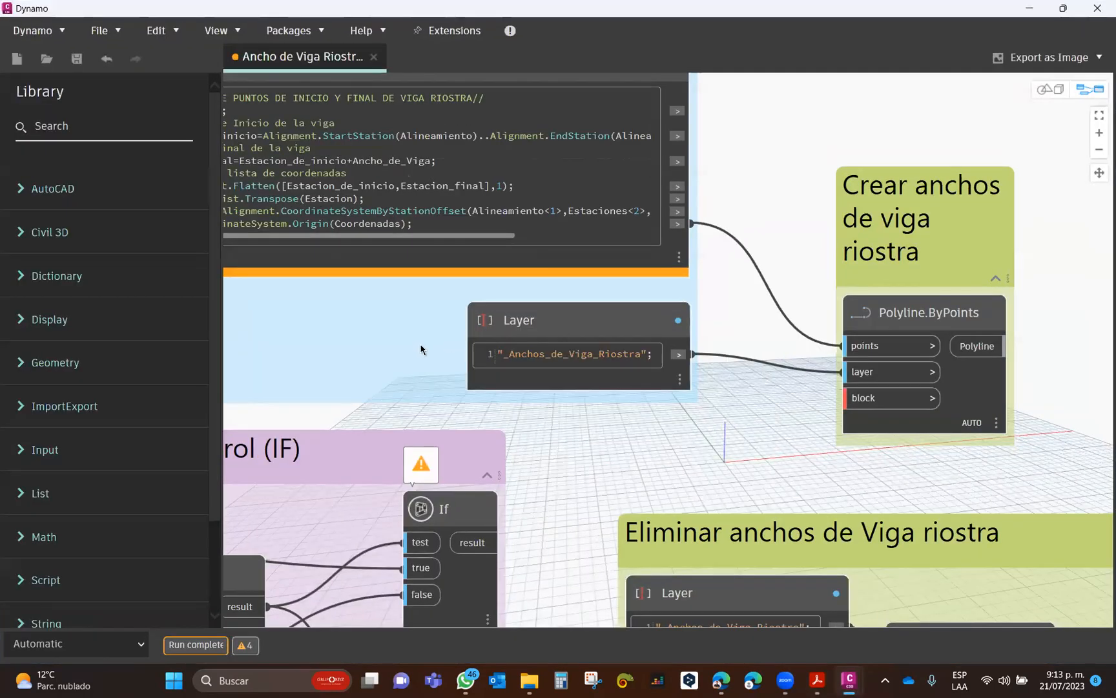
scroll(426, 349, "down", 2)
scroll(763, 406, "up", 3)
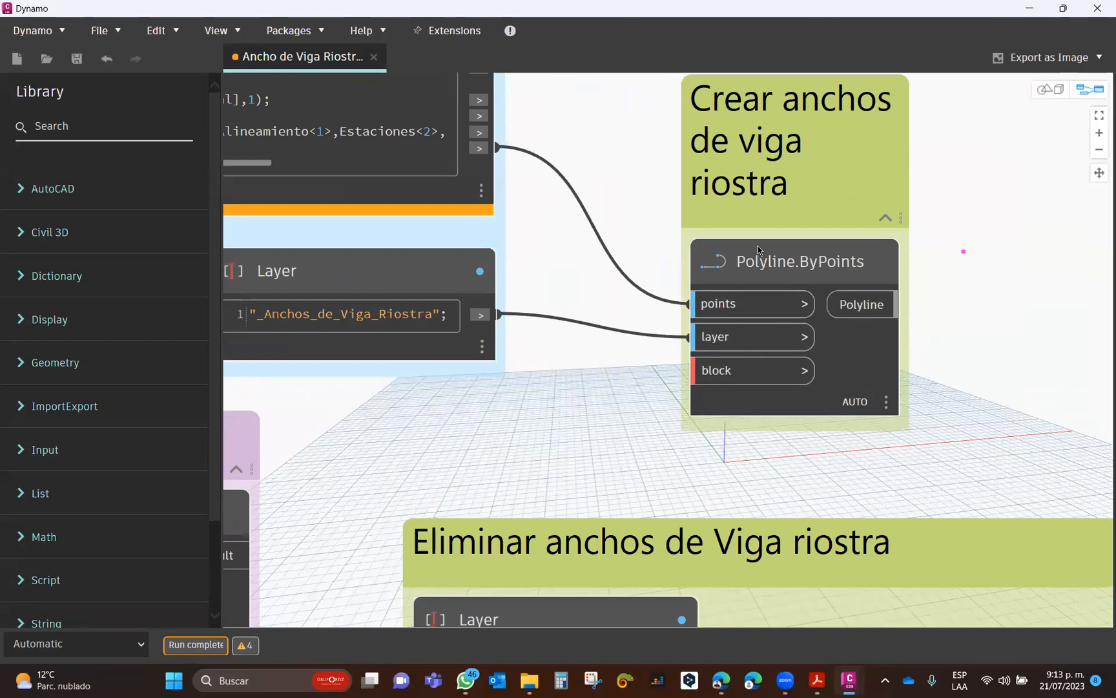
scroll(570, 414, "down", 5)
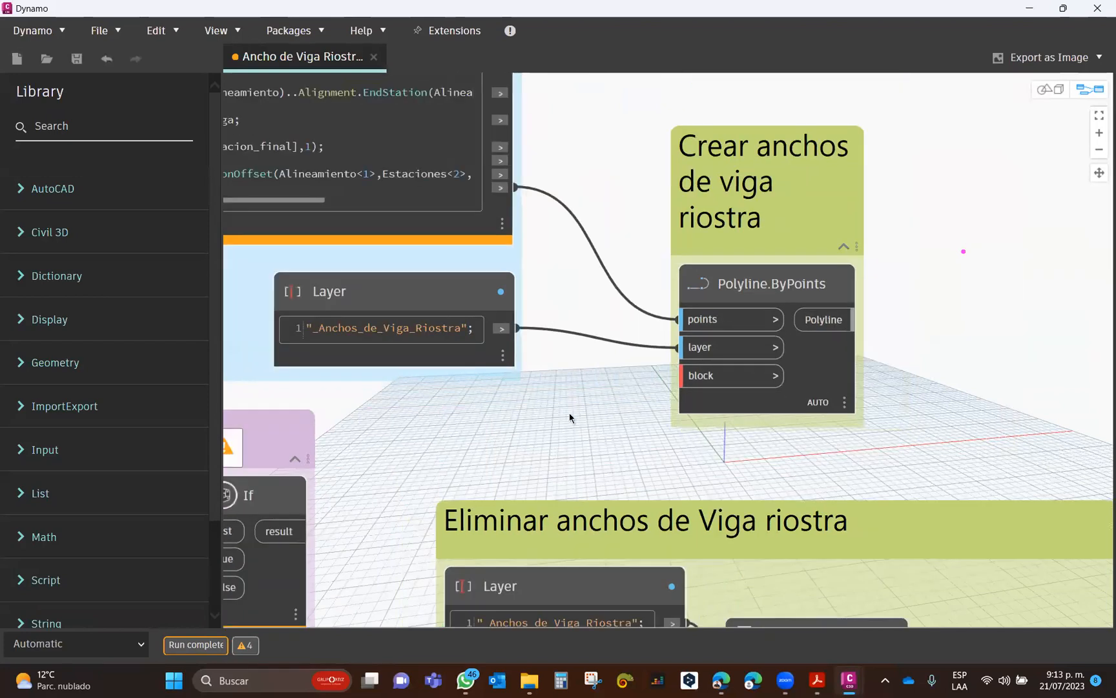
middle_click_drag(323, 374, 671, 349)
middle_click_drag(382, 370, 547, 346)
left_click(489, 333)
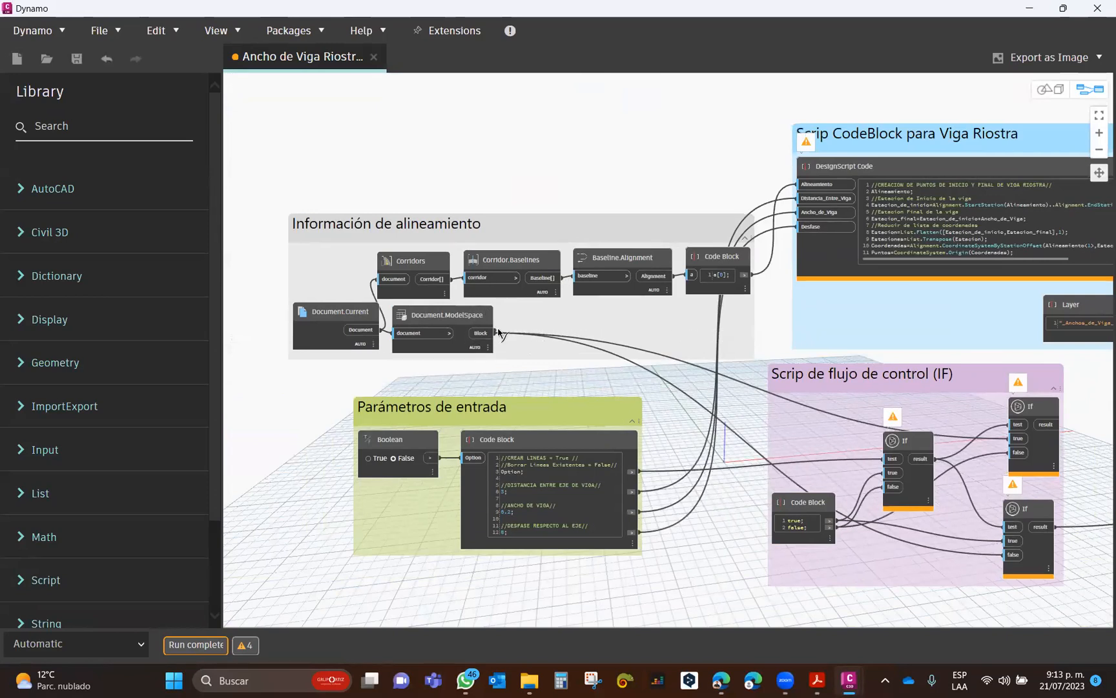
middle_click_drag(912, 334, 405, 308)
scroll(762, 324, "up", 3)
scroll(725, 319, "up", 1)
left_click(732, 308)
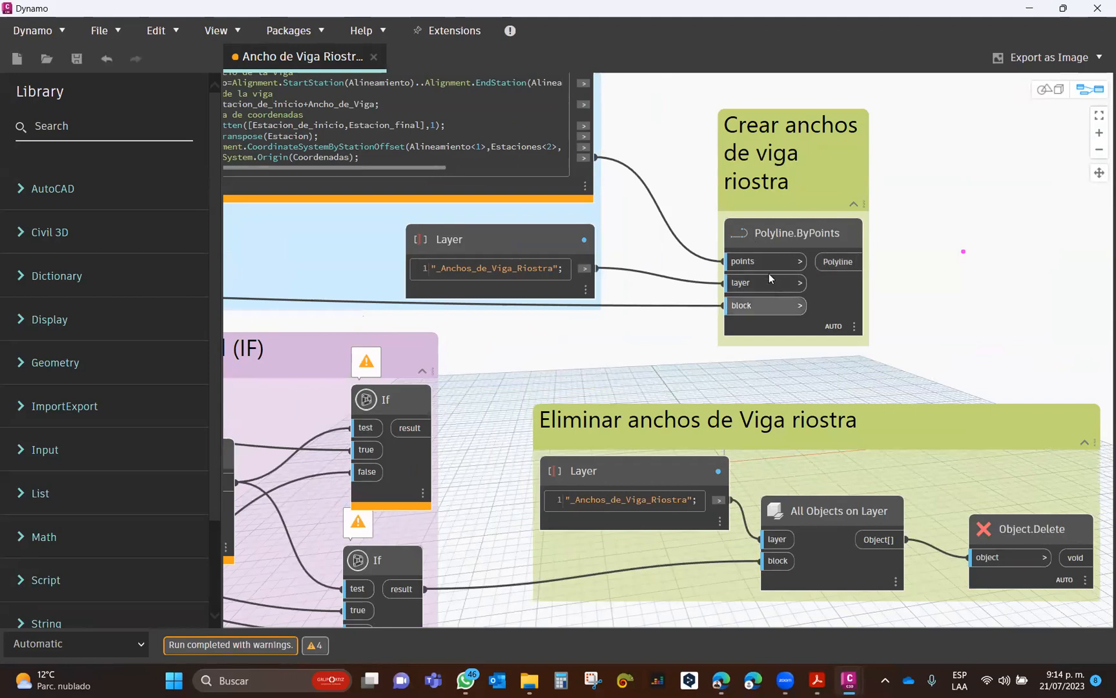
Change the graph's run mode from Automatic to Manual.
middle_click_drag(646, 336, 809, 426)
scroll(749, 365, "down", 5)
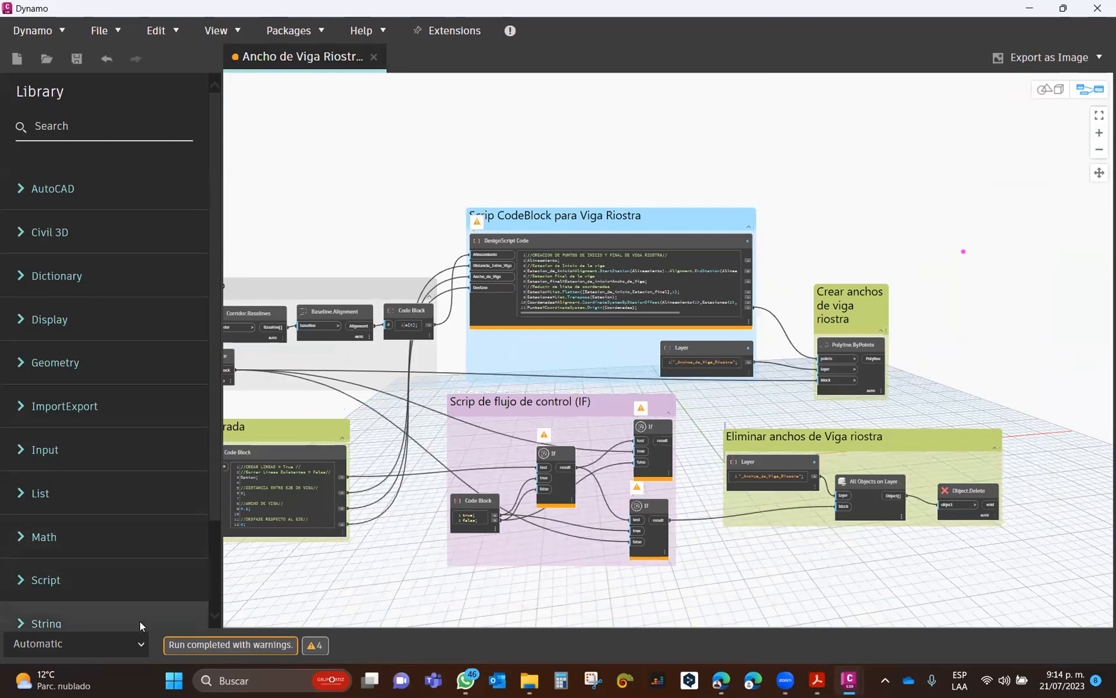
middle_click_drag(829, 280, 974, 226)
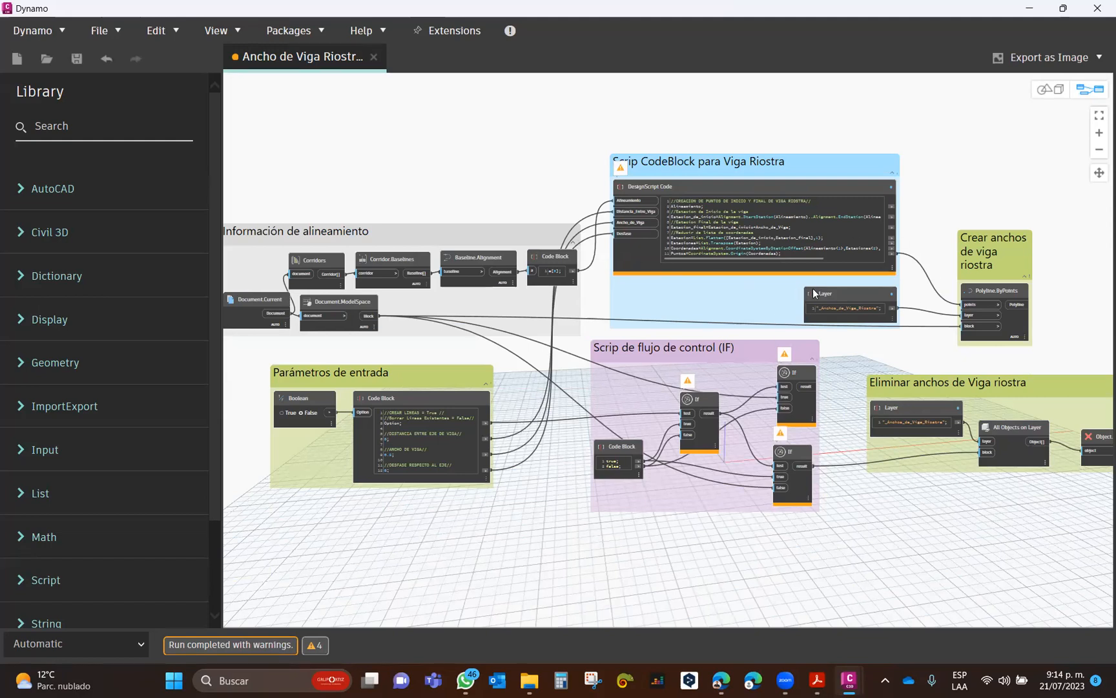
left_click(135, 645)
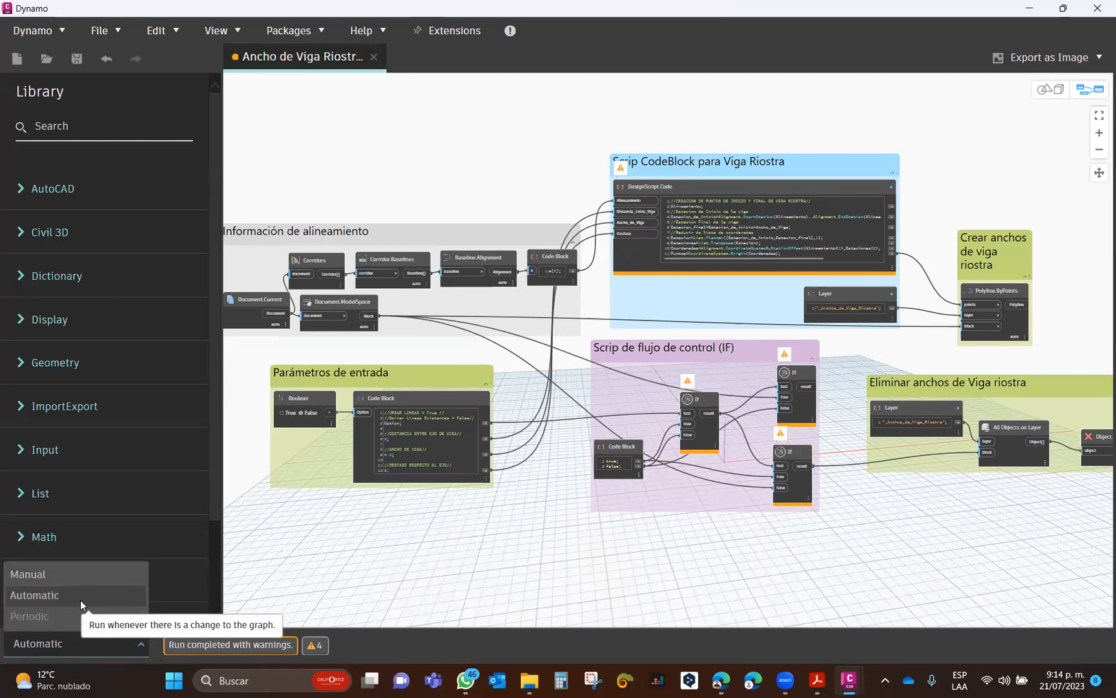
left_click(58, 575)
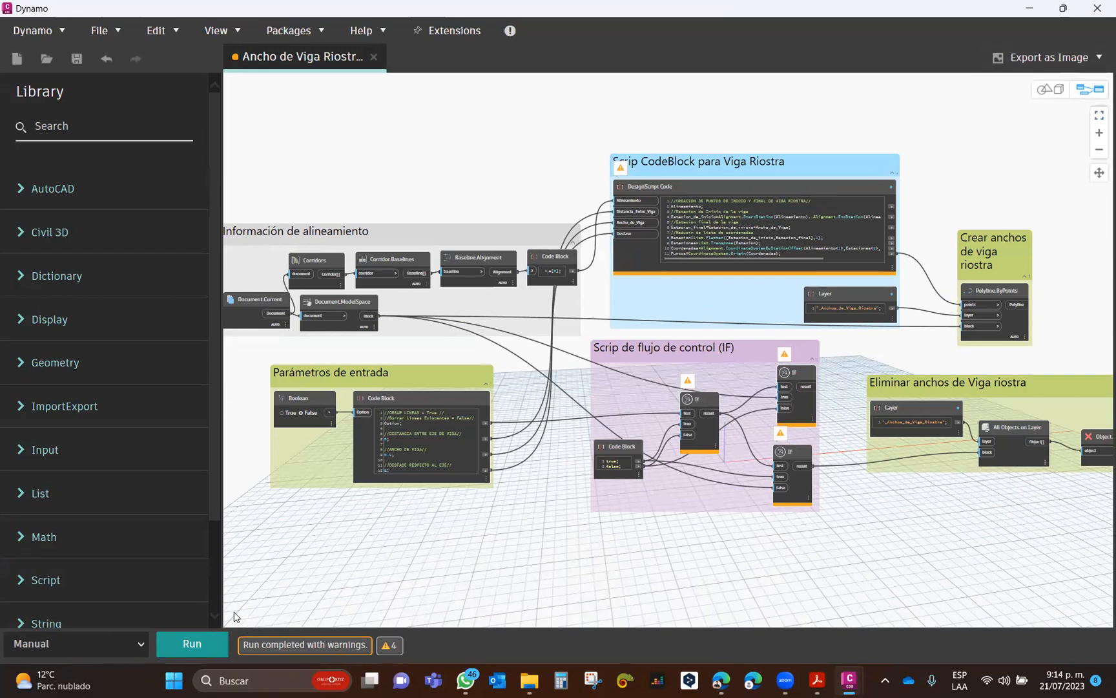
Set the Boolean node in the Parámetros de entrada group to True and run the graph.
scroll(285, 478, "up", 3)
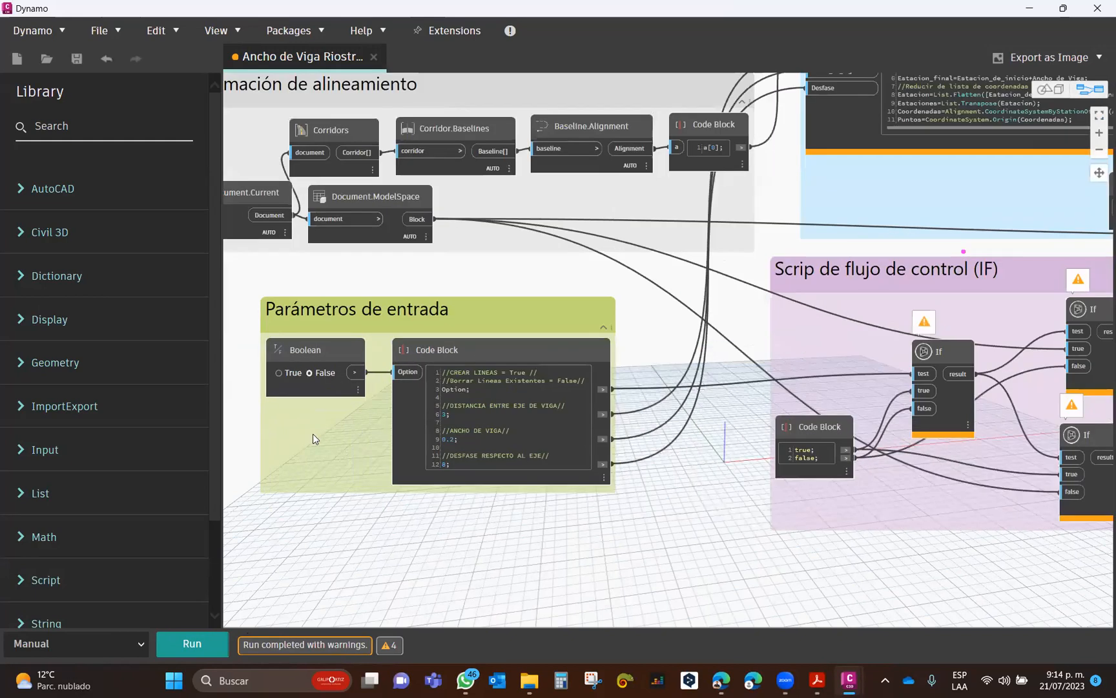
middle_click_drag(305, 385, 361, 421)
scroll(360, 421, "up", 2)
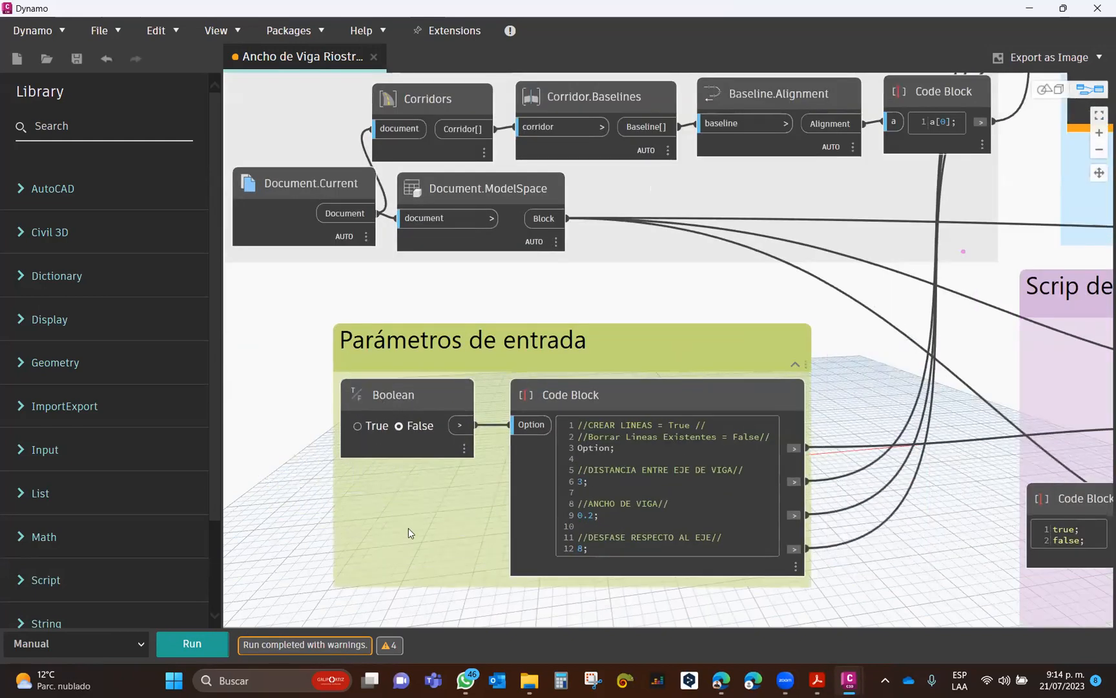
middle_click_drag(408, 527, 479, 598)
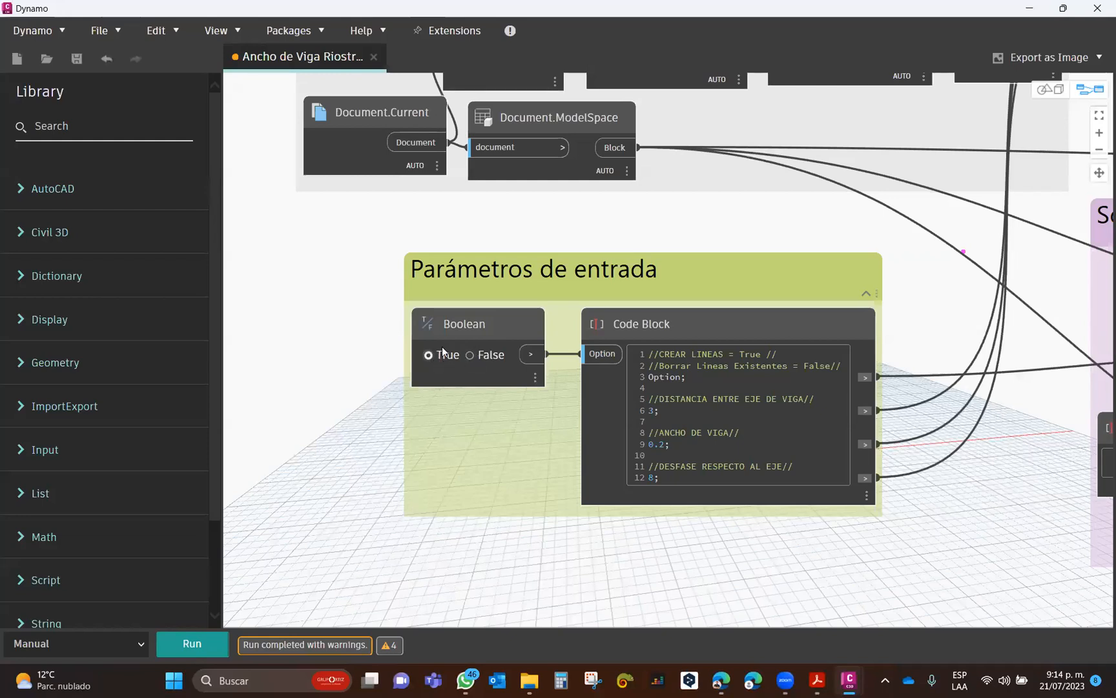
left_click(197, 648)
Check the warning on the DesignScript Code node and set the geometry scaling preference to Large.
scroll(595, 318, "down", 10)
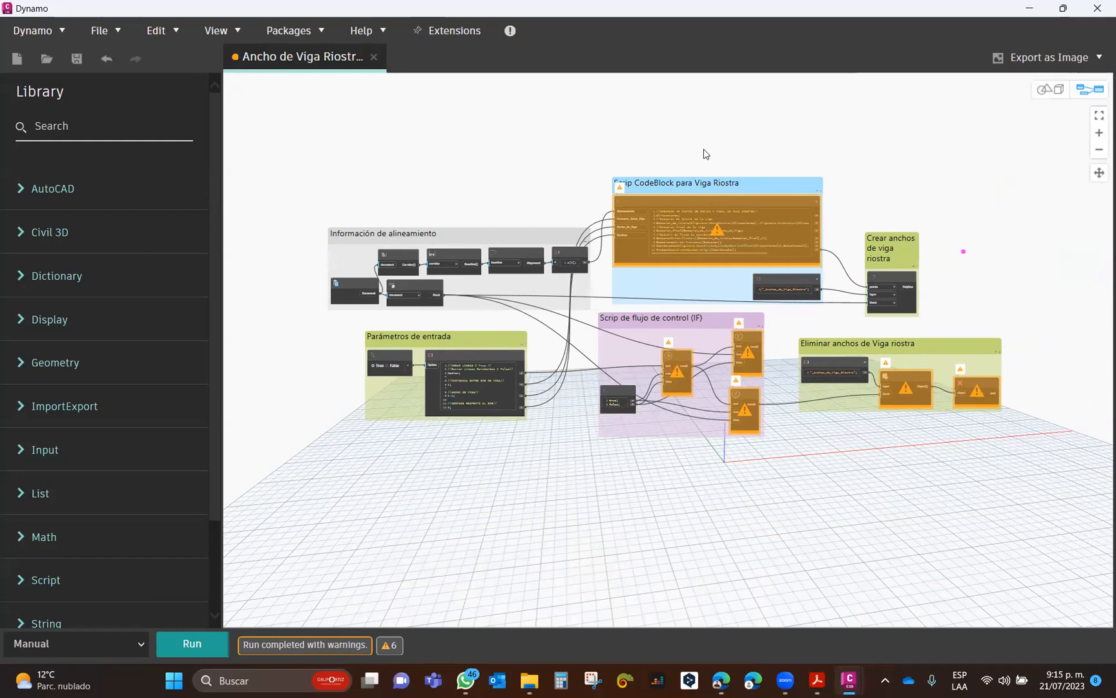
scroll(704, 155, "up", 5)
mouse_move(541, 226)
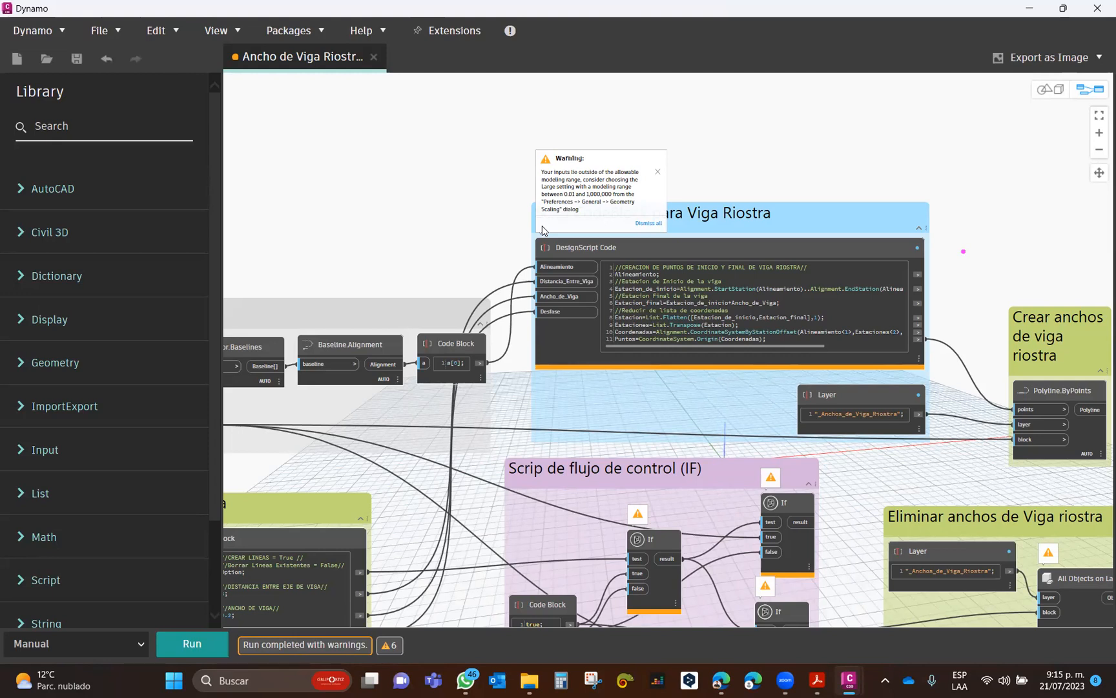
left_click(46, 35)
left_click(61, 123)
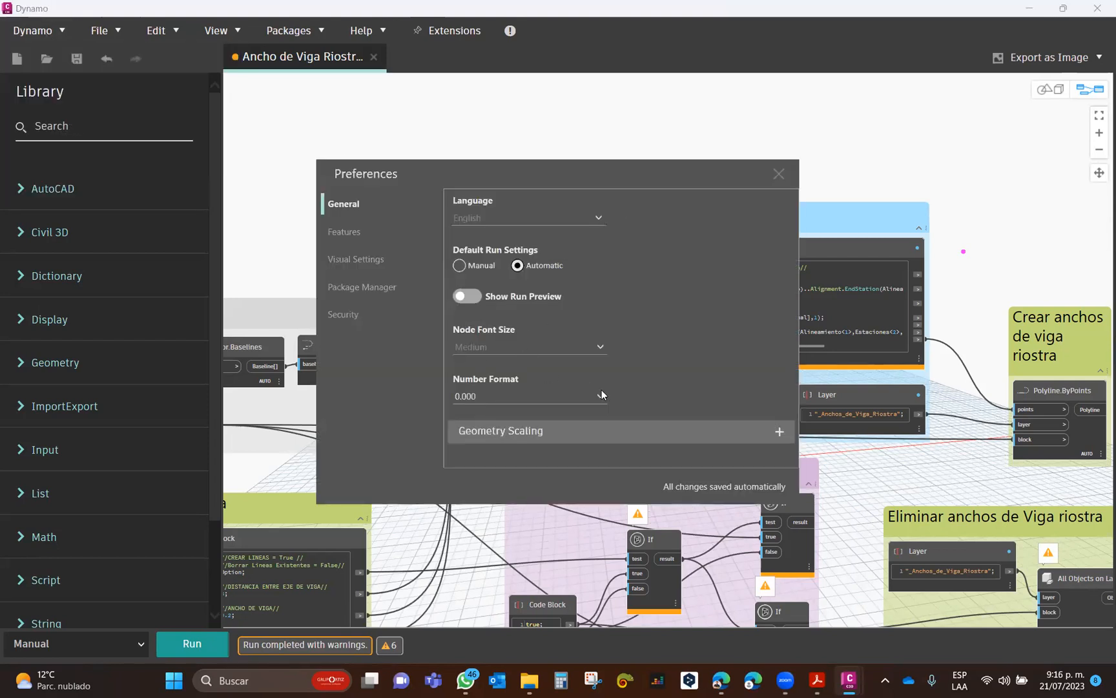
left_click(780, 430)
scroll(755, 412, "down", 4)
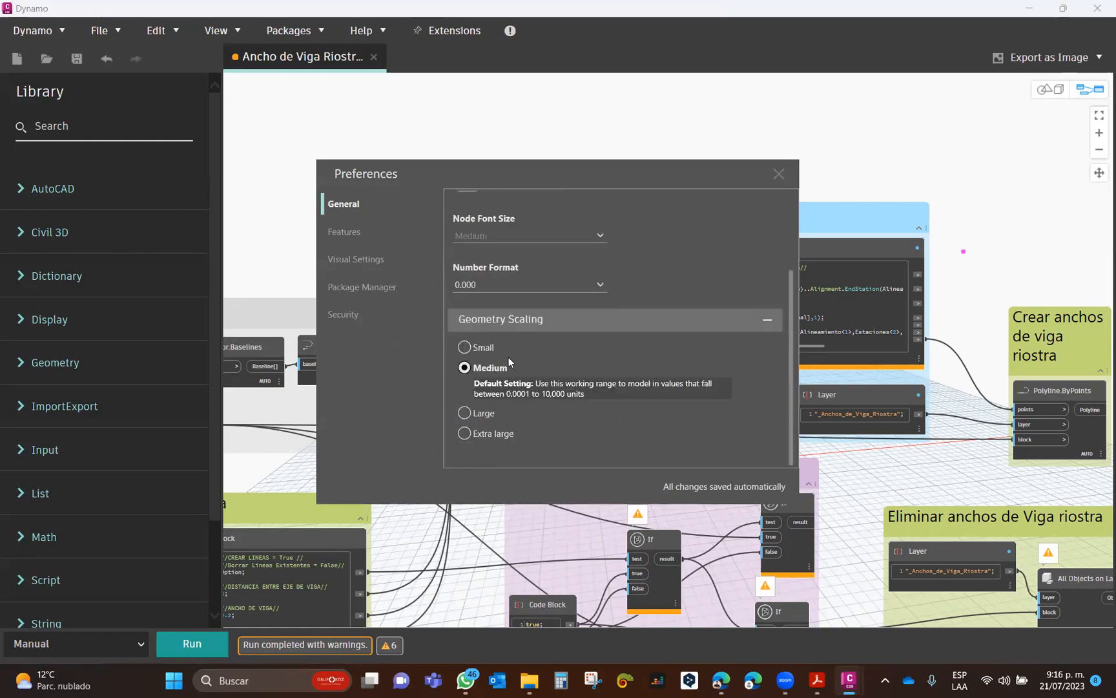
left_click(479, 415)
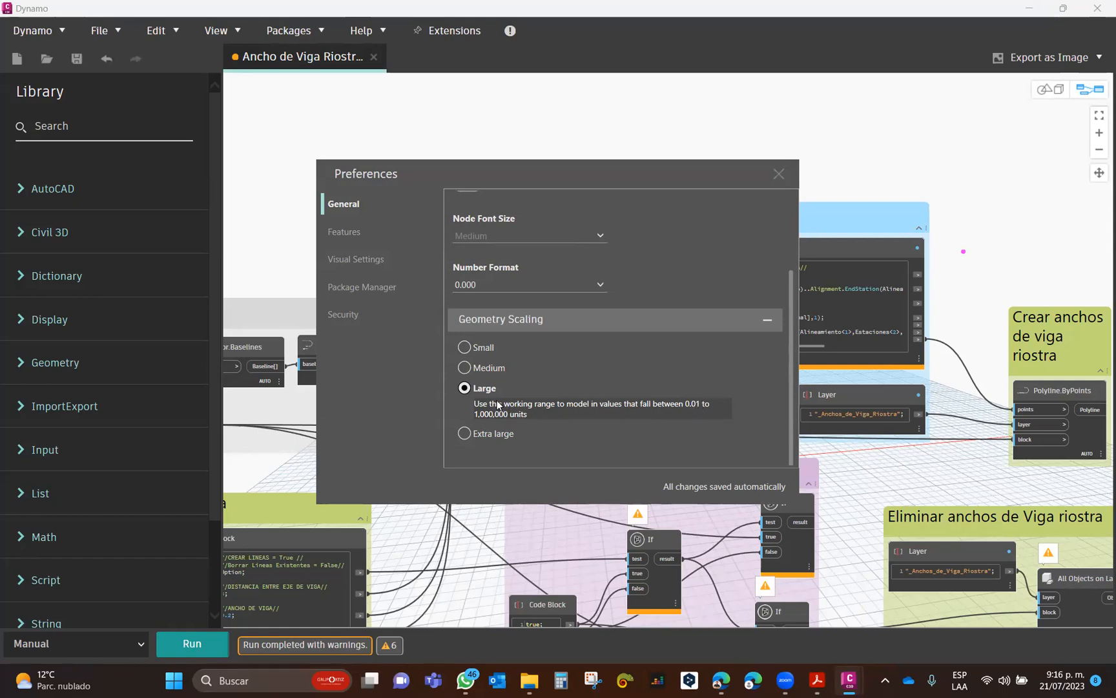
left_click(778, 175)
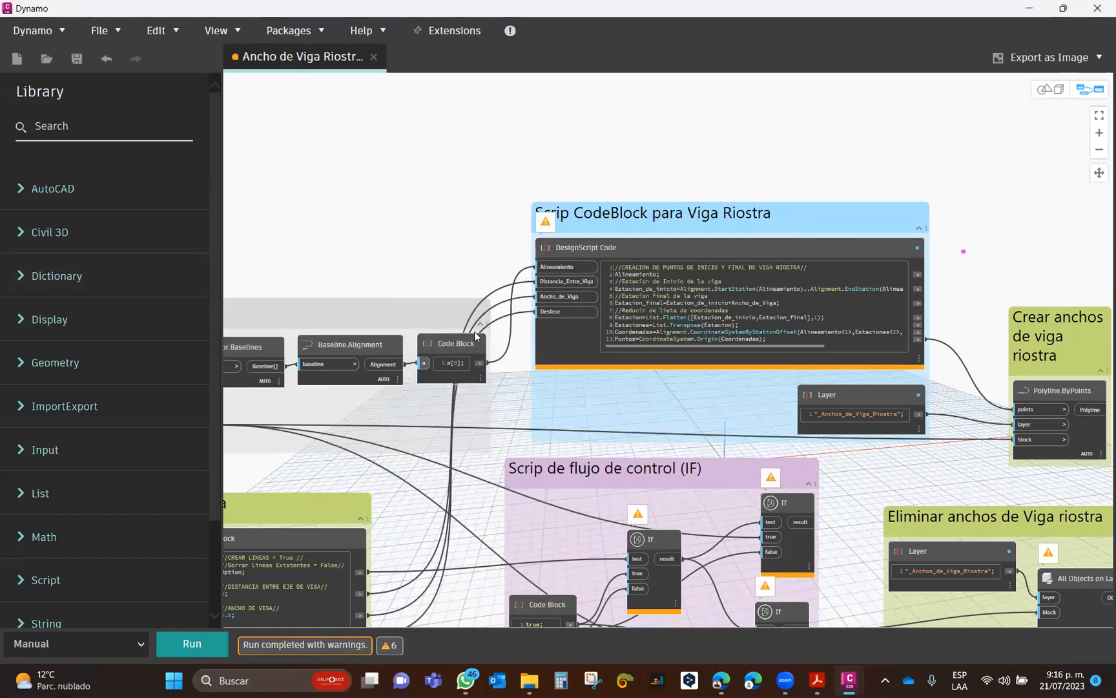
Switch to Civil 3D and inspect the corridor drawing for generated beam width lines.
left_click(1062, 8)
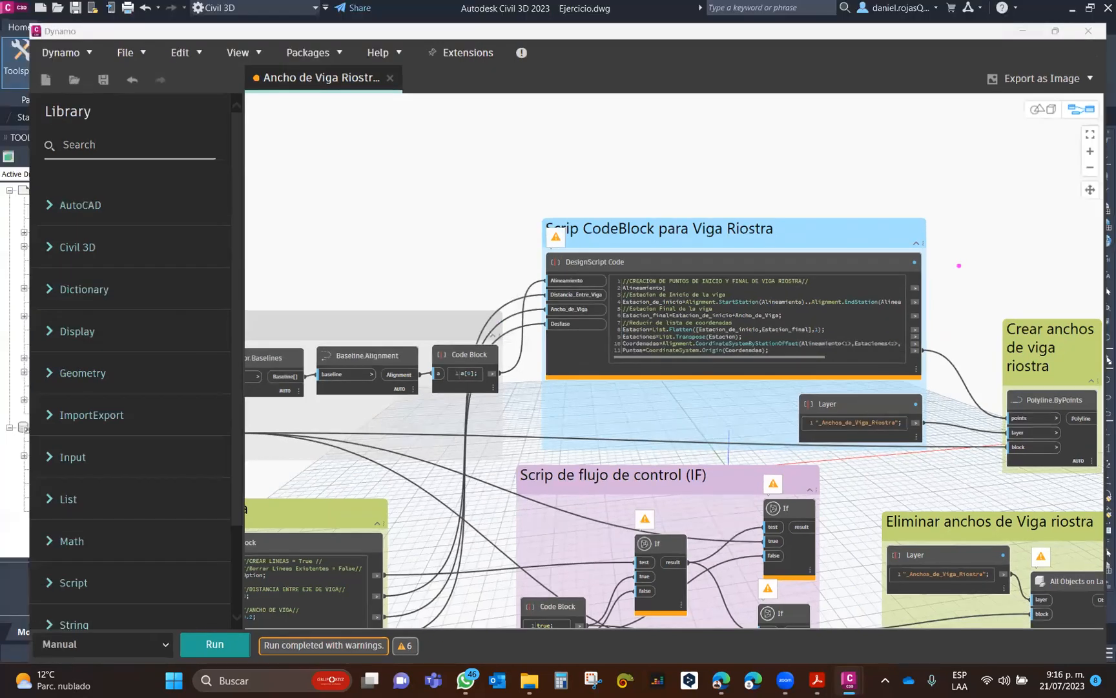
left_click(1023, 31)
scroll(452, 376, "up", 4)
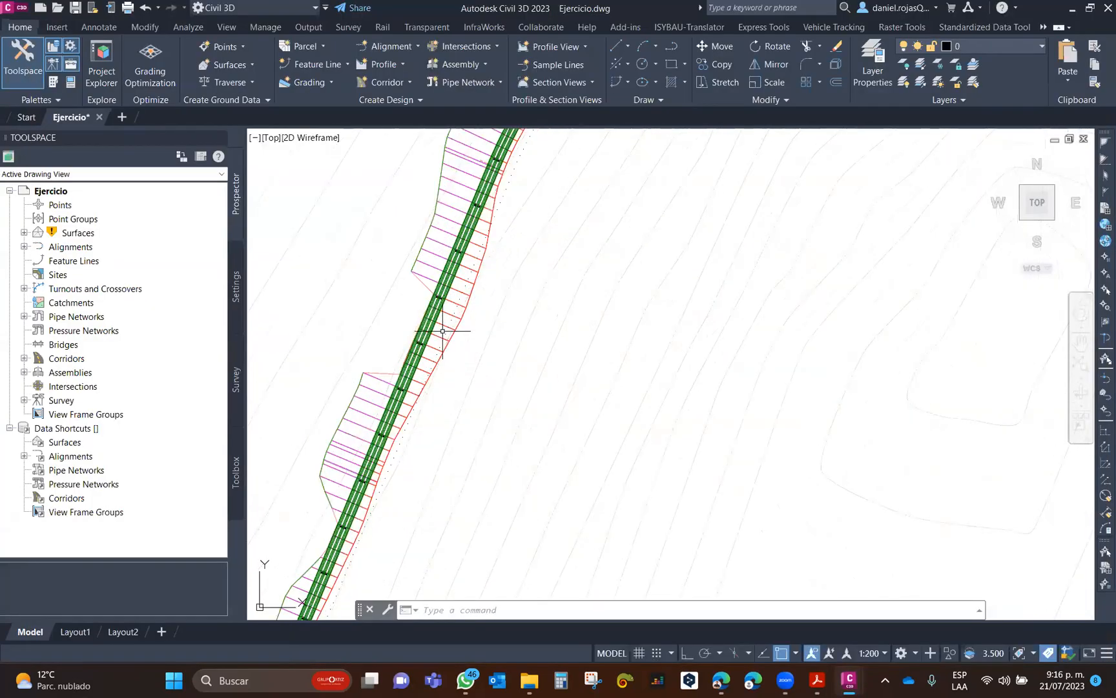
scroll(442, 331, "up", 3)
scroll(478, 374, "down", 8)
mouse_move(848, 680)
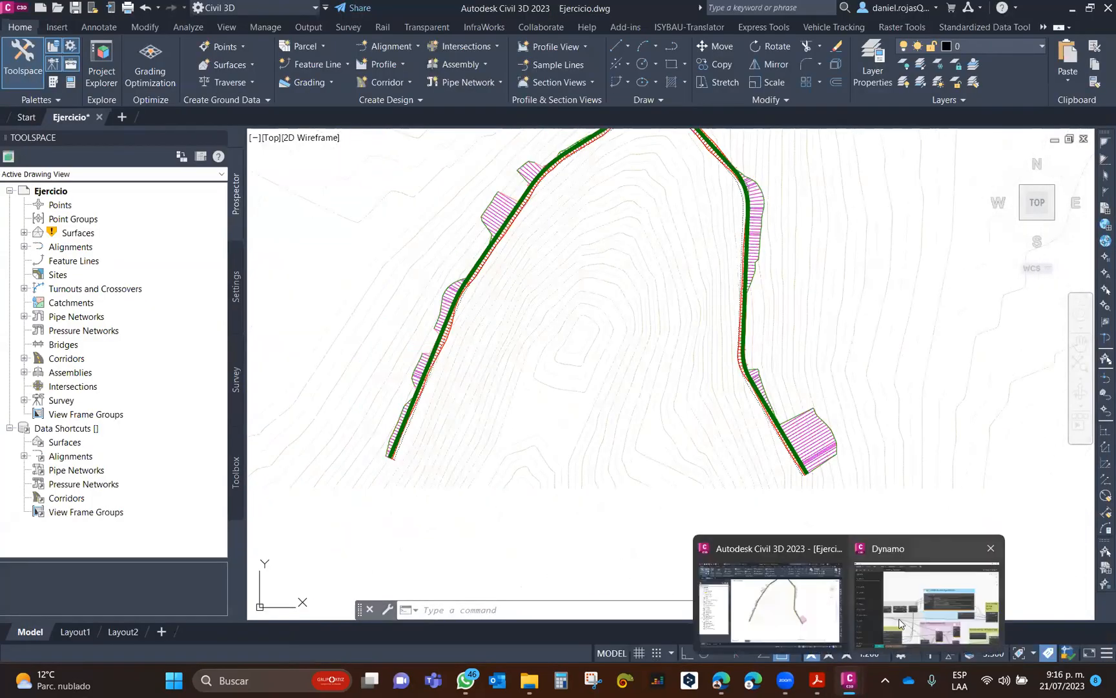
Return to Dynamo, run the graph again, and switch back to Civil 3D to view the corridor.
left_click(899, 623)
left_click(192, 646)
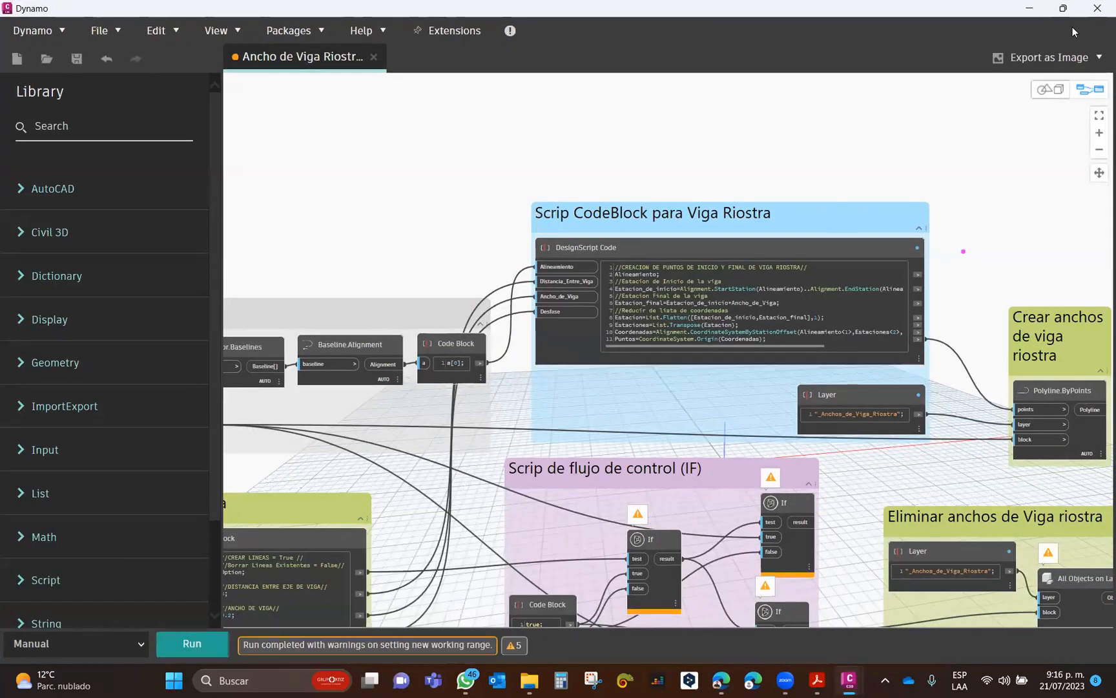
left_click(1029, 8)
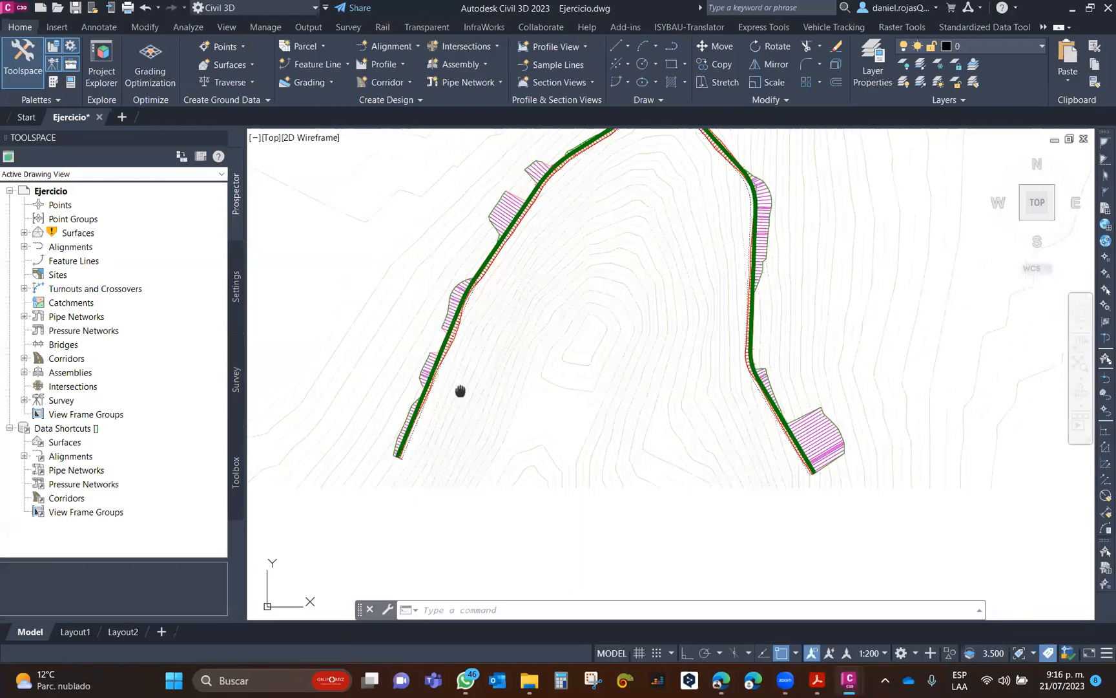
middle_click_drag(460, 390, 595, 332)
Switch to Dynamo and review the beam spacing, width and offset values in the Parámetros de entrada code block.
mouse_move(849, 680)
left_click(894, 612)
middle_click_drag(427, 509, 721, 332)
scroll(720, 332, "up", 5)
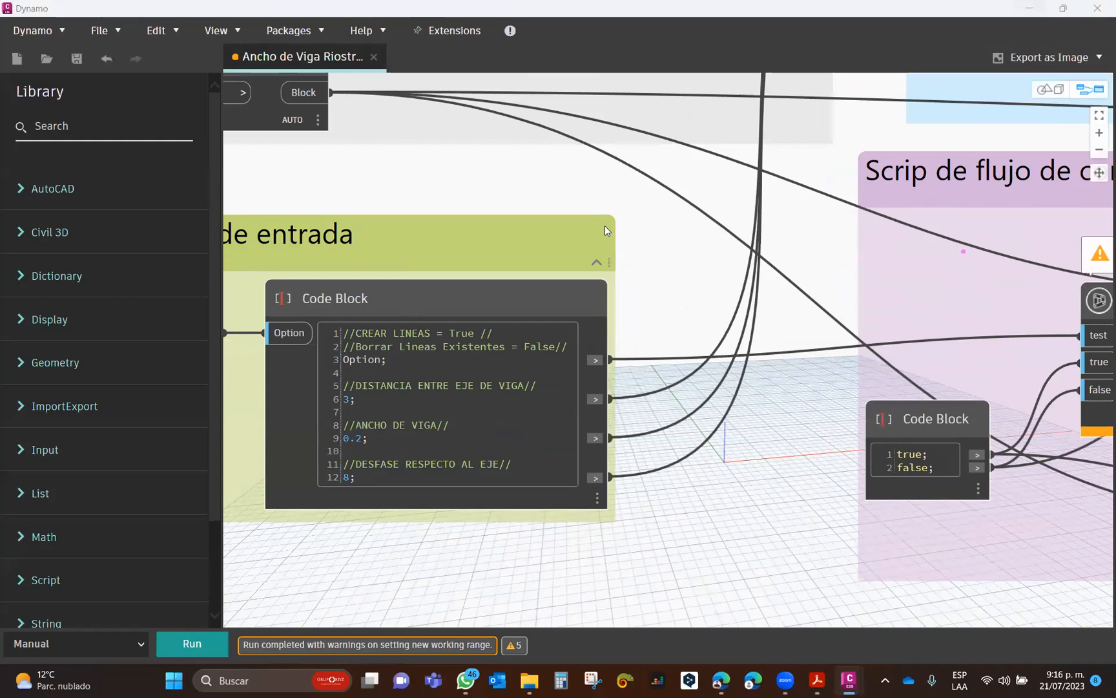
In Civil 3D, measure the spacing between the first beam width lines near station 0+000 with a temporary polyline, and cancel it.
left_click(1031, 12)
scroll(533, 387, "up", 5)
scroll(536, 509, "up", 2)
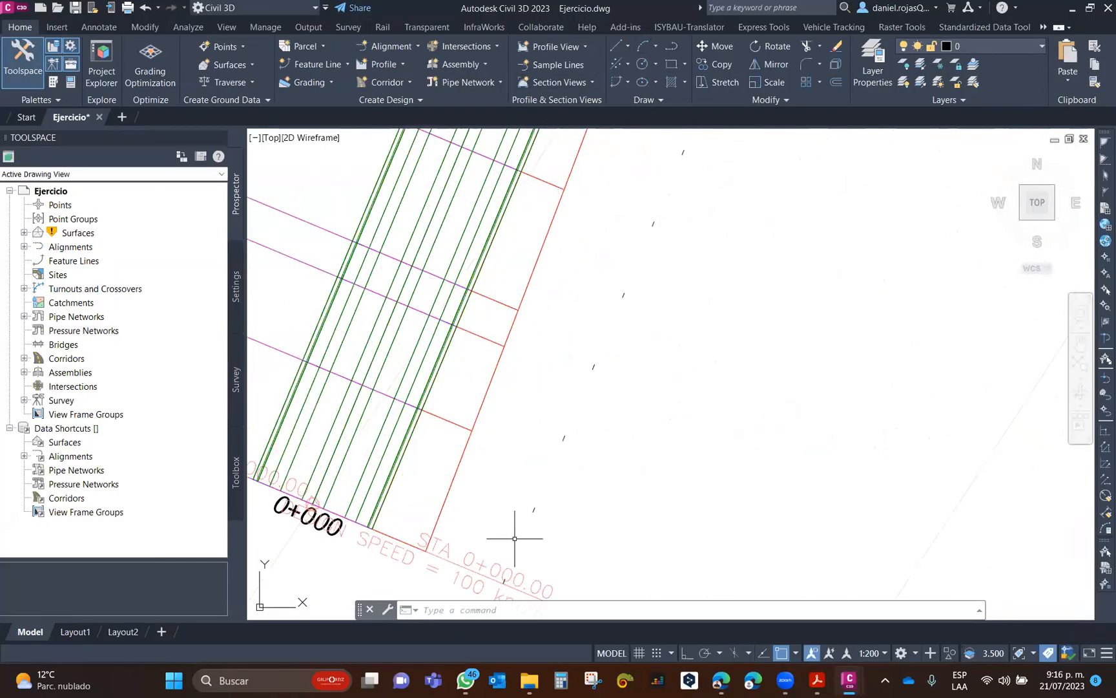
left_click(514, 543)
left_click(683, 387)
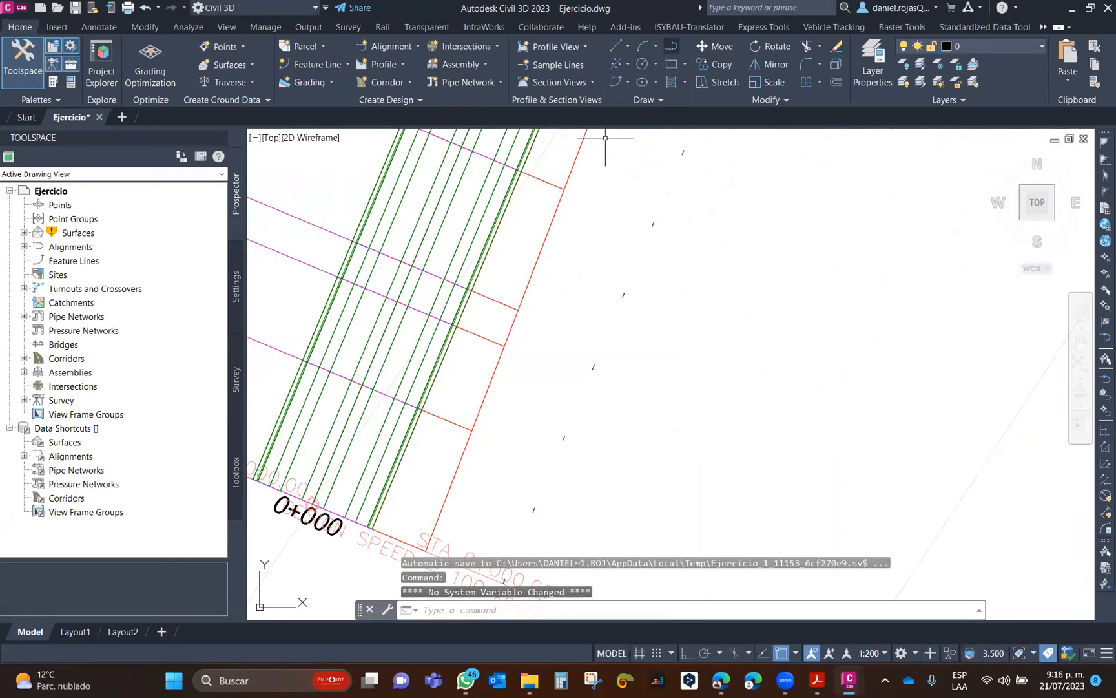
left_click(672, 47)
scroll(536, 498, "up", 3)
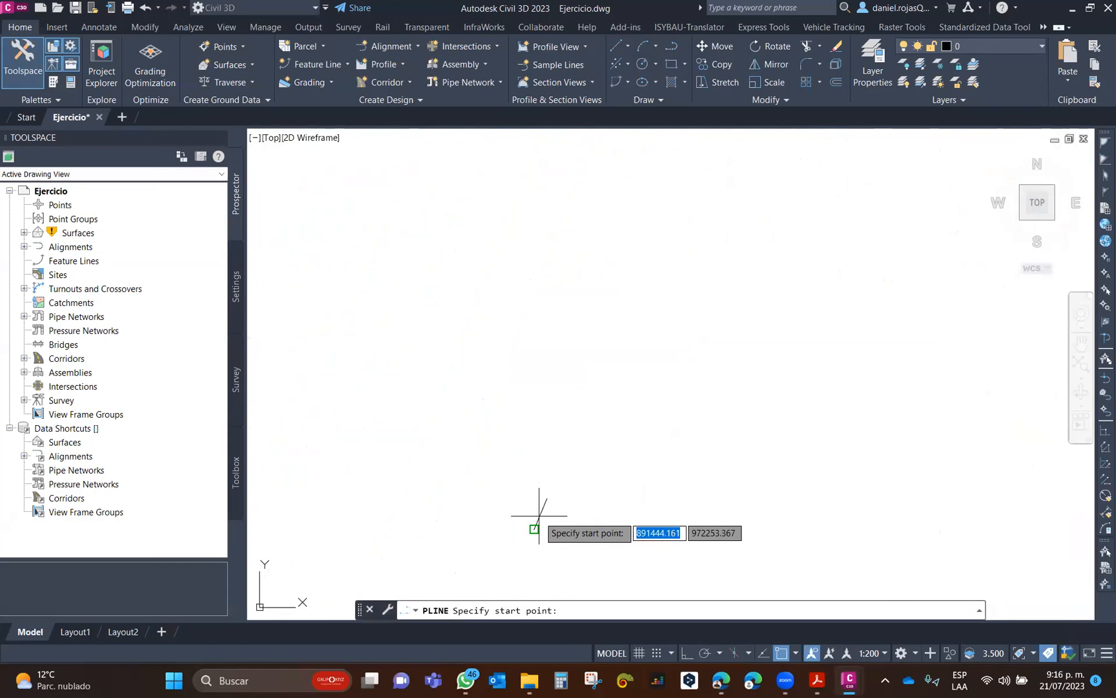
left_click(531, 516)
middle_click_drag(531, 515, 602, 487)
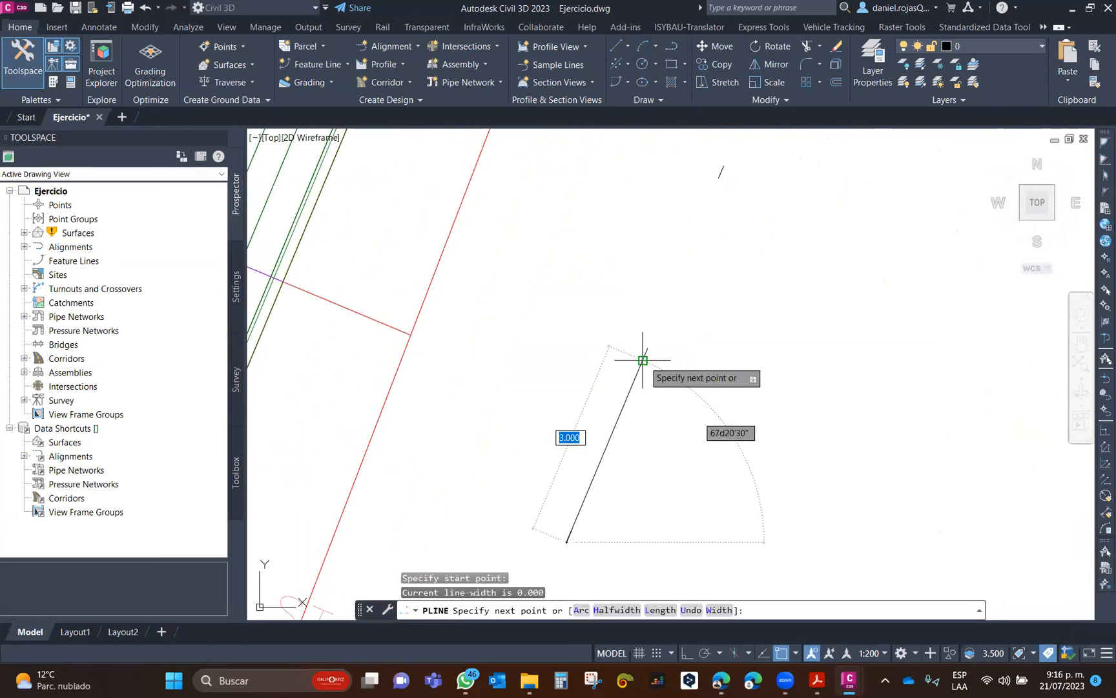
scroll(639, 380, "up", 2)
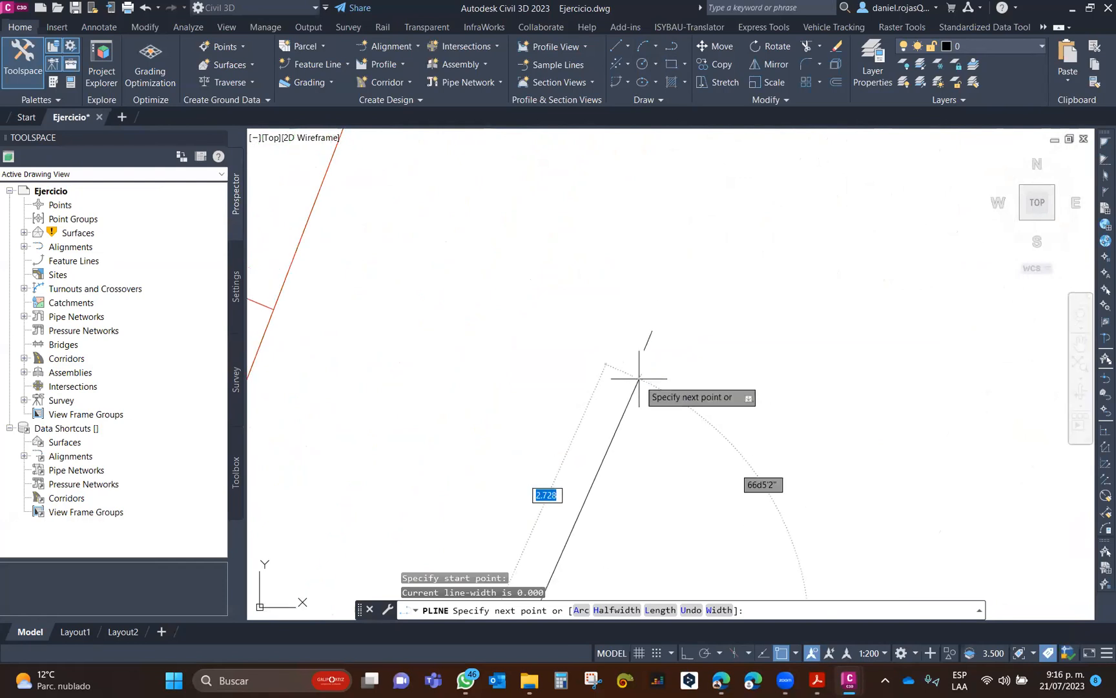
scroll(643, 374, "down", 4)
key("Escape")
Select one beam width line beside the corridor, extend the selection to all similar polylines, and open their properties.
scroll(653, 356, "up", 3)
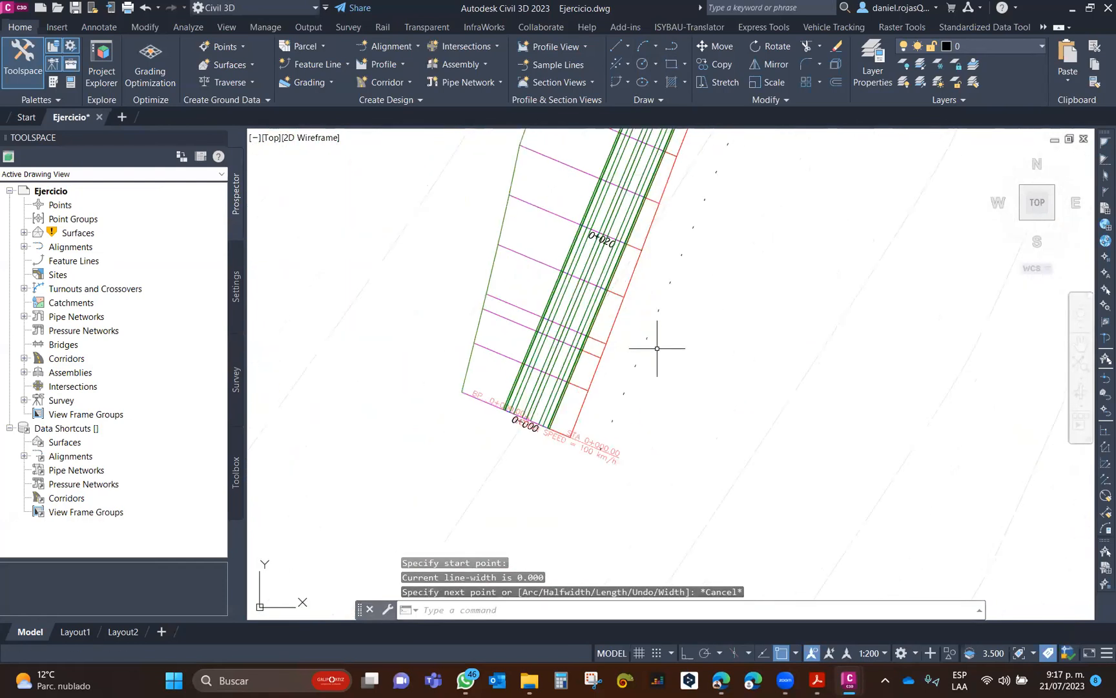
left_click_drag(657, 348, 643, 332)
right_click(654, 341)
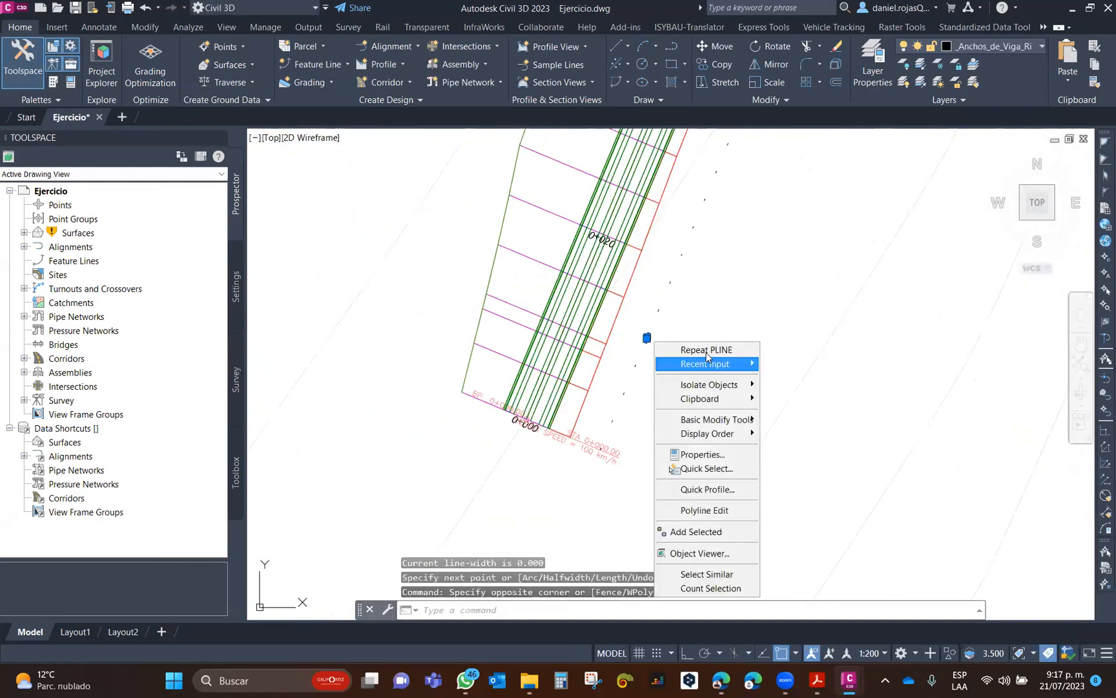
left_click(693, 575)
scroll(652, 337, "down", 3)
middle_click_drag(652, 336, 576, 337)
key("ctrl+1")
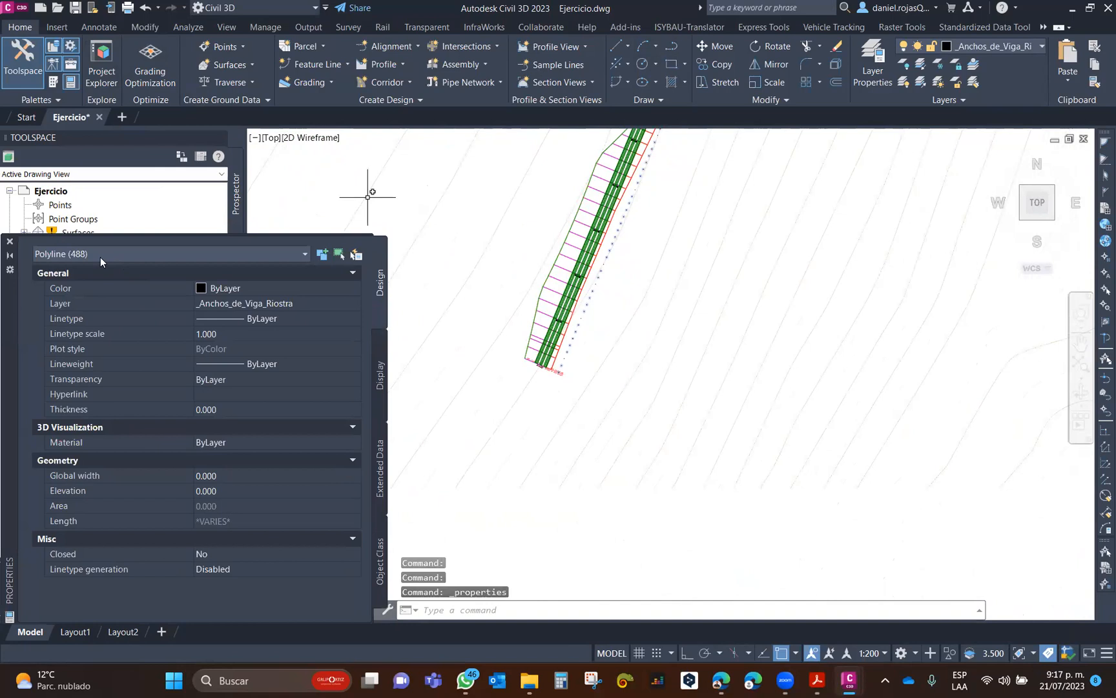
Examine the selected beam width lines along the whole corridor from start to end, close the properties, and clear the selection.
scroll(660, 262, "down", 5)
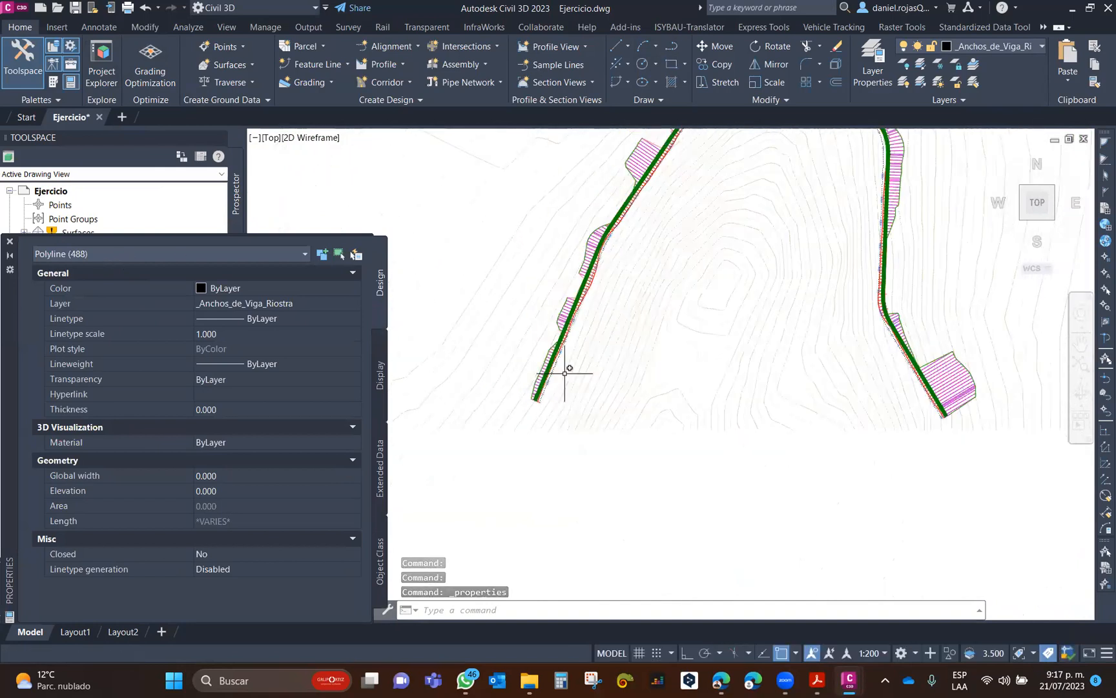
scroll(794, 279, "down", 4)
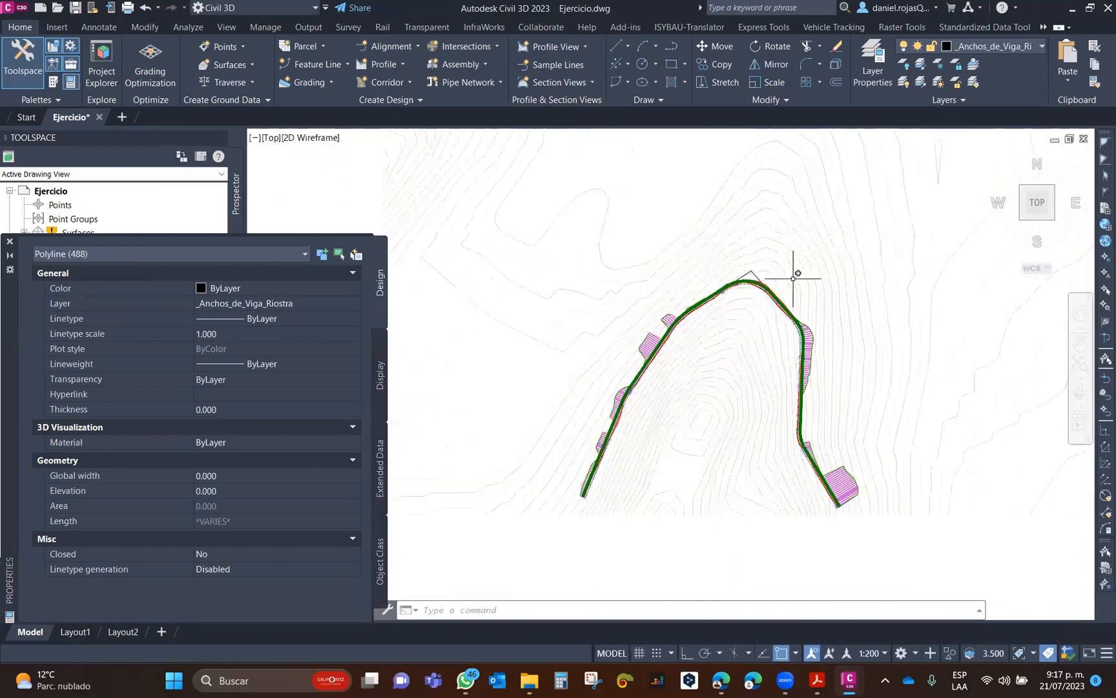
scroll(793, 279, "up", 5)
scroll(733, 411, "down", 2)
middle_click_drag(733, 410, 534, 225)
scroll(549, 227, "down", 2)
scroll(633, 454, "down", 2)
mouse_move(633, 453)
middle_mouse_down()
mouse_move(676, 280)
mouse_move(685, 394)
middle_mouse_up()
scroll(698, 401, "up", 5)
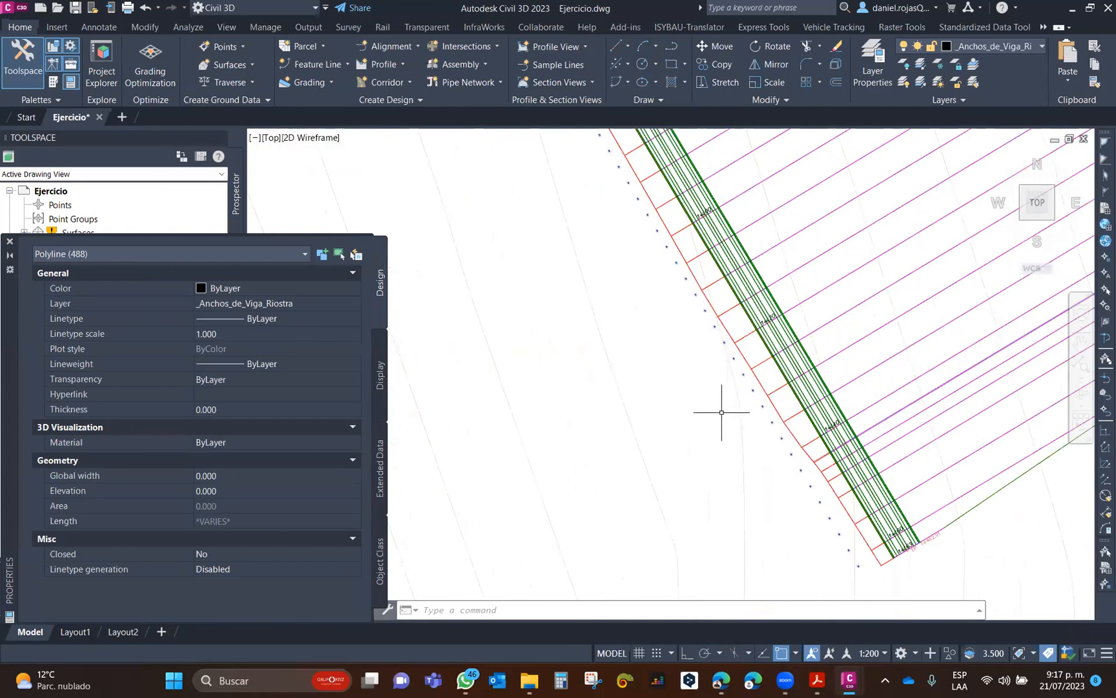
scroll(722, 407, "down", 5)
scroll(723, 407, "down", 2)
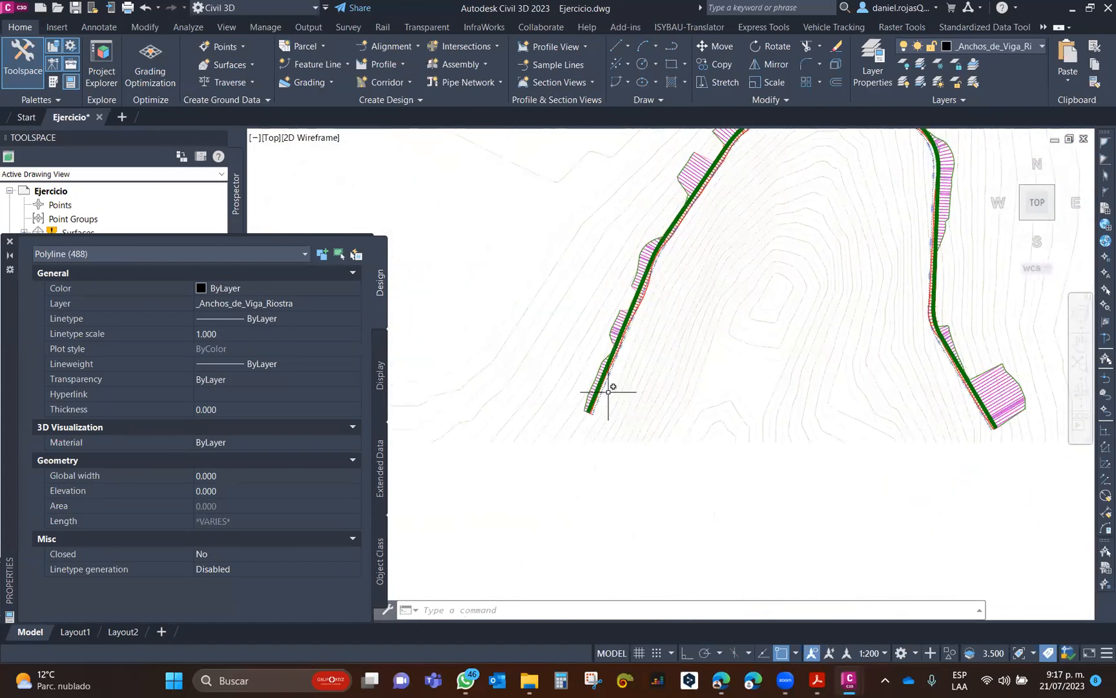
scroll(607, 391, "up", 5)
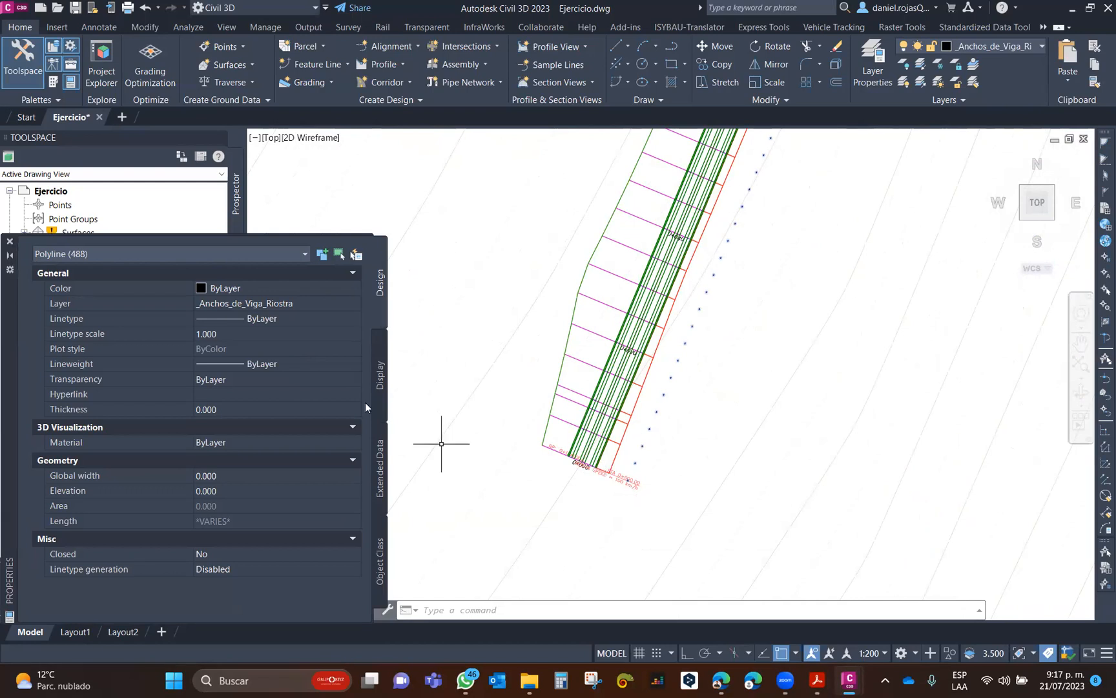
left_click(9, 242)
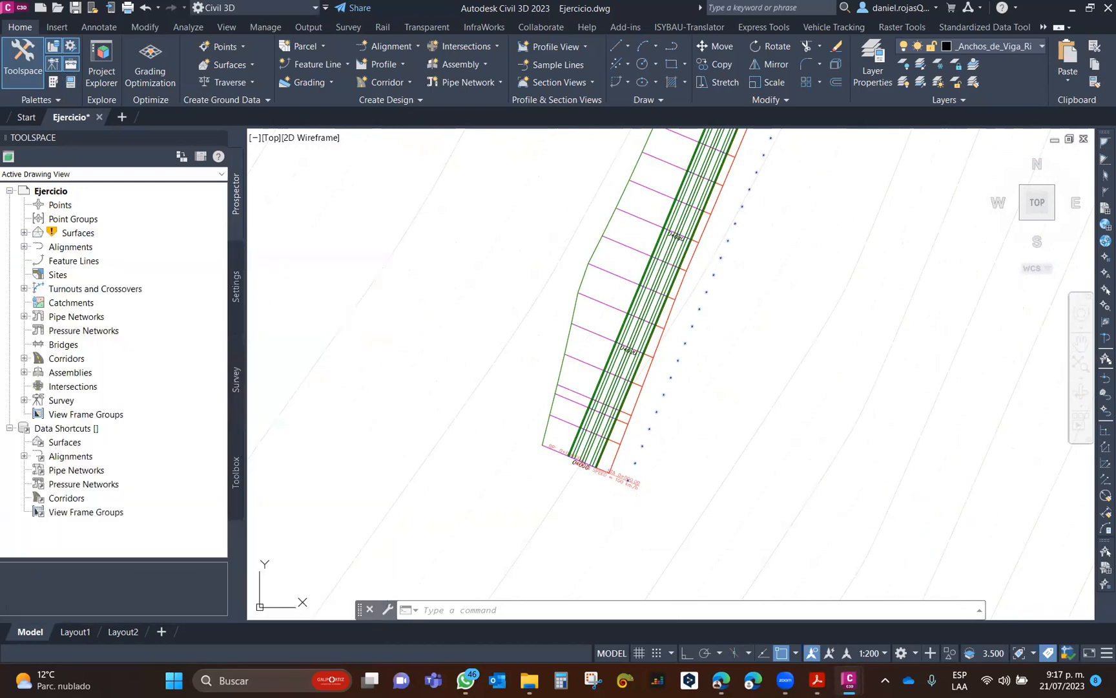
key("Escape")
Switch to Dynamo to review the ANCHO DE VIGA value in the code block, and return to Civil 3D.
mouse_move(846, 680)
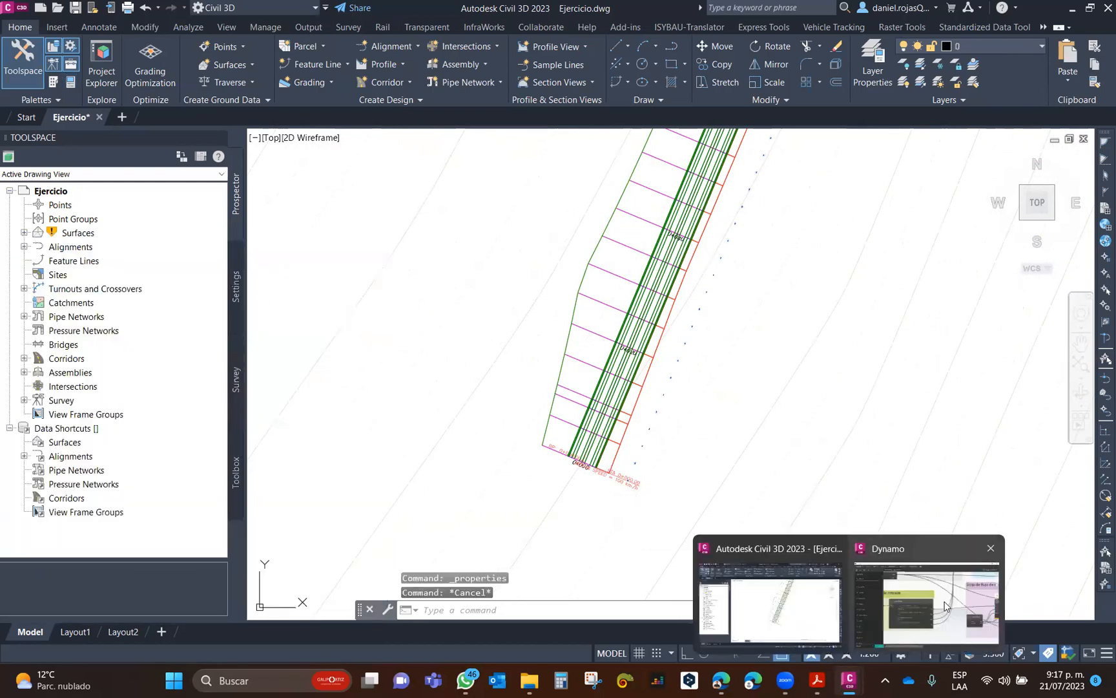
left_click(945, 606)
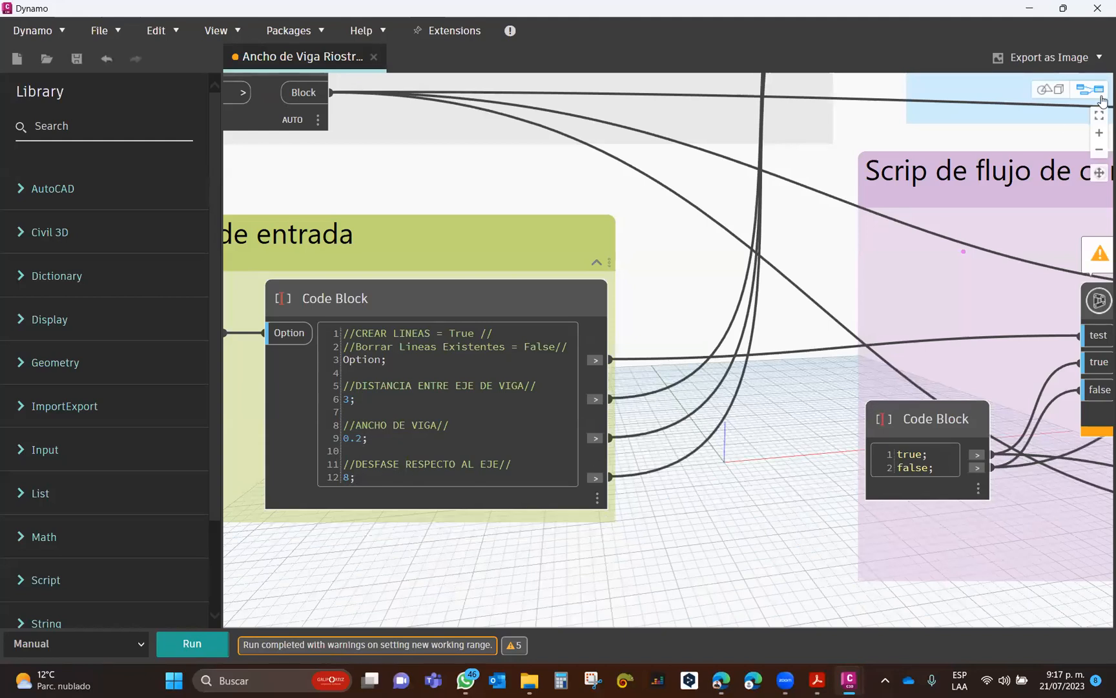
left_click(1029, 8)
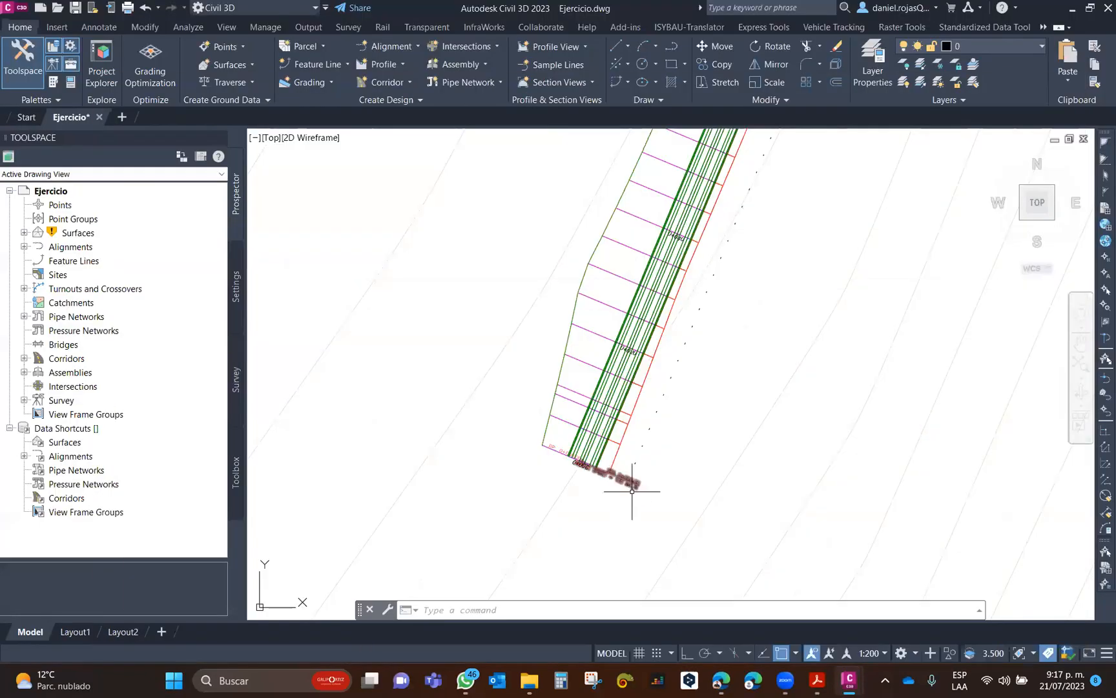
Select a single beam width line near the start of the corridor and check its length in the properties.
scroll(635, 486, "up", 7)
left_click(648, 283)
left_click(594, 257)
scroll(605, 275, "up", 5)
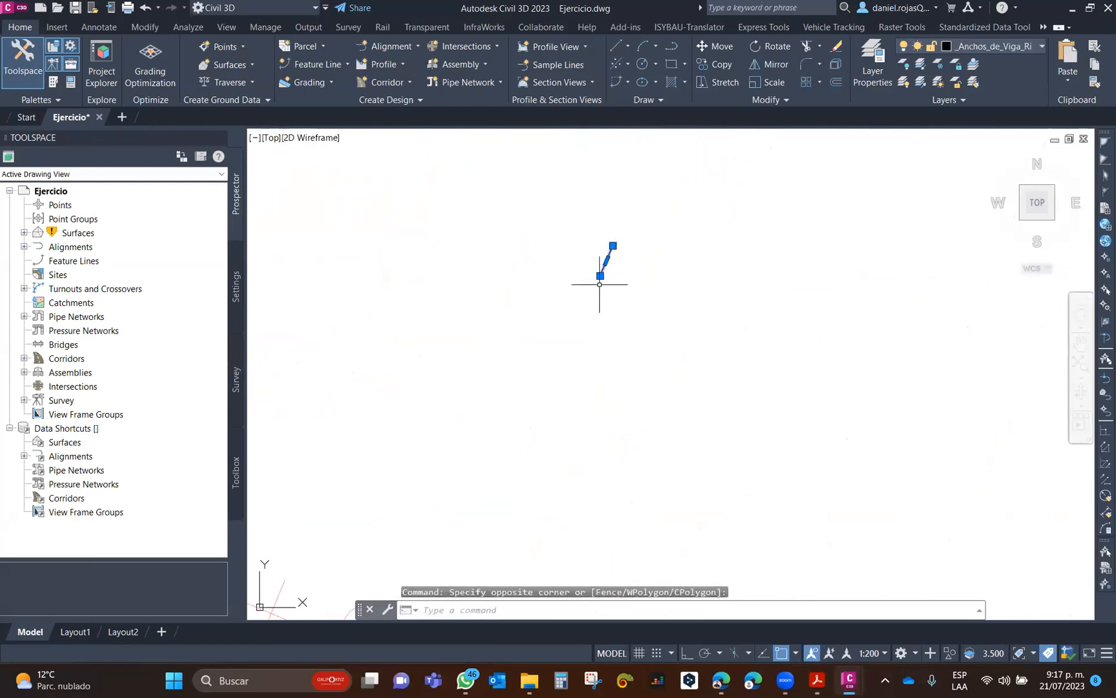
left_click(71, 83)
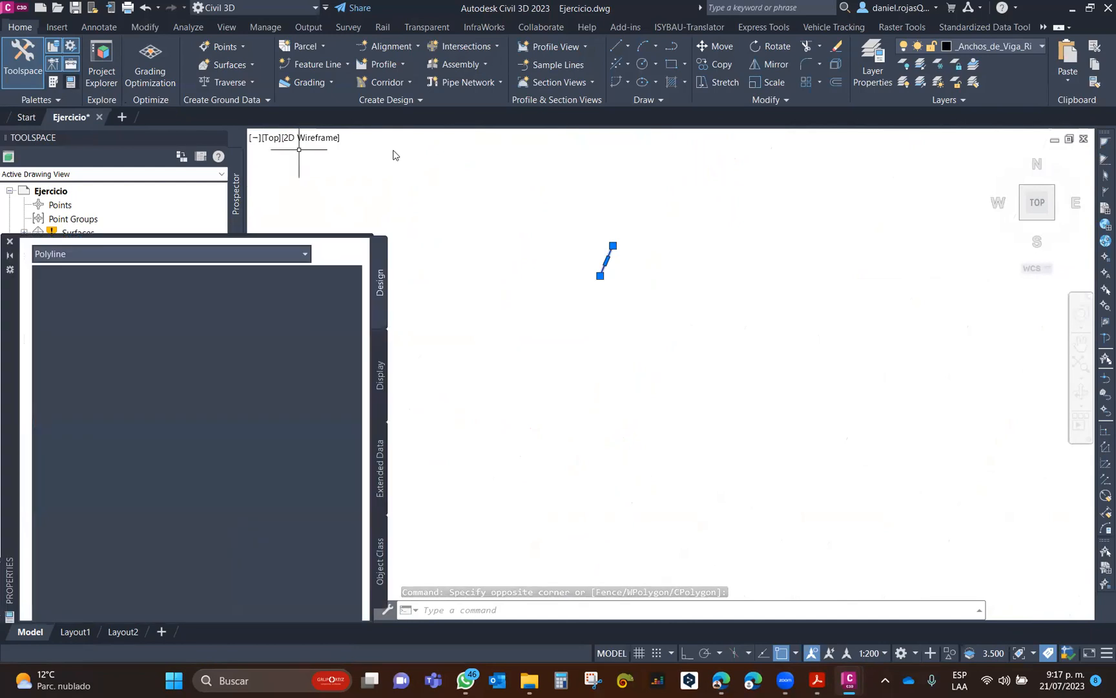
scroll(204, 510, "down", 2)
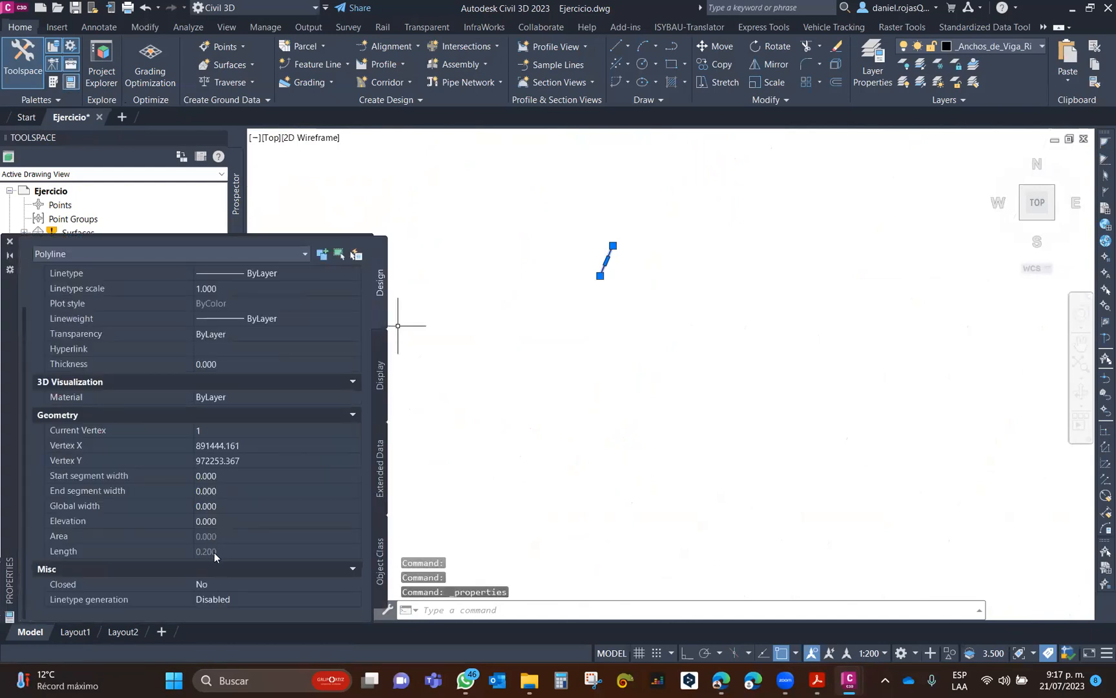
Close the properties of the selected beam width line and clear the selection.
left_click(10, 241)
scroll(568, 249, "down", 5)
key("Escape")
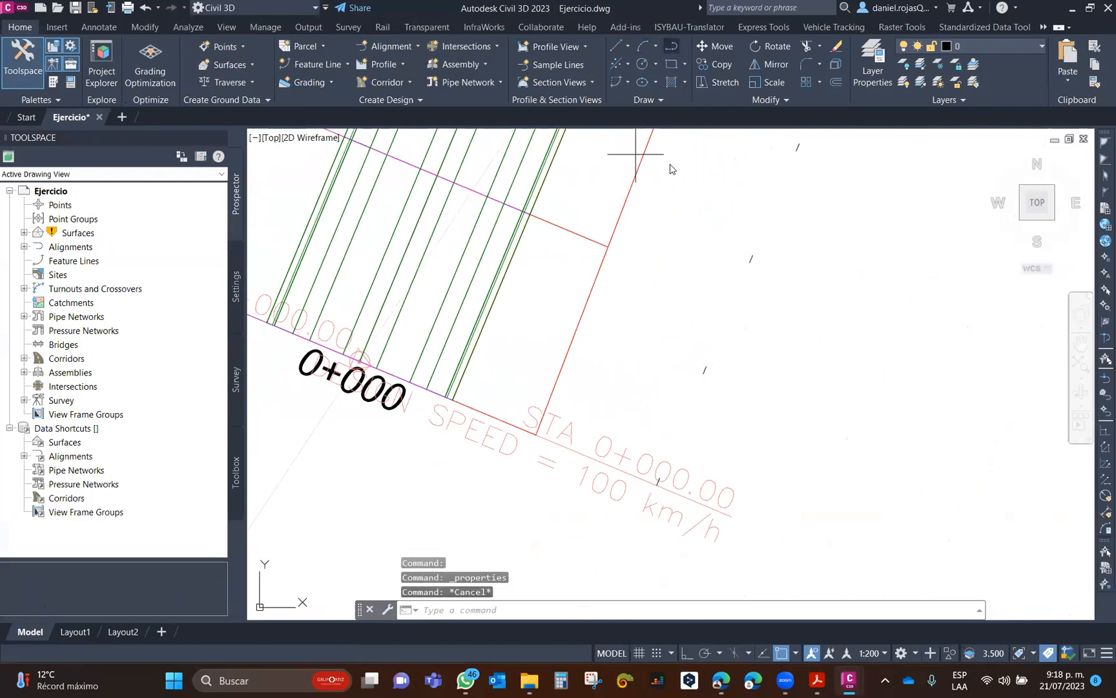
left_click(672, 46)
middle_click_drag(449, 225, 445, 301)
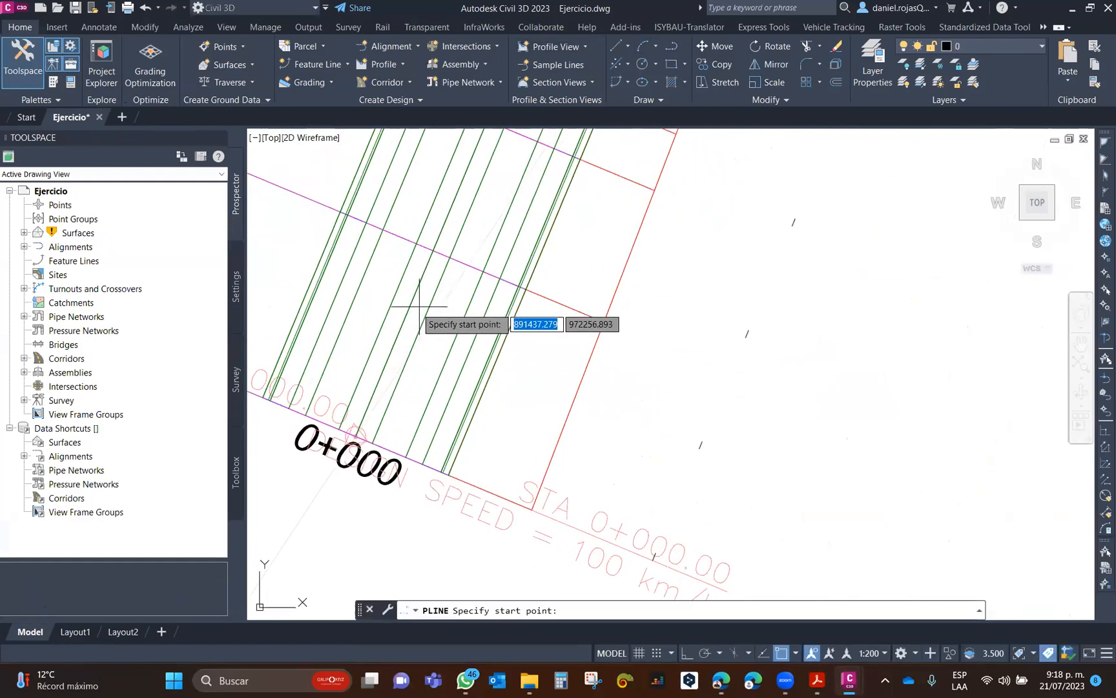
left_click(700, 447)
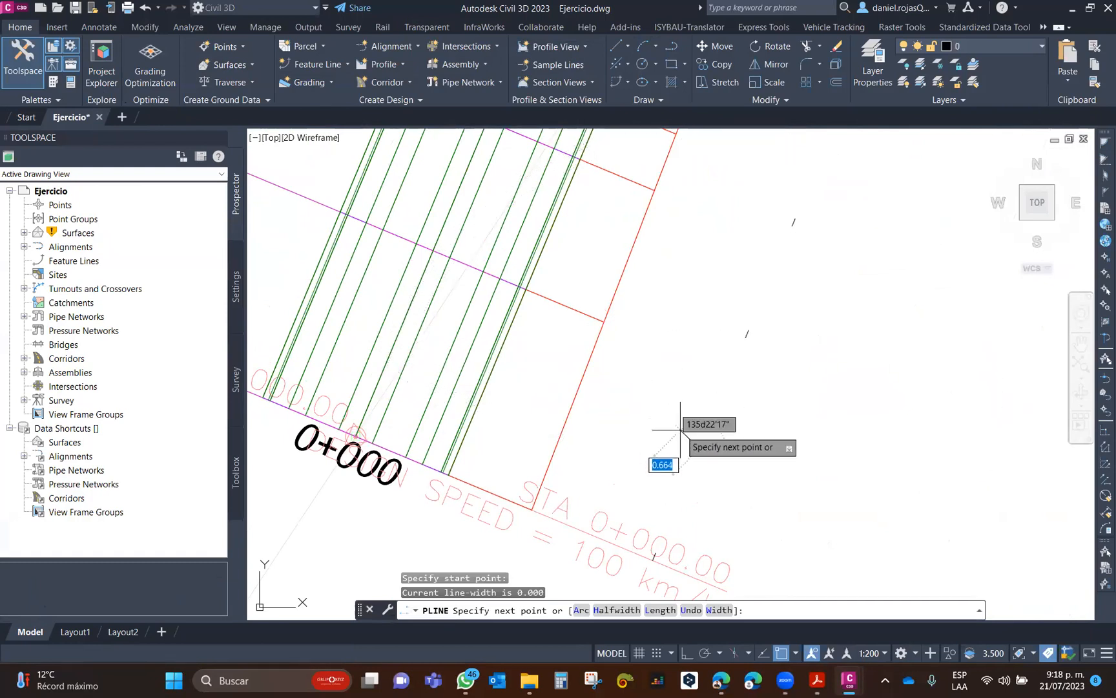
scroll(671, 417, "down", 2)
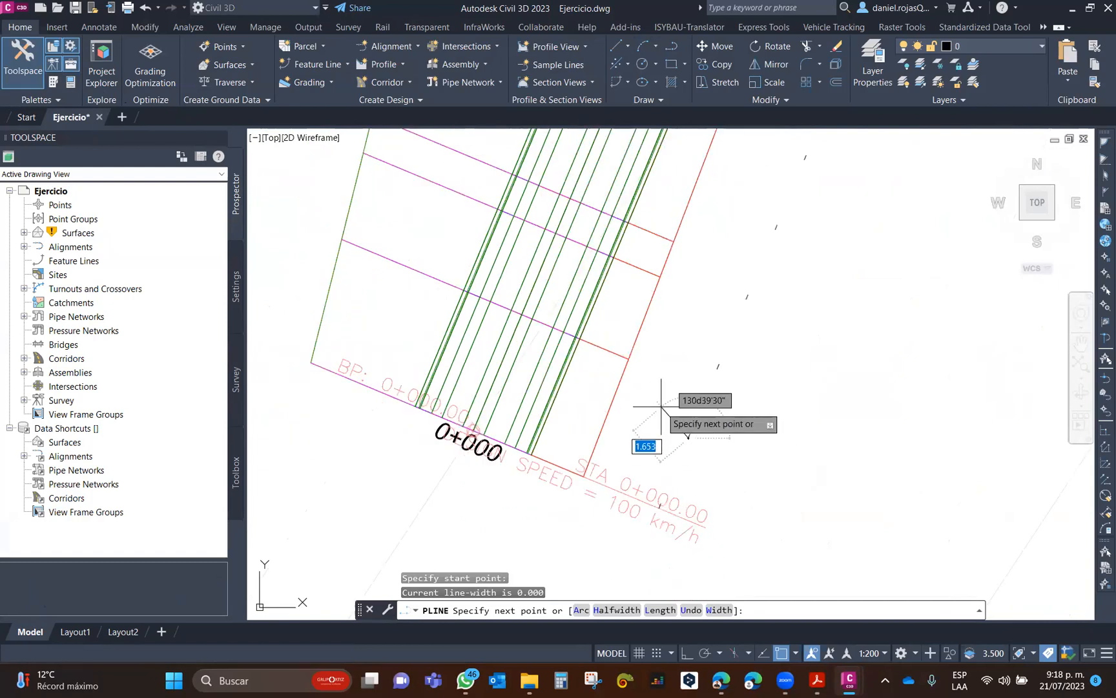
key("Escape")
Examine the beam width lines beside the corridor from station 0+000 through to its far end.
scroll(643, 426, "down", 3)
scroll(644, 427, "down", 2)
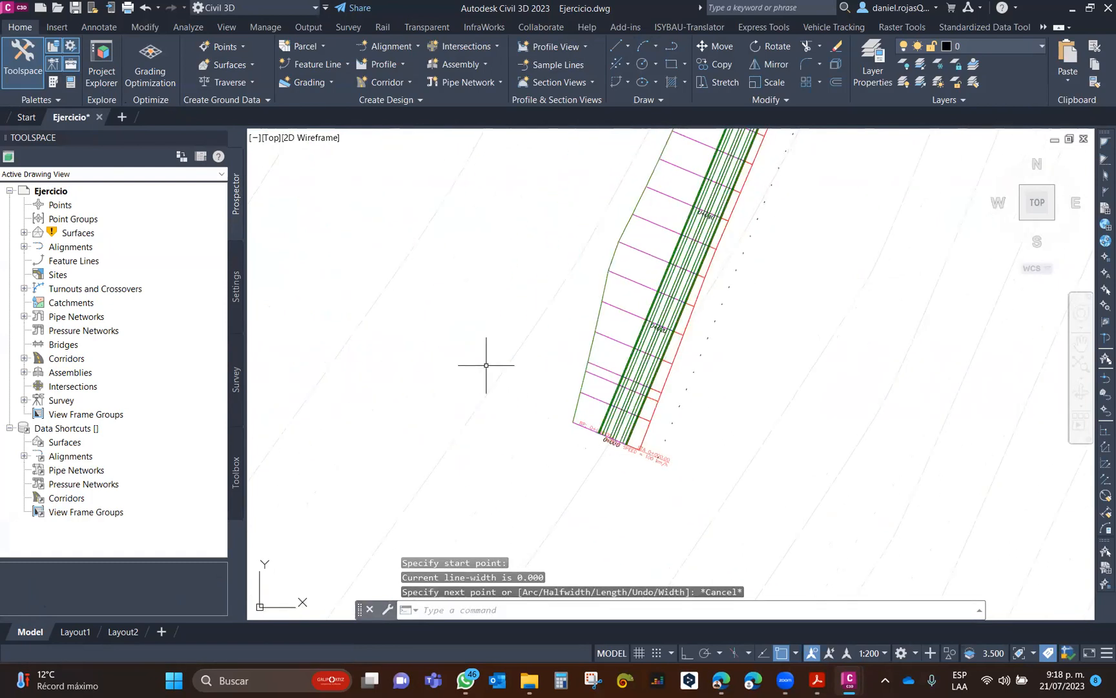
scroll(713, 302, "down", 4)
mouse_move(710, 305)
middle_mouse_down()
mouse_move(620, 411)
mouse_move(606, 448)
middle_mouse_up()
scroll(730, 219, "down", 2)
mouse_move(729, 218)
middle_mouse_down()
mouse_move(554, 436)
mouse_move(570, 293)
middle_mouse_up()
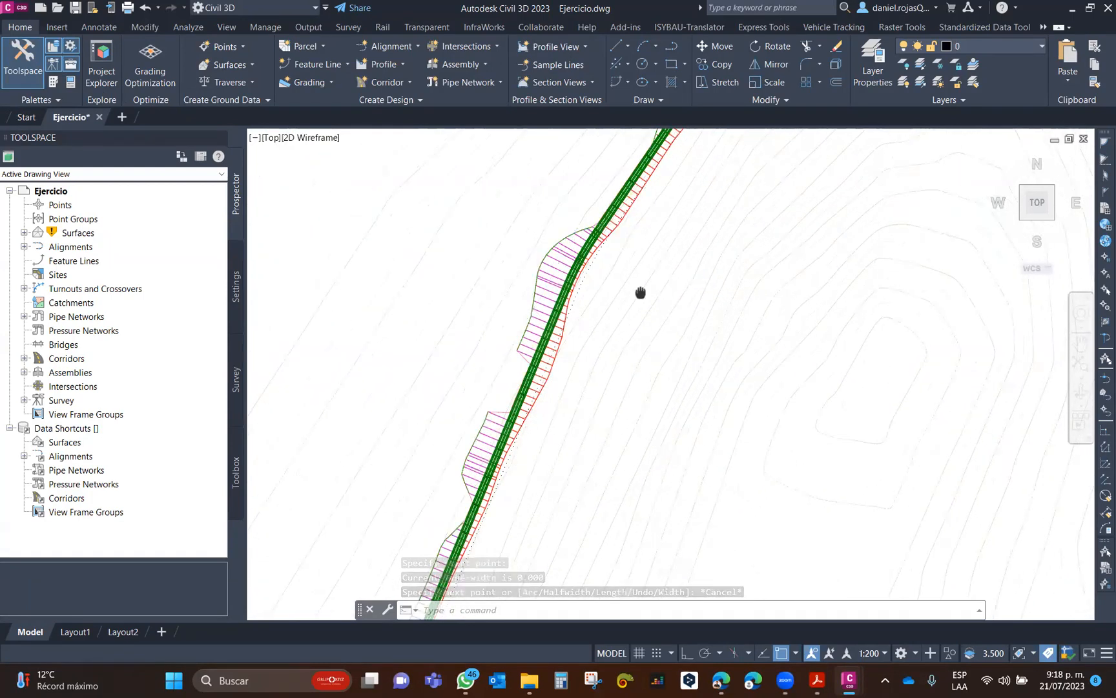
scroll(516, 468, "up", 2)
mouse_move(677, 274)
middle_mouse_down()
mouse_move(637, 264)
mouse_move(486, 371)
middle_mouse_up()
mouse_move(798, 362)
middle_mouse_down()
mouse_move(730, 324)
mouse_move(630, 226)
middle_mouse_up()
scroll(631, 223, "down", 4)
scroll(693, 433, "up", 6)
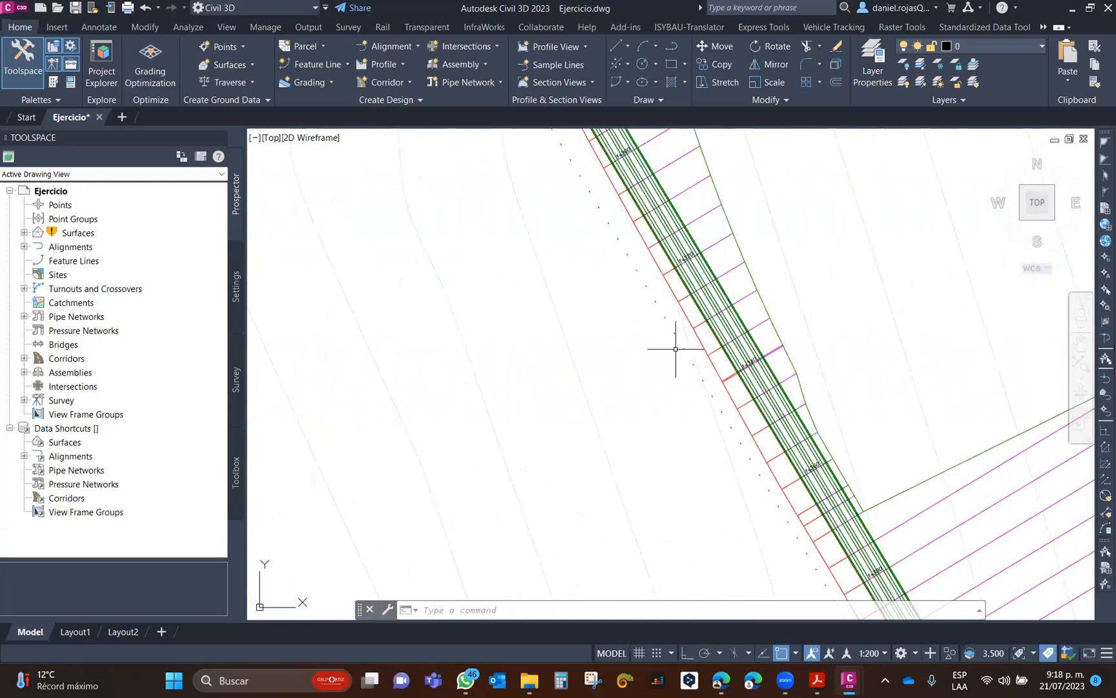
Select a single beam width line near the far end of the corridor to check its location, and clear the selection.
scroll(652, 323, "up", 5)
left_click(618, 212)
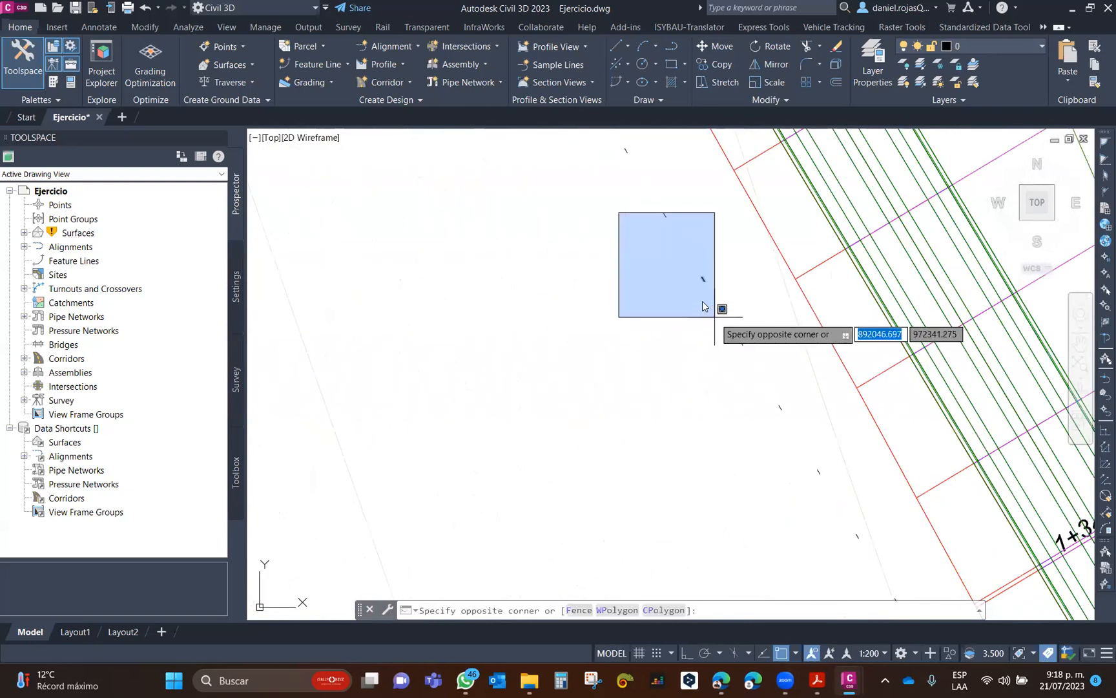
left_click(720, 317)
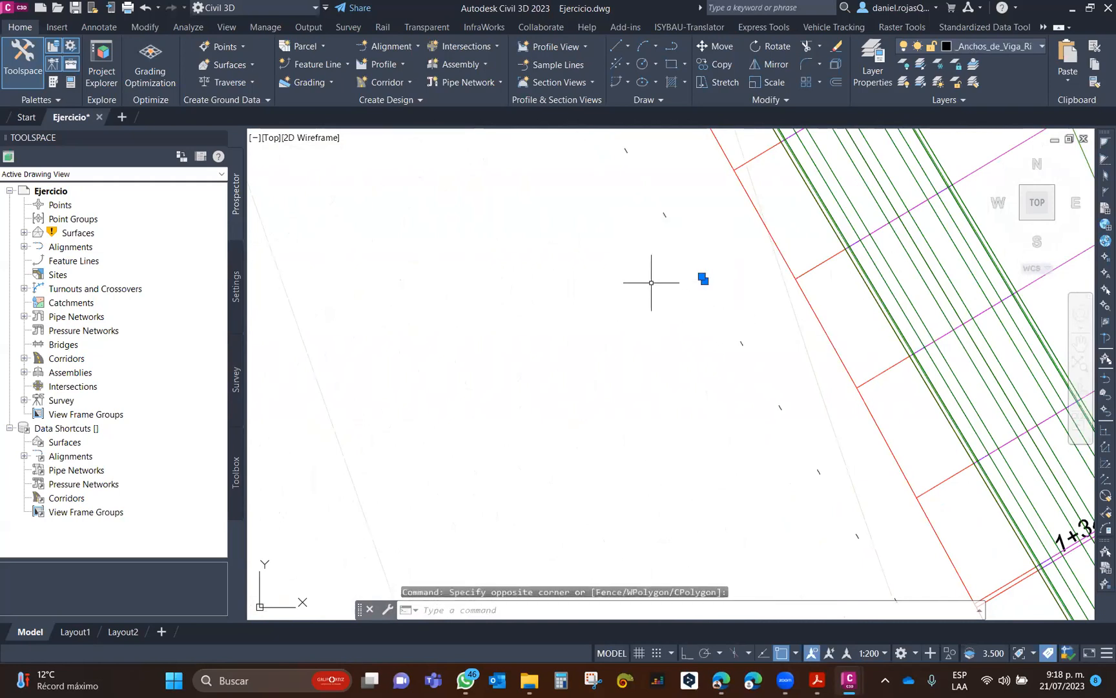
scroll(653, 282, "down", 8)
middle_click_drag(744, 309, 784, 328)
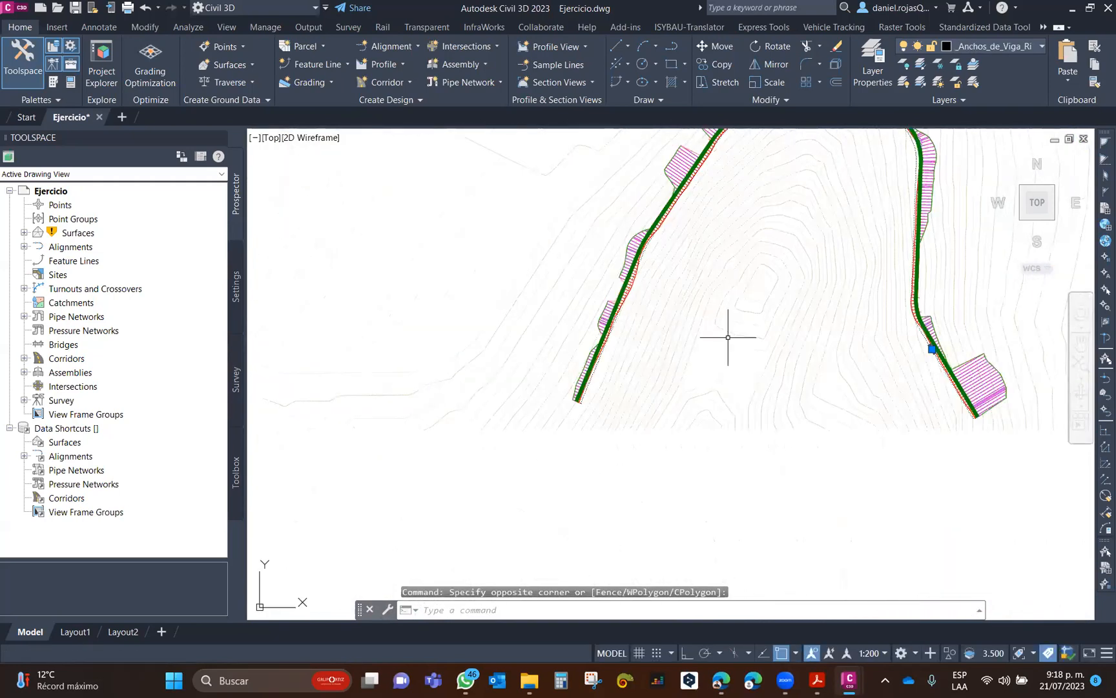
key("Escape")
key("Escape")
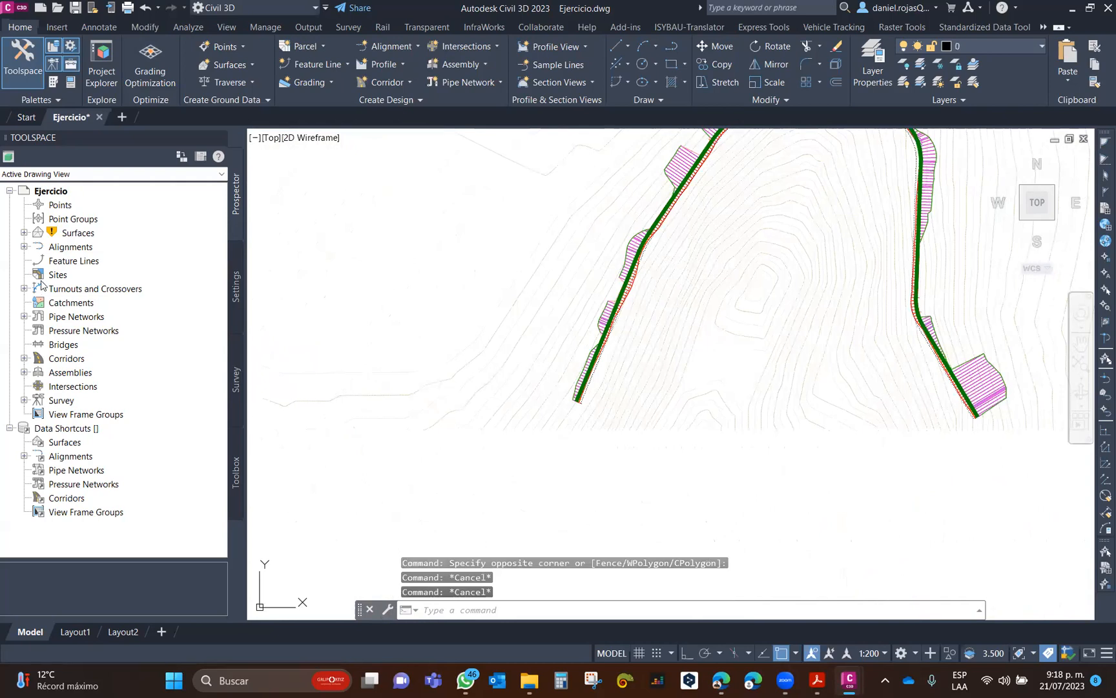
Open the baseline's target mapping in the Obra lineal corridor properties and show the offset and elevation targets.
left_click(24, 358)
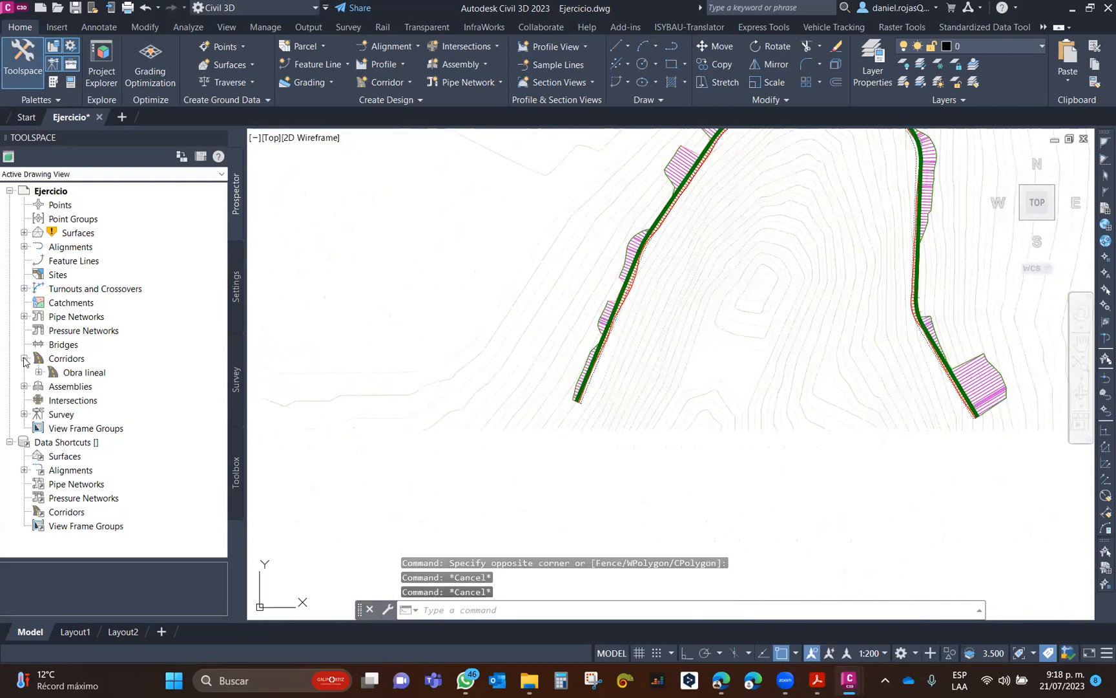
right_click(101, 373)
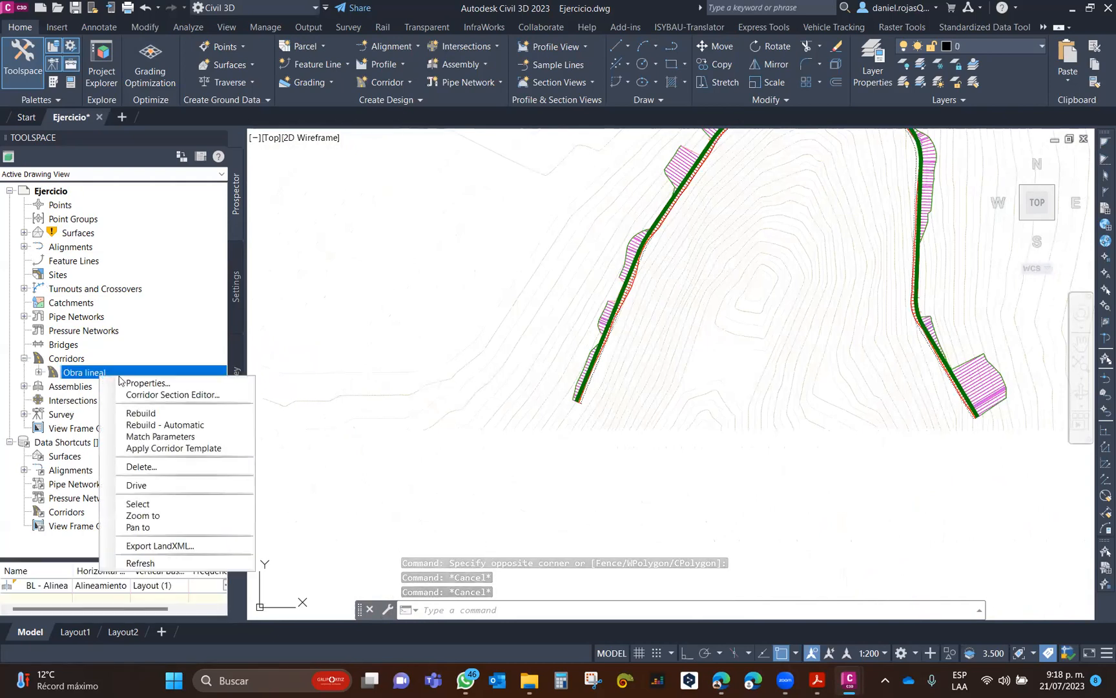
left_click(175, 382)
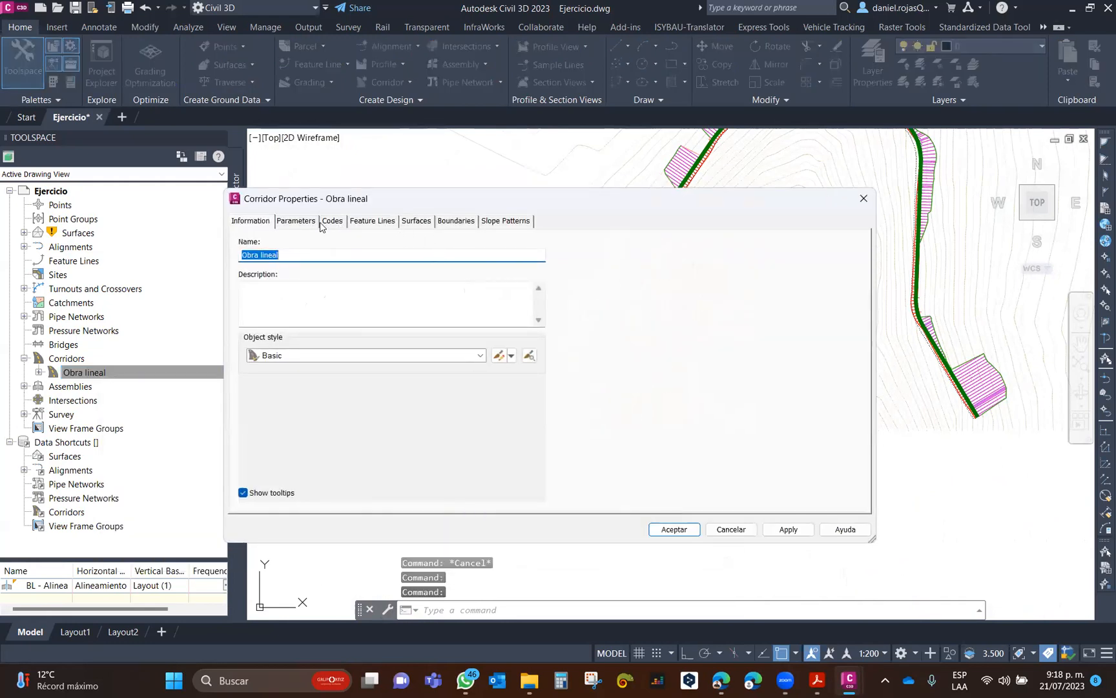
left_click(299, 223)
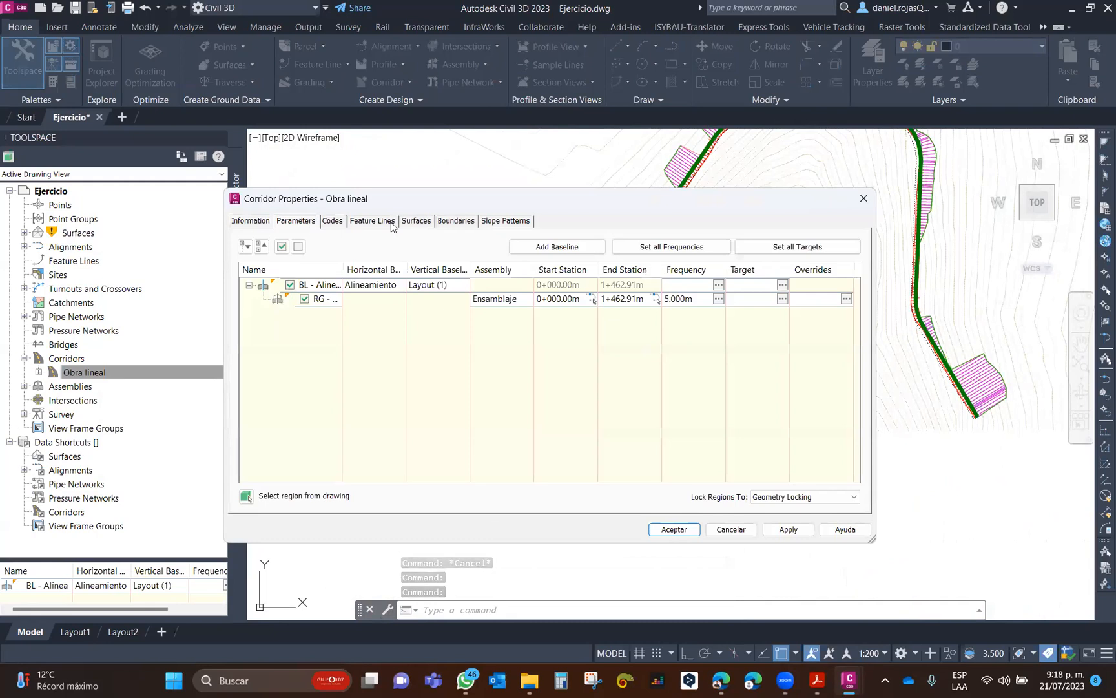
left_click(781, 290)
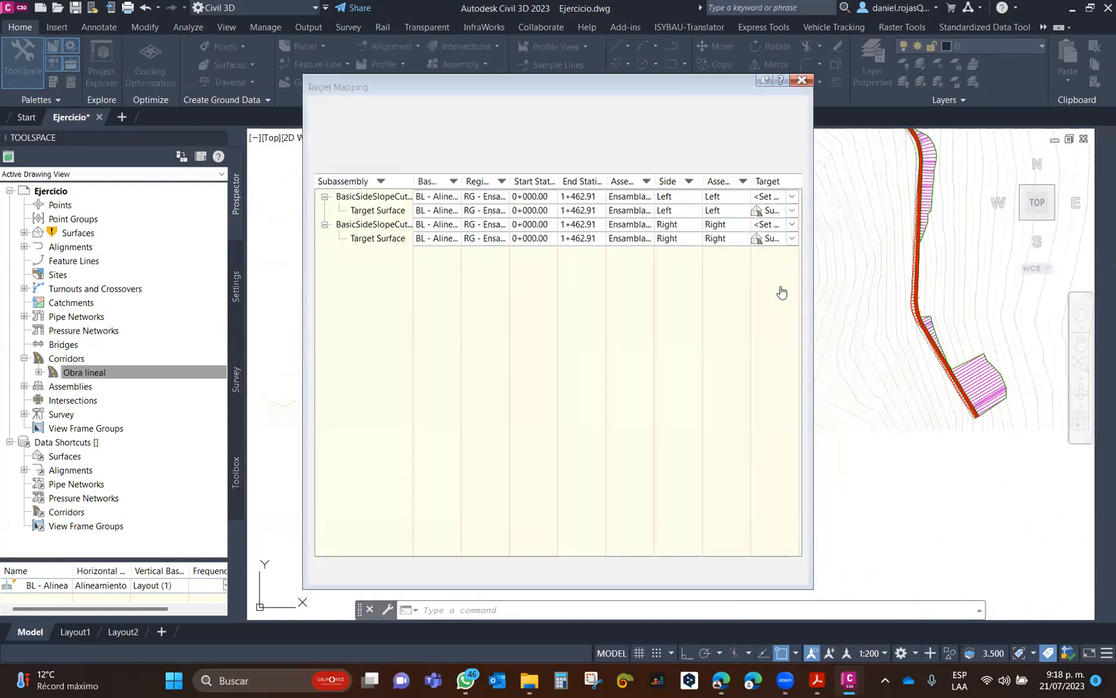
left_click(355, 141)
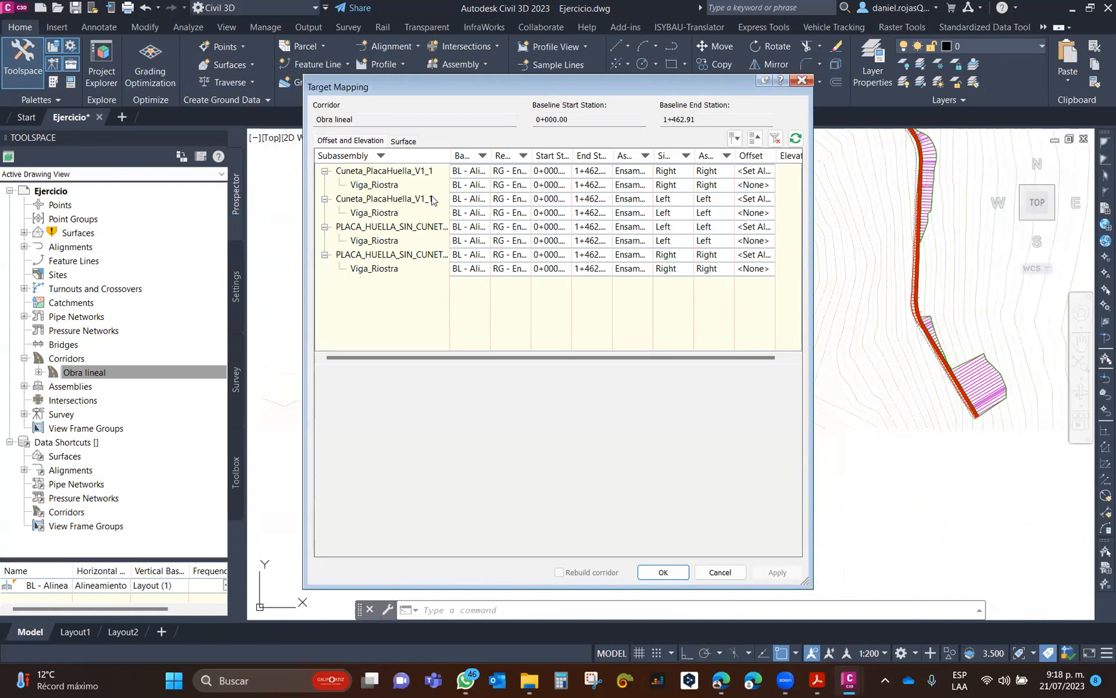
Assign the _Anchos_de_Viga_Riostra polylines as the offset target of all four Viga_Riostra entries and accept the target mapping.
left_click(401, 188)
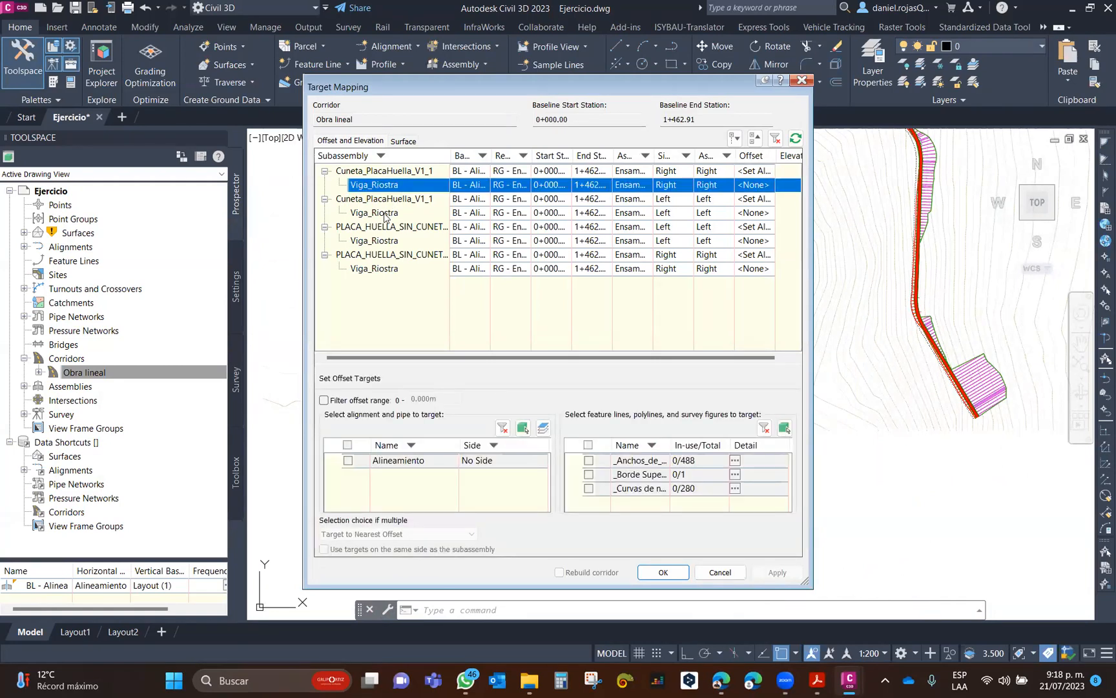
left_click(385, 215)
left_click(392, 187)
left_click(384, 214, "ctrl")
left_click(390, 243, "ctrl")
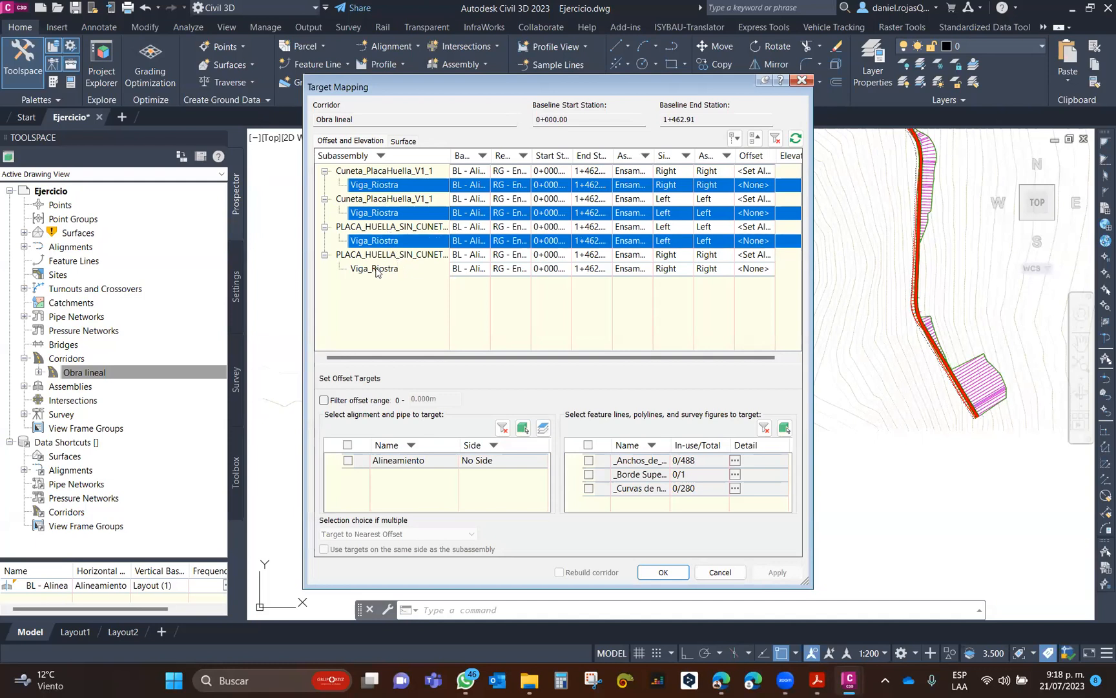
left_click(390, 269, "ctrl")
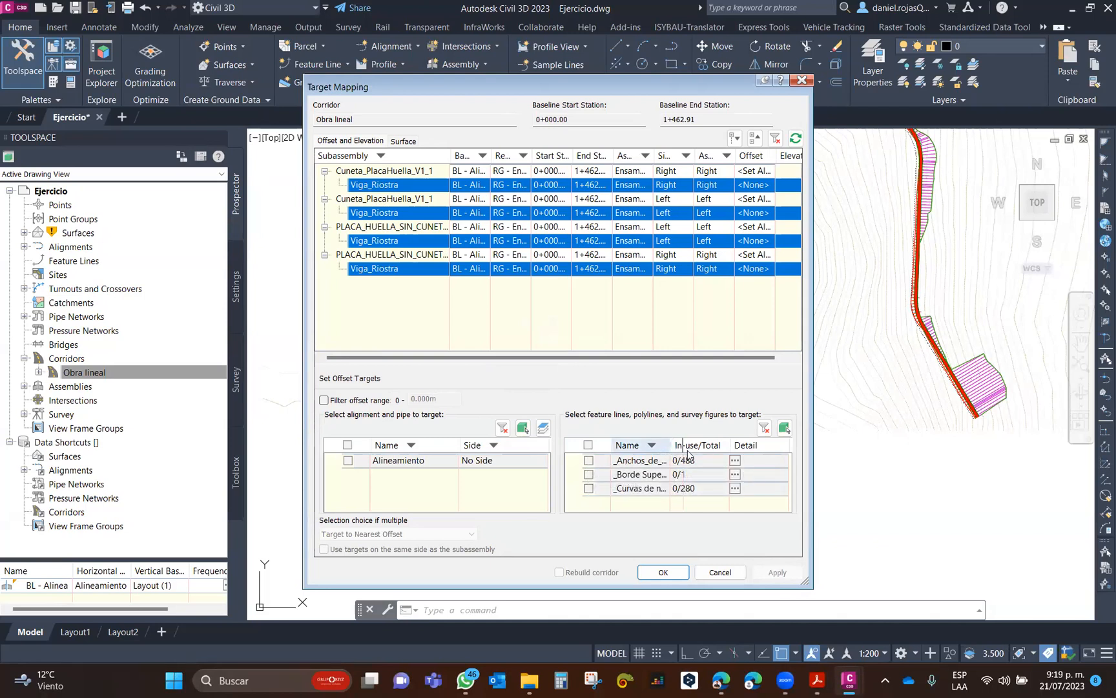
left_click_drag(684, 449, 702, 449)
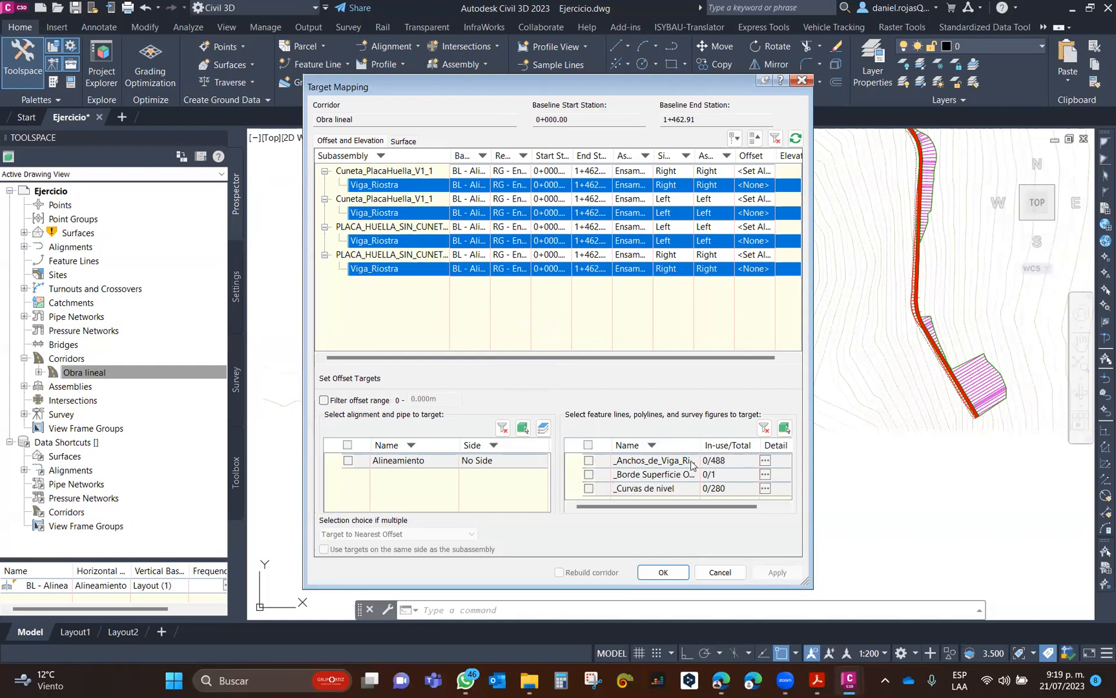
left_click(642, 458)
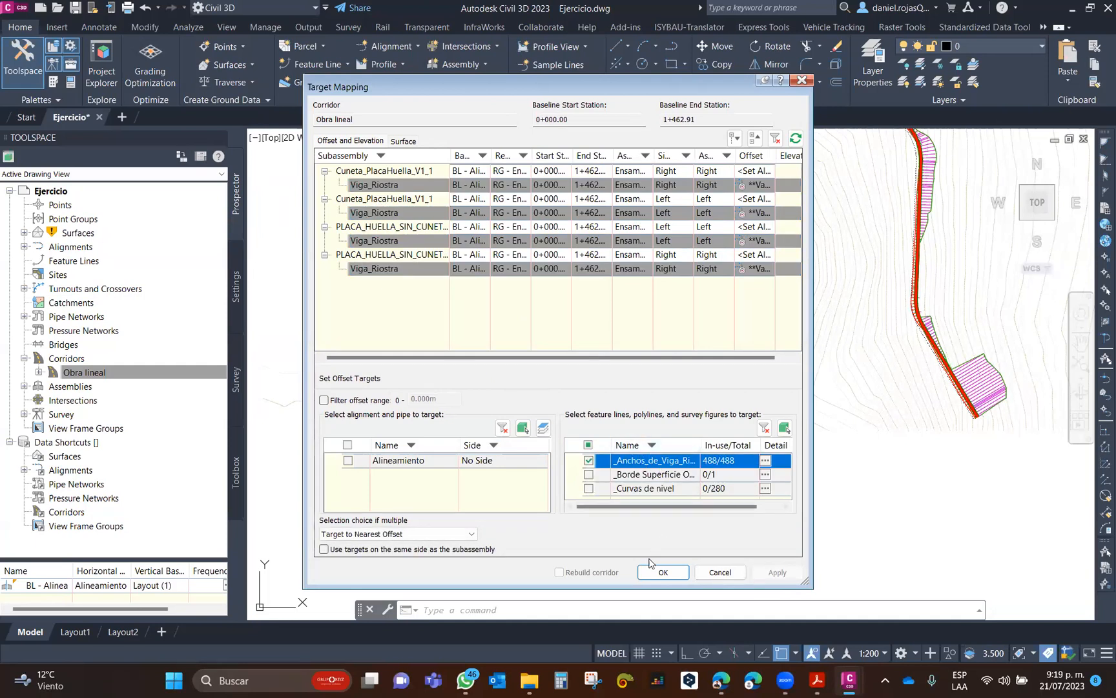
left_click(666, 572)
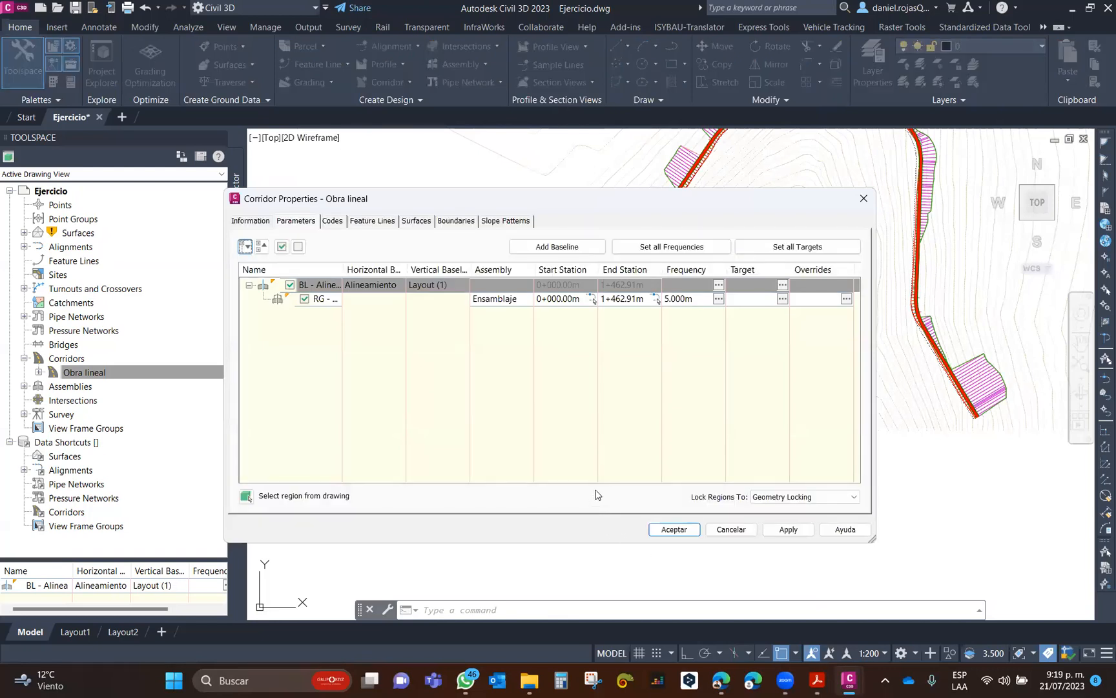
Create a corridor surface for Obra lineal and add the Datum links as its data.
left_click(414, 221)
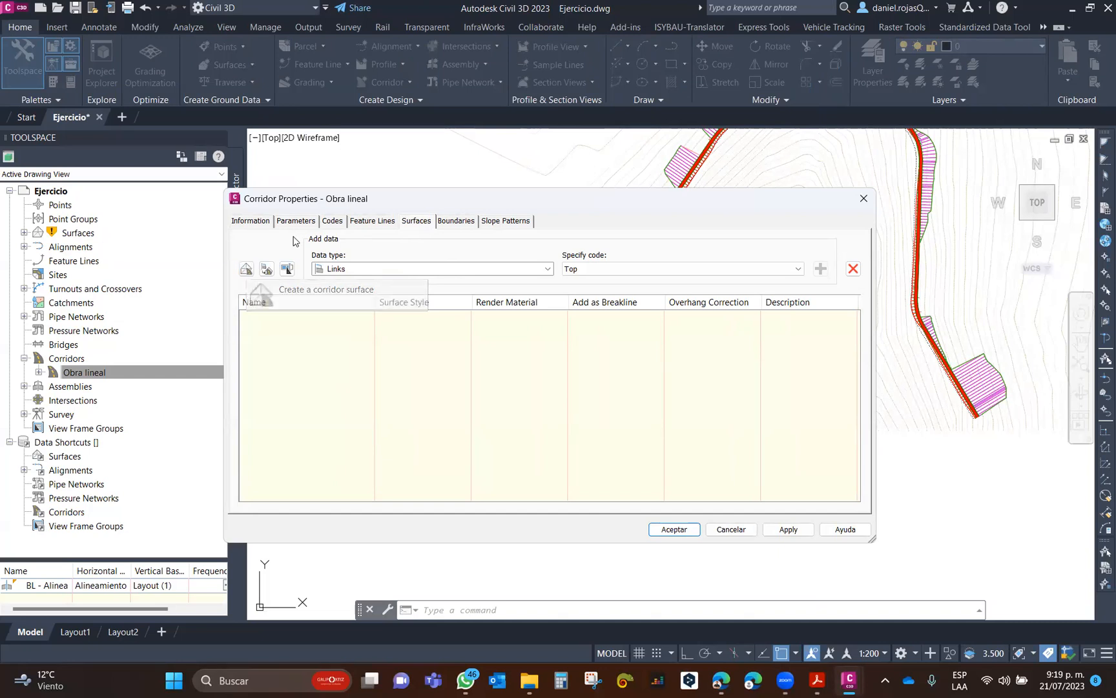
left_click(246, 268)
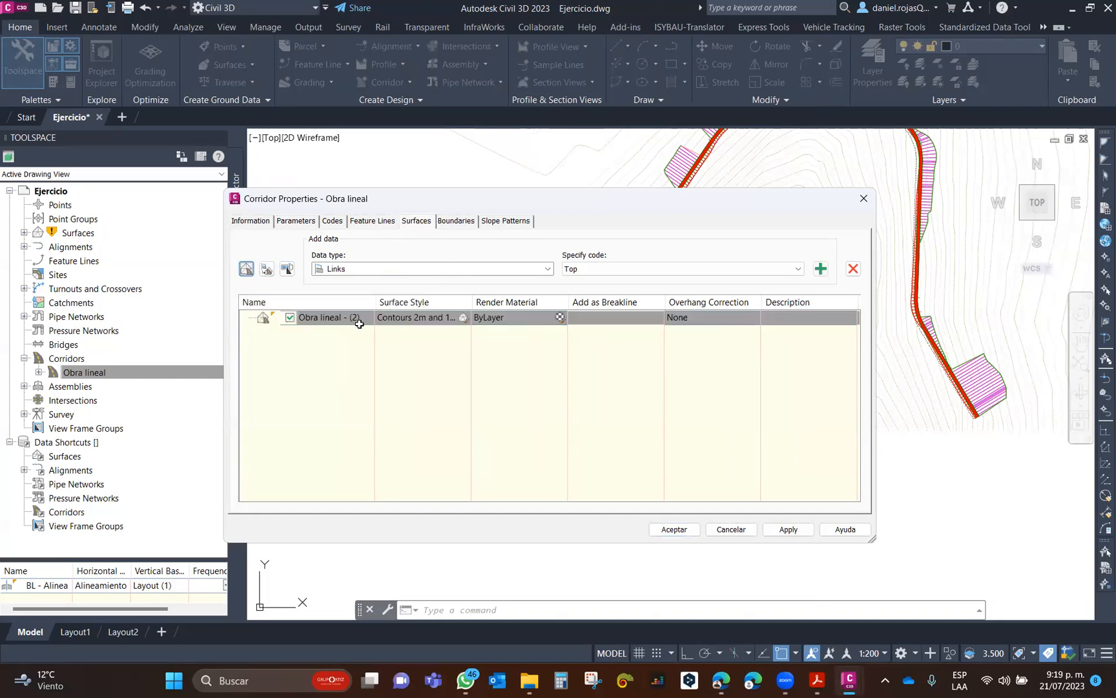
left_click(608, 269)
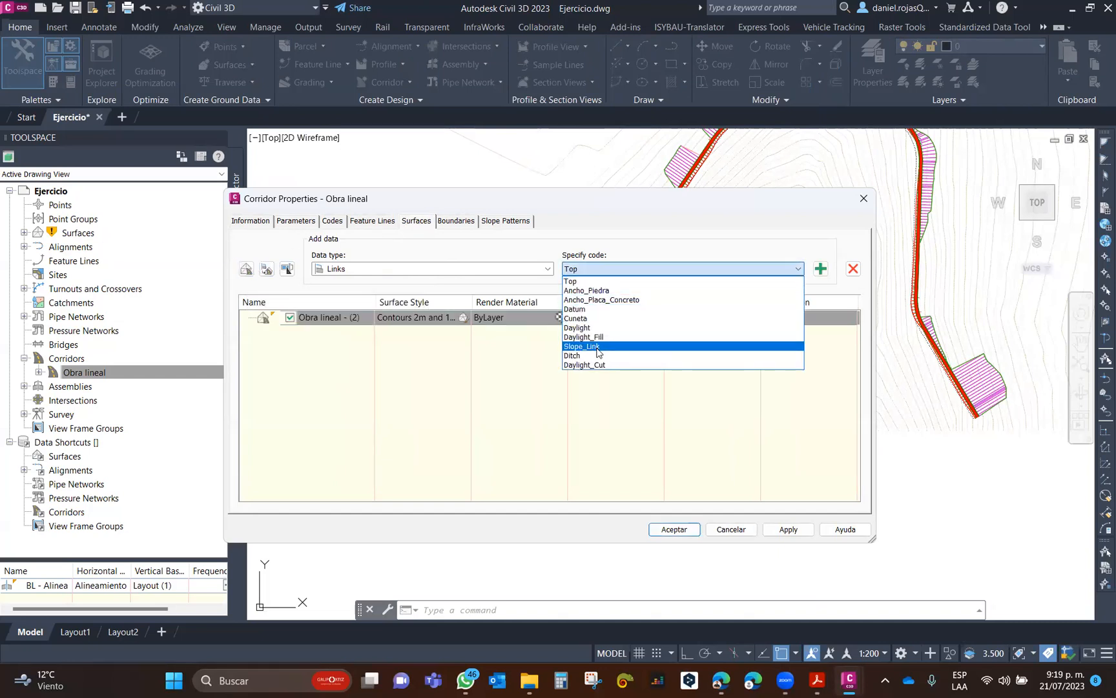
left_click(576, 308)
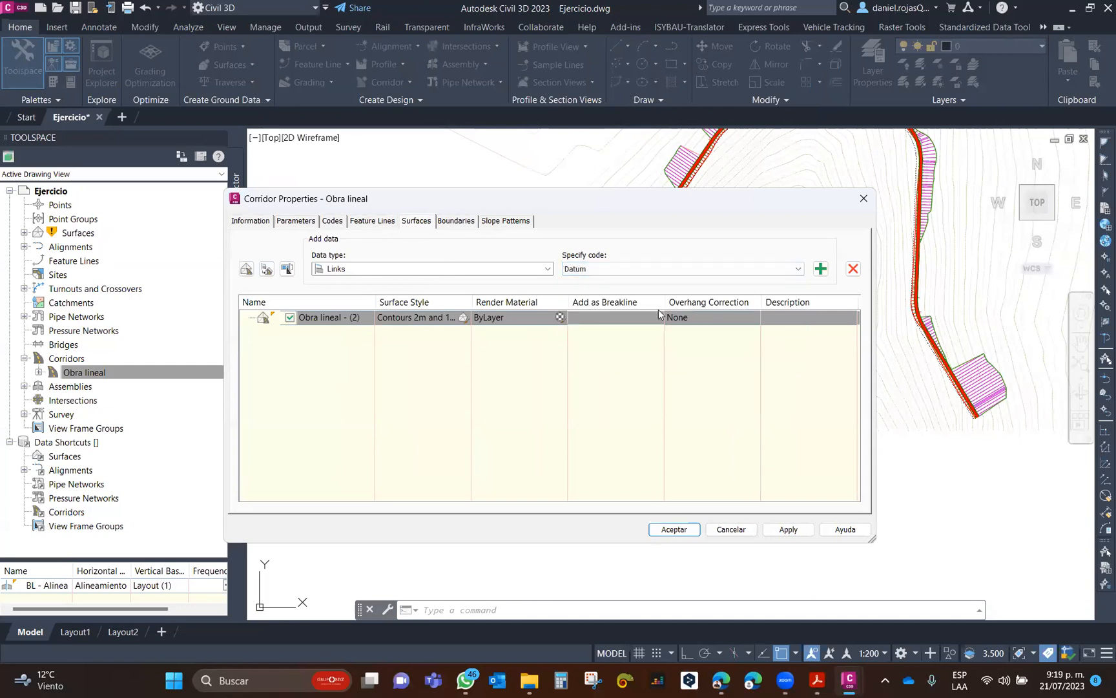
left_click(821, 268)
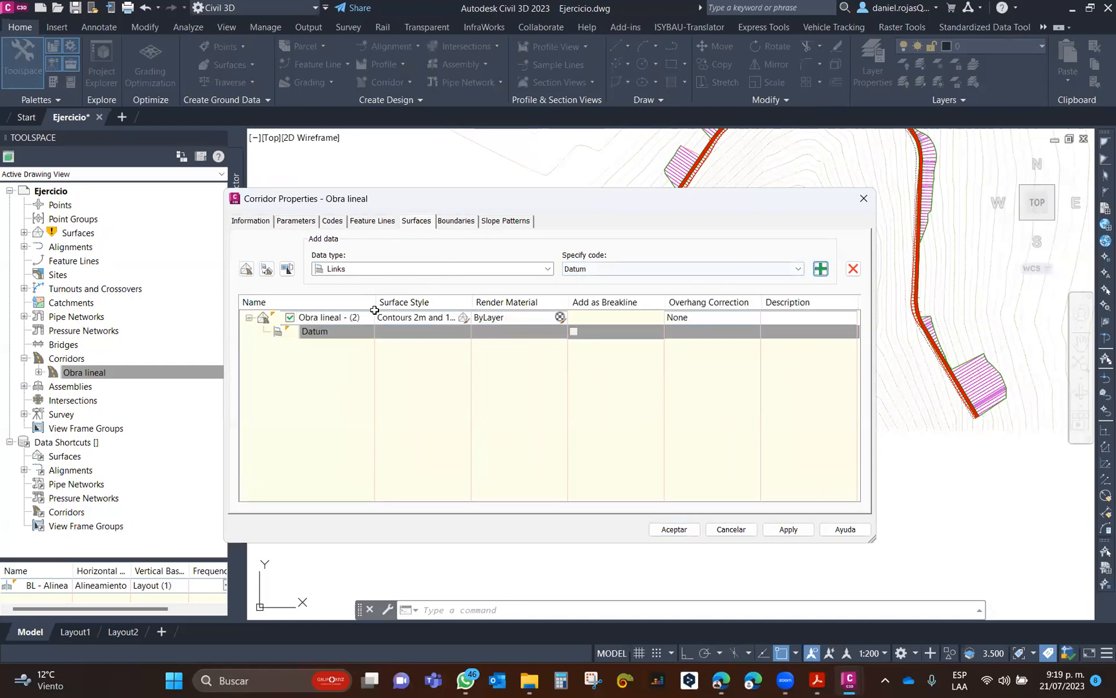
Set the new corridor surface's overhang correction to Bottom Links and add its Datum links as breaklines.
left_click(691, 319)
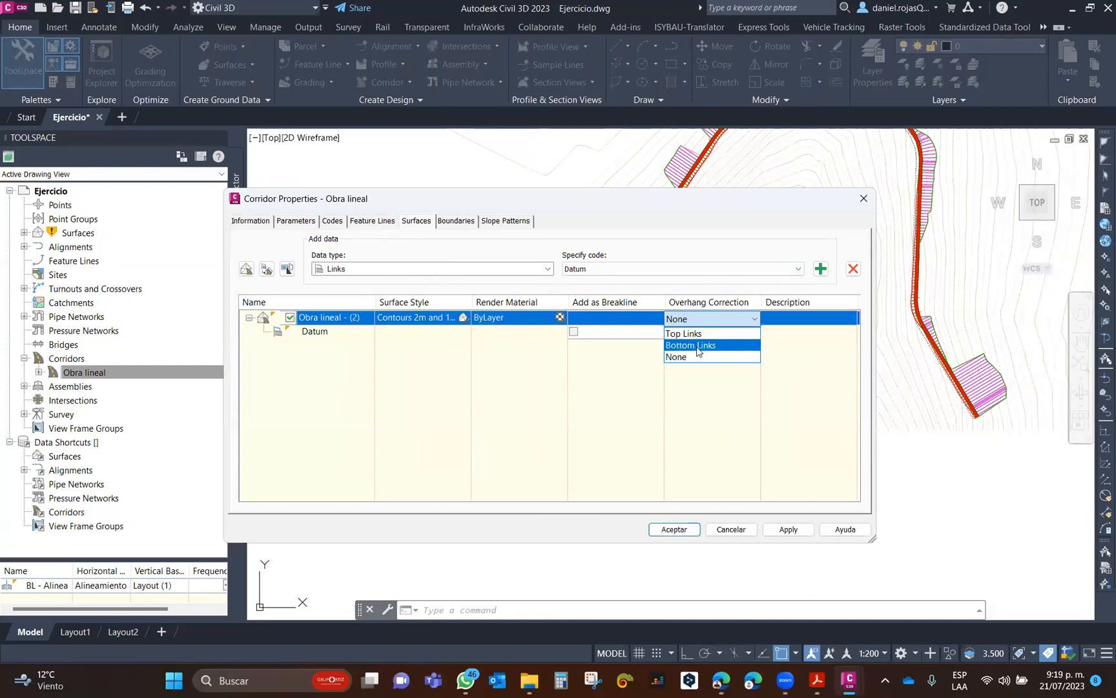
left_click(702, 346)
left_click(573, 331)
Add a Corridor Shrinkwrap outside boundary to the new surface, accept the corridor properties, and rebuild the corridor.
left_click(452, 220)
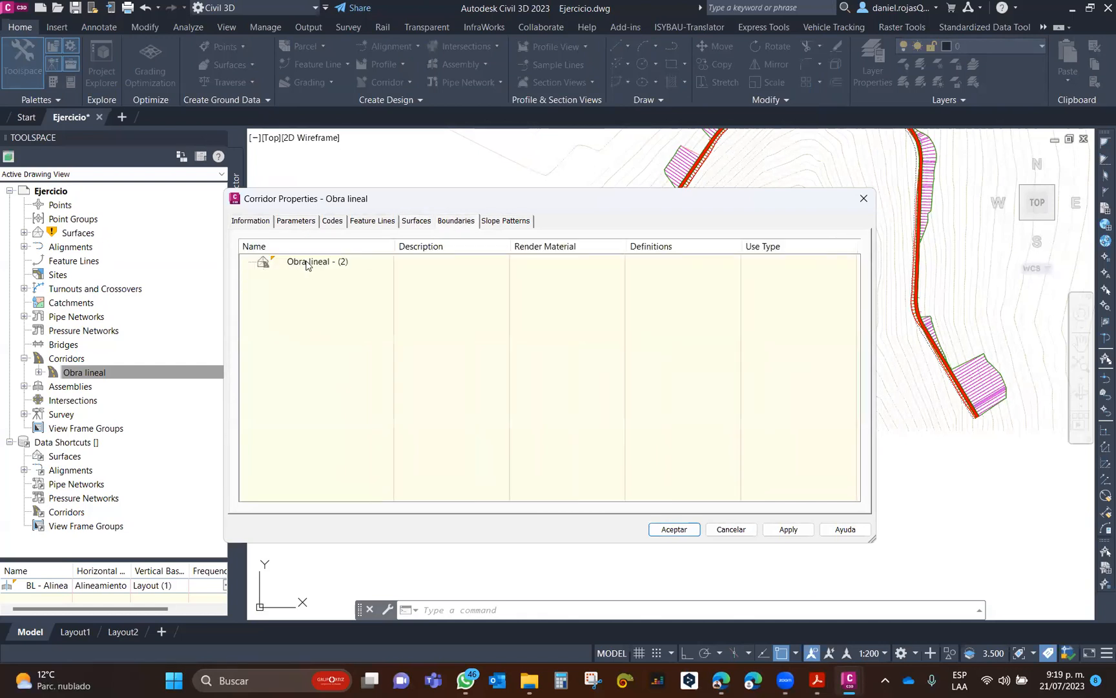
right_click(307, 261)
left_click(346, 270)
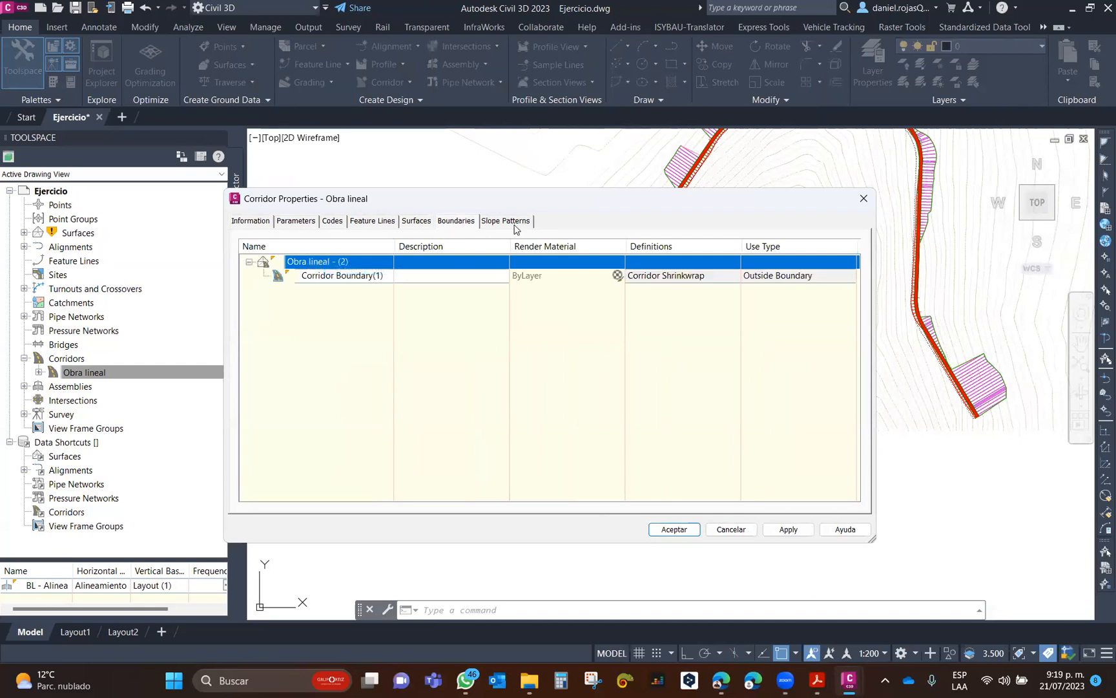
left_click(673, 530)
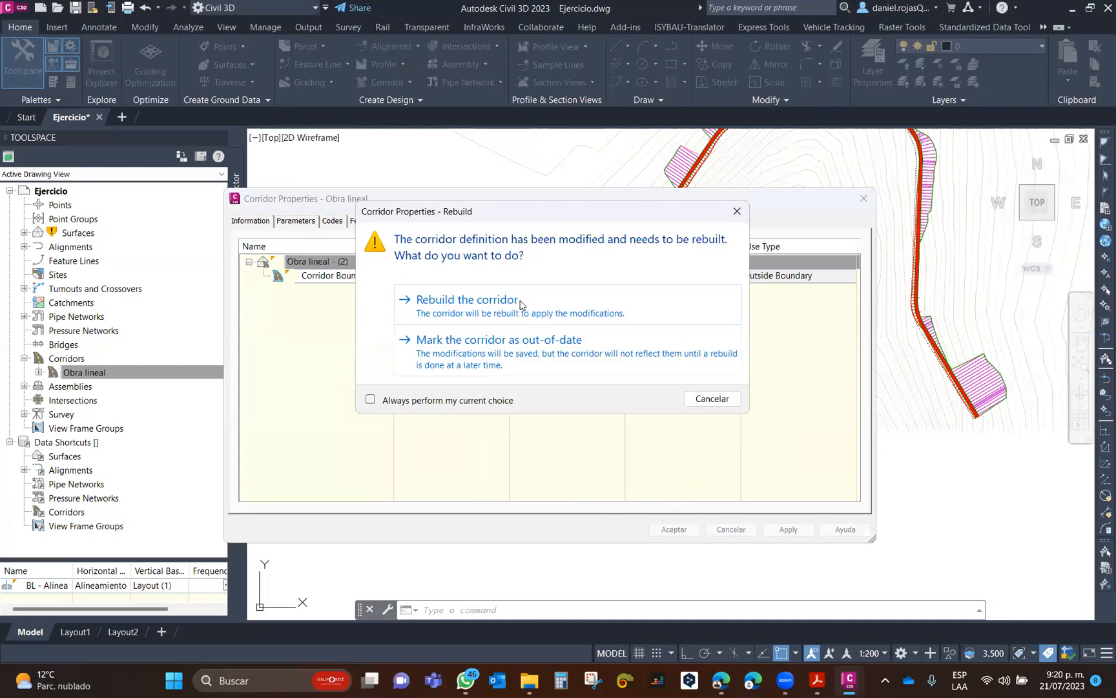
left_click(467, 300)
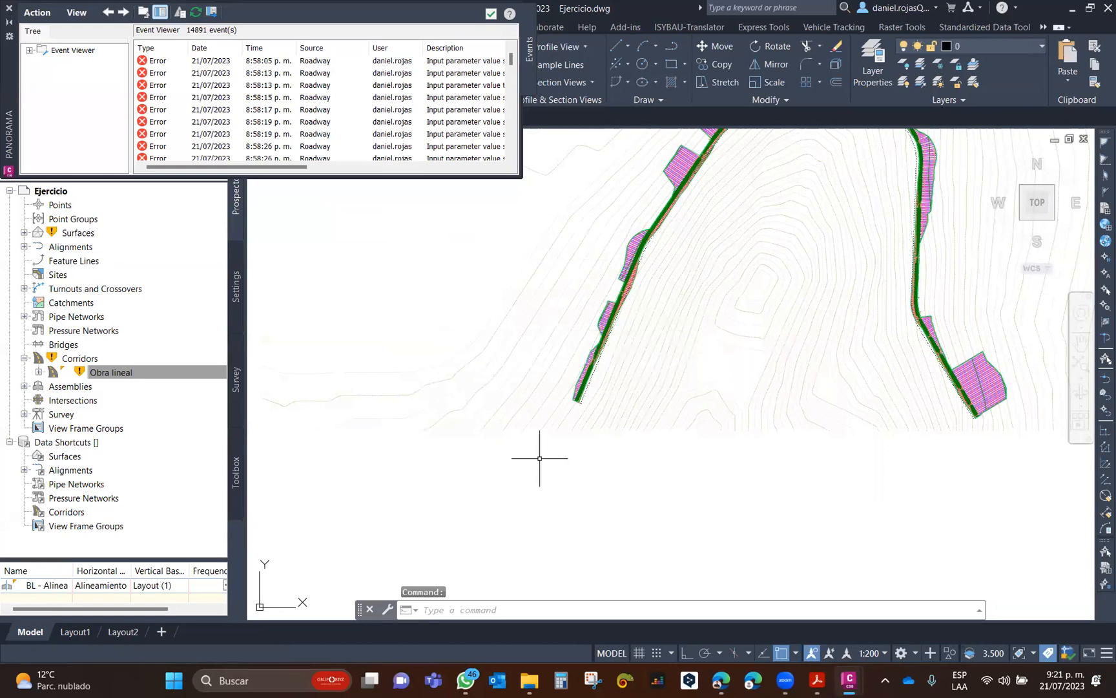
scroll(648, 312, "down", 3)
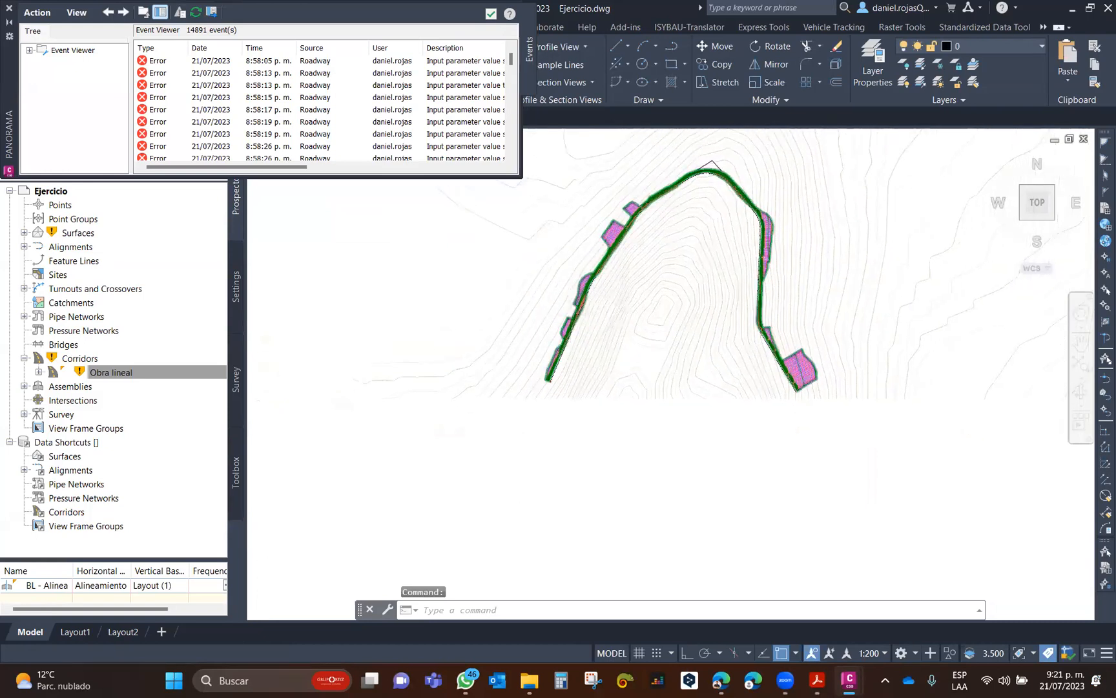
scroll(623, 303, "up", 3)
scroll(544, 331, "down", 3)
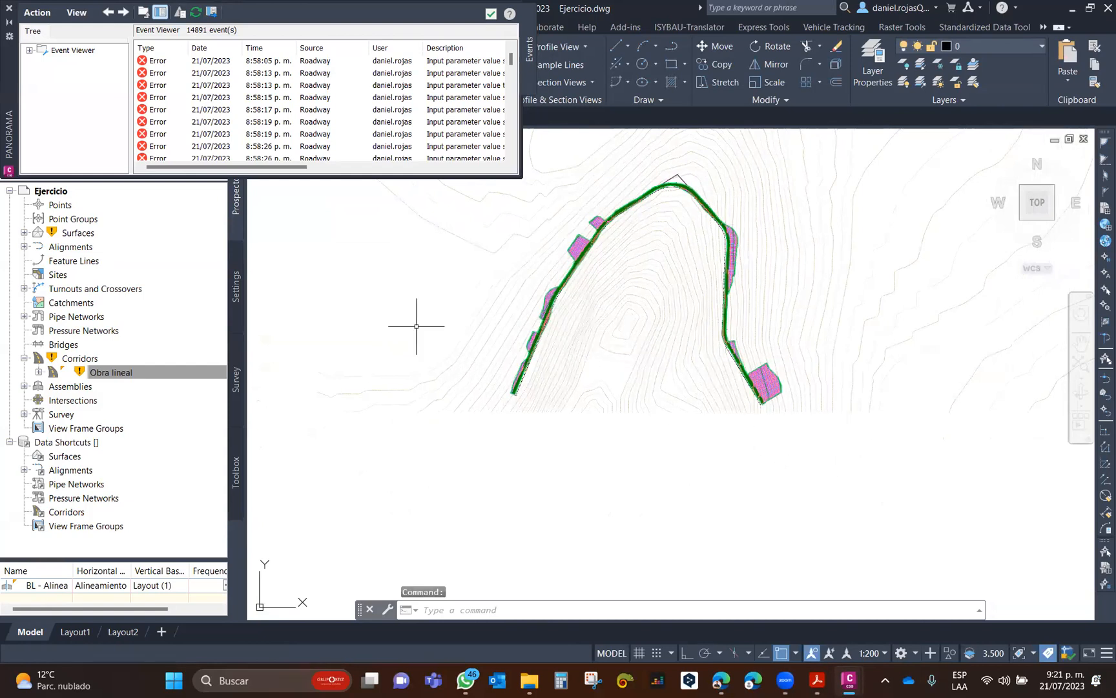
Inspect the rebuilt Obra lineal corridor and its beam width lines in plan around station 0+340.
left_click(10, 13)
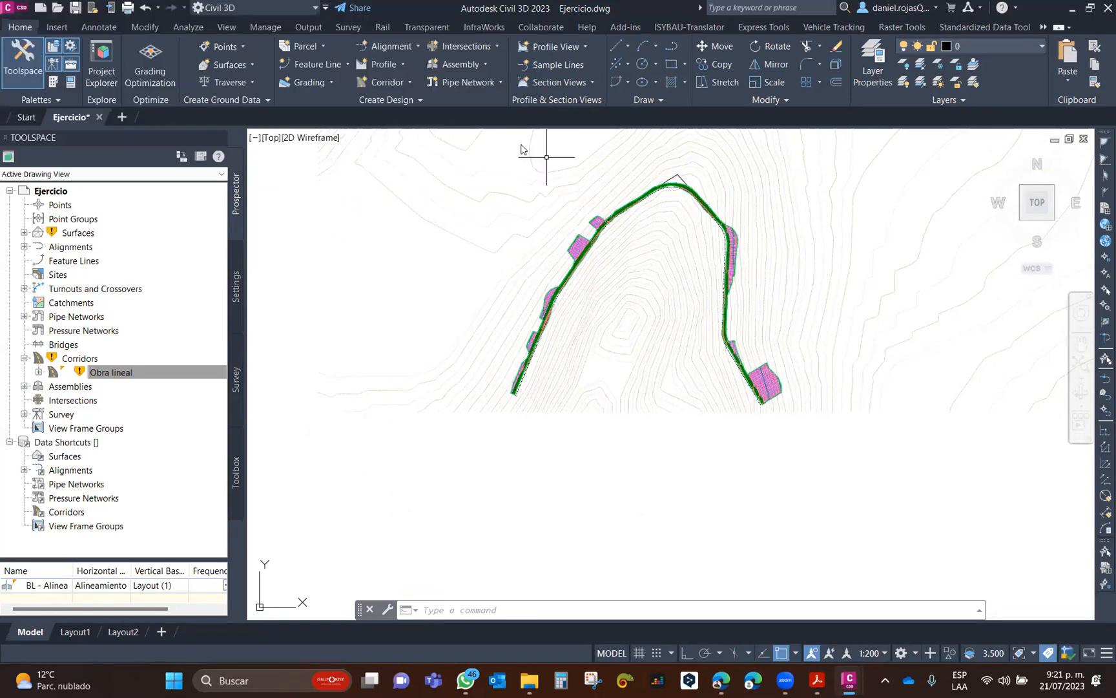
scroll(569, 288, "up", 5)
scroll(568, 289, "up", 5)
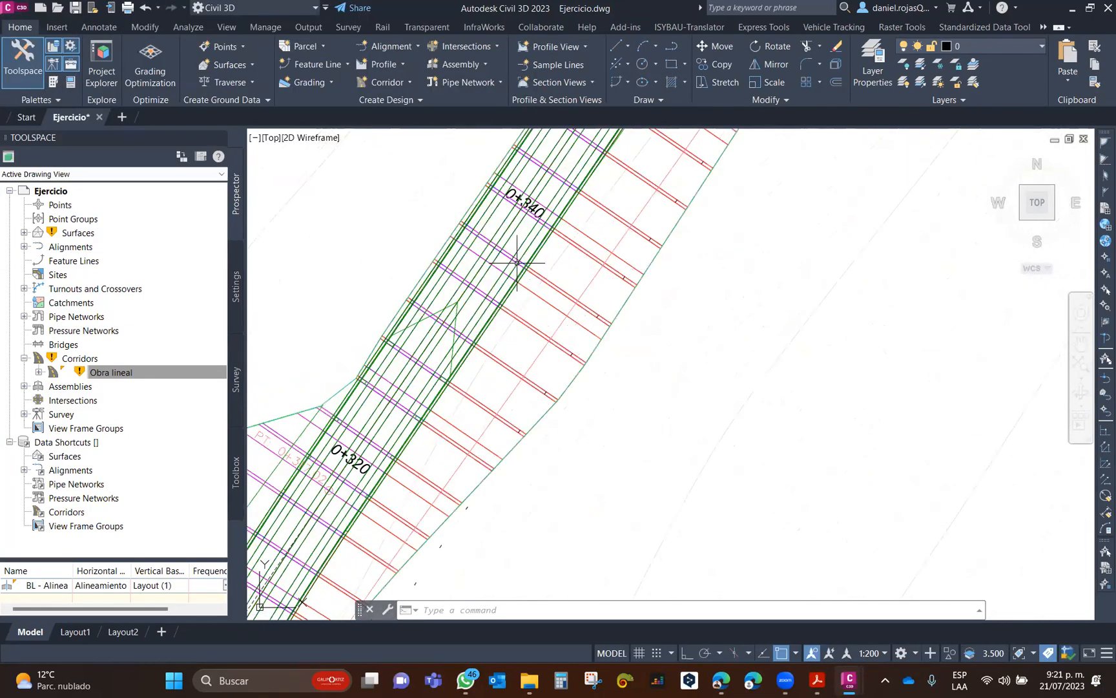
scroll(581, 230, "up", 5)
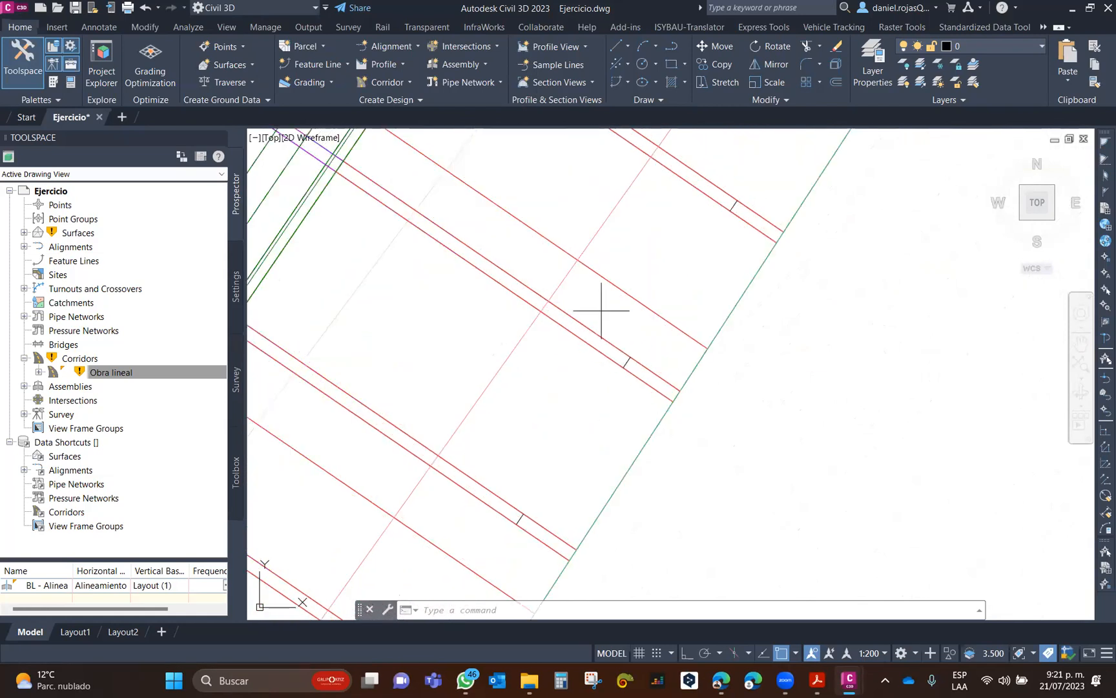
left_click(601, 310)
left_click(652, 378)
key("Escape")
scroll(640, 361, "down", 3)
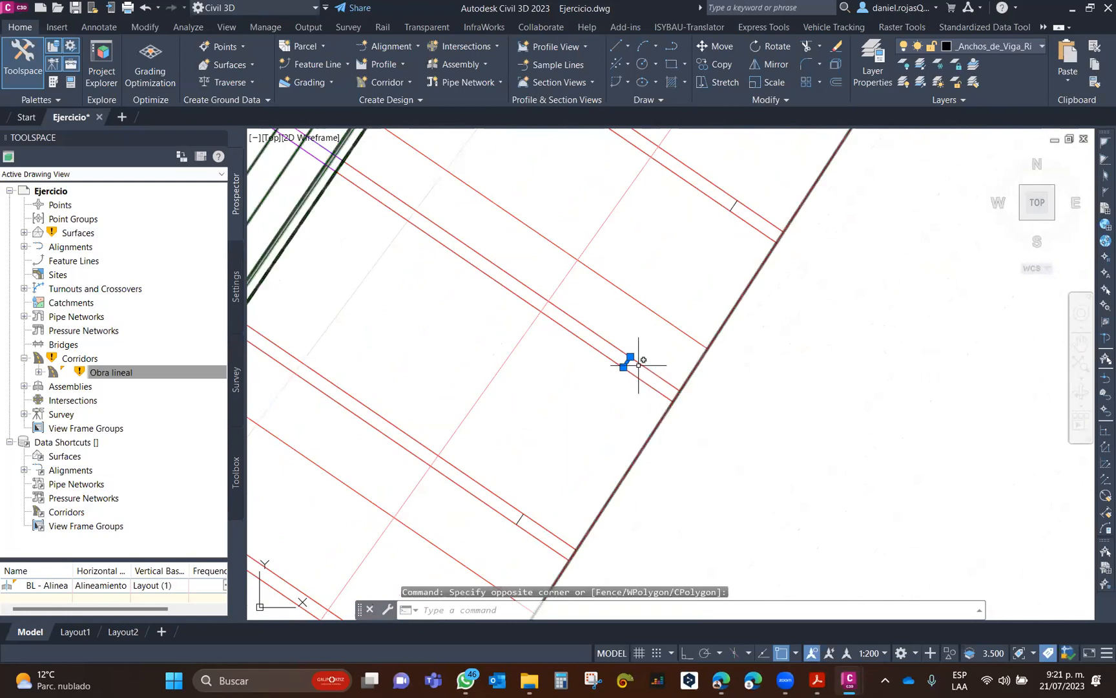
mouse_move(640, 361)
middle_mouse_down()
mouse_move(625, 348)
mouse_move(683, 401)
middle_mouse_up()
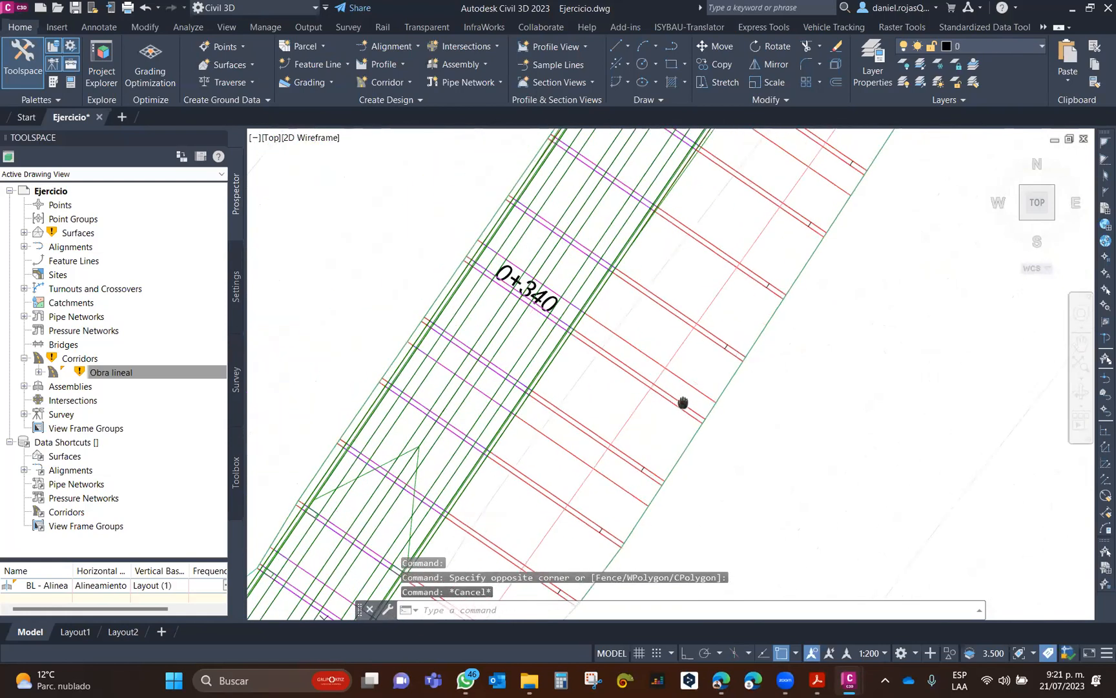
middle_click_drag(664, 248, 481, 436)
scroll(590, 287, "down", 5)
middle_click_drag(649, 220, 498, 444)
middle_click_drag(697, 224, 543, 414)
scroll(632, 259, "up", 2)
scroll(622, 218, "up", 3)
scroll(622, 218, "down", 10)
middle_click_drag(741, 308, 476, 355)
Create a sample line group on Alineamiento that samples Superficie Original, the Obra lineal corridor and its corridor surface.
left_click(543, 66)
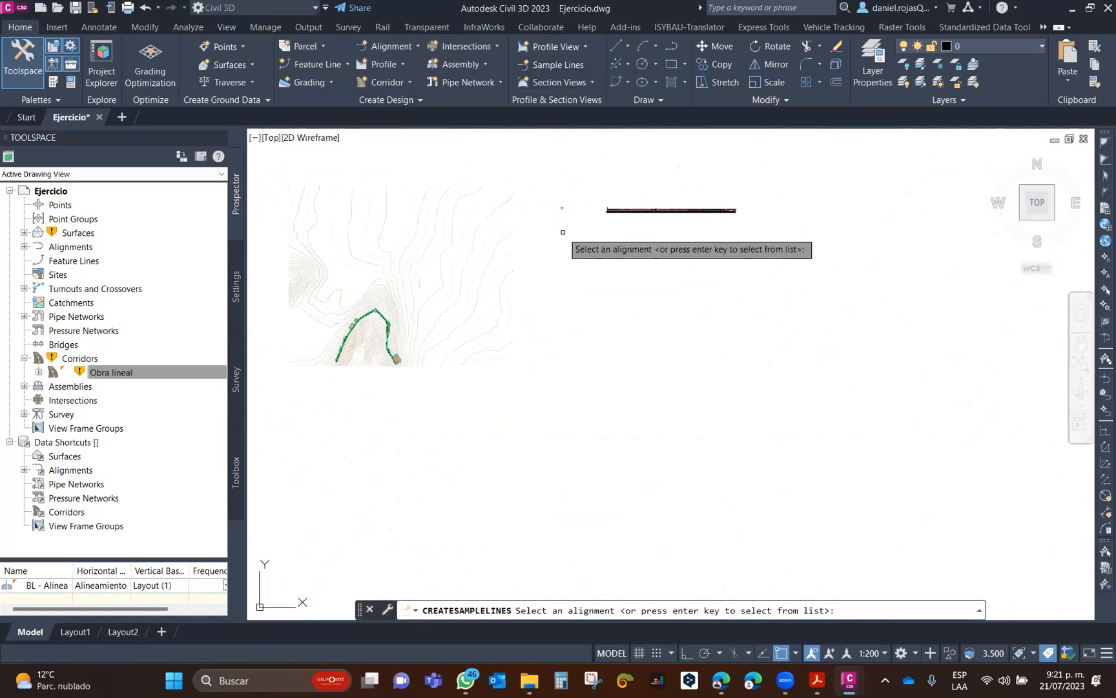
key("Return")
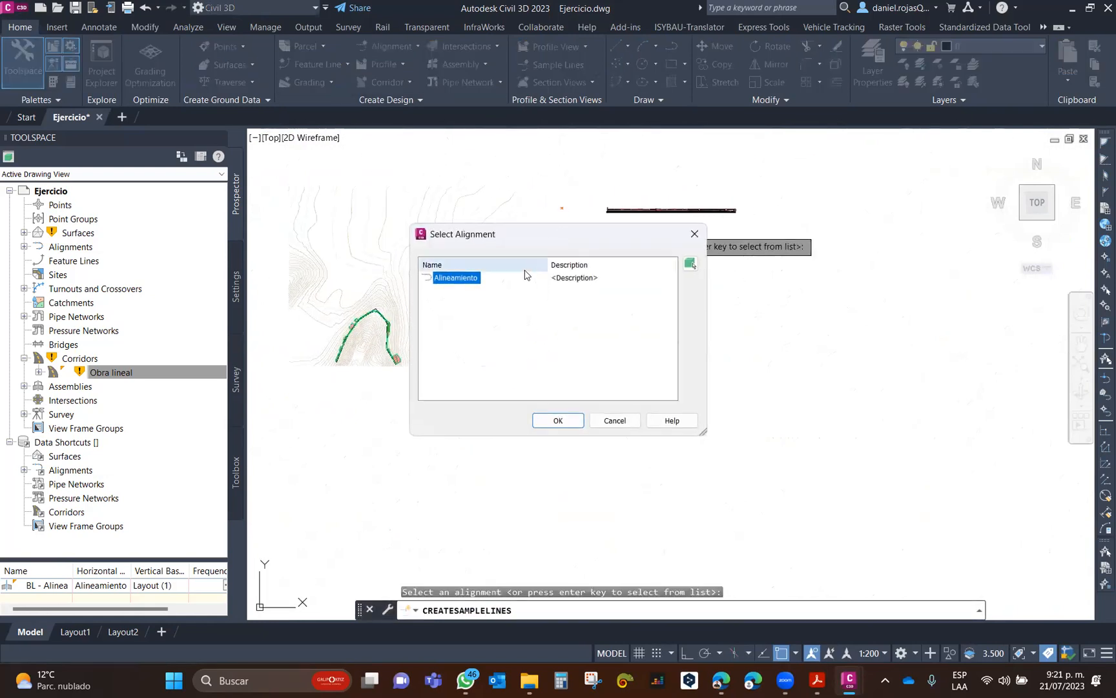
left_click(558, 421)
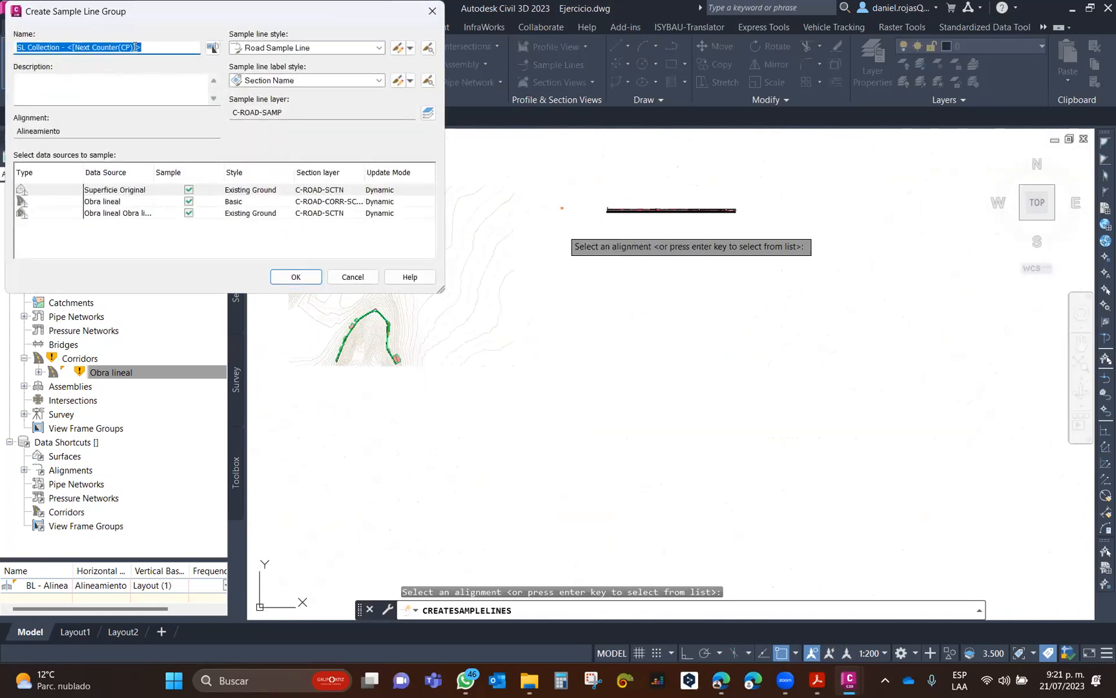
left_click_drag(139, 19, 202, 115)
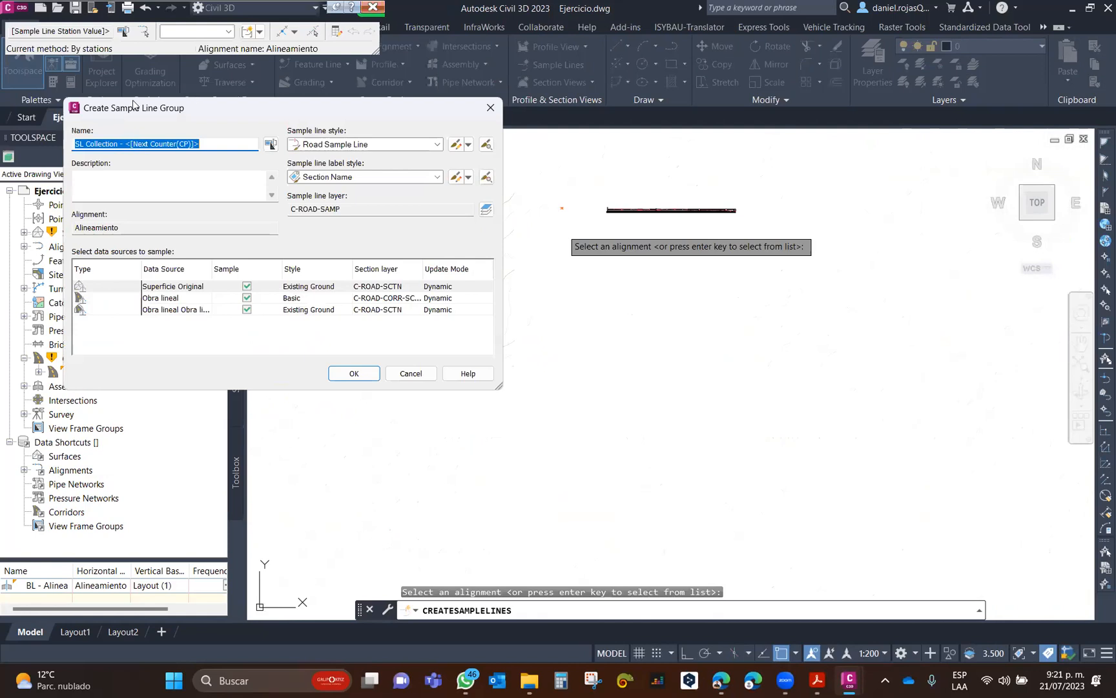
left_click(355, 375)
Generate the sample lines from corridor stations, end the command, and dismiss the event viewer.
left_click(294, 32)
left_click(339, 71)
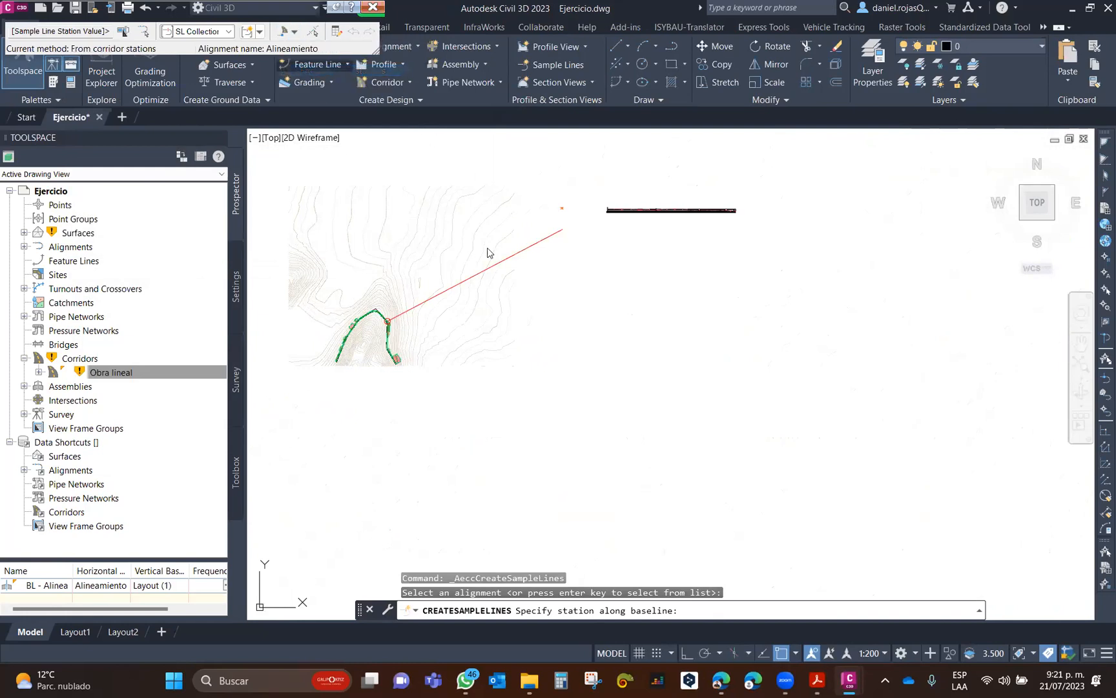
scroll(583, 344, "down", 3)
left_click(529, 428)
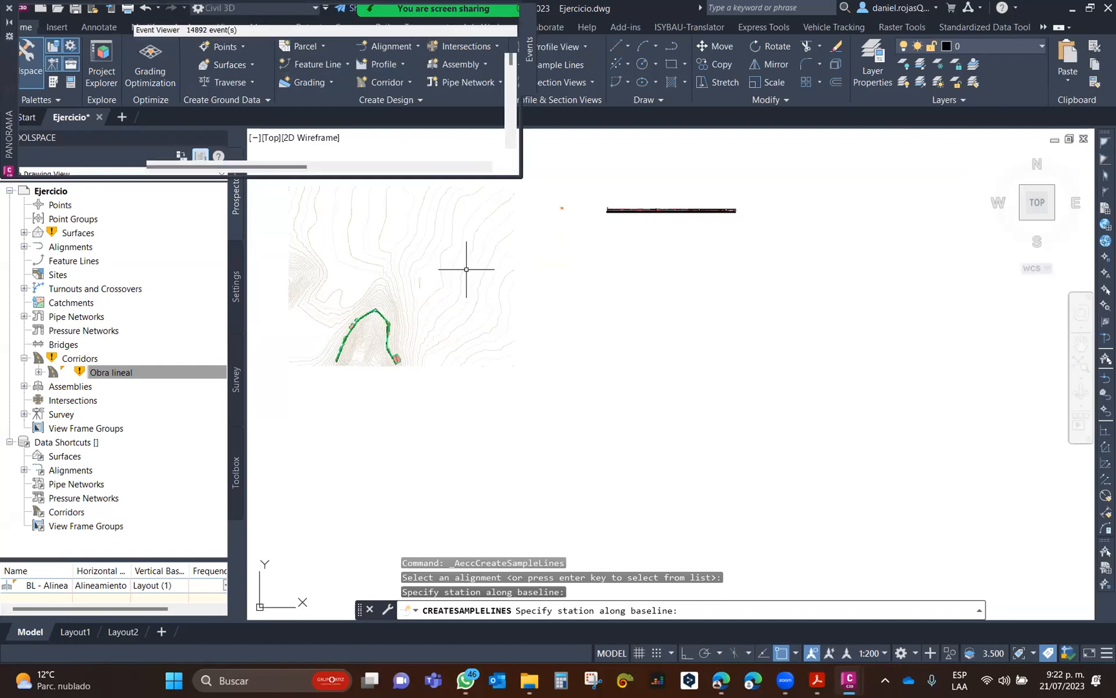
key("Escape")
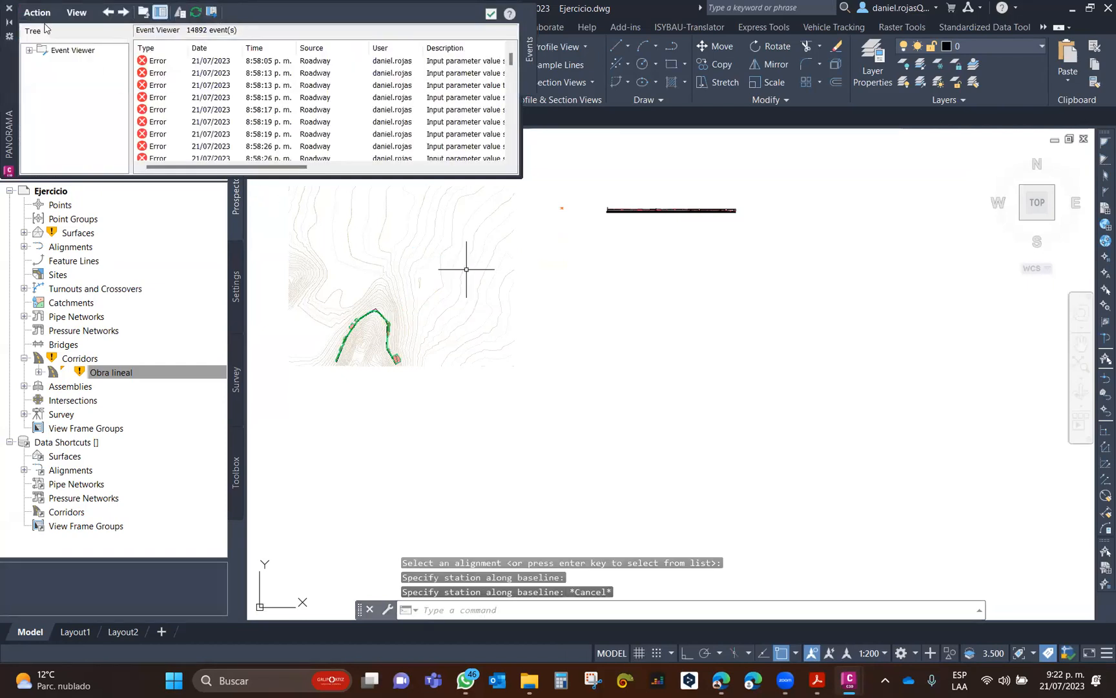
left_click(9, 8)
Start multiple section views for SL Collection - 1 with the Sección transversal style, production placement and an automatic offset range.
left_click(560, 82)
left_click(602, 104)
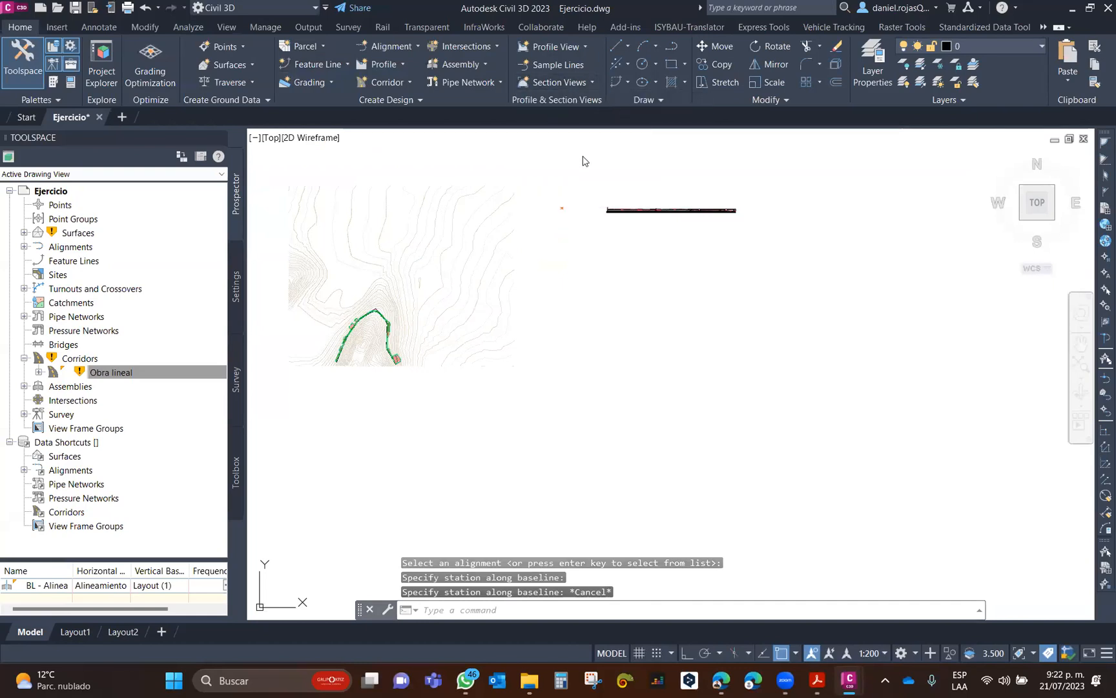
left_click(496, 489)
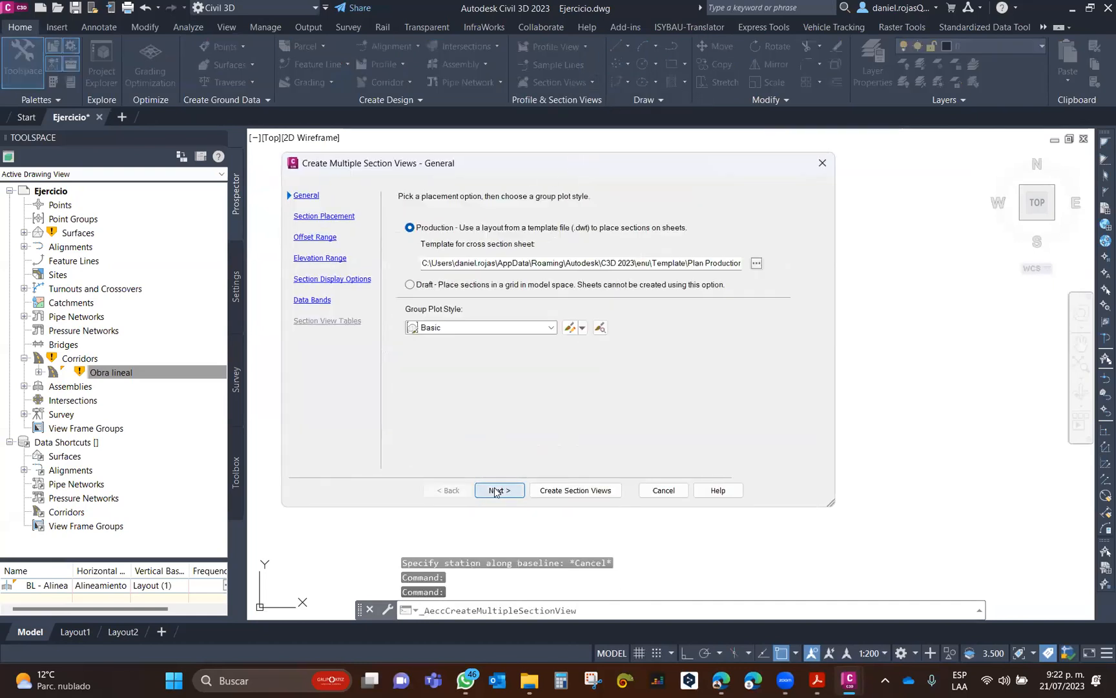
left_click(449, 489)
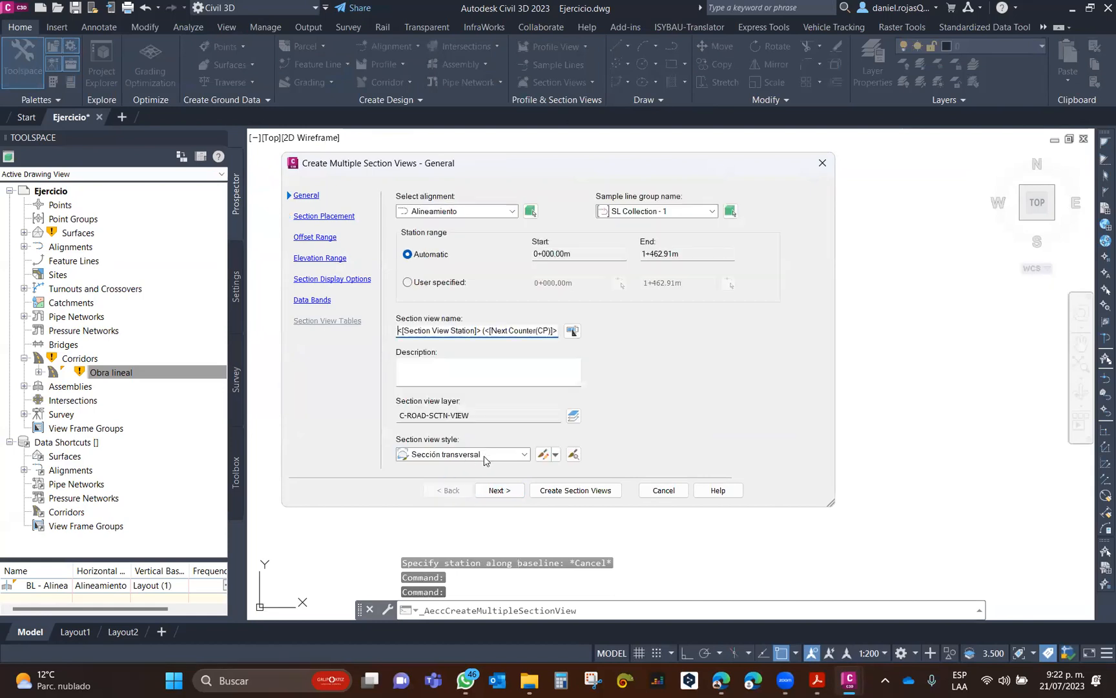
left_click(497, 491)
left_click(497, 492)
left_click(498, 490)
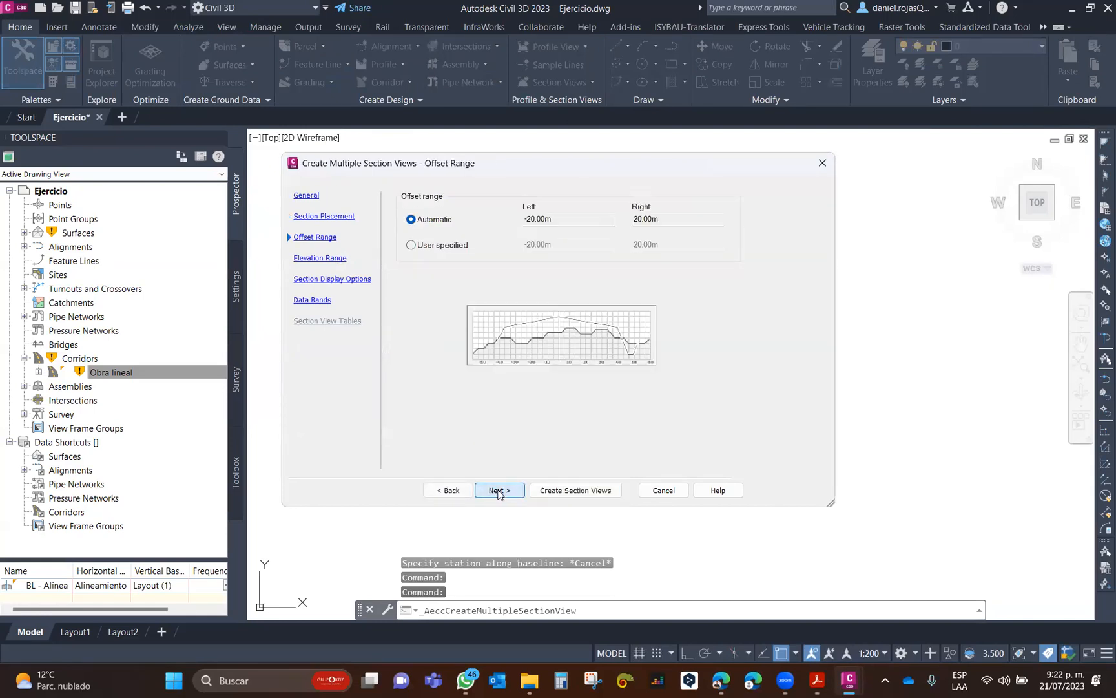
left_click(499, 491)
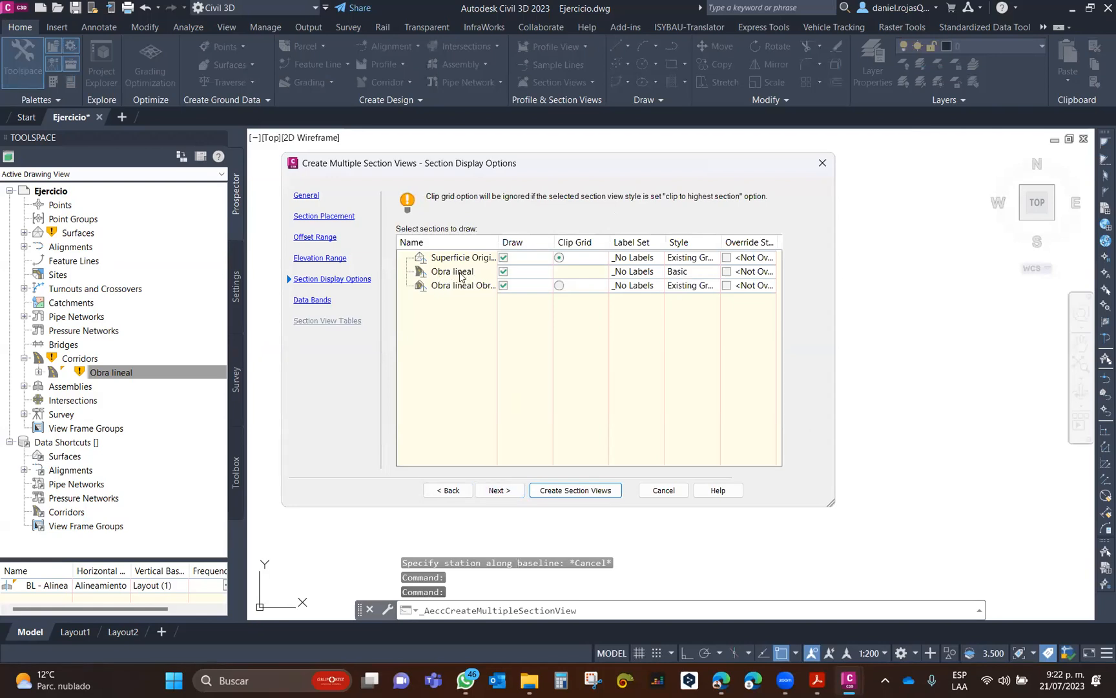
Set the Obra lineal corridor section's code set style to Secciones Transversales in the section display options.
left_click(688, 273)
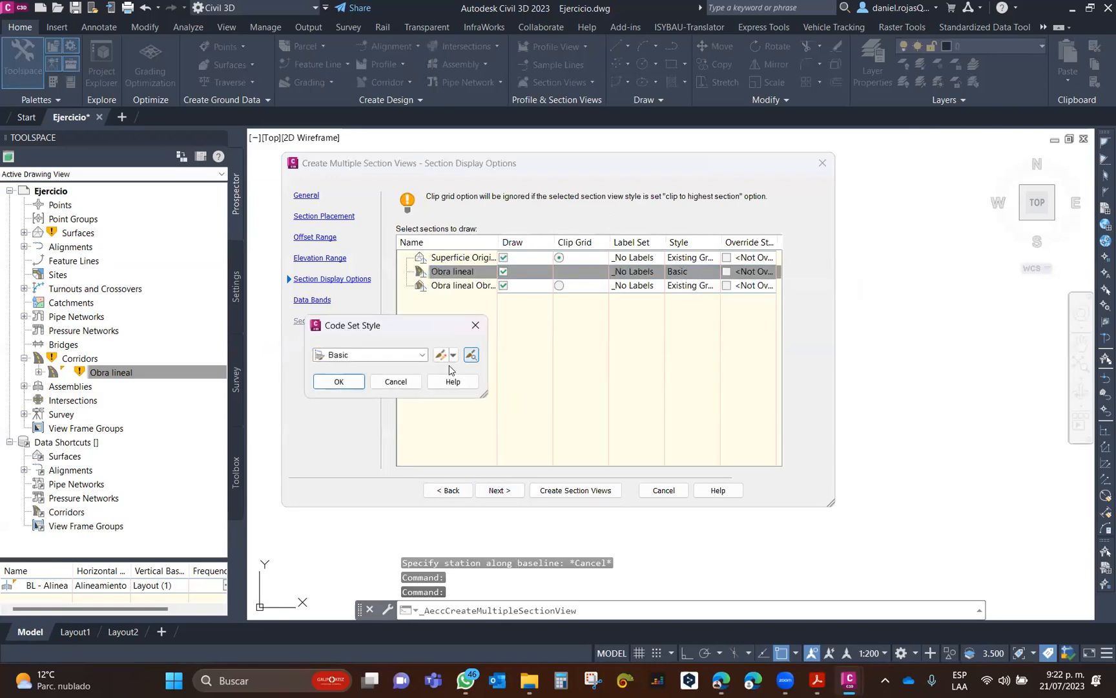
left_click(421, 354)
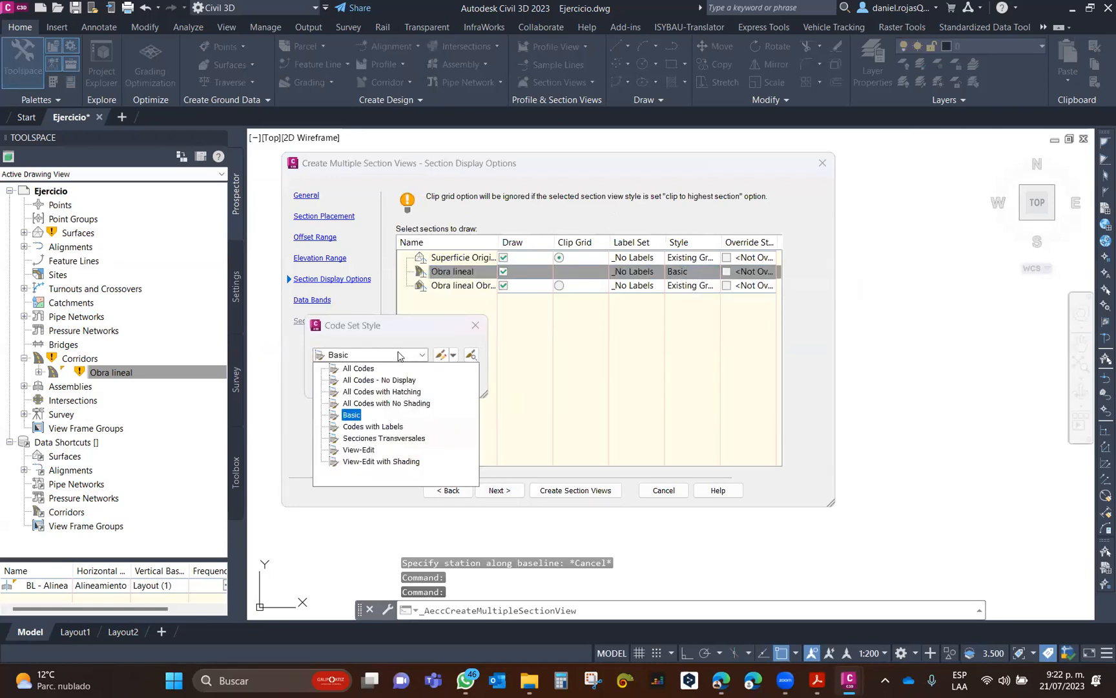
left_click(387, 439)
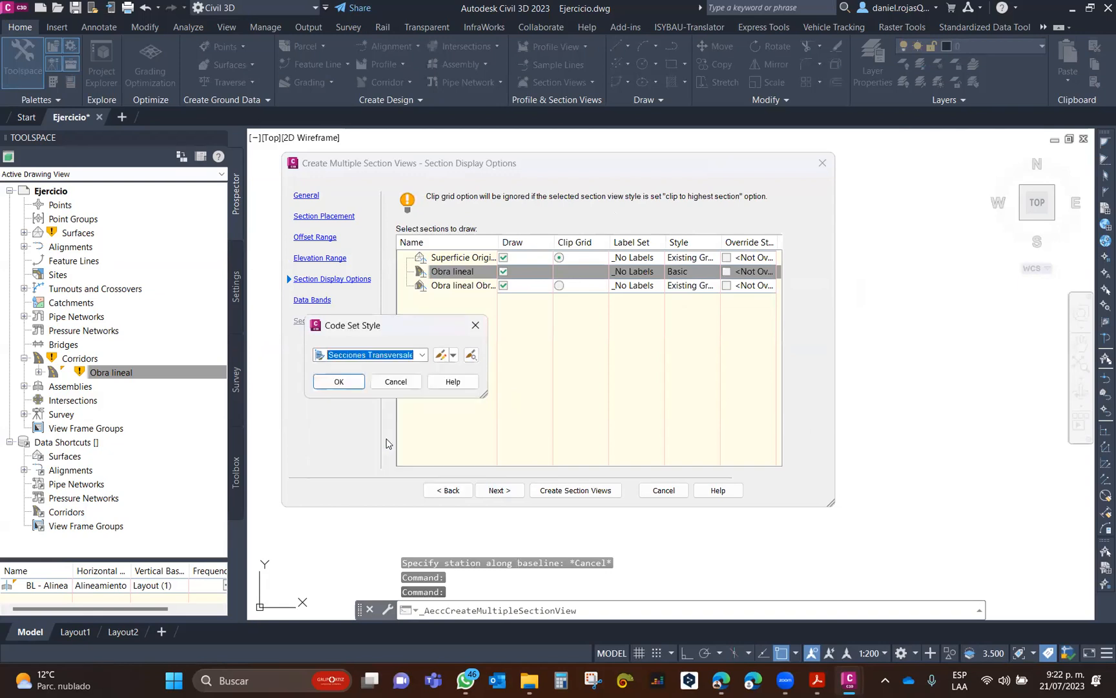
left_click(348, 384)
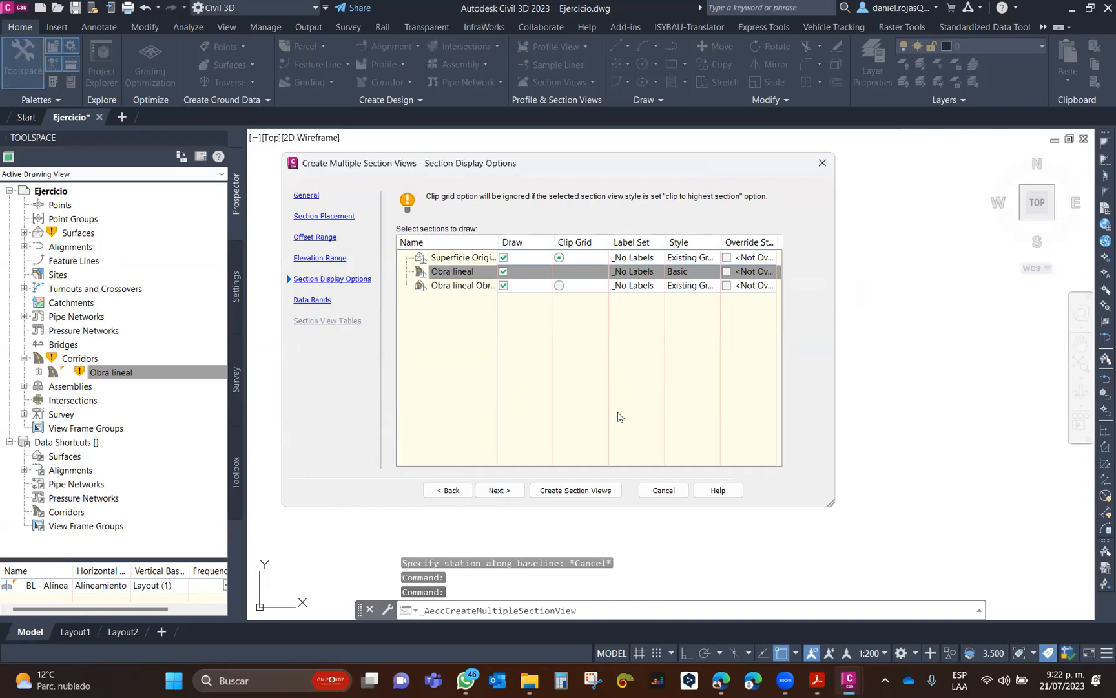
Keep the Offsets Only band set and create the section views, placing their origin just below the profile view.
left_click(519, 492)
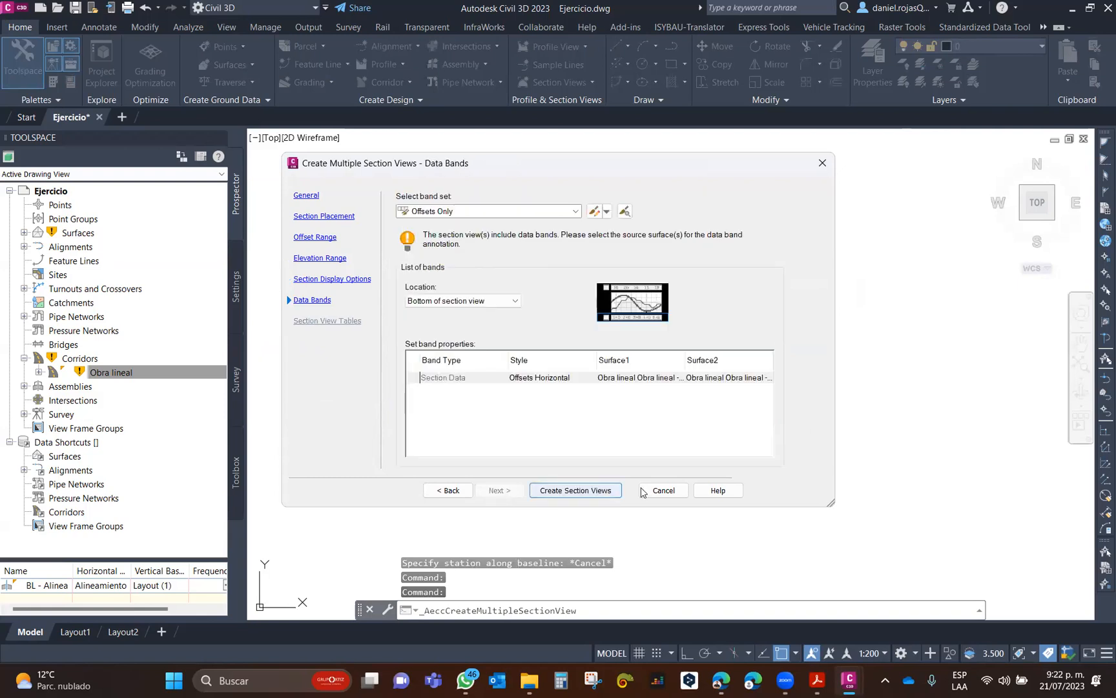
left_click(592, 491)
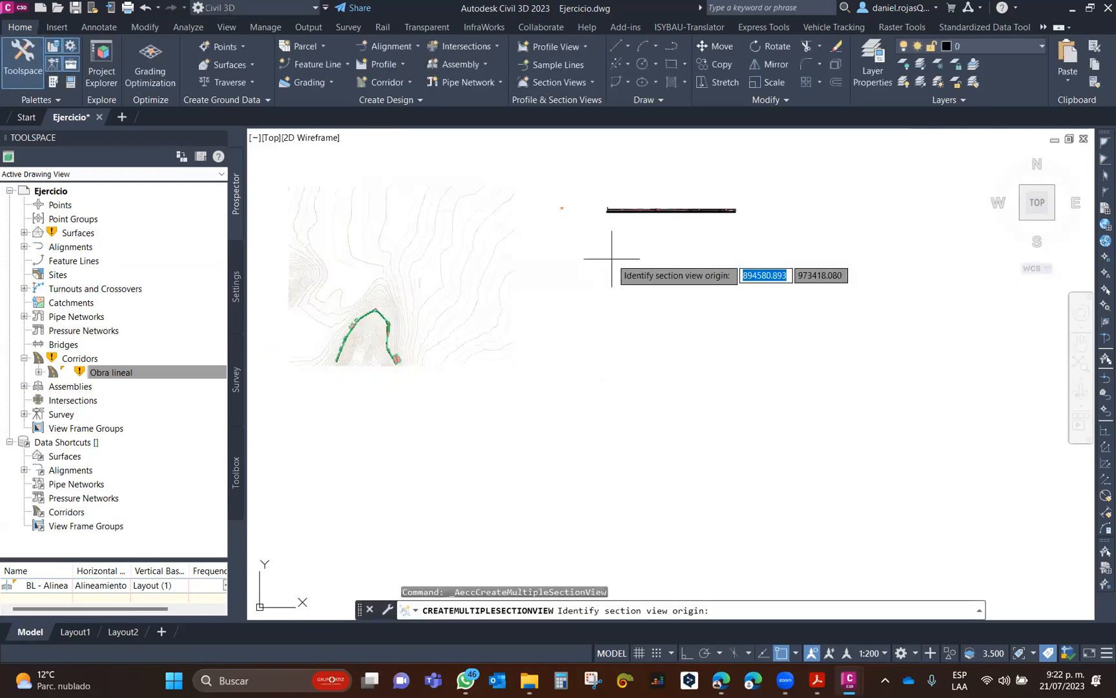
left_click(611, 255)
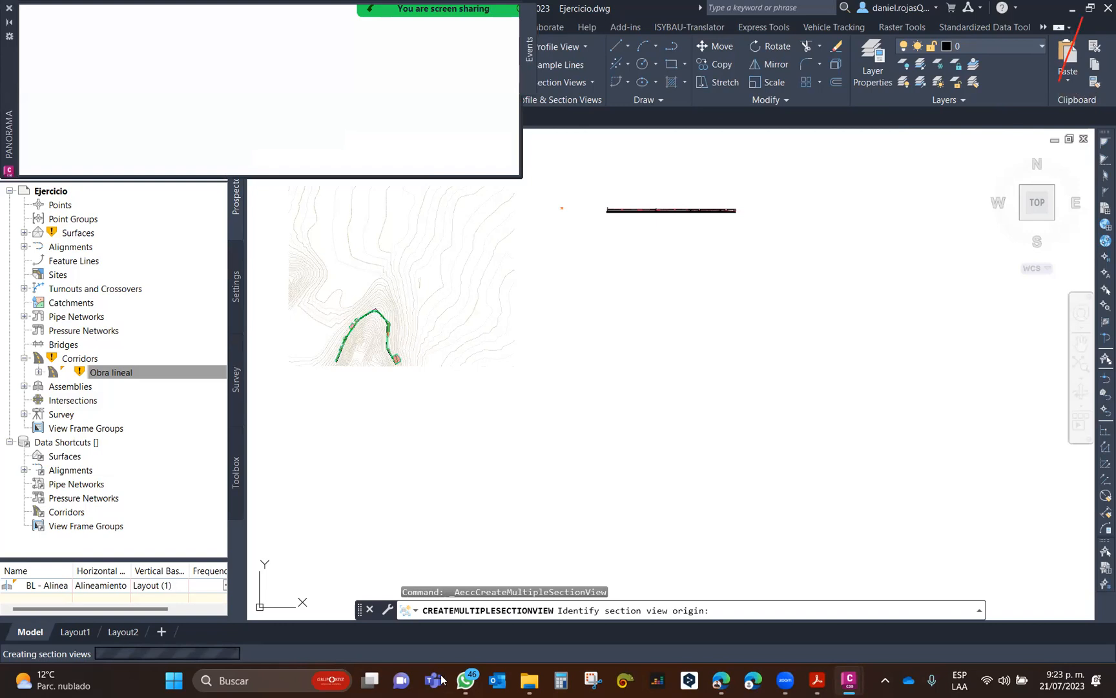
Switch to File Explorer to check the Ejercicio folder's files, and return to Civil 3D.
mouse_move(529, 680)
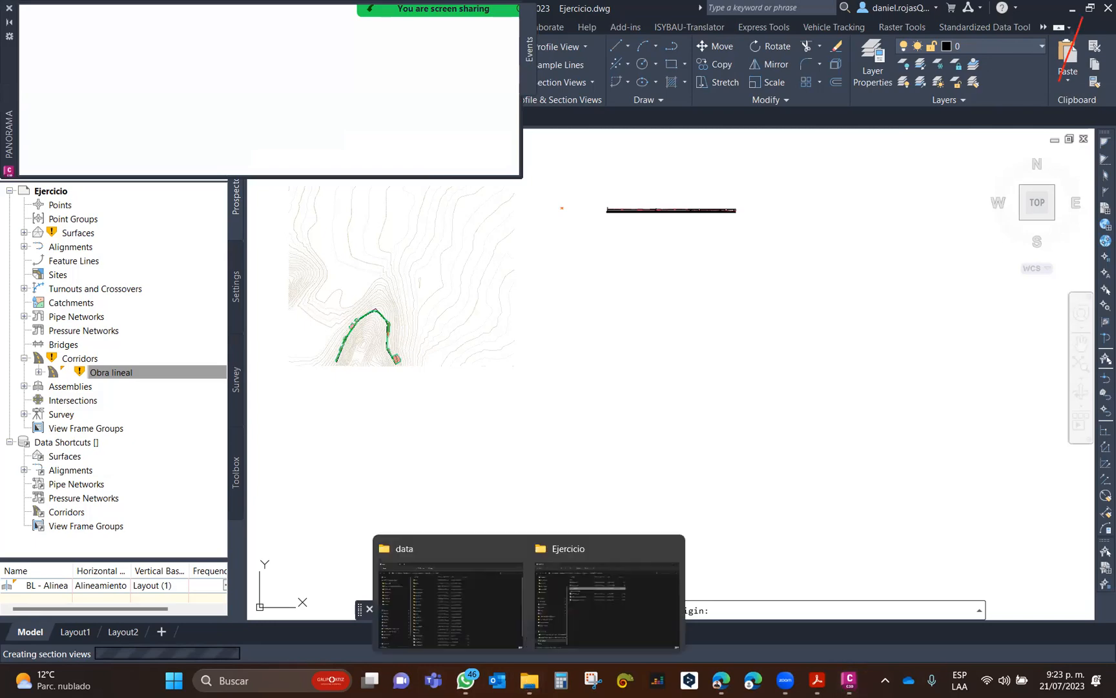
left_click(581, 592)
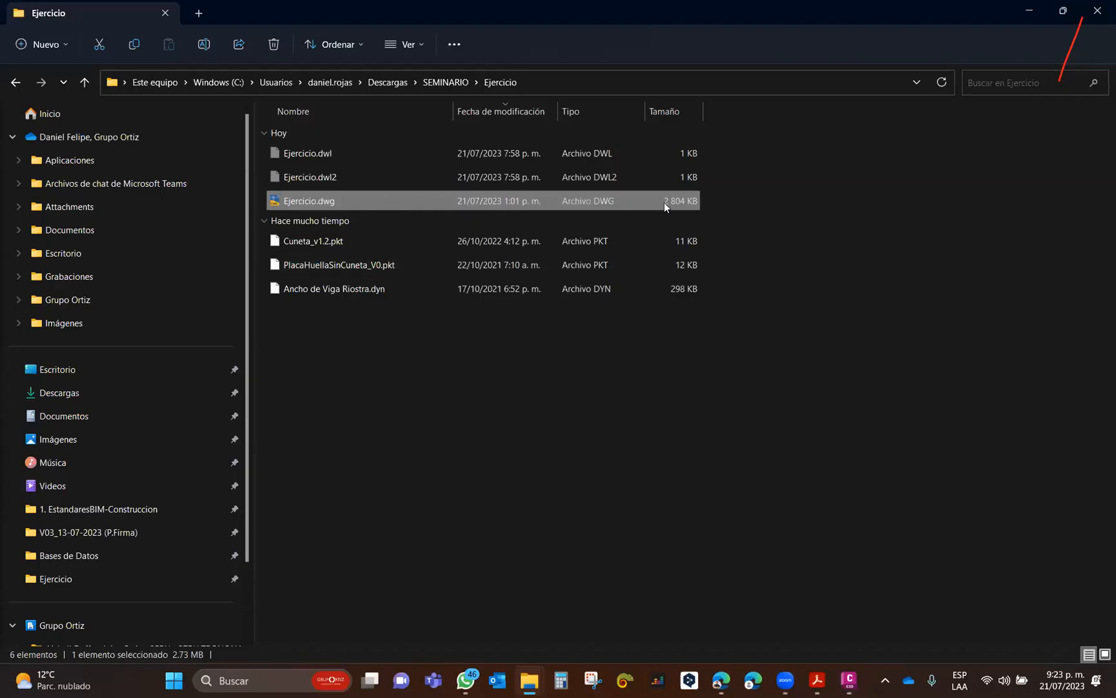
left_click(1031, 12)
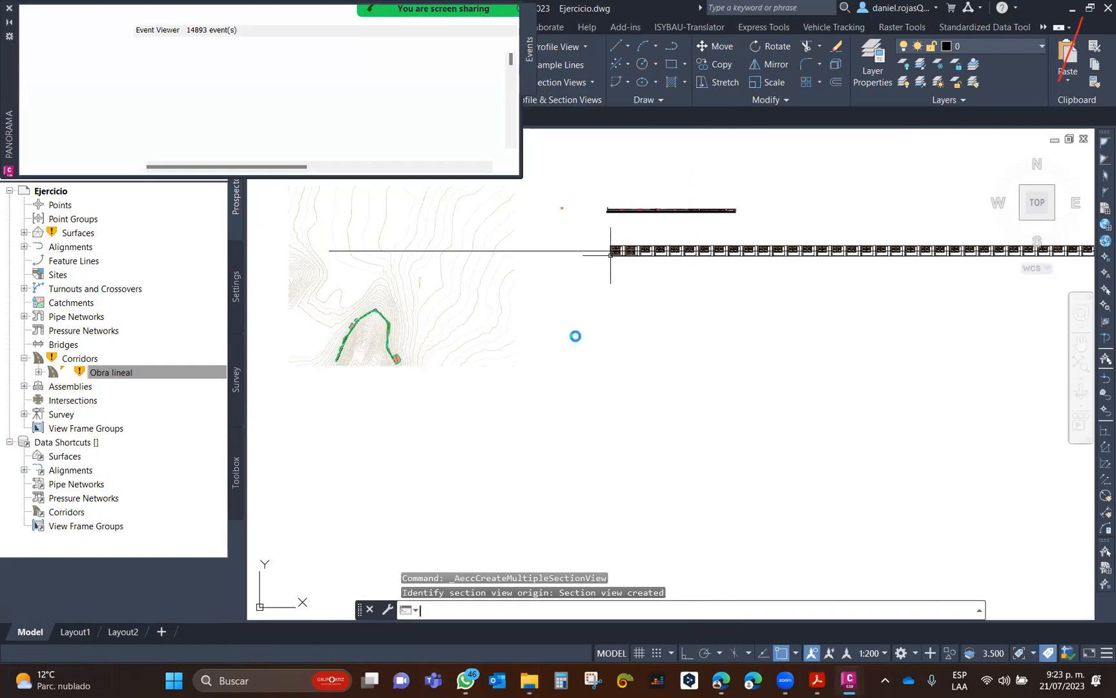
Examine the new cross sections up close, checking the road structure, slopes and daylight labels.
left_click(611, 254)
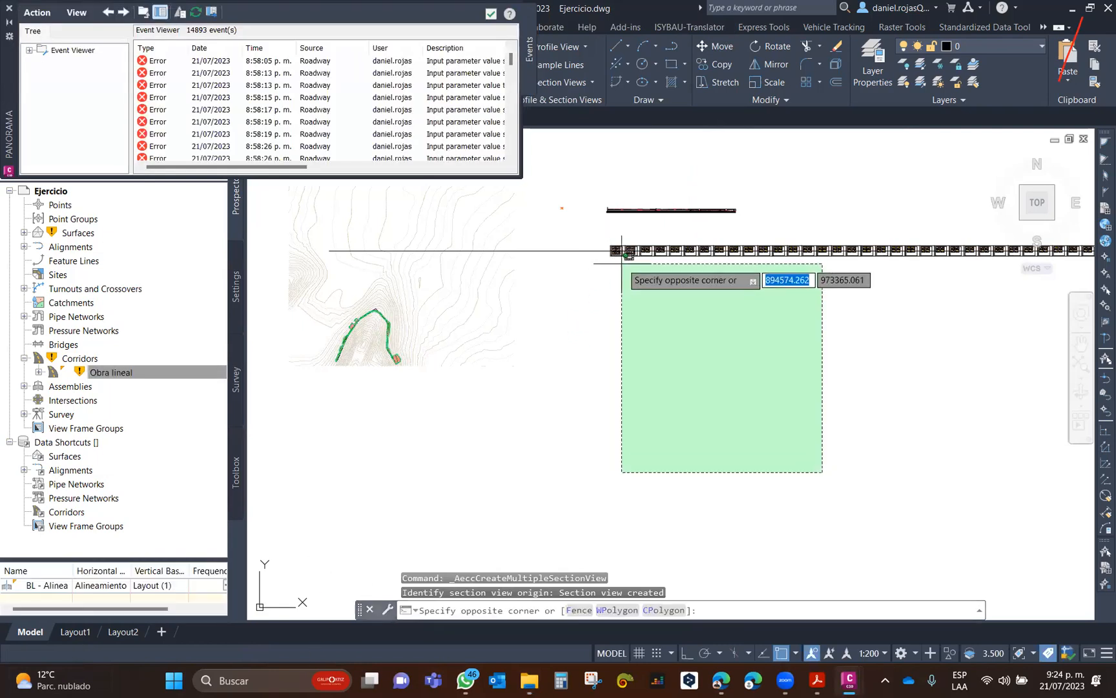
key("Escape")
scroll(610, 254, "up", 5)
scroll(582, 255, "up", 5)
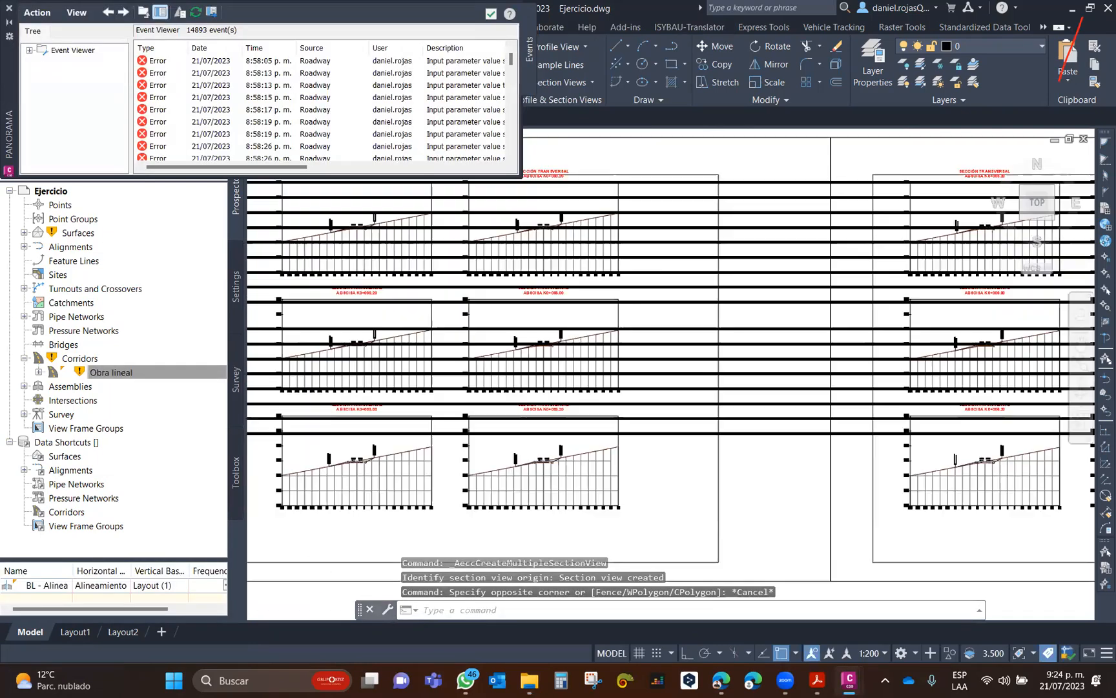
scroll(573, 319, "up", 3)
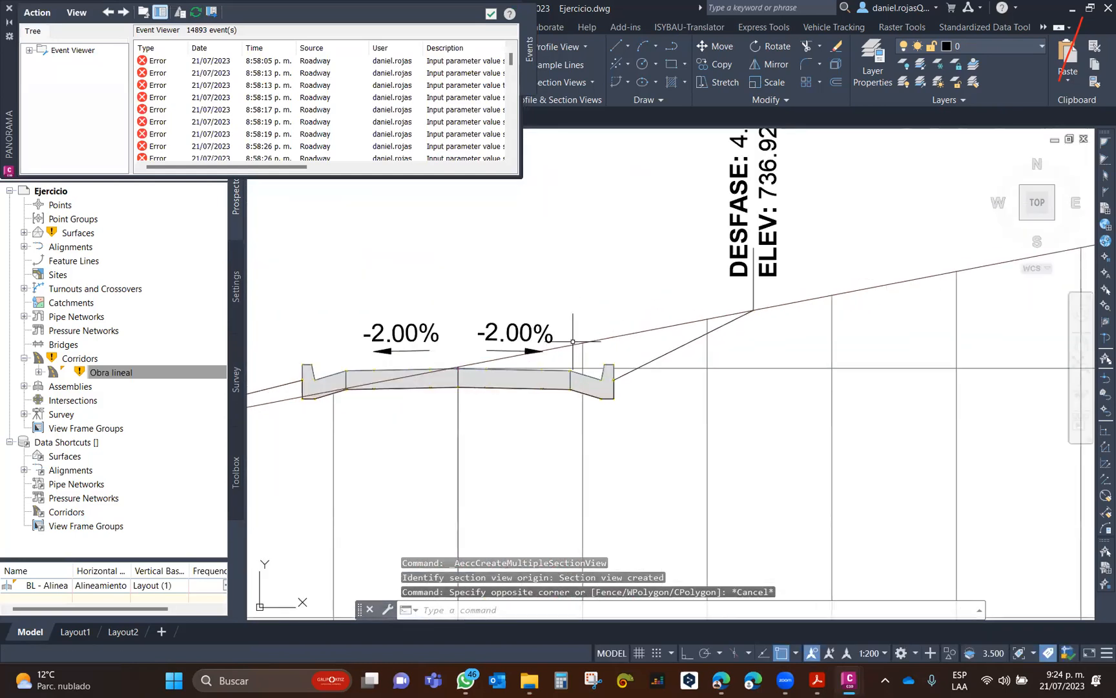
middle_click_drag(619, 390, 724, 381)
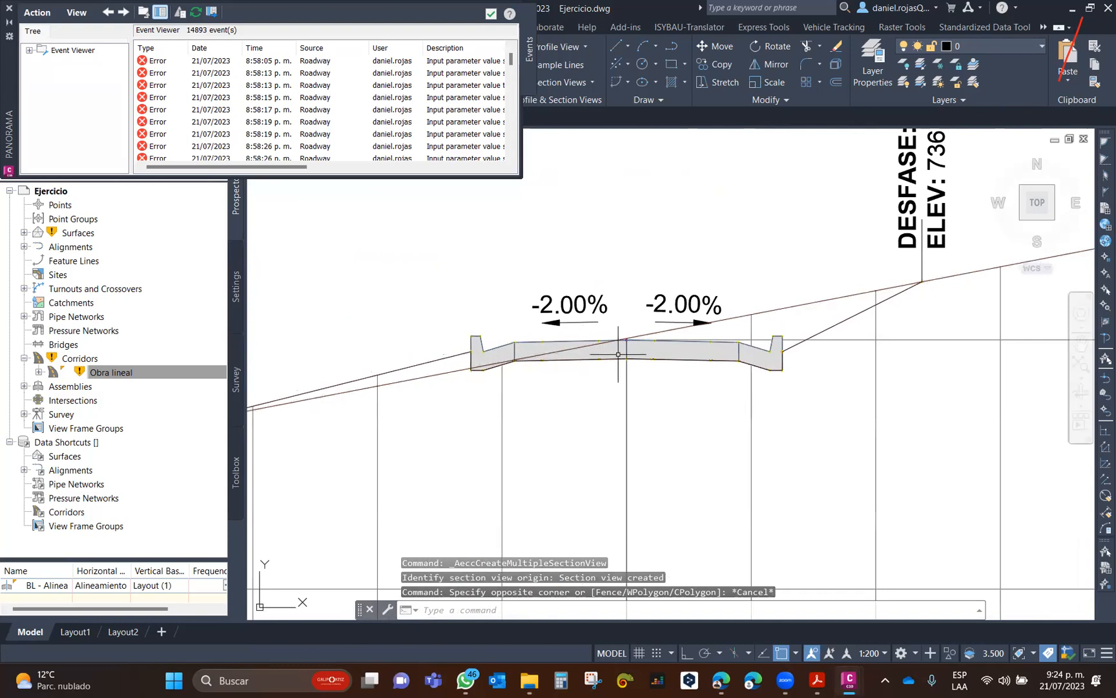
scroll(655, 319, "down", 3)
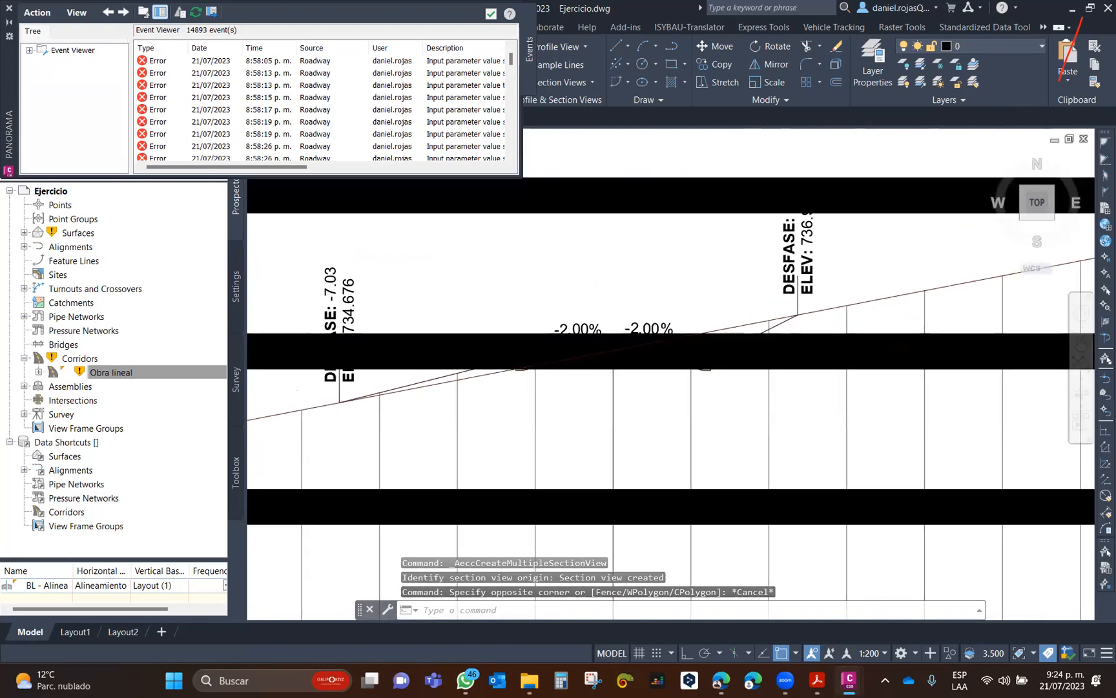
scroll(642, 327, "up", 1)
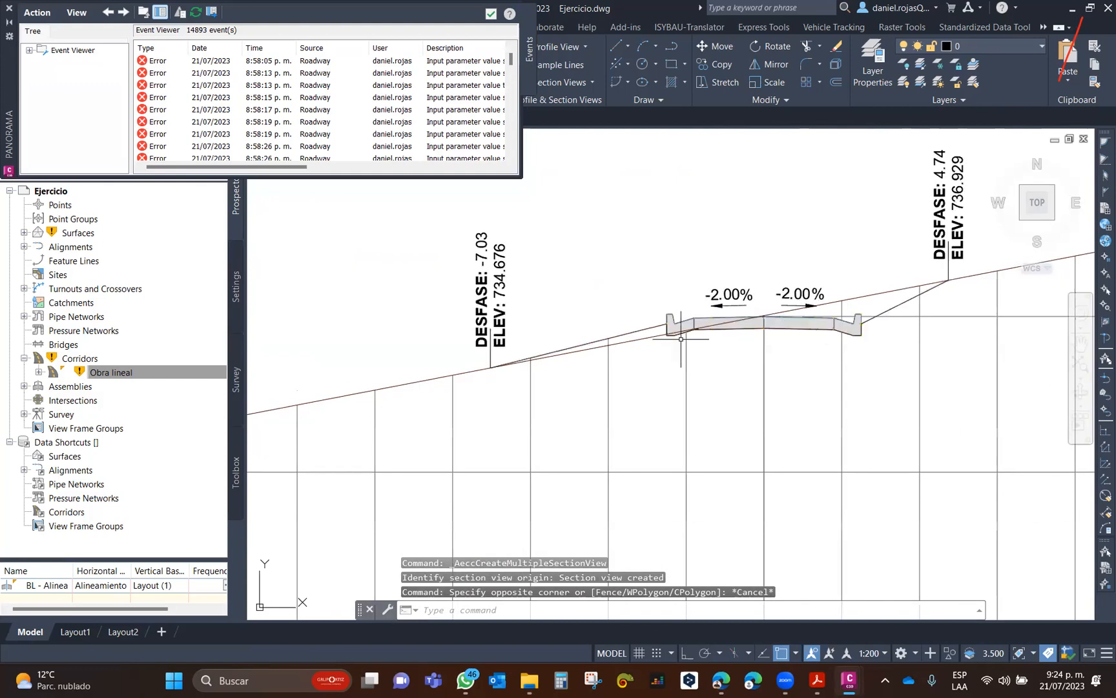
middle_click_drag(780, 340, 632, 361)
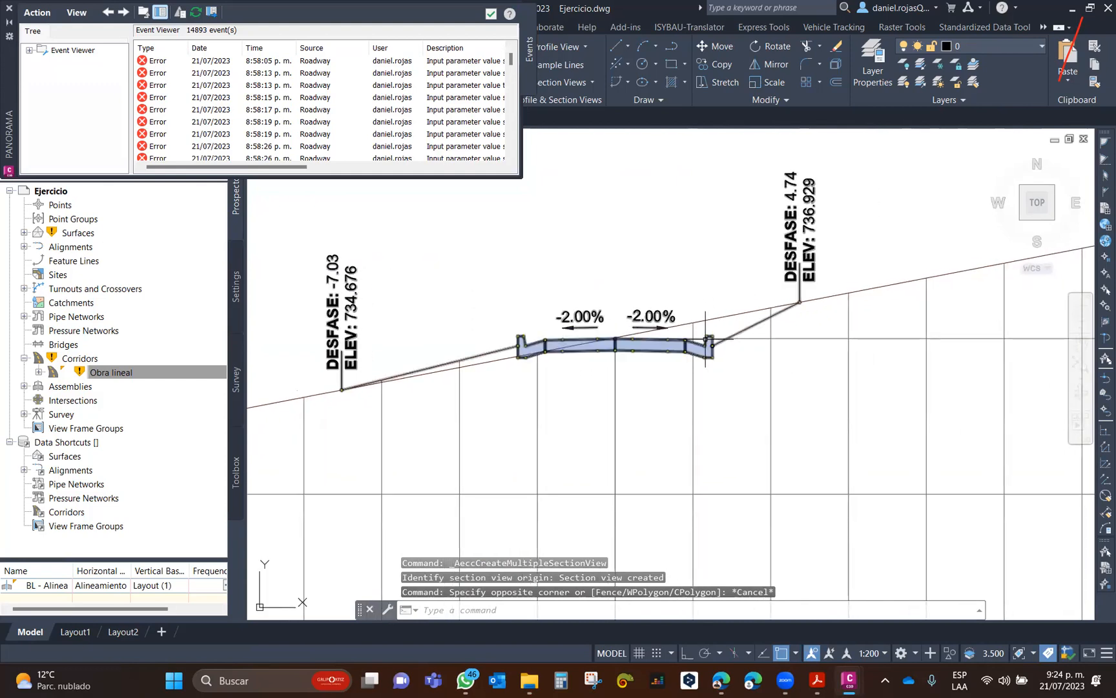
scroll(669, 346, "down", 6)
scroll(617, 515, "up", 8)
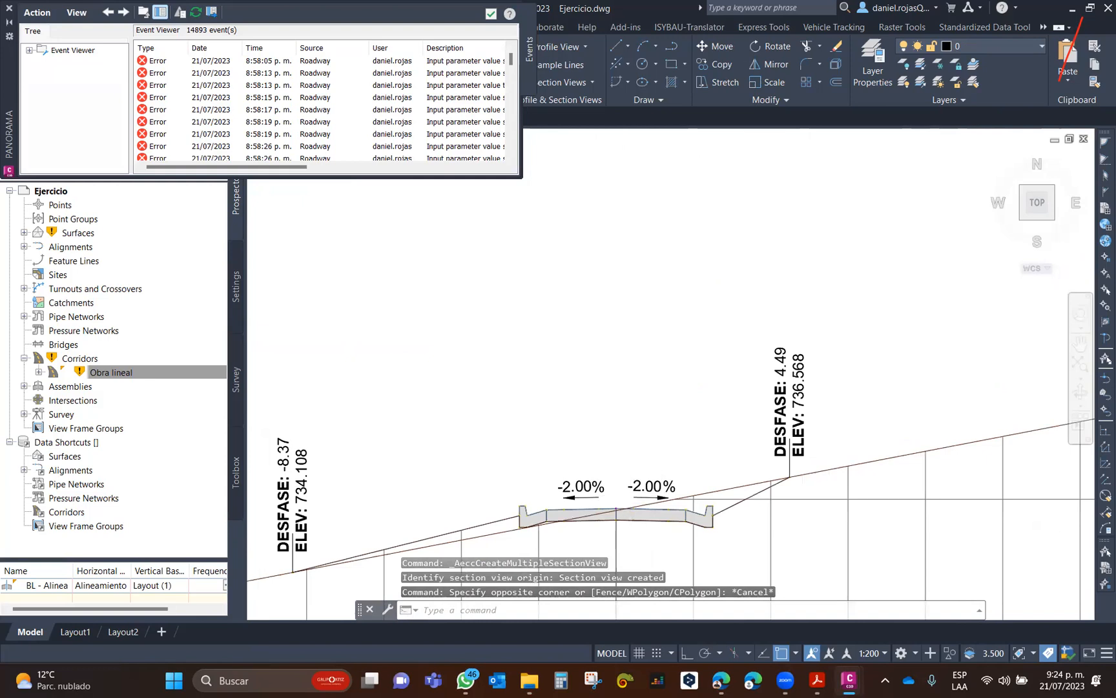
Compare further cross sections around K0+012.00, examining the slab, base and ditch shapes up close.
scroll(617, 515, "down", 6)
scroll(820, 373, "up", 8)
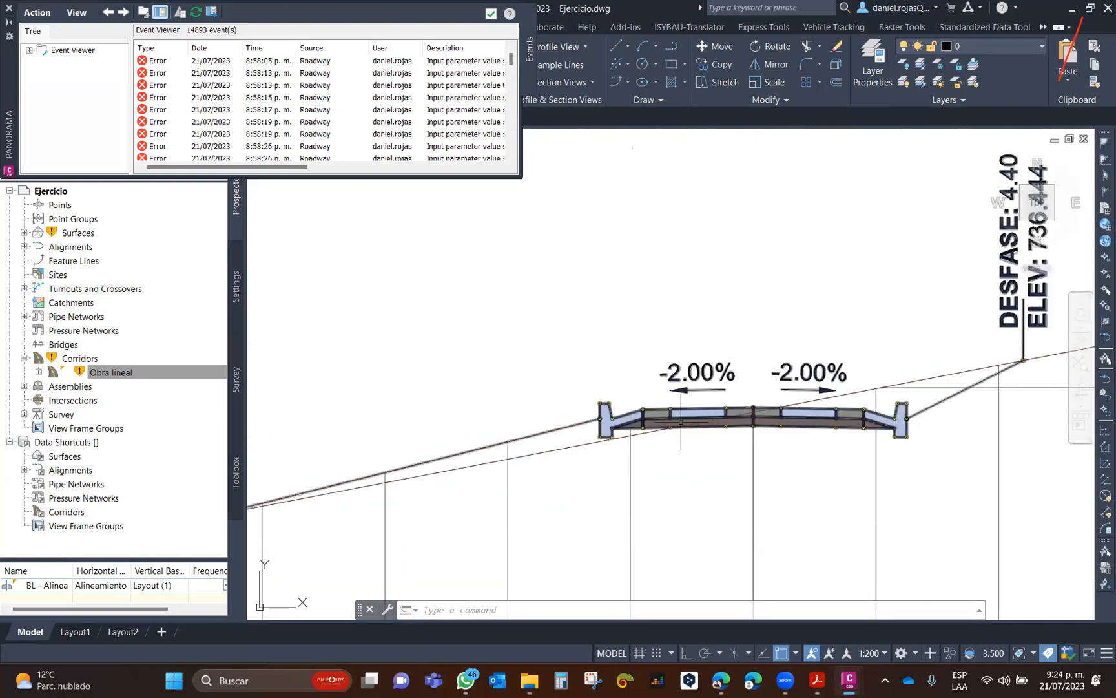
scroll(685, 415, "down", 6)
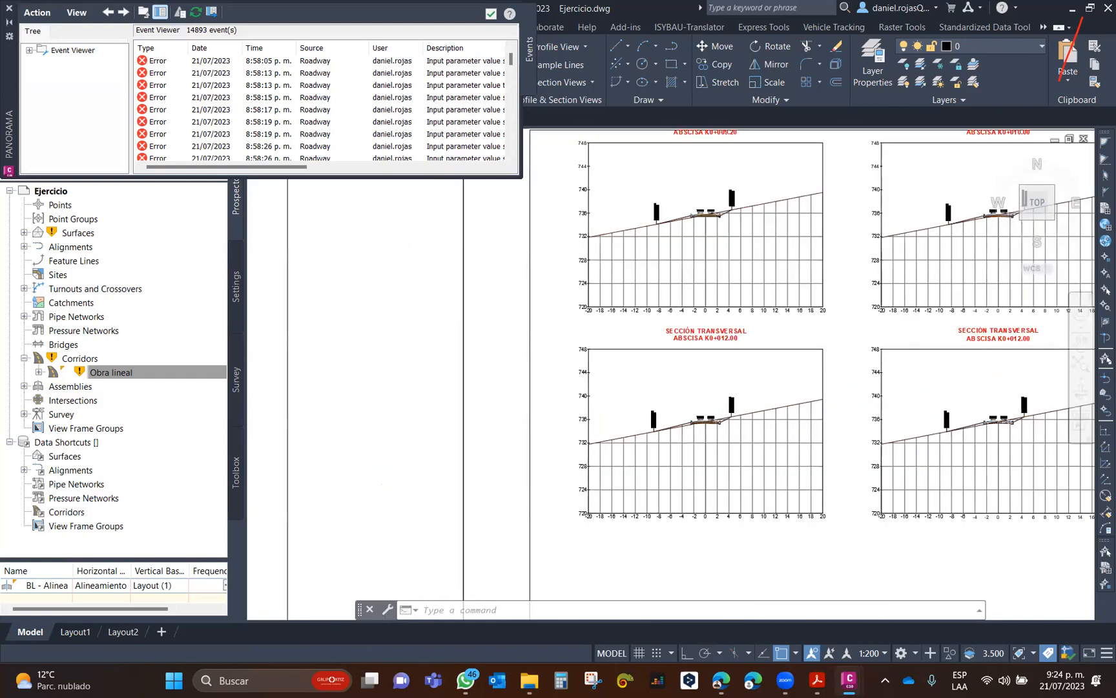
scroll(686, 415, "up", 8)
scroll(673, 415, "down", 2)
middle_click_drag(673, 414, 661, 439)
scroll(685, 450, "up", 6)
scroll(701, 456, "down", 4)
middle_click_drag(729, 520, 717, 494)
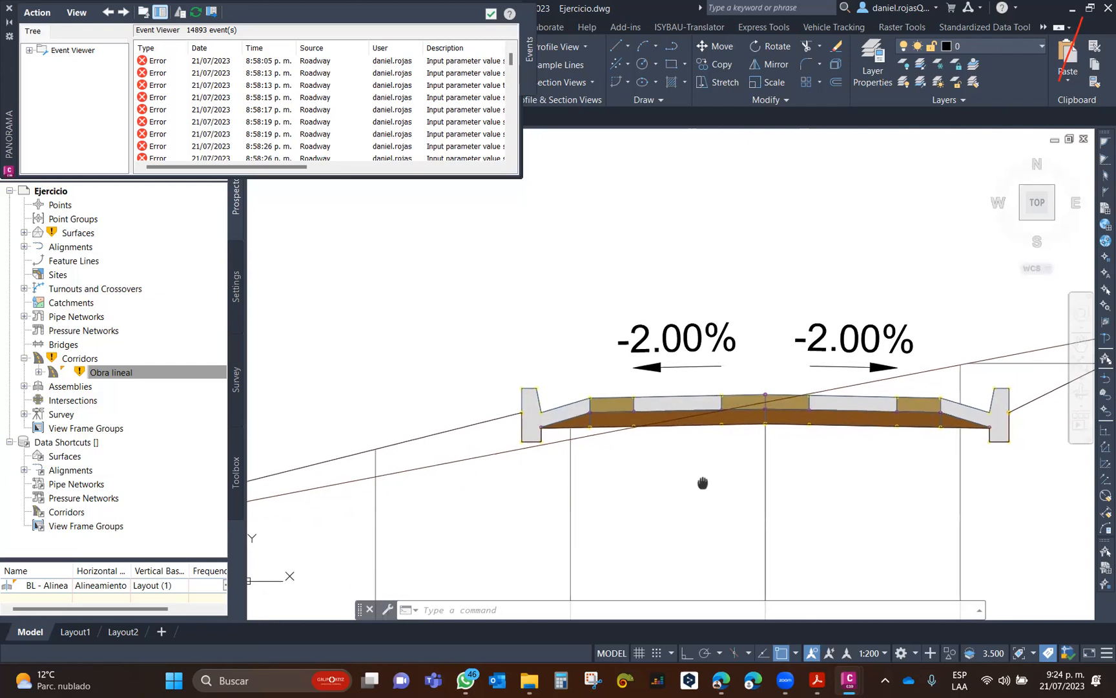
left_click(620, 400)
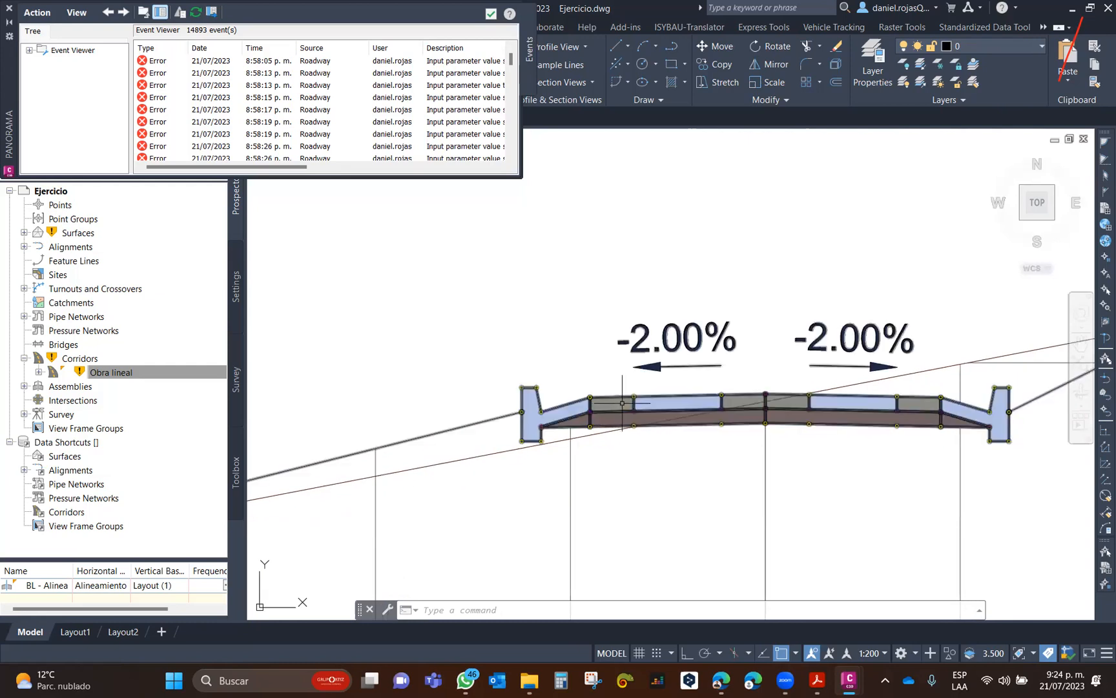
middle_click_drag(903, 406, 852, 420)
key("Escape")
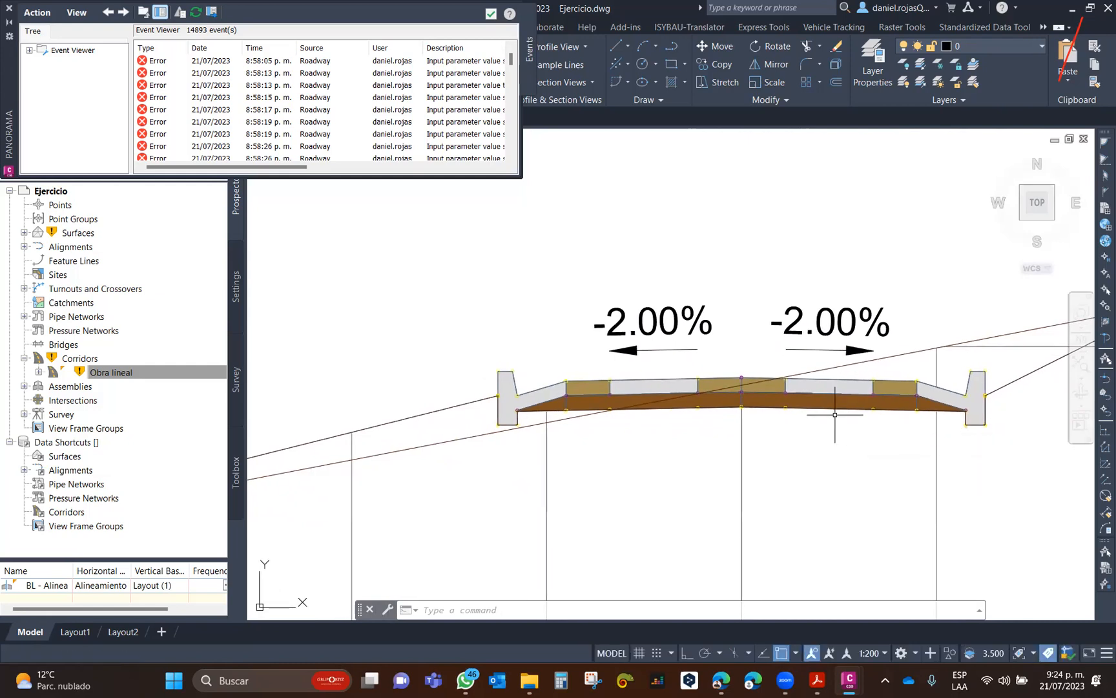
left_click(559, 395)
Return to the corridor's plan view over the contours and close the Event Viewer.
scroll(759, 439, "down", 8)
scroll(701, 387, "down", 13)
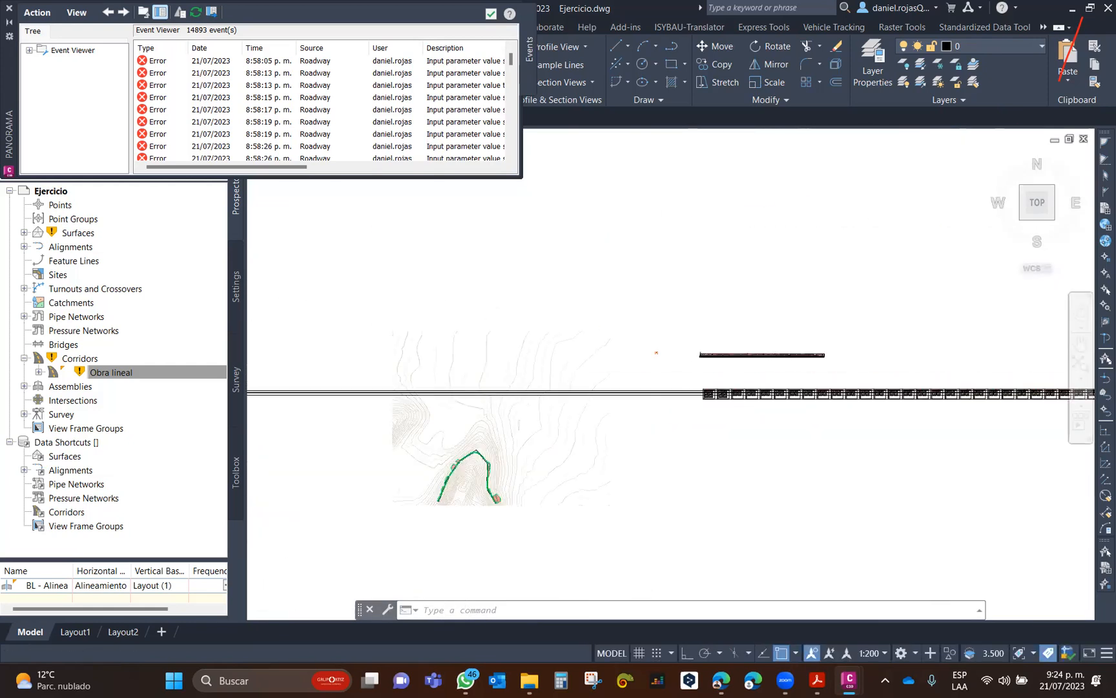
scroll(699, 395, "up", 4)
scroll(649, 445, "up", 4)
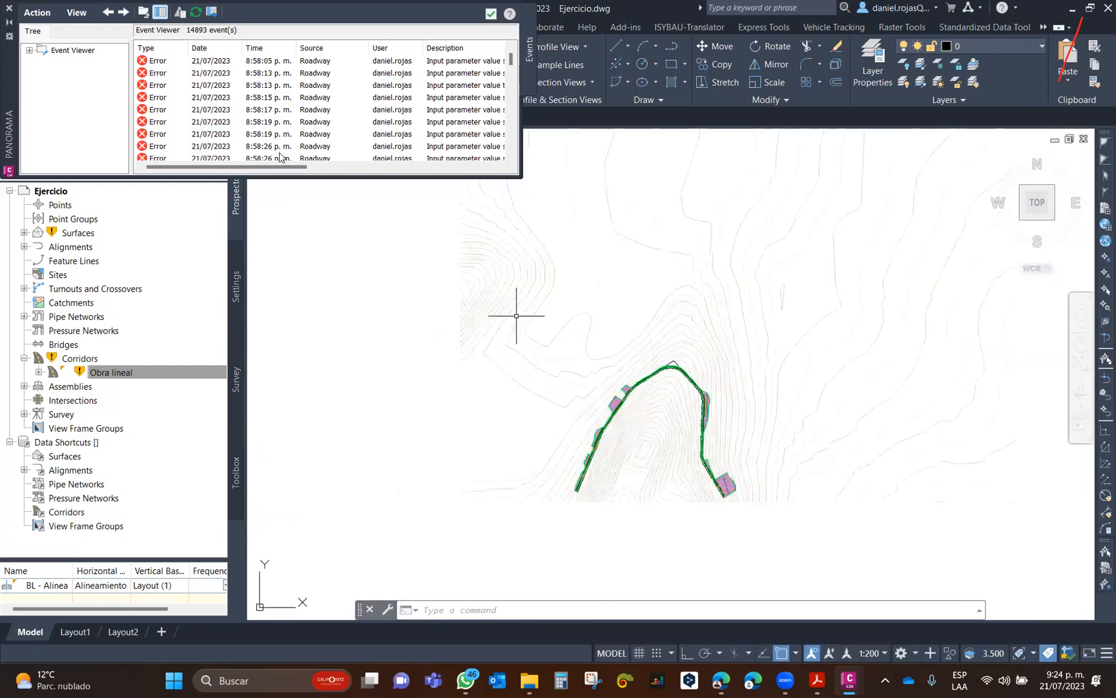
left_click(9, 9)
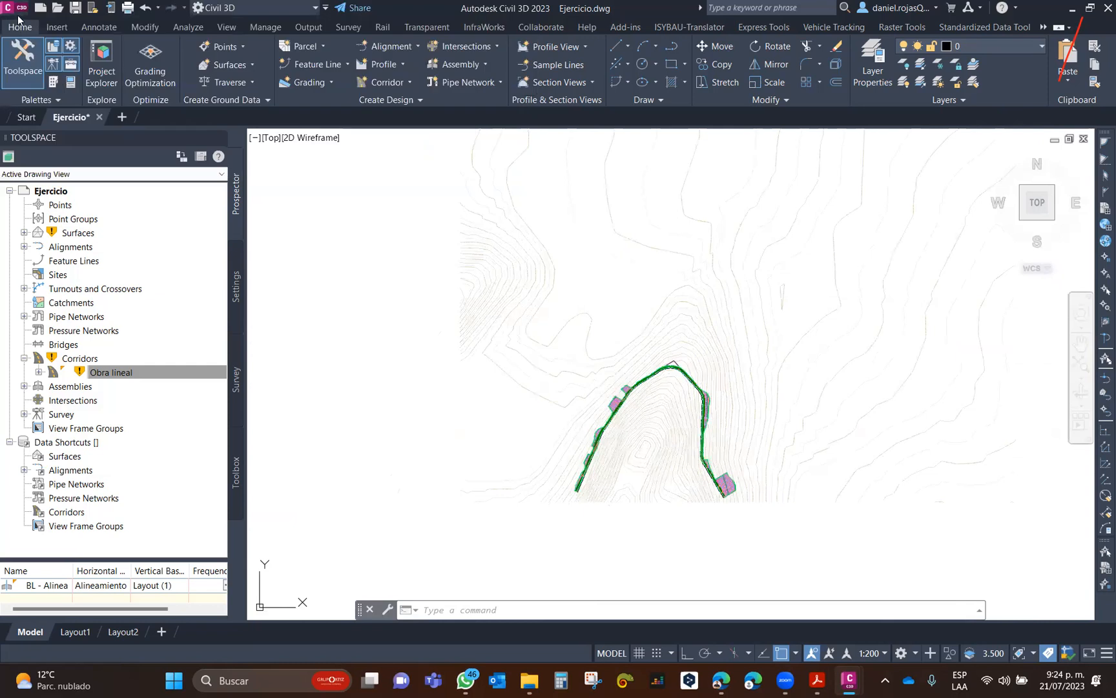
left_click(17, 9)
left_click(53, 159)
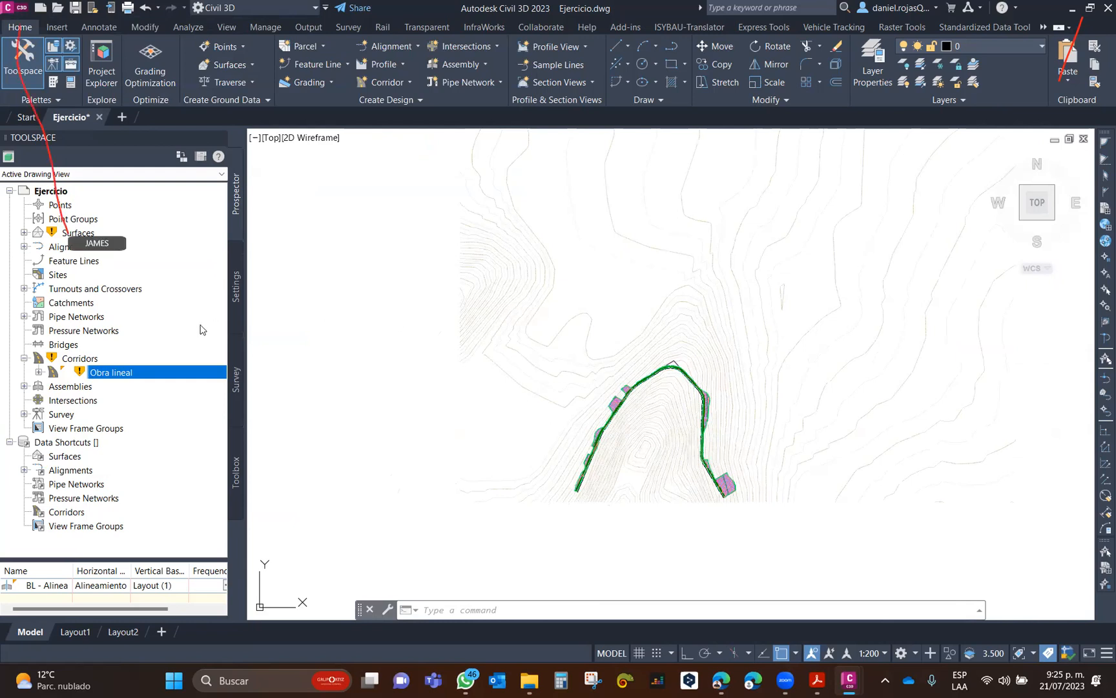
Select the Obra lineal corridor and start Extract Corridor Solids for all its regions.
right_click(121, 375)
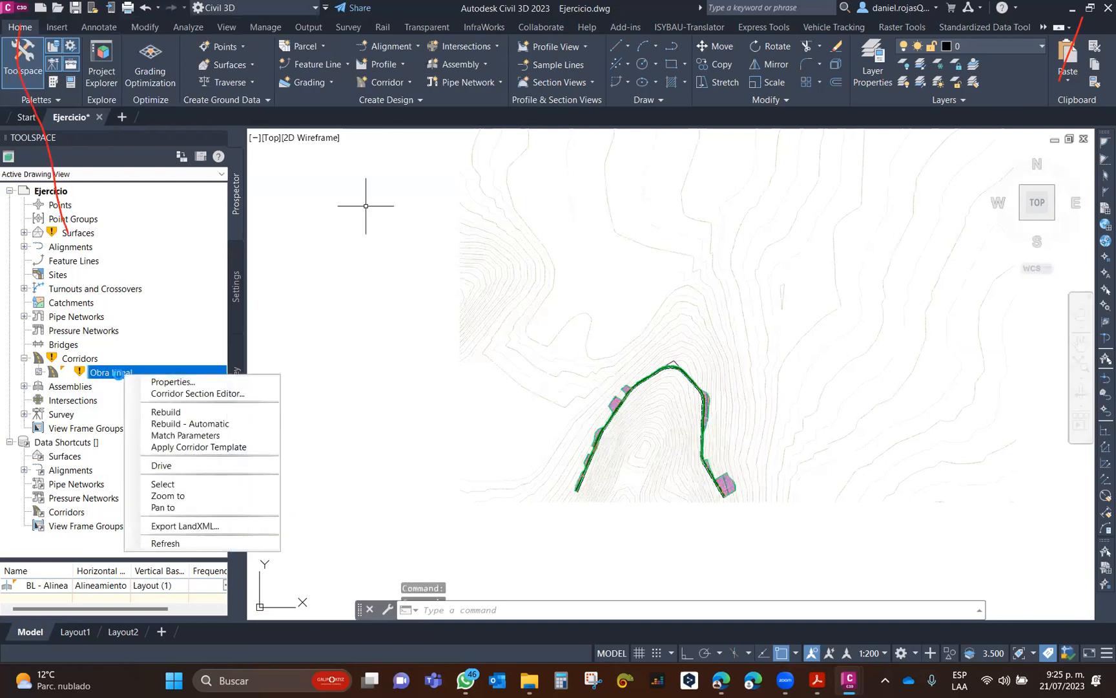
left_click(185, 483)
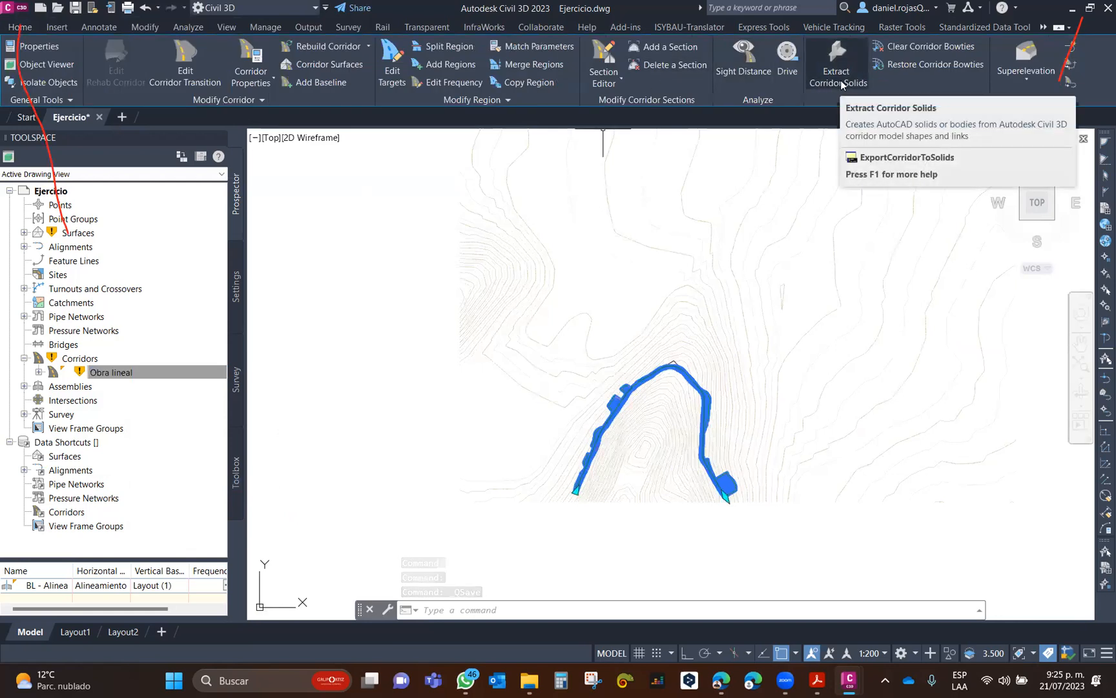
left_click(838, 84)
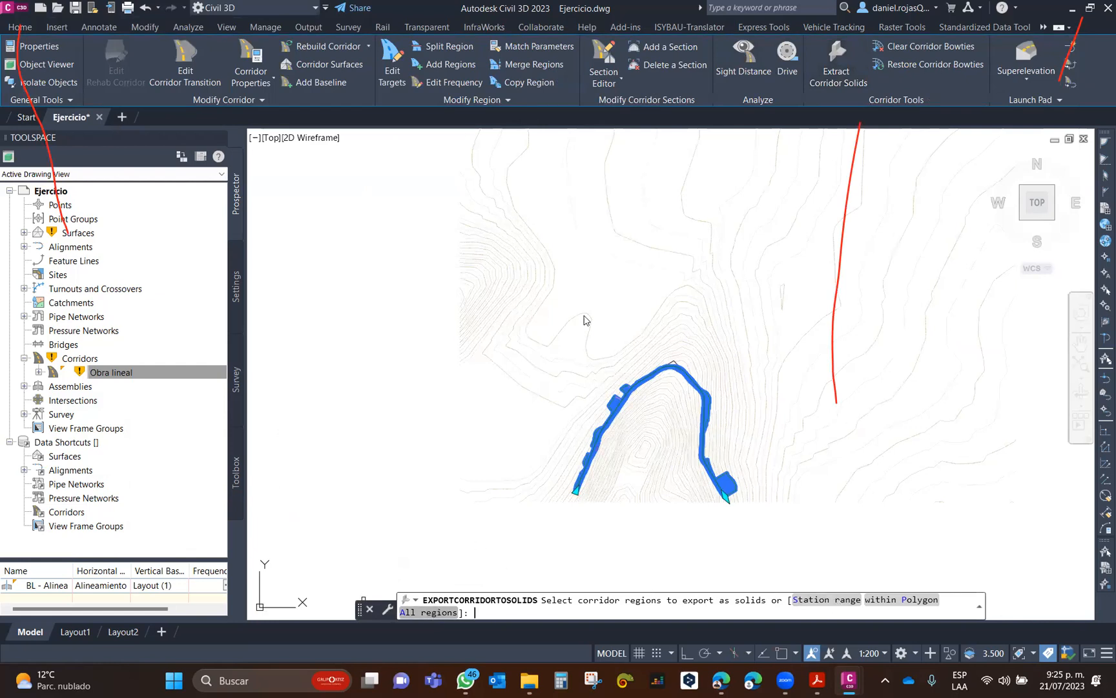
key("Return")
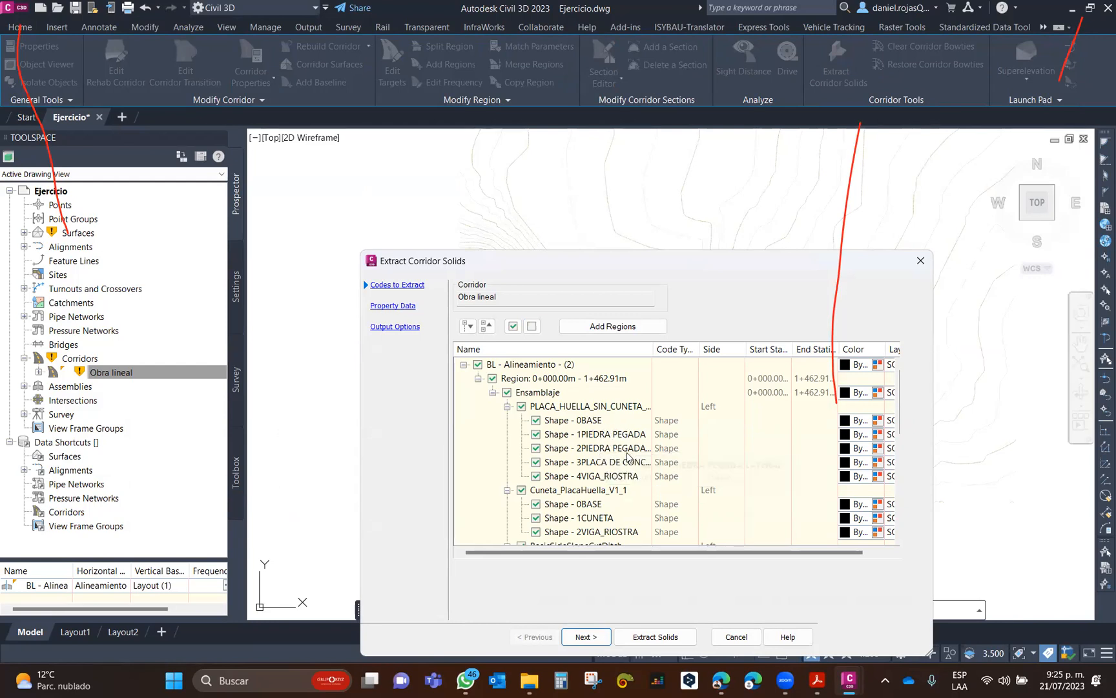
Review the shape and link codes to extract for each subassembly, including their colors and layers.
scroll(654, 501, "down", 2)
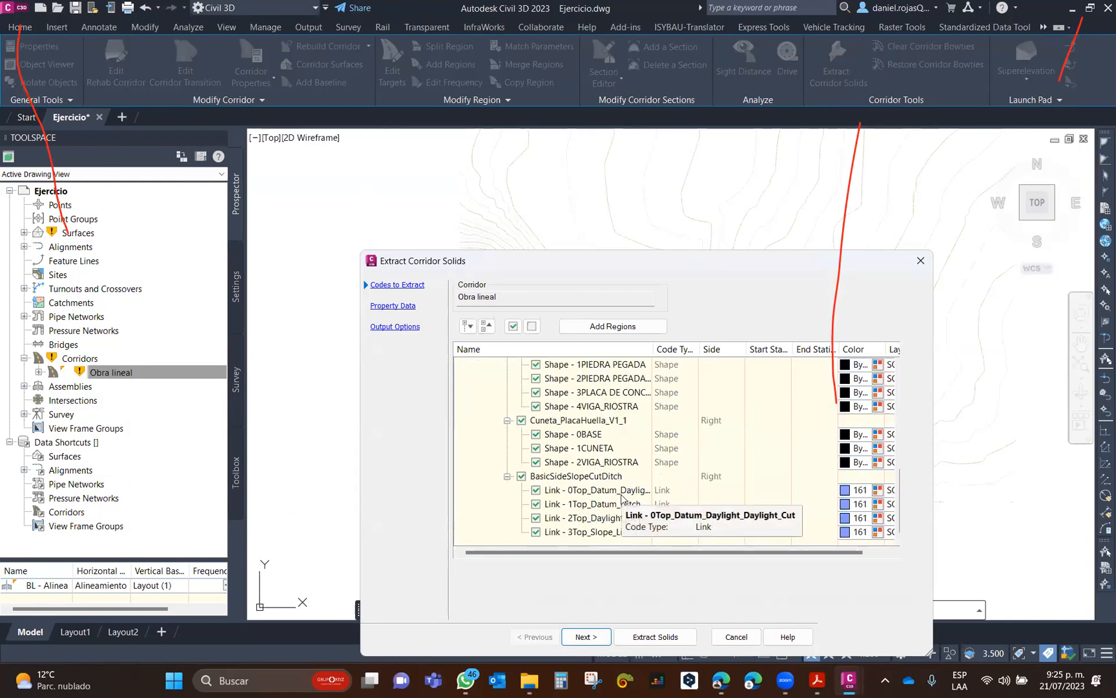
scroll(623, 497, "down", 3)
scroll(622, 496, "up", 2)
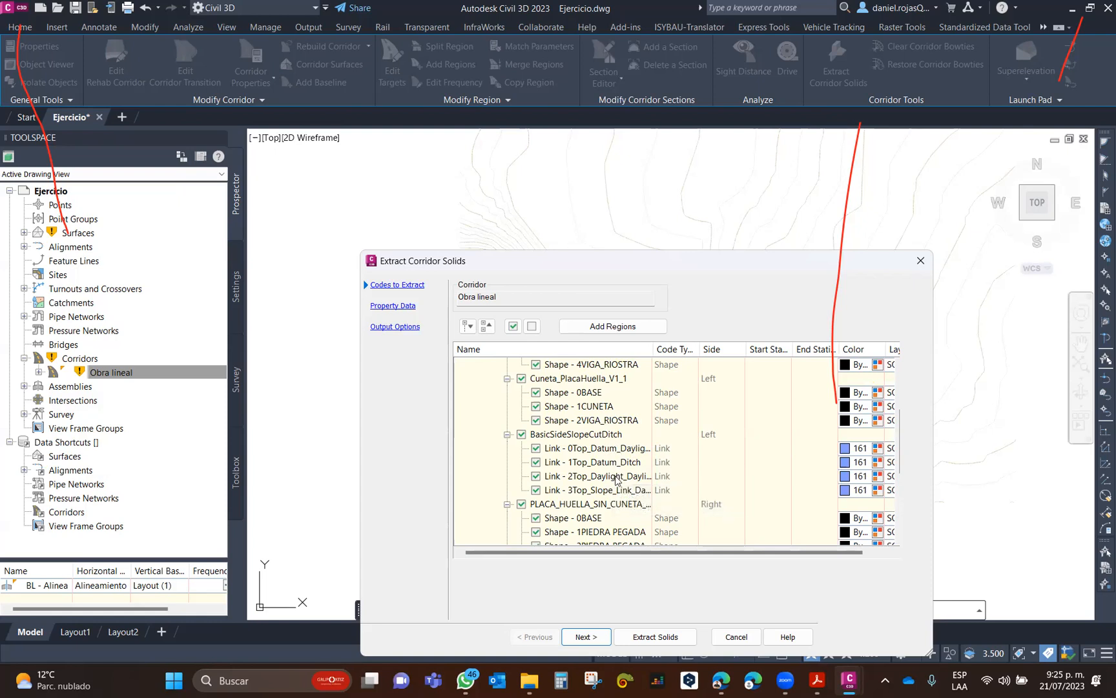
scroll(618, 483, "down", 4)
left_click(586, 636)
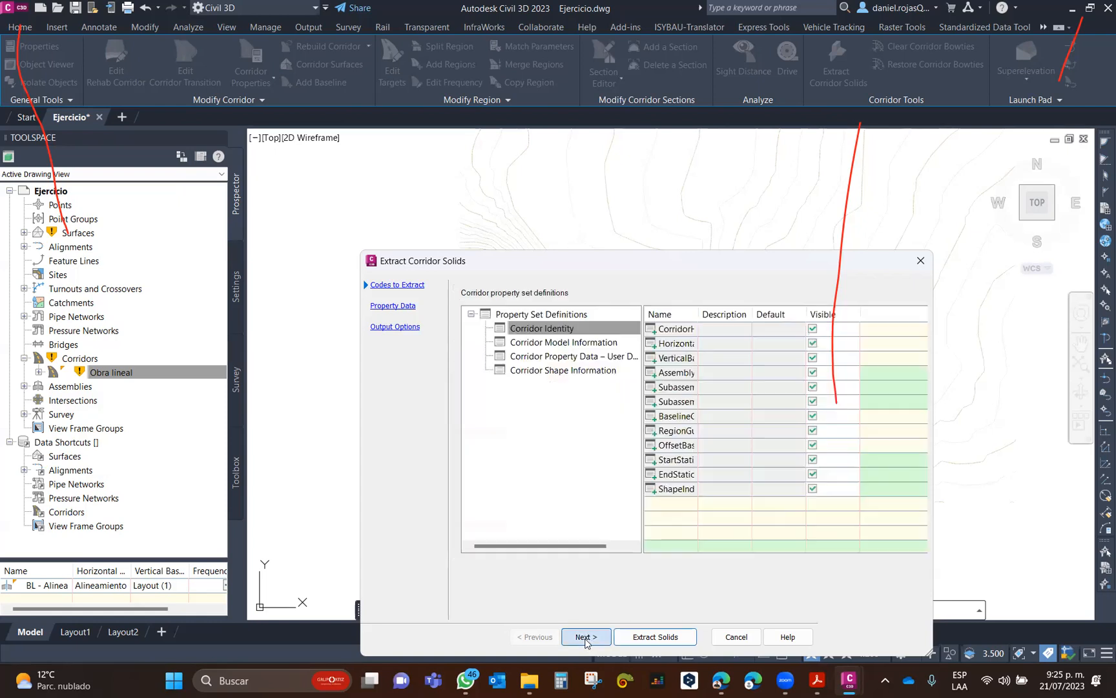
left_click(551, 636)
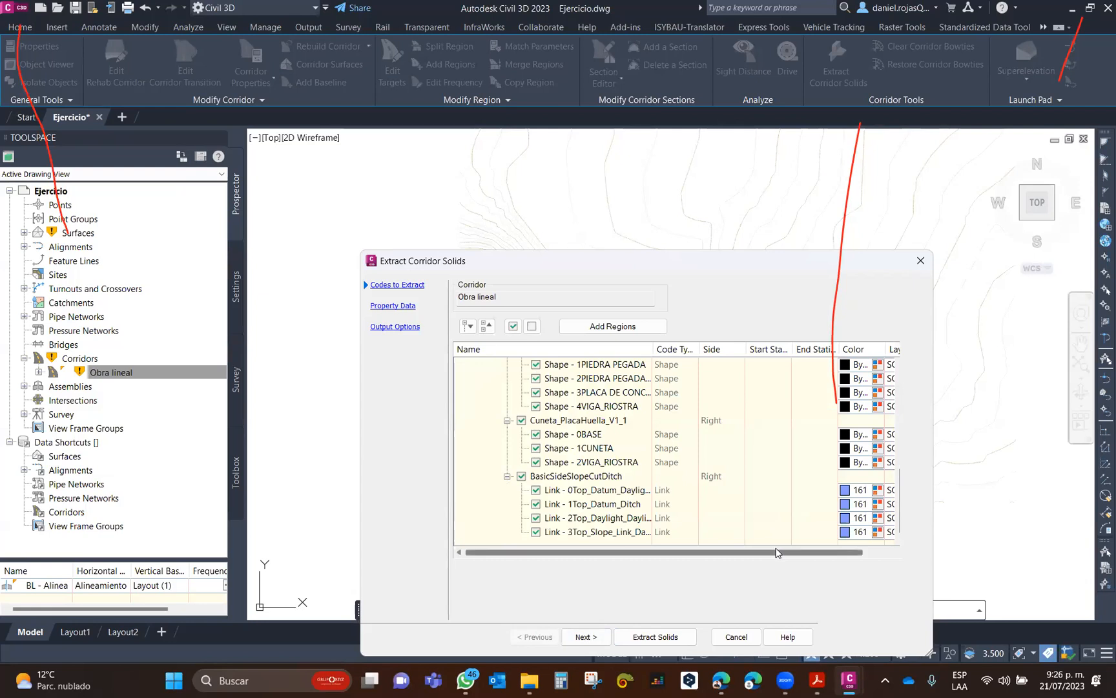
scroll(840, 492, "right", 1)
scroll(842, 494, "up", 4)
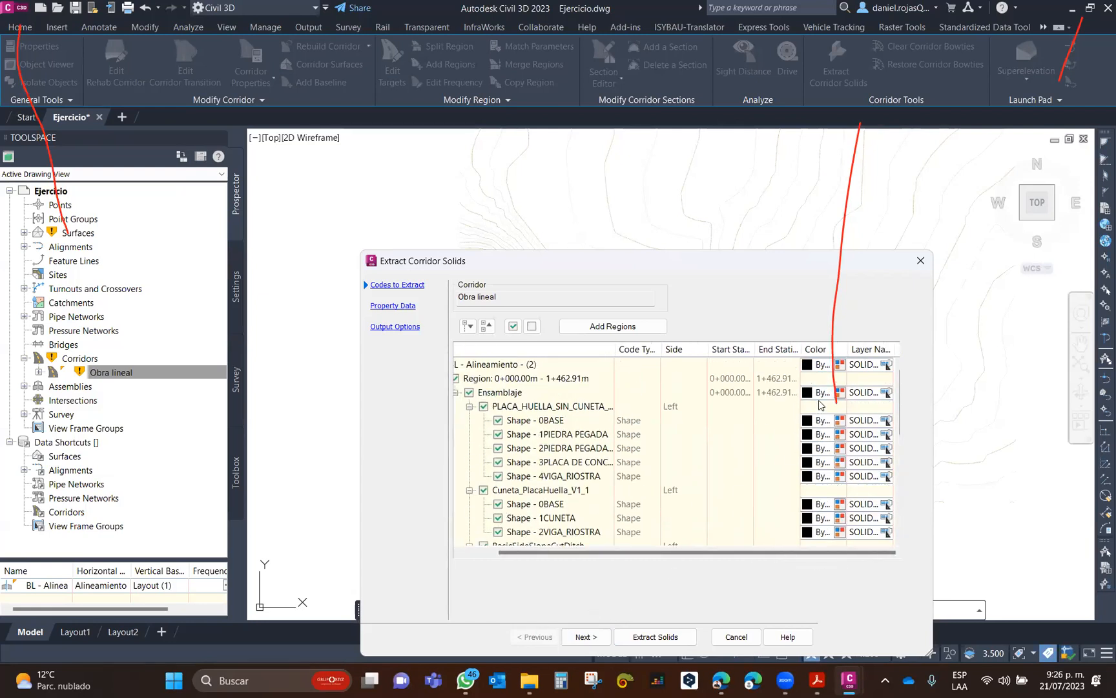
Go on to the property data and review the Corridor Model Information, User Defined and Shape Information property sets.
left_click(581, 636)
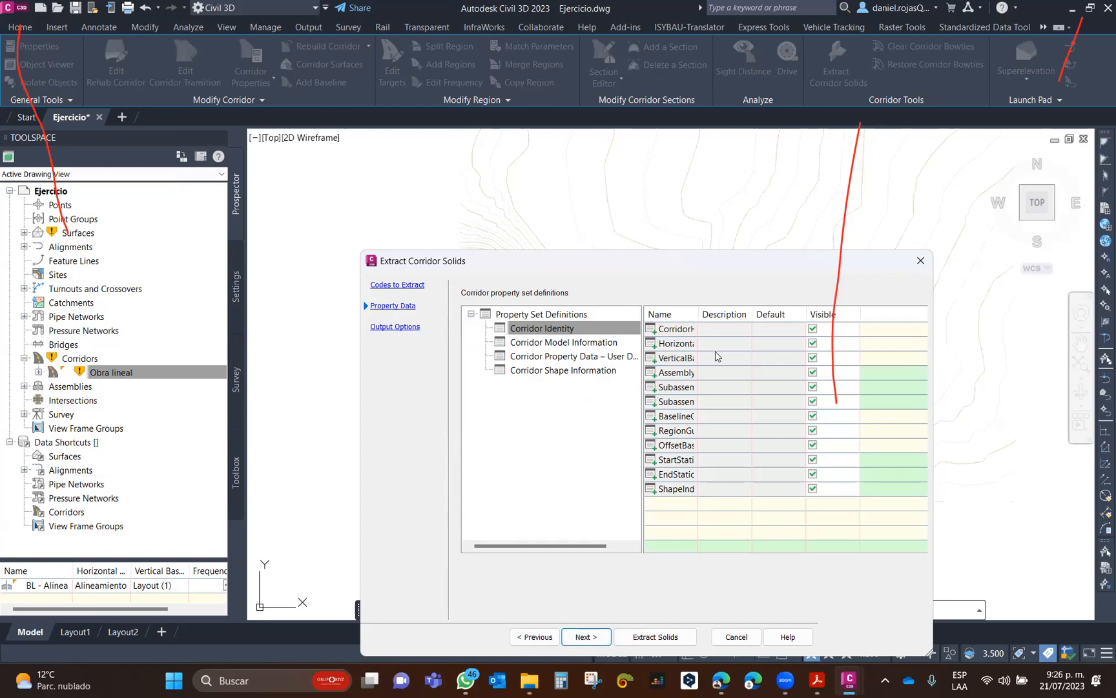
left_click(584, 349)
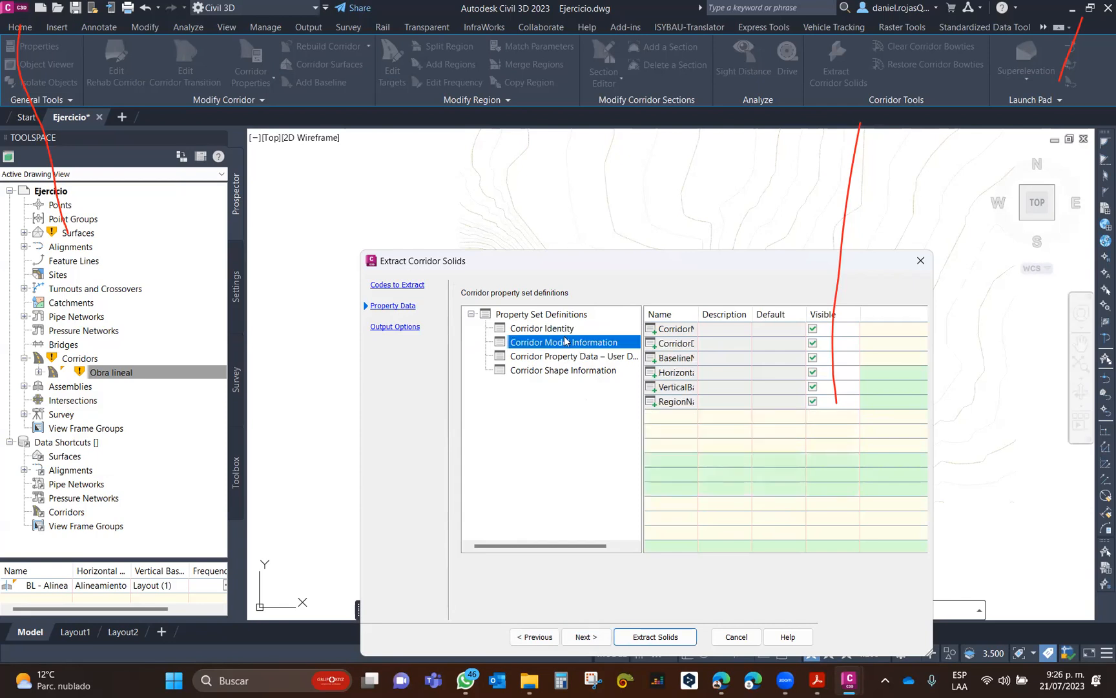
left_click(570, 356)
left_click(572, 370)
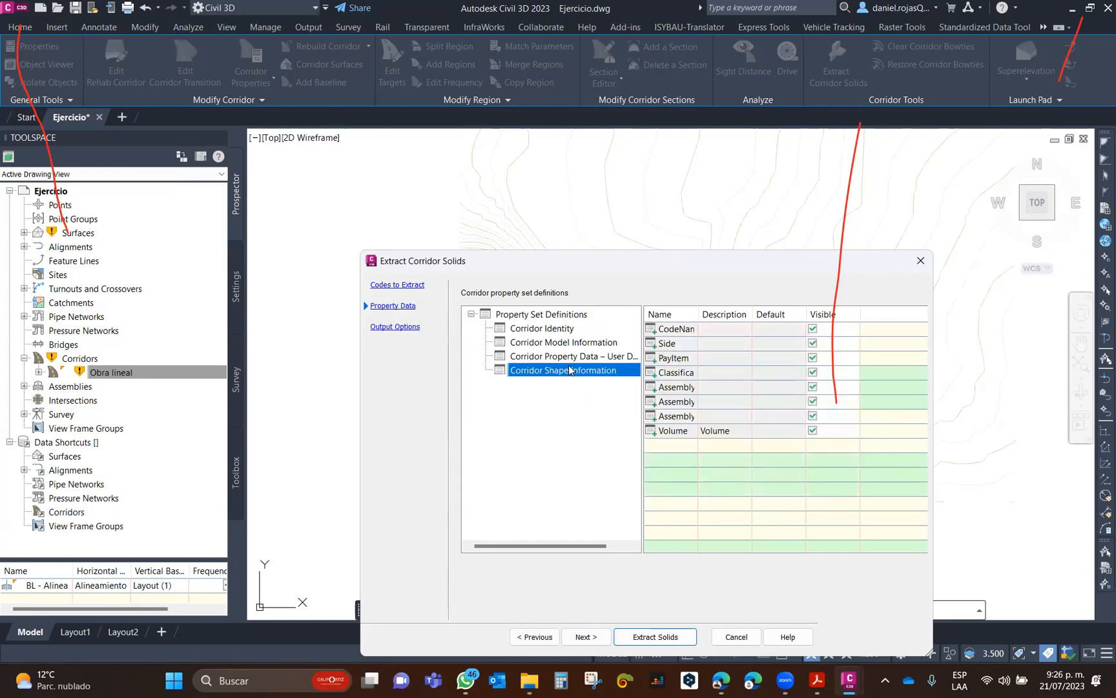
Extract AutoCAD 3D solids based on corridor sampling into the current drawing, with a dynamic link to the corridor.
left_click(584, 636)
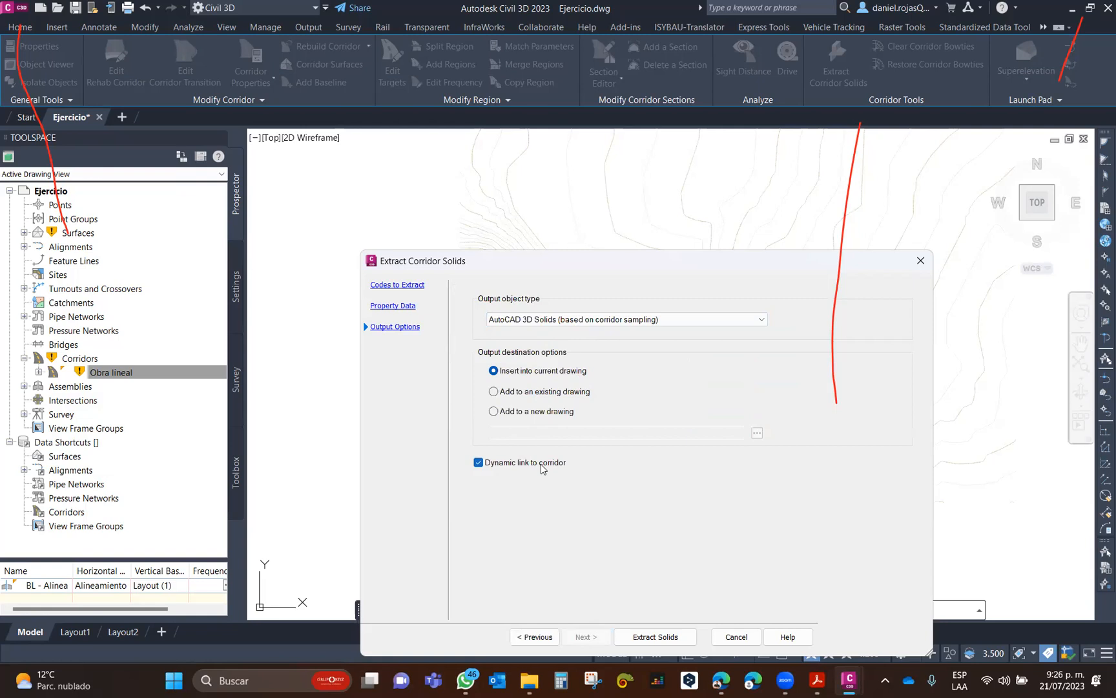
left_click(551, 392)
left_click(549, 412)
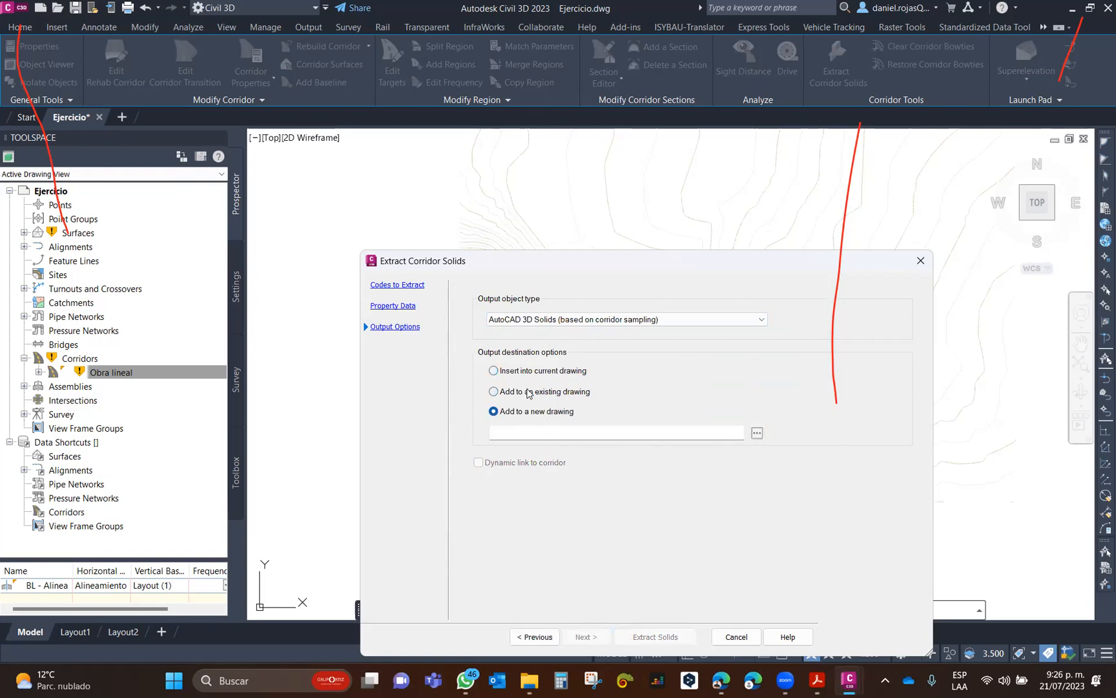
left_click(543, 376)
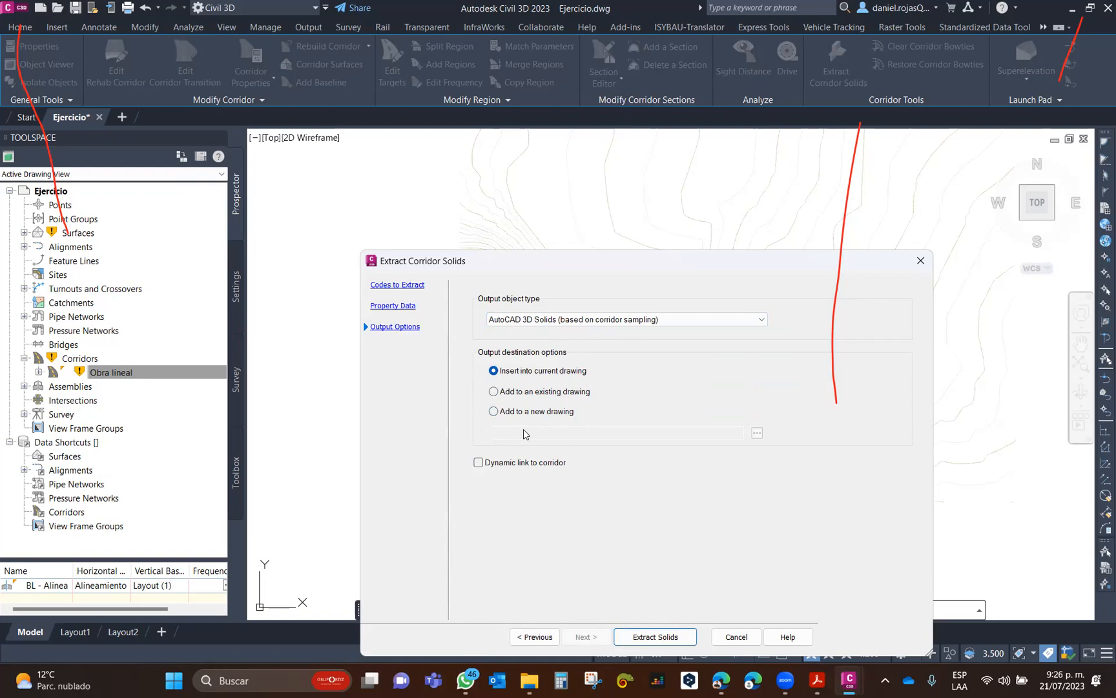
left_click(478, 462)
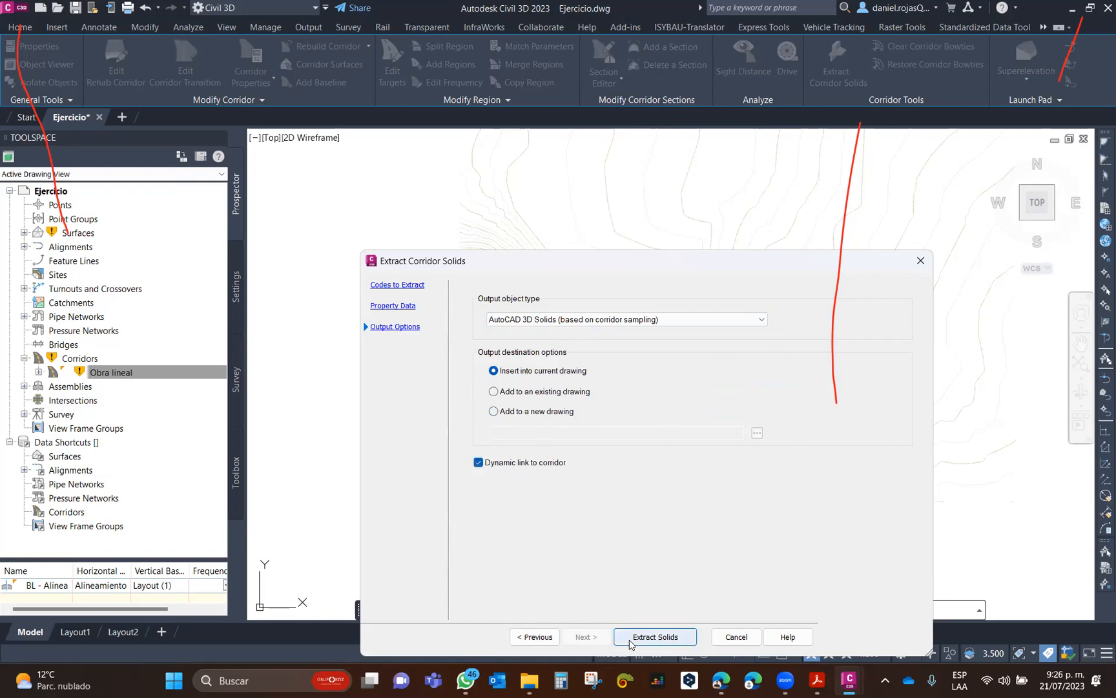
left_click(662, 639)
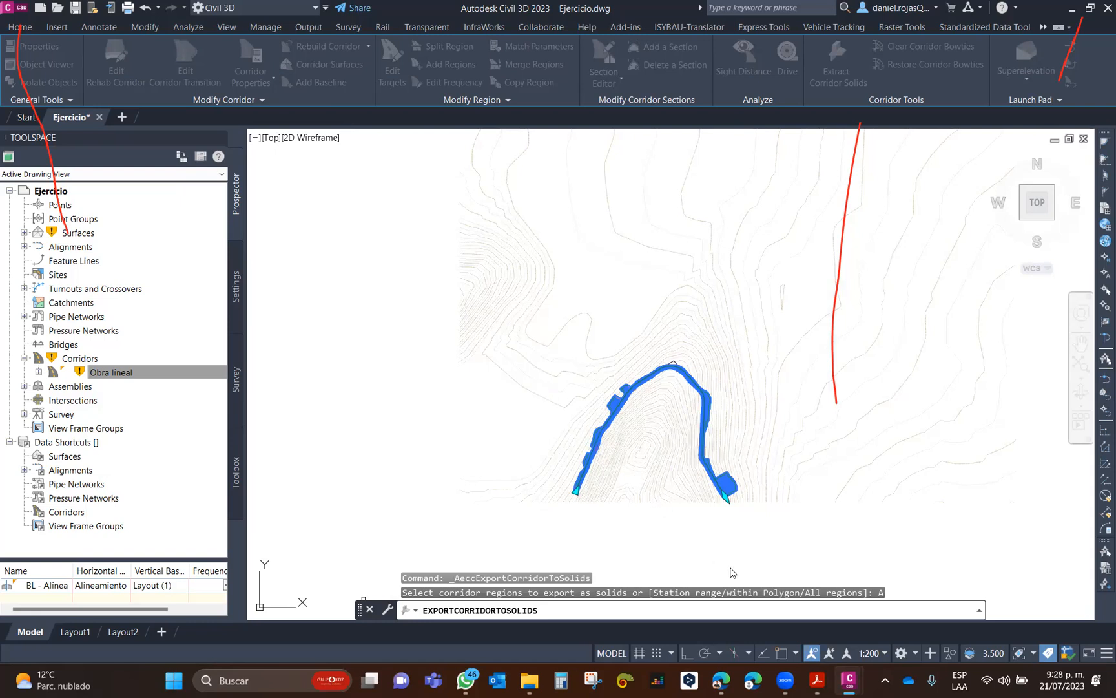
Check the files in the Ejercicio folder in File Explorer, and return to Civil 3D.
mouse_move(849, 680)
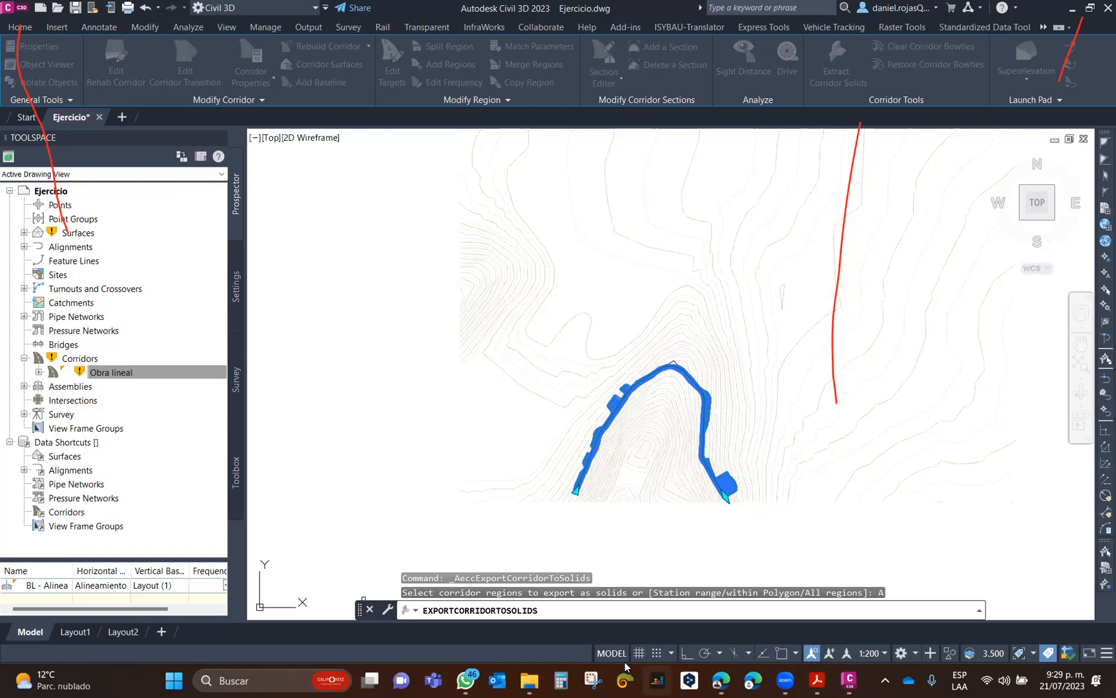
mouse_move(529, 680)
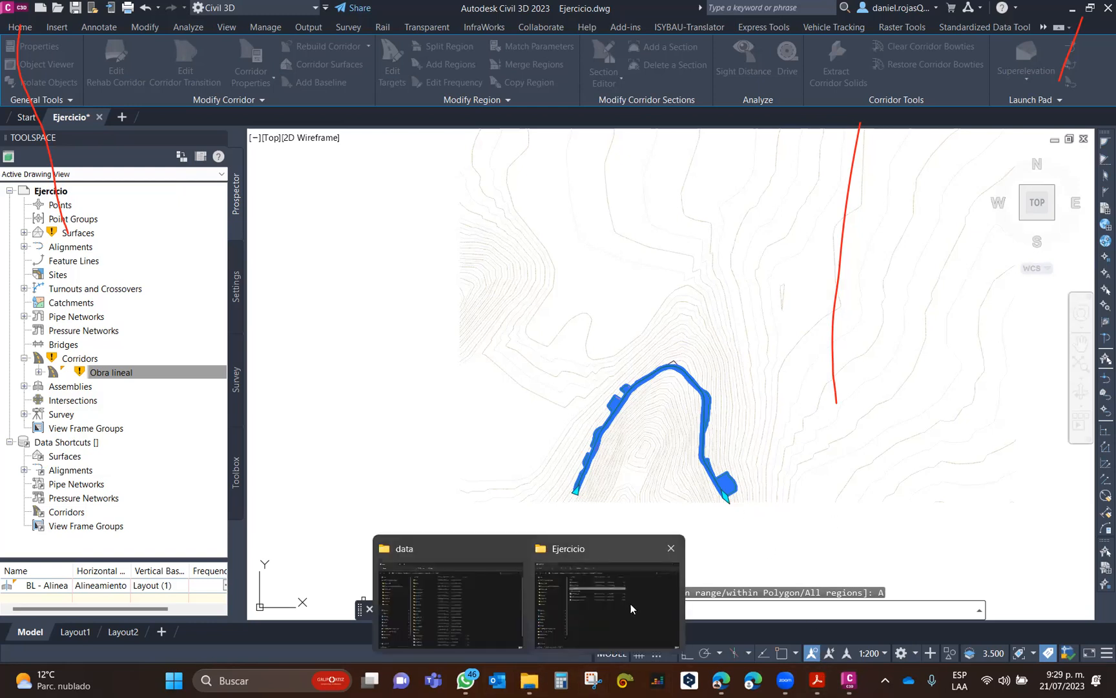
left_click(630, 603)
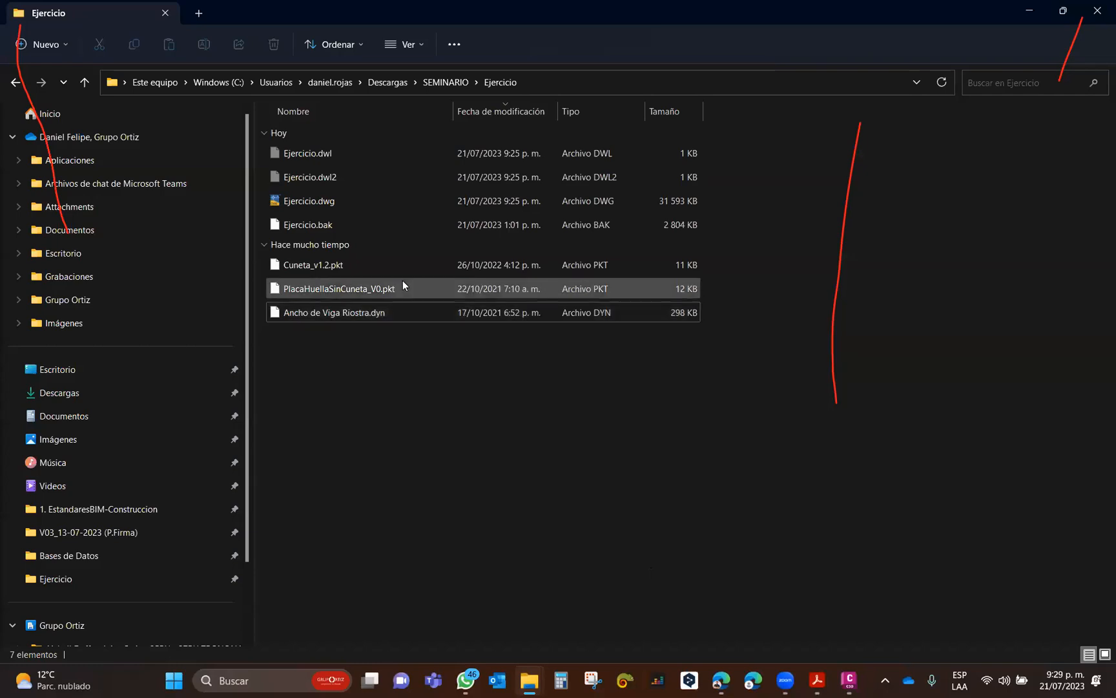
left_click(1026, 16)
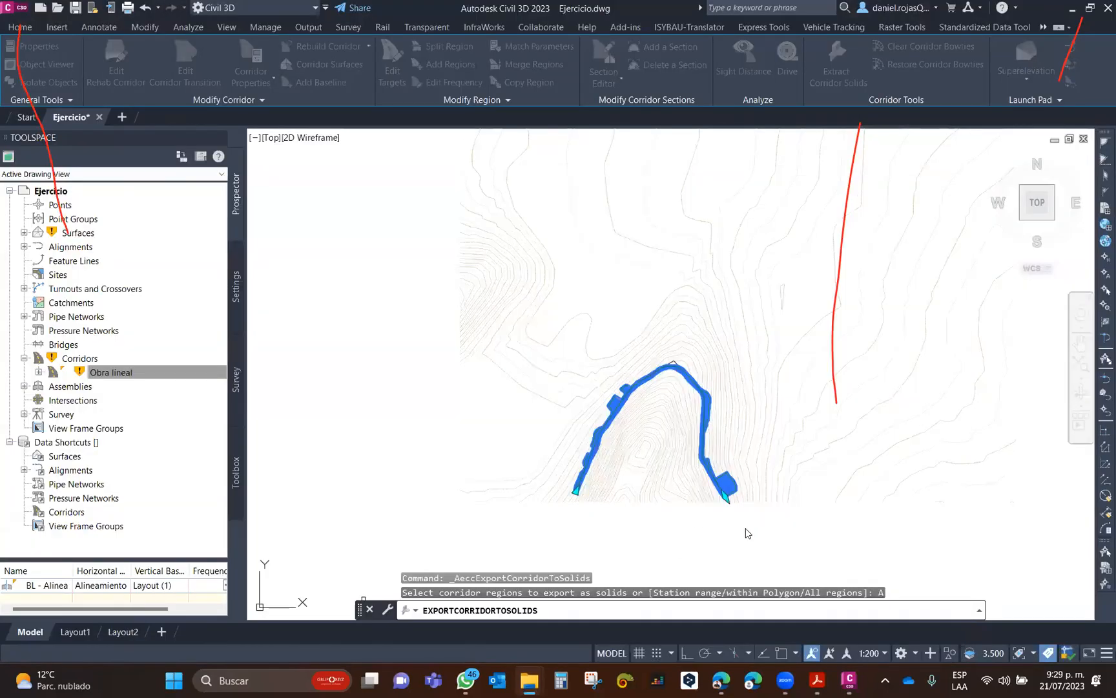